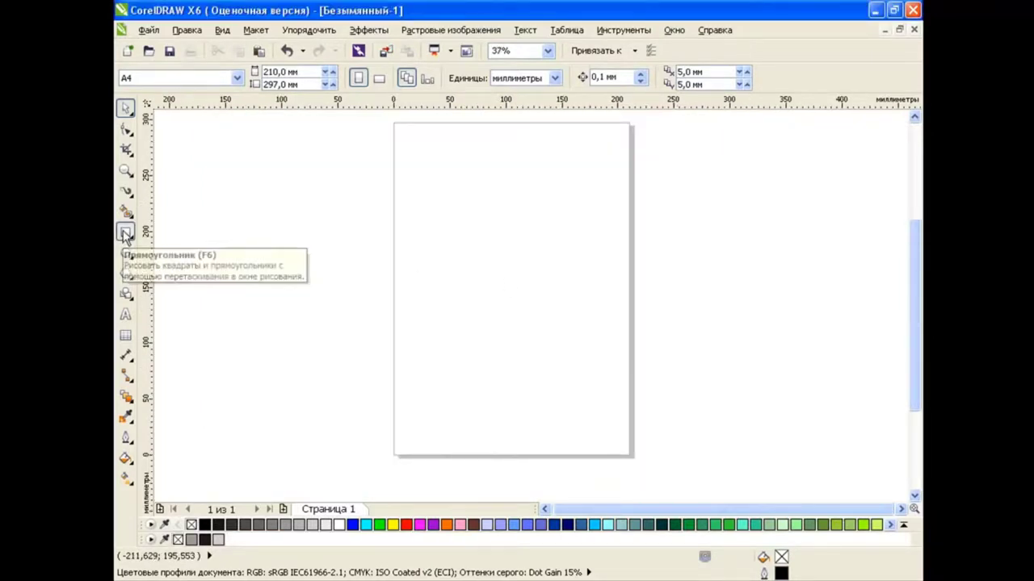
Draw a long rectangle across the page middle and round its corners fully into semicircular track ends.
left_click(125, 233)
left_click_drag(366, 261, 686, 342)
key("F10")
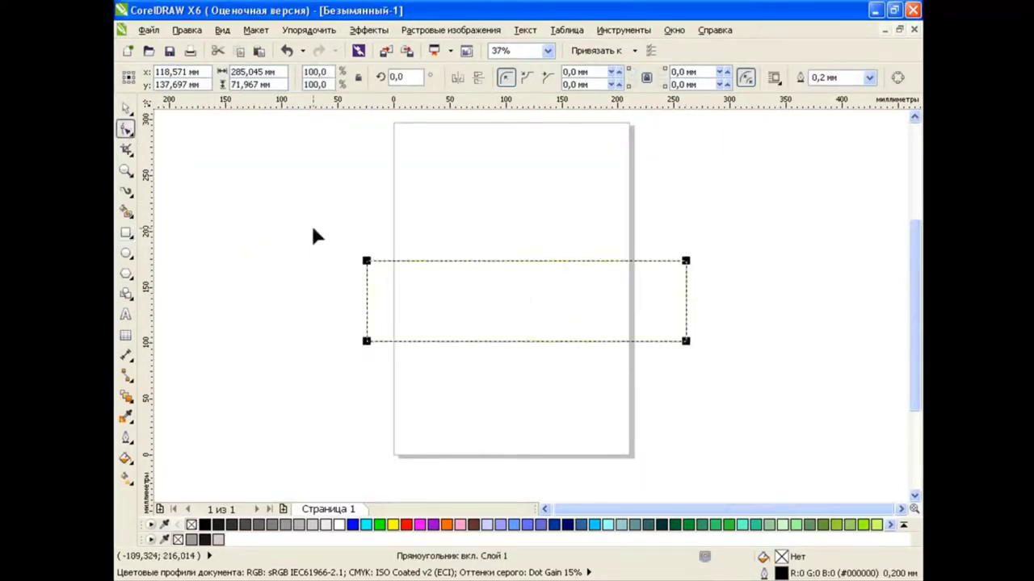
left_click_drag(368, 262, 401, 267)
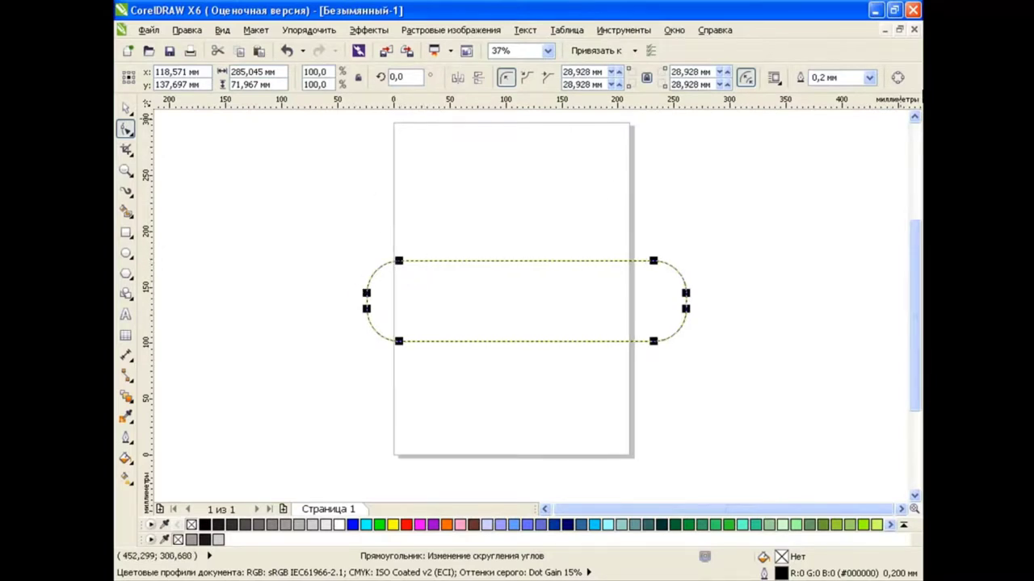
key("ctrl+q")
key("space")
left_click(126, 233)
Draw a rectangle above the track and give it a 90° linear fountain fill.
left_click_drag(437, 178, 585, 239)
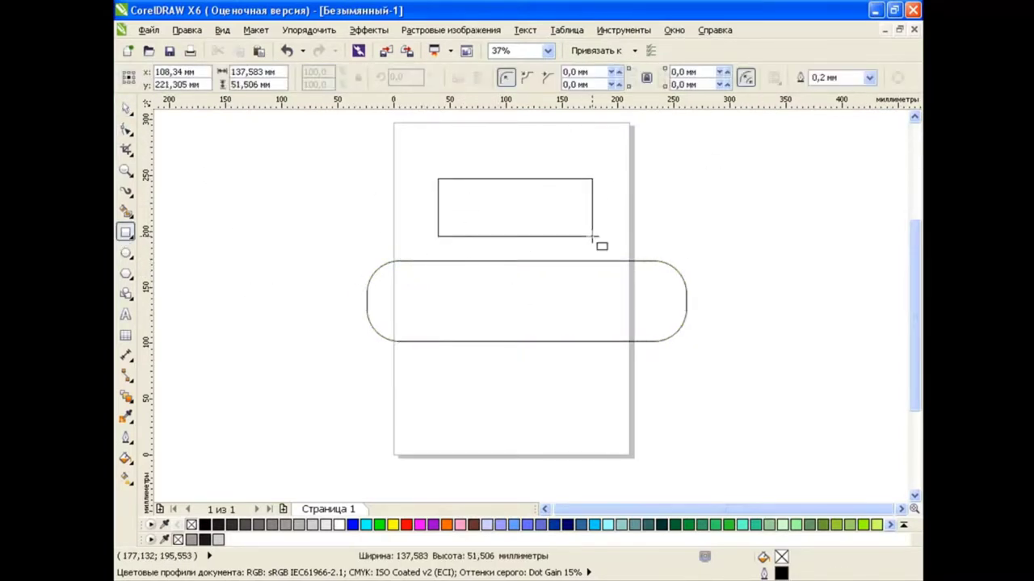
left_click(127, 458)
left_click(170, 475)
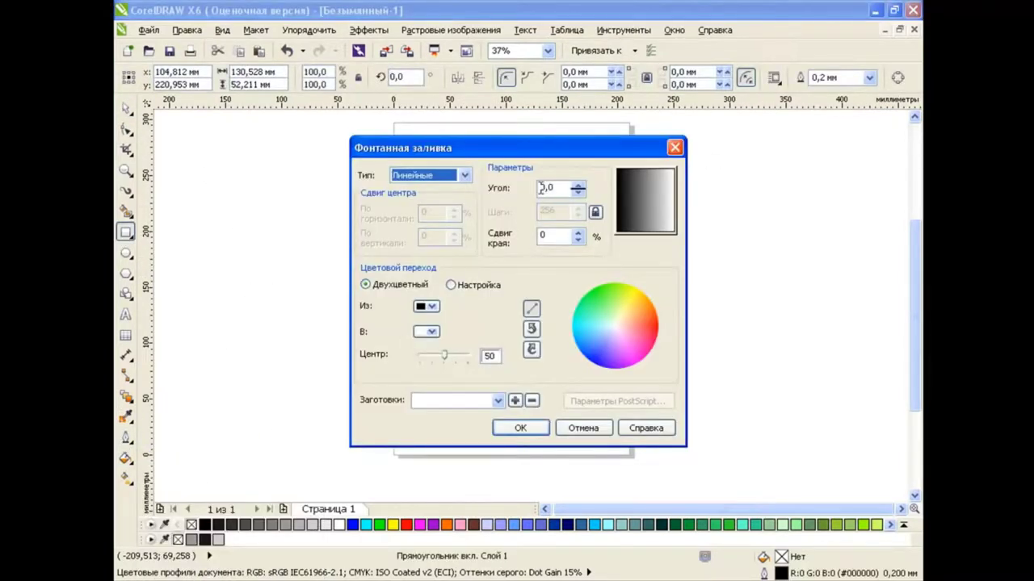
type("9")
Make the gradient custom with a grey start, black midpoint and light grey end, and apply it.
left_click(476, 285)
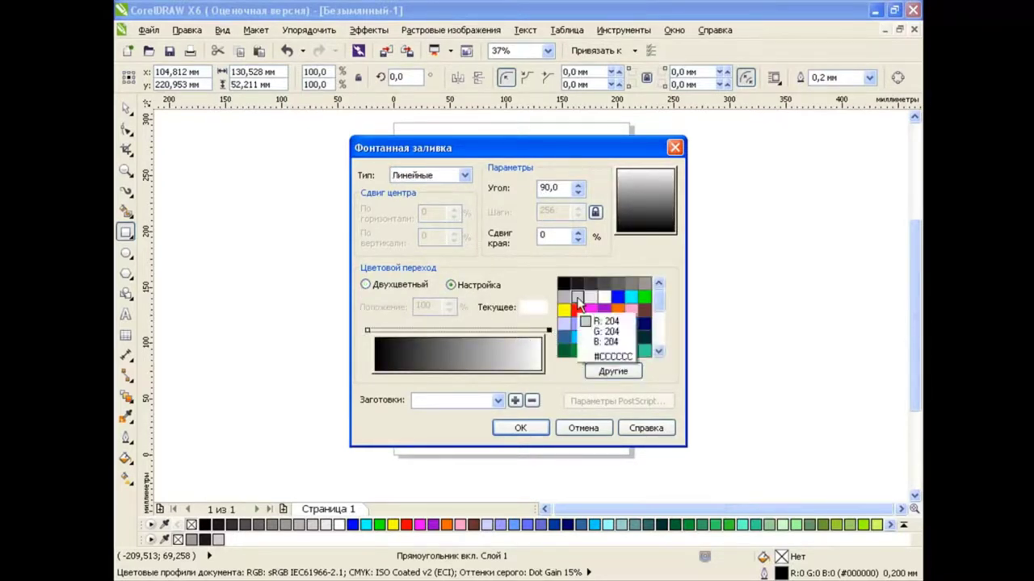
left_click(578, 302)
double_click(490, 330)
left_click(563, 283)
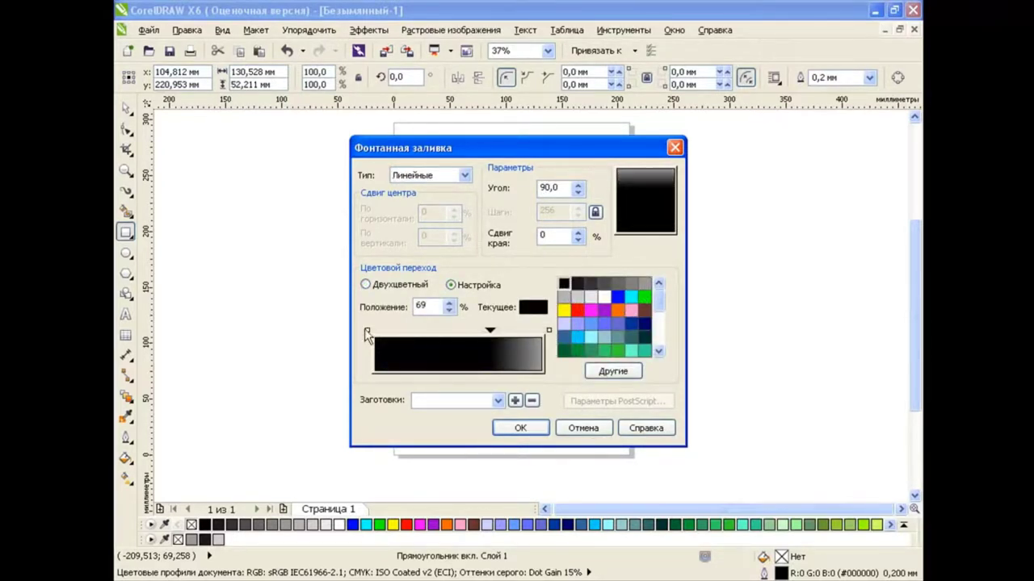
left_click(366, 331)
left_click(618, 284)
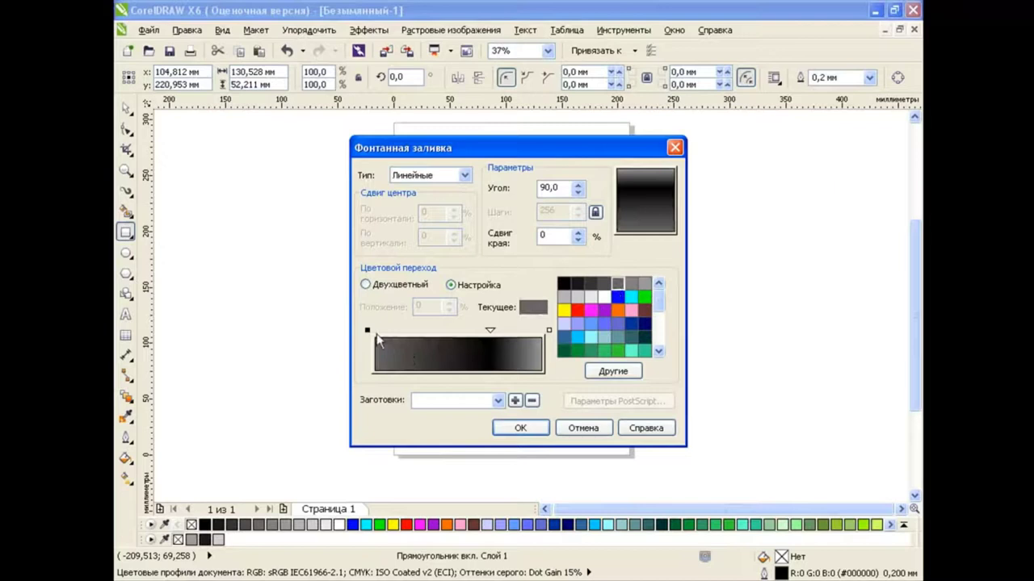
left_click(631, 283)
left_click(645, 284)
left_click(577, 301)
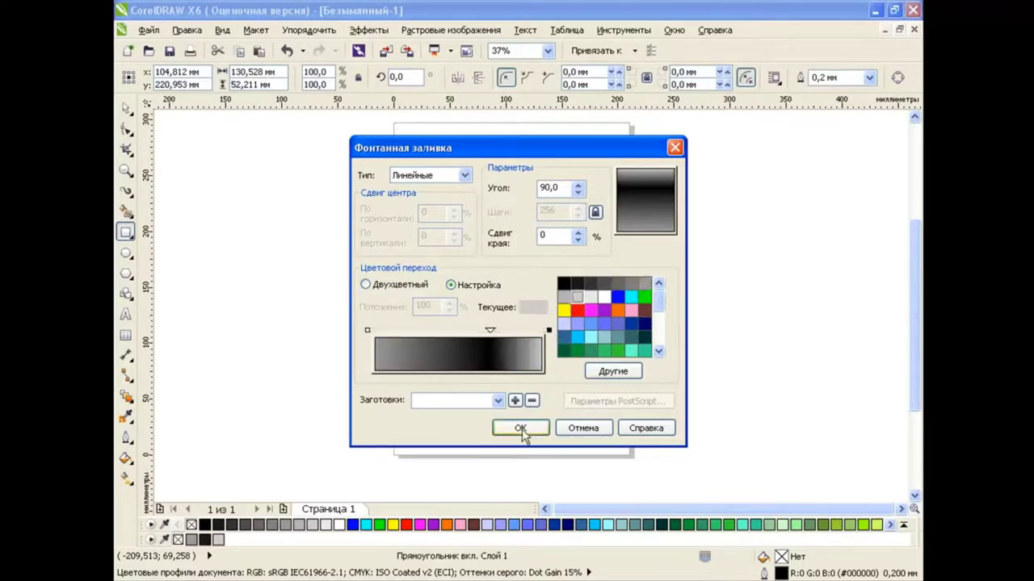
left_click(520, 428)
Move the gradient rectangle down toward the track's edge.
key("space")
left_click(521, 387)
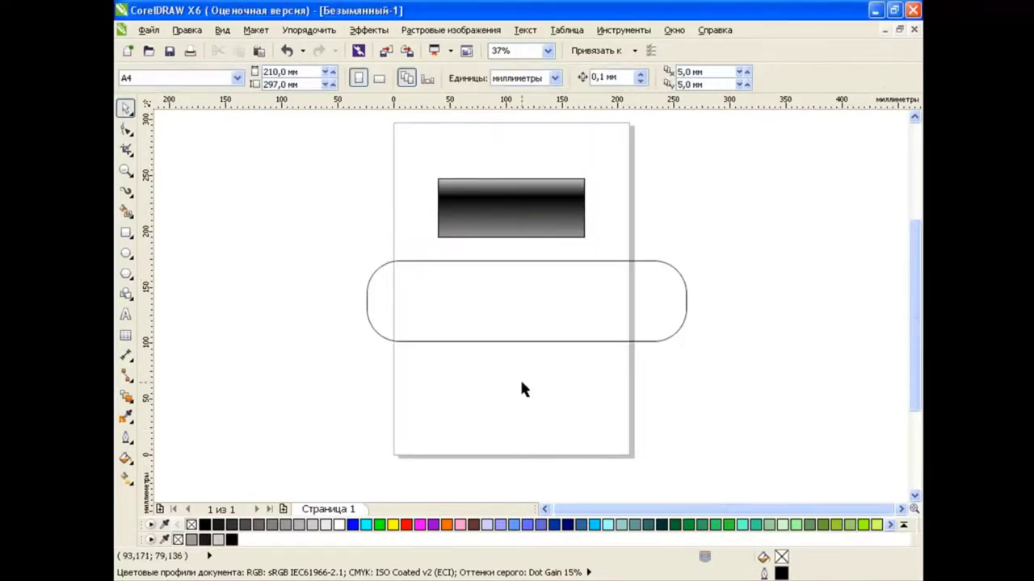
left_click_drag(476, 200, 469, 244)
Shrink the gradient rectangle into a small track plate and drop a copy at the track's right end.
mouse_move(578, 282)
left_mouse_down()
mouse_move(518, 259)
mouse_move(400, 260)
left_mouse_up()
scroll(401, 259, "up", 2)
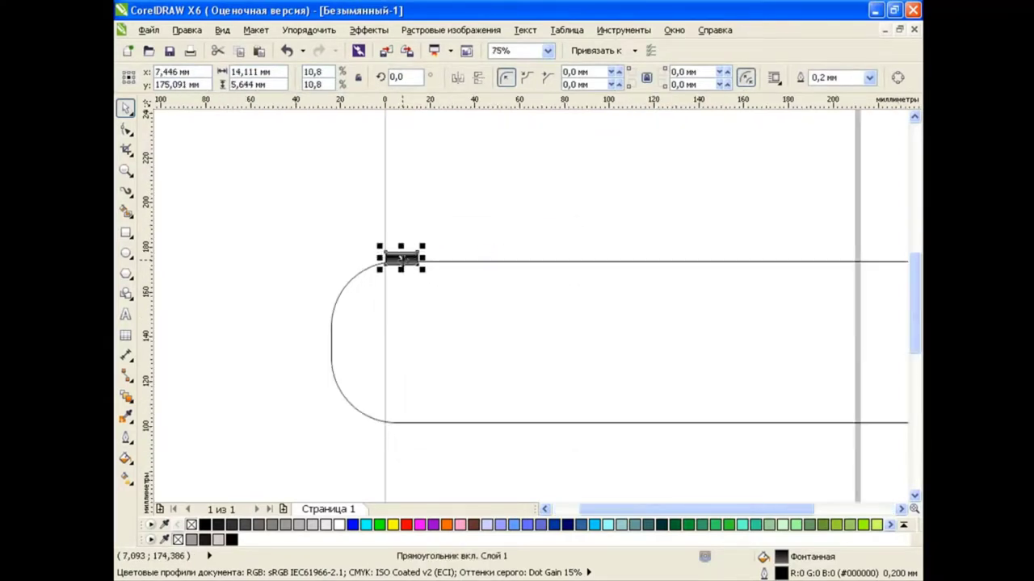
left_click_drag(665, 509, 697, 510)
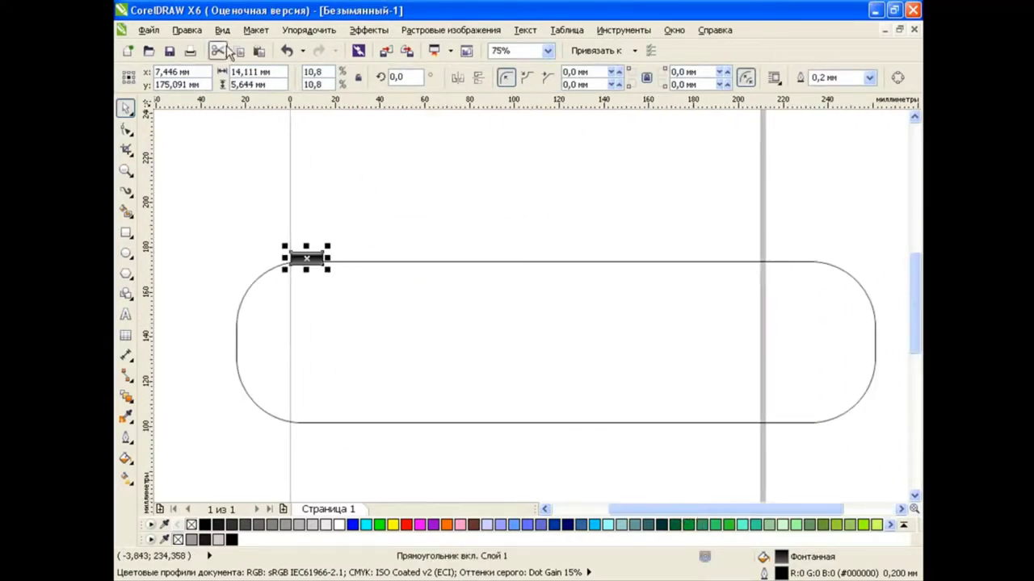
left_click_drag(307, 259, 796, 259)
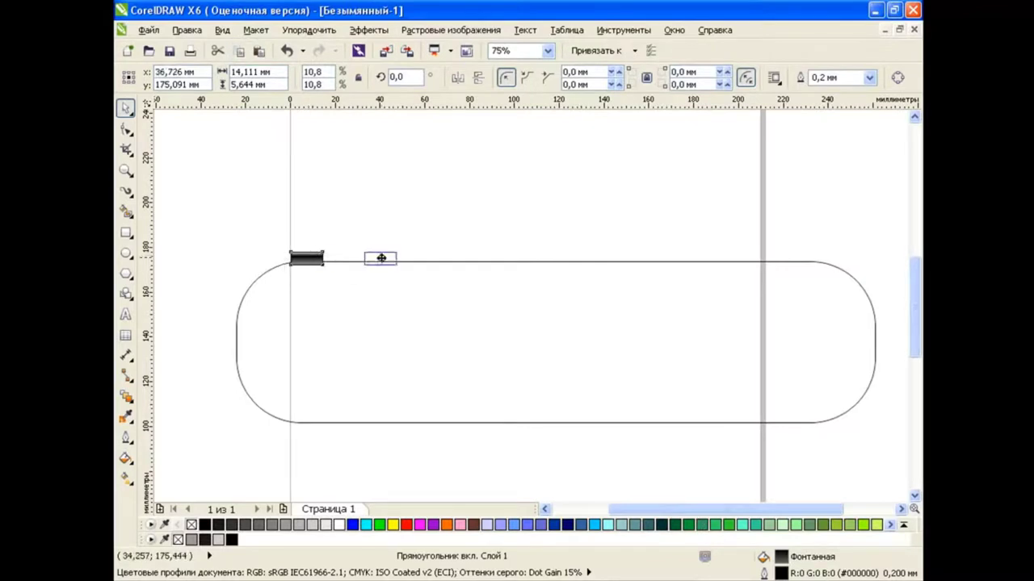
right_click(798, 258)
Blend the two plates with 13 steps, break the blend apart, group the row and copy it to the bottom edge.
left_click(126, 396)
left_click_drag(307, 259, 798, 259)
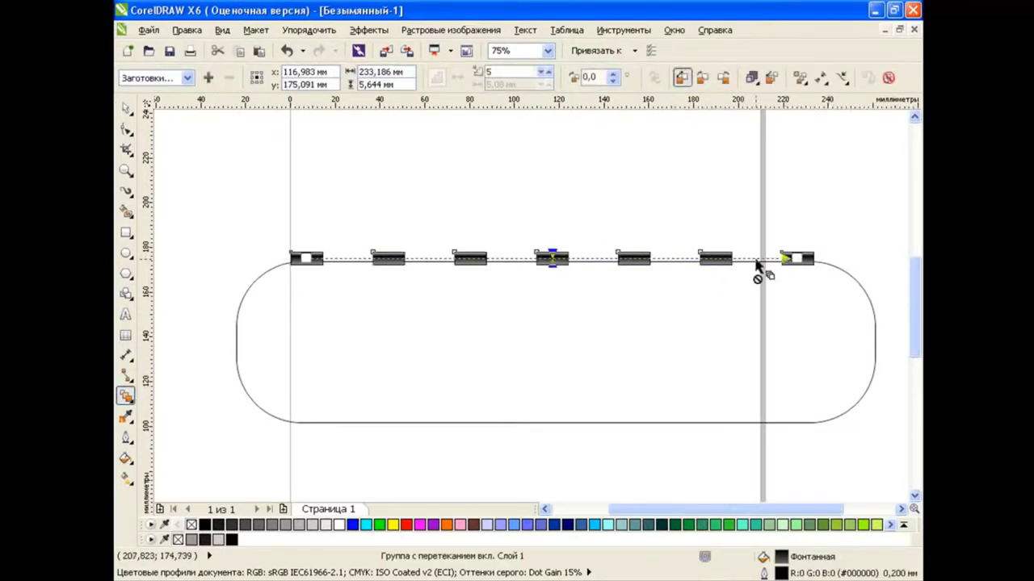
left_click_drag(547, 75, 549, 77)
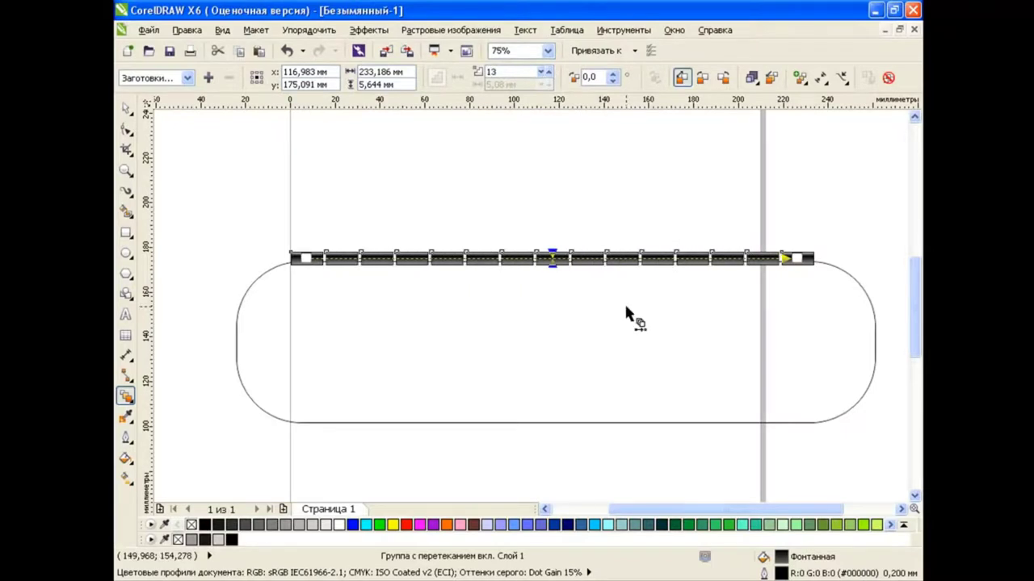
left_click(125, 107)
left_click(308, 30)
left_click(363, 204)
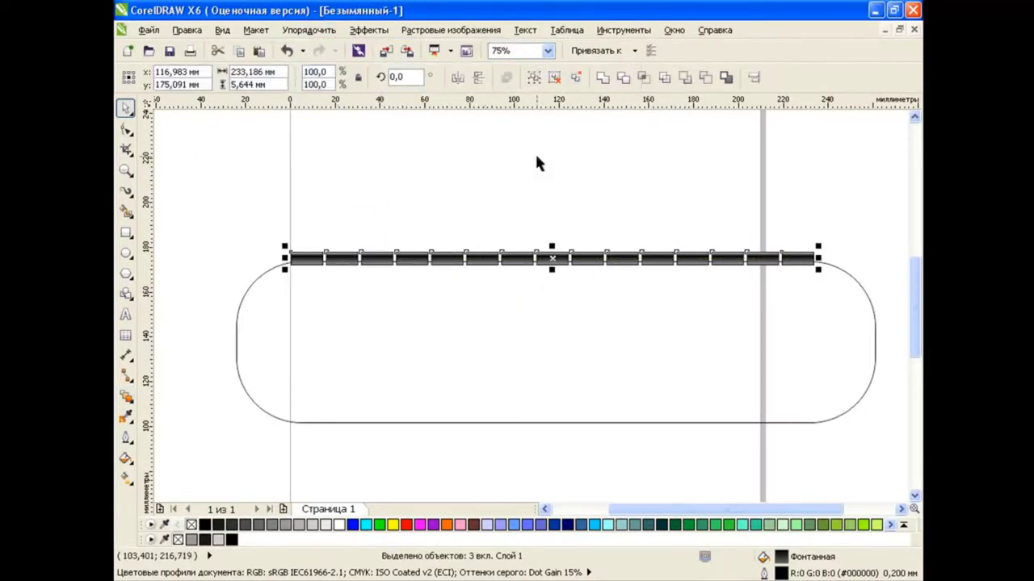
left_click(533, 77)
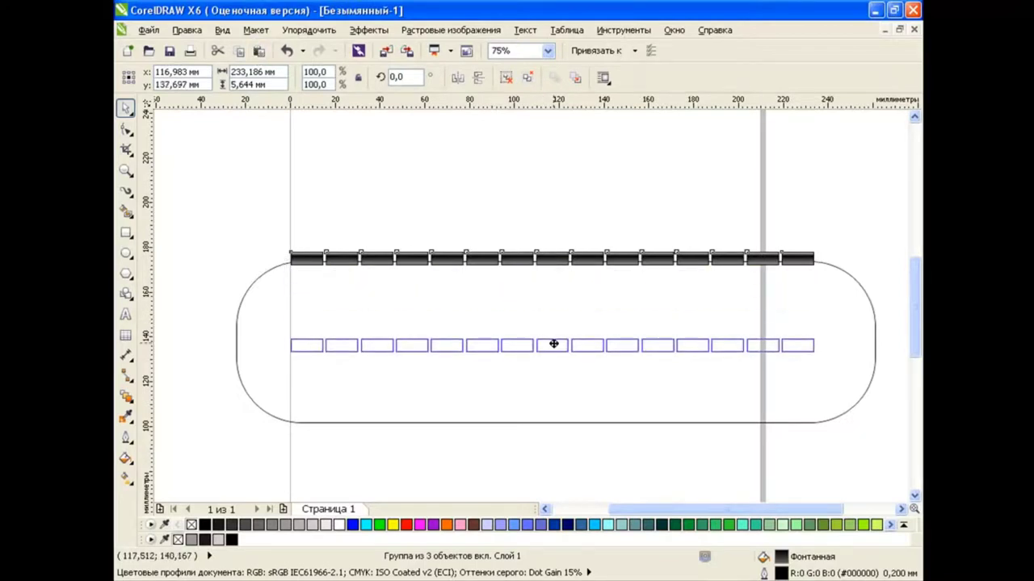
left_click_drag(552, 257, 554, 425)
left_click(575, 476)
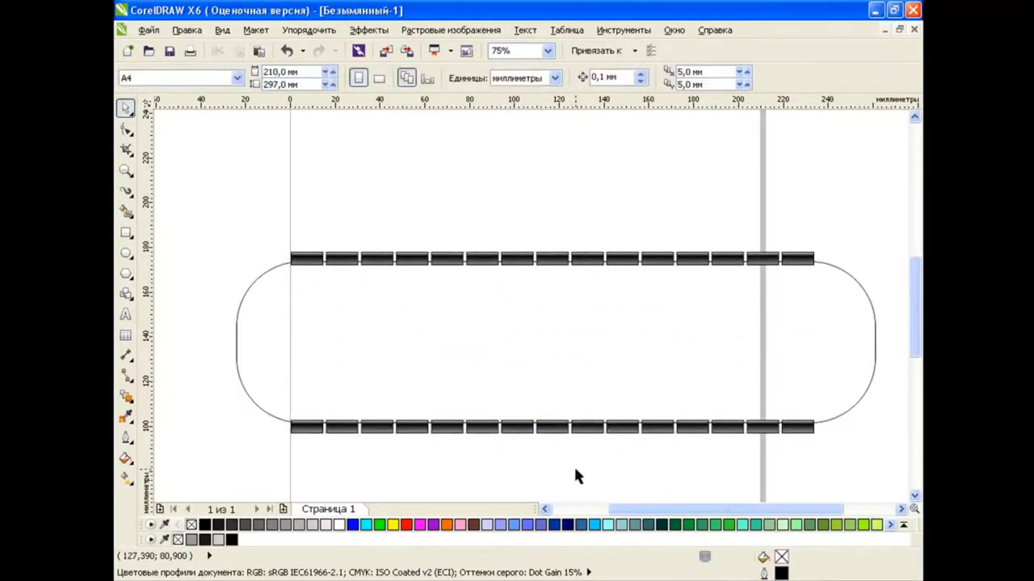
Save the drawing as экскаватор.cdr and place a copy of a plate on the left arc, rotated 90°.
key("ctrl+s")
left_click(316, 259)
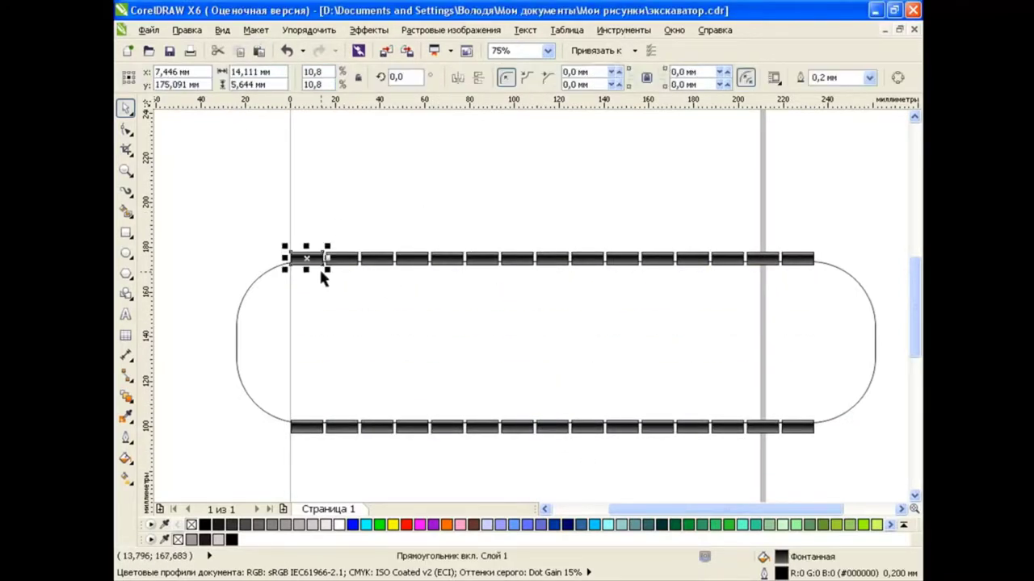
left_click_drag(317, 259, 236, 340)
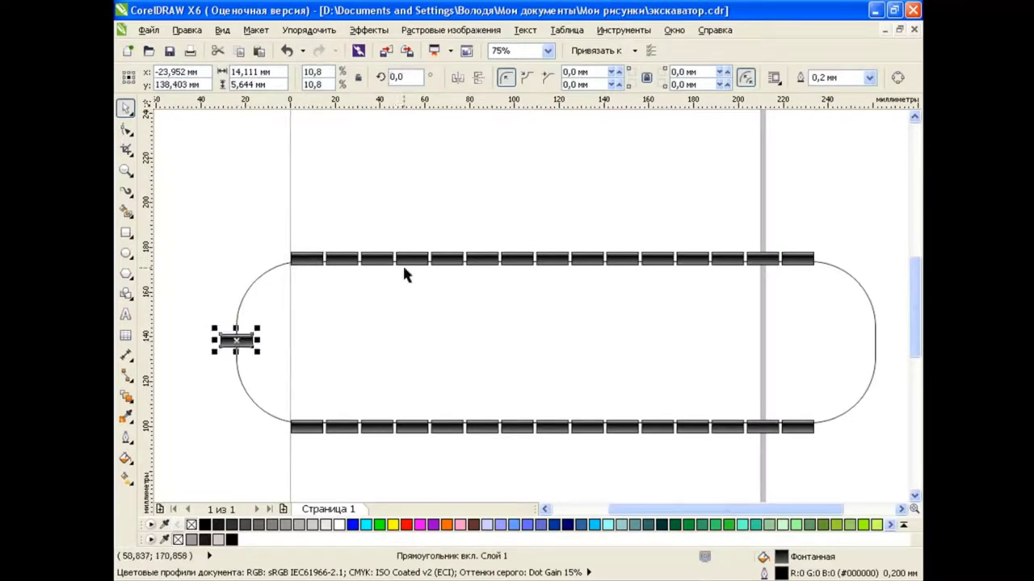
type("90")
key("Return")
Add two more plates up the left arc, tilting them to follow the curve.
left_click(254, 339)
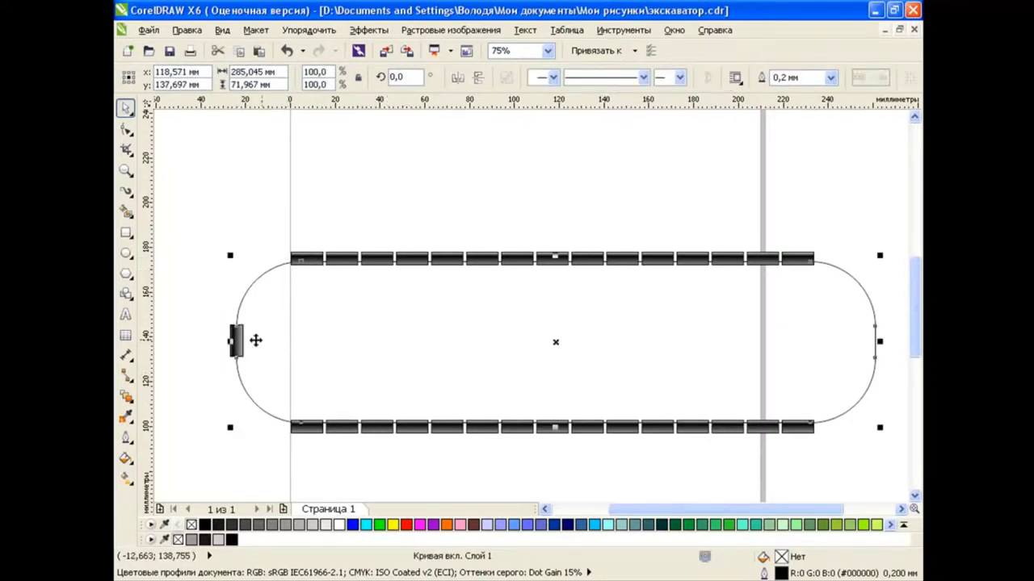
left_click(229, 340)
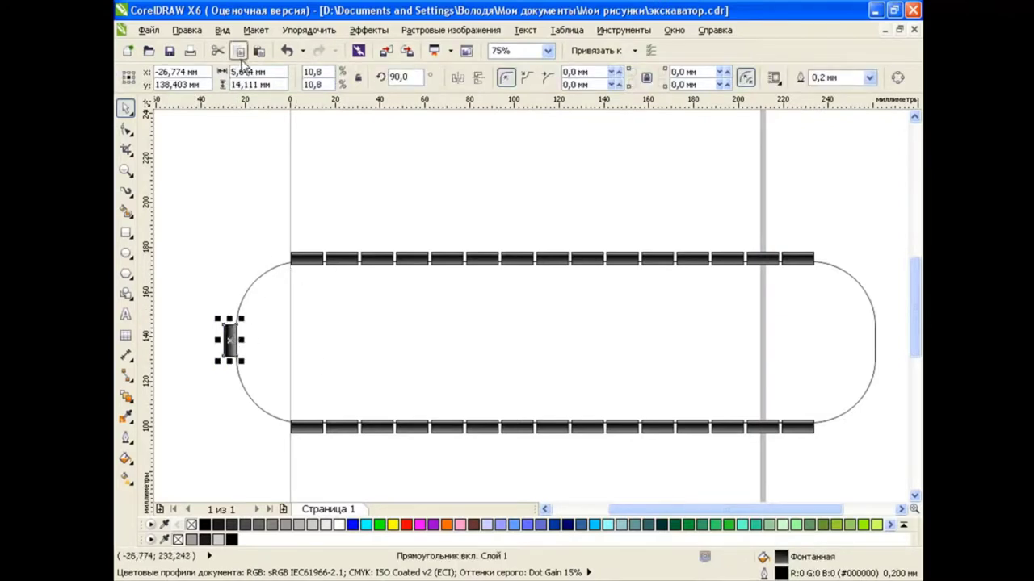
mouse_move(230, 340)
left_mouse_down()
mouse_move(237, 299)
mouse_move(250, 310)
left_mouse_up()
left_click(214, 256)
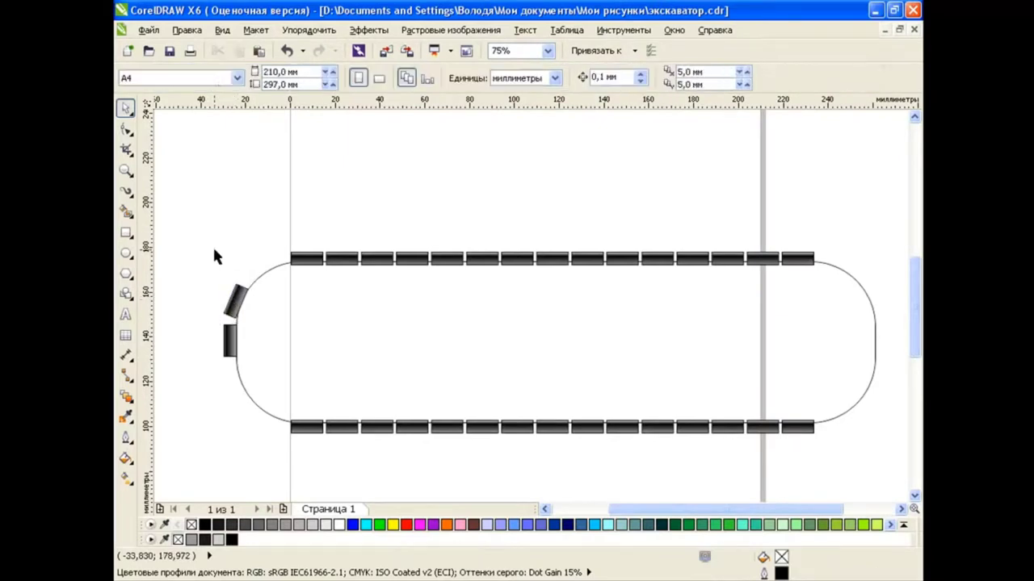
left_click(259, 51)
mouse_move(230, 340)
left_mouse_down()
mouse_move(266, 272)
mouse_move(286, 275)
mouse_move(279, 263)
mouse_move(264, 268)
mouse_move(289, 246)
left_mouse_up()
left_click(267, 271)
left_click(269, 214)
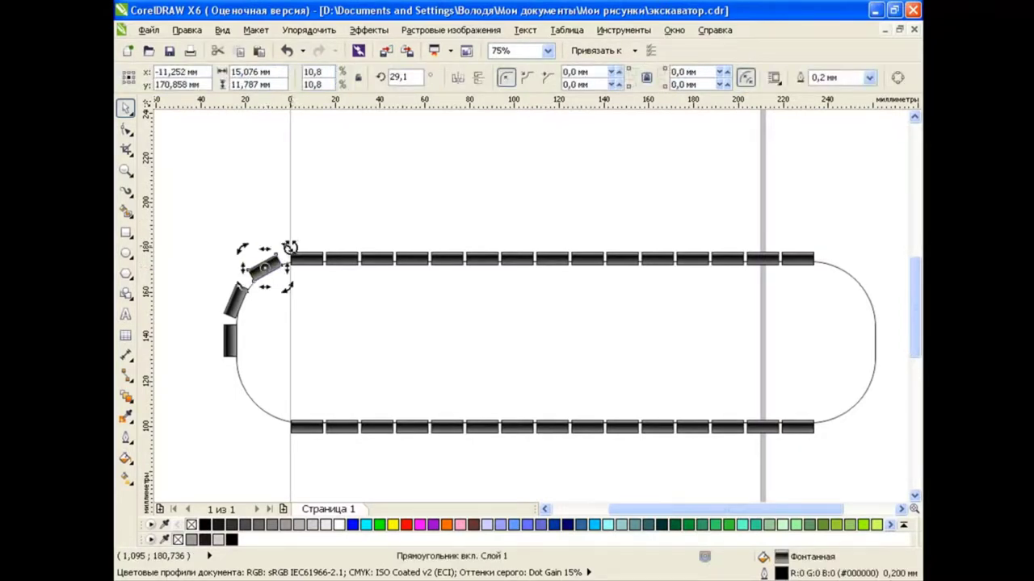
left_click(197, 230)
Copy the upper-left plate pair, mirror it horizontally and place it on the right arc.
left_click_drag(192, 230, 298, 323)
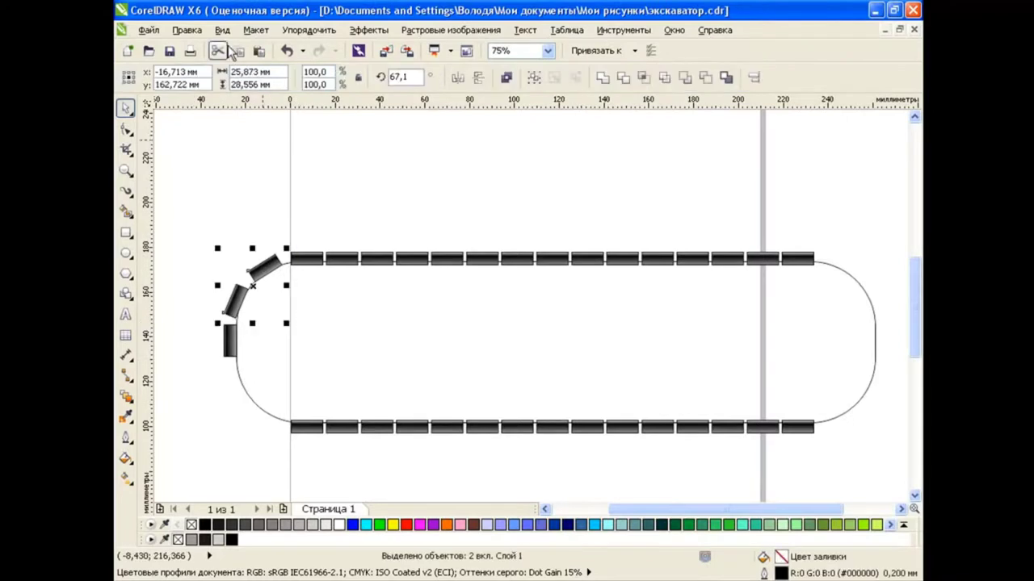
left_click(239, 50)
left_click(258, 51)
left_click(457, 77)
left_click_drag(256, 295, 861, 293)
left_click(657, 216)
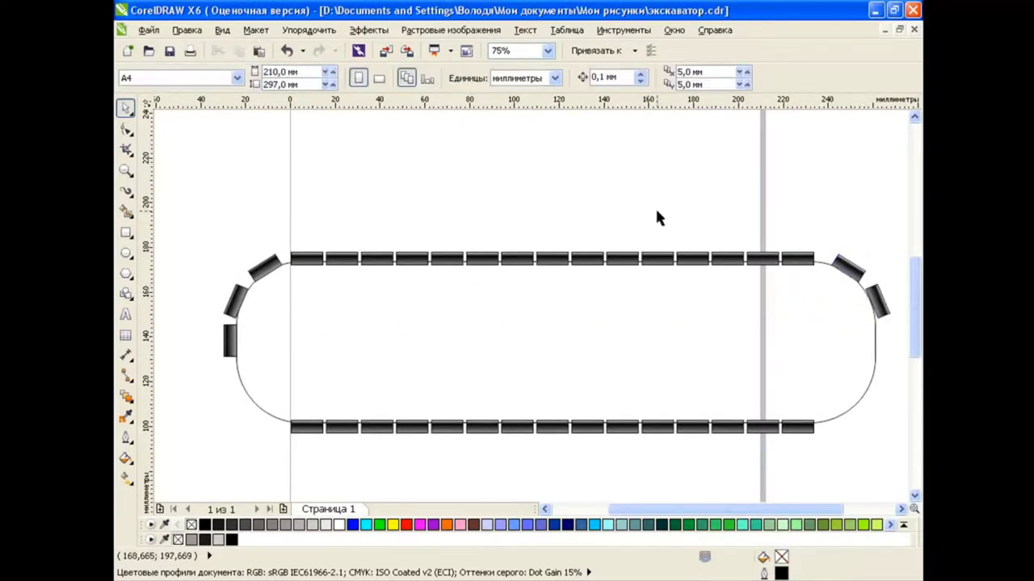
Paste another copy of the pair, mirror it vertically and place it on the lower-left arc.
left_click(259, 50)
left_click(476, 78)
left_click_drag(253, 286, 253, 401)
left_click(440, 150)
Copy the three lower-left plates, mirror them horizontally and move them onto the lower-right arc.
left_click_drag(192, 310, 291, 441)
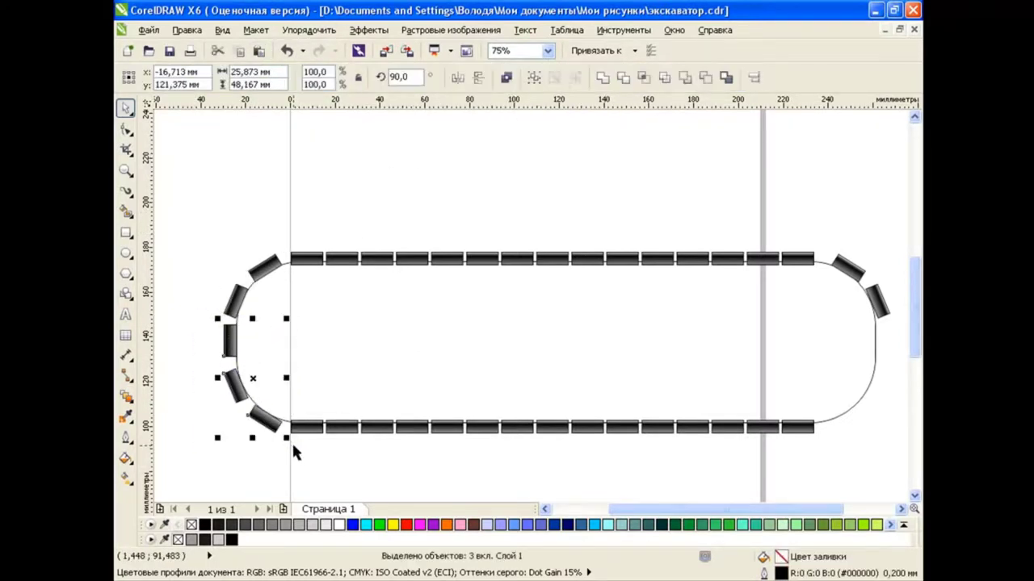
left_click(258, 50)
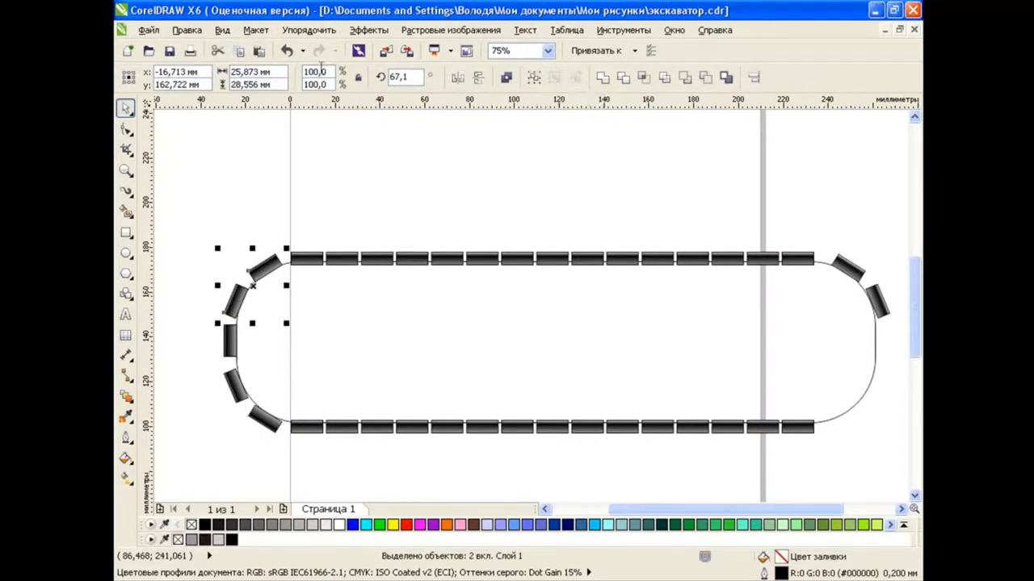
left_click(287, 50)
left_click_drag(202, 321, 293, 445)
left_click(239, 50)
left_click(258, 50)
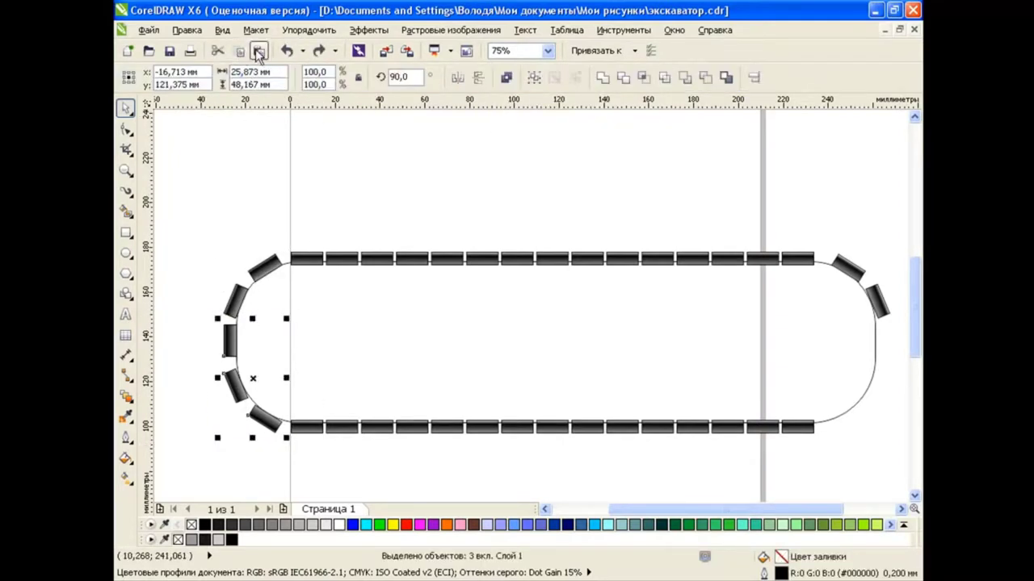
left_click(458, 77)
left_click_drag(254, 377, 861, 377)
left_click(538, 194)
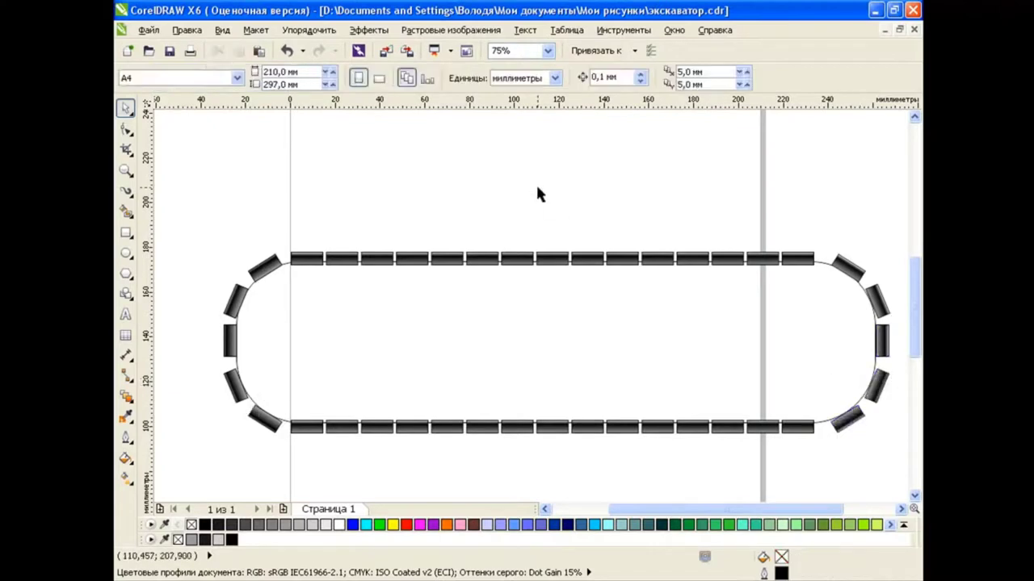
Enlarge the track's base curve to about 105% and adjust its height and width over the links.
scroll(535, 302, "down", 2)
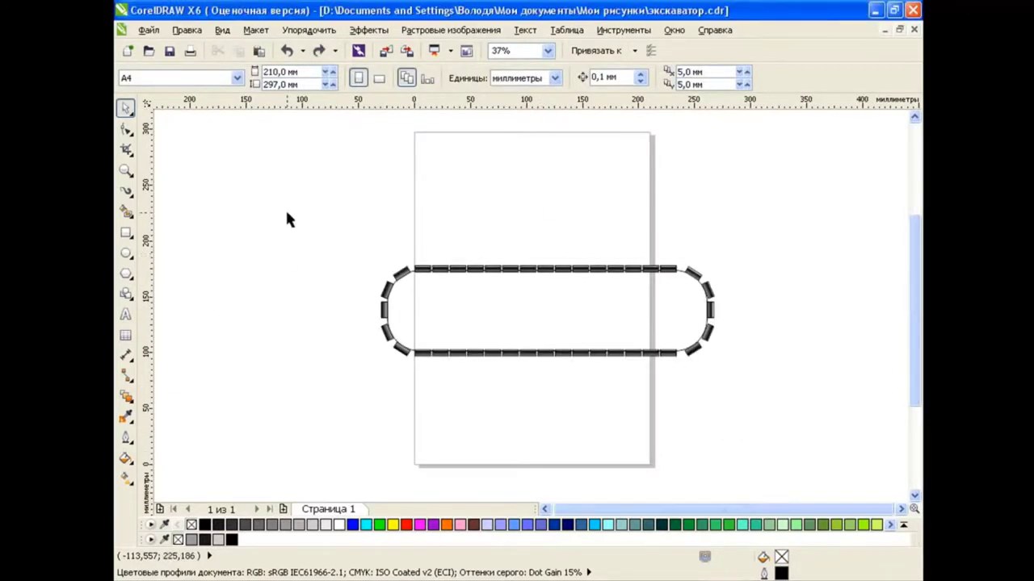
left_click(456, 277)
left_click_drag(456, 277, 442, 220)
left_click(286, 50)
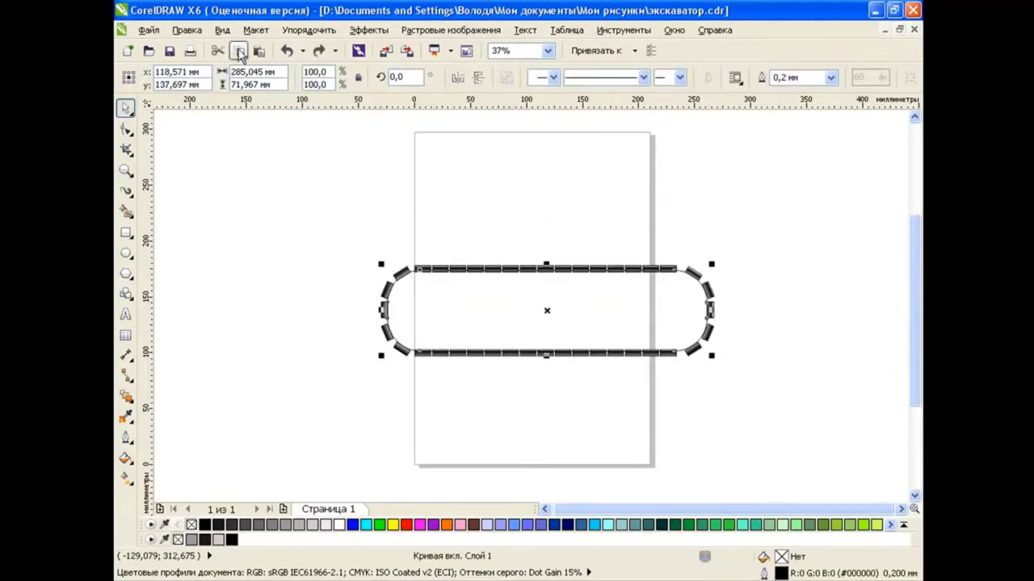
left_click_drag(711, 264, 720, 260)
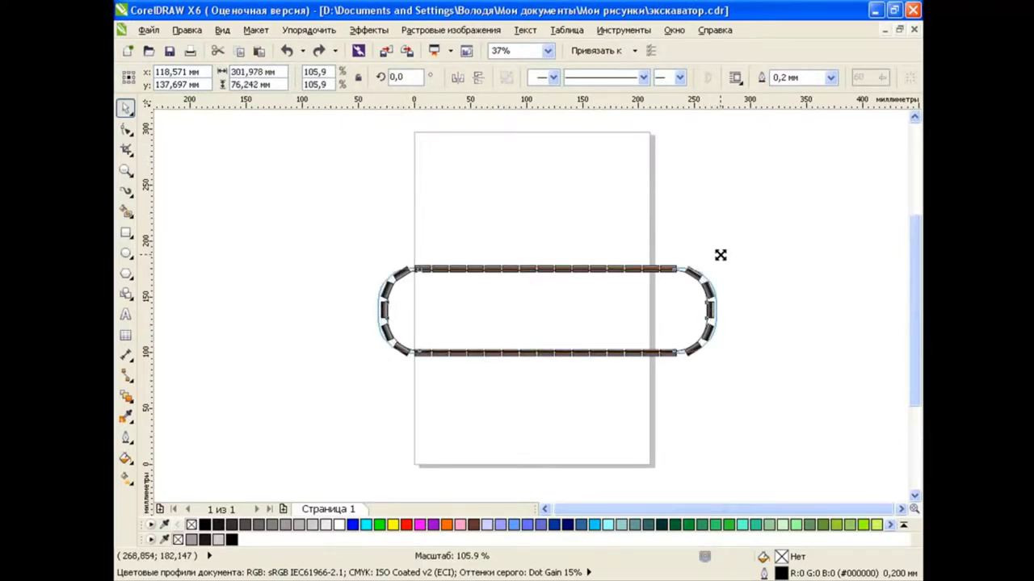
left_click_drag(546, 261, 548, 257)
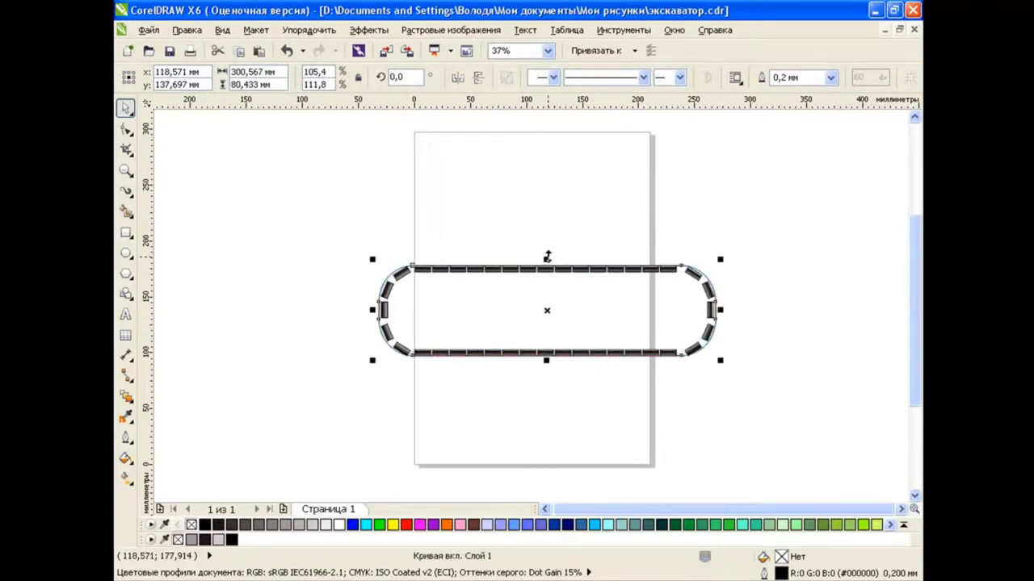
left_click_drag(725, 309, 719, 310)
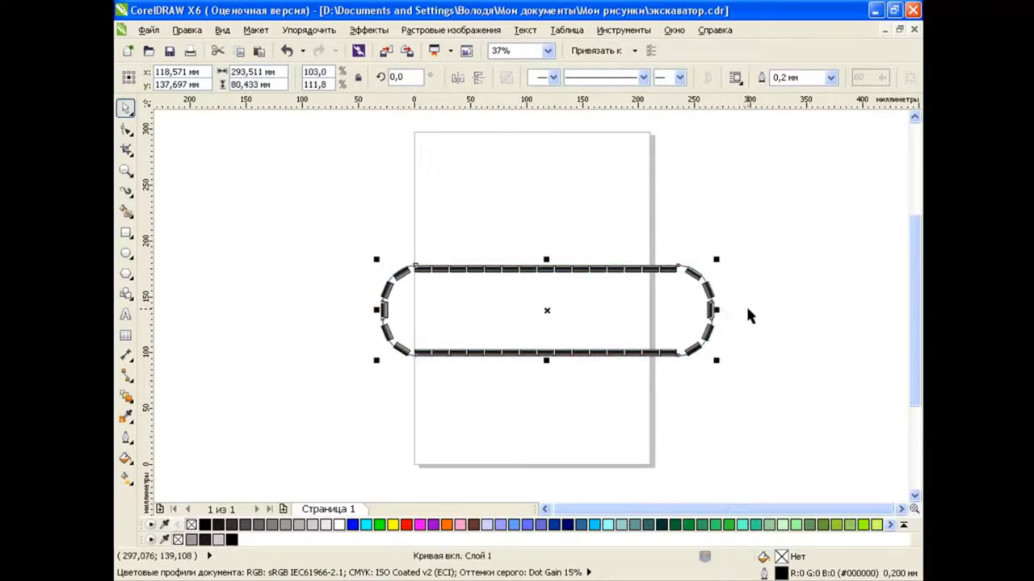
Fill the curve black, then fill a copy white and shrink it to about 96% around its centre.
left_click(219, 525)
left_click(282, 388)
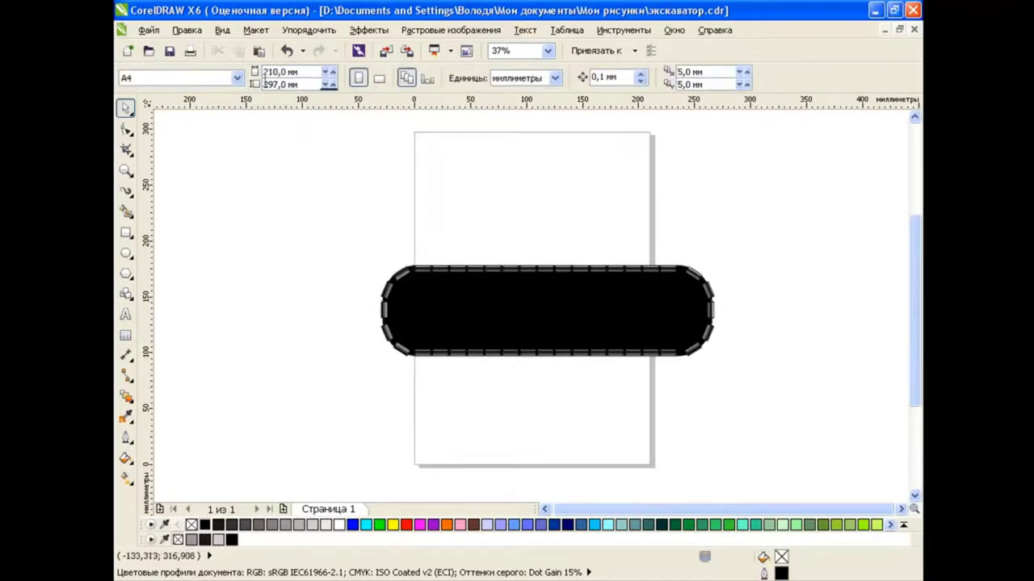
key("ctrl+a")
left_click(340, 525)
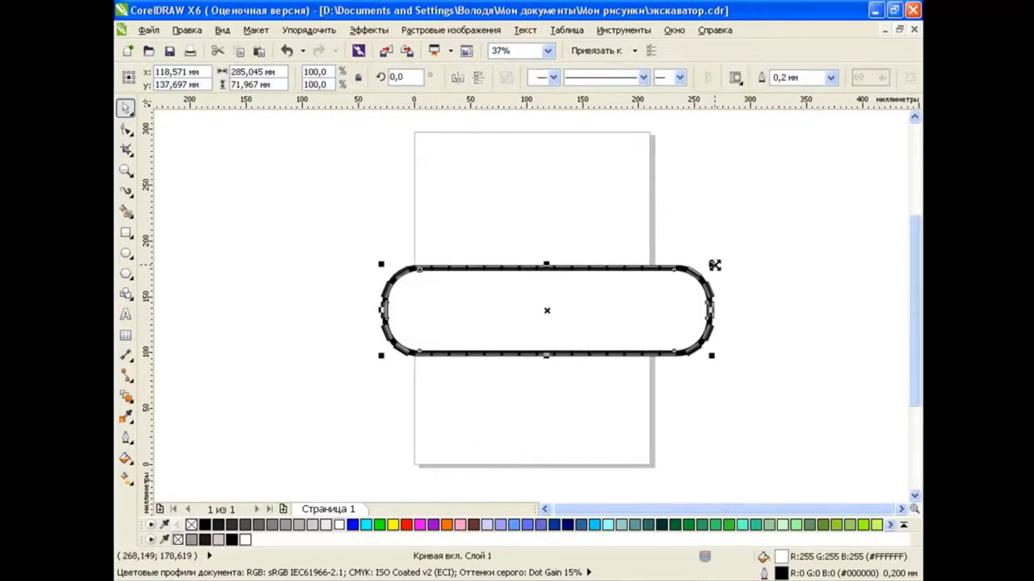
left_click_drag(715, 265, 708, 268)
key("Escape")
Widen the white inner shape to 98% and fill it dark grey.
scroll(594, 331, "up", 2)
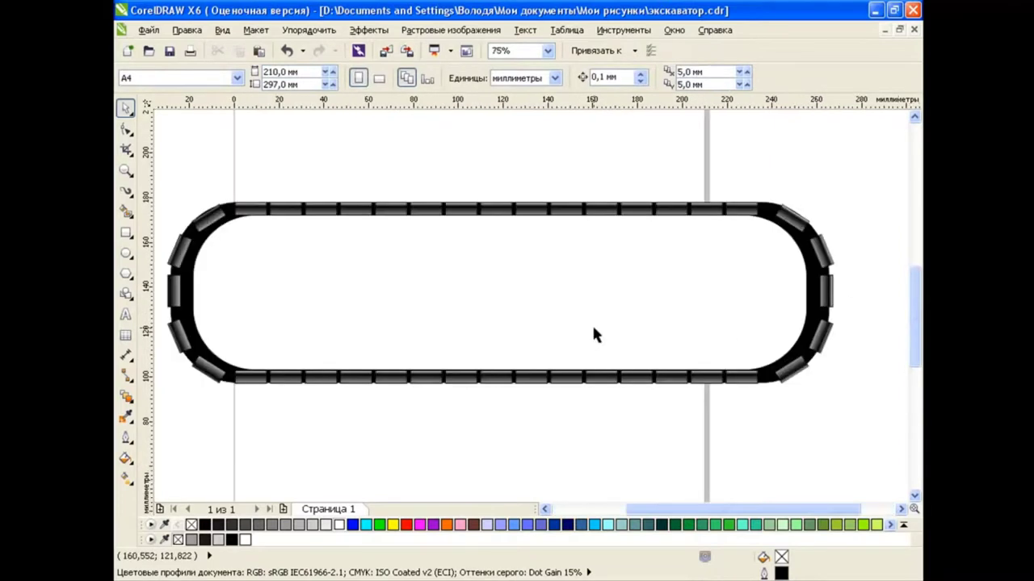
left_click(344, 236)
left_click_drag(499, 200, 500, 198)
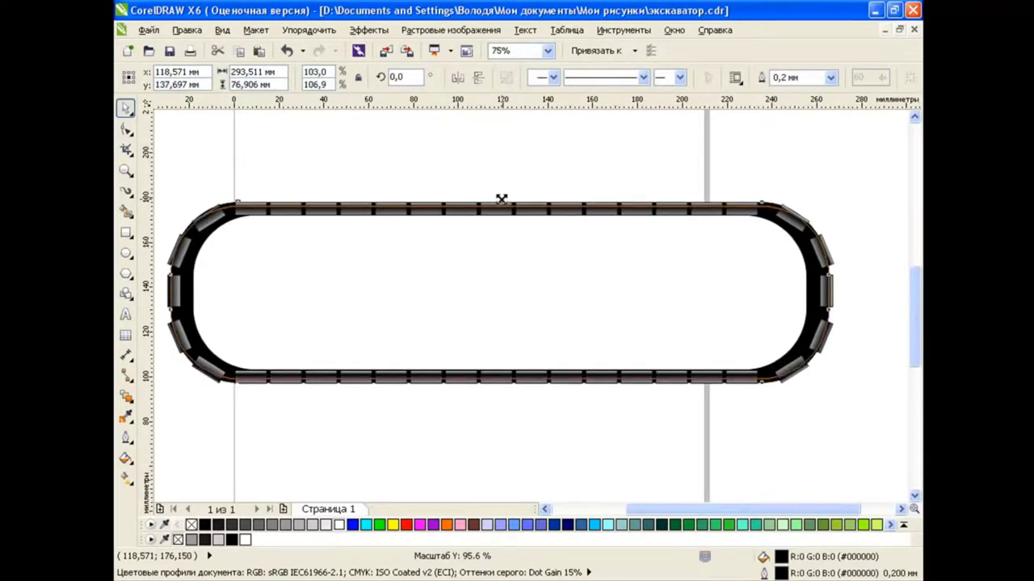
left_click(492, 156)
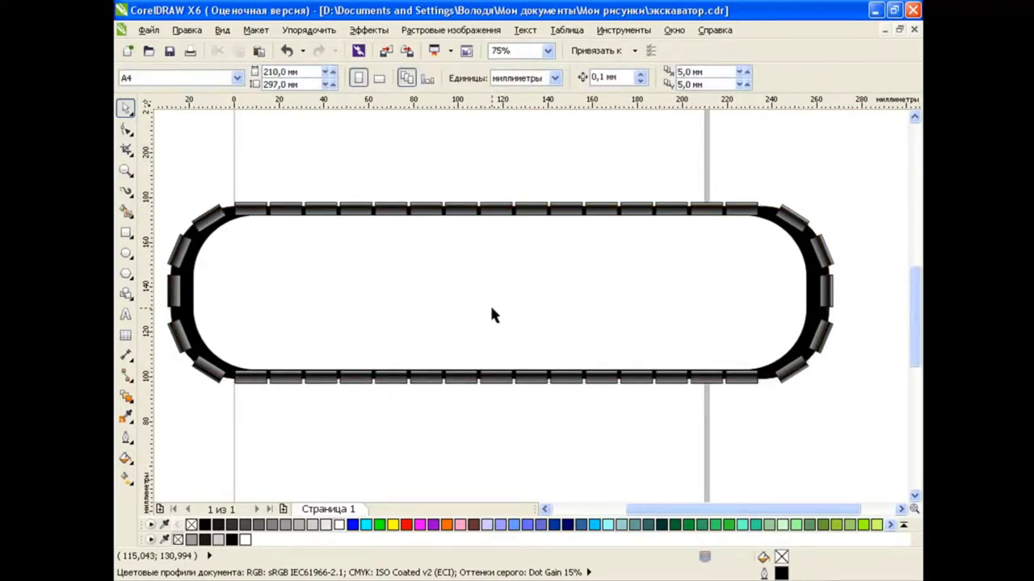
left_click(517, 287)
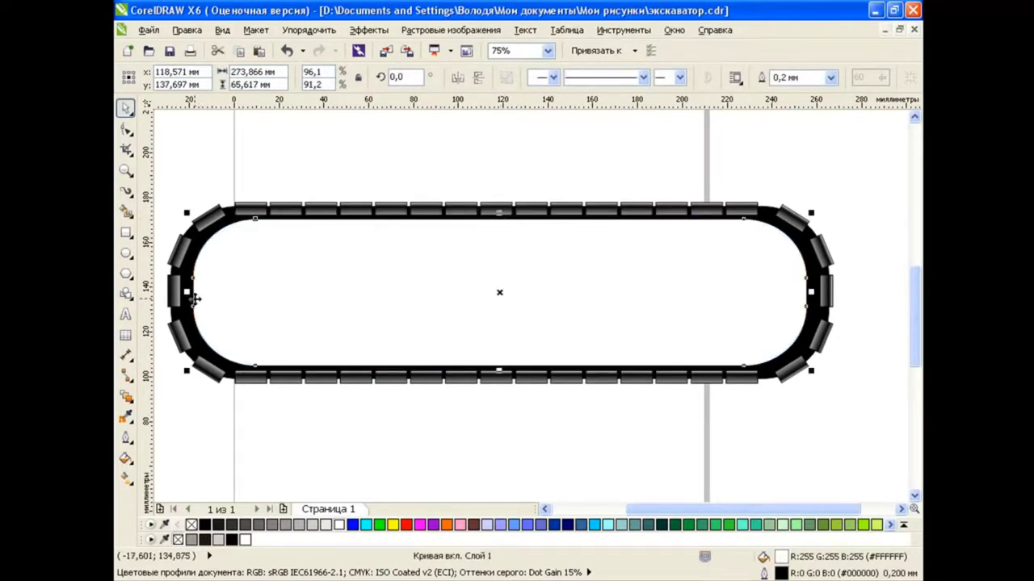
left_click_drag(186, 292, 180, 292)
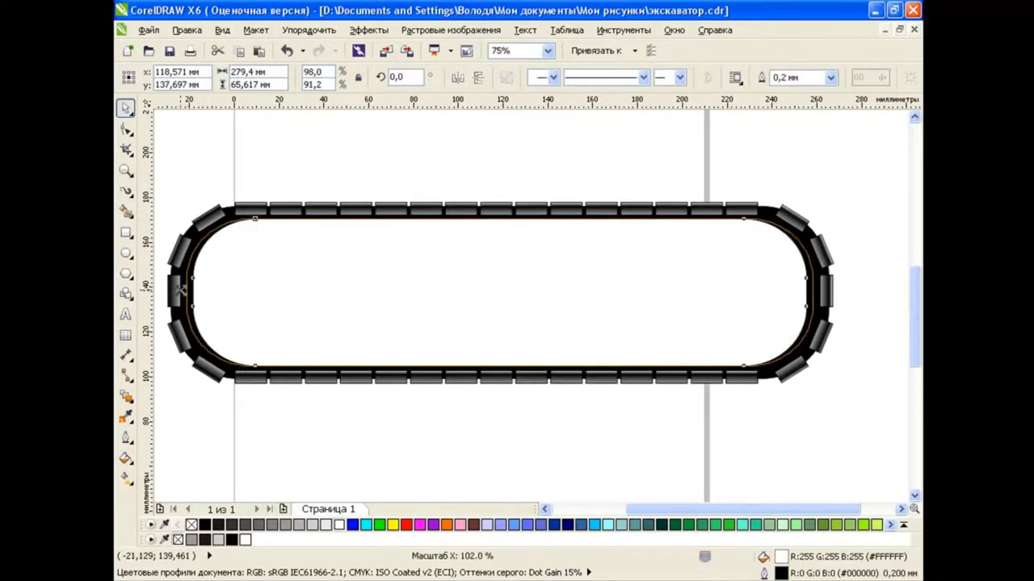
left_click(265, 526)
left_click(420, 457)
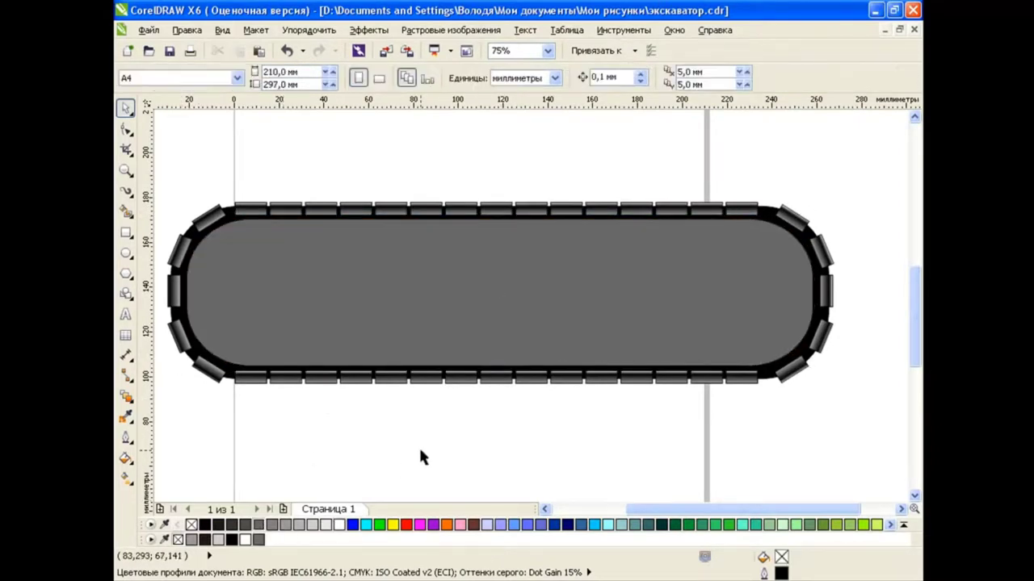
Make a slightly smaller copy of the grey inner shape and fill that innermost shape black.
left_click(477, 323)
left_click_drag(499, 214, 498, 229)
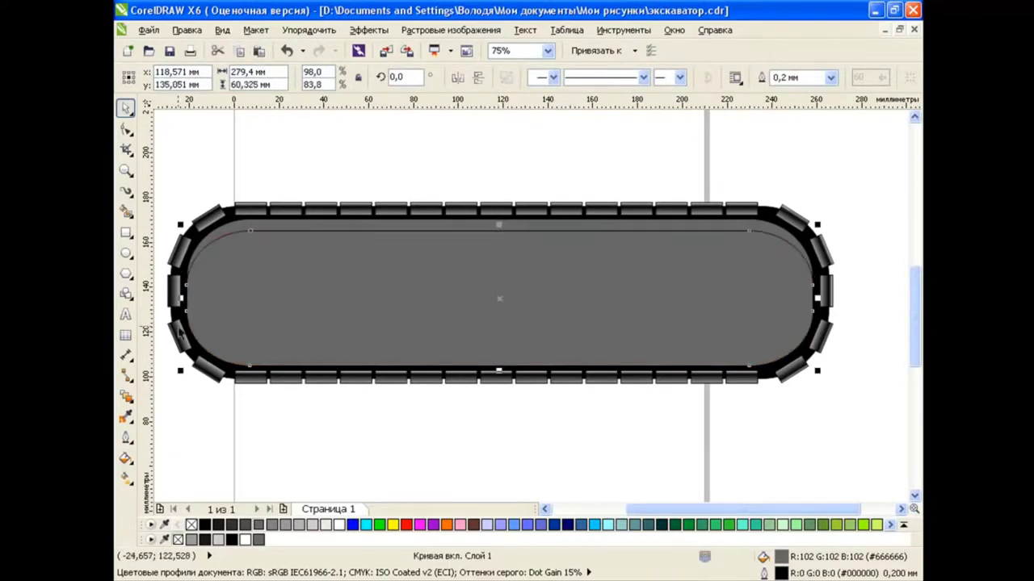
left_click_drag(185, 295, 200, 295)
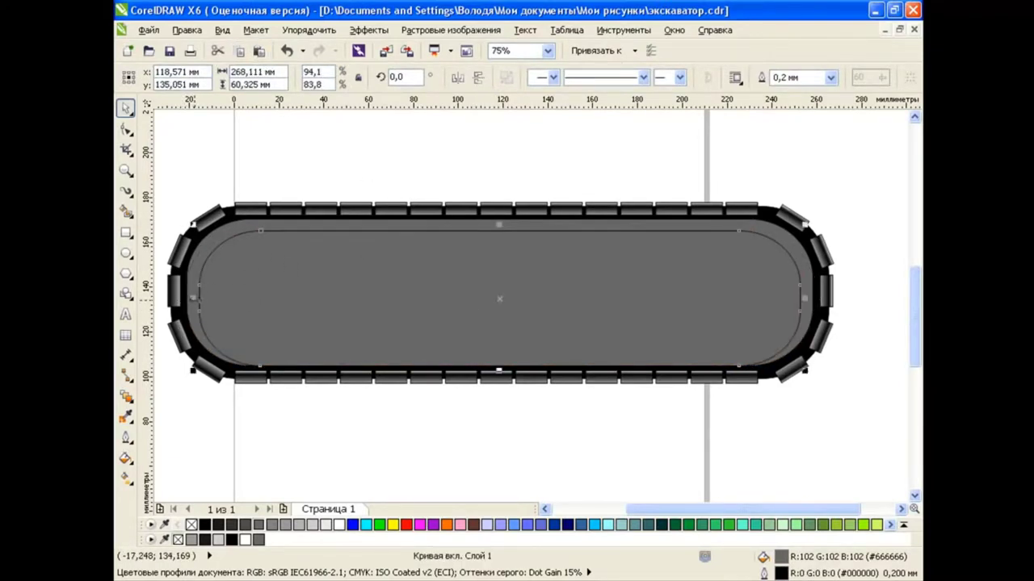
left_click_drag(498, 226, 507, 230)
left_click(286, 50)
key("Escape")
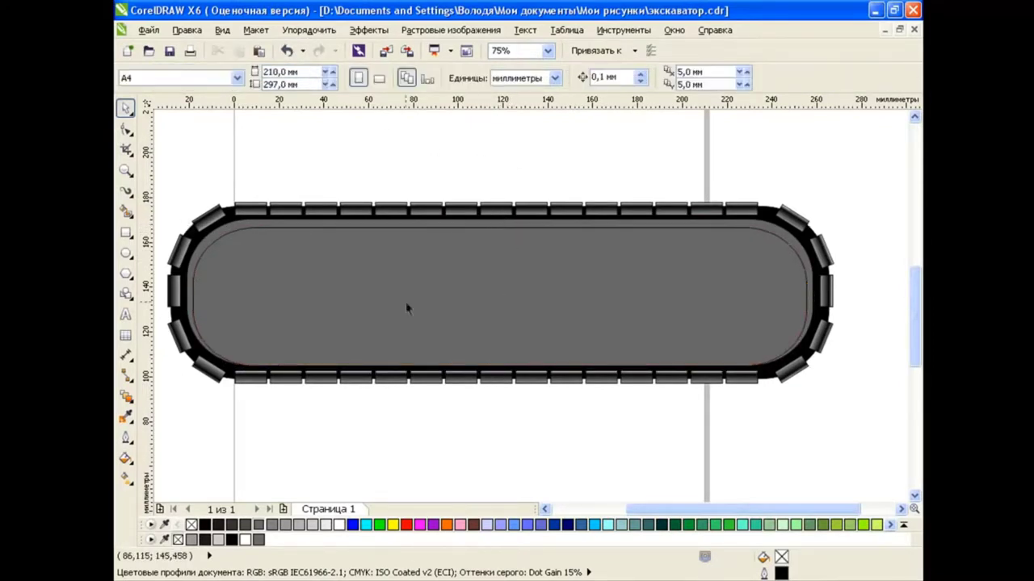
left_click(496, 245)
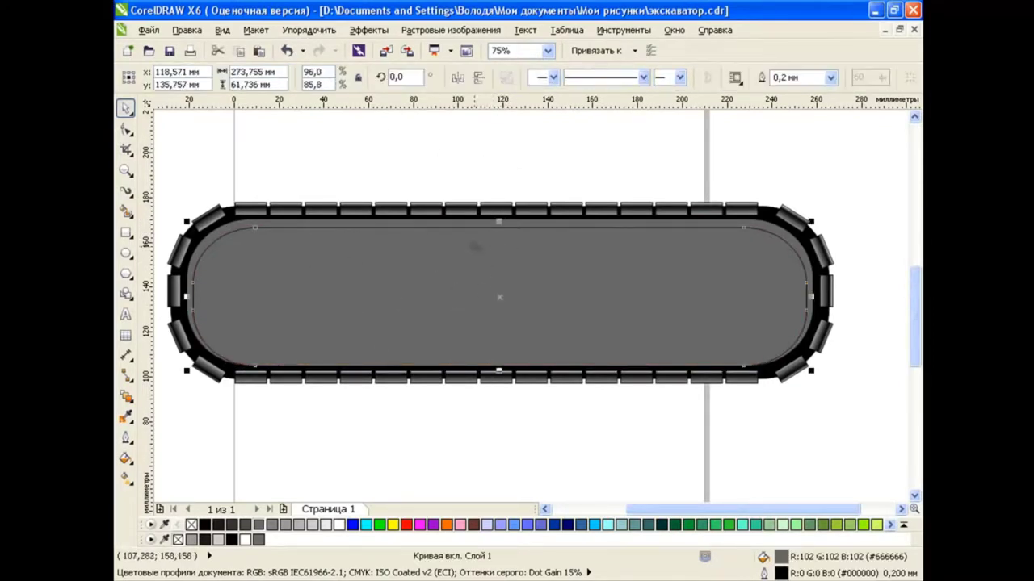
left_click(204, 524)
left_click(496, 445)
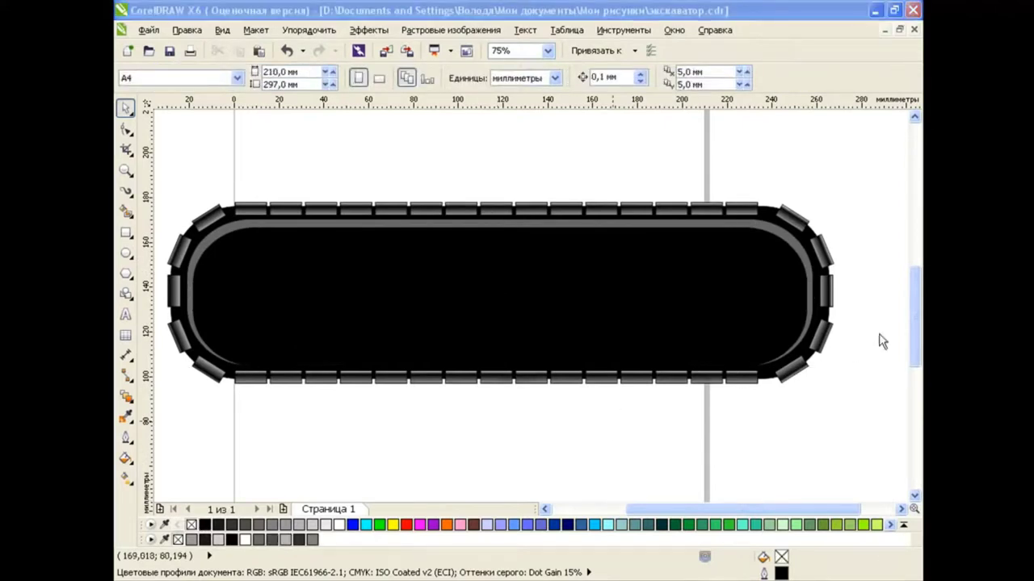
left_click_drag(916, 319, 916, 352)
left_click(125, 252)
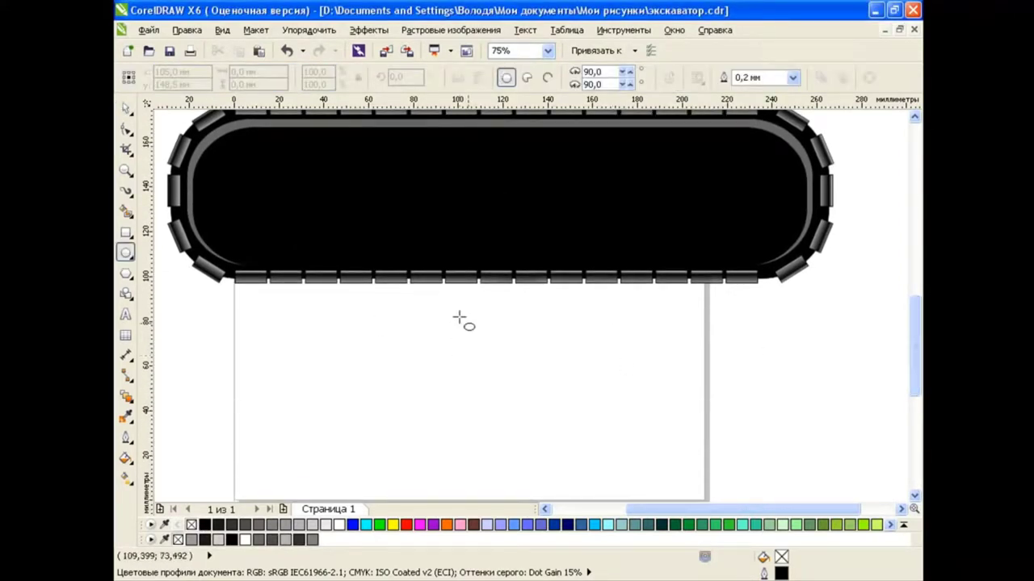
Draw a circle below the track and fill it dark grey #333333.
left_click_drag(431, 299, 624, 389)
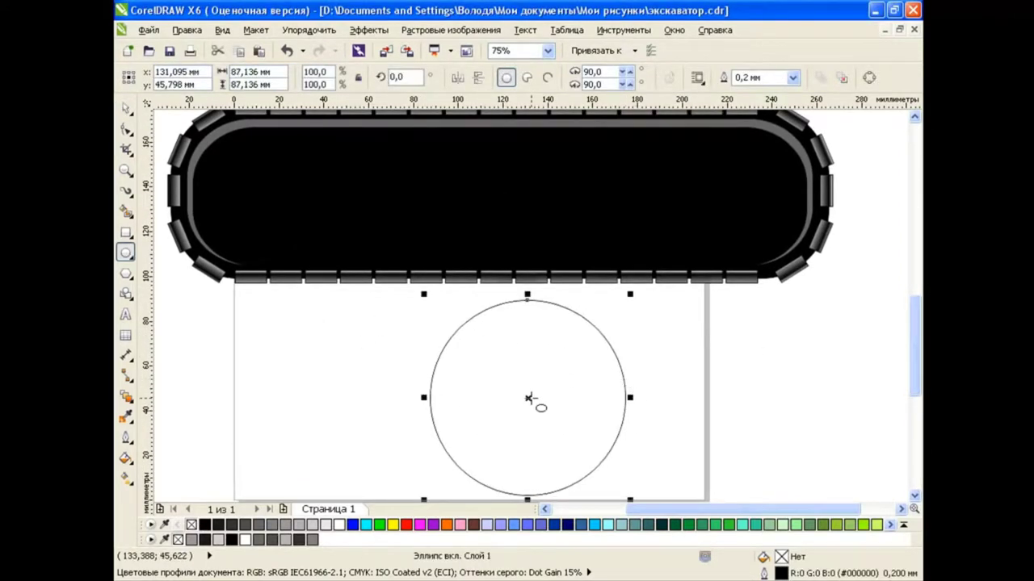
left_click_drag(529, 397, 506, 385)
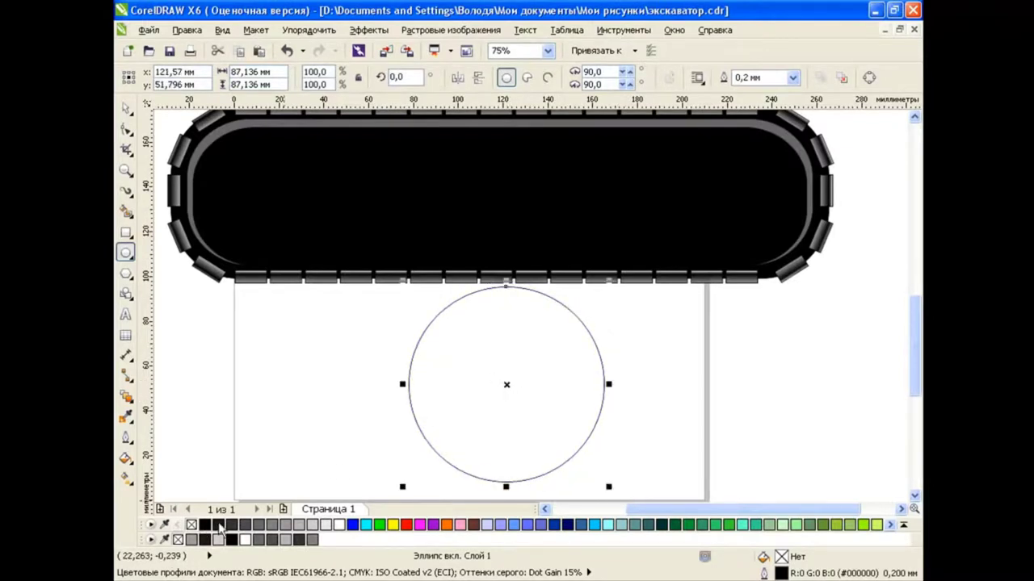
left_click(219, 525)
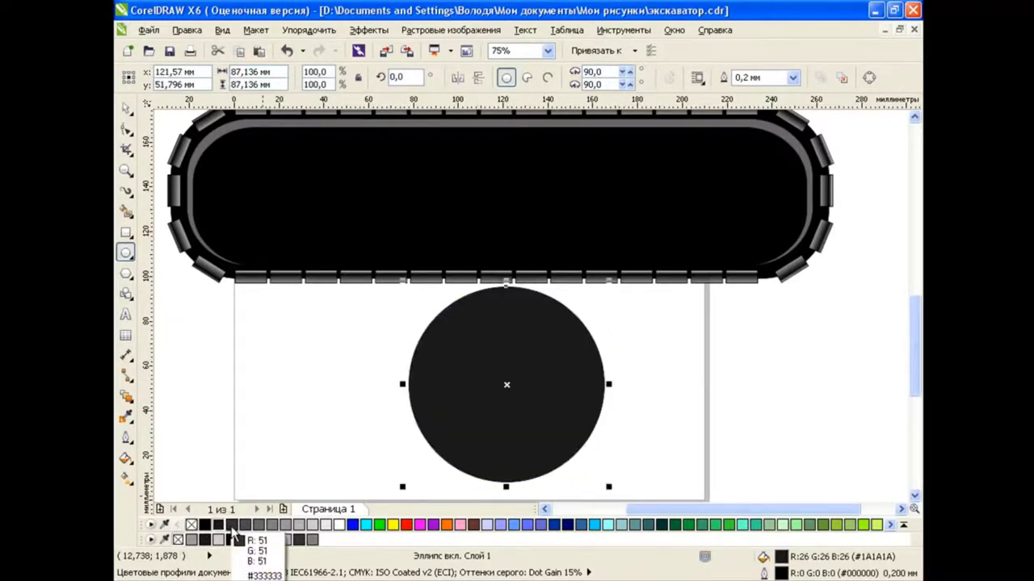
left_click(232, 525)
Add two smaller concentric copies filled medium grey and dark grey #4D4D4D.
left_click_drag(608, 282, 600, 286)
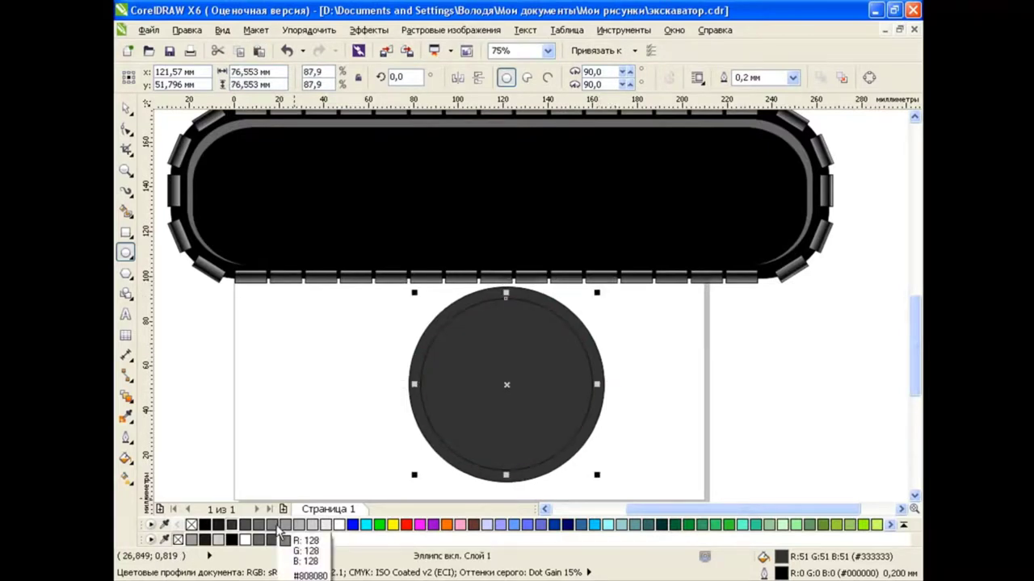
left_click(280, 526)
left_click_drag(599, 295, 585, 305)
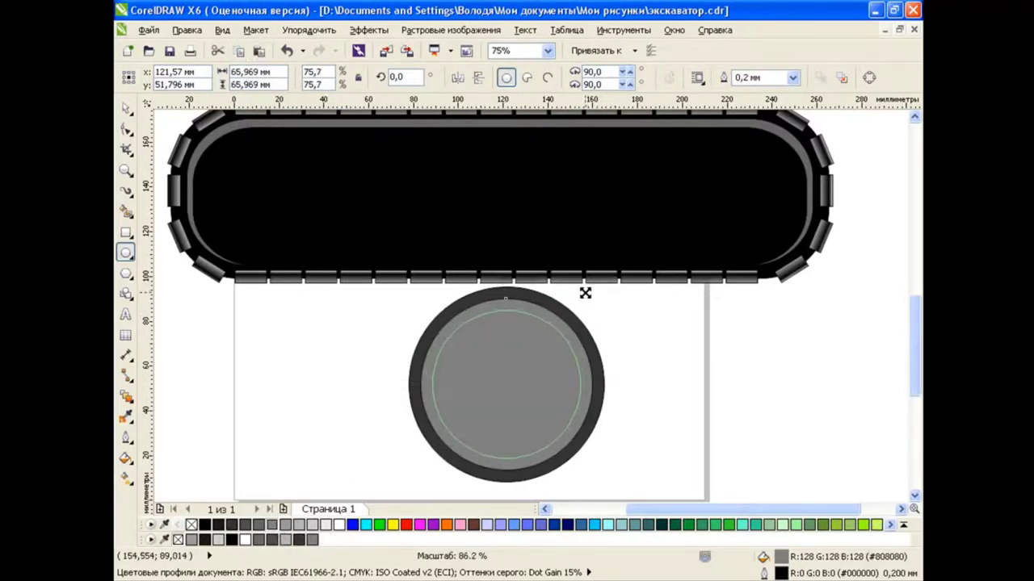
left_click(245, 525)
Duplicate the three inner rings as a smaller concentric set scaled to about 39 mm.
left_click(125, 110)
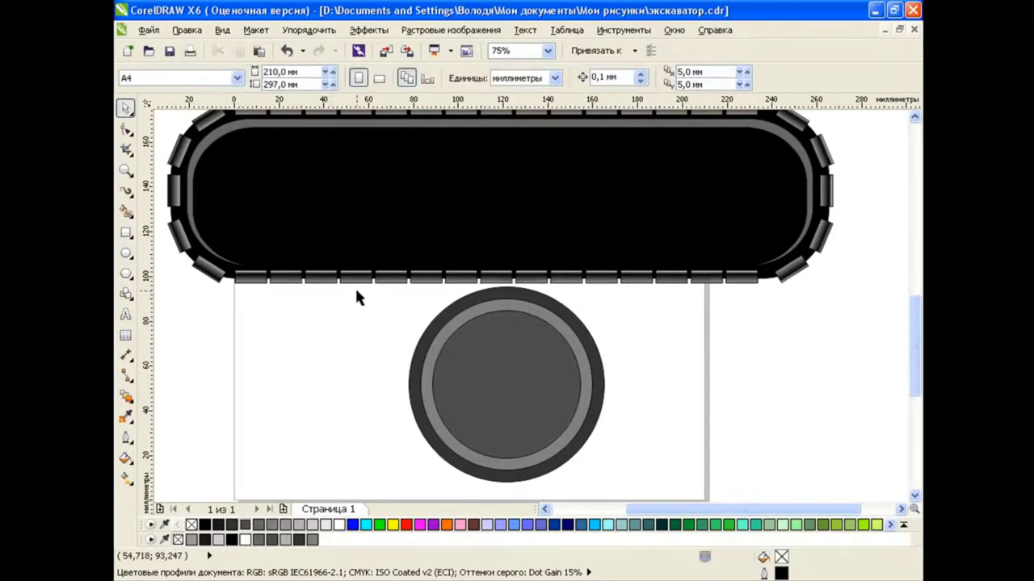
left_click_drag(356, 287, 651, 483)
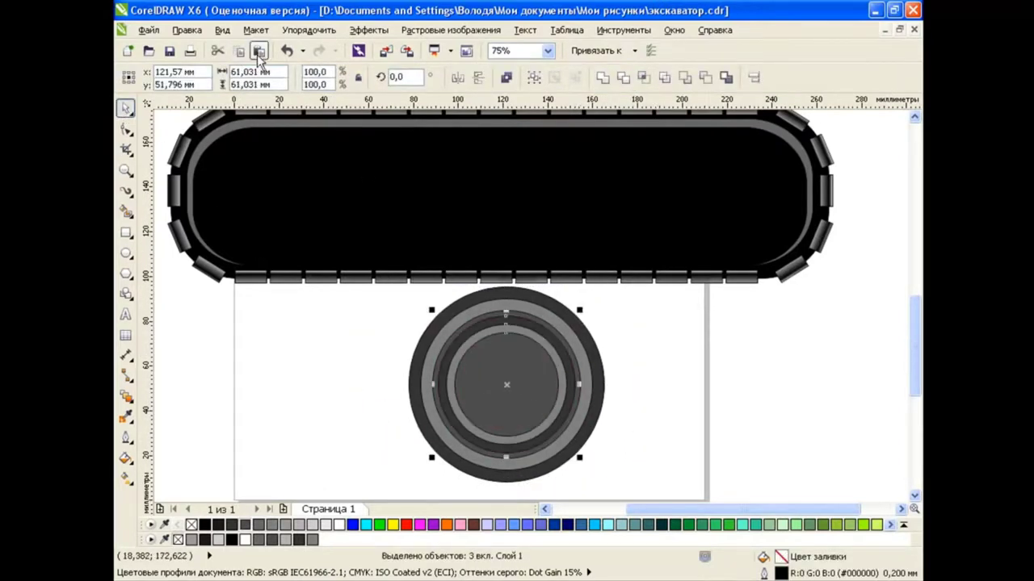
left_click_drag(608, 281, 566, 311)
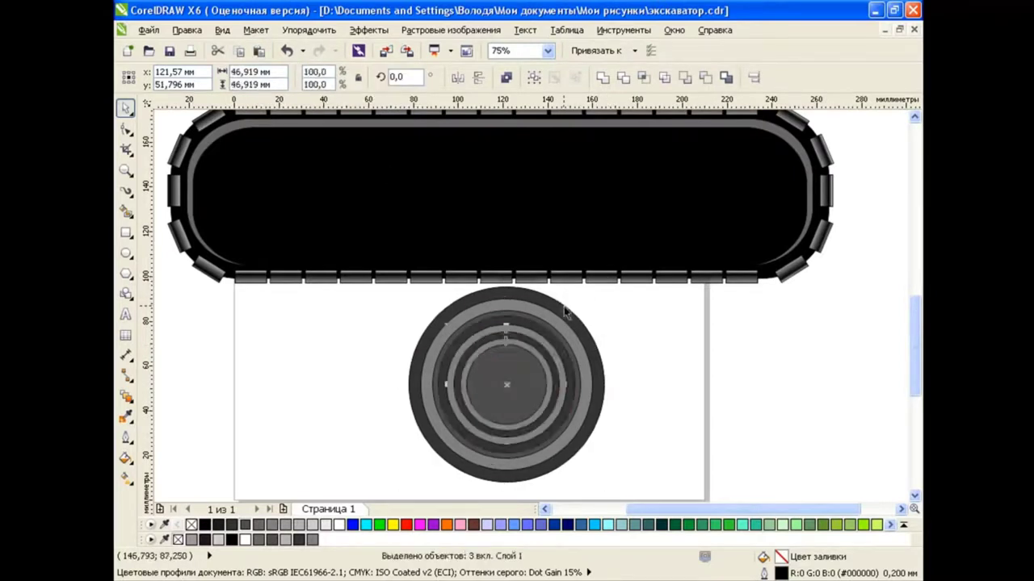
left_click_drag(443, 323, 456, 332)
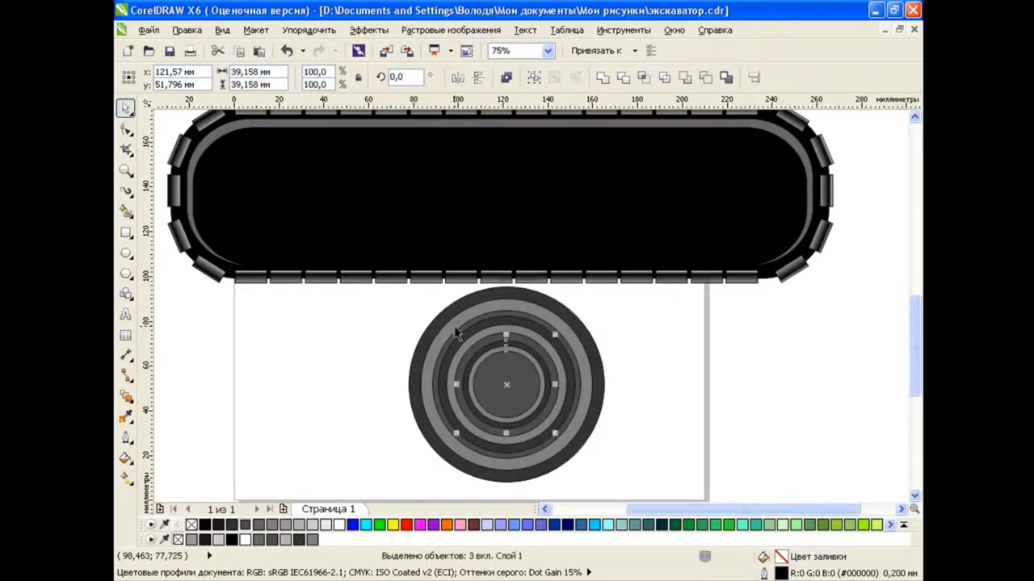
left_click(654, 397)
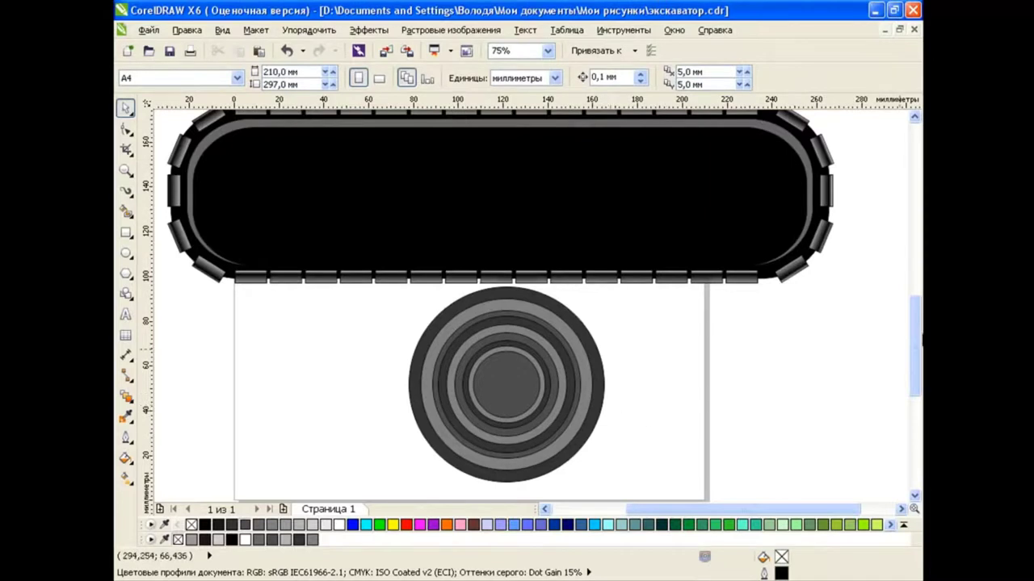
scroll(737, 314, "down", 2)
left_click_drag(536, 324, 622, 323)
Fill the innermost circle with a radial fountain gradient from black to grey.
key("ctrl+z")
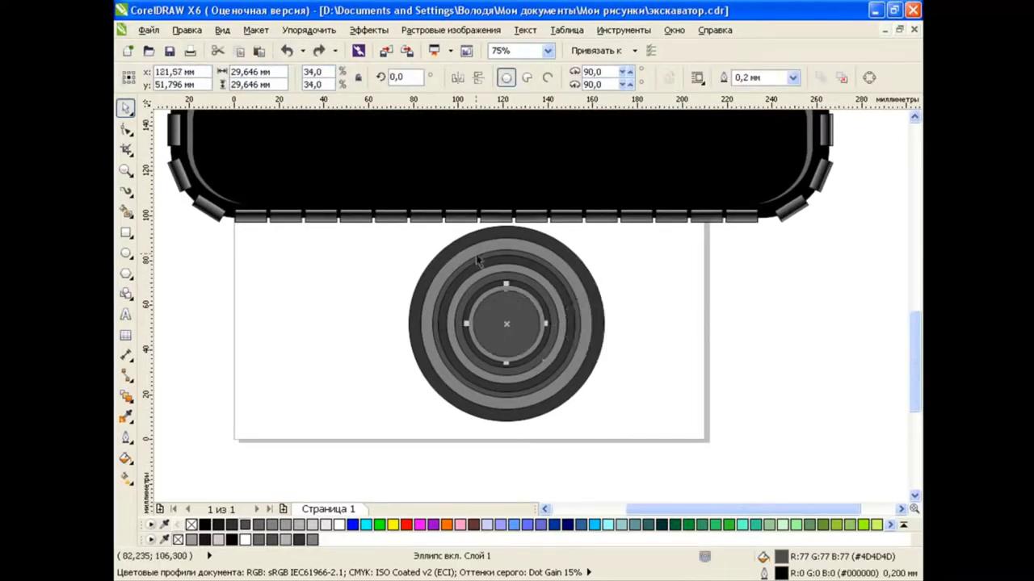
left_click(125, 458)
left_click(185, 471)
left_click(464, 176)
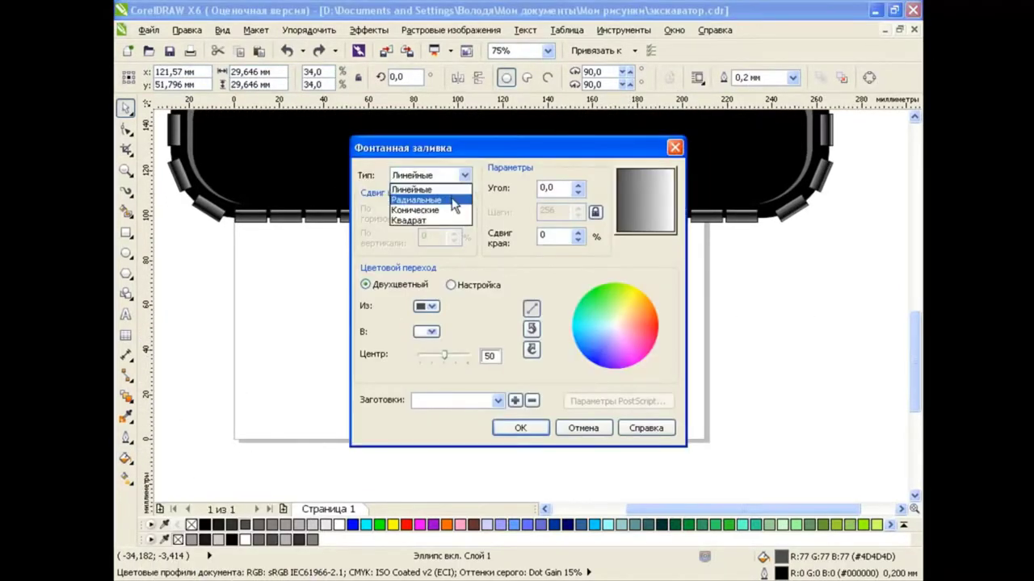
left_click(454, 205)
left_click(427, 331)
left_click(483, 351)
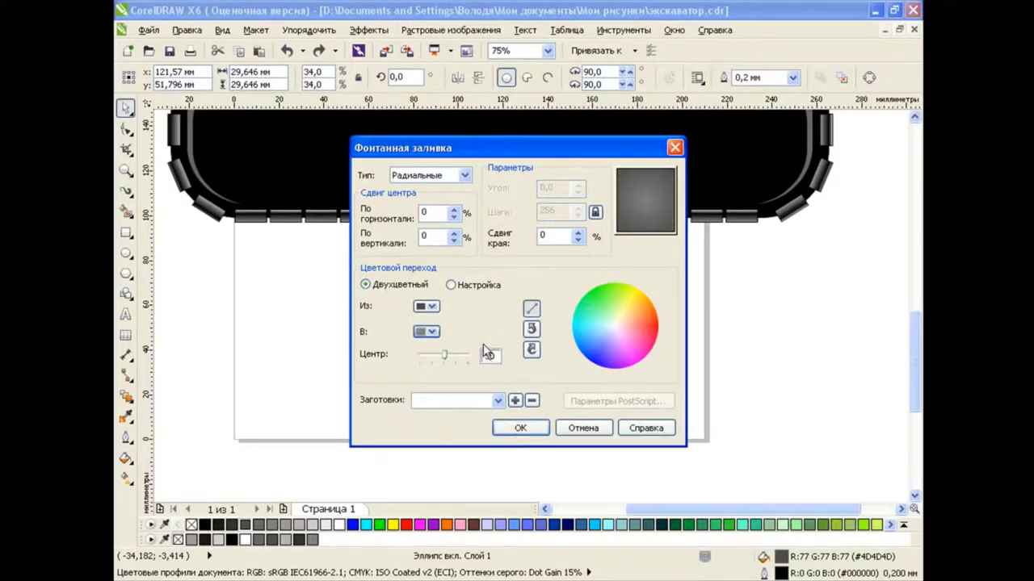
left_click(427, 306)
left_click(421, 316)
left_click(519, 428)
Add contour steps to the outer ring, the next ring and the inner circle.
scroll(670, 344, "up", 2)
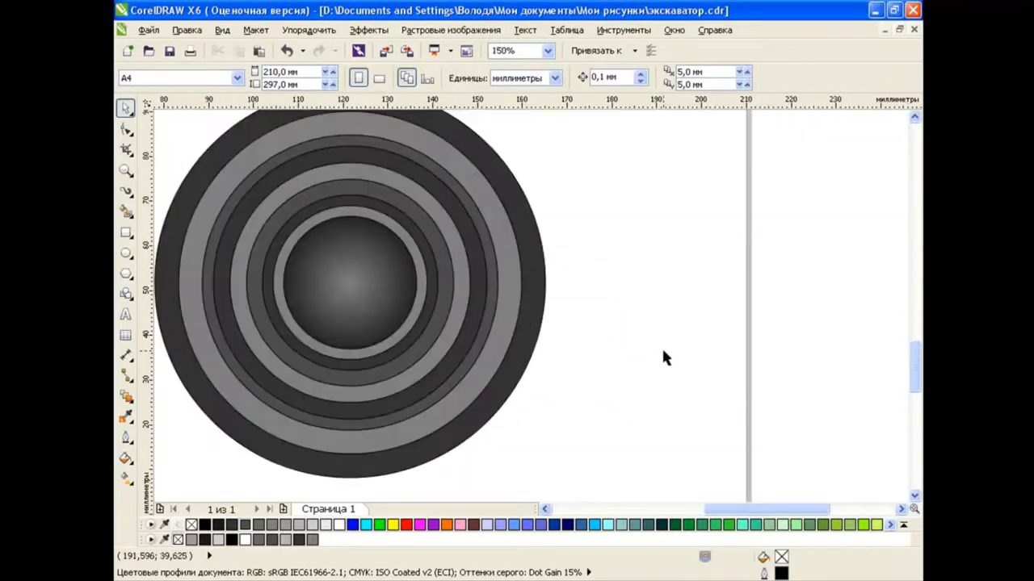
left_click_drag(743, 510, 721, 511)
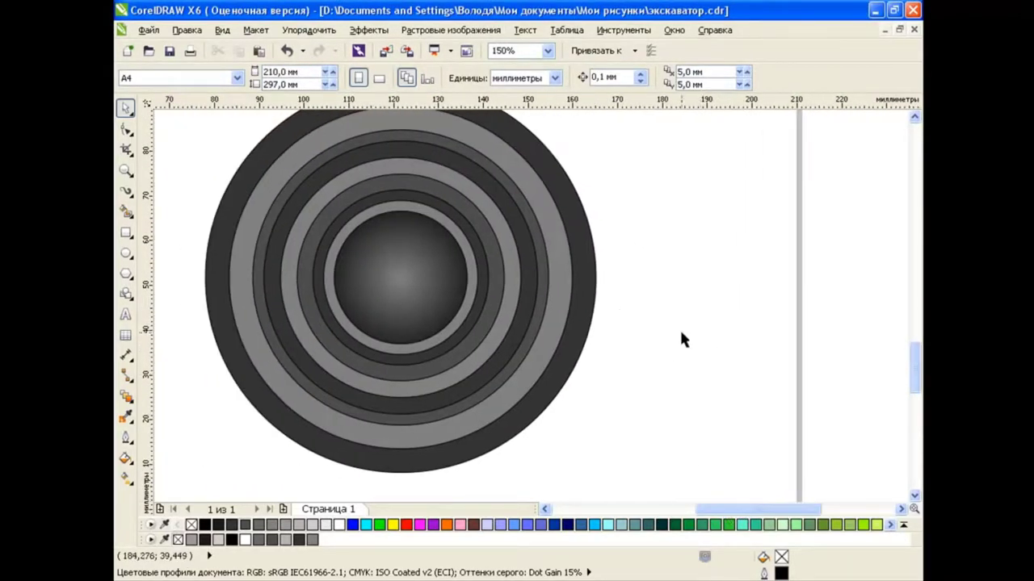
left_click(592, 298)
left_click(121, 399)
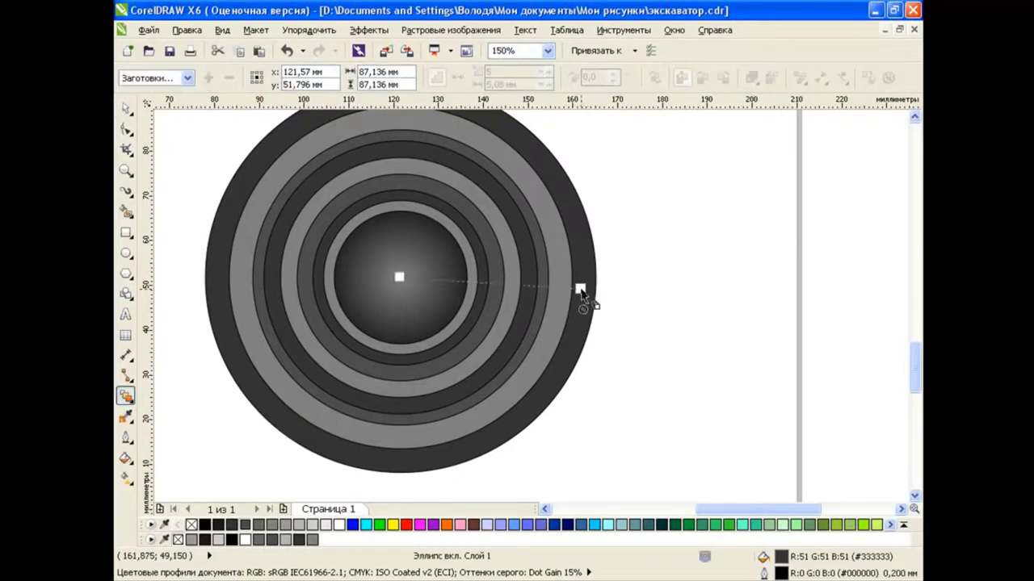
left_click_drag(579, 288, 543, 285)
left_click(625, 306)
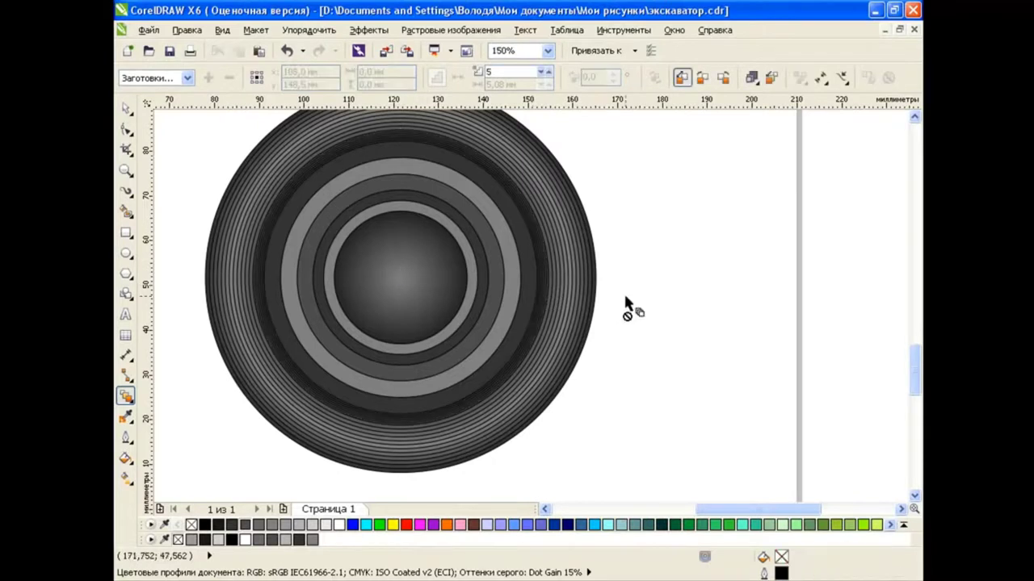
left_click(528, 287)
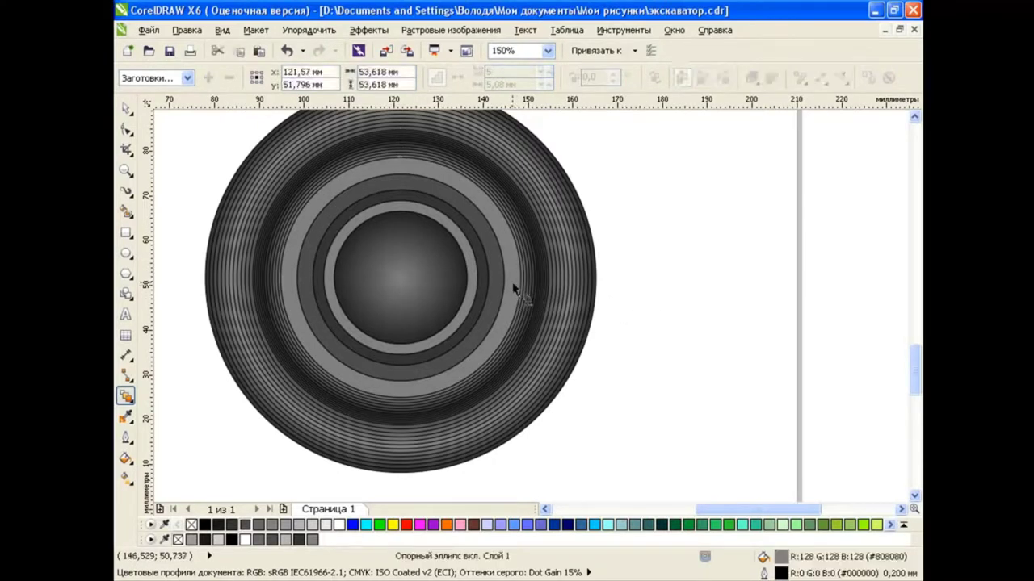
left_click_drag(514, 288, 495, 286)
left_click(496, 289)
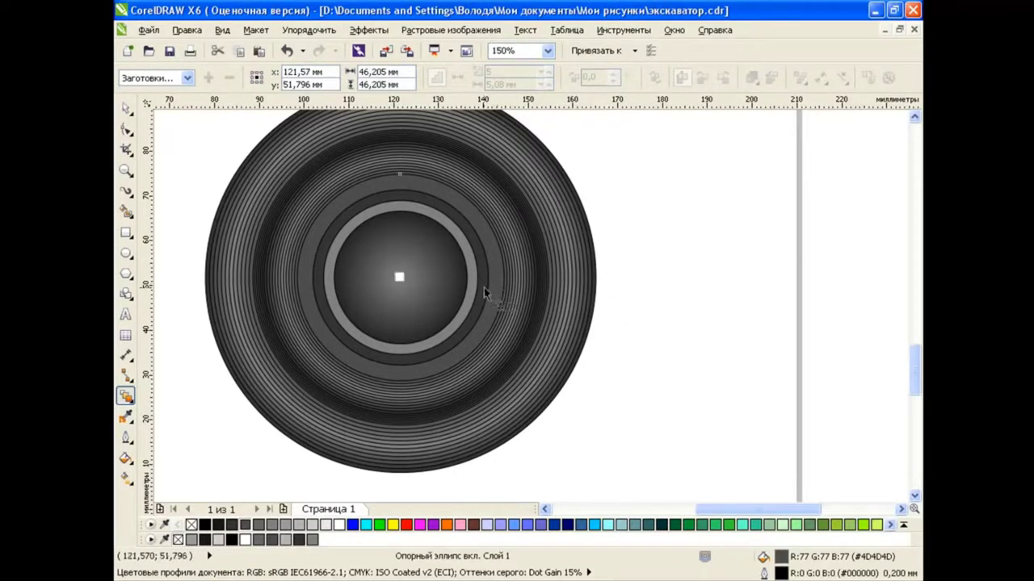
left_click_drag(473, 291, 483, 287)
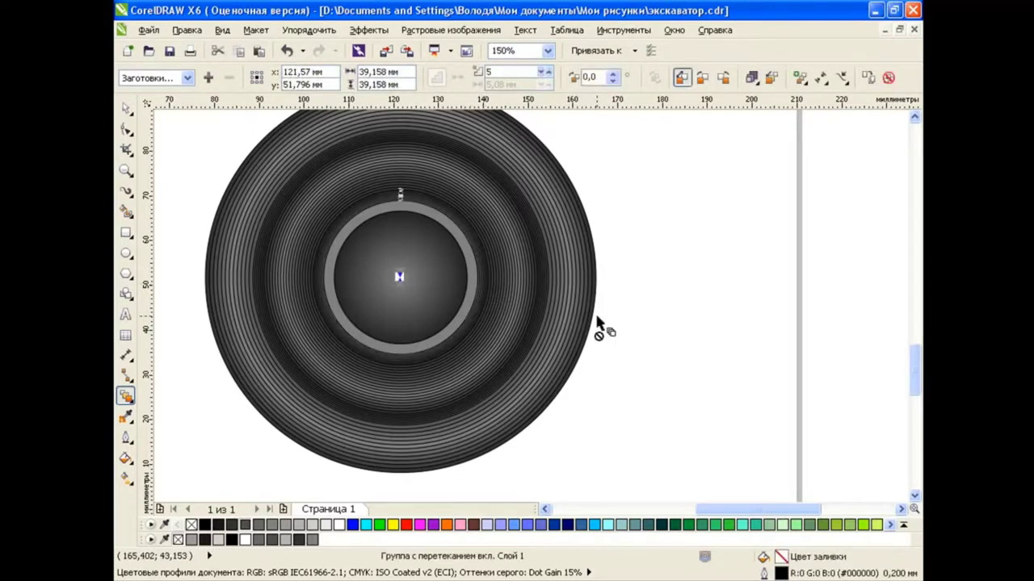
Enlarge the inner disc over the grey ring, then select all the wheel's parts.
left_click(126, 107)
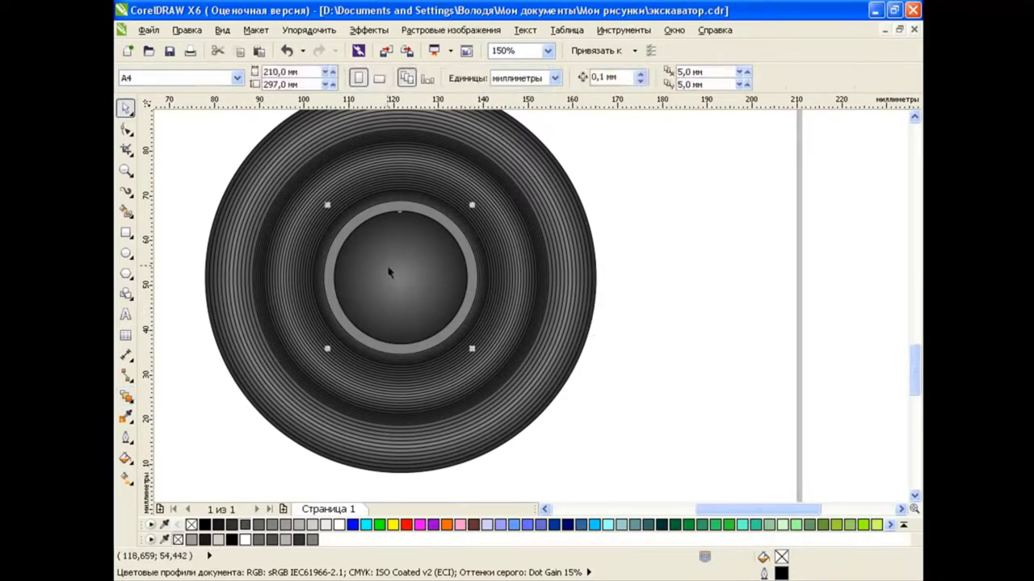
left_click_drag(471, 206, 478, 199)
left_click(654, 303)
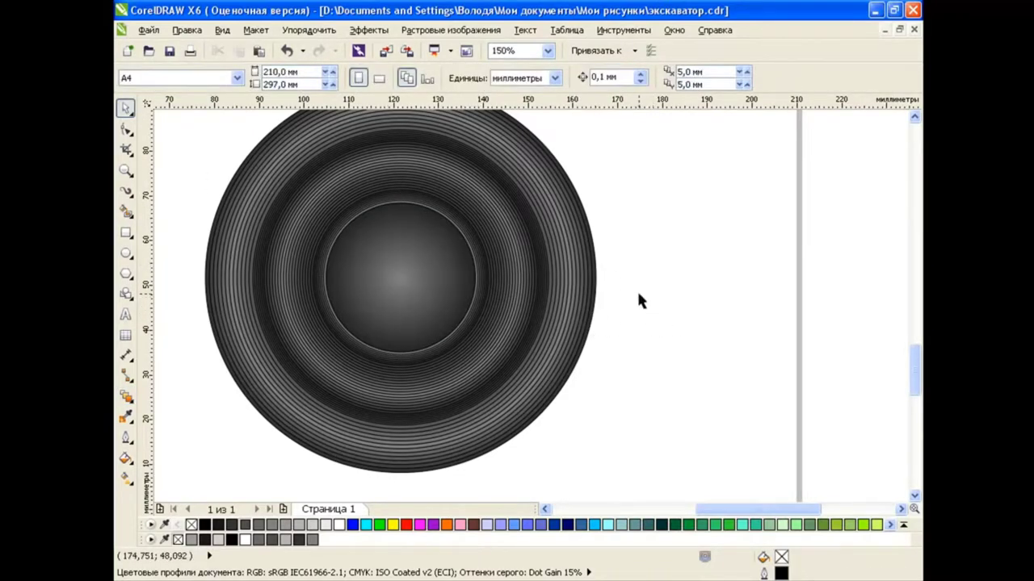
scroll(651, 303, "down", 2)
left_click_drag(712, 380, 391, 170)
Remove the outlines from the wheel parts and group them together.
right_click(192, 525)
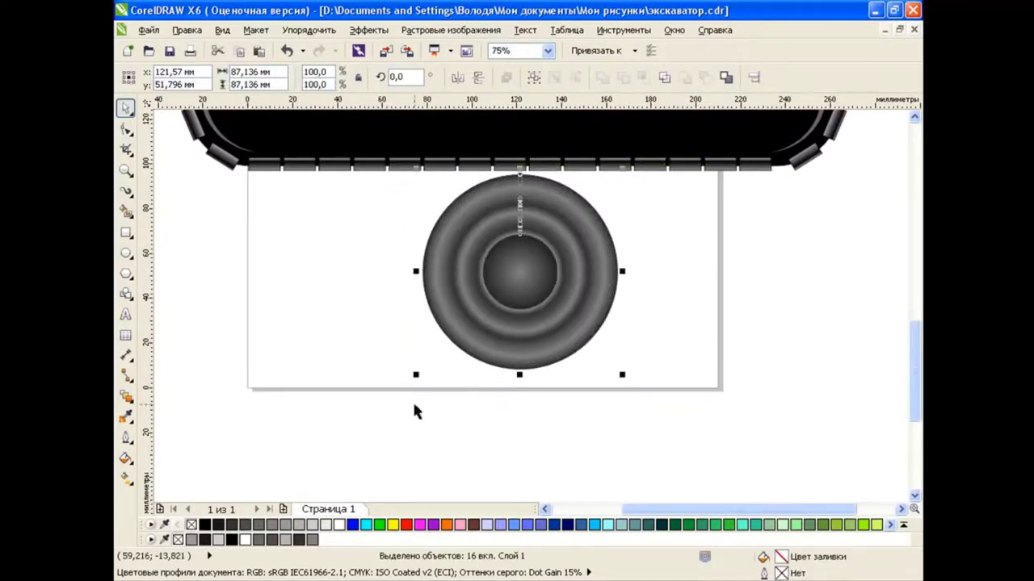
scroll(585, 291, "up", 2)
scroll(577, 286, "down", 2)
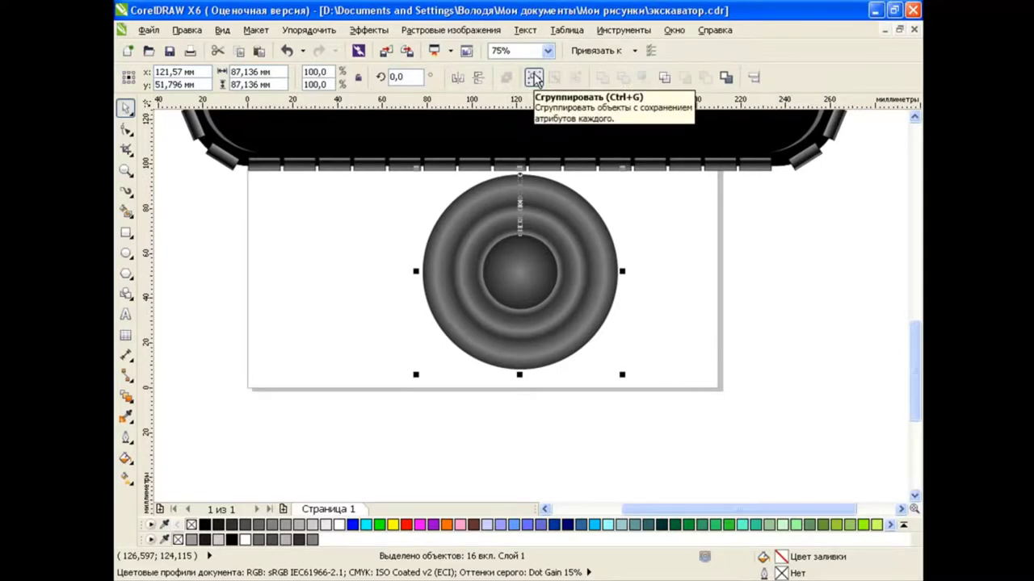
left_click(706, 310)
Shrink the wheel and fit it into the track's left rounded end, about 59 mm across.
left_click_drag(915, 376, 912, 339)
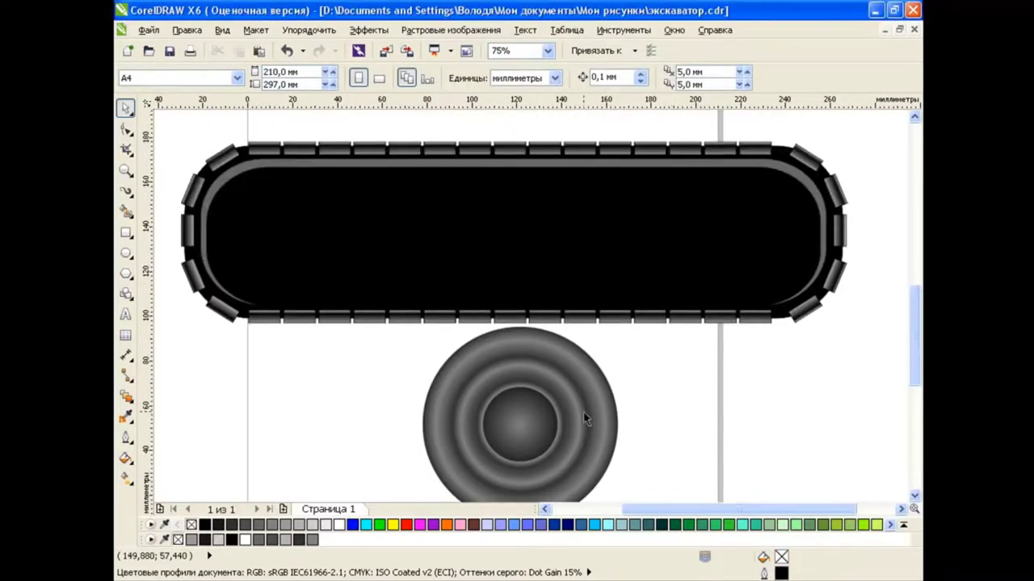
left_click(585, 418)
left_click_drag(623, 324, 578, 369)
mouse_move(525, 425)
left_mouse_down()
mouse_move(305, 275)
mouse_move(267, 232)
left_mouse_up()
left_click_drag(323, 179, 334, 165)
left_click_drag(281, 230, 278, 231)
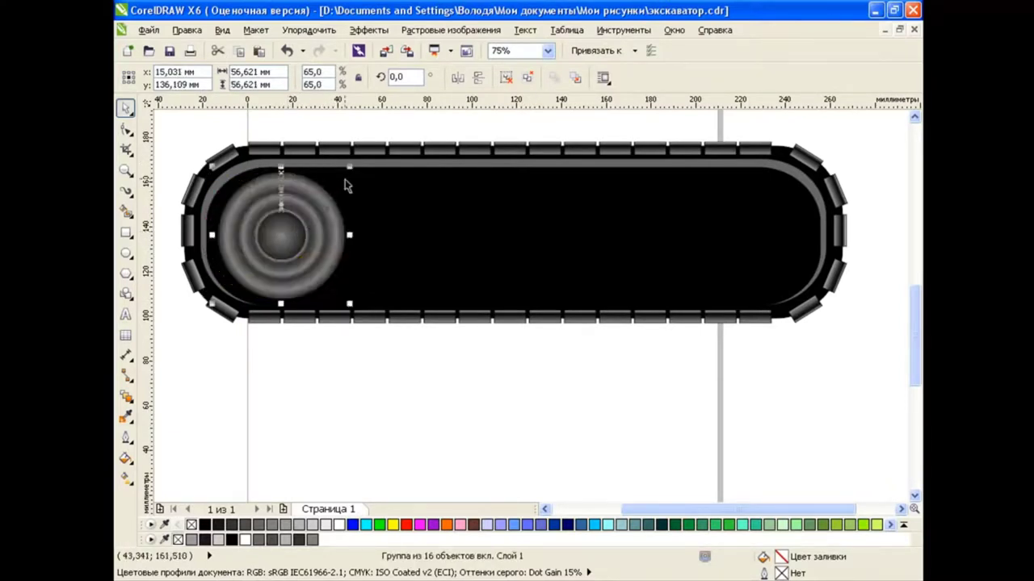
left_click_drag(346, 172, 350, 161)
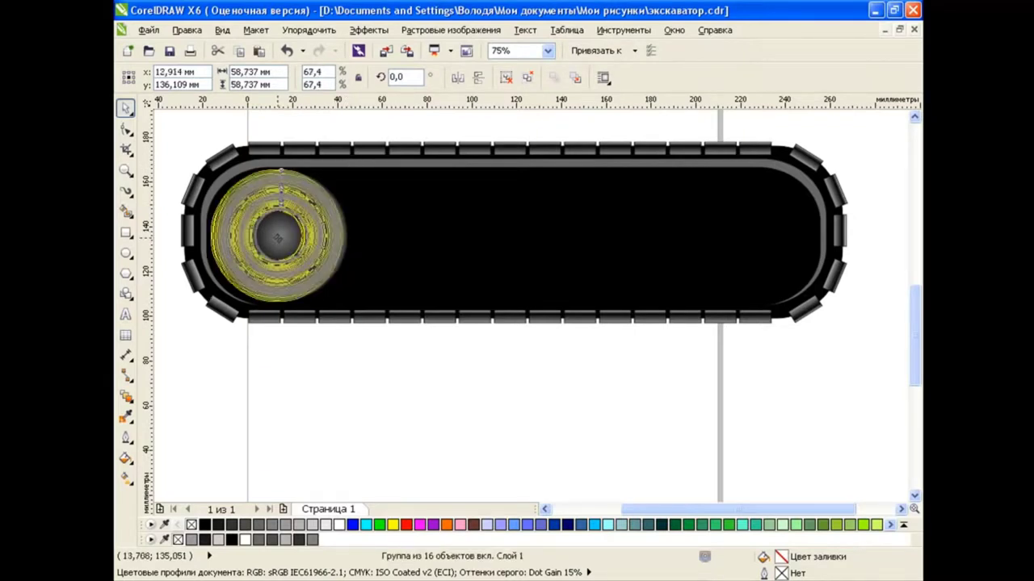
left_click(377, 376)
Copy the wheel and place the duplicate in the track's right end.
left_click(291, 251)
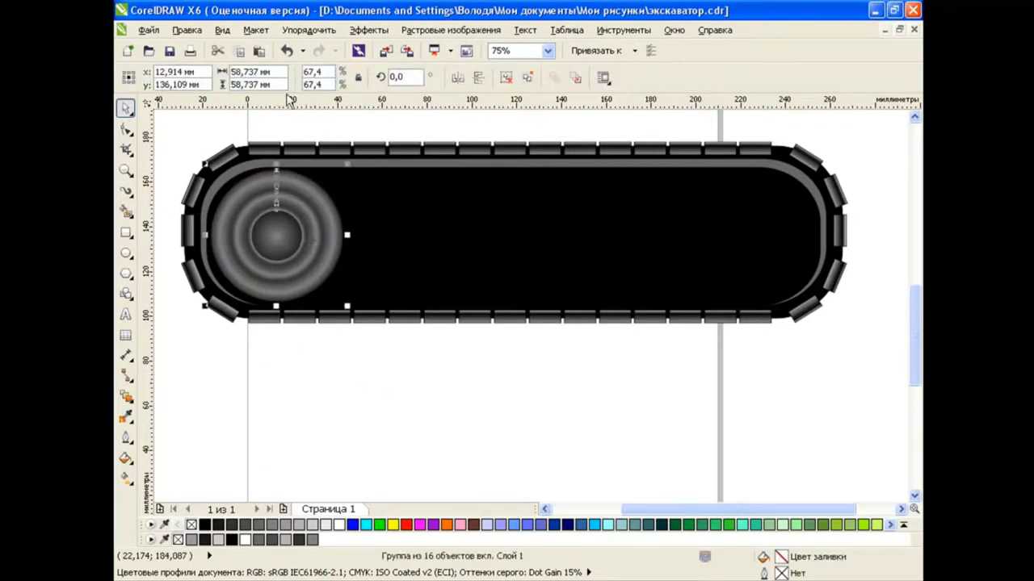
key("ctrl+c")
key("ctrl+v")
left_click_drag(279, 234, 748, 234)
left_click(629, 350)
scroll(629, 350, "up", 2)
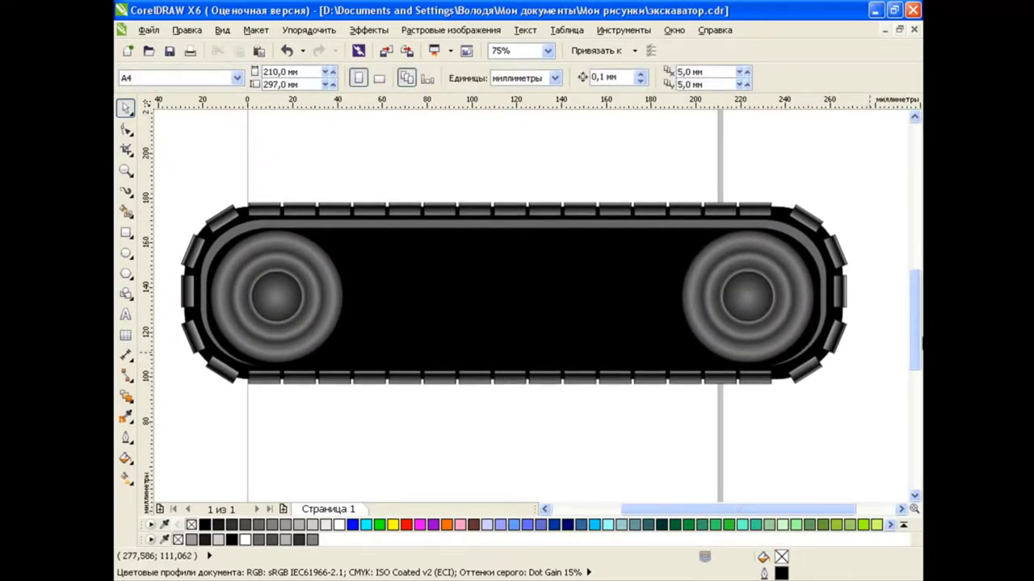
scroll(910, 313, "down", 2)
left_click(126, 232)
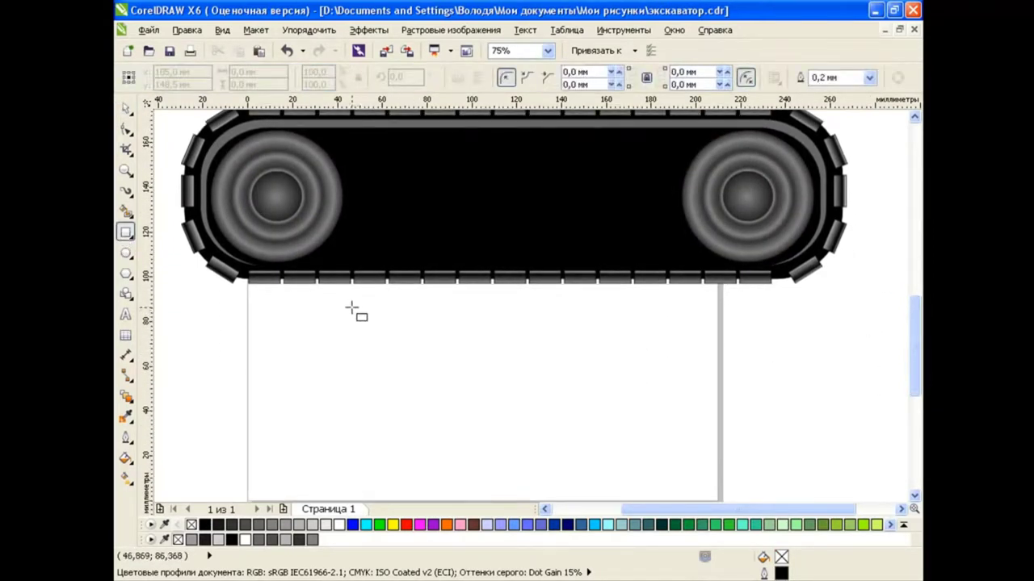
Draw a long rectangle below the track with a thin strip aligned to its top edge.
left_click_drag(351, 308, 677, 353)
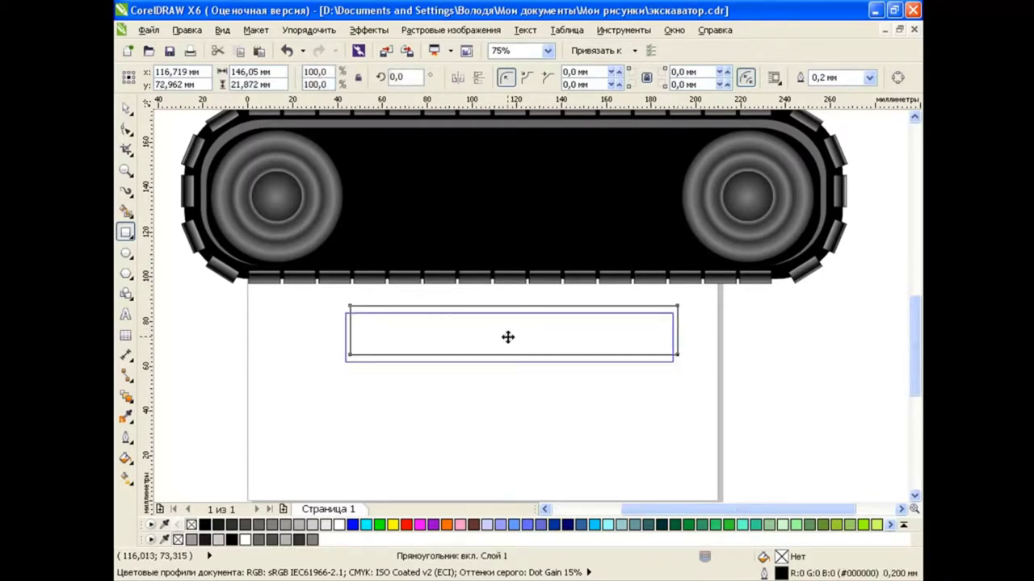
mouse_move(507, 337)
left_mouse_down()
mouse_move(509, 375)
mouse_move(508, 308)
left_mouse_up()
left_click(125, 108)
left_click(497, 428)
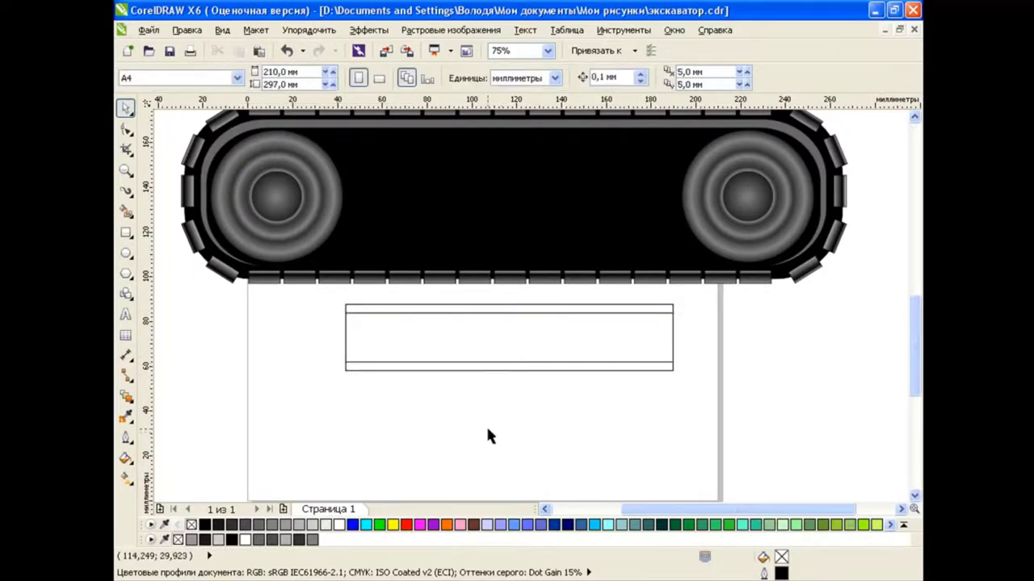
Draw a narrow upright rectangle at the left end and copy it to the right end.
left_click(125, 232)
left_click_drag(345, 304, 323, 374)
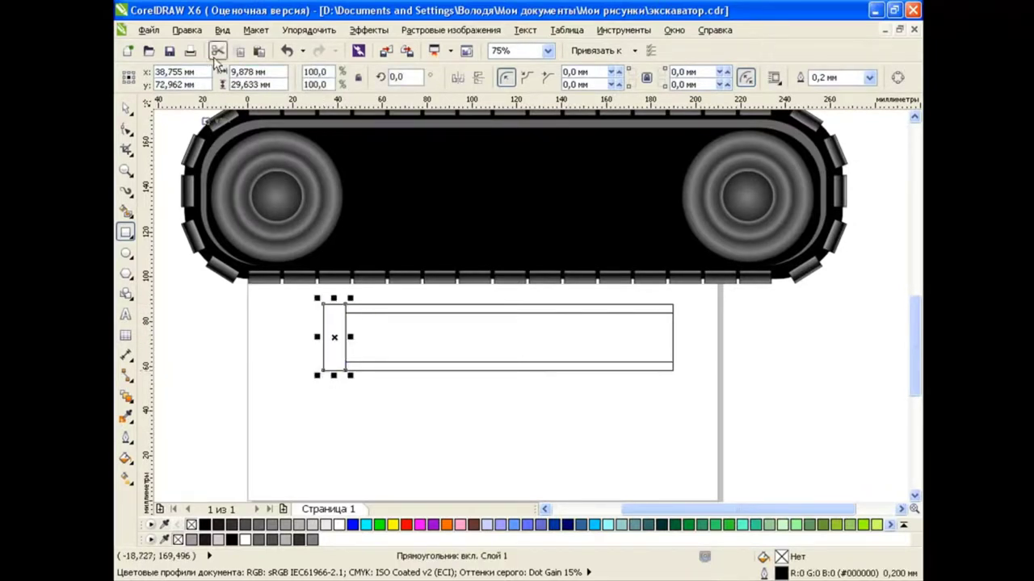
key("space")
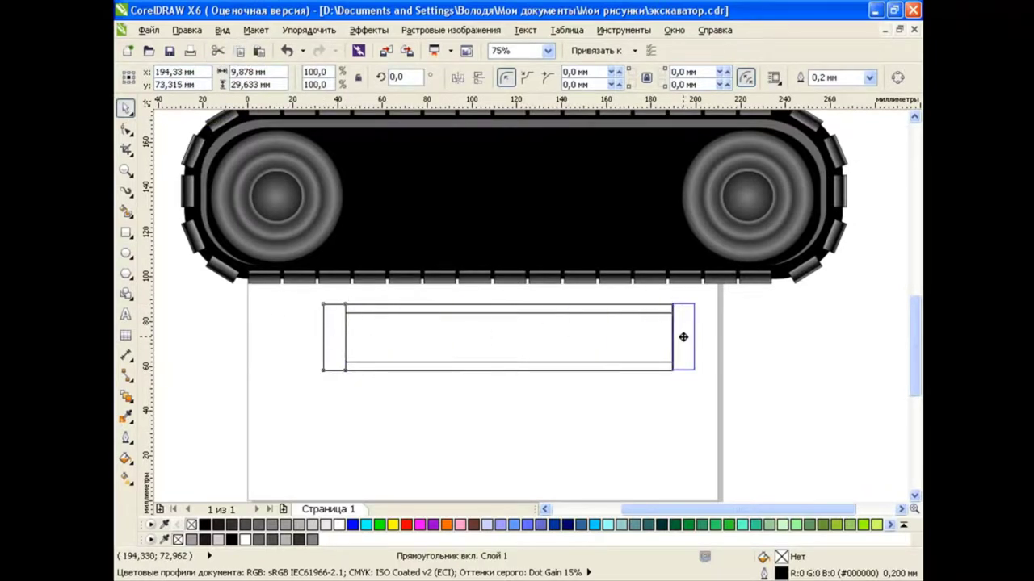
left_click_drag(326, 339, 683, 340)
left_click(644, 407)
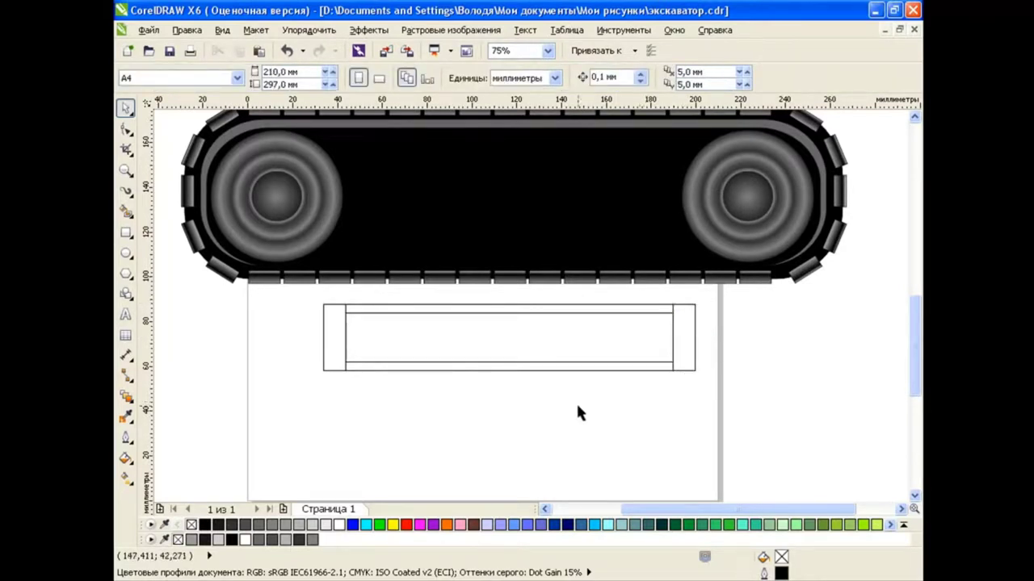
Give the left end cap a custom linear gradient at 90° with a near-black stop at 60%.
left_click(334, 338)
left_click(125, 457)
left_click(173, 472)
left_click(466, 176)
left_click(467, 179)
left_click(451, 285)
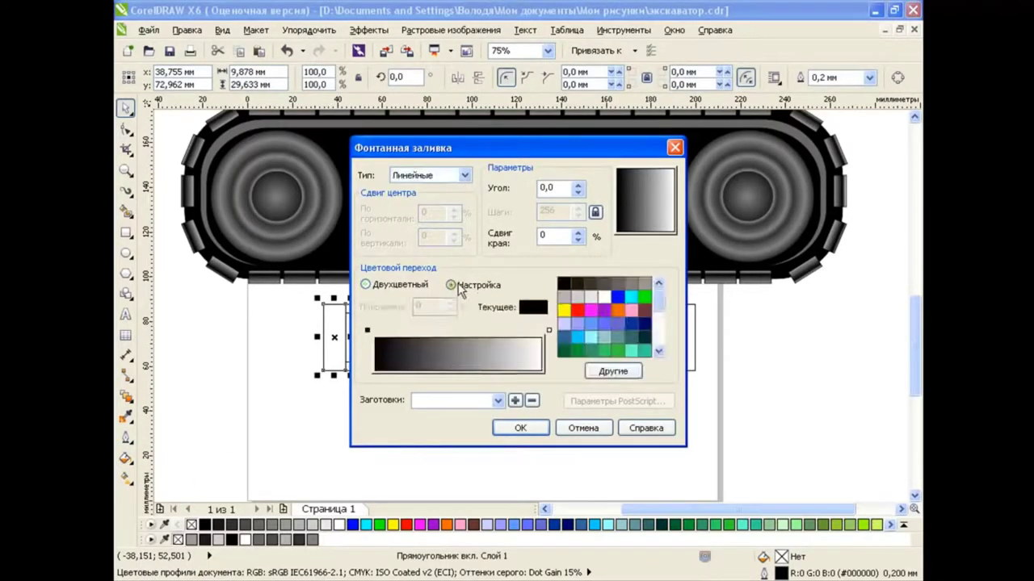
left_click(540, 187)
type("9")
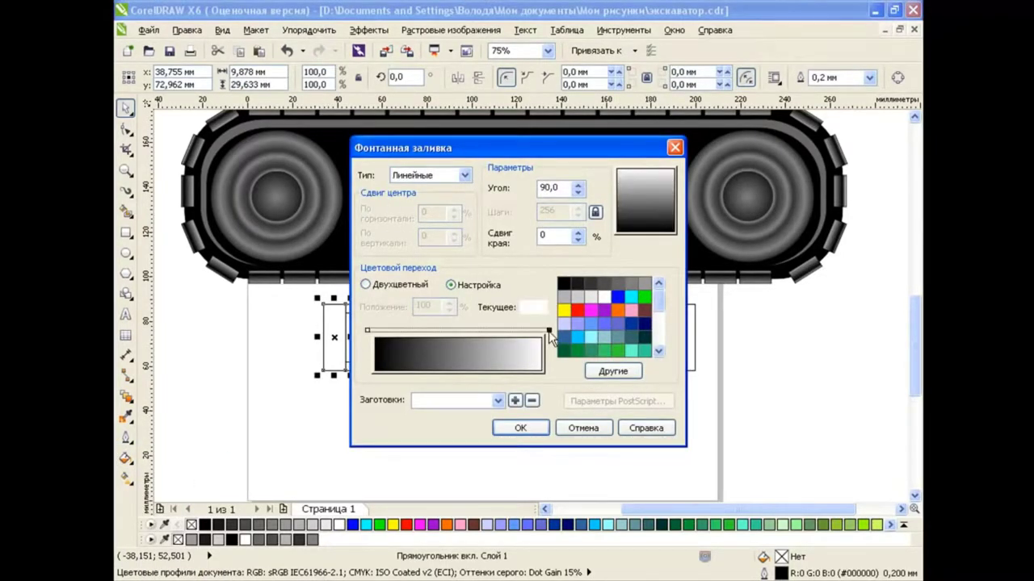
double_click(476, 330)
left_click(644, 282)
left_click(476, 331)
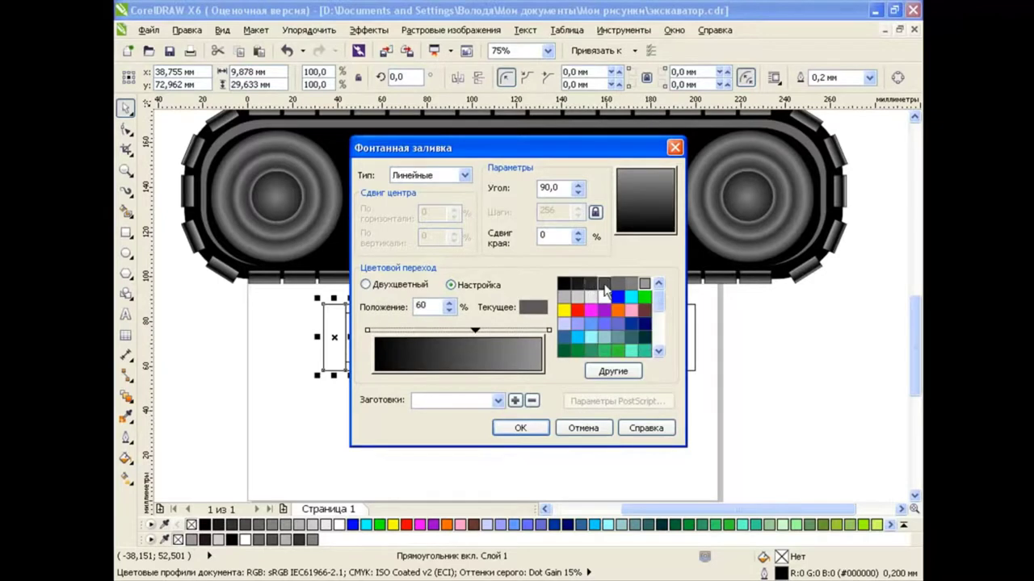
left_click(576, 283)
Add a light grey stop near 32%, a mid grey left end and a lighter stop, then apply.
double_click(428, 331)
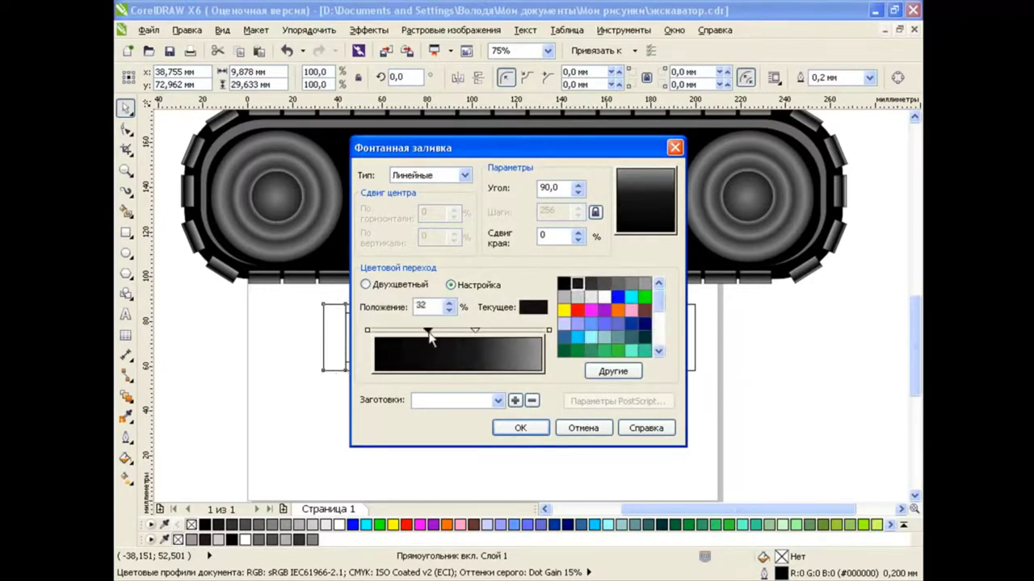
left_click(631, 281)
left_click(590, 283)
left_click(588, 296)
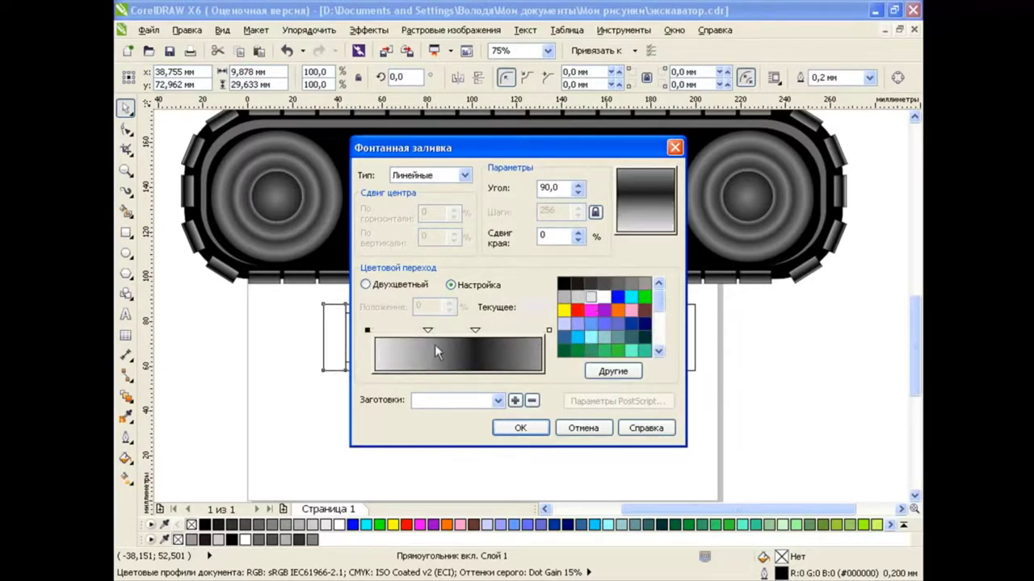
left_click_drag(428, 331, 412, 331)
left_click(367, 330)
left_click(644, 283)
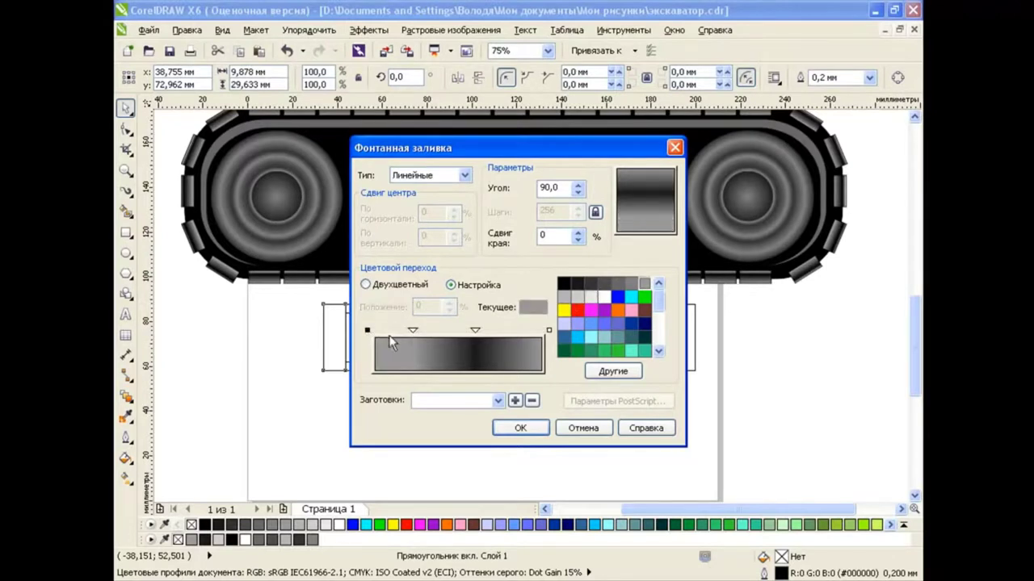
double_click(385, 331)
left_click(589, 296)
left_click(505, 419)
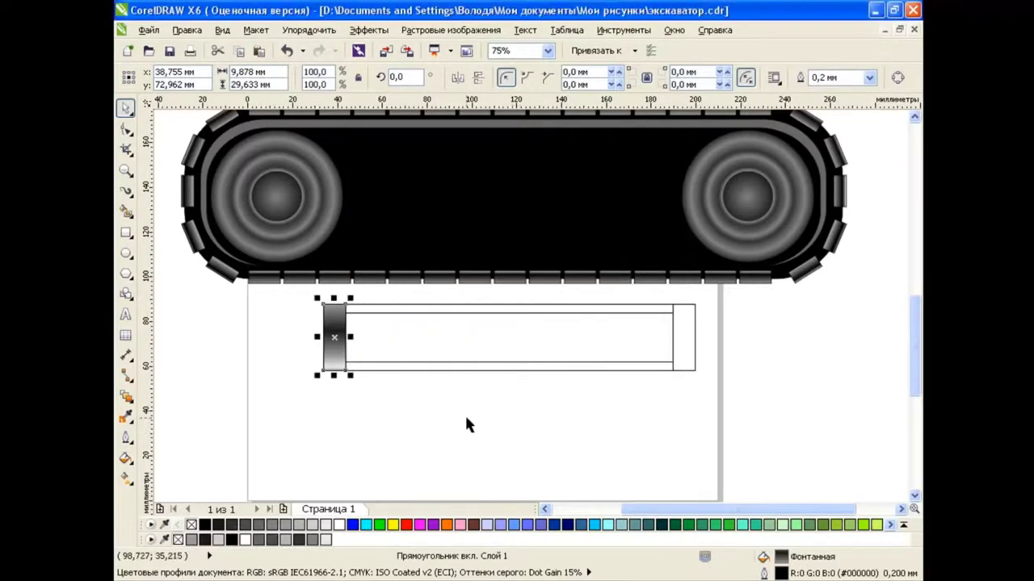
left_click(464, 413)
Copy the left end cap's fill onto the middle rectangle and right end cap.
scroll(480, 378, "up", 2)
scroll(479, 378, "down", 2)
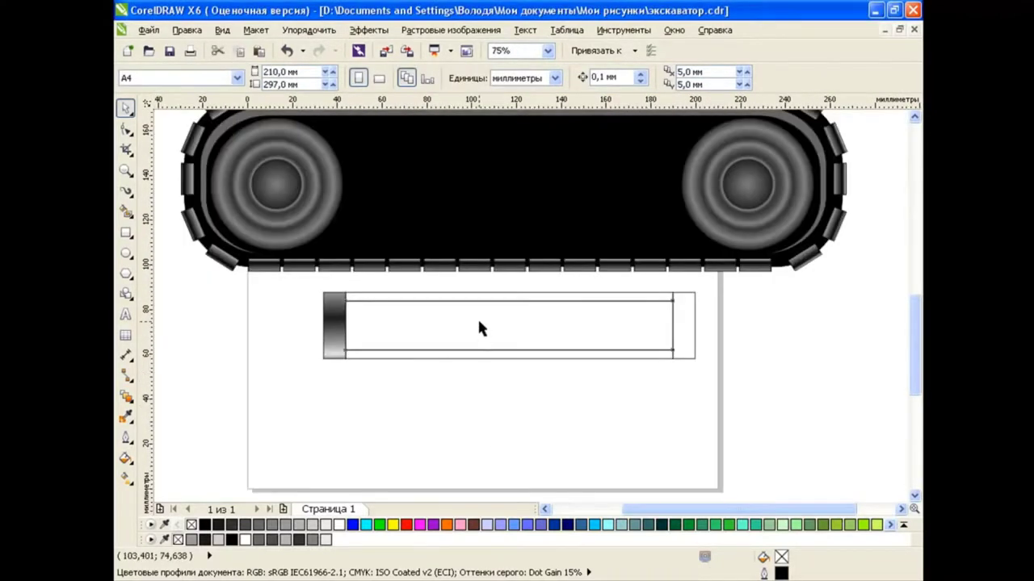
left_click(477, 323)
left_click(687, 323, "shift")
left_click(186, 30)
left_click(258, 252)
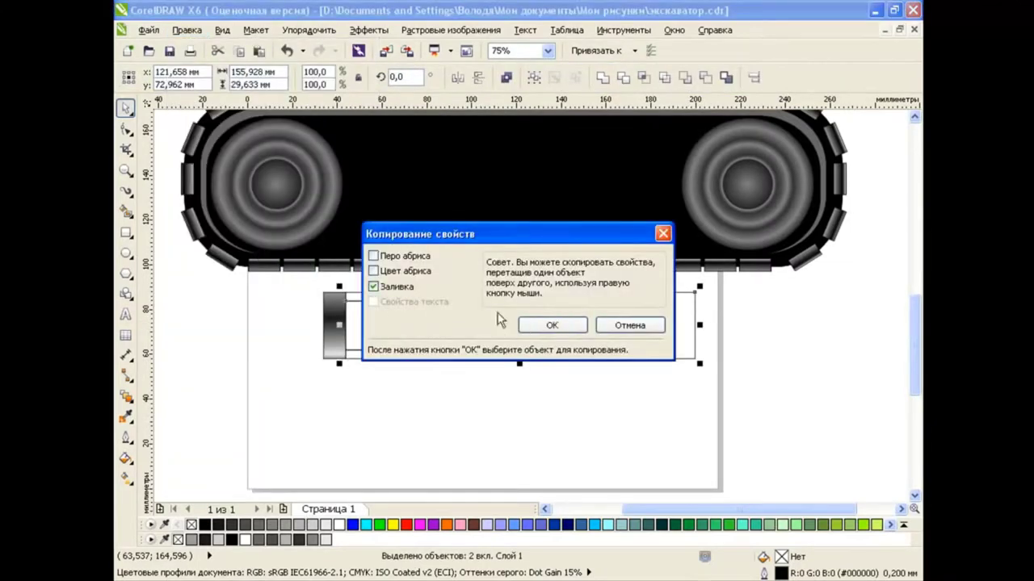
left_click(536, 326)
left_click(331, 306)
Stretch the middle rectangle's gradient vertically from its top edge past its bottom.
scroll(467, 393, "up", 2)
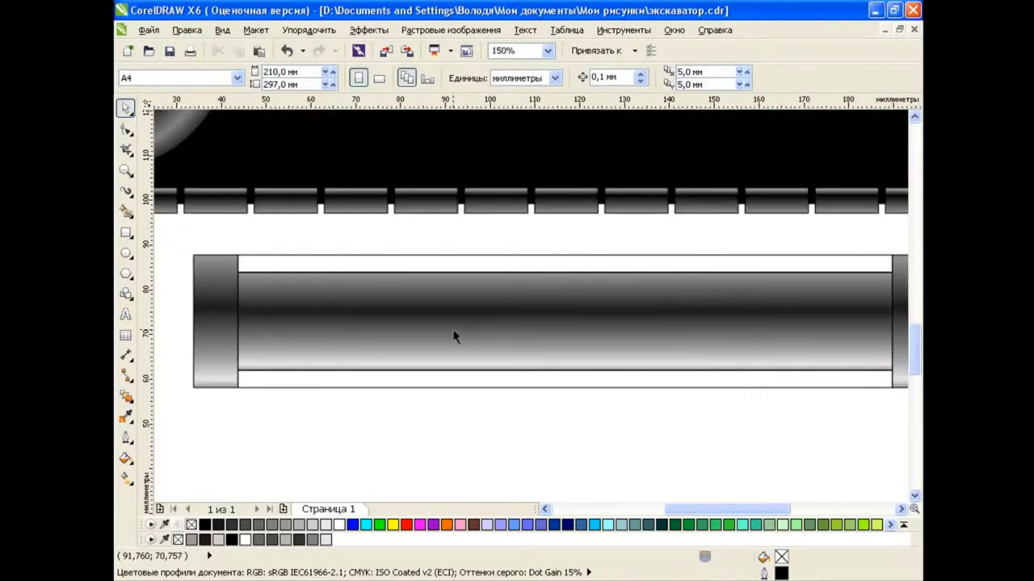
left_click(453, 319)
left_click_drag(438, 312, 499, 351)
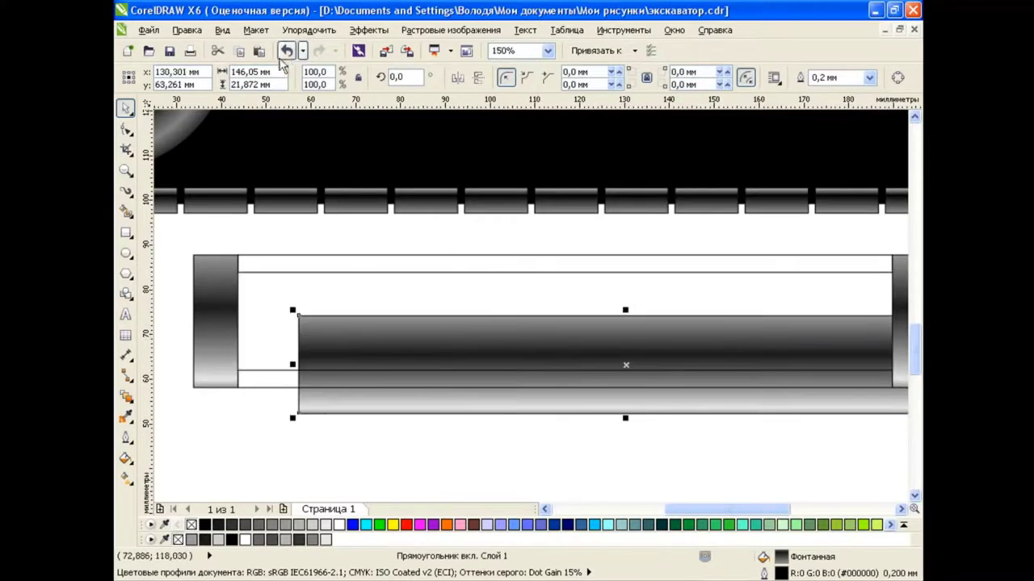
key("ctrl+z")
key("g")
left_click_drag(564, 366, 565, 386)
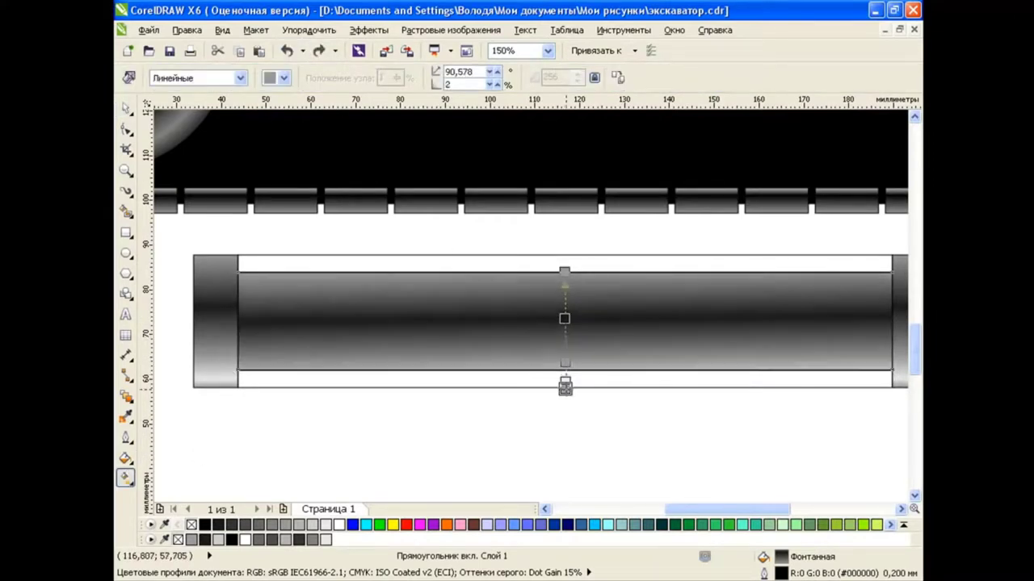
left_click_drag(564, 269, 563, 253)
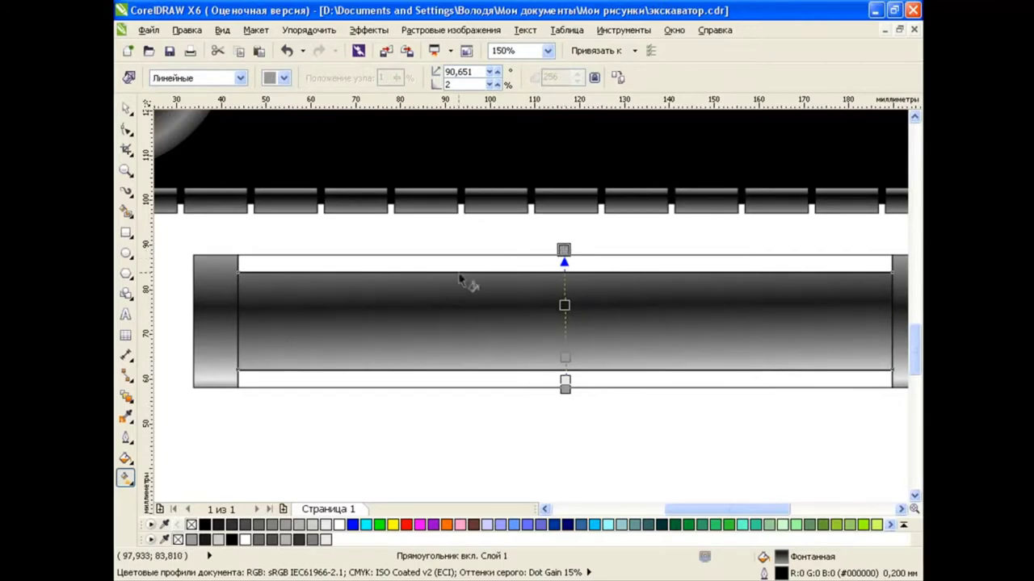
Copy the middle tube's gradient fill onto the top and bottom strips.
left_click(126, 109)
left_click(462, 383, "shift")
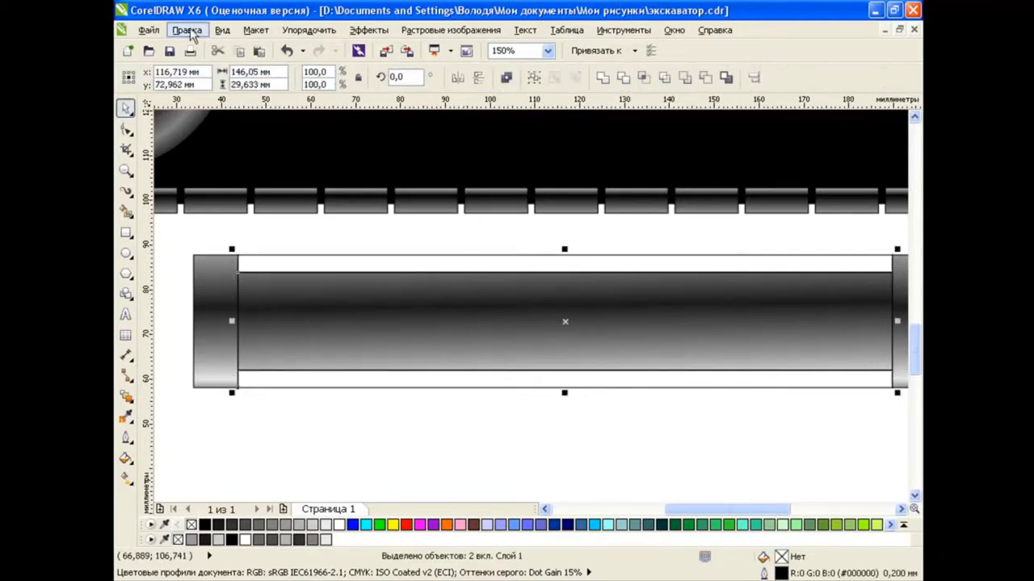
left_click(186, 30)
key("Escape")
left_click(403, 440)
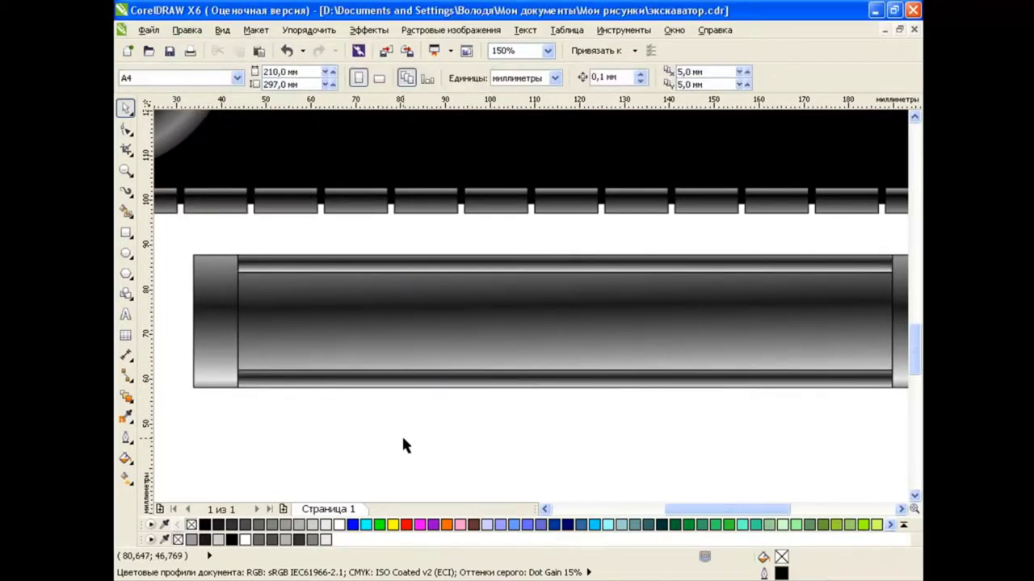
Run the top strip's gradient vertically across its height at a 90° angle.
left_click(523, 269)
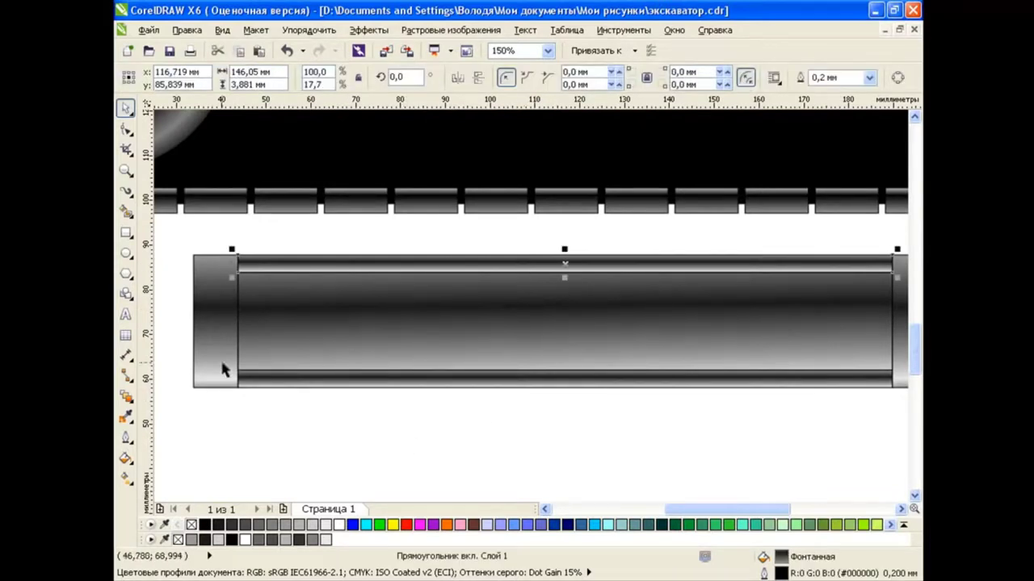
key("g")
scroll(546, 302, "up", 2)
scroll(560, 261, "up", 2)
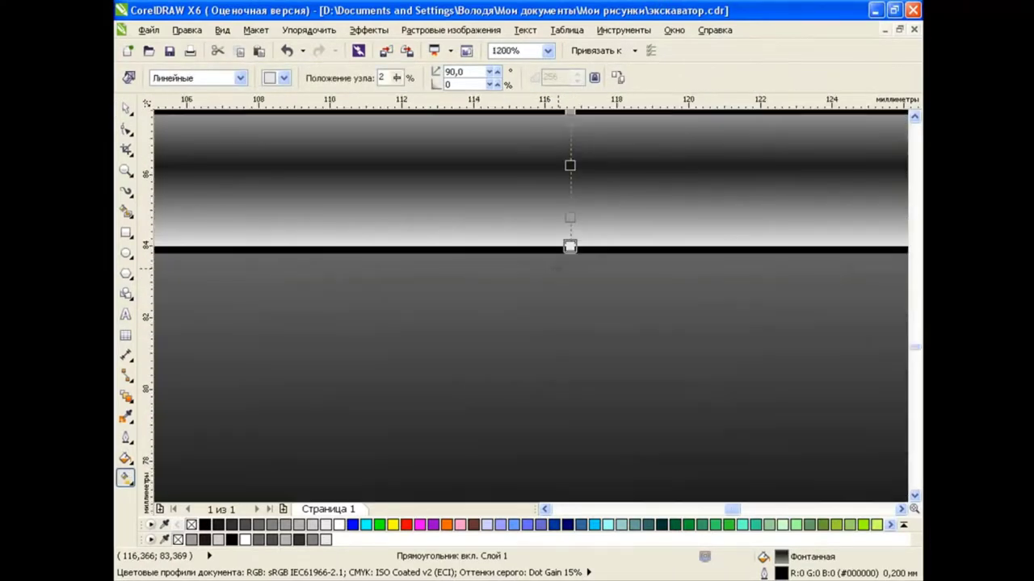
scroll(561, 261, "up", 2)
left_click_drag(566, 238, 570, 387)
scroll(569, 388, "down", 2)
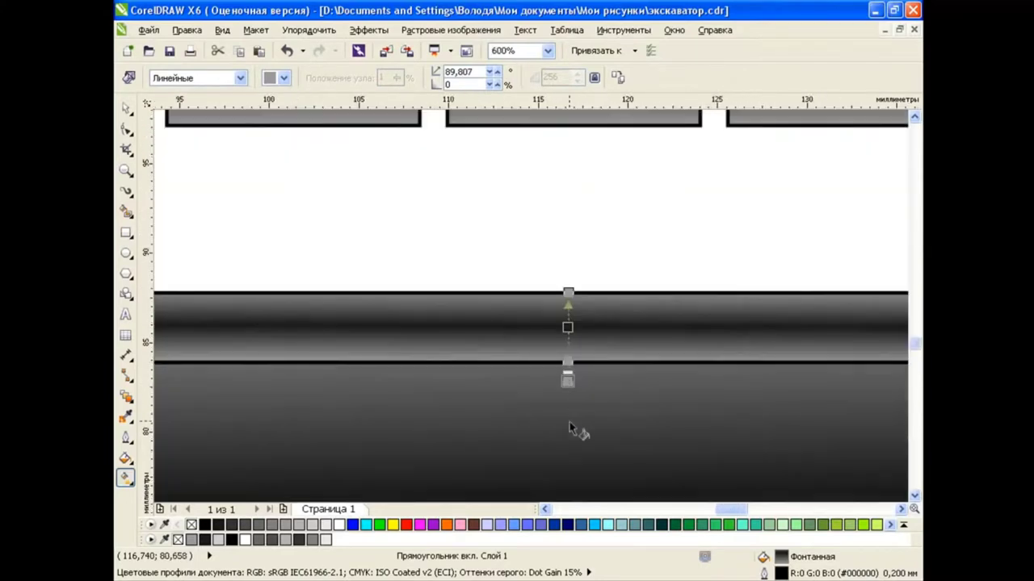
scroll(577, 431, "down", 1)
scroll(554, 339, "down", 1)
scroll(553, 331, "down", 1)
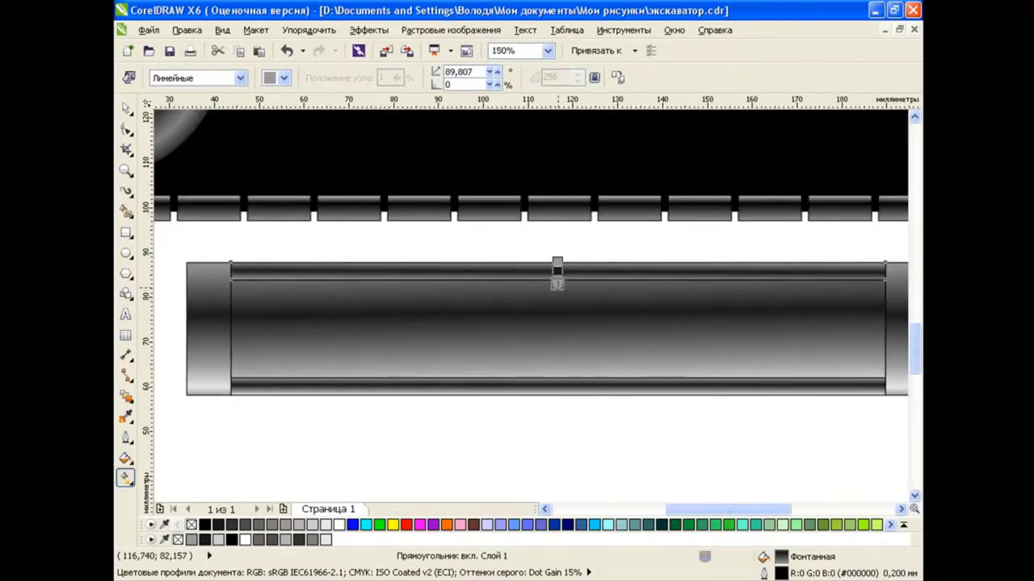
left_click_drag(557, 283, 555, 315)
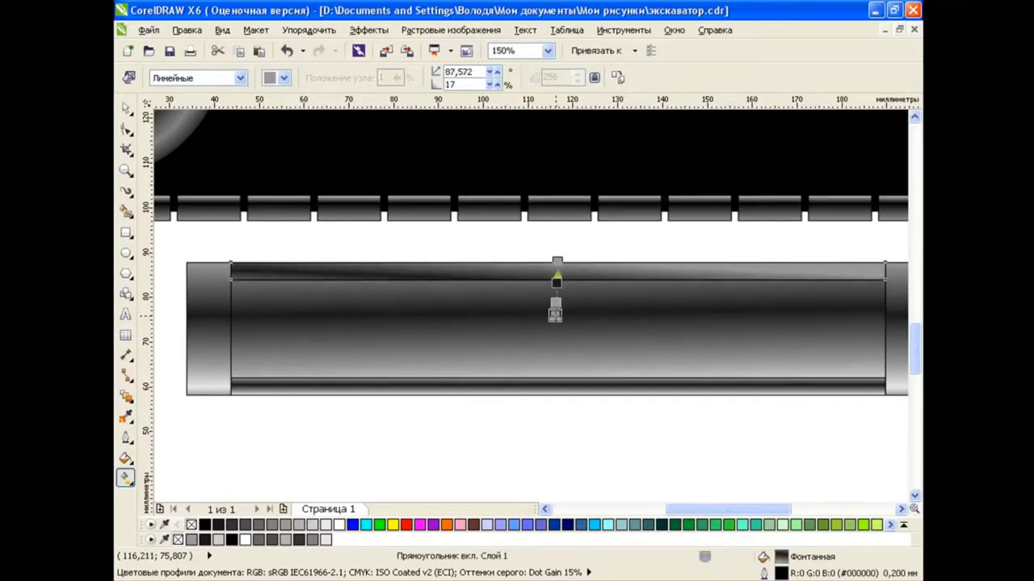
type("90")
key("Return")
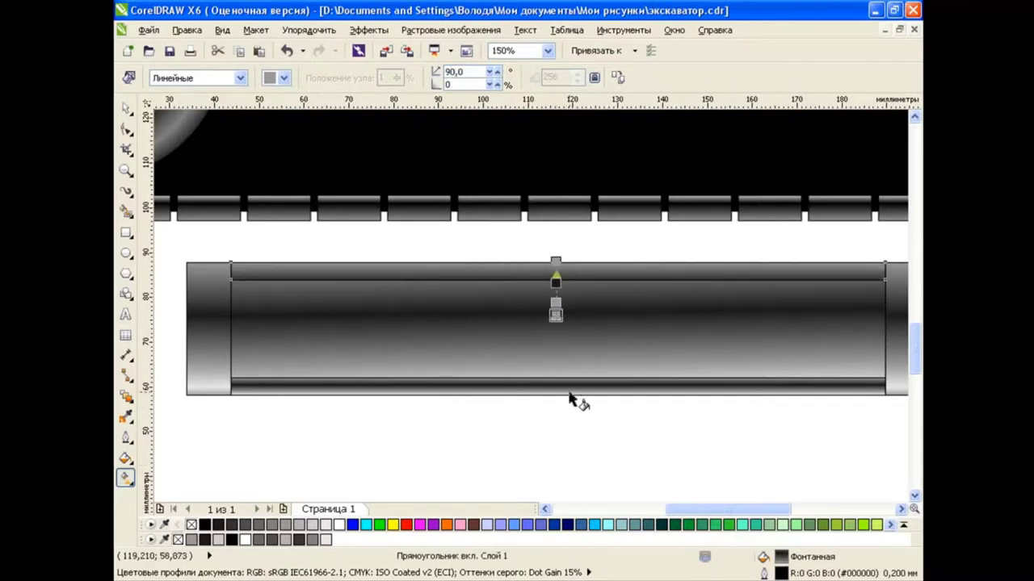
Run the bottom strip's gradient across its height, then select all the bar's parts.
left_click_drag(557, 396, 557, 346)
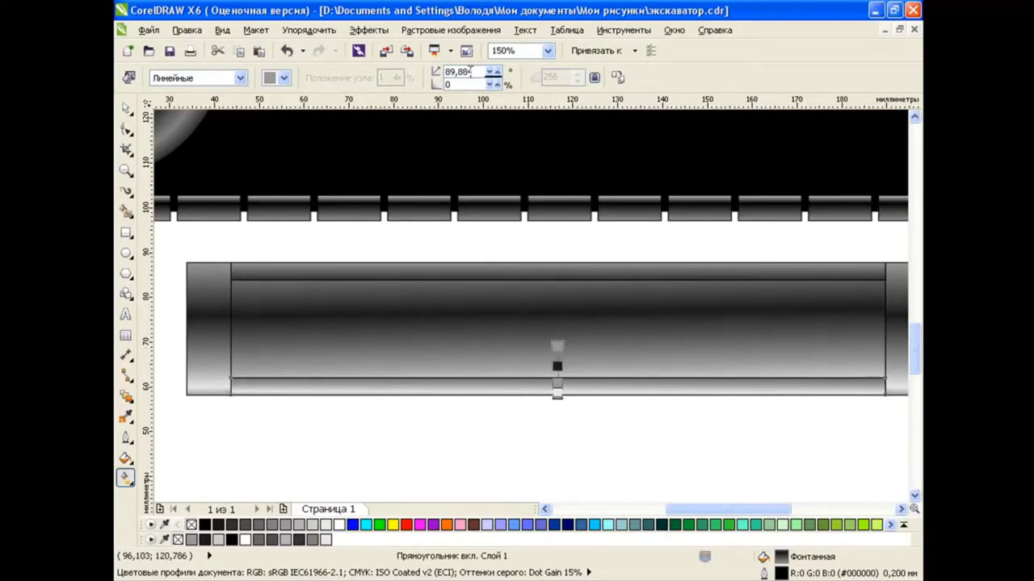
scroll(582, 444, "up", 2)
left_click(546, 352)
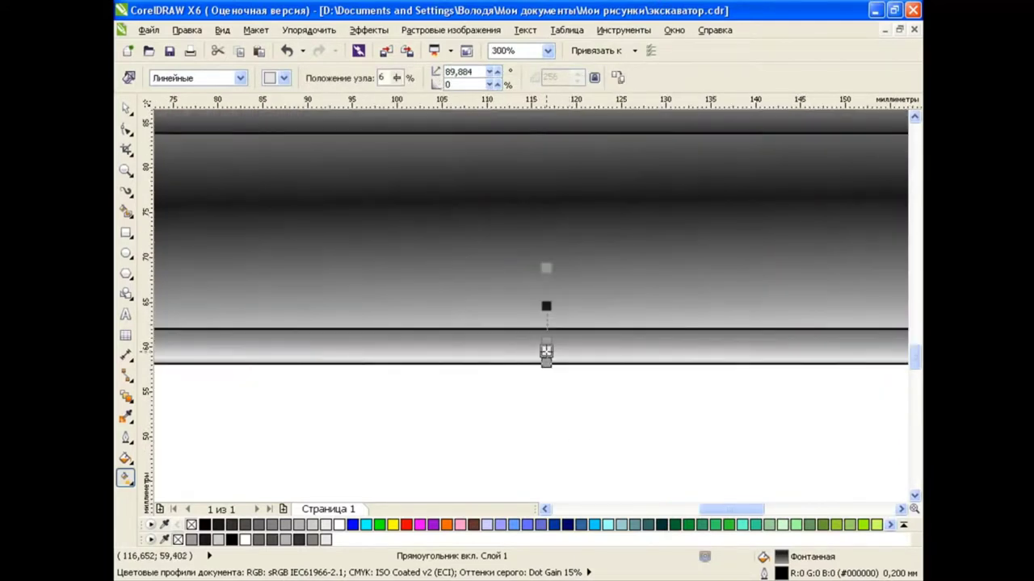
key("space")
scroll(453, 433, "down", 1)
scroll(697, 480, "down", 1)
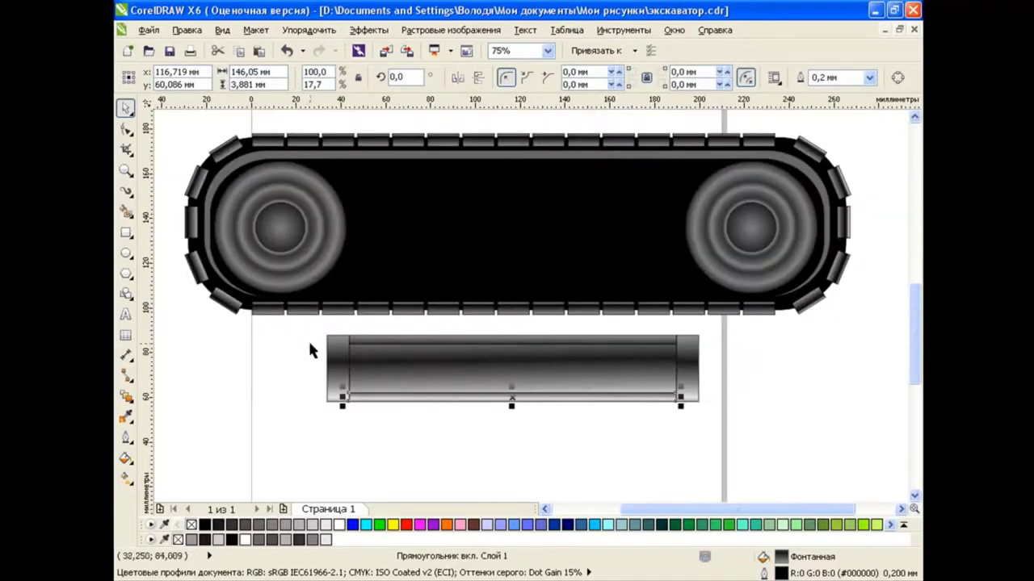
left_click_drag(305, 321, 715, 436)
Group the five bar parts and fit the bar between the wheels, about 146 mm wide.
key("ctrl+g")
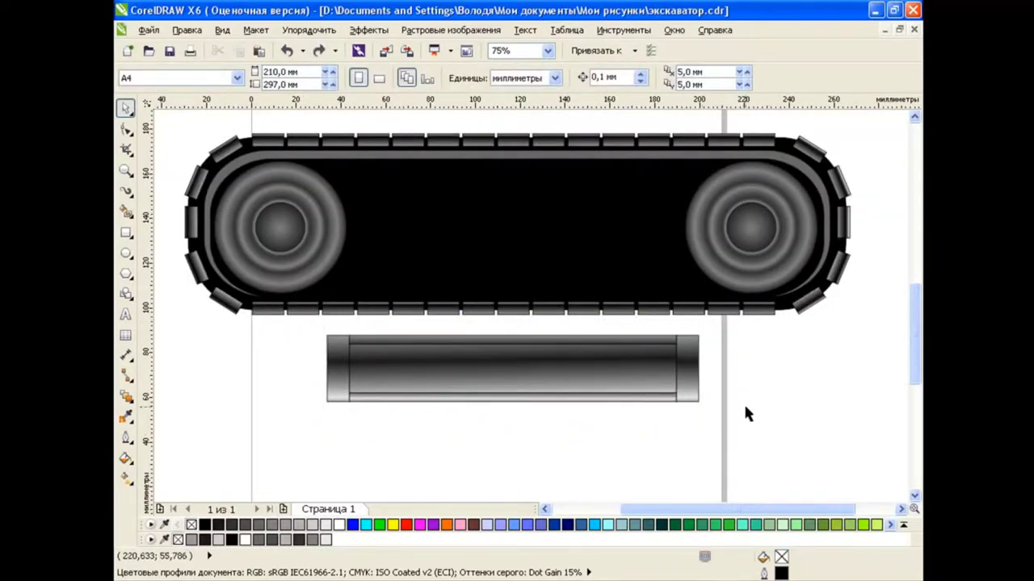
left_click_drag(542, 382, 520, 228)
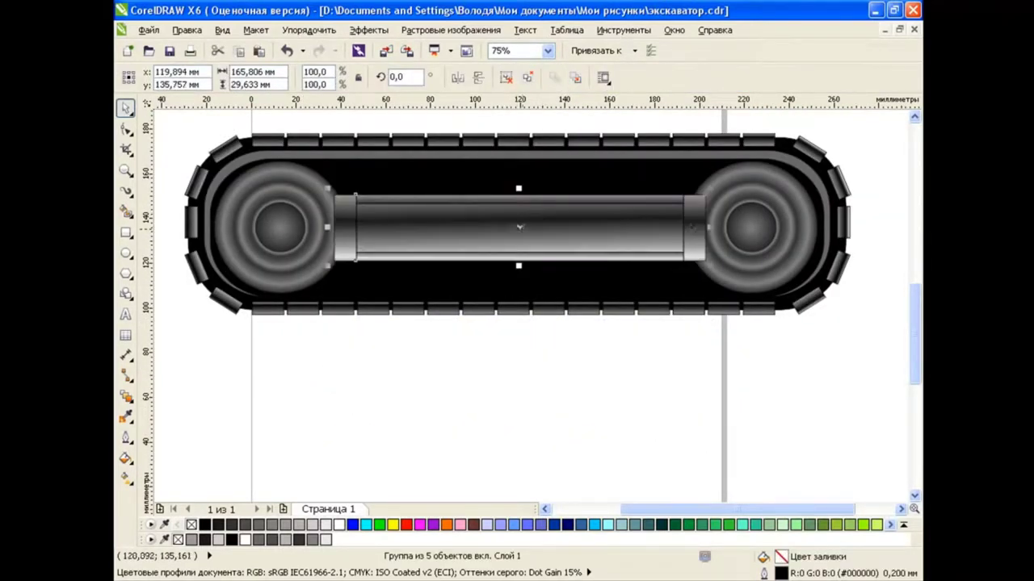
left_click_drag(708, 228, 685, 227)
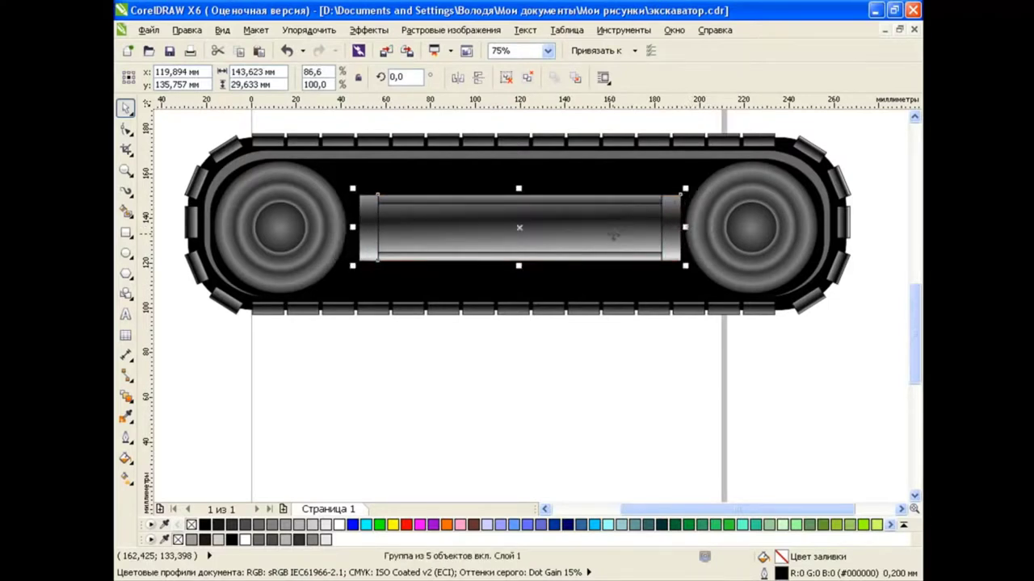
left_click_drag(519, 227, 521, 227)
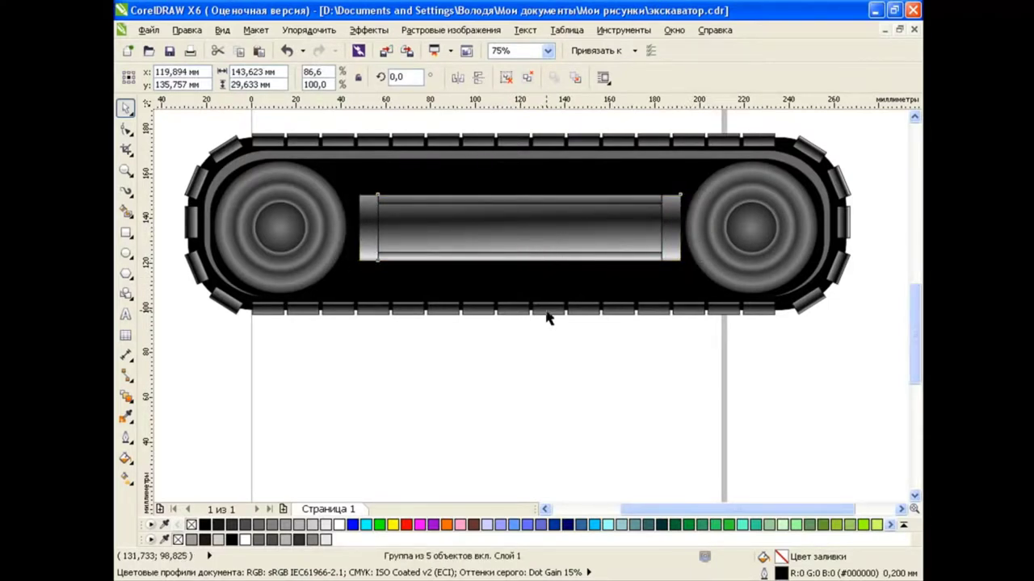
left_click_drag(359, 228, 353, 228)
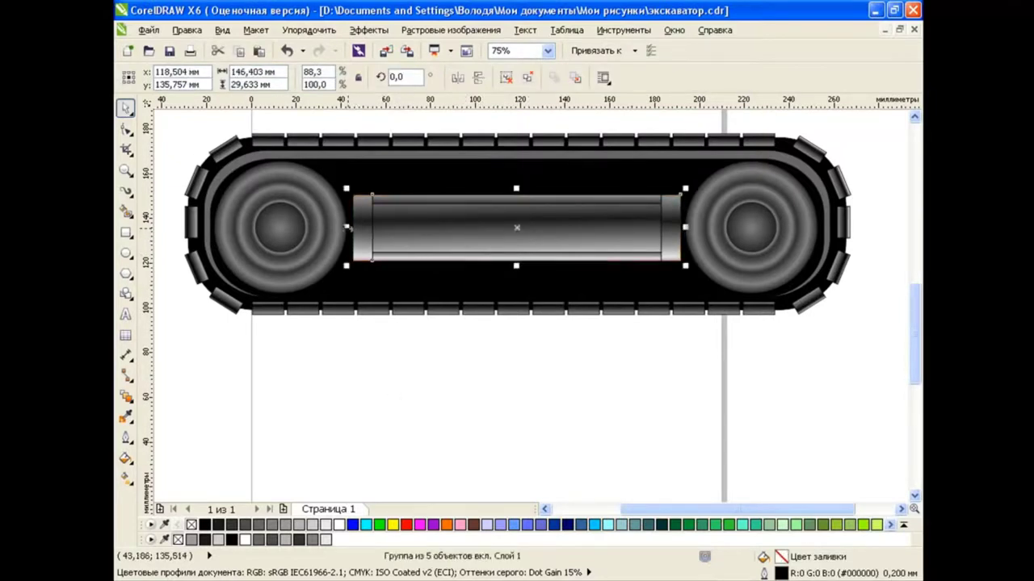
left_click(487, 410)
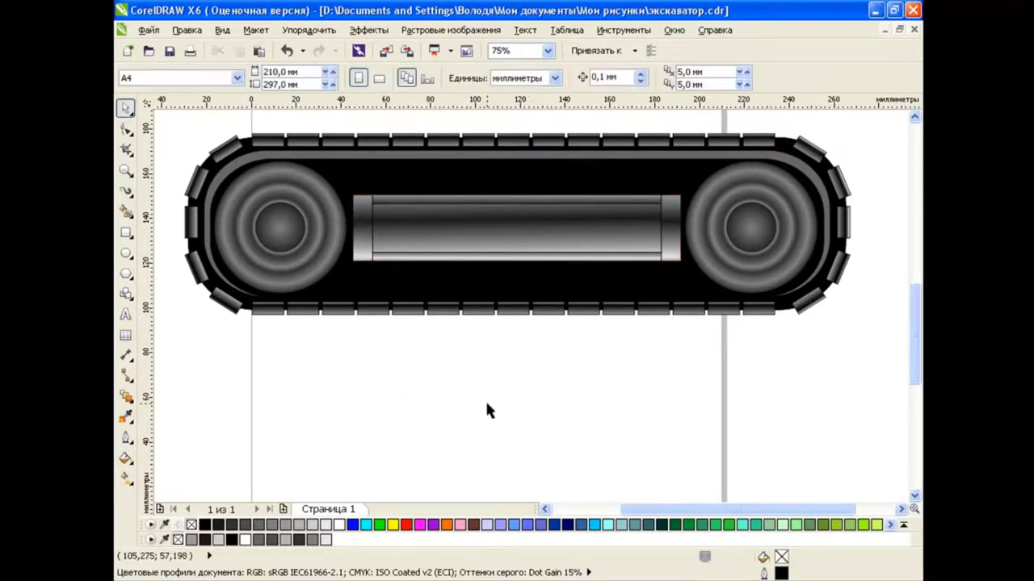
Draw a large circle below the track with a small circle centred inside it.
left_click(127, 274)
left_click_drag(412, 336, 557, 483)
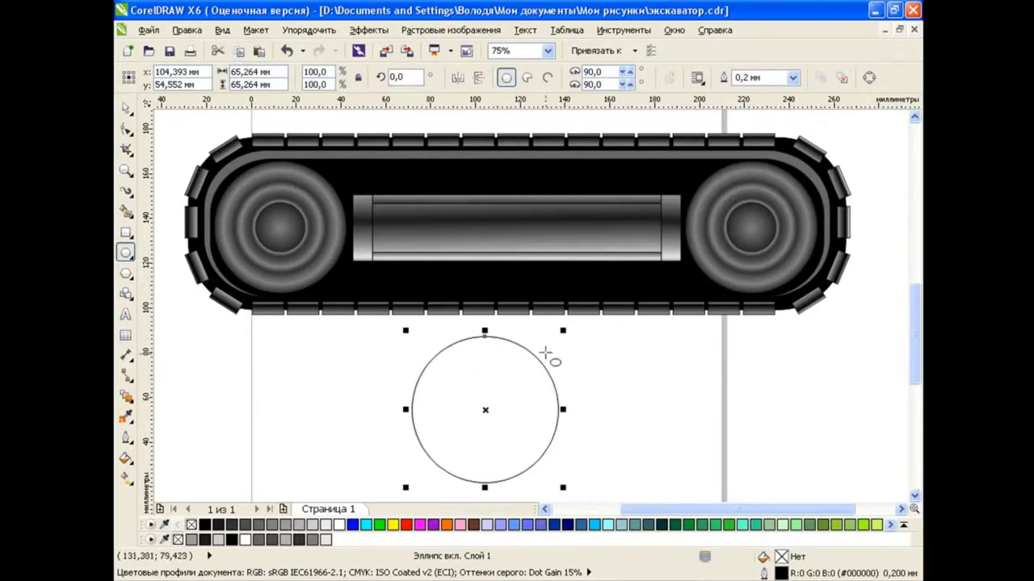
left_click_drag(485, 410, 516, 379)
Give the small circle a radial fountain fill from dark to light grey.
left_click(125, 458)
left_click(166, 458)
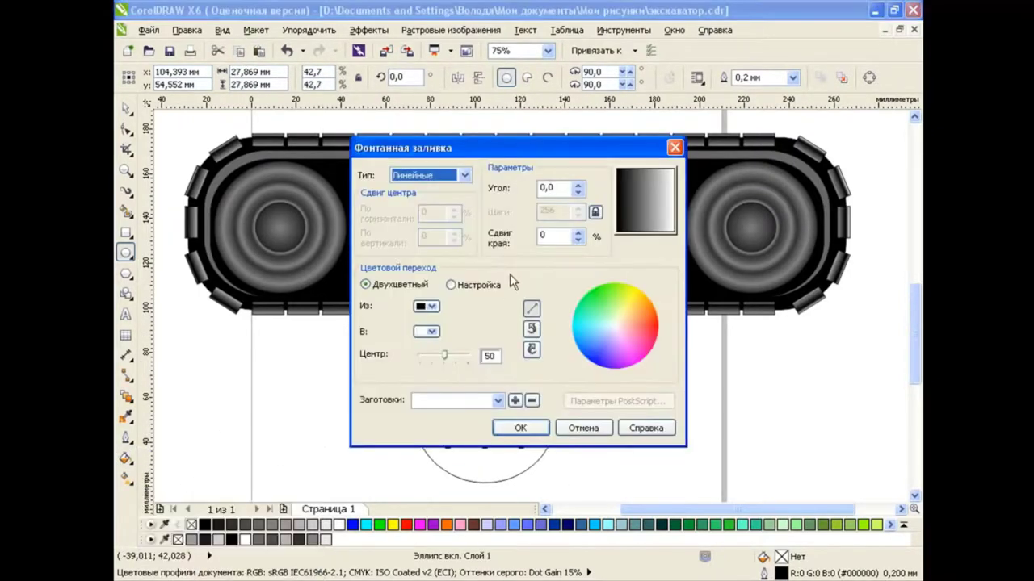
left_click(464, 175)
left_click(424, 203)
left_click(427, 331)
left_click(444, 349)
left_click(428, 331)
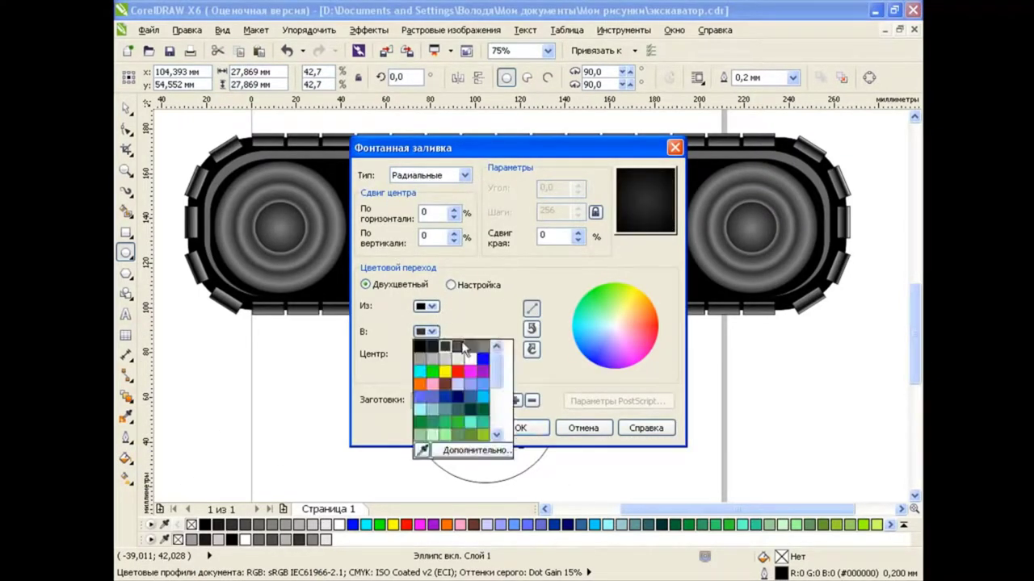
left_click(448, 345)
left_click(520, 428)
Copy the small circle's fill onto the big circle.
left_click(126, 108)
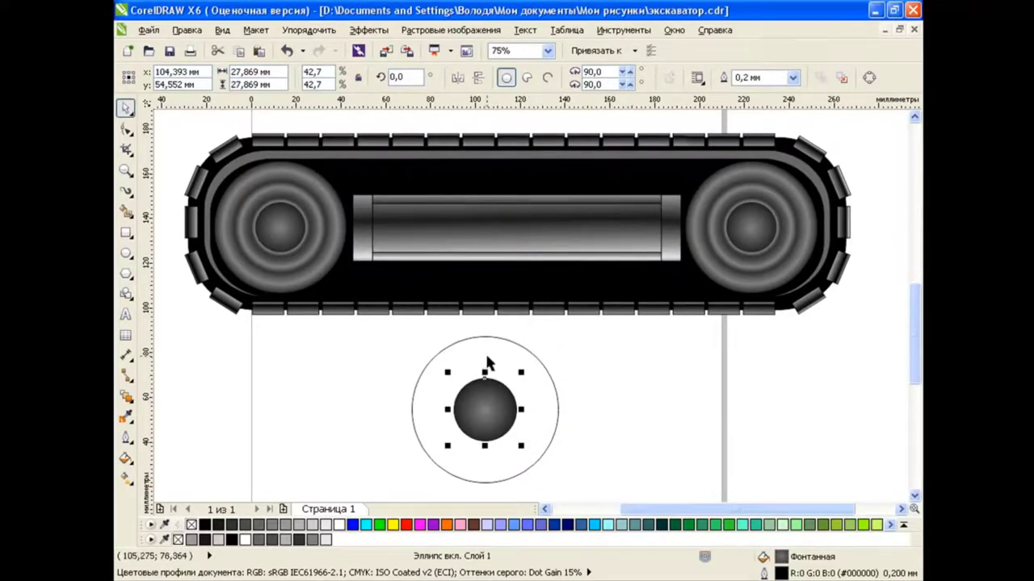
left_click(483, 338)
left_click(187, 30)
left_click(222, 278)
left_click(552, 326)
left_click(489, 380)
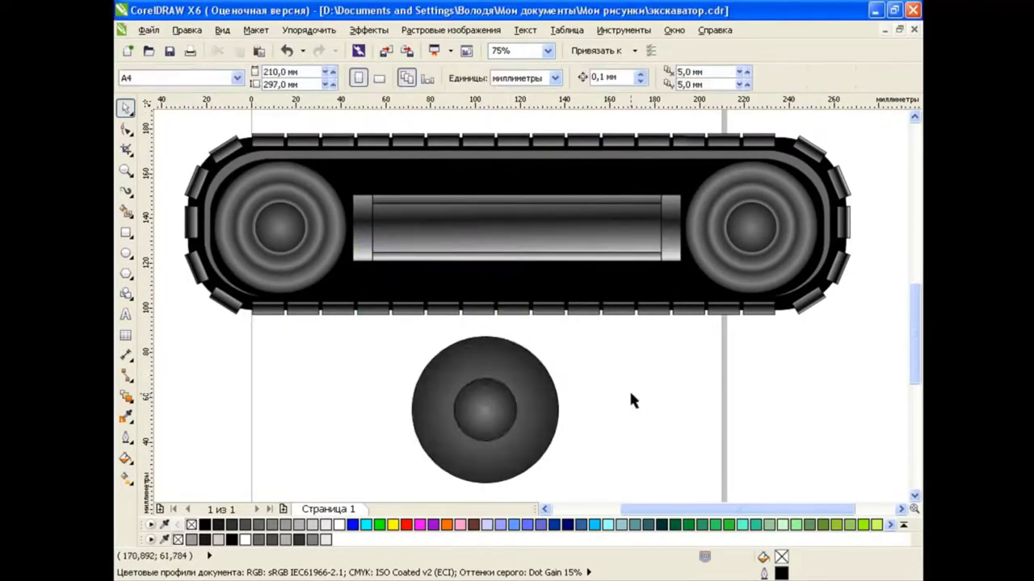
Make the big circle a custom black radial gradient with a light grey point, then shift it to 46%.
left_click(543, 414)
left_click(125, 458)
left_click(165, 458)
left_click(450, 284)
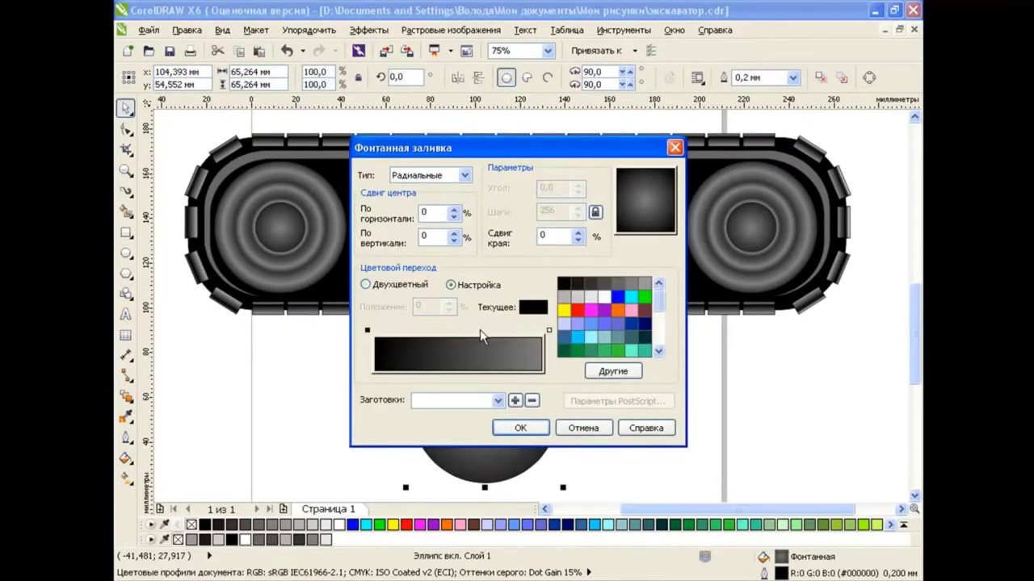
left_click(548, 329)
left_click(576, 283)
double_click(486, 330)
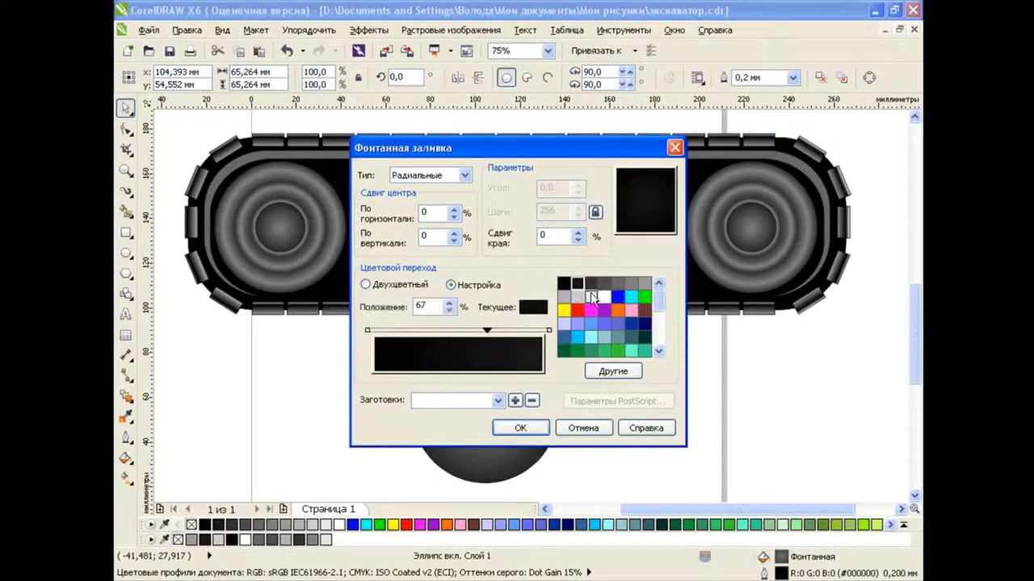
left_click(565, 303)
left_click(630, 287)
left_click(537, 428)
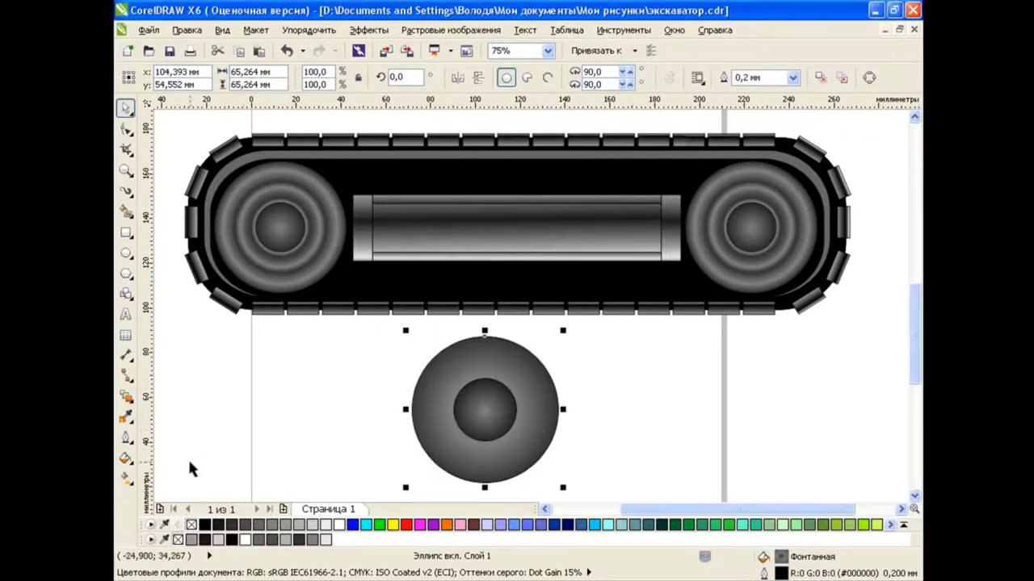
left_click(125, 478)
left_click(514, 409)
left_click_drag(514, 409, 524, 409)
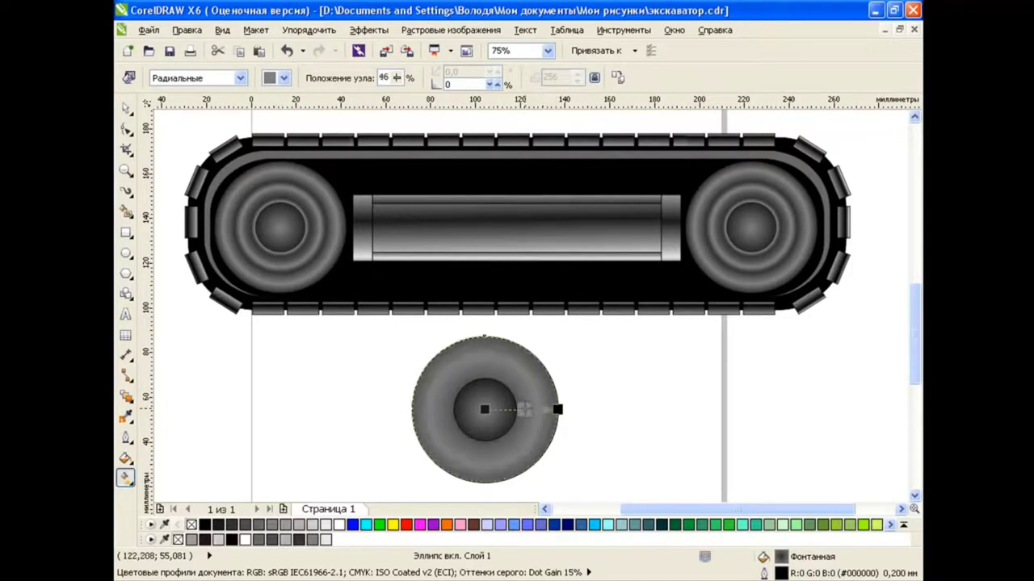
Group the big circle and its centre circle into a single roller with Ctrl+G.
key("space")
mouse_move(391, 325)
left_mouse_down()
mouse_move(575, 478)
mouse_move(502, 428)
mouse_move(368, 176)
left_mouse_up()
key("ctrl+g")
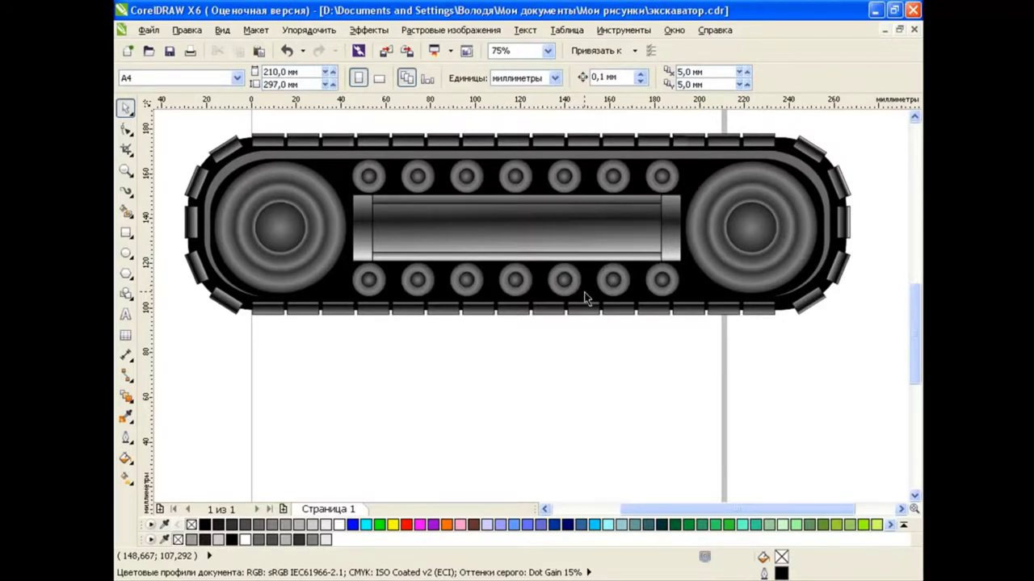
Group all 22 crawler track parts and centre the track at the page bottom.
scroll(557, 283, "up", 1)
scroll(531, 272, "down", 1)
scroll(595, 381, "down", 1)
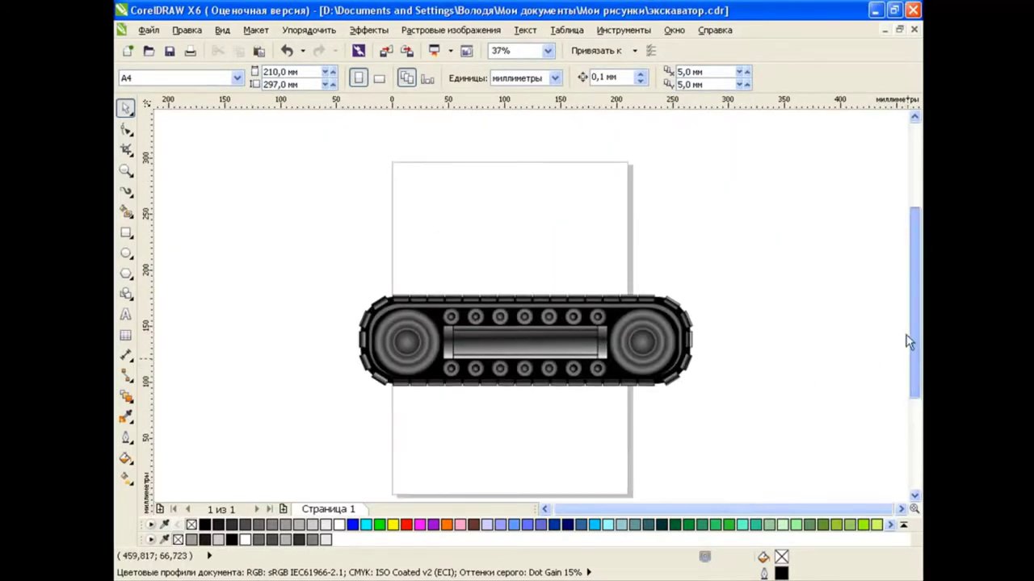
scroll(908, 341, "down", 1)
left_click_drag(316, 223, 757, 416)
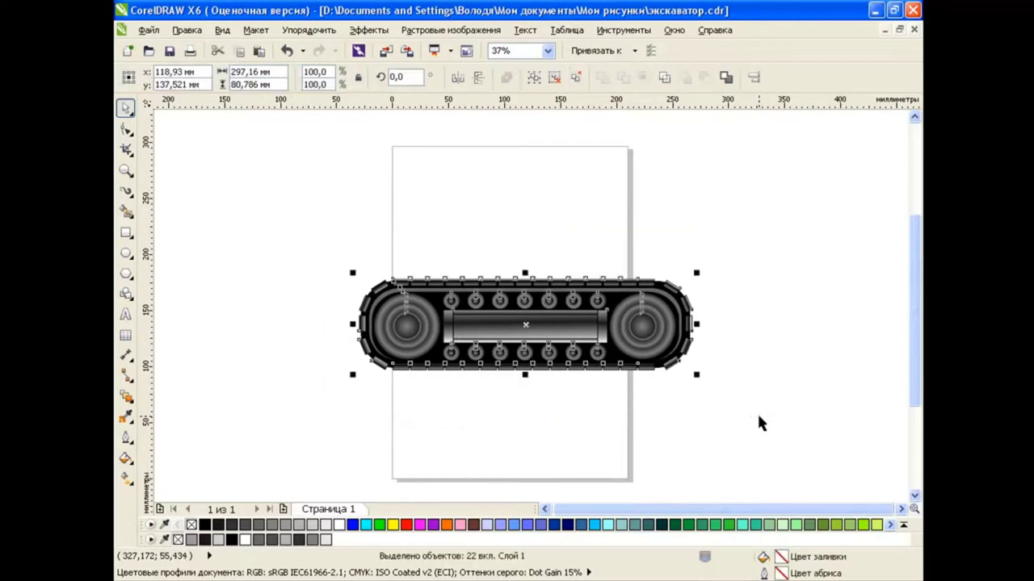
scroll(600, 392, "up", 1)
scroll(484, 323, "up", 1)
scroll(207, 197, "down", 1)
scroll(363, 339, "down", 1)
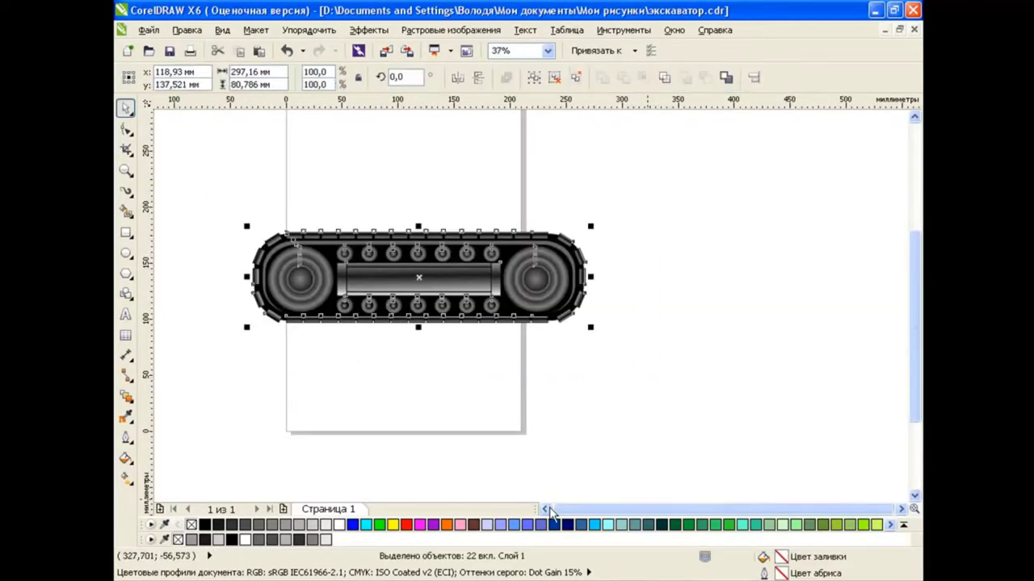
left_click(549, 510)
key("ctrl+g")
left_click_drag(494, 277, 481, 381)
left_click(659, 331)
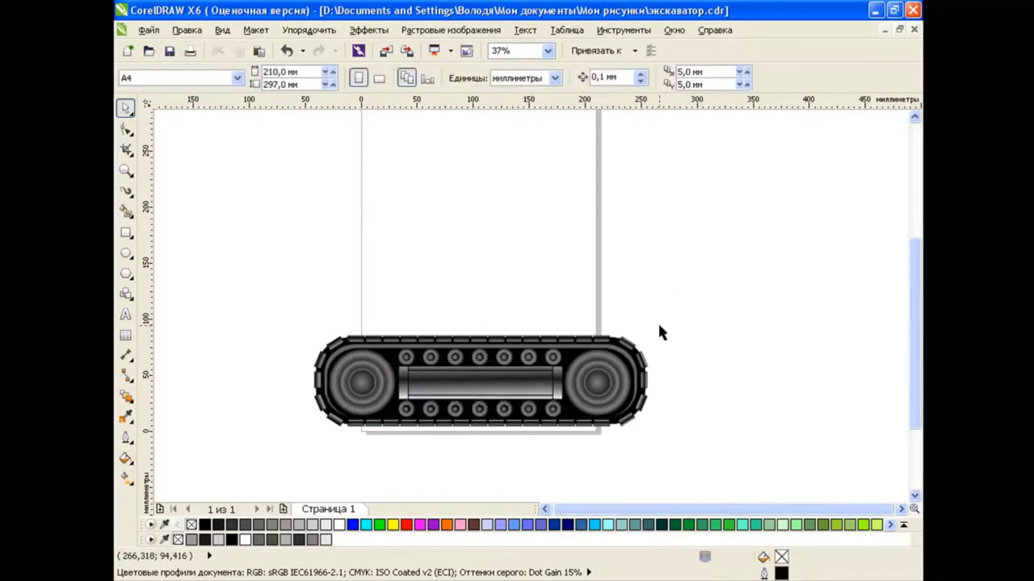
Draw a wide rectangle above the track and round all its corners.
left_click(125, 233)
left_click_drag(345, 236, 617, 297)
key("F10")
left_click_drag(345, 237, 354, 236)
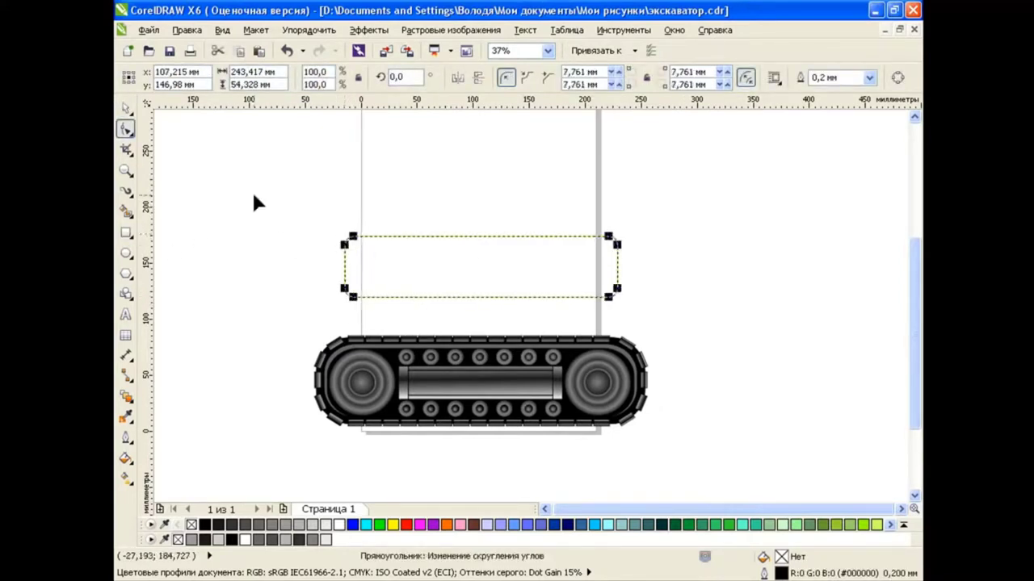
key("space")
Make a thin strip copy along the rectangle's bottom with top corners 0 and bottom corners 25 mm.
left_click_drag(481, 236, 480, 275)
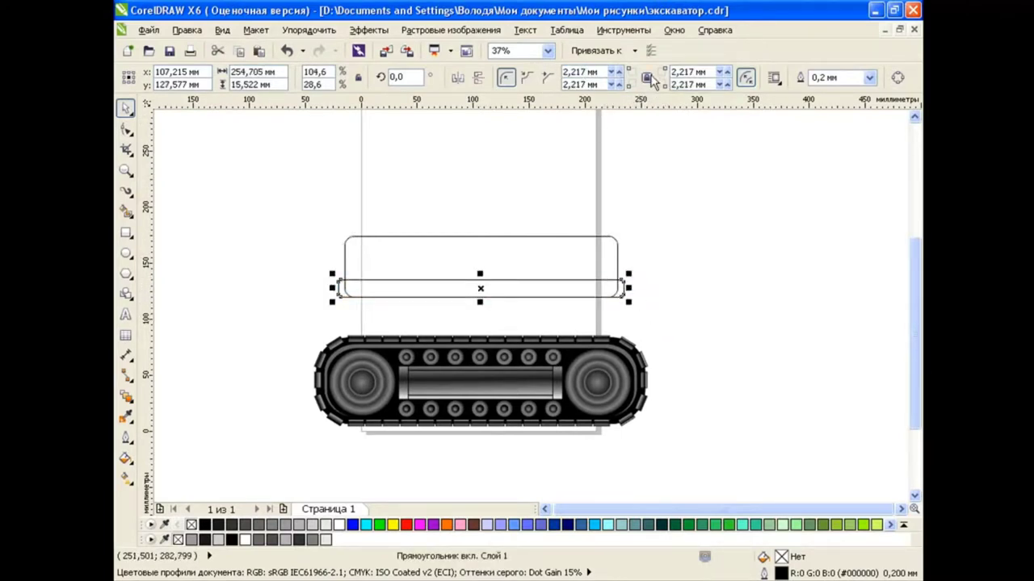
key("Tab")
type("0")
key("Tab")
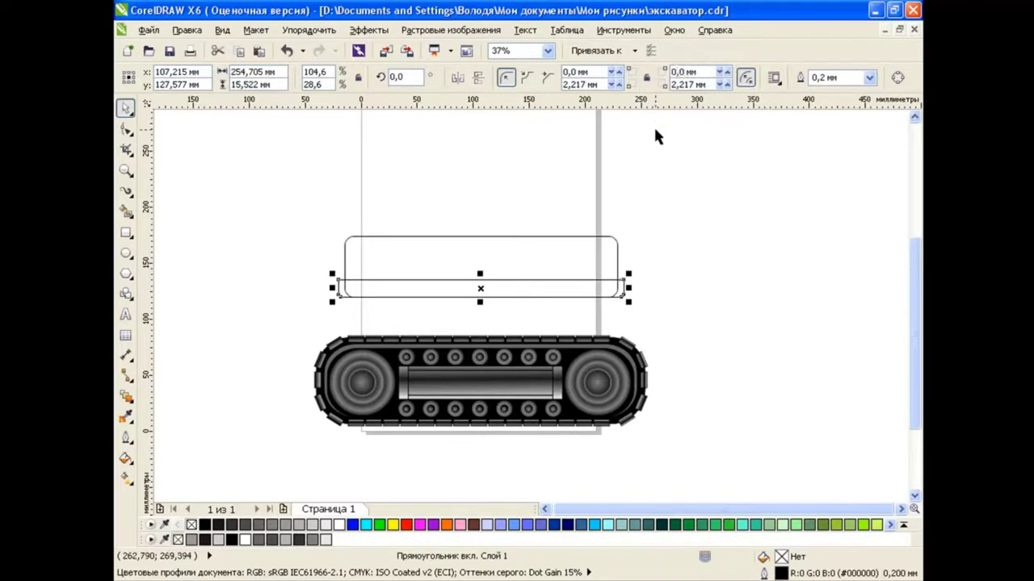
type("25")
key("Return")
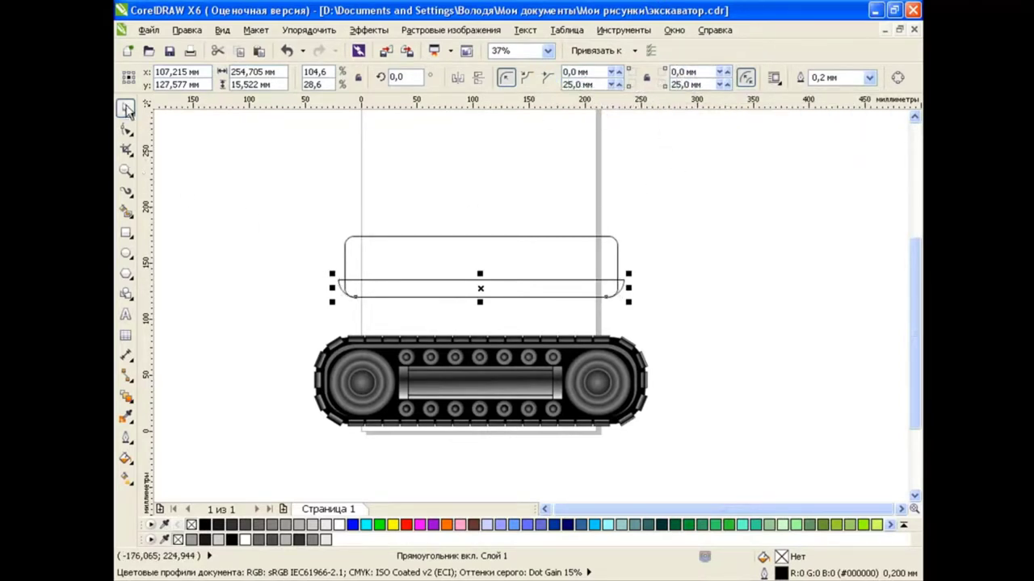
left_click(719, 314)
scroll(908, 304, "up", 2)
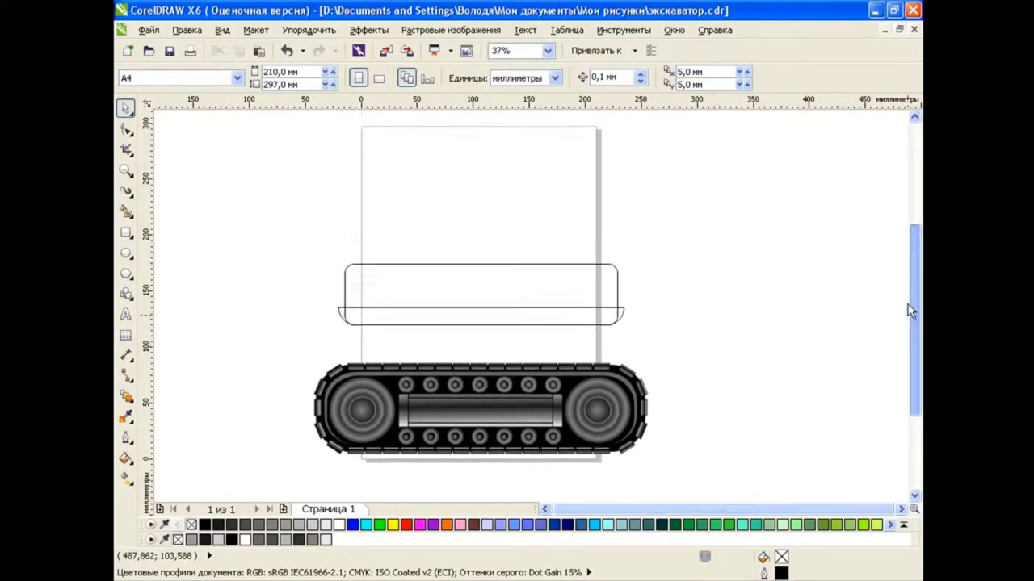
Draw a tall cab rectangle, convert it to curves, and bow its left edge outward.
left_click(127, 233)
left_click_drag(318, 185, 465, 335)
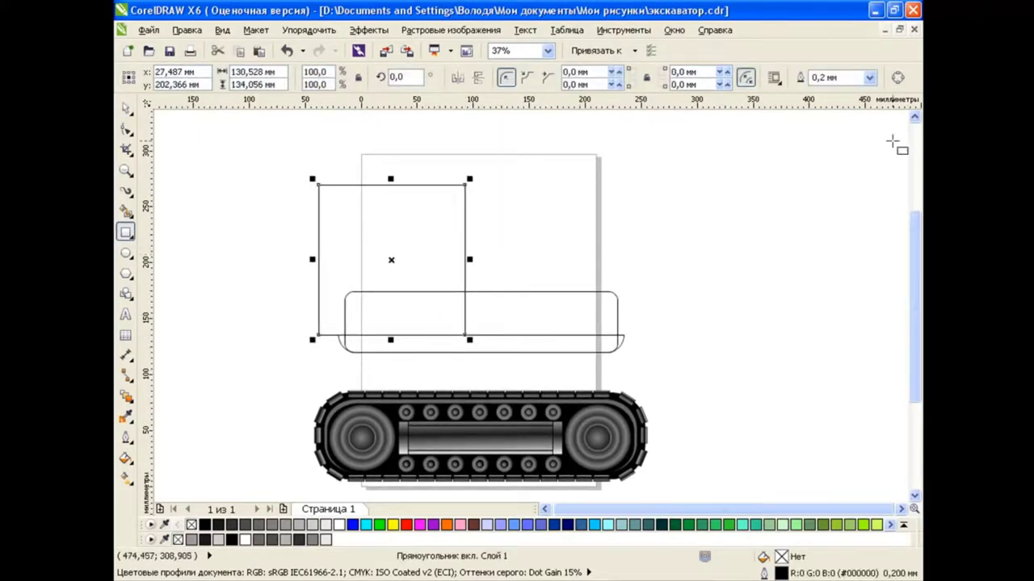
left_click(898, 78)
left_click(126, 130)
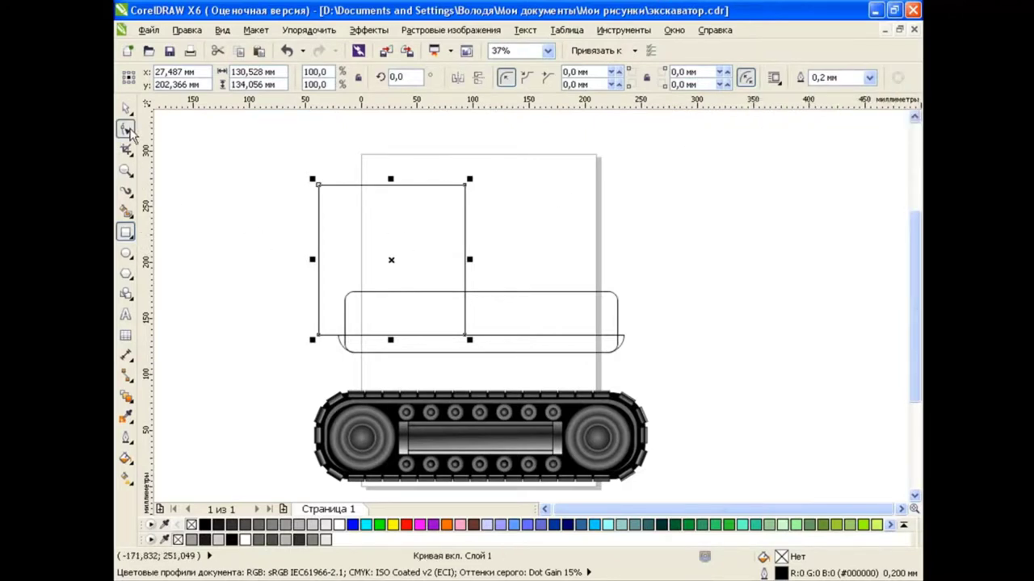
double_click(319, 273)
left_click_drag(283, 163, 509, 341)
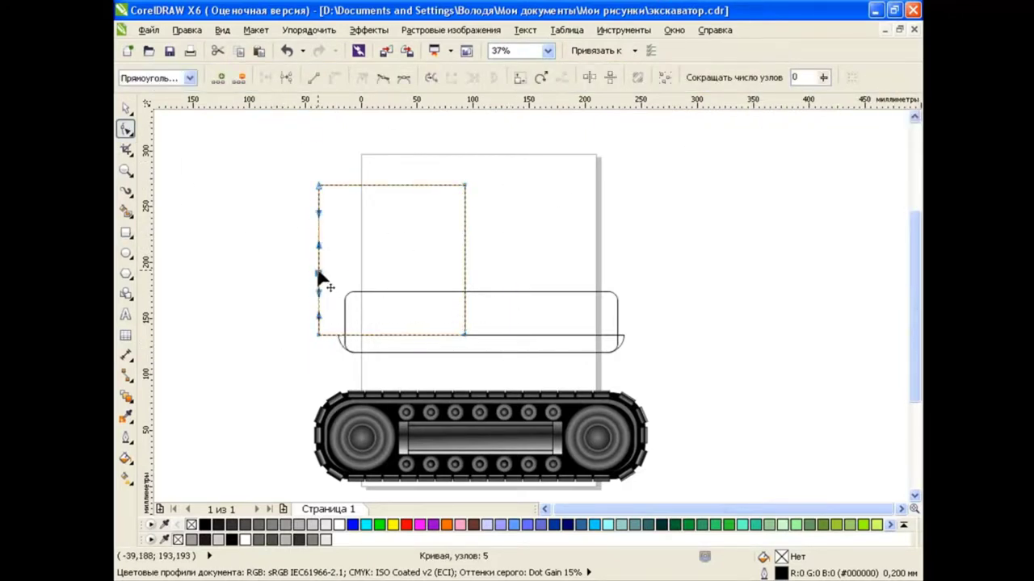
left_click_drag(318, 279, 307, 279)
left_click_drag(323, 323, 315, 328)
Arch the cab's roof, bend the right edge, and refine the top-left curve.
left_click(319, 187)
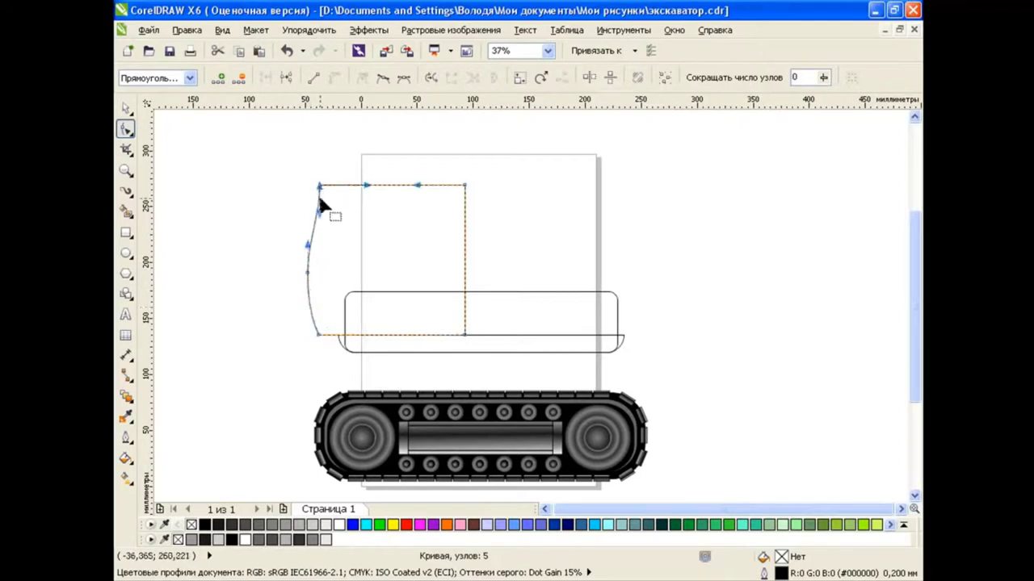
left_click_drag(320, 206, 309, 215)
mouse_move(369, 188)
left_mouse_down()
mouse_move(459, 193)
mouse_move(428, 173)
mouse_move(465, 167)
left_mouse_up()
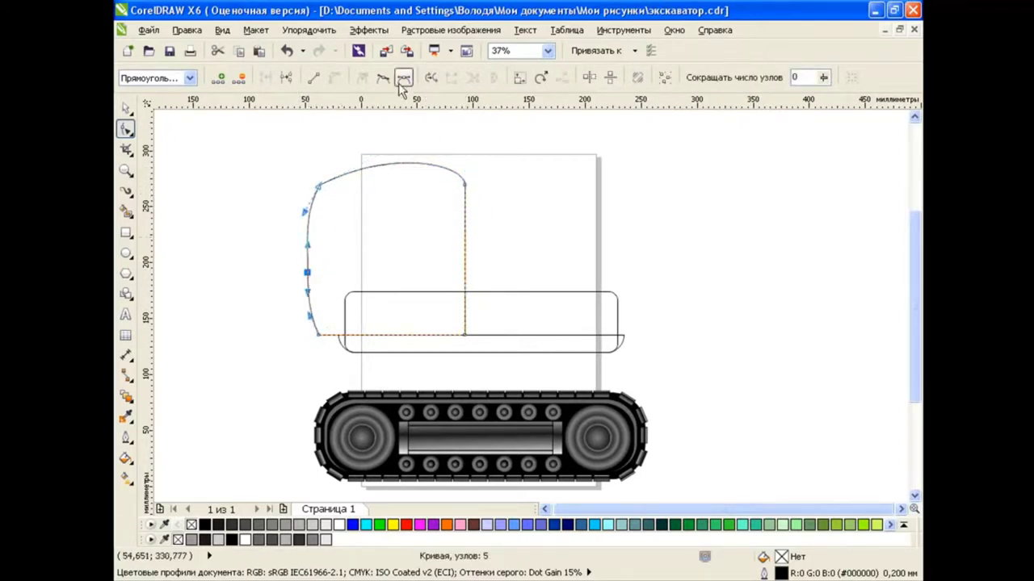
mouse_move(308, 283)
left_mouse_down()
mouse_move(300, 277)
mouse_move(307, 321)
left_mouse_up()
left_click(308, 322)
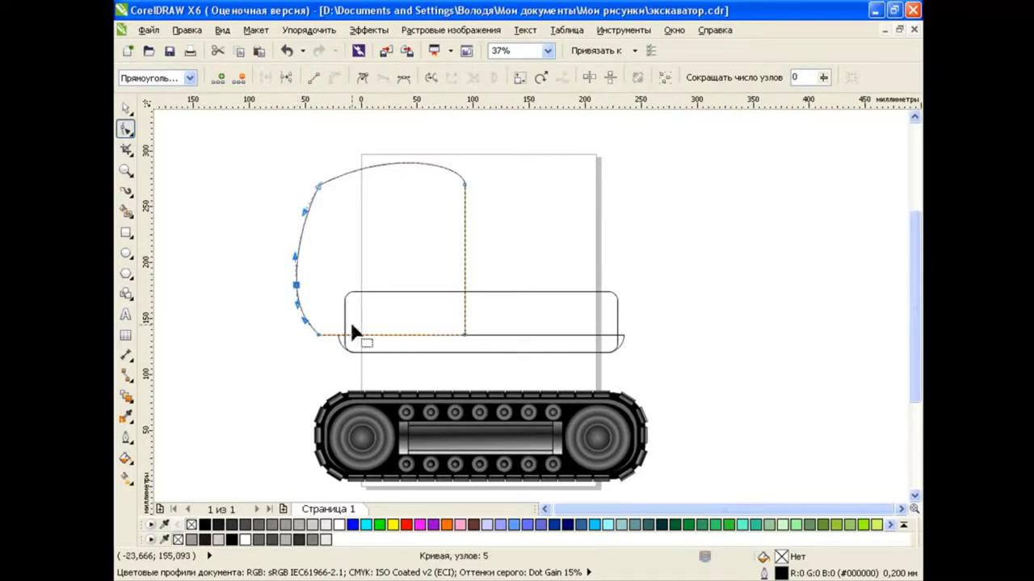
left_click(465, 185)
left_click_drag(466, 234, 483, 229)
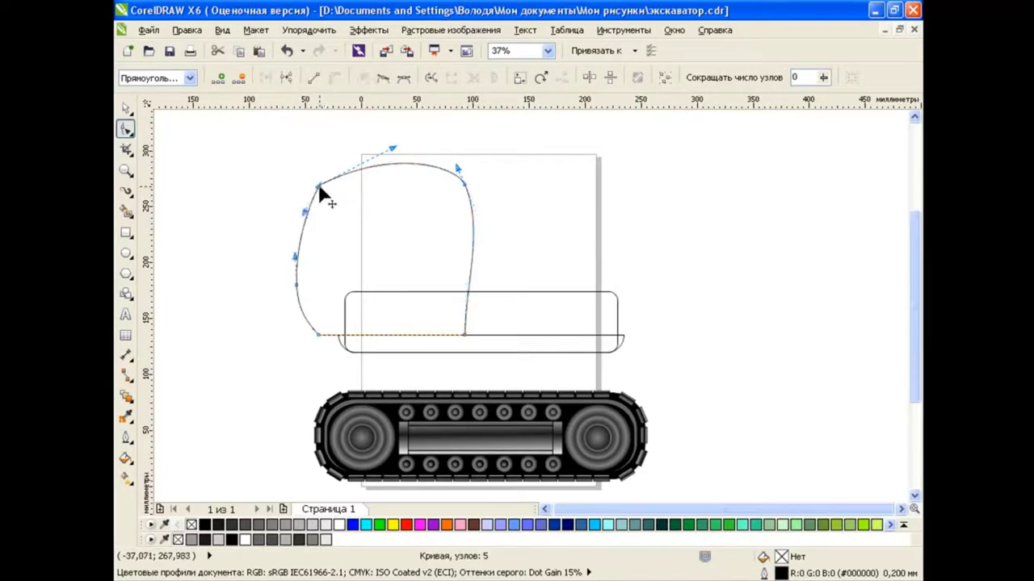
left_click_drag(392, 149, 365, 154)
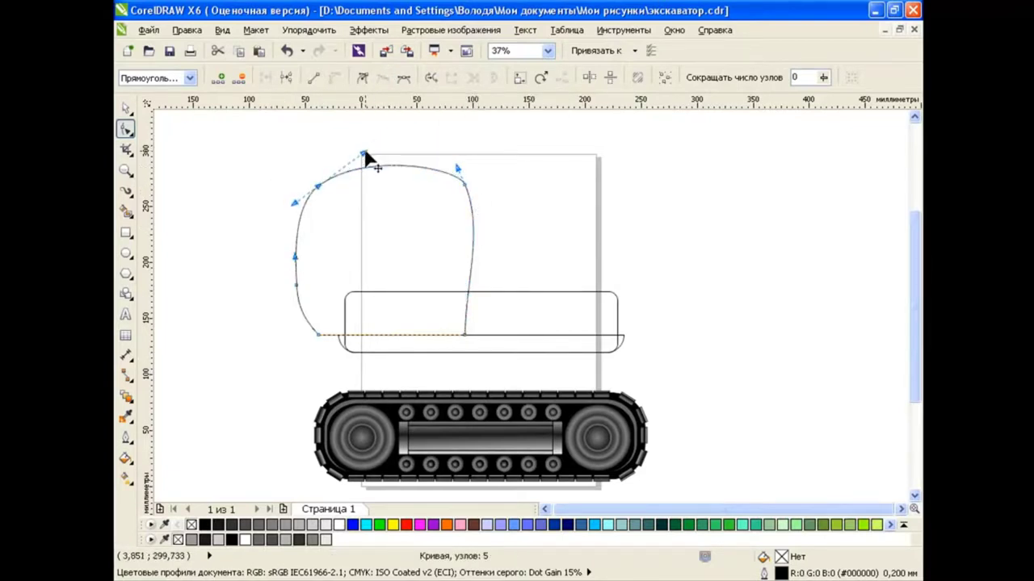
left_click_drag(318, 187, 341, 194)
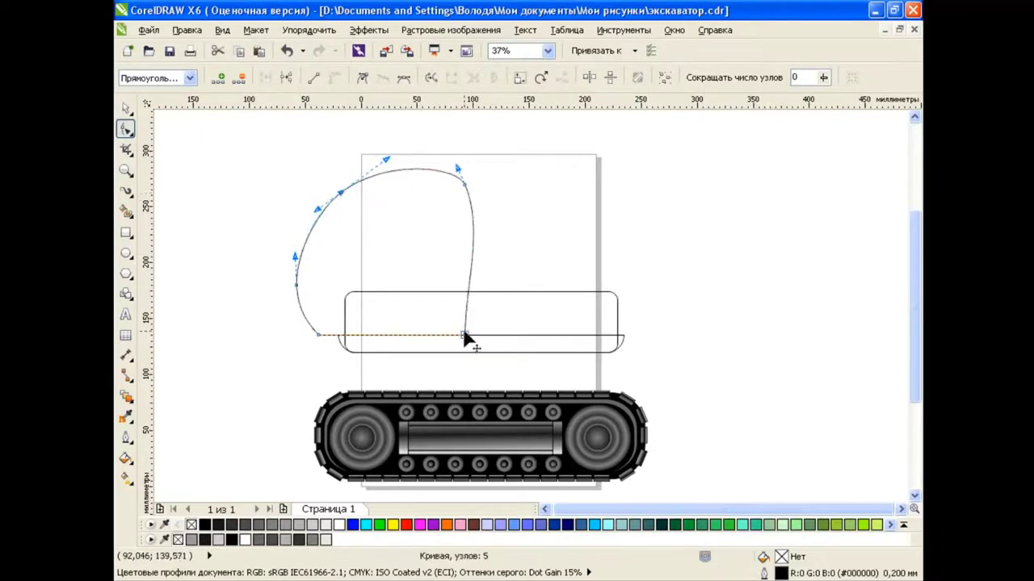
key("space")
left_click(238, 289)
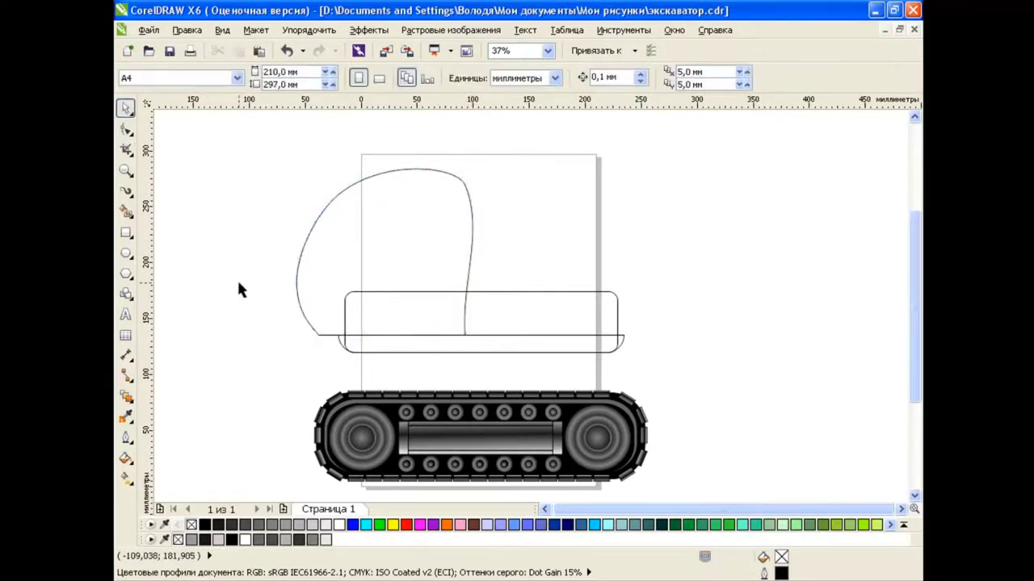
key("Tab")
key("space")
left_click_drag(386, 162, 353, 183)
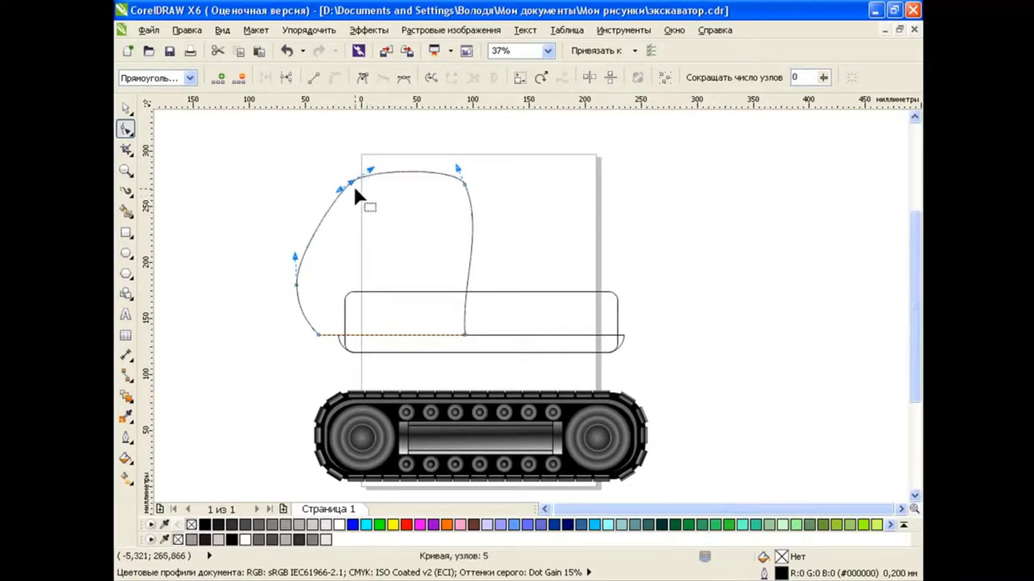
Place a spare copy of the cab outline to the right of the page.
key("space")
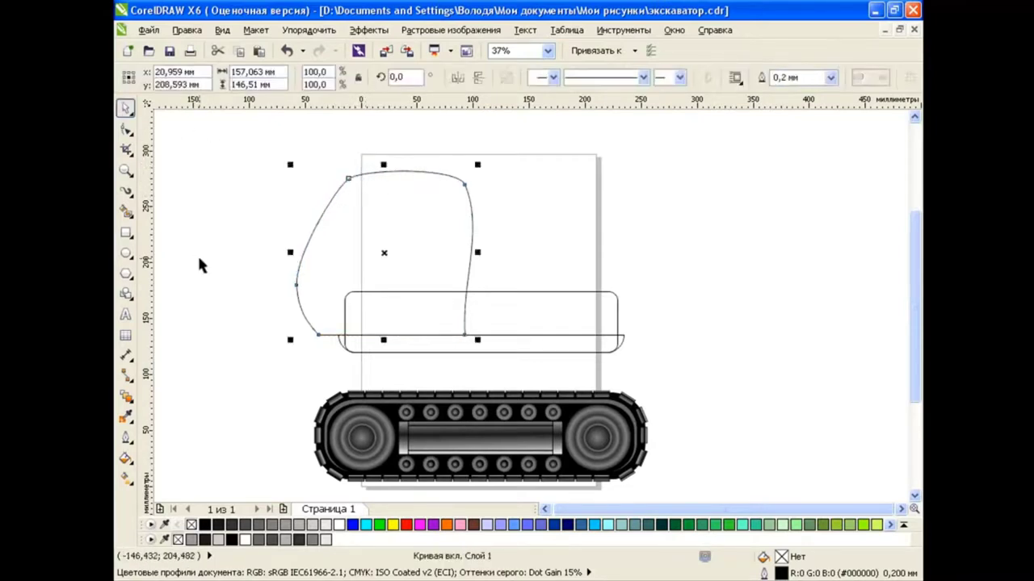
left_click(198, 253)
key("Tab")
left_click(260, 56)
left_click_drag(383, 252, 747, 217)
left_click(728, 342)
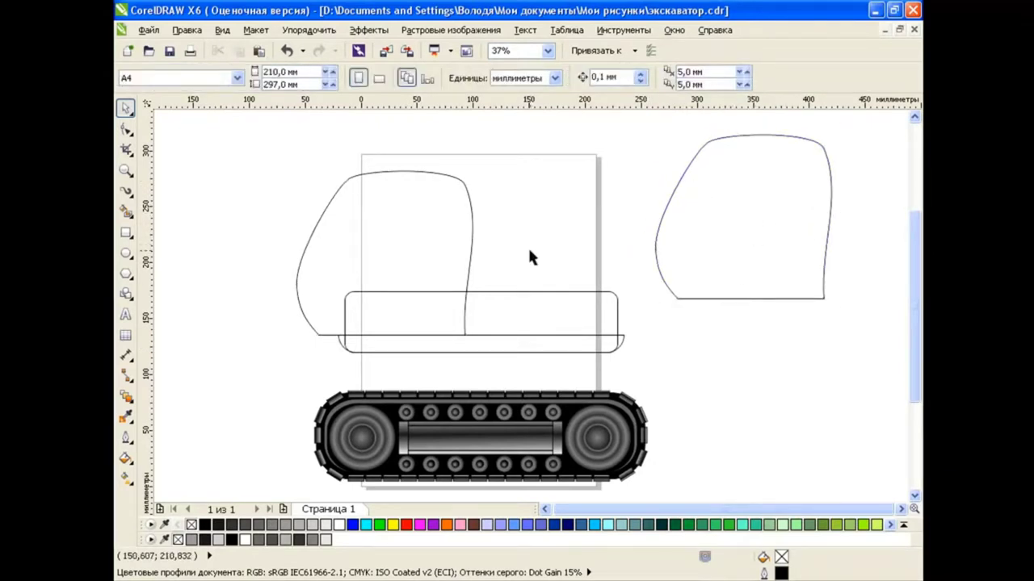
Scale the cab outline to 95% and nest a pasted copy scaled to 86% inside.
key("Tab")
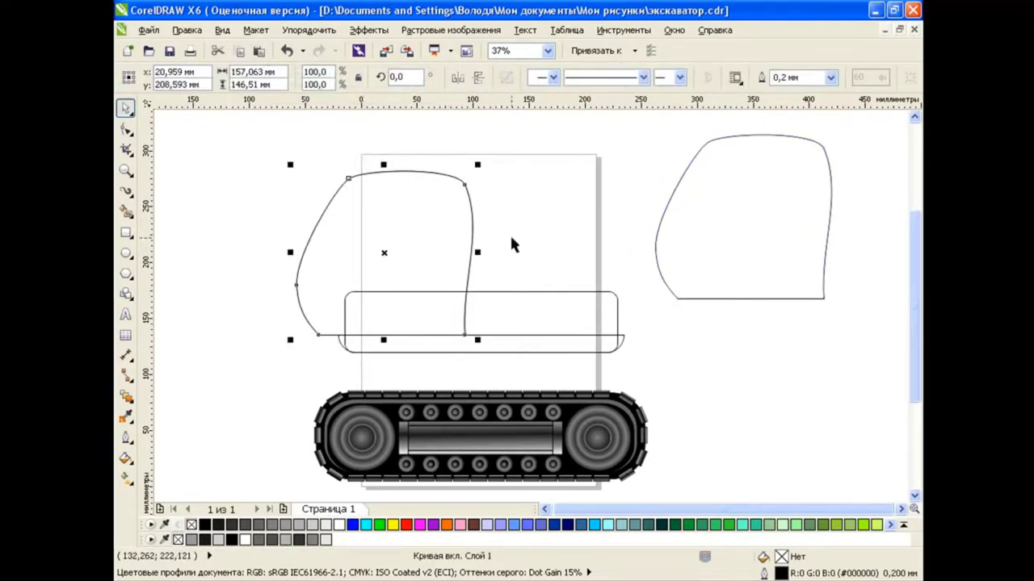
left_click_drag(478, 165, 477, 166)
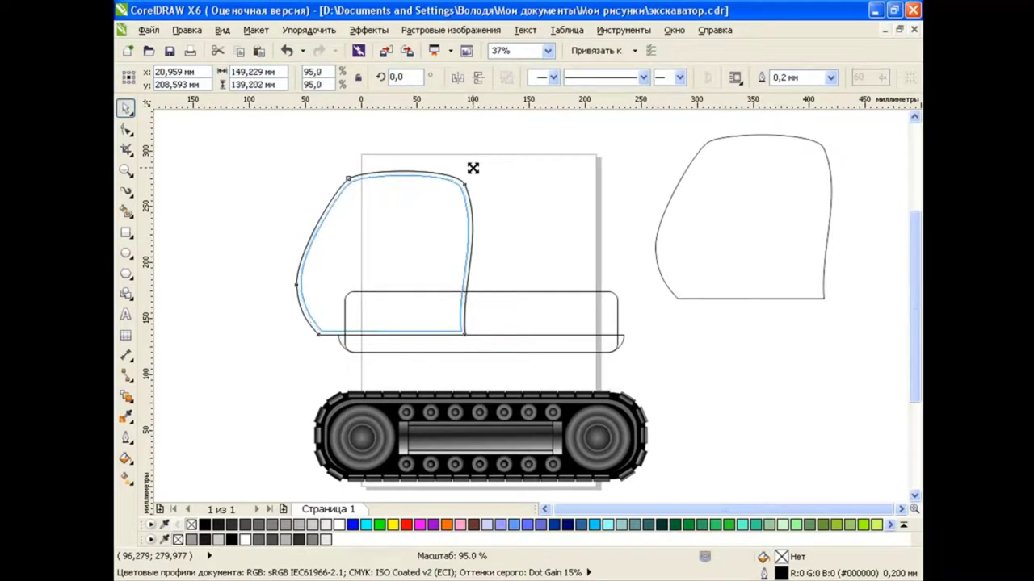
left_click_drag(473, 167, 472, 168)
key("Delete")
key("ctrl+z")
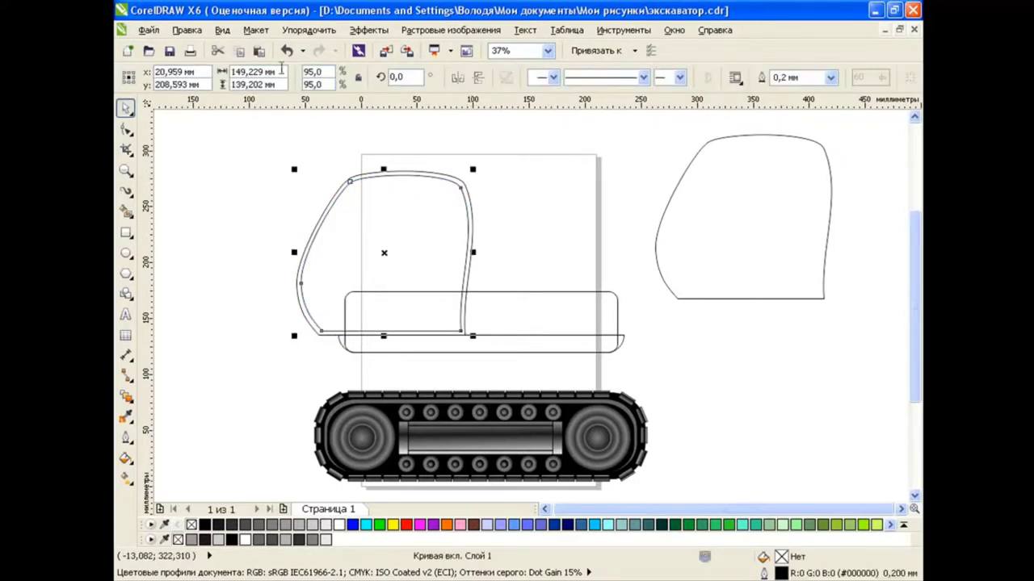
left_click(258, 50)
left_click_drag(484, 164, 467, 164)
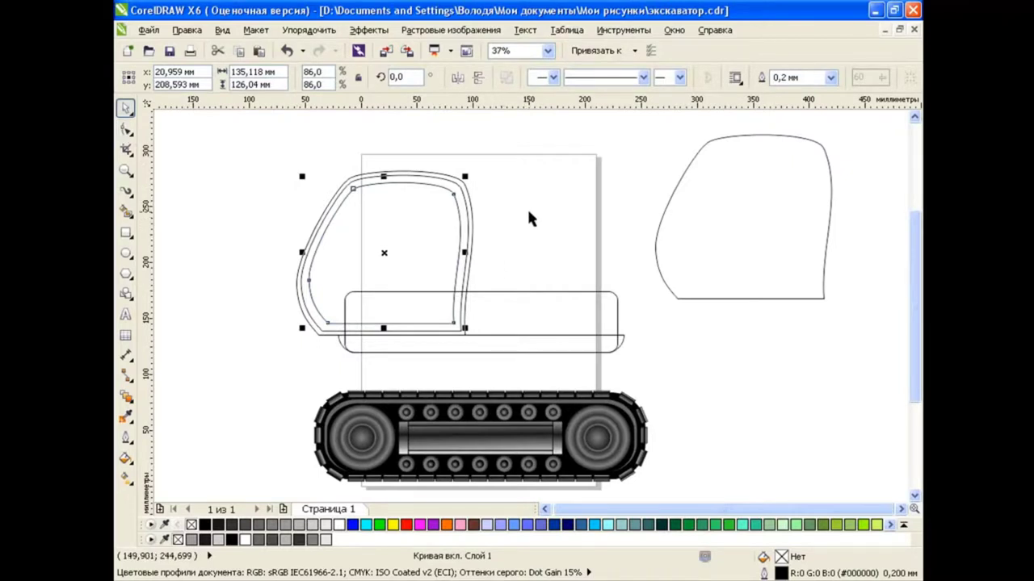
Delete the inner outline's bottom-right node.
key("F10")
mouse_move(440, 308)
left_mouse_down()
mouse_move(483, 341)
mouse_move(460, 253)
left_mouse_up()
key("Delete")
Reshape the inner outline into a curved window by removing a node and adjusting its edges.
left_click(454, 196)
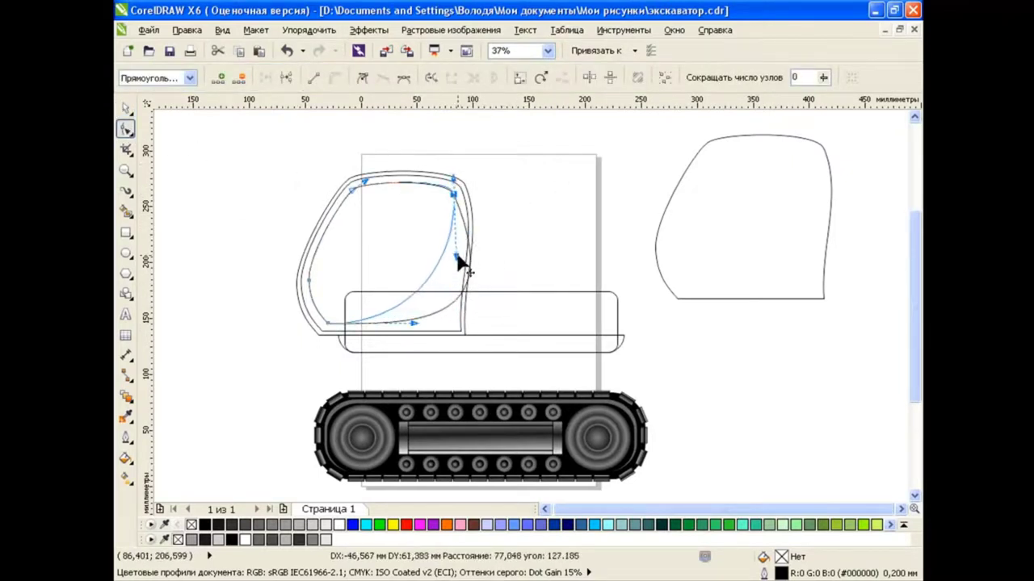
left_click_drag(330, 325, 335, 308)
left_click_drag(420, 309, 377, 317)
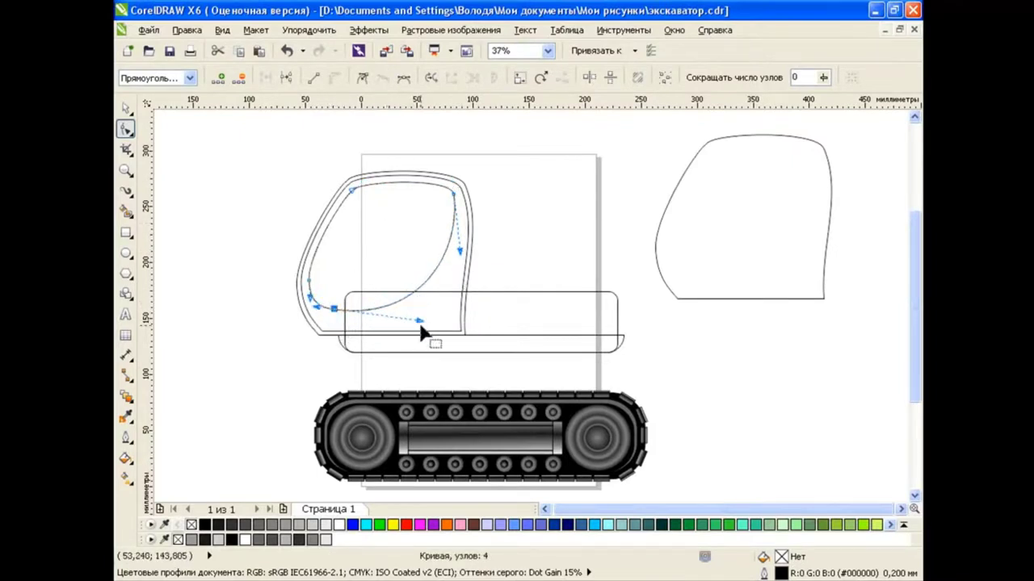
mouse_move(460, 252)
left_mouse_down()
mouse_move(471, 283)
mouse_move(464, 276)
left_mouse_up()
left_click_drag(378, 317, 382, 309)
left_click(248, 266)
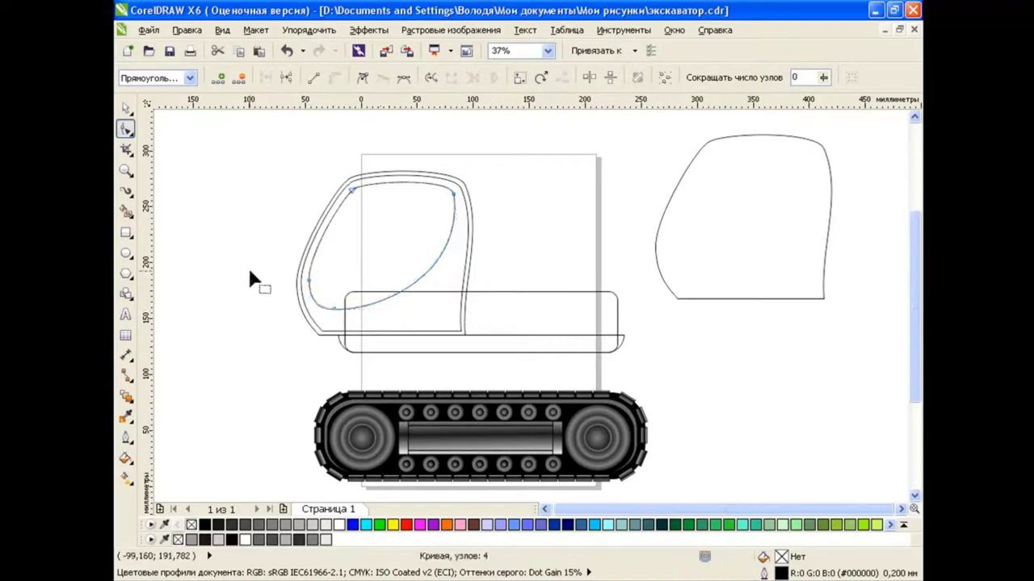
key("space")
Drop a copy of the window curve inside the spare cab outline on the right.
left_click(309, 258)
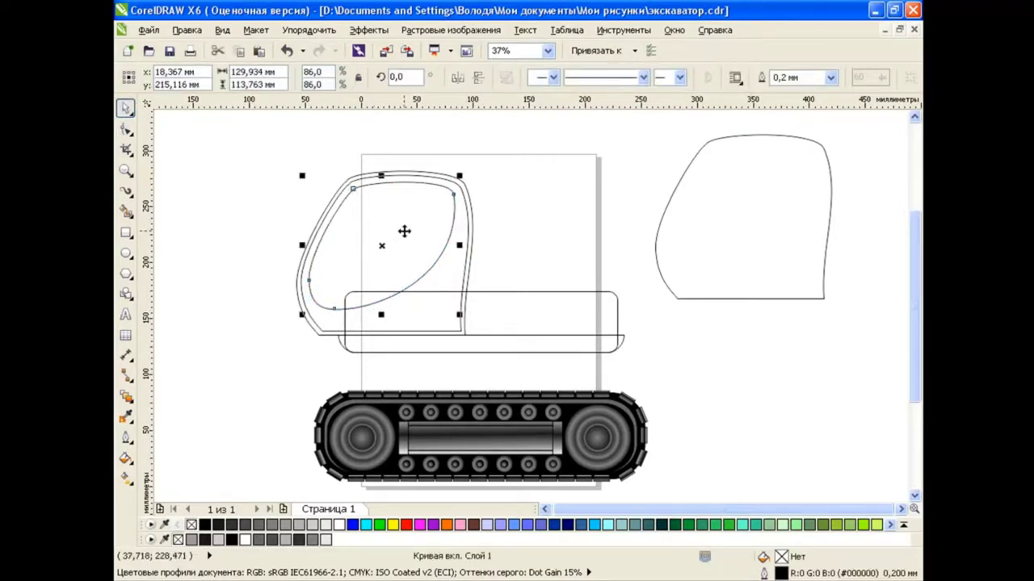
left_click_drag(386, 248, 743, 212)
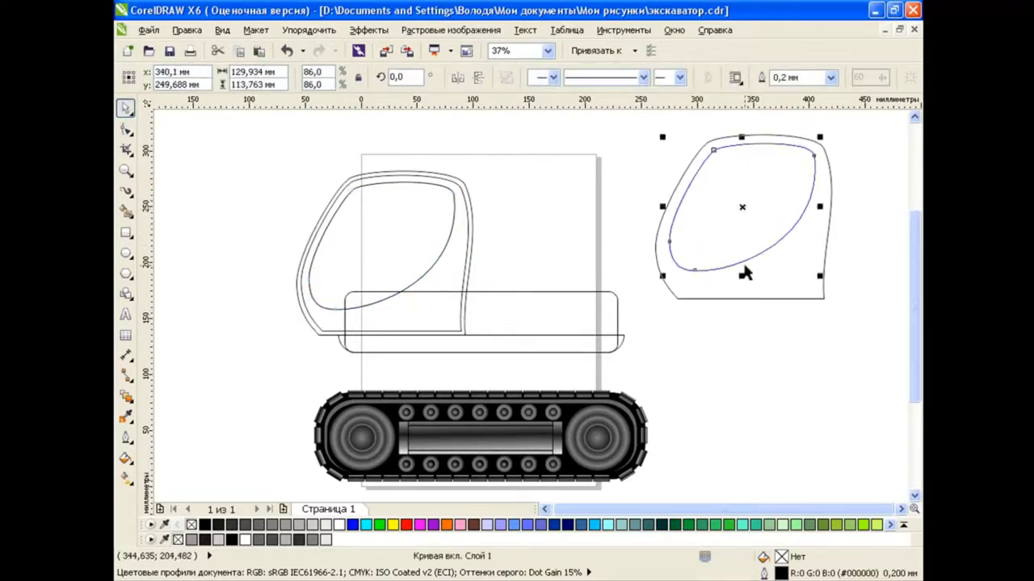
left_click(722, 405)
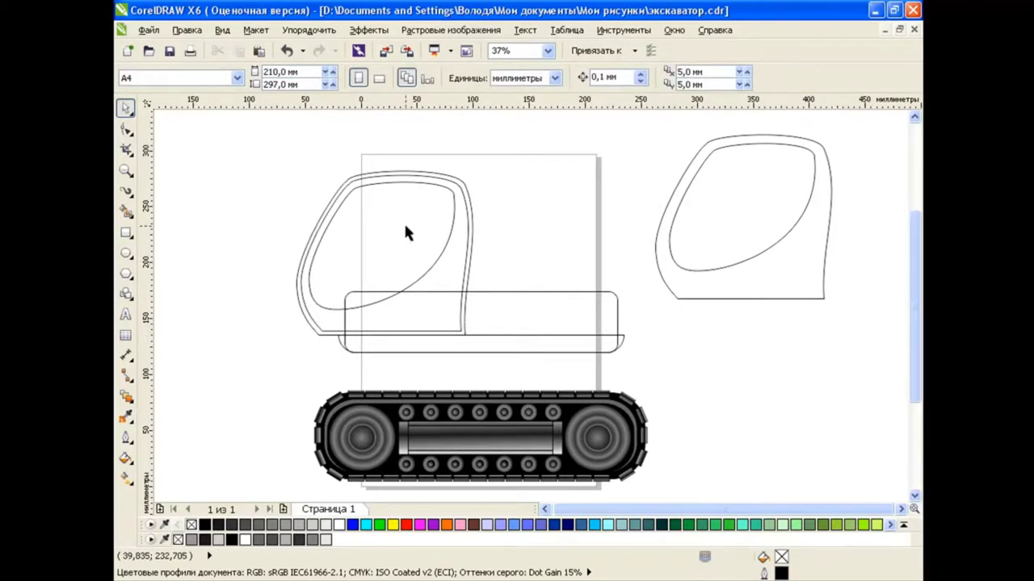
Select the window curve with the outer cab outline and cut the window out.
left_click(463, 182)
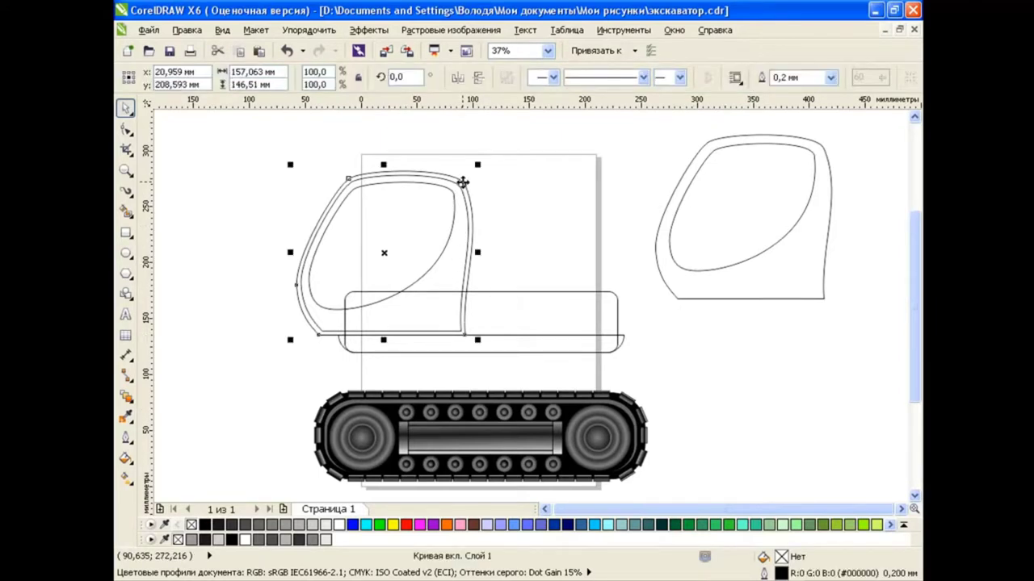
left_click_drag(477, 165, 461, 176)
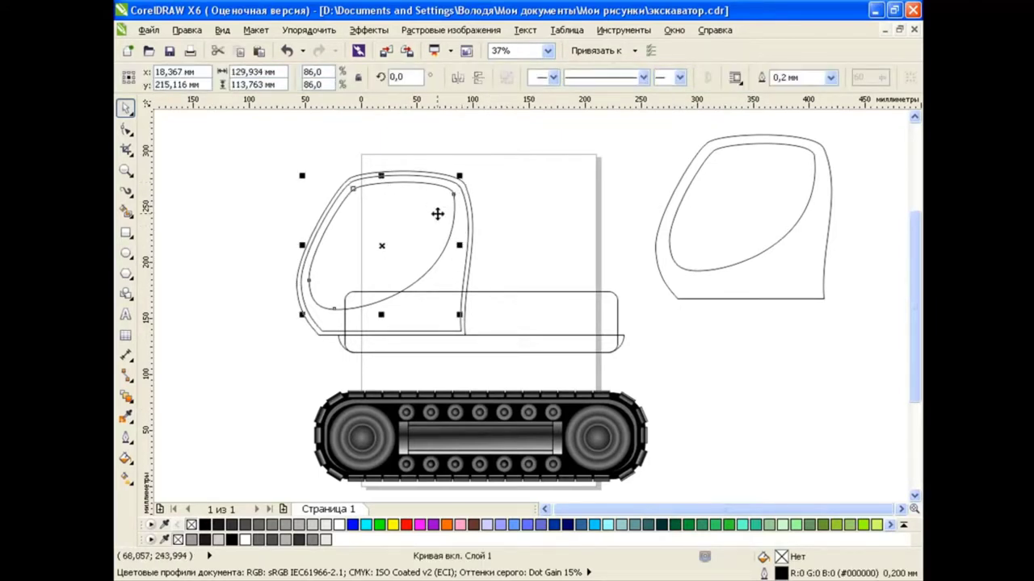
left_click(466, 192, "shift")
left_click(475, 222)
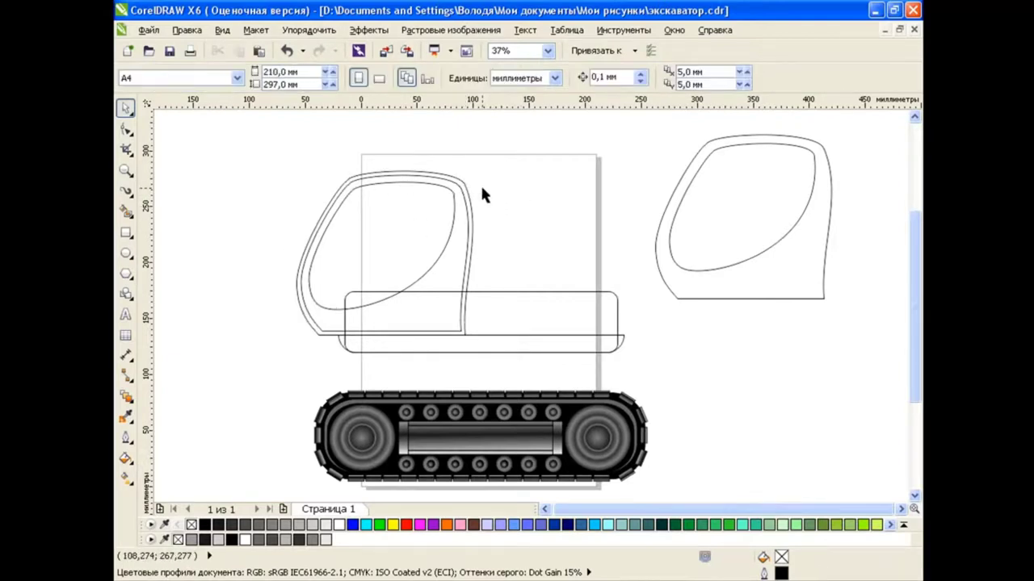
left_click(461, 198)
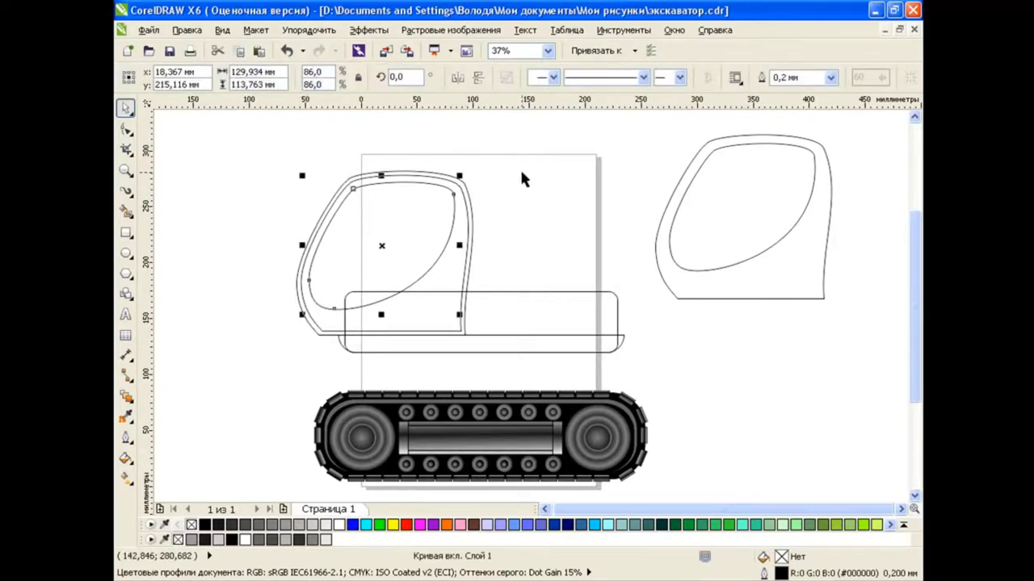
left_click(533, 207)
left_click(457, 197)
left_click(363, 173, "shift")
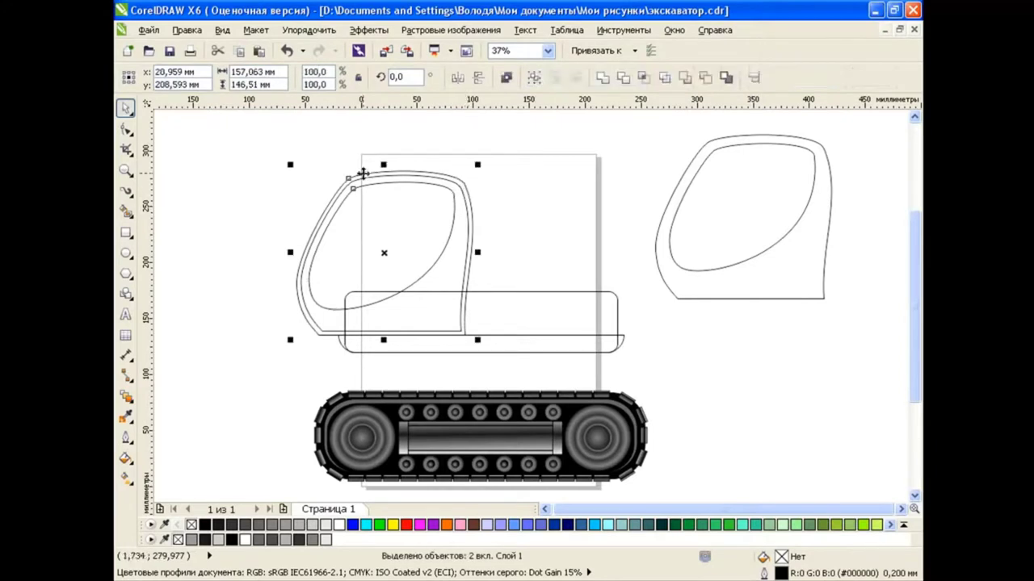
left_click(705, 78)
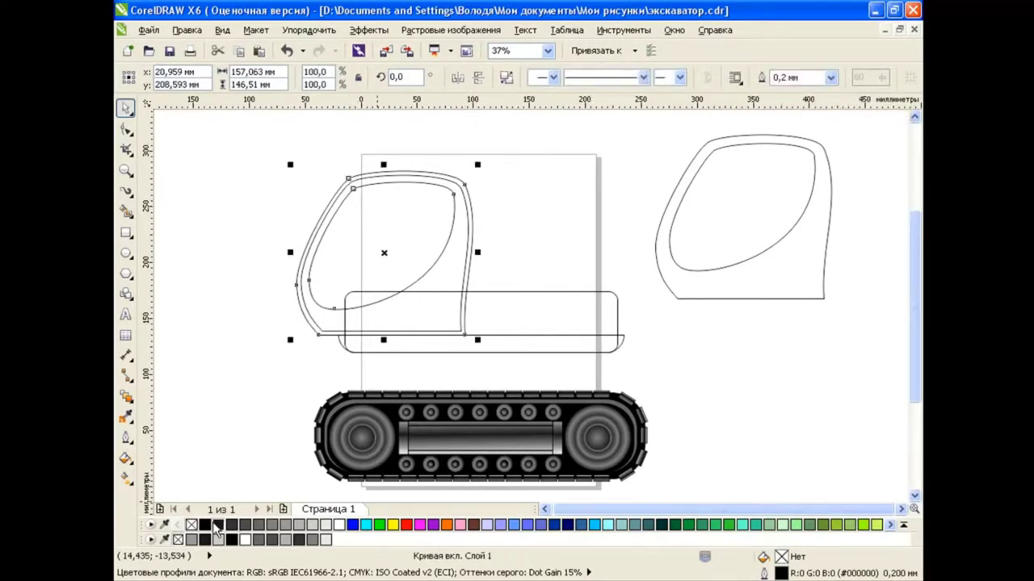
Try black and white fills on the cab shape, then leave it unfilled.
left_click(205, 524)
key("ctrl+v")
left_click_drag(404, 198, 289, 196)
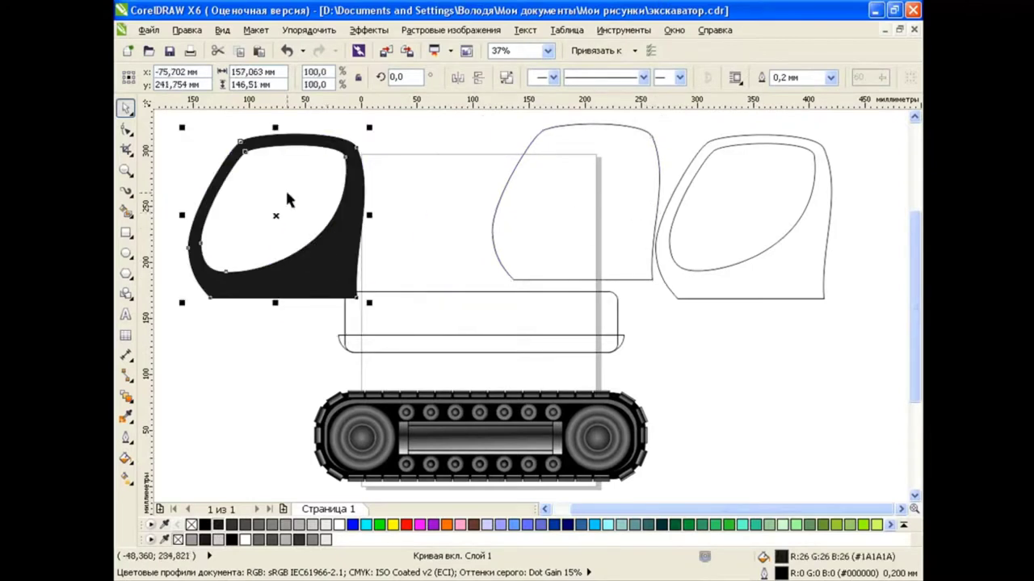
left_click(287, 50)
left_click(286, 50)
left_click(459, 332)
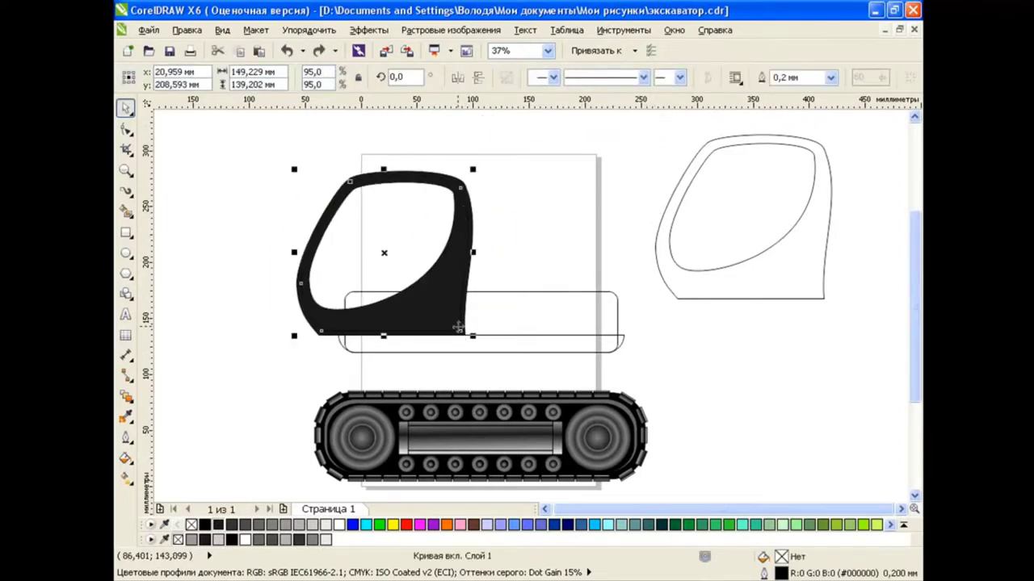
left_click(337, 525)
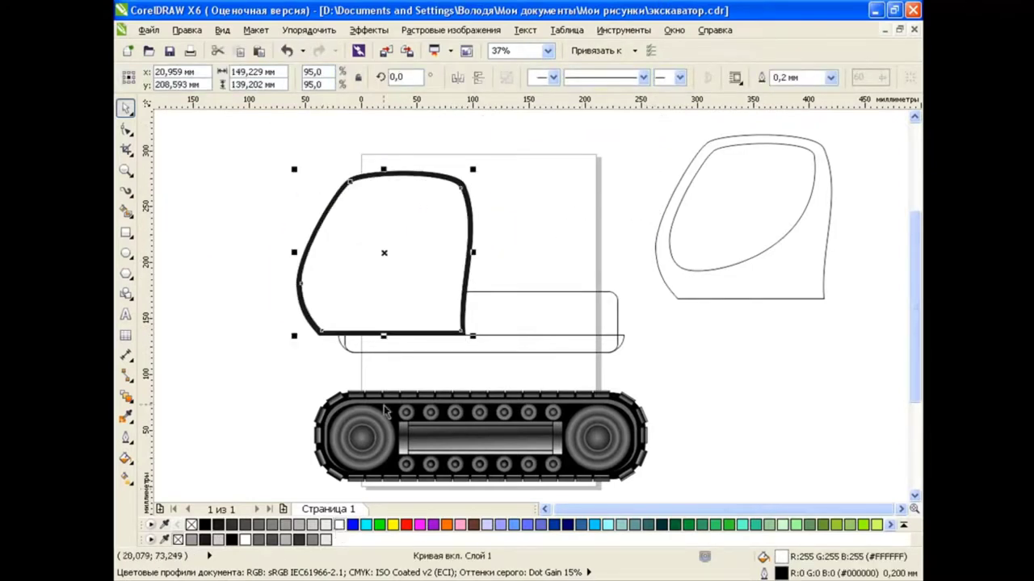
key("ctrl+z")
left_click(480, 152)
left_click(464, 181)
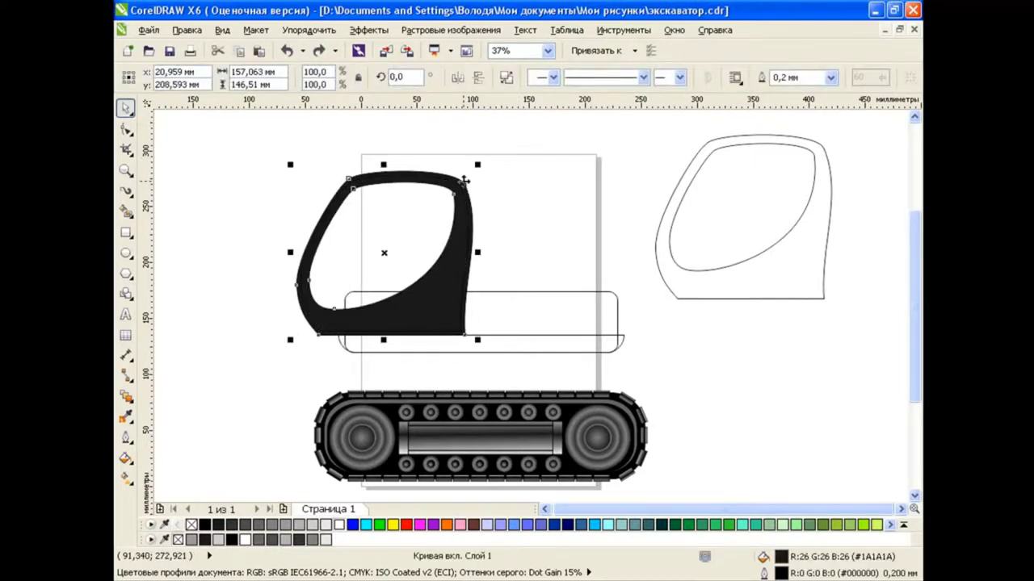
left_click(191, 525)
left_click(572, 211)
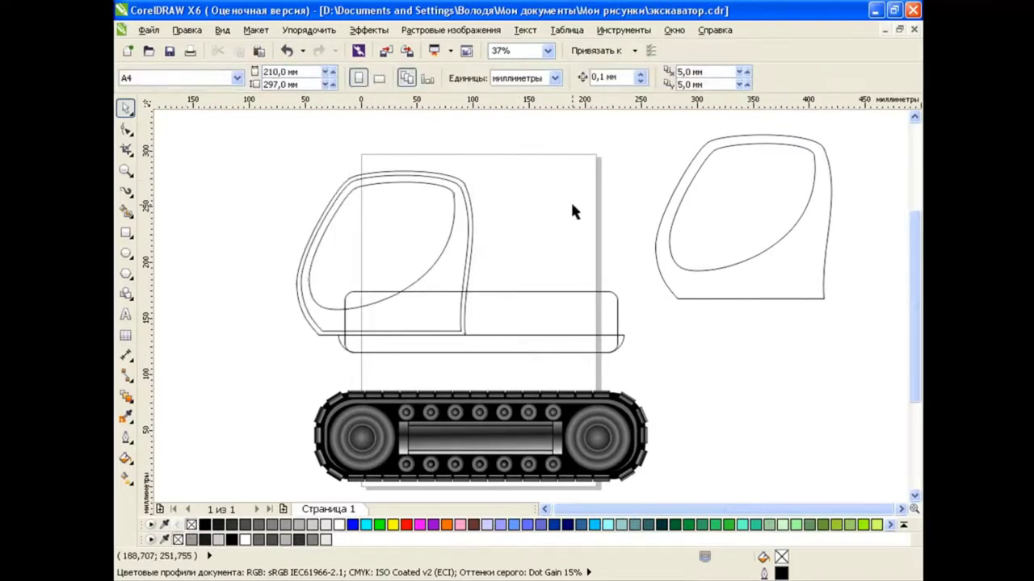
Paste the cab outline copy over the cab, trim the front shape from it, and save.
left_click(258, 50)
left_click(465, 208, "shift")
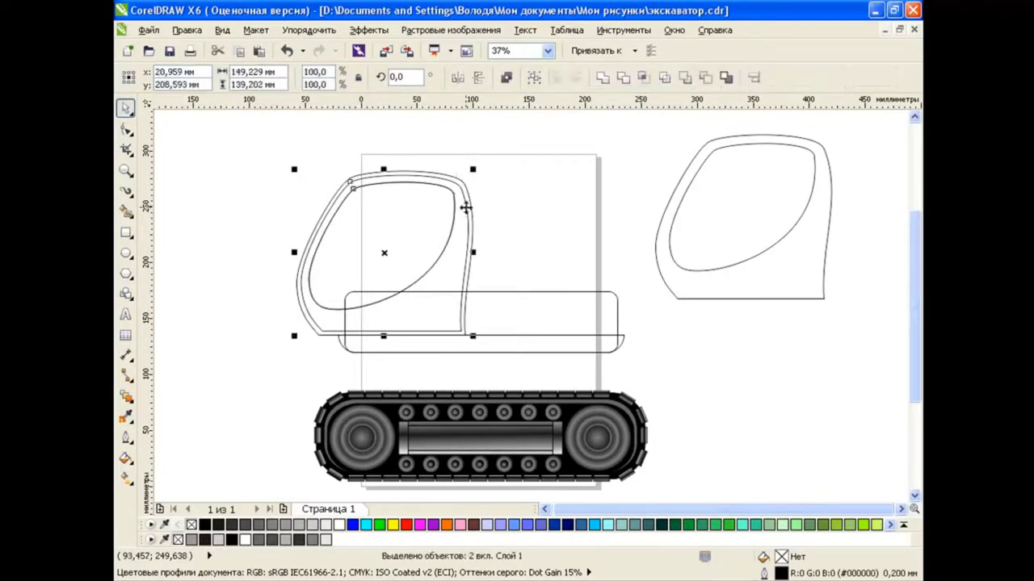
left_click_drag(393, 245, 482, 173)
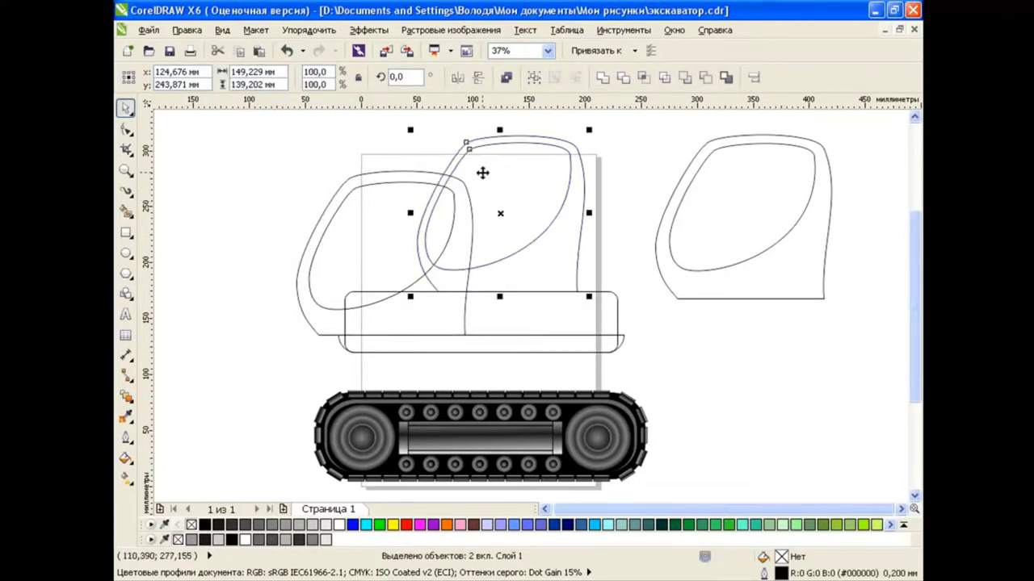
left_click(287, 50)
left_click(705, 77)
left_click_drag(447, 252, 577, 216)
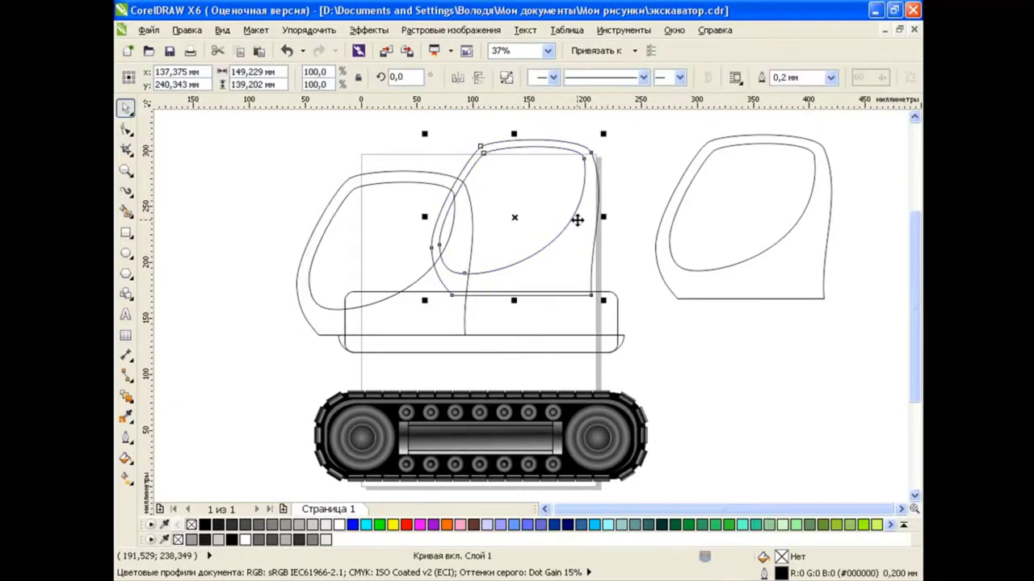
left_click(287, 50)
left_click(553, 197)
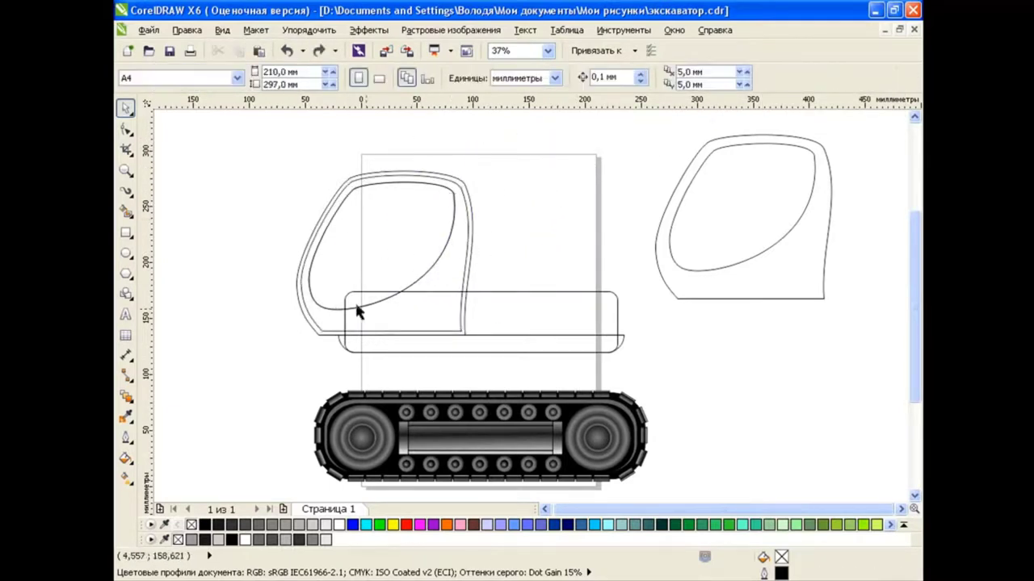
key("ctrl+s")
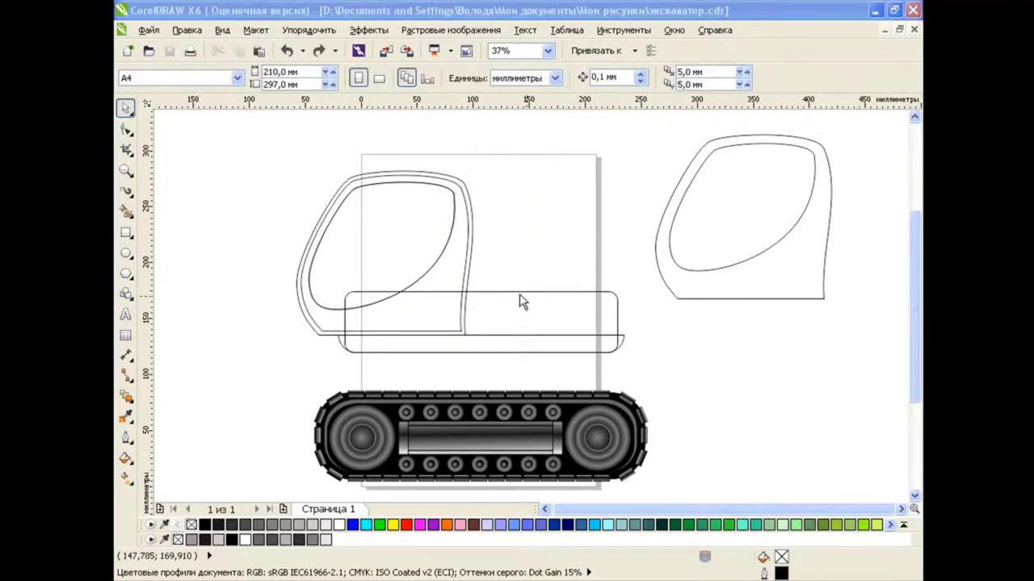
Sketch a freehand seat outline inside the cab window, undoing a trial node deletion.
left_click(125, 191)
left_click(170, 192)
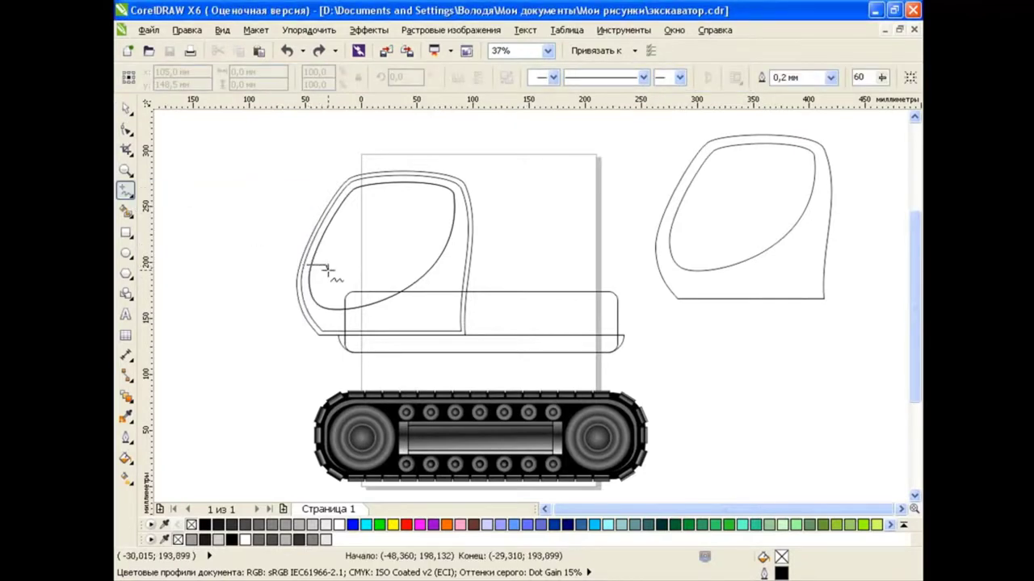
mouse_move(328, 270)
left_mouse_down()
mouse_move(370, 293)
mouse_move(380, 271)
mouse_move(408, 263)
mouse_move(416, 203)
mouse_move(426, 247)
mouse_move(446, 263)
left_mouse_up()
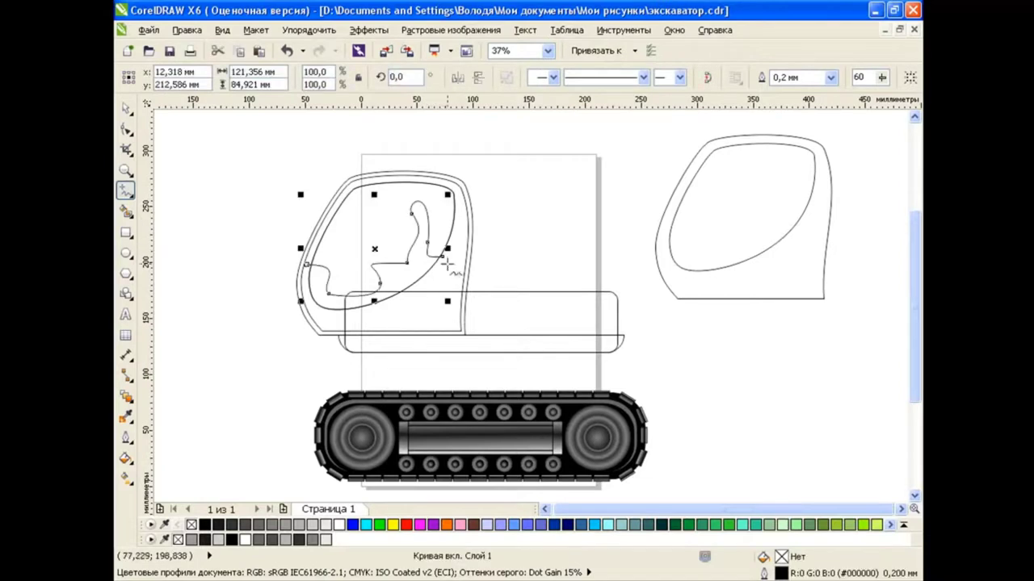
key("F10")
left_click_drag(399, 194, 444, 258)
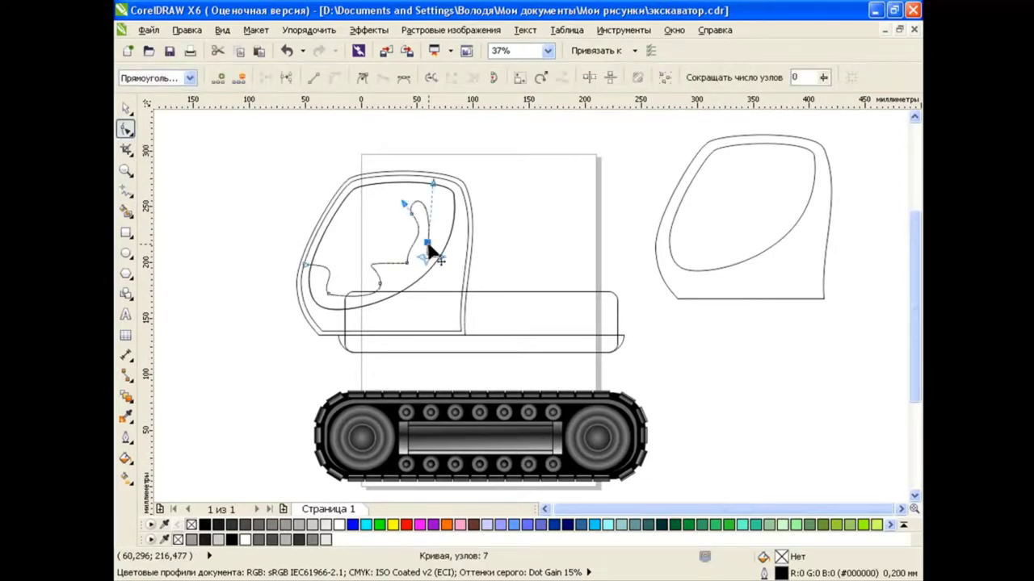
key("Delete")
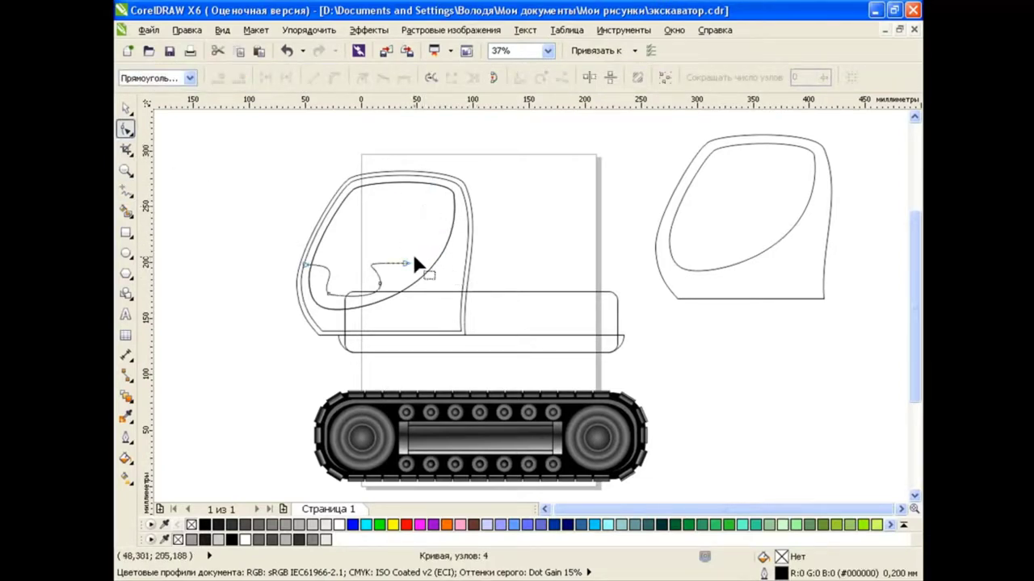
key("ctrl+z")
Reshape the seat's upper loop and back curve with the Shape tool.
left_click_drag(436, 259, 476, 196)
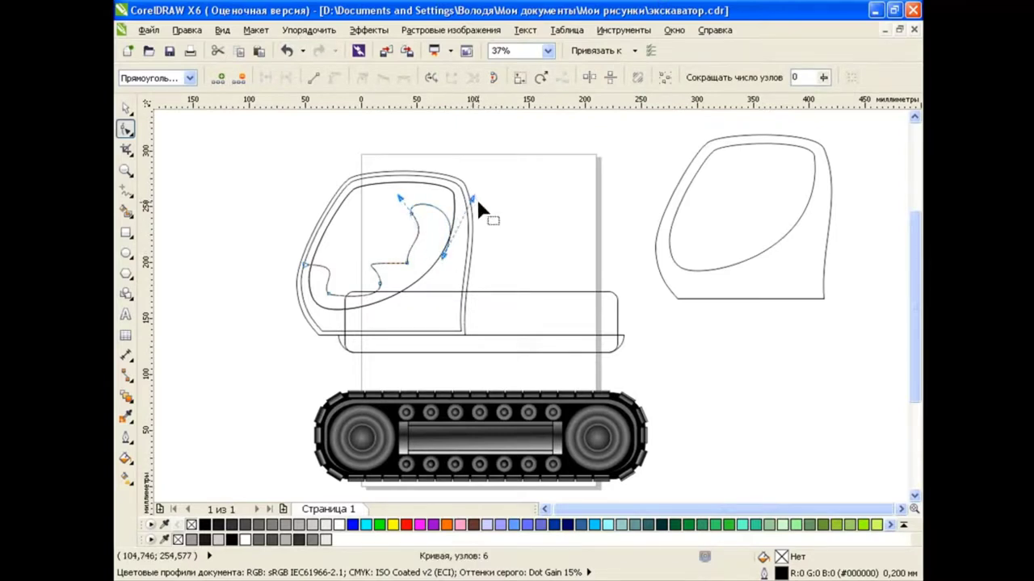
mouse_move(410, 213)
left_mouse_down()
mouse_move(418, 209)
mouse_move(420, 252)
left_mouse_up()
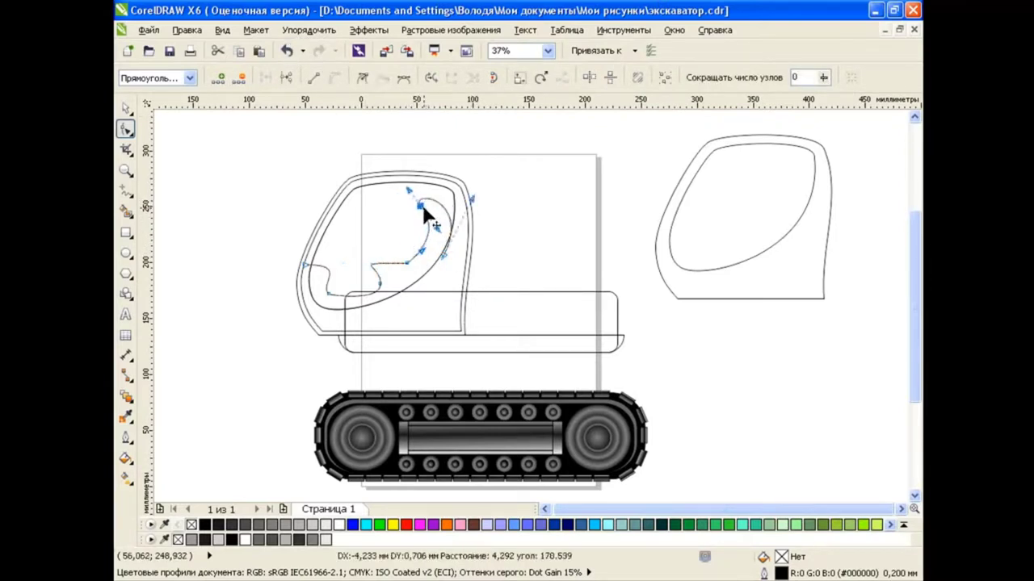
left_click_drag(422, 203, 403, 263)
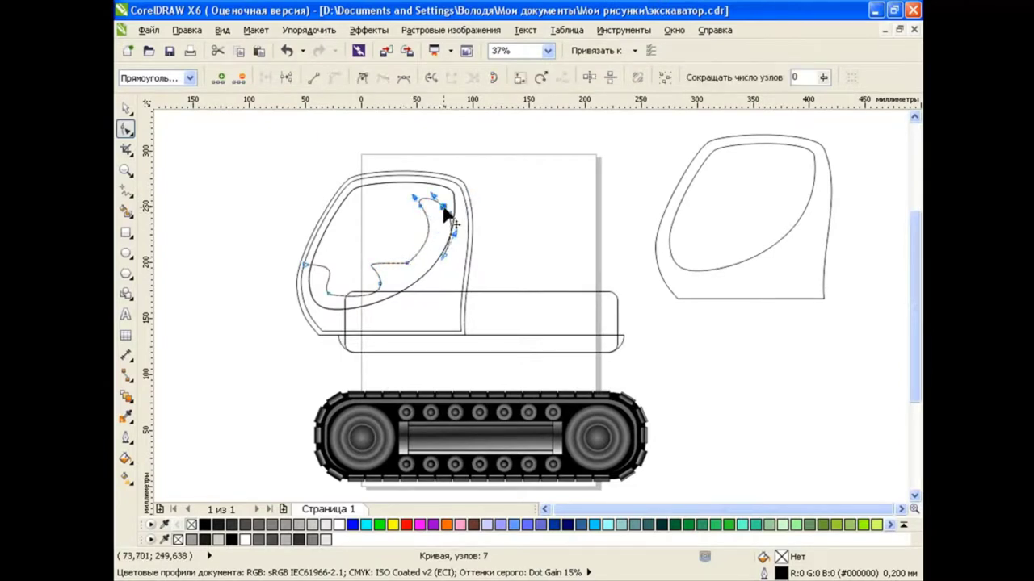
mouse_move(444, 199)
left_mouse_down()
mouse_move(418, 202)
mouse_move(456, 208)
left_mouse_up()
mouse_move(454, 250)
left_mouse_down()
mouse_move(434, 231)
mouse_move(434, 212)
left_mouse_up()
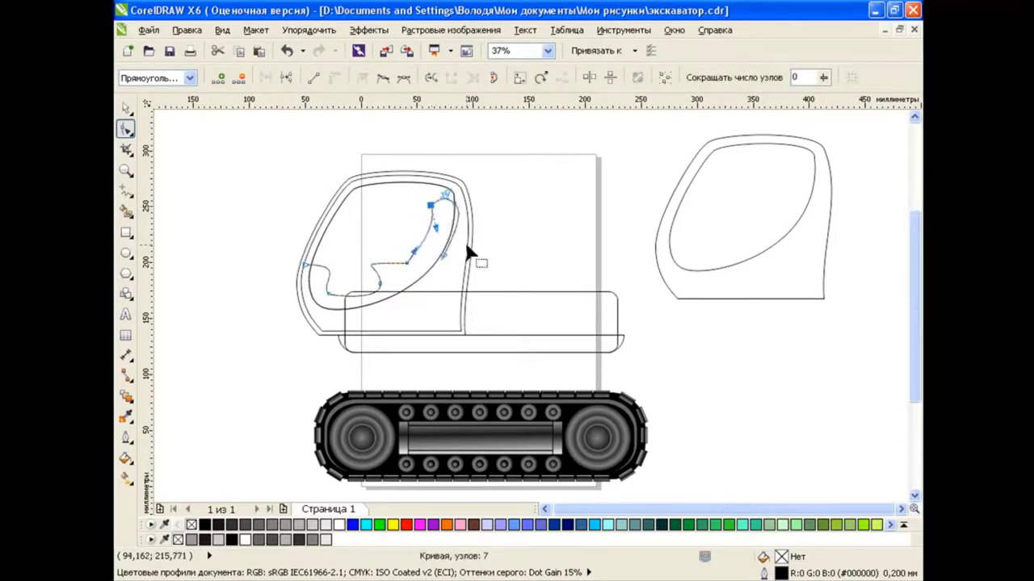
left_click_drag(424, 249, 420, 260)
Cut the platform's rounded rectangle, then undo to restore the grey-green seat and rectangle.
key("space")
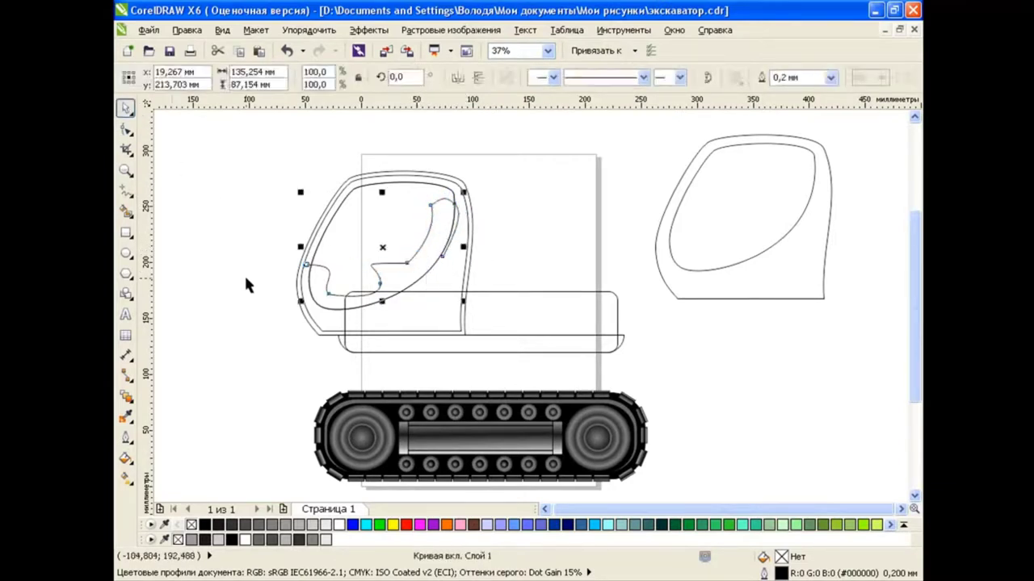
left_click(257, 299)
left_click(570, 319)
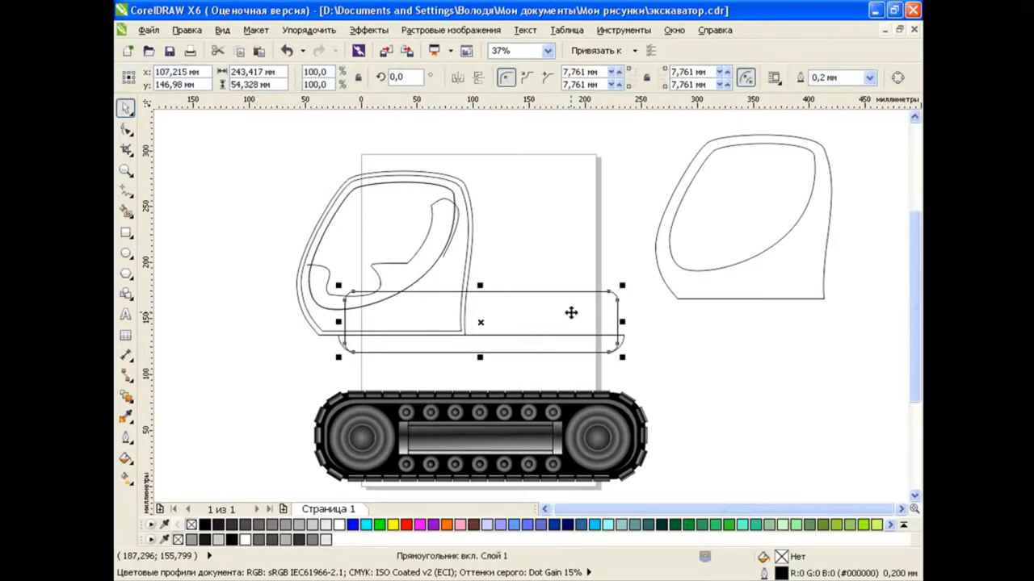
left_click(218, 52)
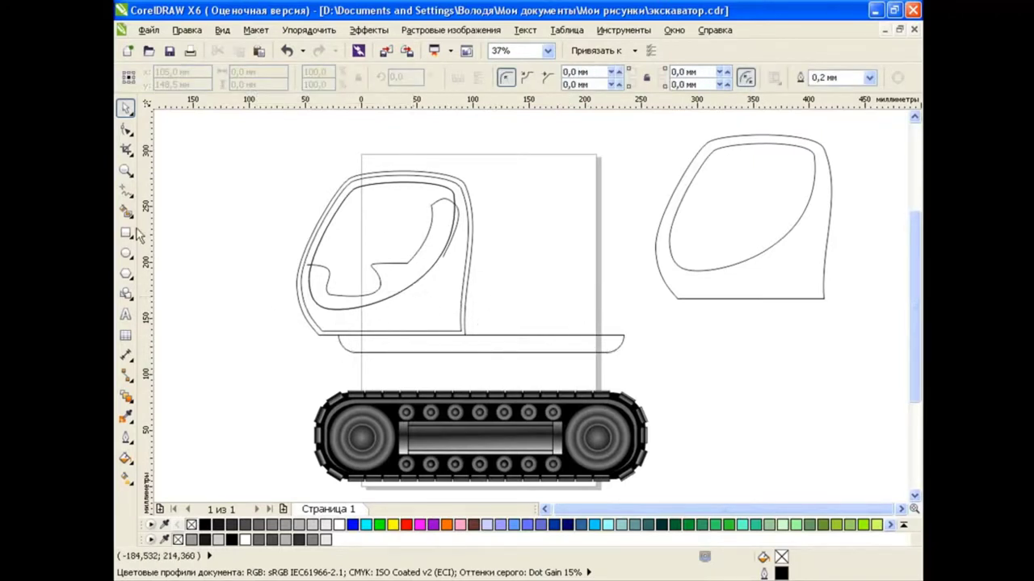
key("ctrl+z")
key("ctrl+z")
key("ctrl+z")
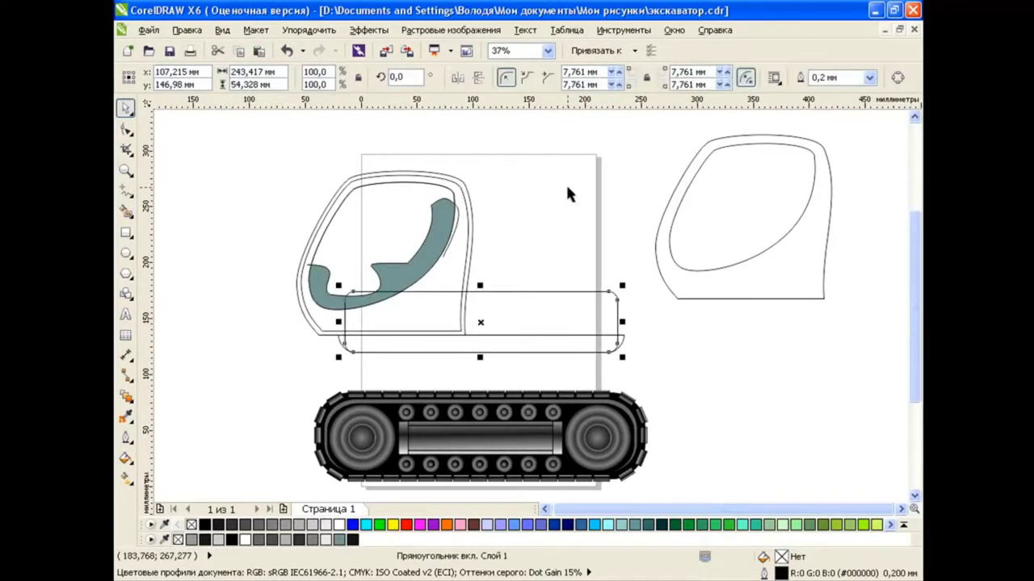
left_click(567, 194)
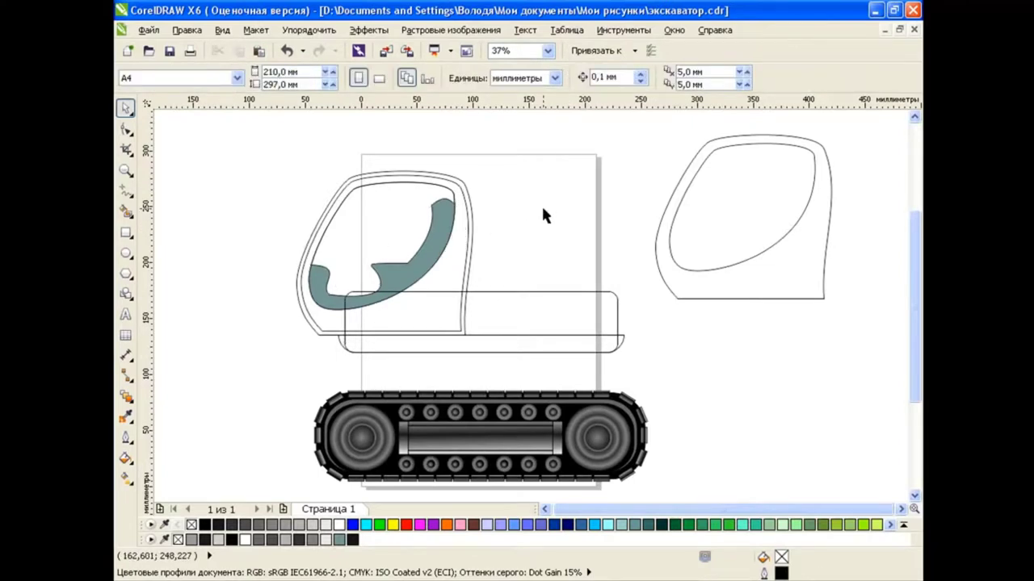
Draw a tall thin stick topped by a small circle and combine them into one lever.
left_click(125, 231)
left_click_drag(196, 223, 207, 348)
left_click(126, 253)
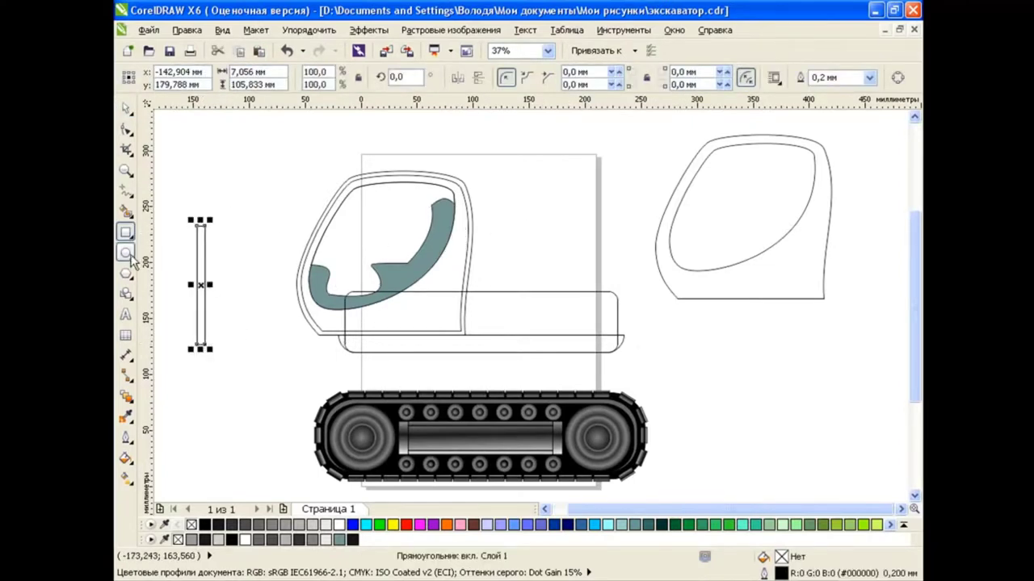
left_click_drag(189, 209, 213, 231)
left_click(125, 107)
left_click_drag(155, 186, 245, 365)
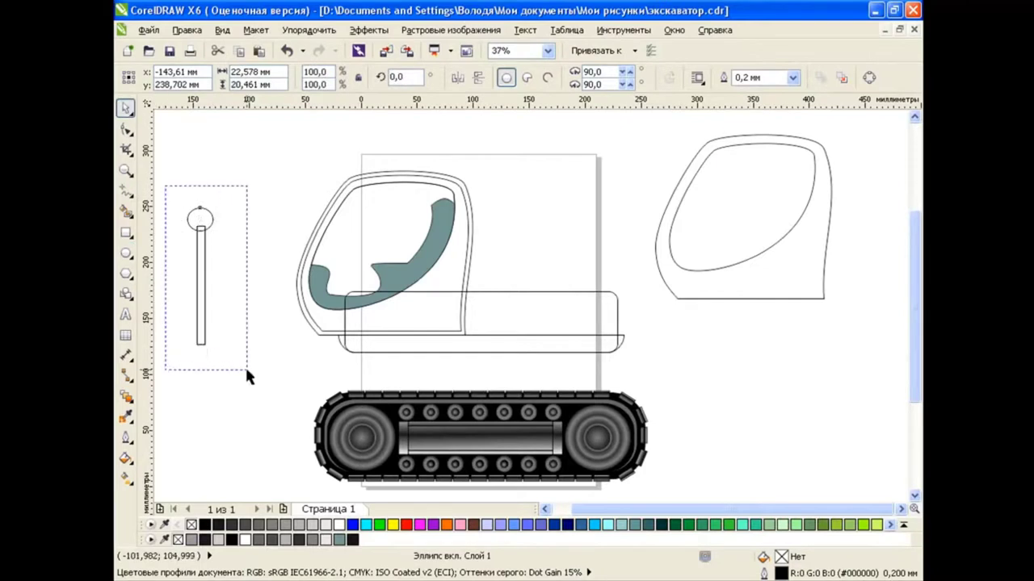
left_click(601, 77)
Rotate the lever to 305.9°, scale it to 27.6% and position the levers inside the cab.
left_click(202, 277)
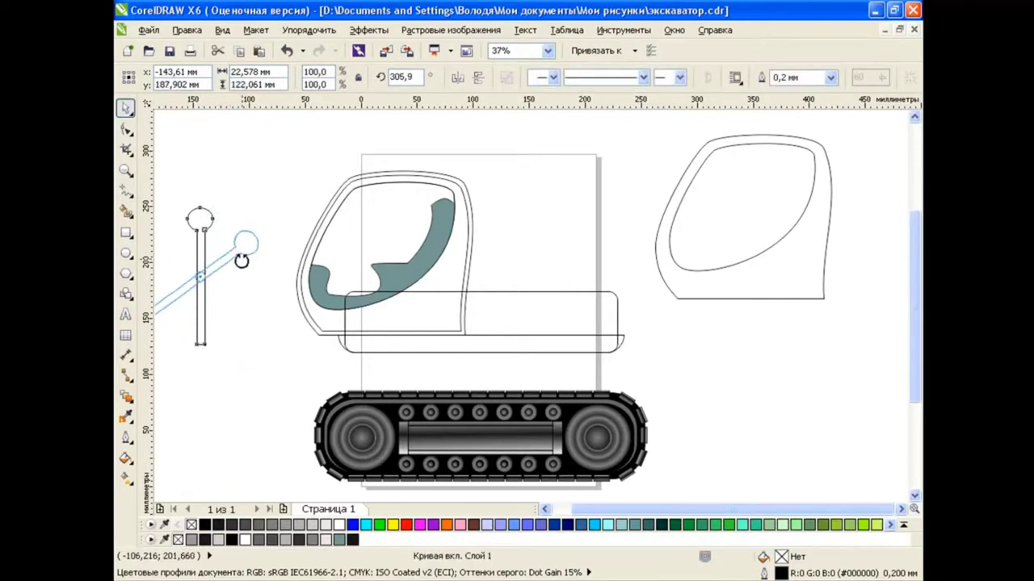
left_click_drag(218, 207, 228, 253)
mouse_move(238, 295)
left_mouse_down()
mouse_move(172, 237)
mouse_move(355, 255)
left_mouse_up()
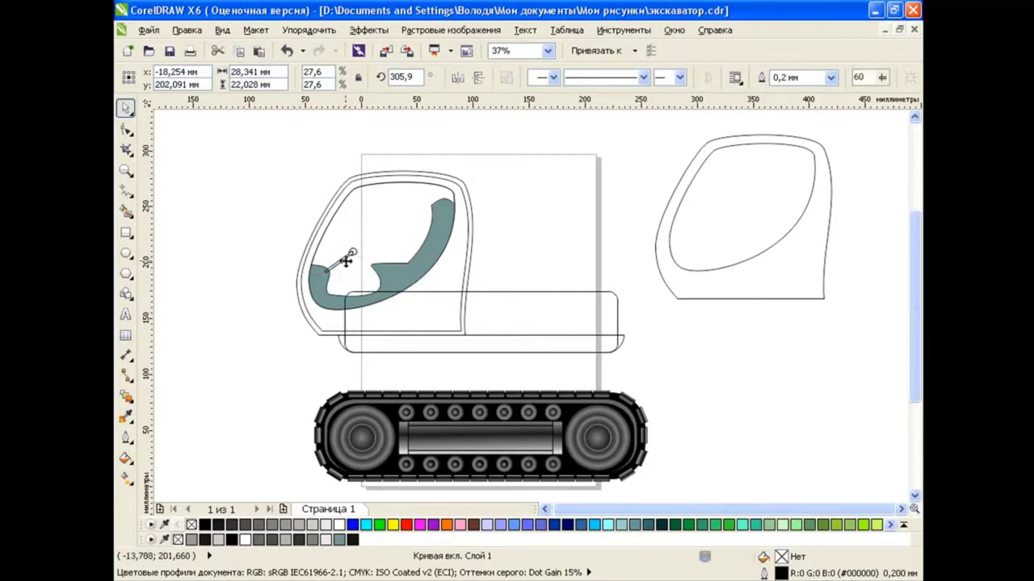
key("Escape")
left_click(347, 257)
left_click(273, 271)
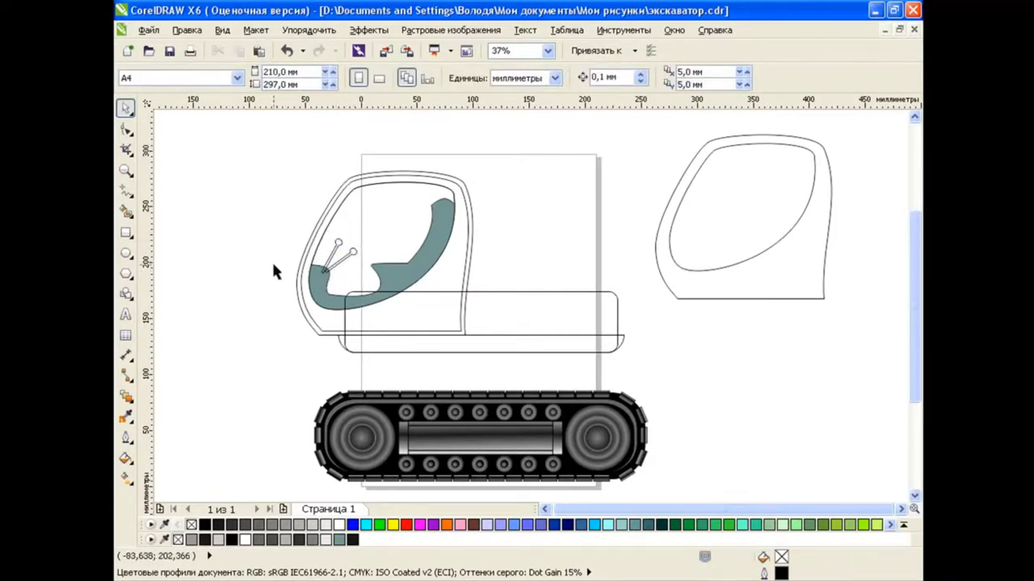
left_click(355, 255)
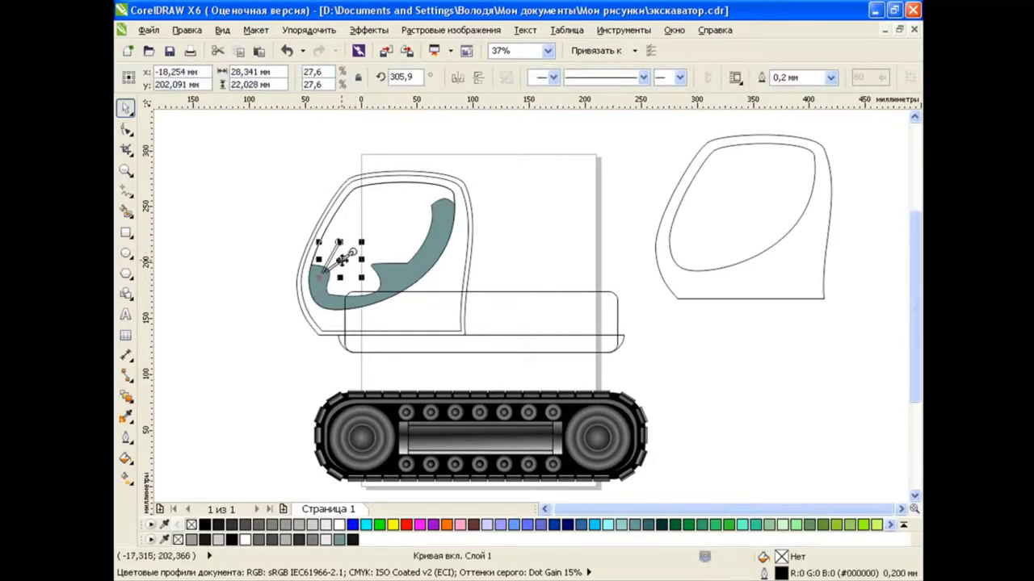
left_click(354, 275)
left_click(337, 284)
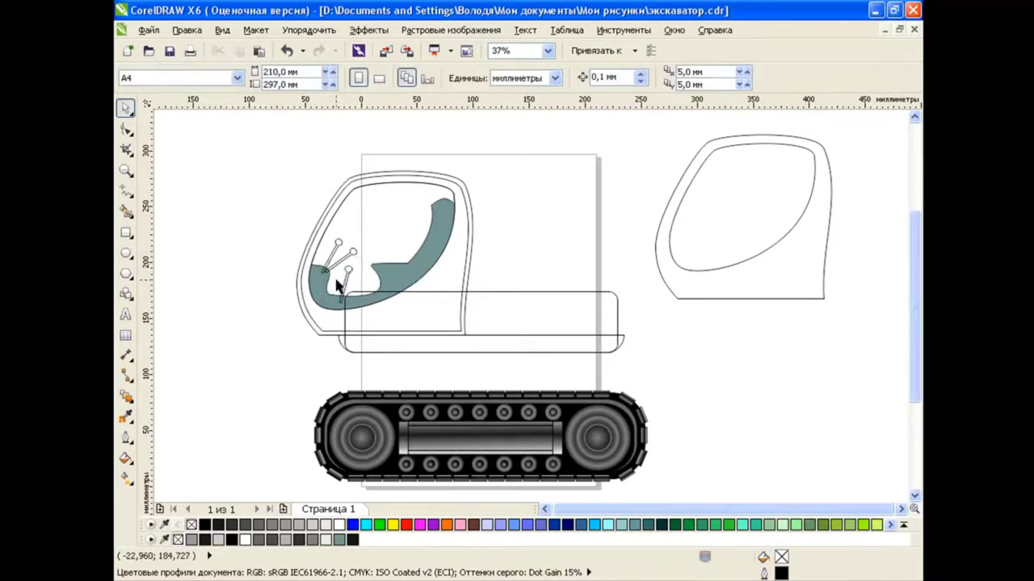
left_click(352, 272)
left_click(277, 280)
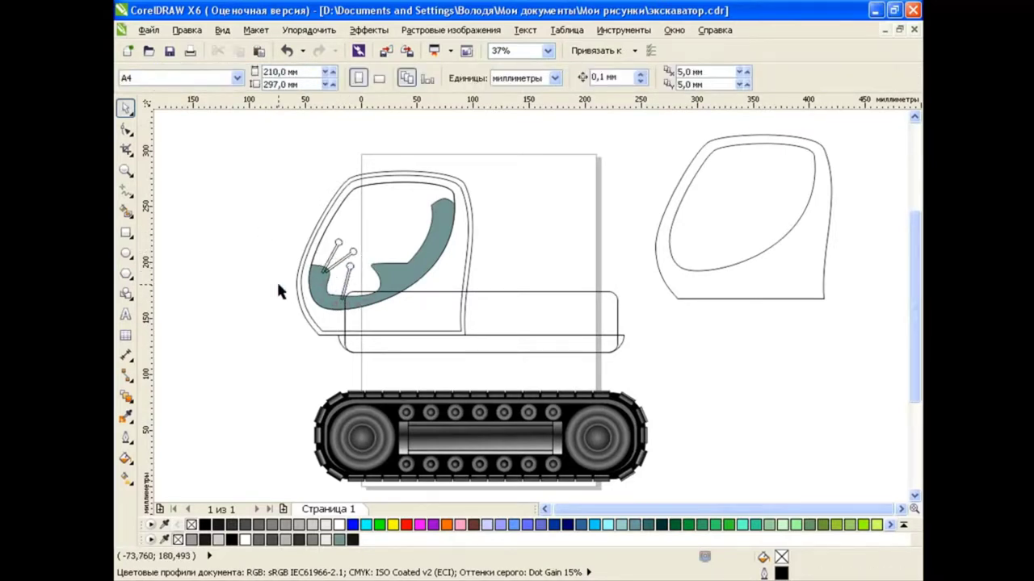
Move the window shape over and snap it onto the cab outline.
left_click(361, 276)
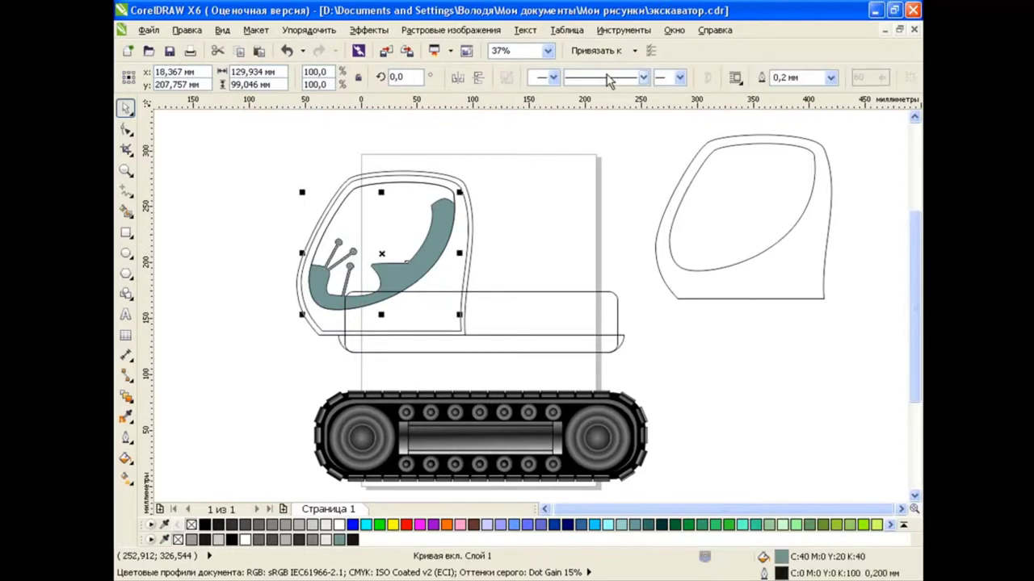
left_click(232, 241)
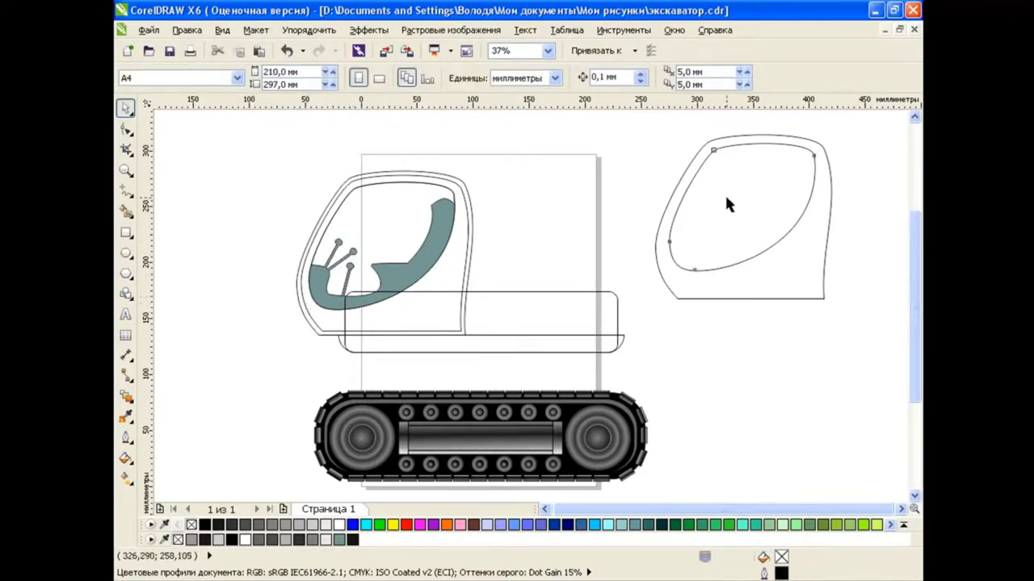
left_click_drag(729, 203, 581, 202)
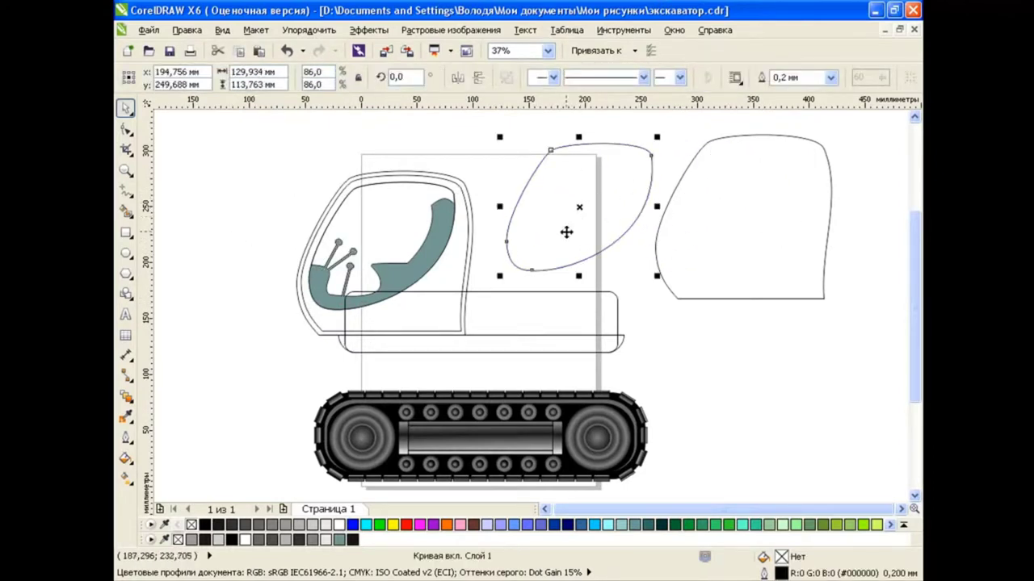
left_click_drag(509, 245, 313, 283)
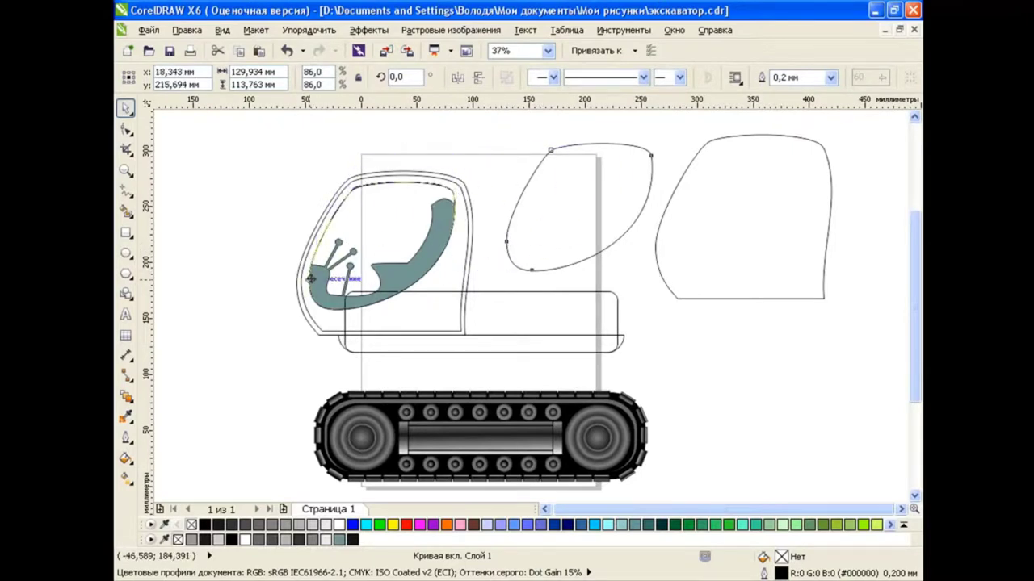
Set a custom 90° fountain fill ending in black, with light grey stops at 62% and 76%.
left_click(126, 458)
left_click(174, 473)
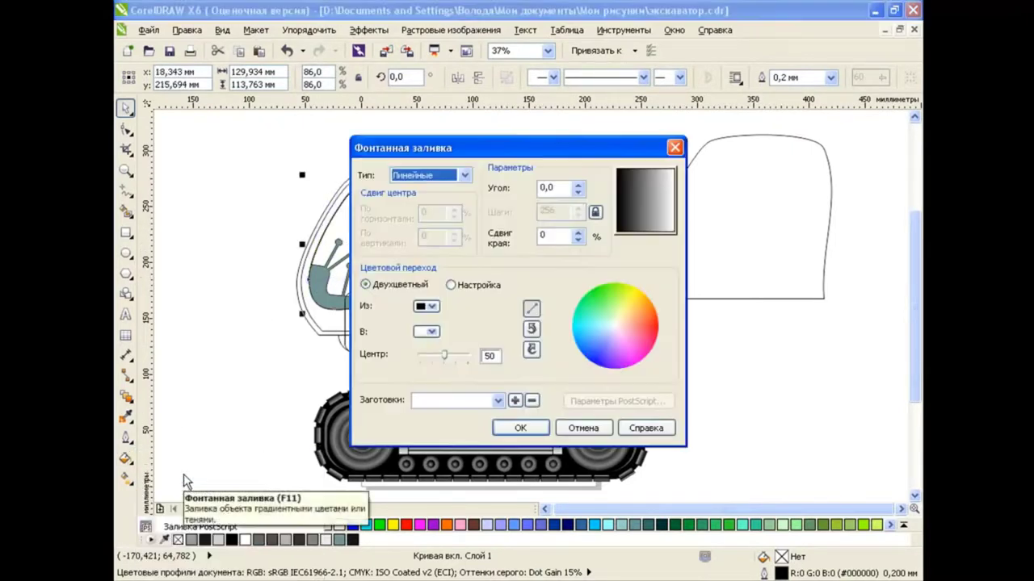
left_click(451, 285)
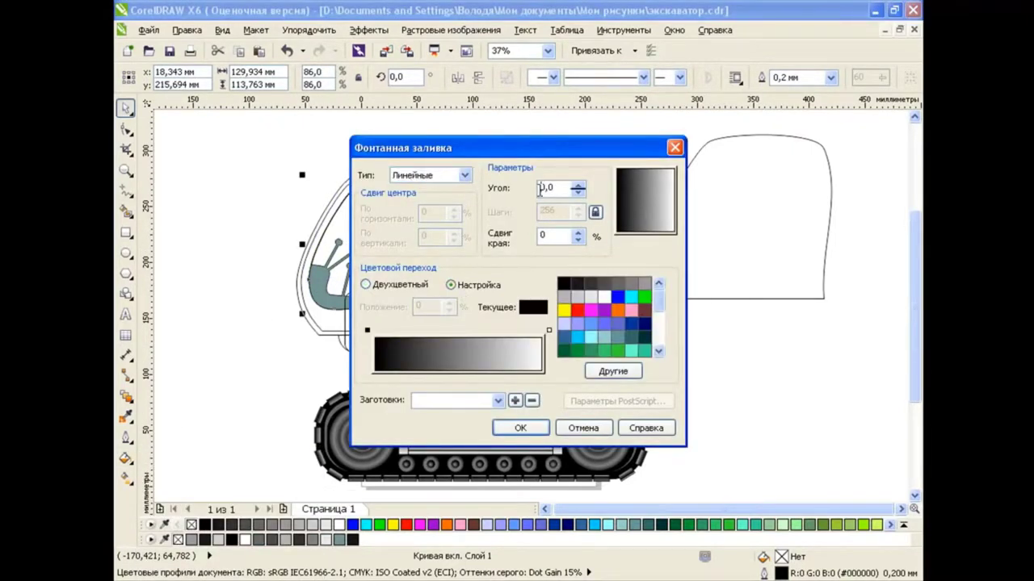
left_click(540, 188)
type("9")
left_click_drag(564, 188, 535, 197)
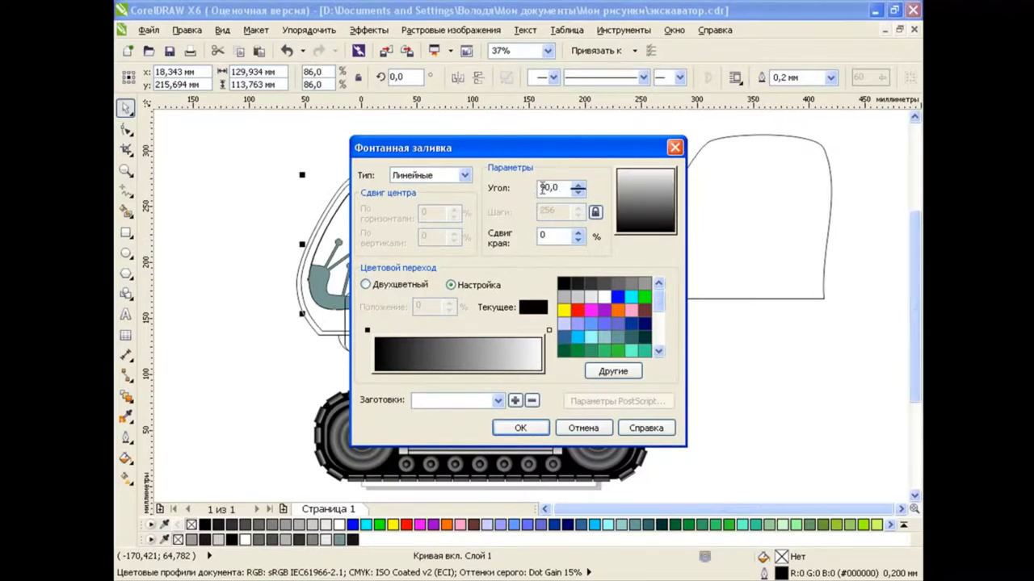
left_click(549, 330)
left_click(562, 282)
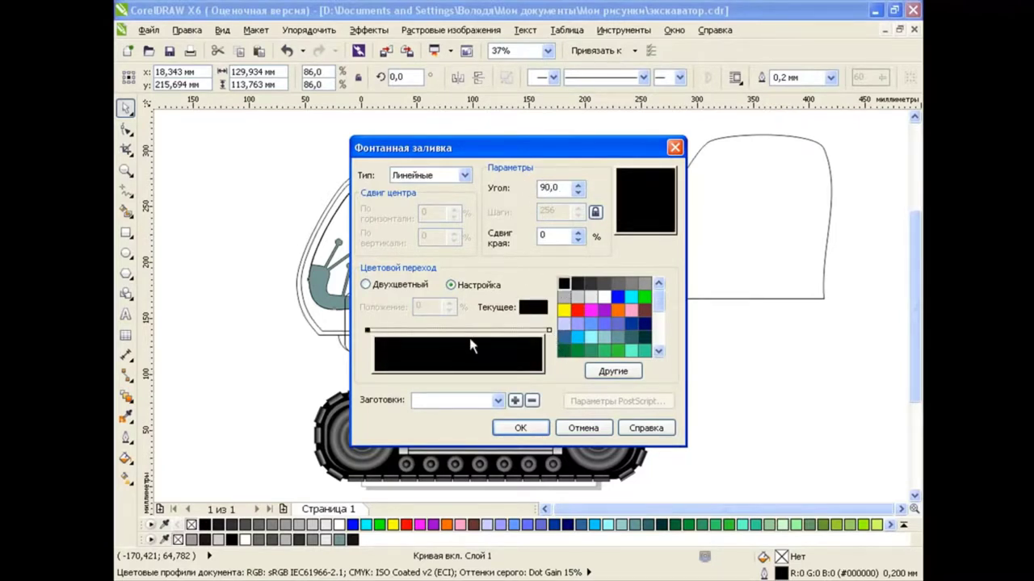
double_click(478, 330)
left_click(576, 297)
double_click(502, 330)
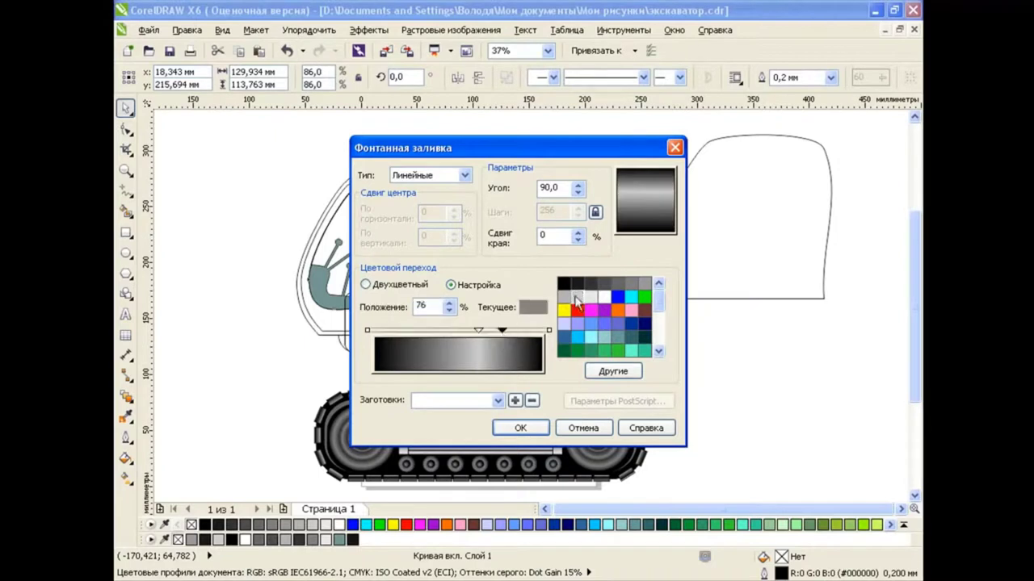
Apply the gradient fill to the window and bring it to the front.
left_click(534, 424)
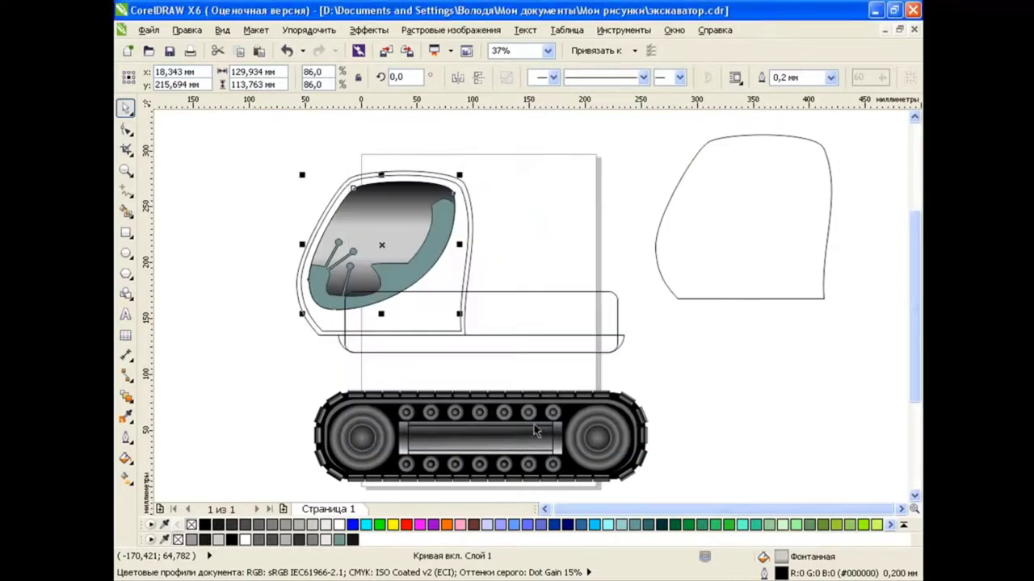
key("shift+Page_Up")
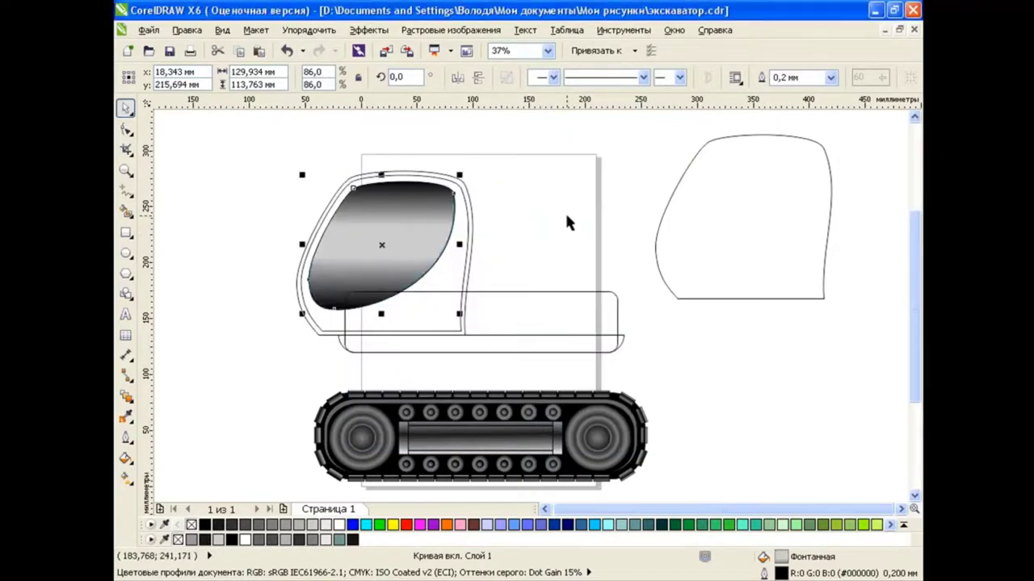
left_click(125, 477)
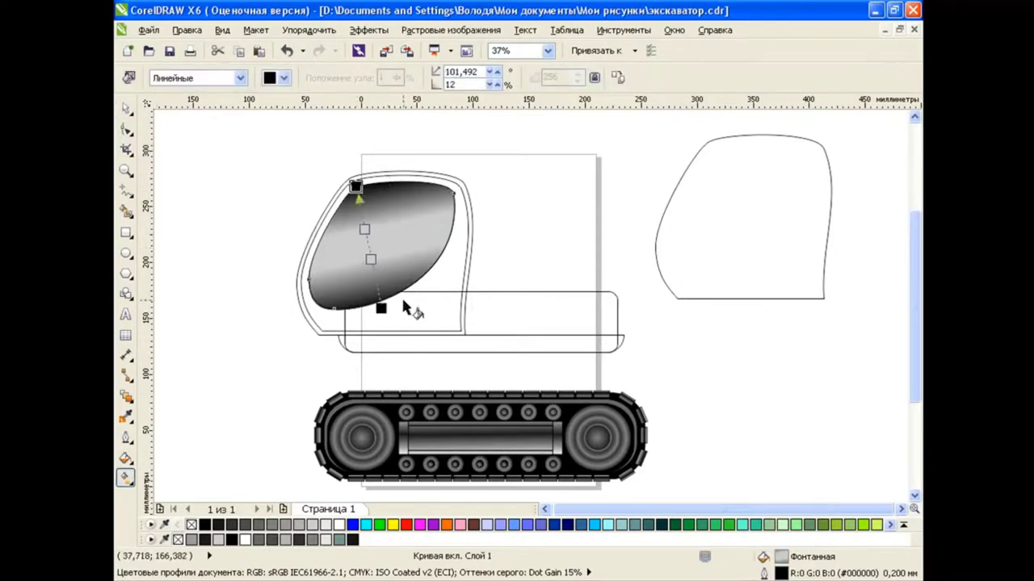
left_click(125, 396)
left_click(165, 496)
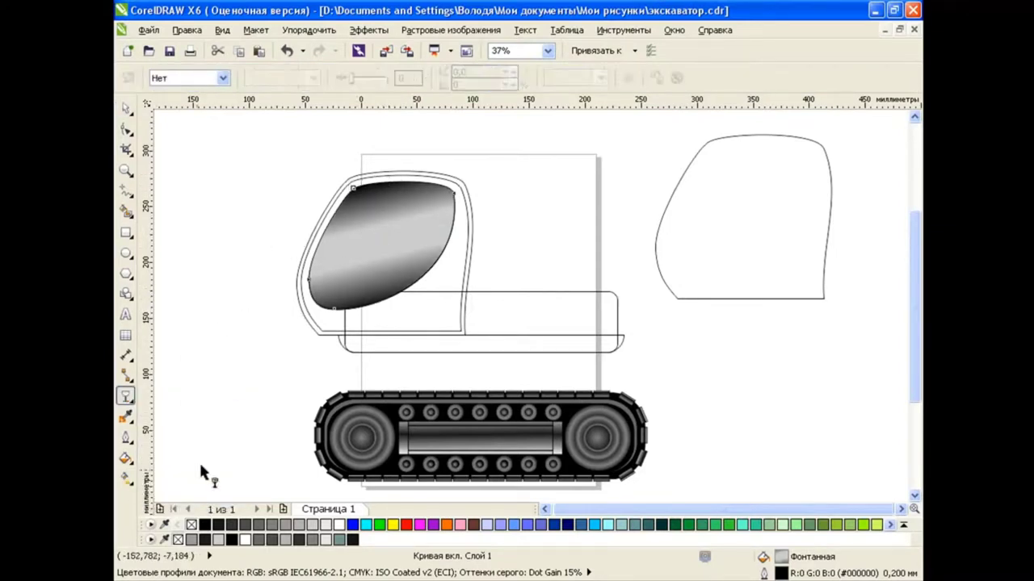
Give the window uniform transparency of 75.
left_click(222, 78)
left_click(171, 102)
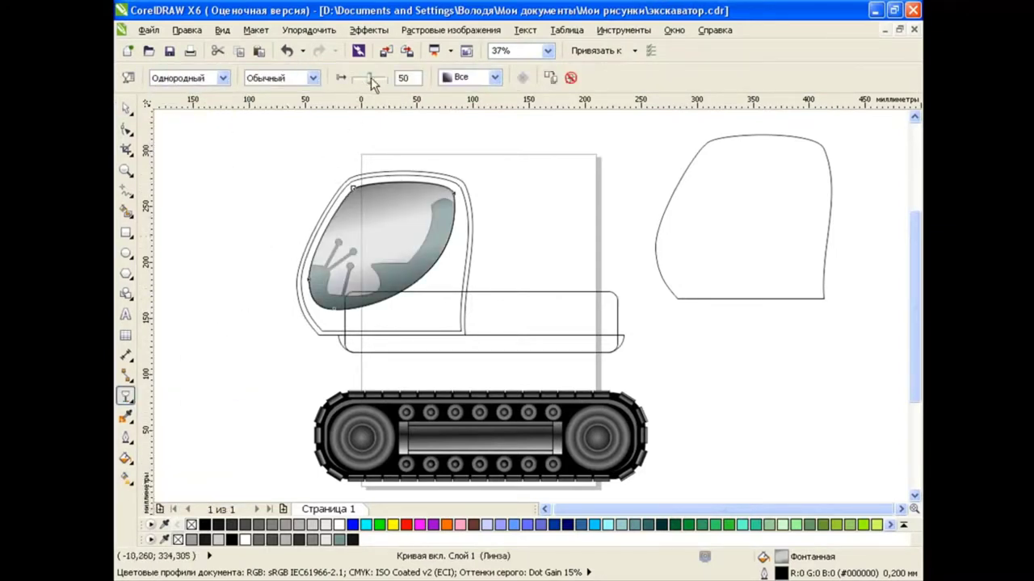
left_click_drag(371, 80, 373, 81)
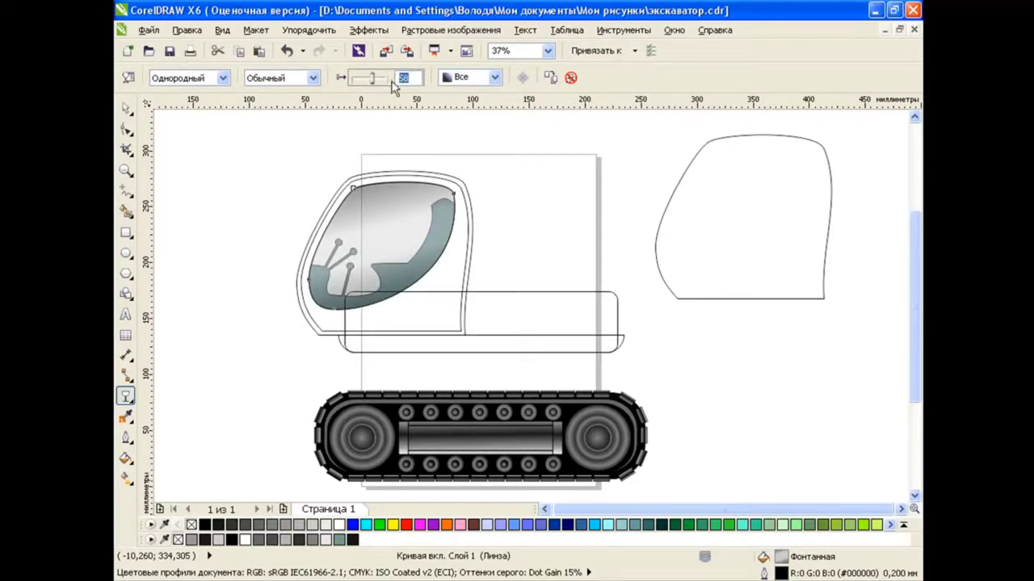
type("75")
key("Return")
left_click_drag(412, 78, 398, 77)
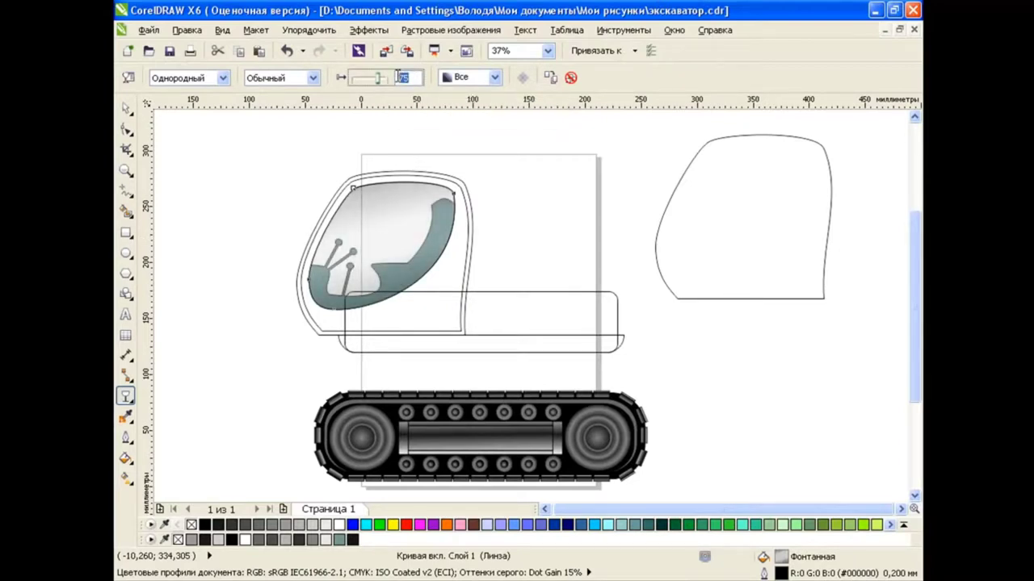
left_click(126, 107)
left_click(211, 271)
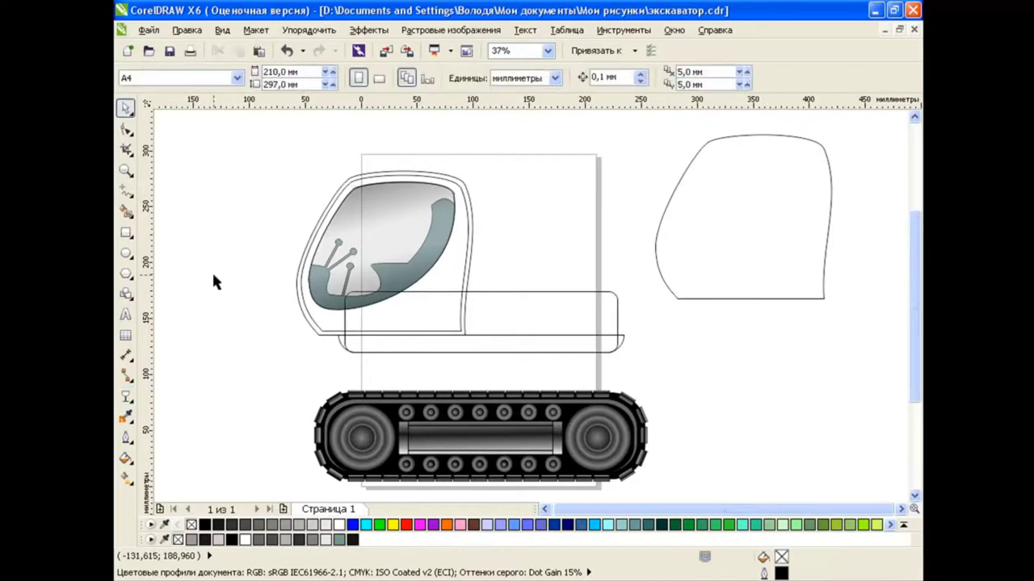
Open the Object Manager and darken the window glass fill to dark grey #4D4D4D.
left_click(623, 30)
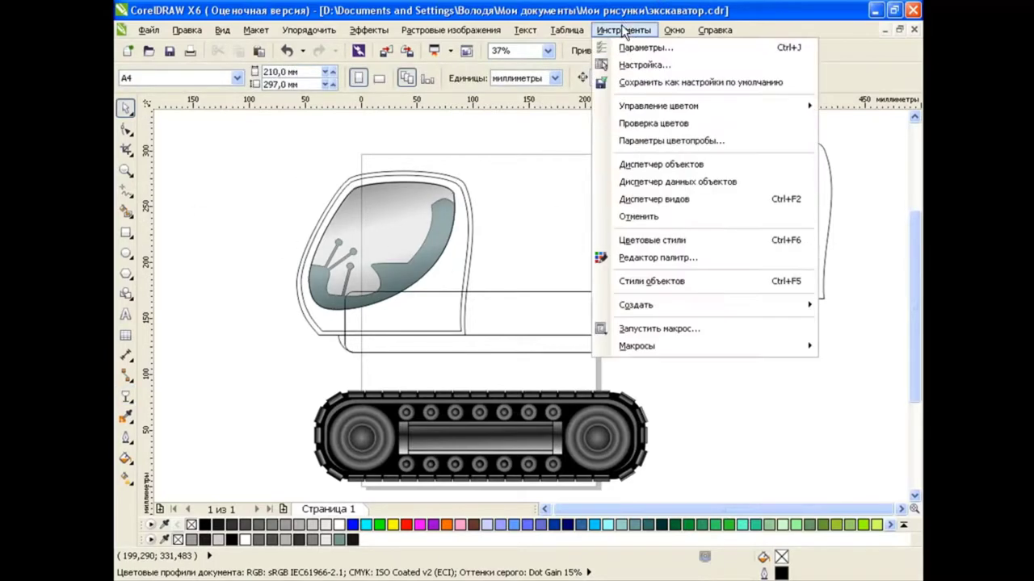
left_click(670, 170)
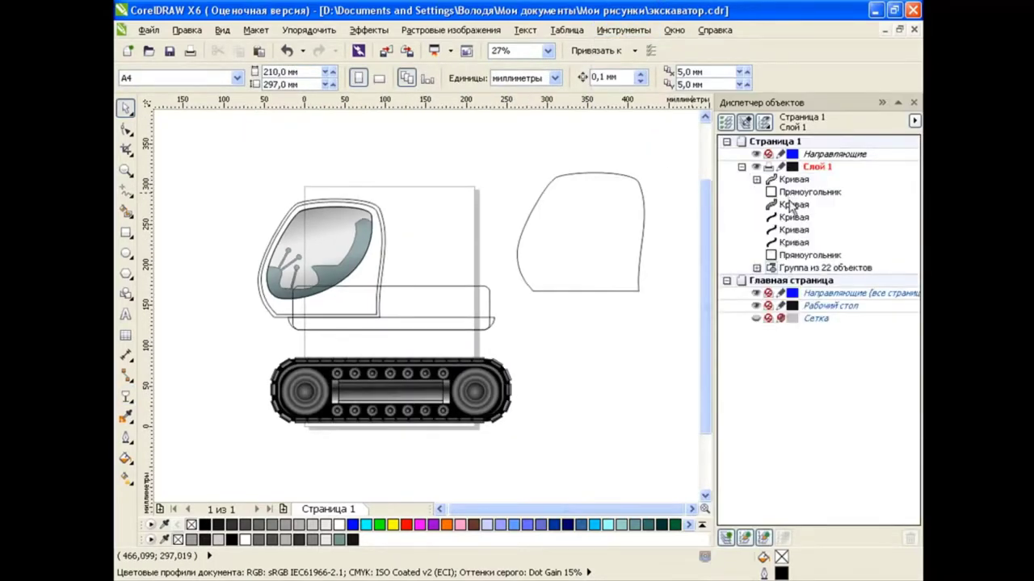
left_click(790, 206)
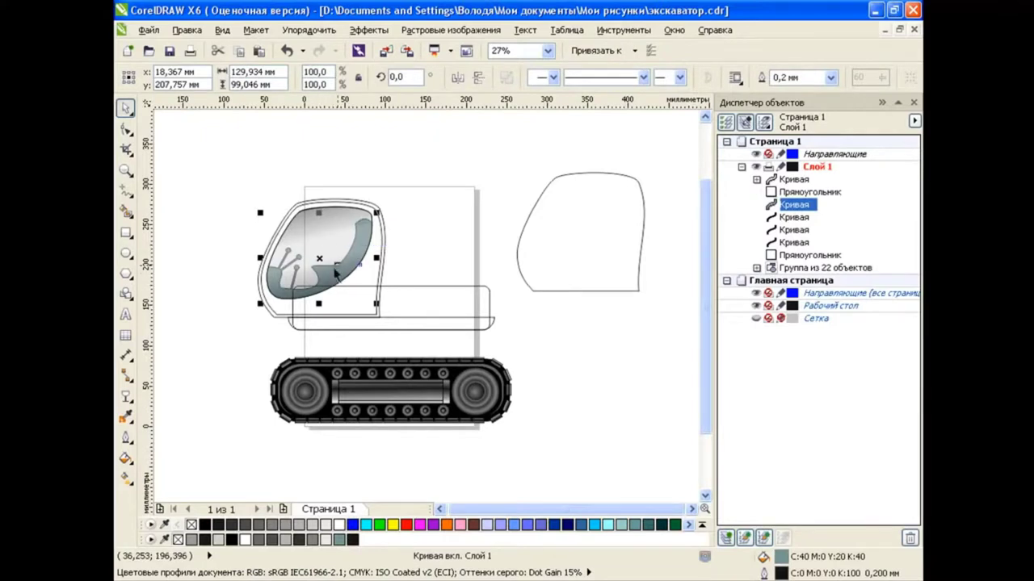
left_click(480, 208)
left_click(363, 243)
left_click(433, 217)
left_click(452, 211)
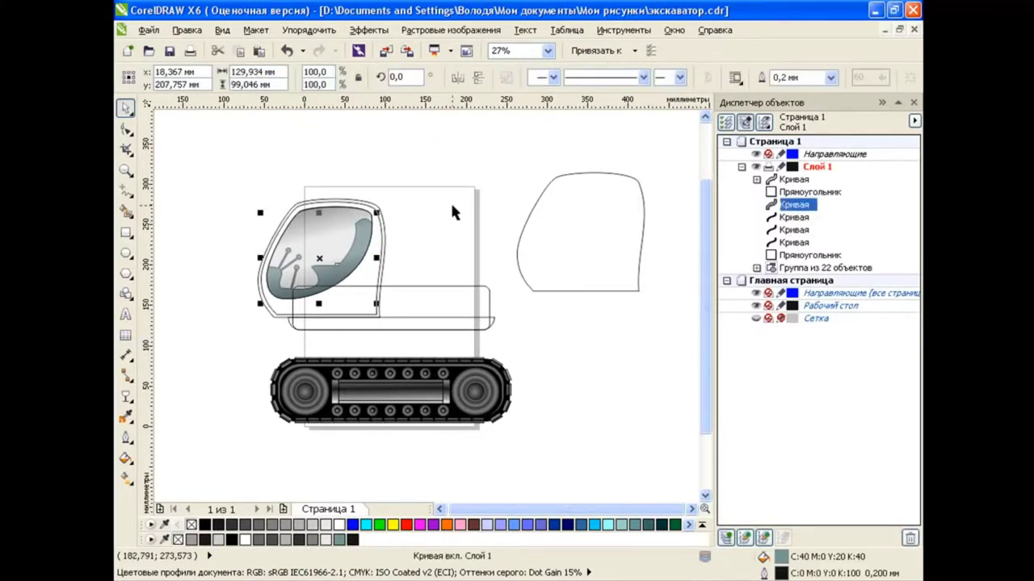
left_click_drag(317, 259, 440, 202)
left_click(286, 50)
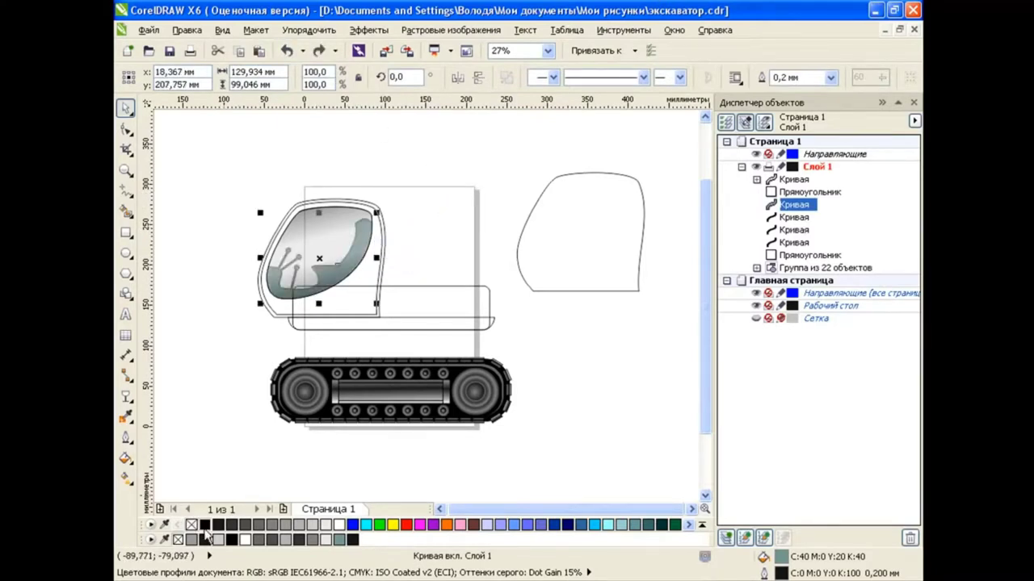
left_click(206, 527)
left_click(244, 527)
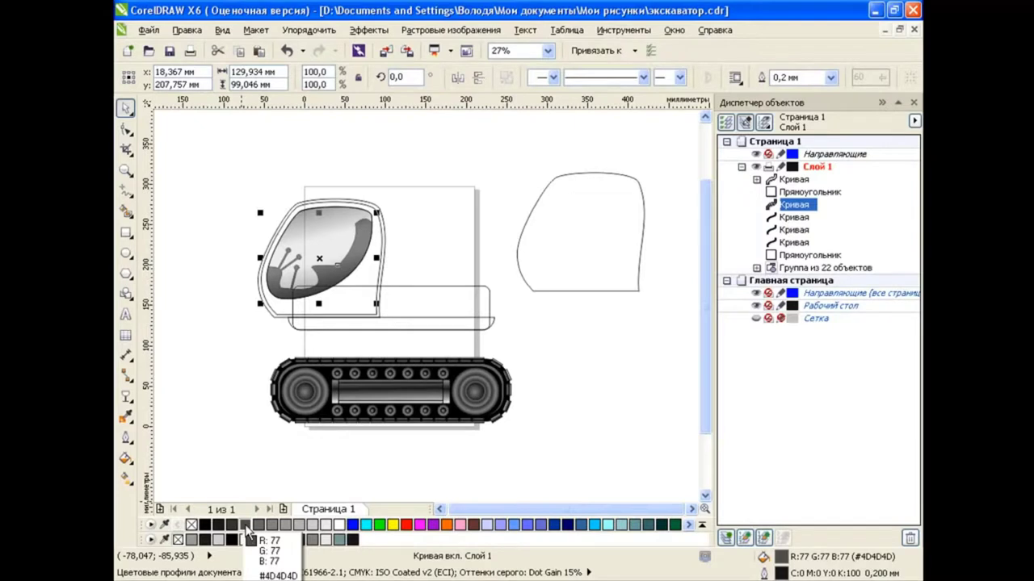
left_click(217, 338)
Fill the outer cab outline dark grey and the inner cab body black.
scroll(305, 273, "up", 2)
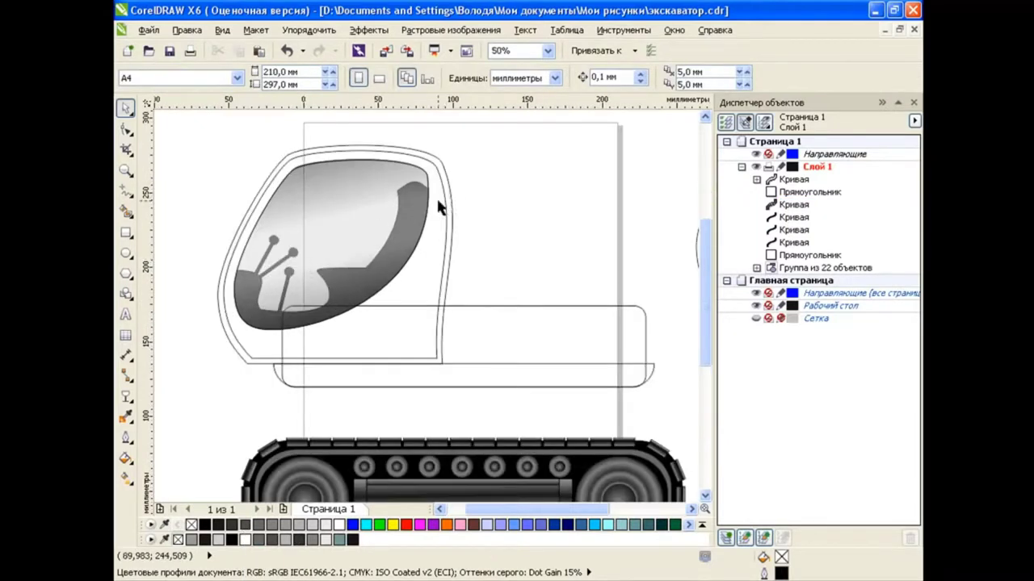
left_click(449, 189)
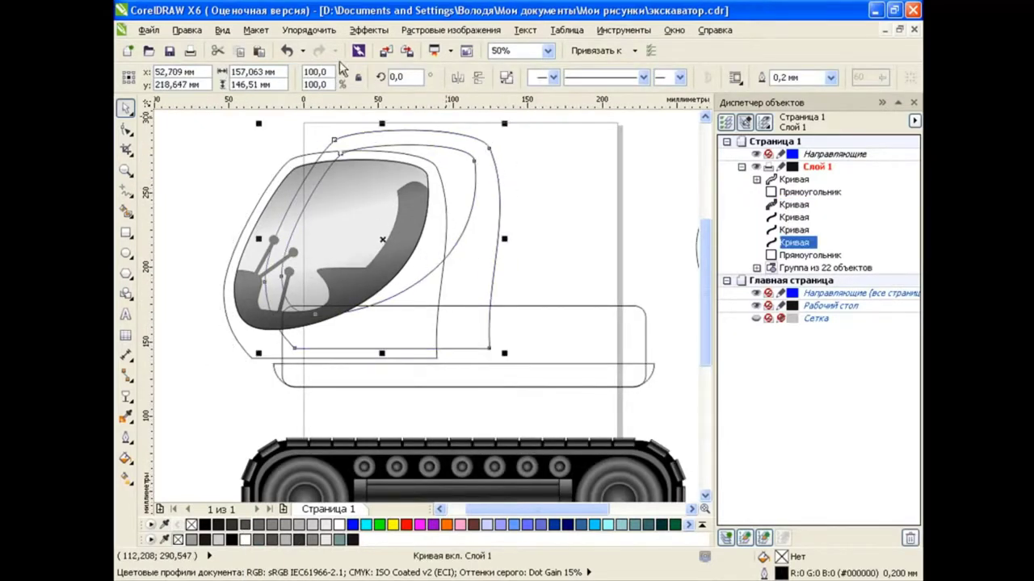
left_click_drag(449, 189, 505, 196)
key("ctrl+z")
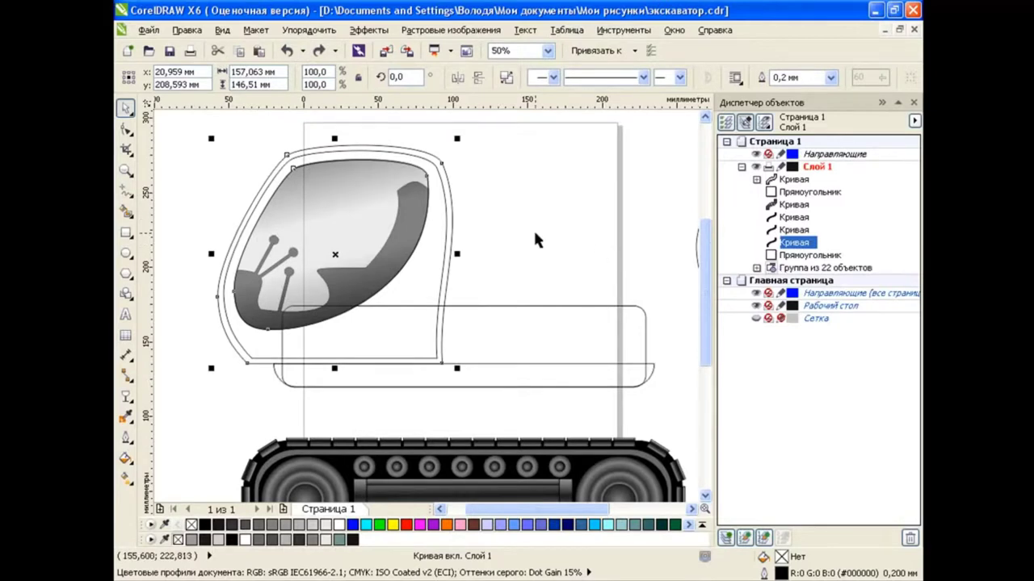
left_click(242, 531)
left_click(479, 240)
left_click(794, 217)
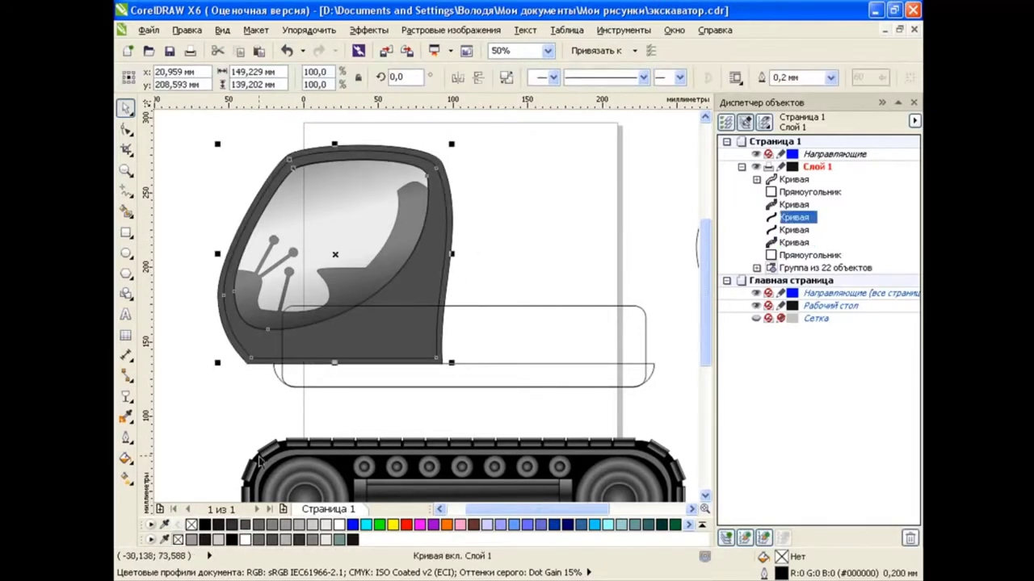
left_click(206, 525)
left_click(545, 239)
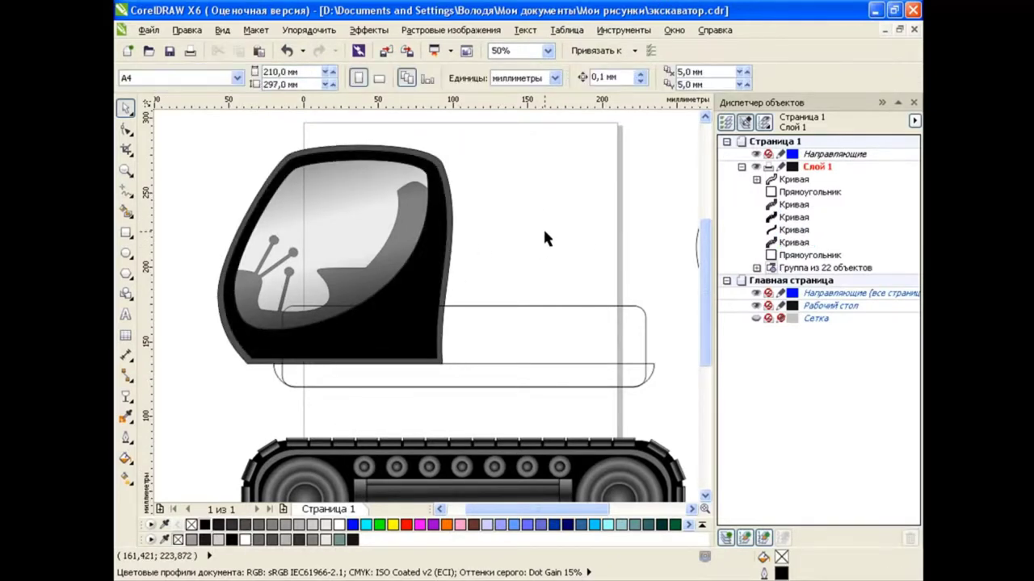
Draw a thin vertical door pillar and give it a fountain fill with a grey stop at 65%.
left_click(126, 232)
left_click_drag(385, 159, 392, 360)
scroll(377, 227, "up", 1)
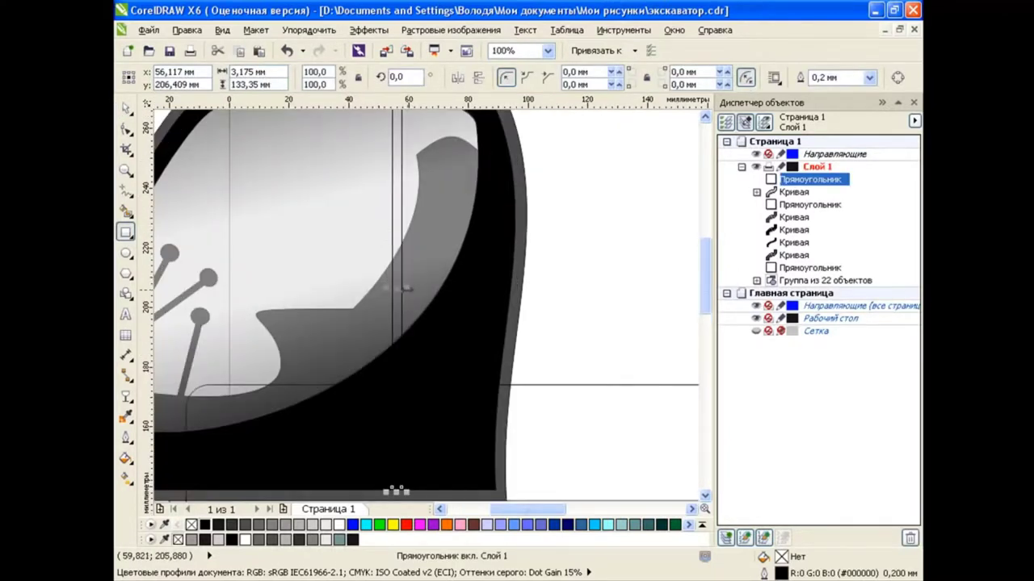
left_click(126, 457)
left_click(166, 476)
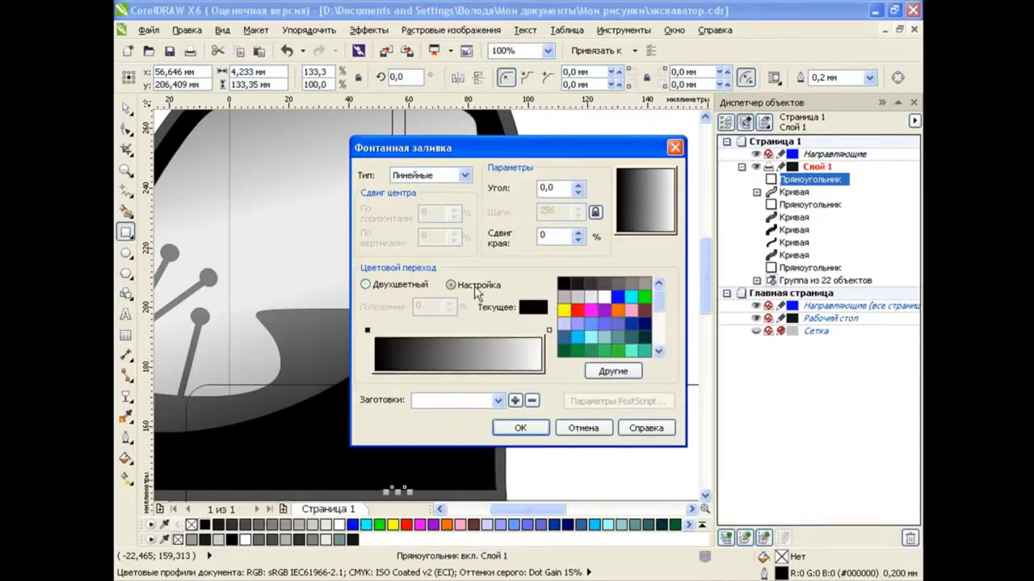
double_click(483, 331)
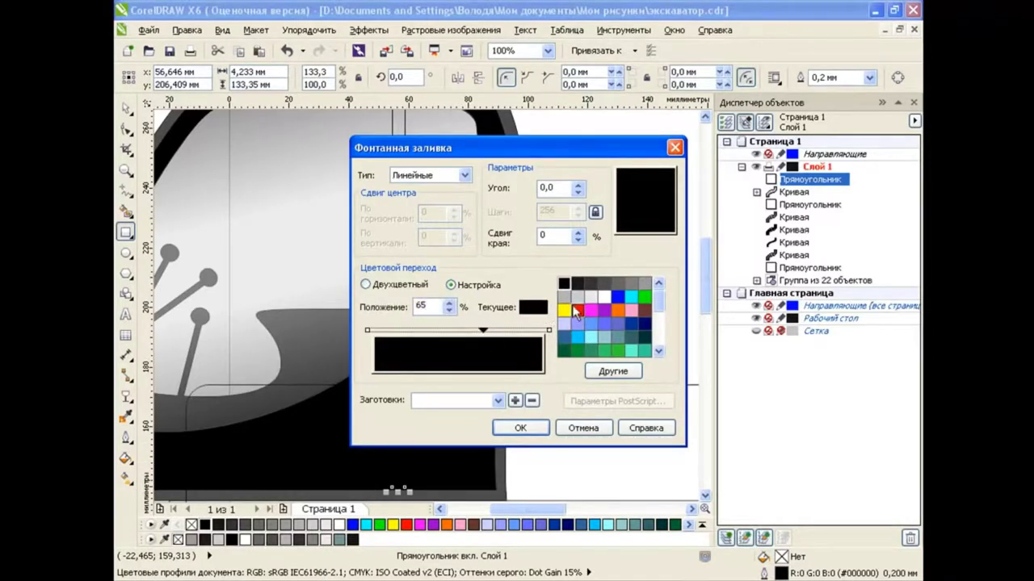
left_click(573, 305)
left_click(520, 428)
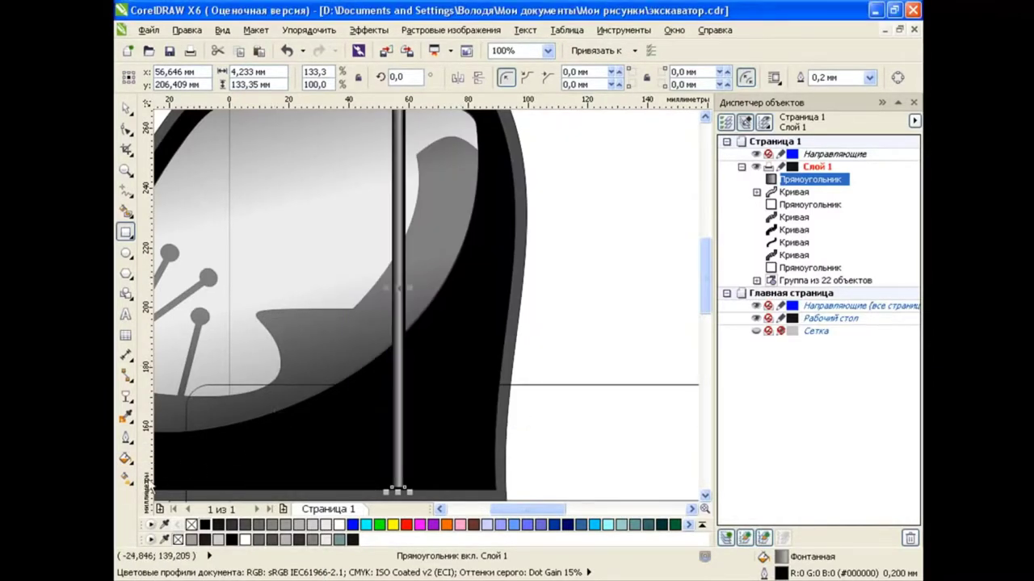
Set the pillar gradient angle to 0 and its edge padding to 19.
key("g")
scroll(412, 296, "up", 2)
left_click_drag(393, 281, 389, 281)
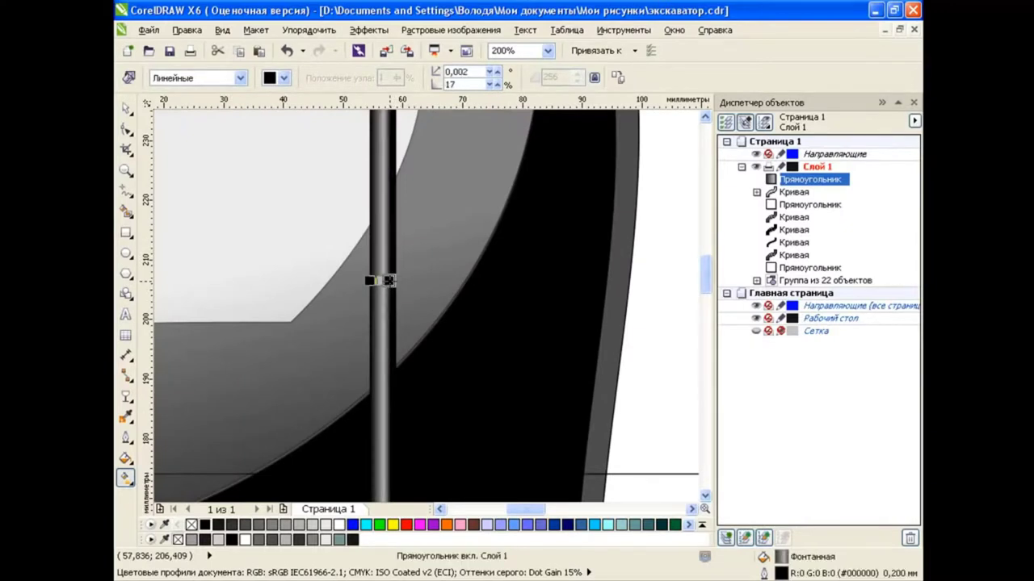
type("0")
key("Return")
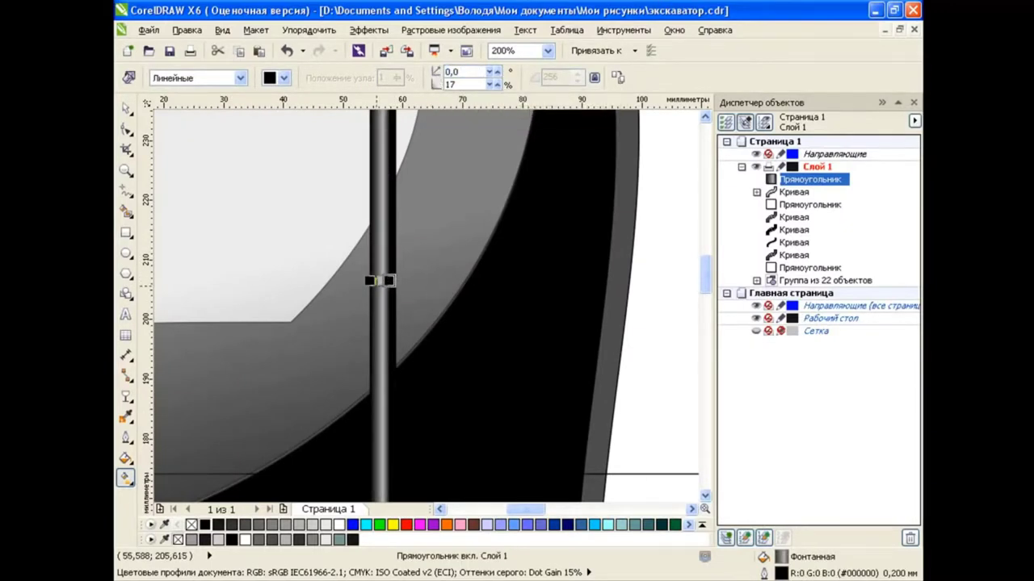
left_click_drag(388, 281, 386, 280)
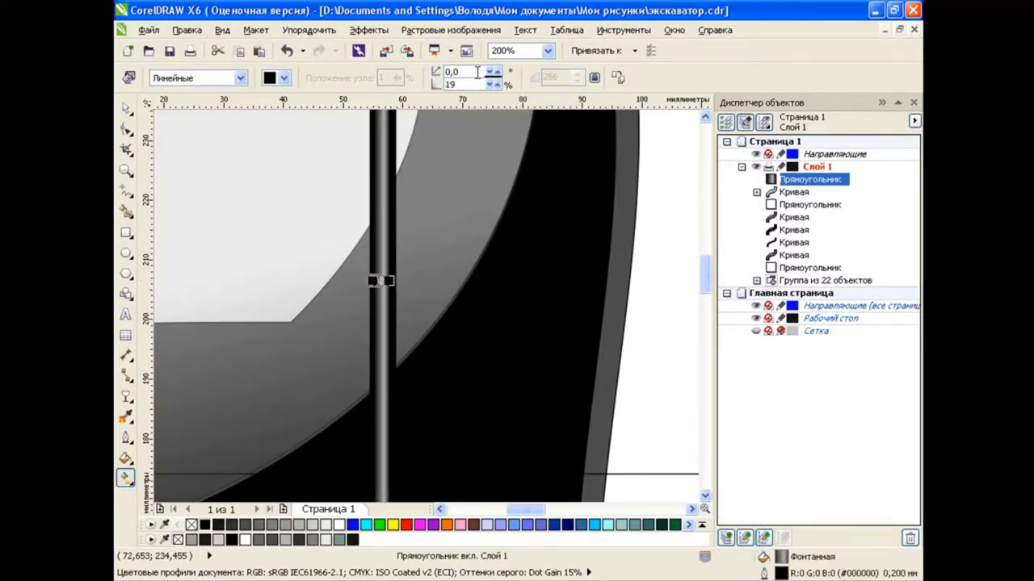
left_click(125, 108)
scroll(473, 277, "down", 1)
key("Escape")
scroll(381, 237, "down", 1)
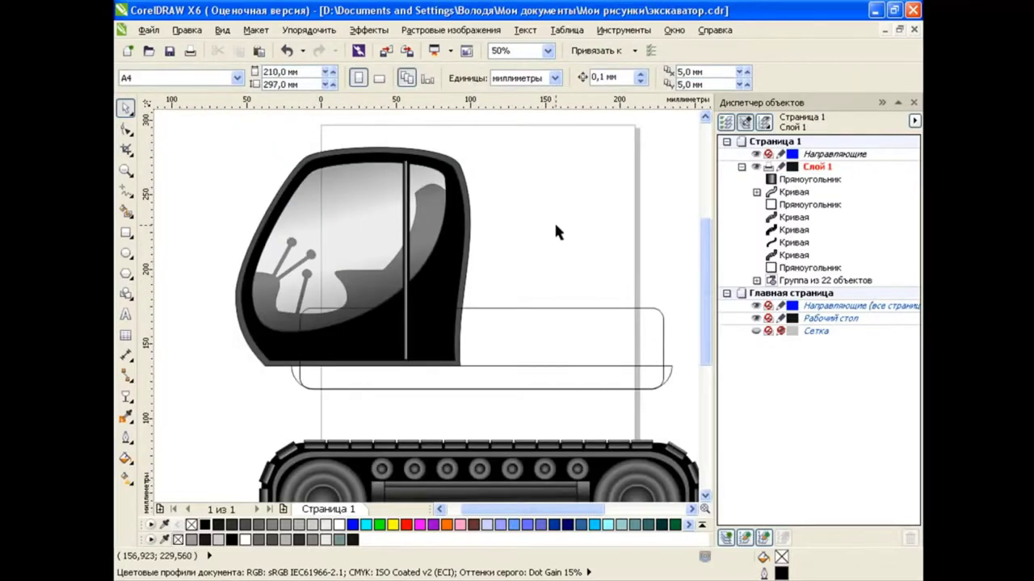
scroll(428, 238, "up", 3)
Switch the pillar gradient to a darker grey colour.
left_click(411, 270)
key("g")
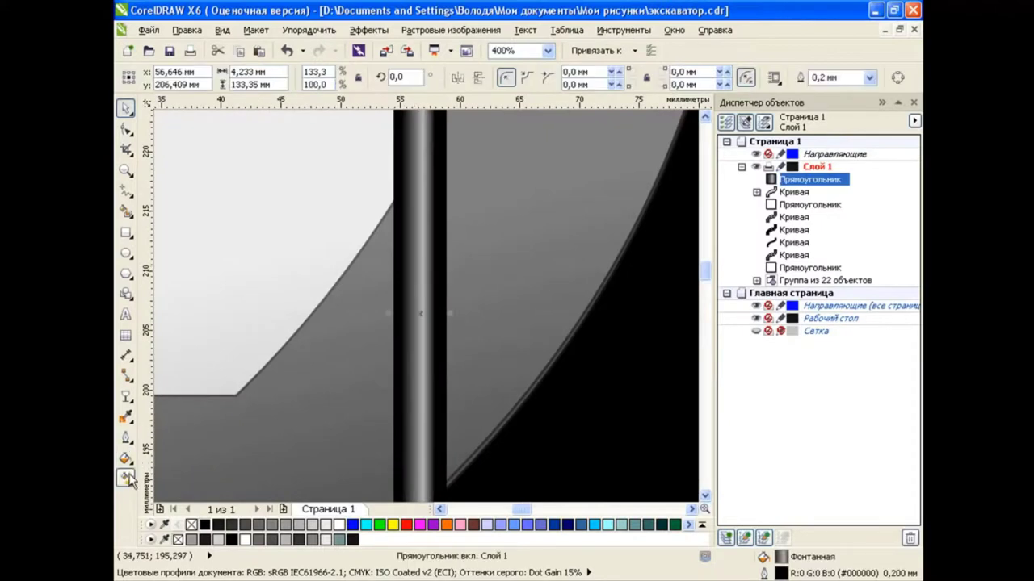
left_click(285, 77)
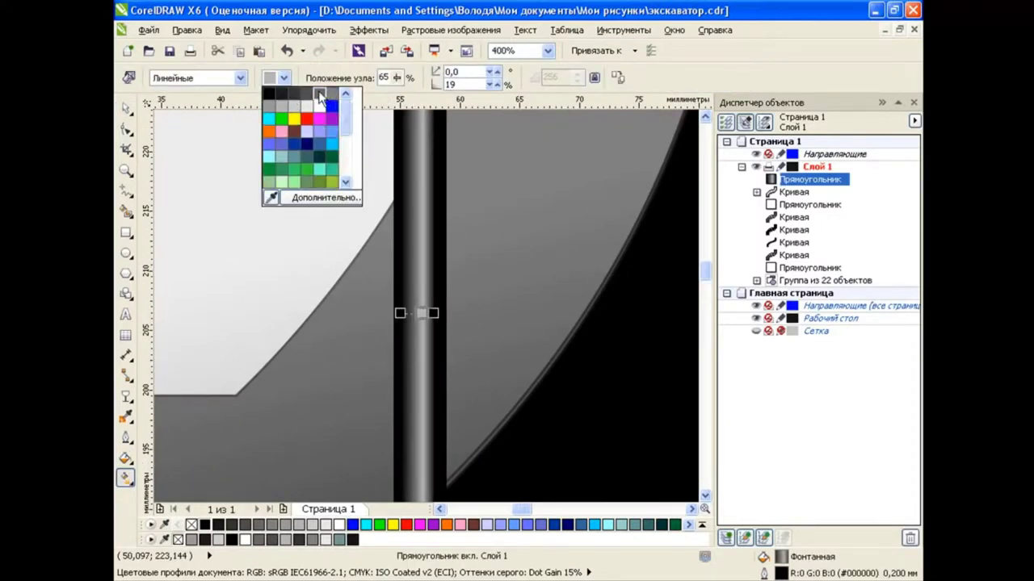
left_click(325, 99)
key("space")
scroll(440, 277, "down", 2)
key("Escape")
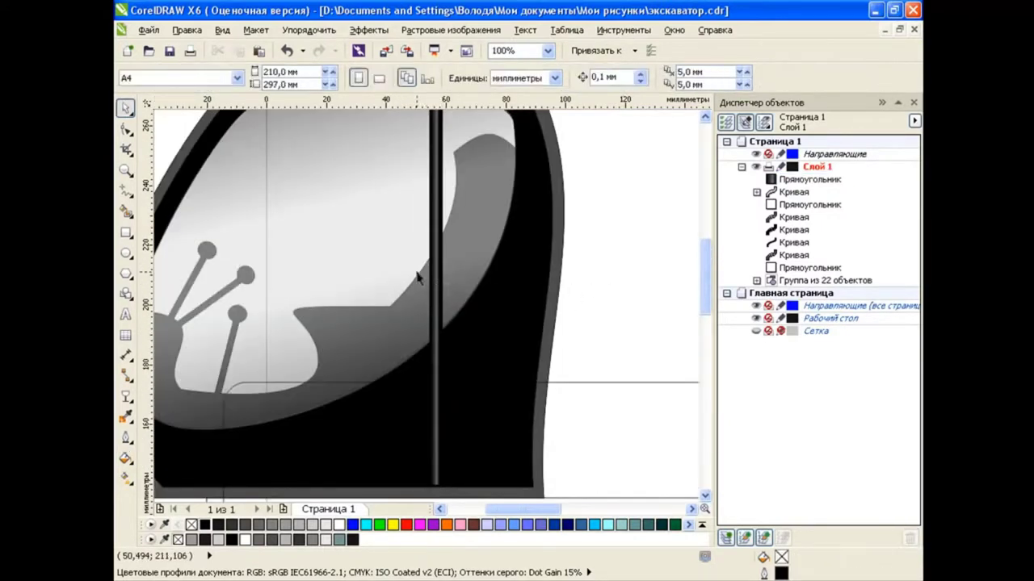
scroll(531, 272, "down", 1)
Draw a thin bar across the cab window, raise it, and convert it to curves.
left_click(126, 232)
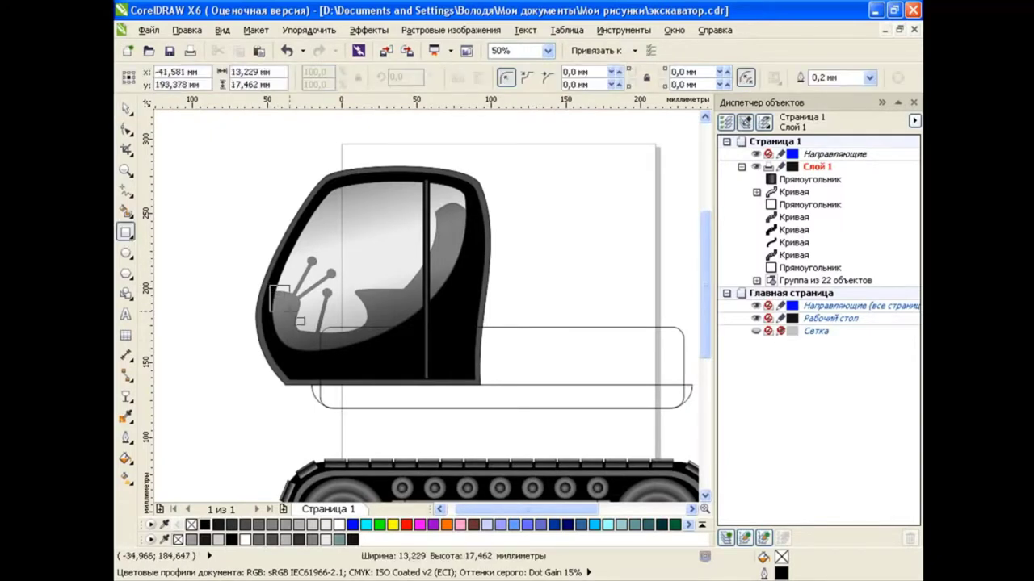
left_click_drag(269, 287, 425, 295)
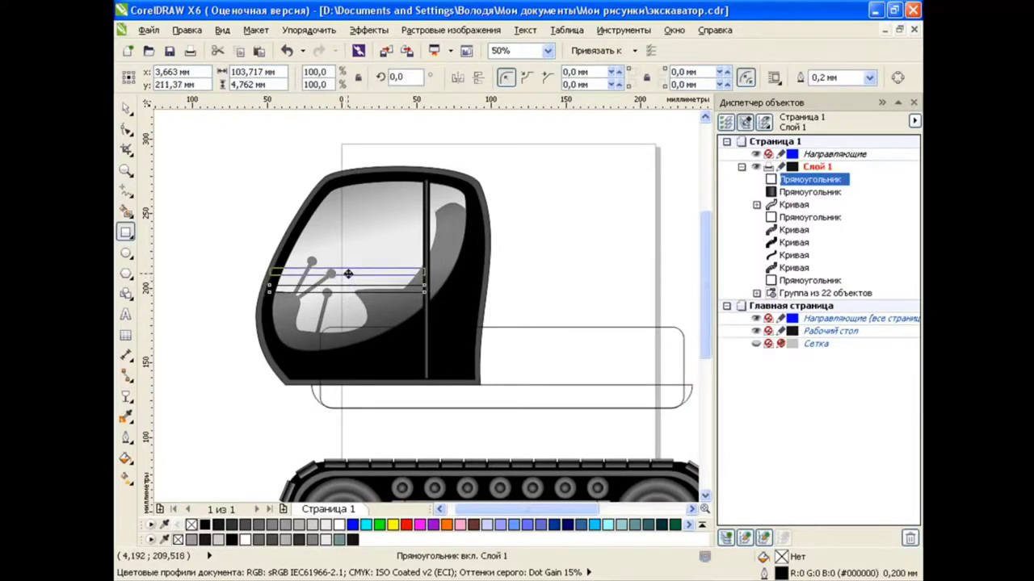
left_click_drag(346, 289, 345, 269)
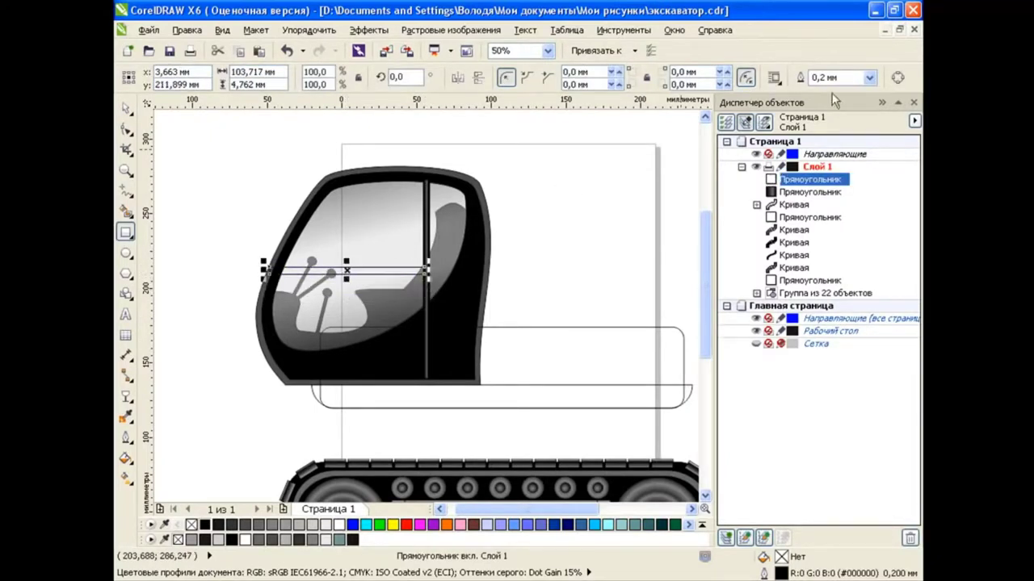
left_click(897, 78)
Drag the bar's left nodes down and bend its segment into an arc.
left_click(125, 130)
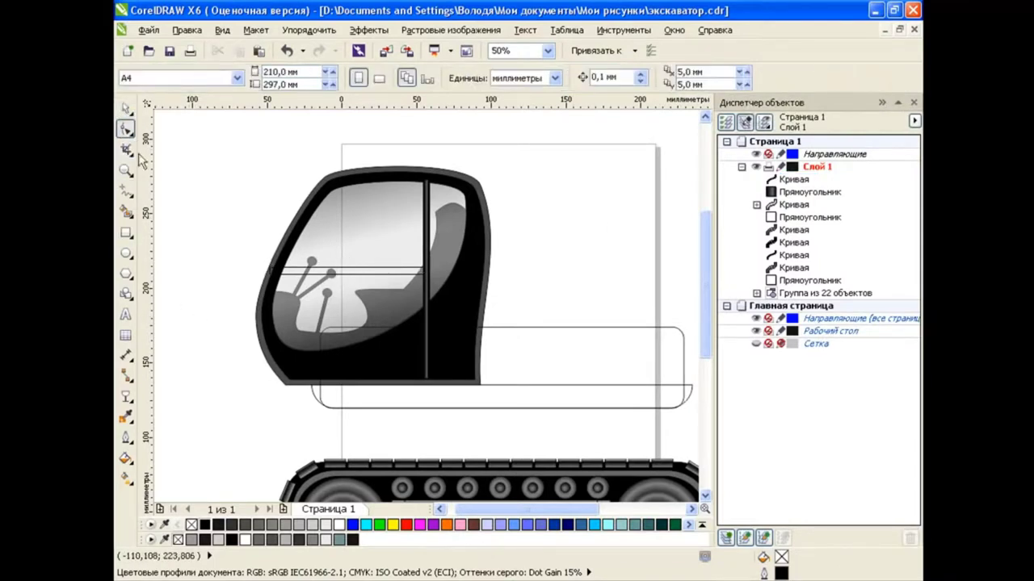
left_click(284, 271)
left_click_drag(275, 279, 270, 329)
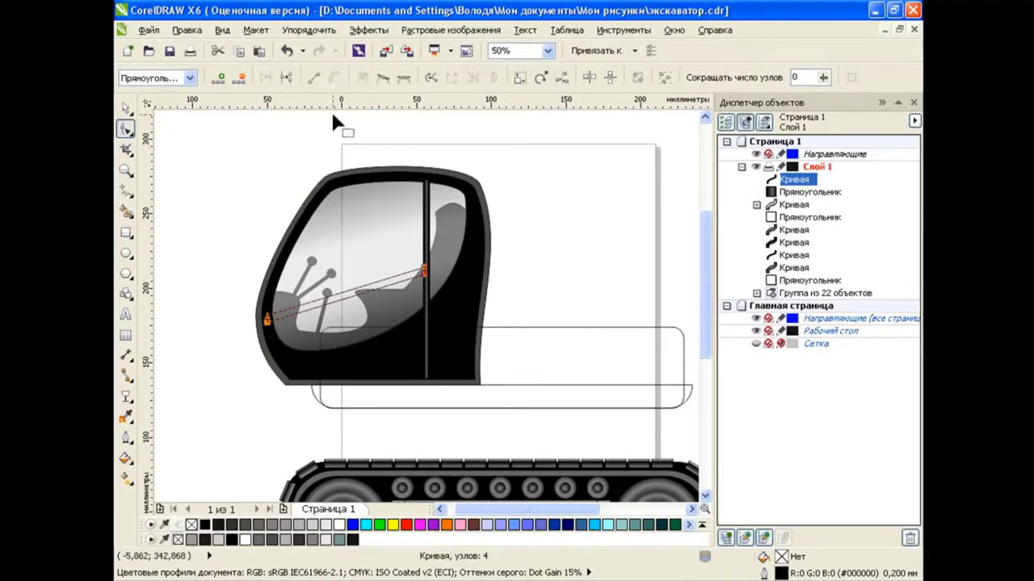
scroll(353, 286, "up", 1)
left_click_drag(356, 278, 349, 273)
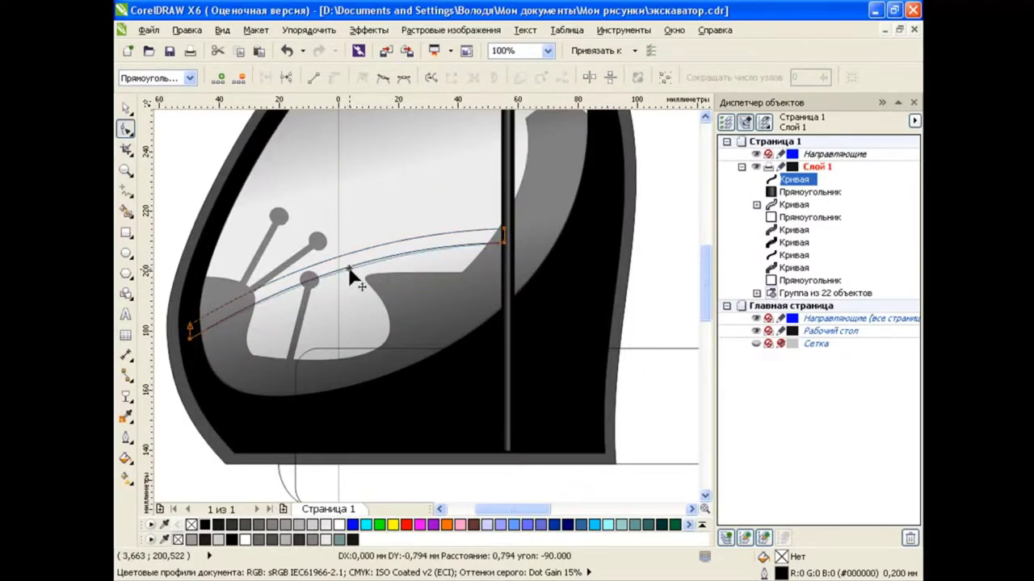
left_click_drag(349, 268, 351, 273)
key("space")
left_click(178, 153)
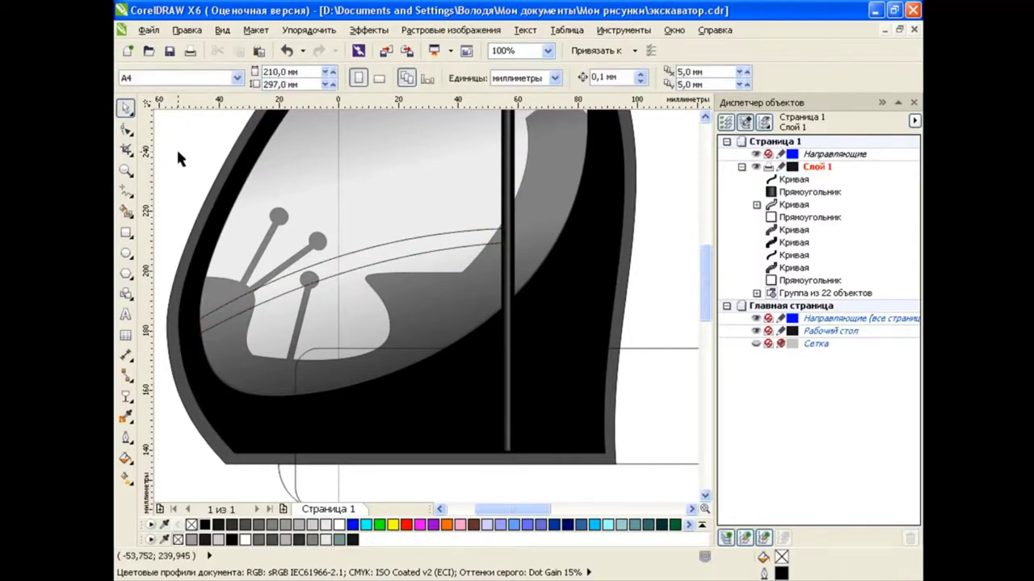
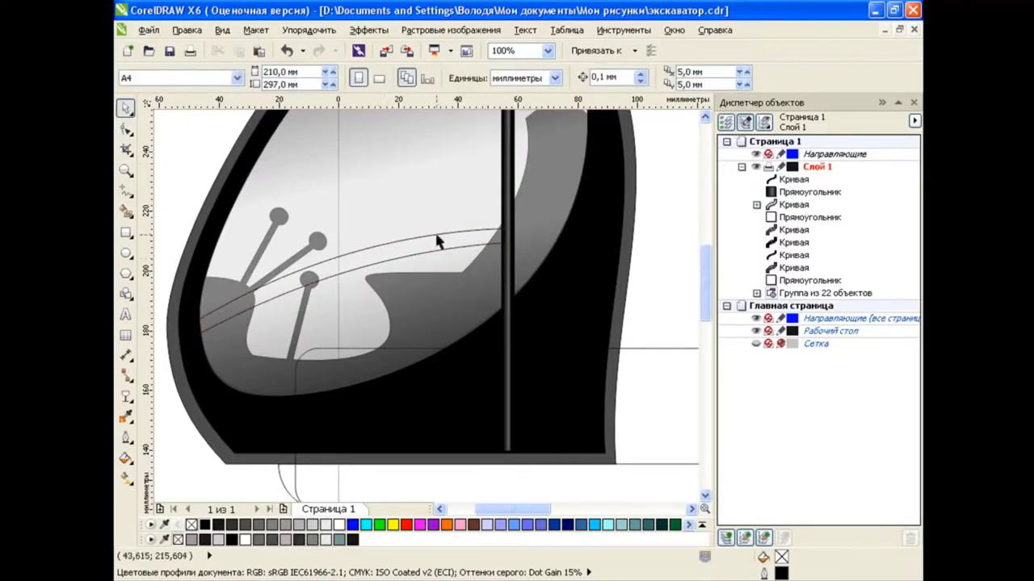
Select the curve crossing the cab window and paste a copy of it.
left_click(375, 262)
scroll(299, 295, "up", 3)
scroll(516, 295, "down", 3)
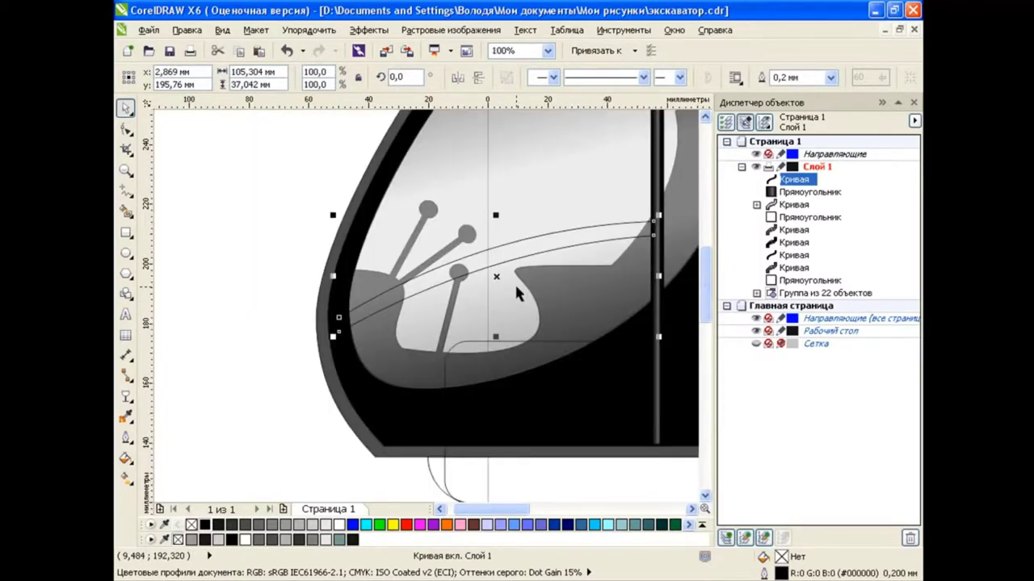
left_click(127, 397)
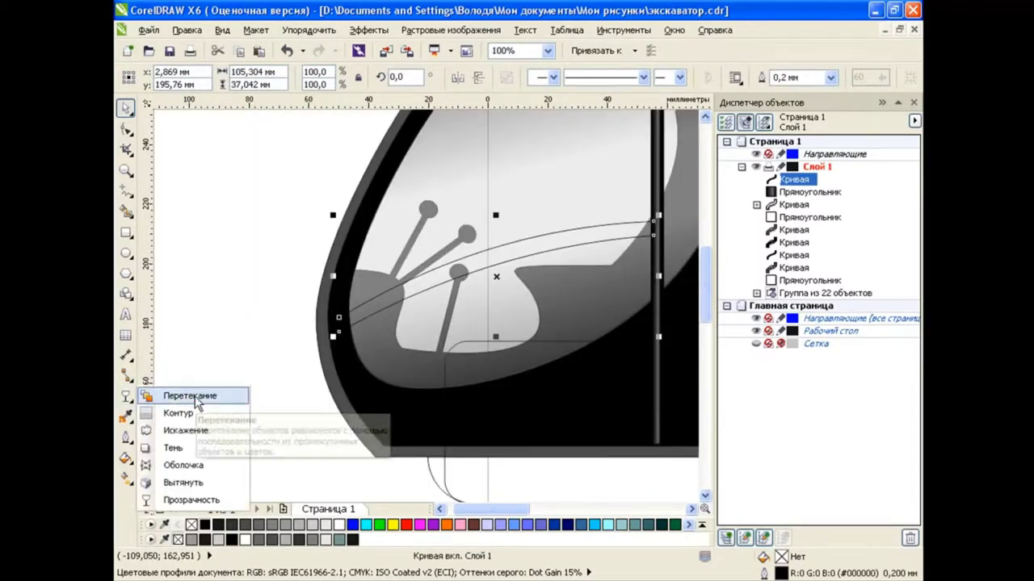
left_click(157, 395)
key("space")
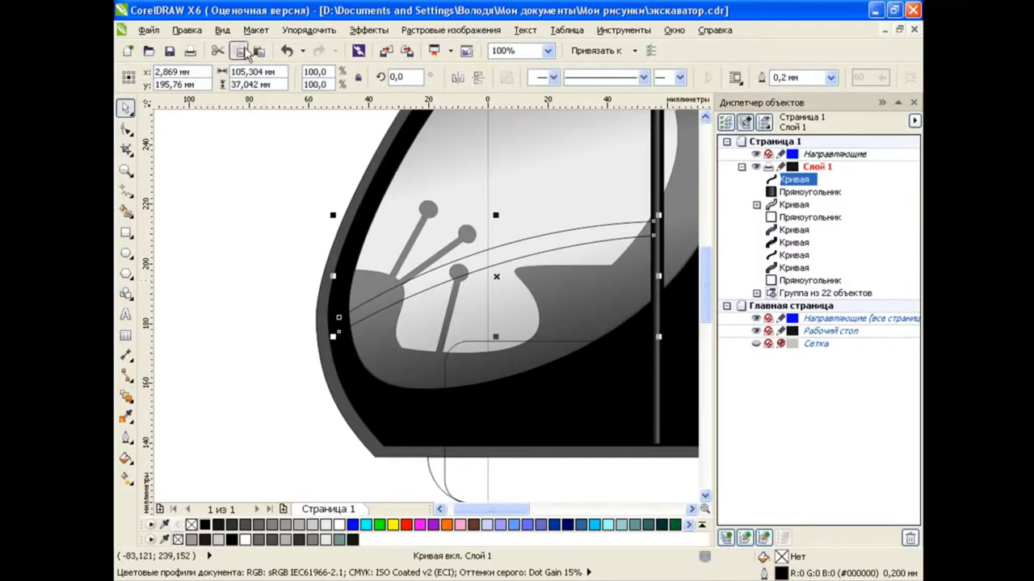
left_click(259, 51)
Move both end nodes of the copied curve to sit just below the original.
key("F10")
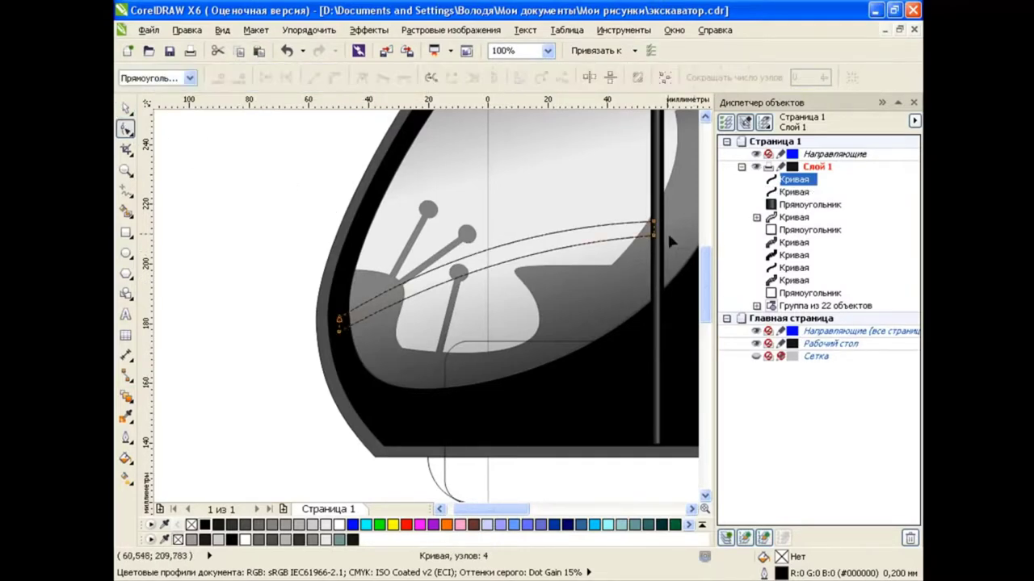
left_click(654, 230)
scroll(657, 235, "up", 1)
scroll(657, 250, "up", 2)
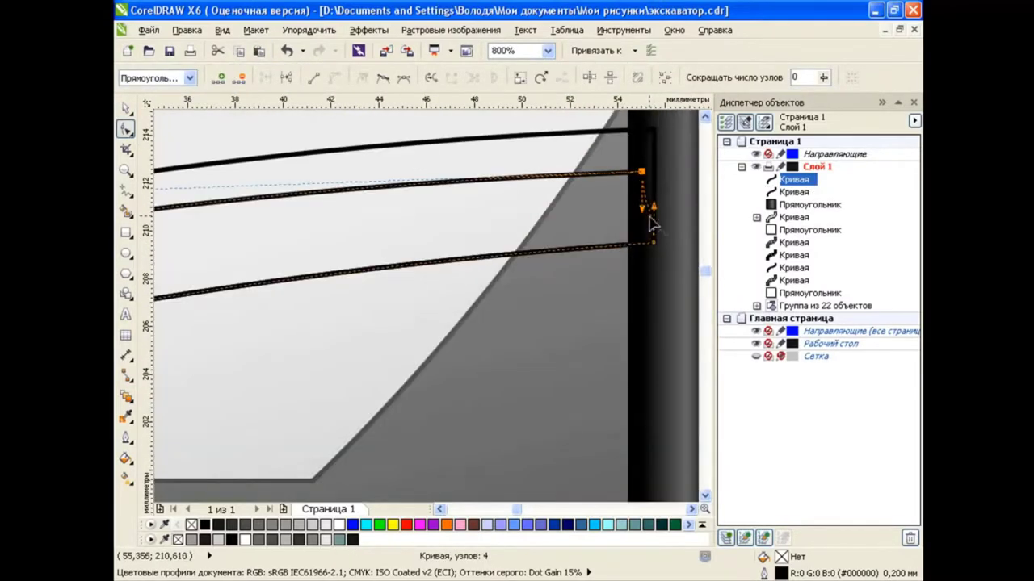
left_click_drag(651, 219, 657, 228)
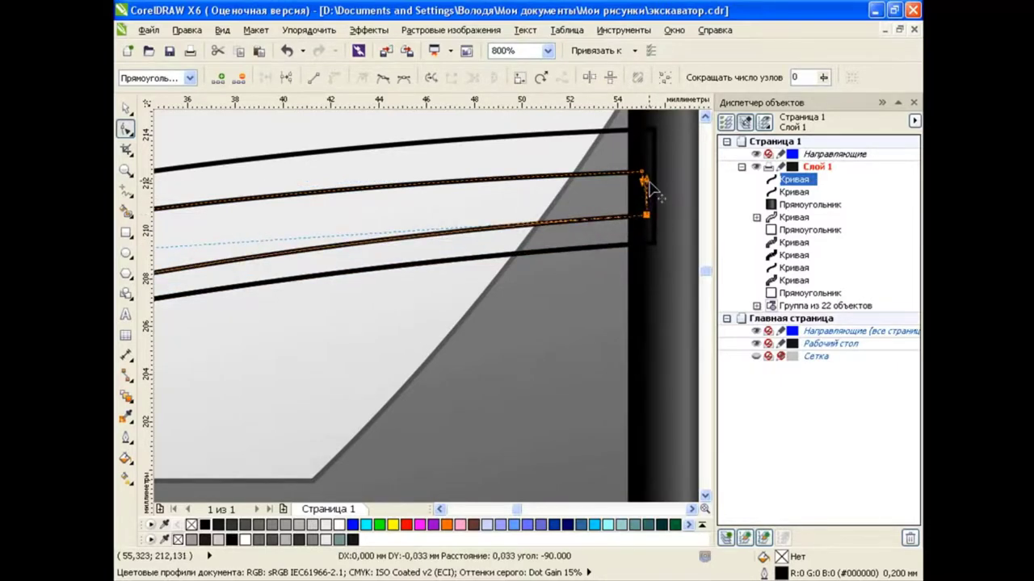
left_click_drag(653, 218, 651, 211)
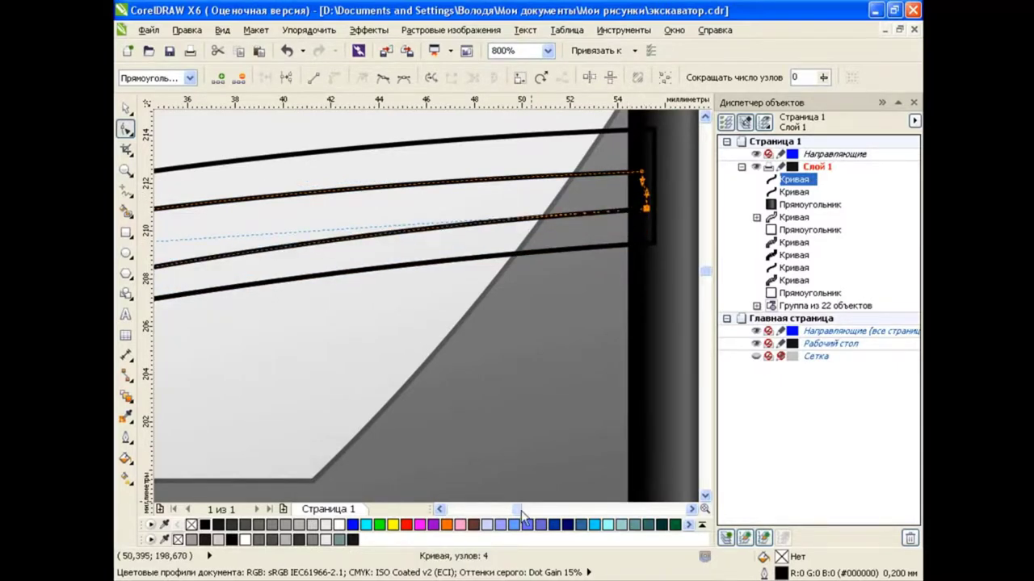
scroll(408, 443, "down", 1)
scroll(602, 457, "down", 1)
scroll(565, 485, "down", 3)
scroll(549, 501, "down", 2)
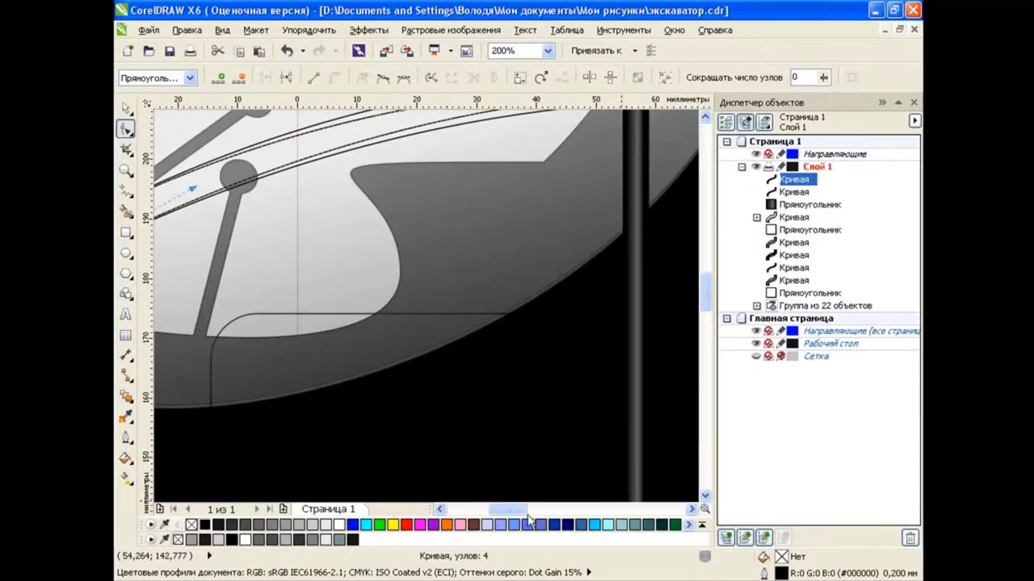
scroll(473, 272, "up", 1)
scroll(380, 266, "up", 1)
left_click_drag(387, 279, 386, 331)
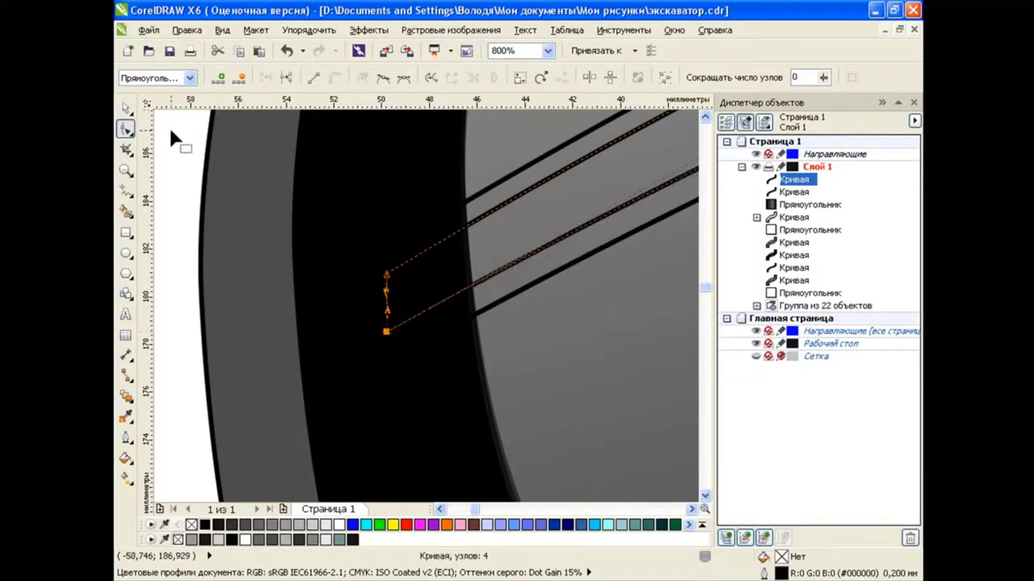
key("space")
scroll(172, 137, "down", 1)
scroll(172, 138, "down", 1)
scroll(172, 137, "down", 1)
Hide the Object Manager to widen the canvas.
scroll(639, 218, "down", 1)
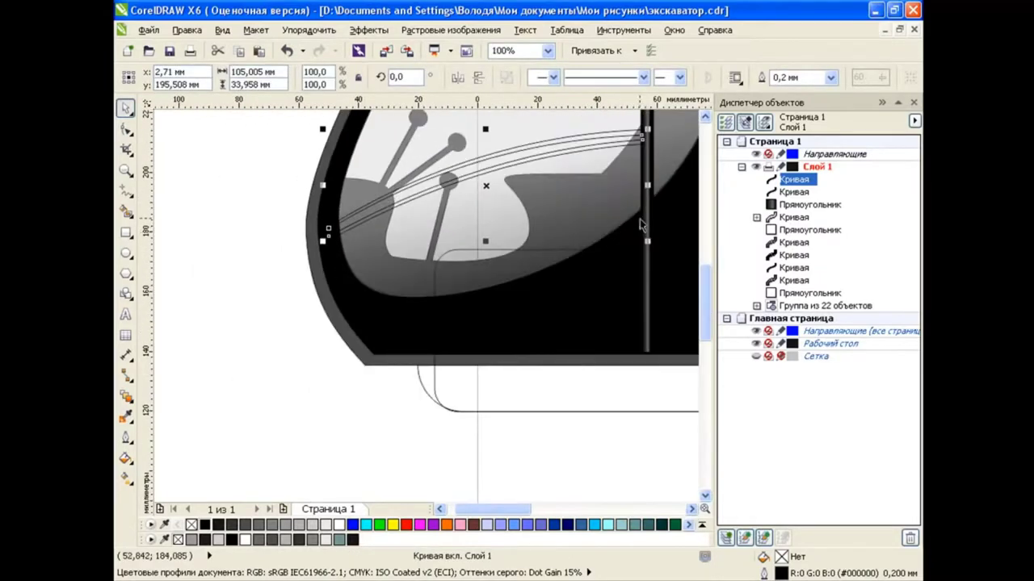
scroll(640, 219, "up", 1)
scroll(646, 204, "down", 1)
left_click(914, 104)
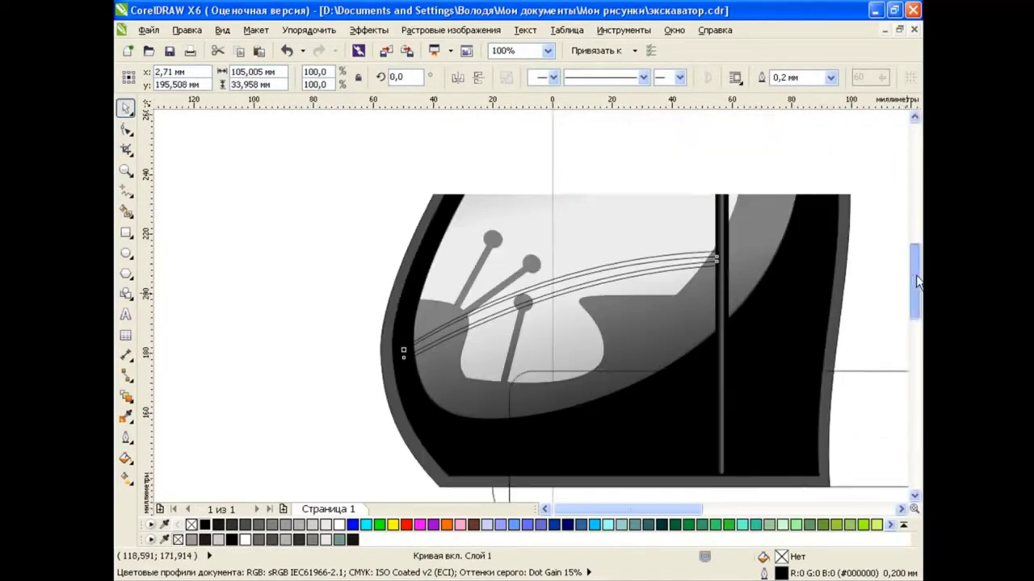
left_click_drag(693, 509, 707, 508)
left_click(263, 277)
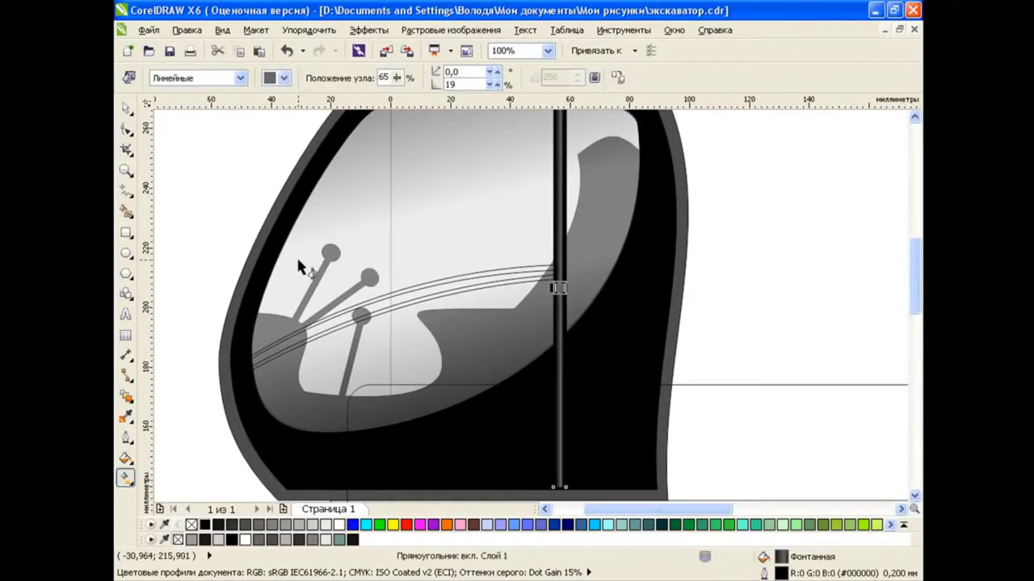
key("space")
Colour the copied window curve grey.
left_click(399, 300)
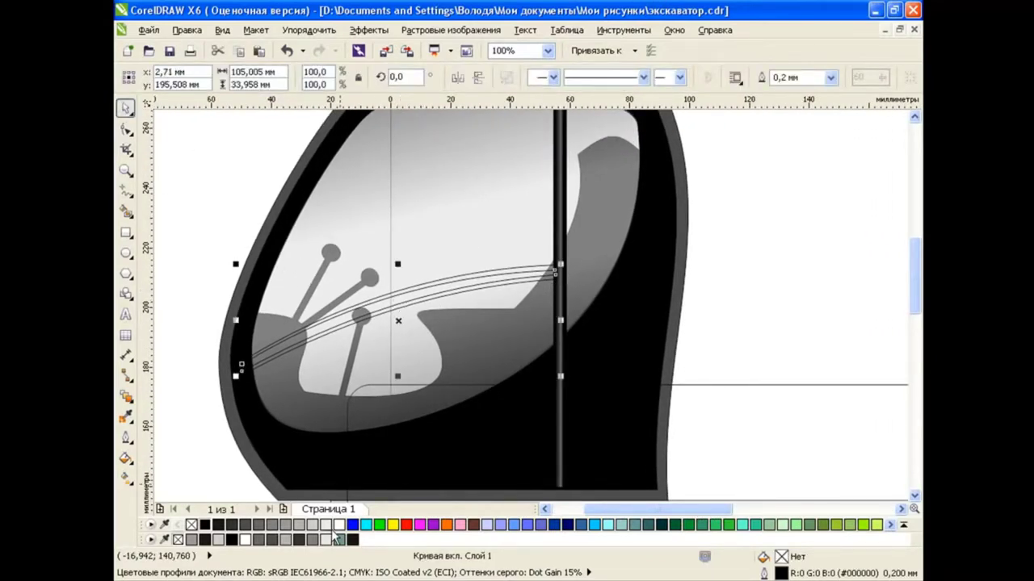
left_click(258, 524)
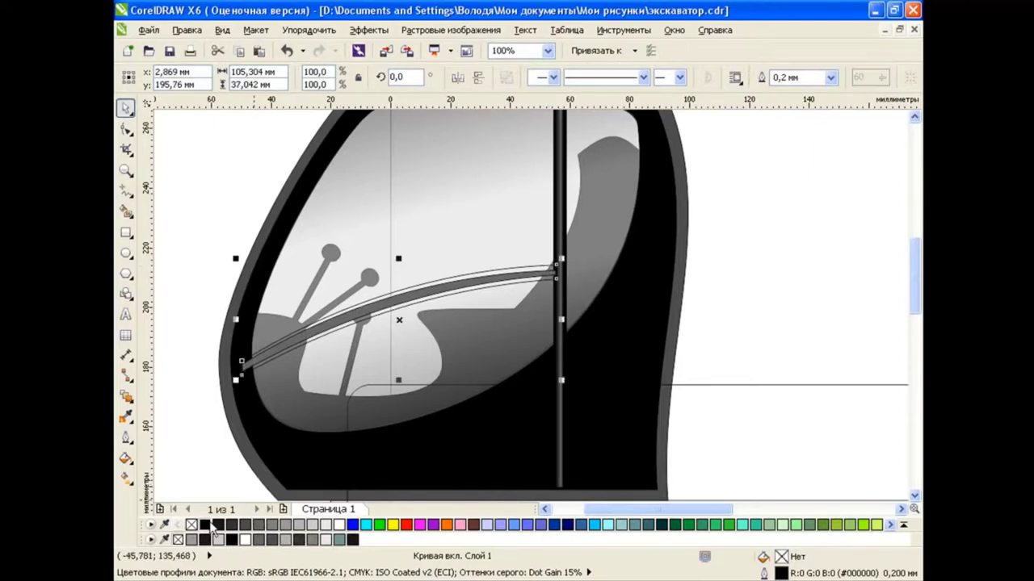
scroll(392, 269, "up", 1)
left_click(125, 129)
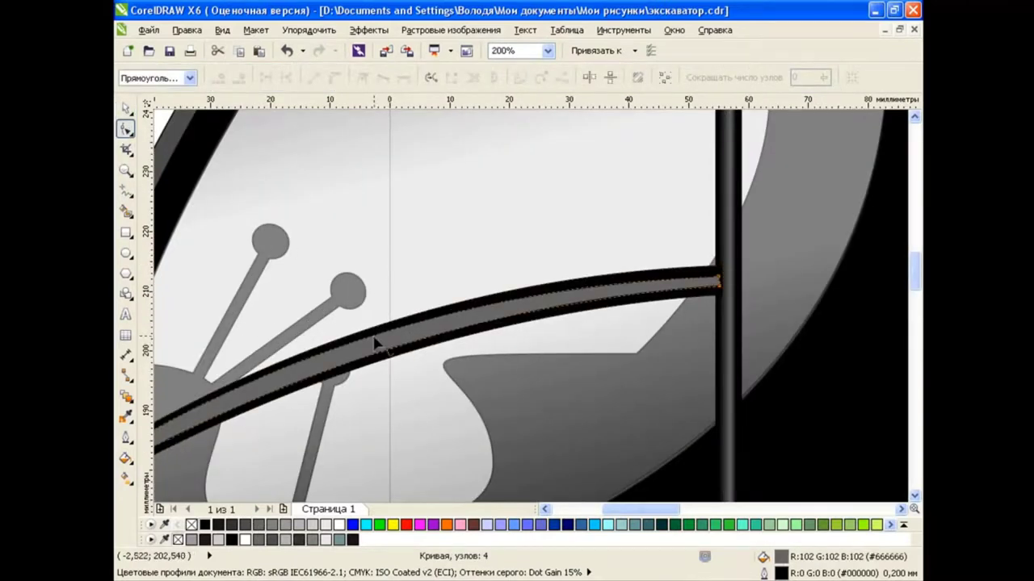
left_click(384, 356)
left_click(125, 108)
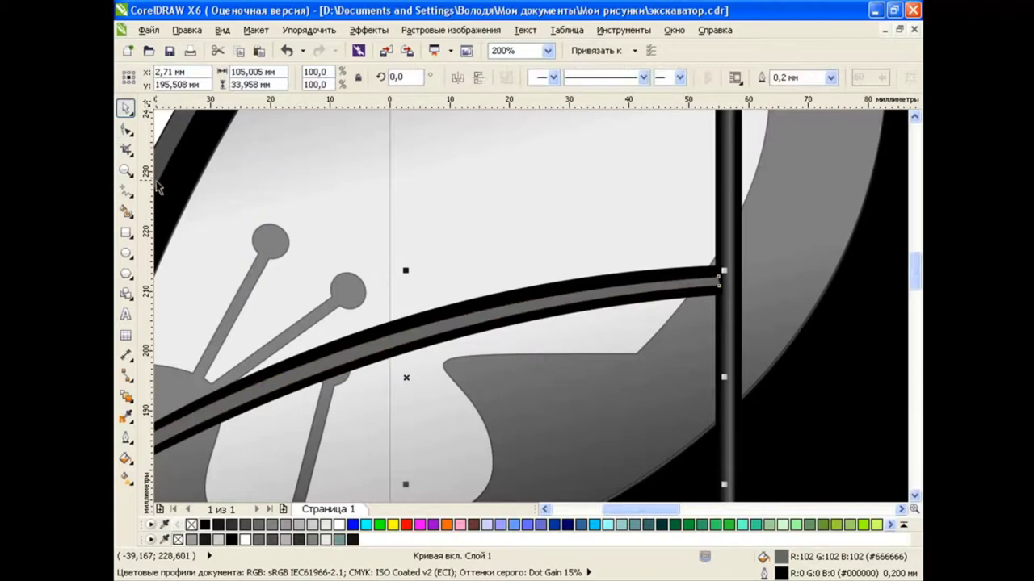
Blend the grey curve into the black curve with 10 steps.
left_click(126, 395)
left_click(451, 326)
type("1")
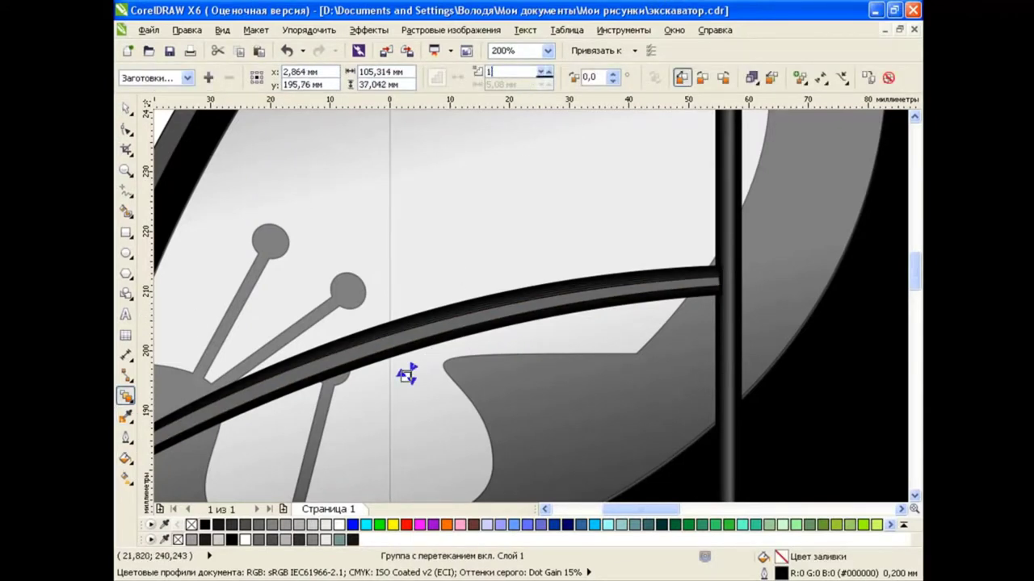
type("0")
key("Return")
key("space")
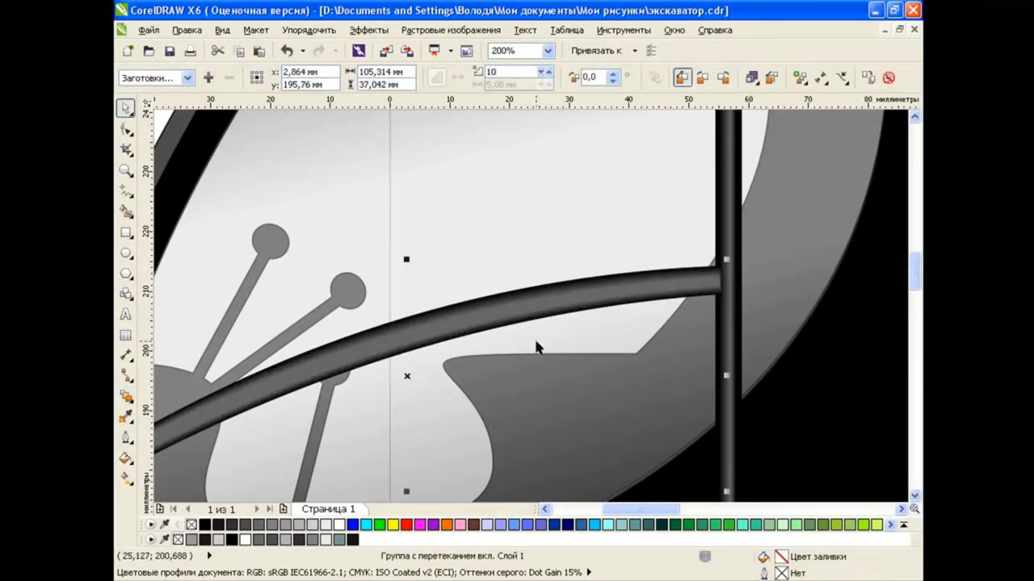
Select the blended crossbar to inspect it, then deselect it.
scroll(537, 347, "down", 2)
key("Escape")
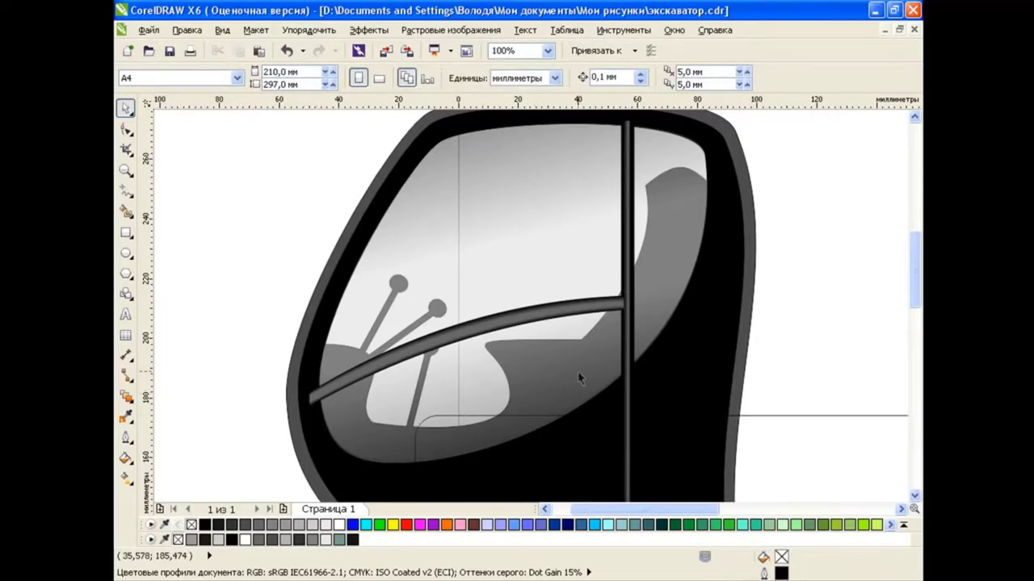
scroll(578, 371, "up", 4)
left_click(692, 251)
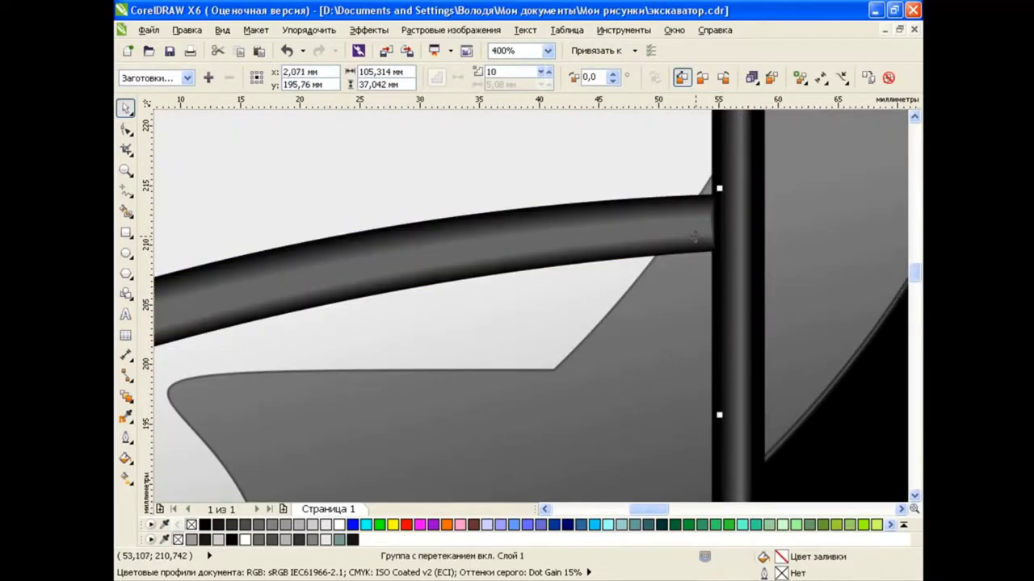
scroll(587, 301, "down", 4)
scroll(404, 450, "left", 3)
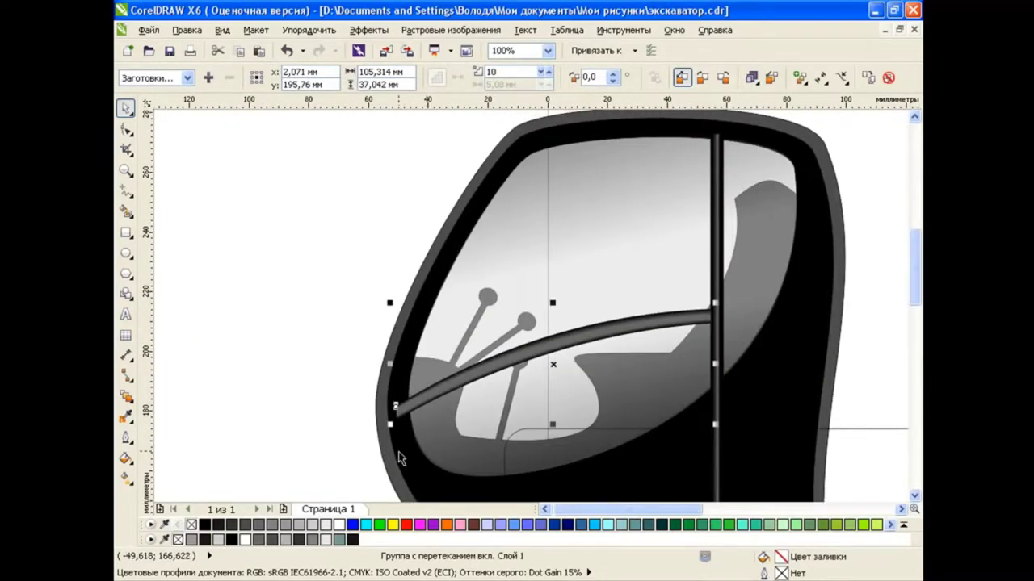
scroll(404, 451, "up", 2)
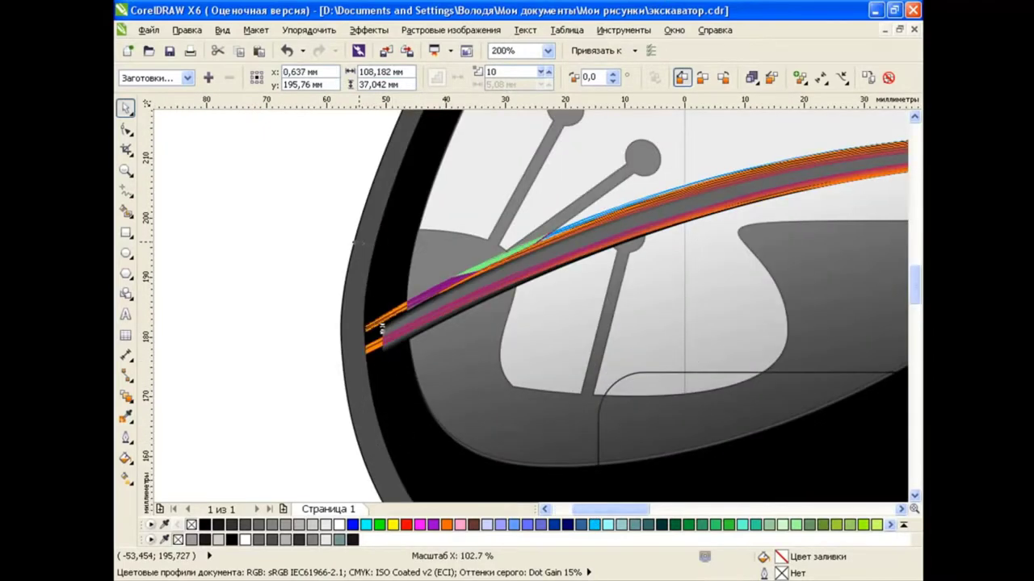
key("Escape")
scroll(686, 271, "down", 2)
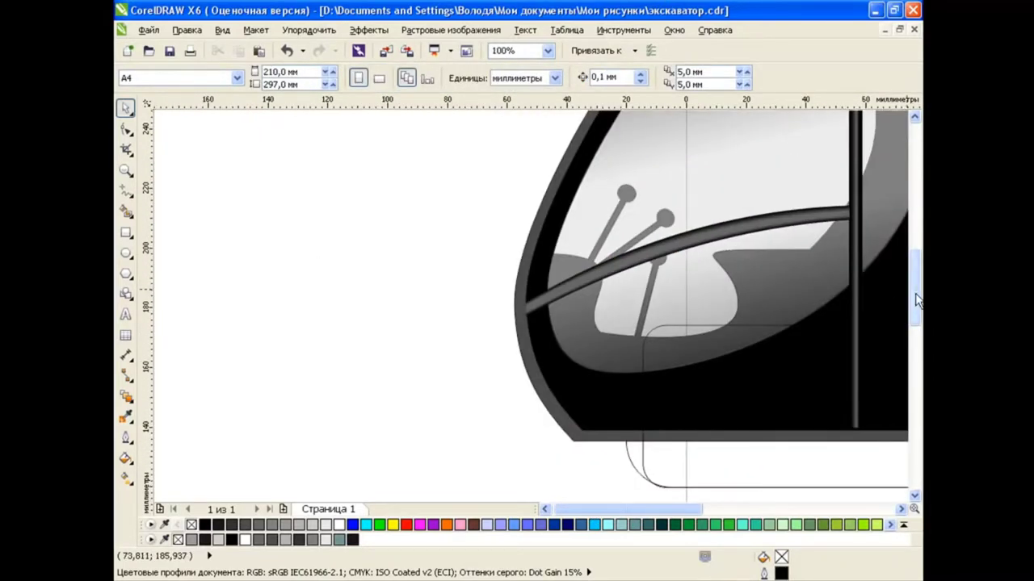
scroll(687, 510, "right", 5)
Copy the vertical pillar to the left, slant it and shorten it to meet the crossbar.
scroll(509, 311, "down", 2)
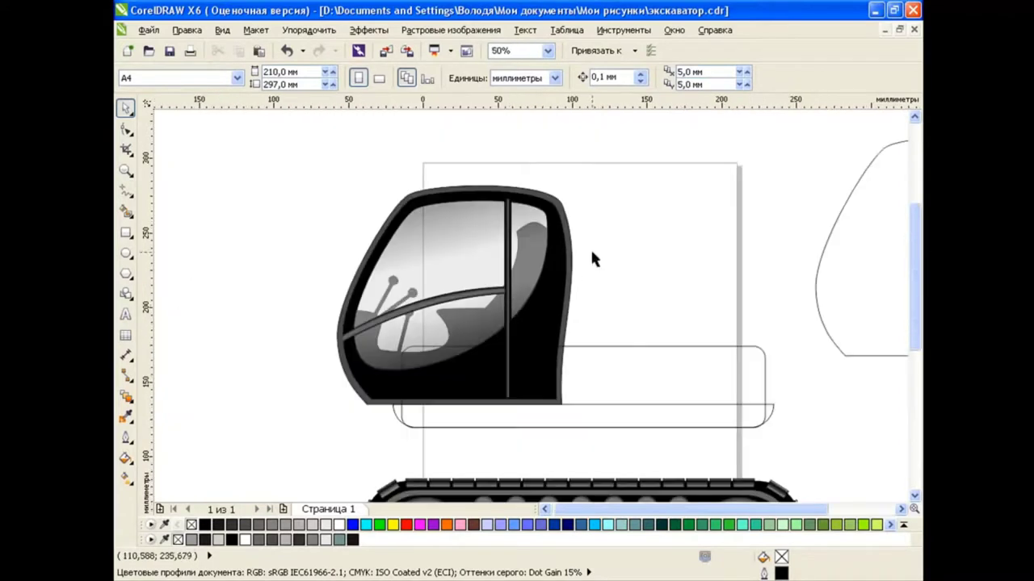
left_click_drag(509, 261, 461, 300)
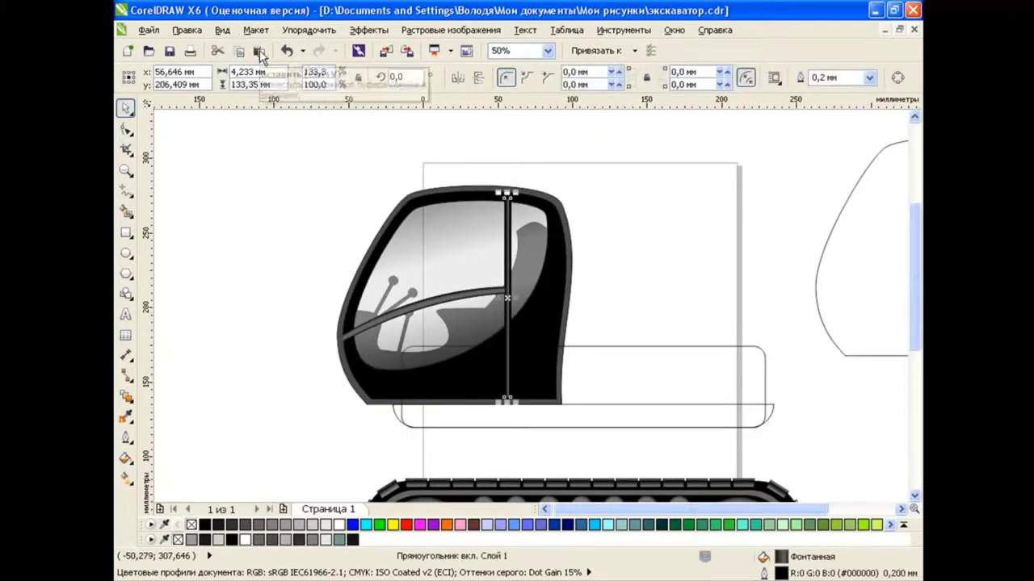
left_click_drag(461, 398, 460, 310)
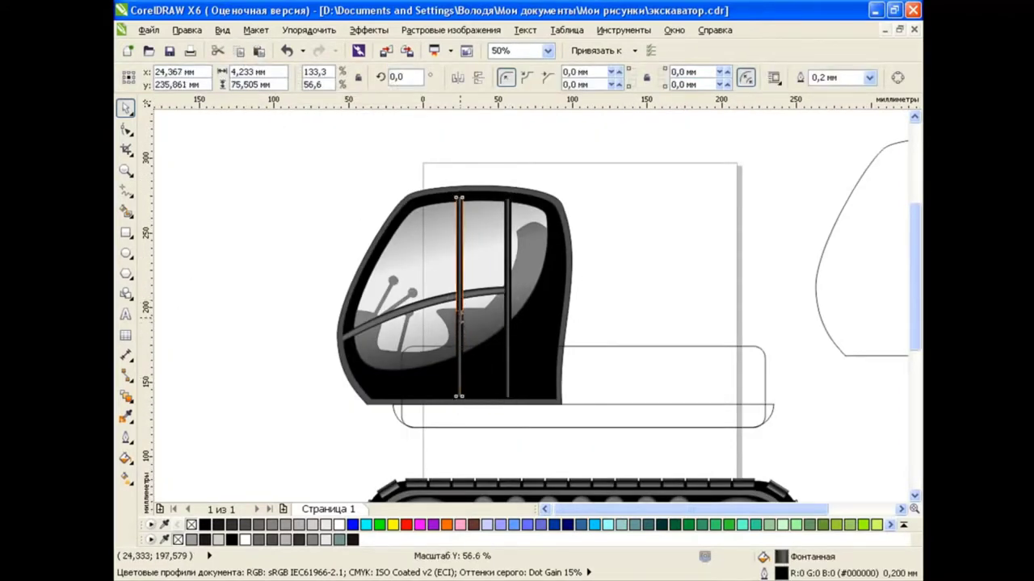
left_click(459, 250)
mouse_move(465, 196)
left_mouse_down()
mouse_move(475, 196)
mouse_move(448, 189)
left_mouse_up()
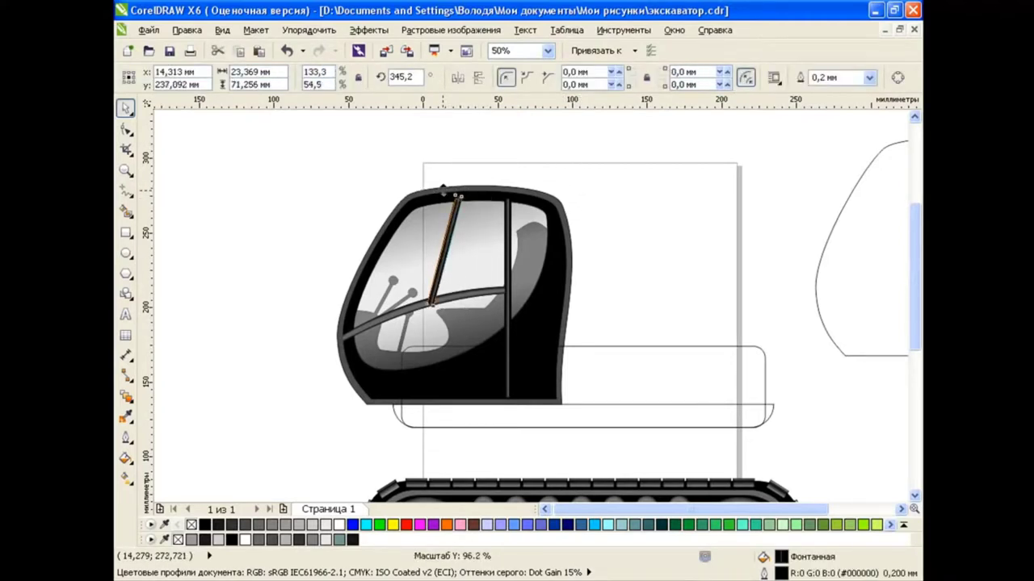
scroll(444, 263, "up", 1)
left_click_drag(443, 347, 443, 346)
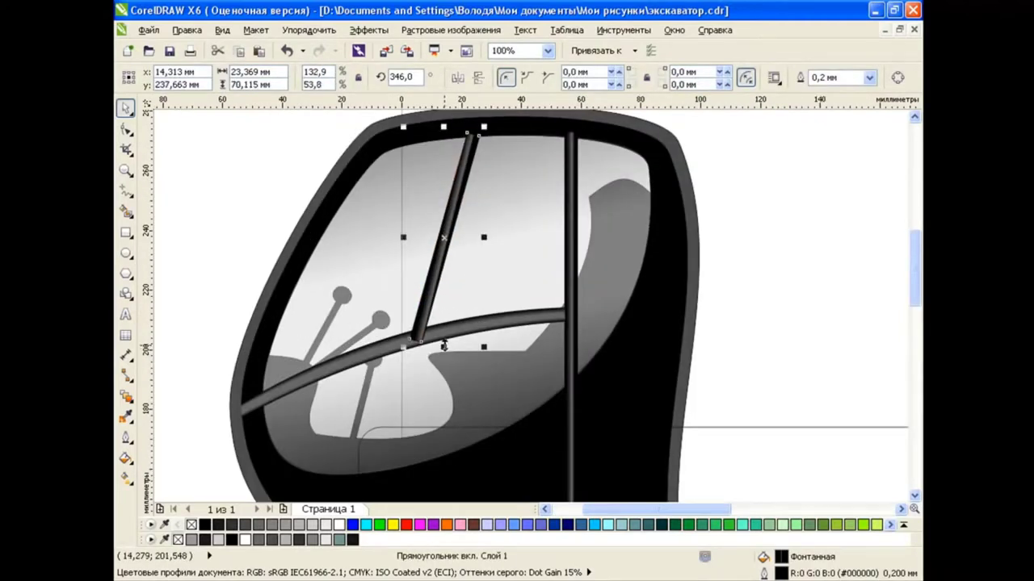
Realign the slanted pillar's fountain fill to run across it like a tube.
left_click(125, 478)
scroll(434, 271, "up", 1)
scroll(434, 271, "up", 1)
left_click_drag(490, 153, 501, 152)
scroll(503, 174, "down", 1)
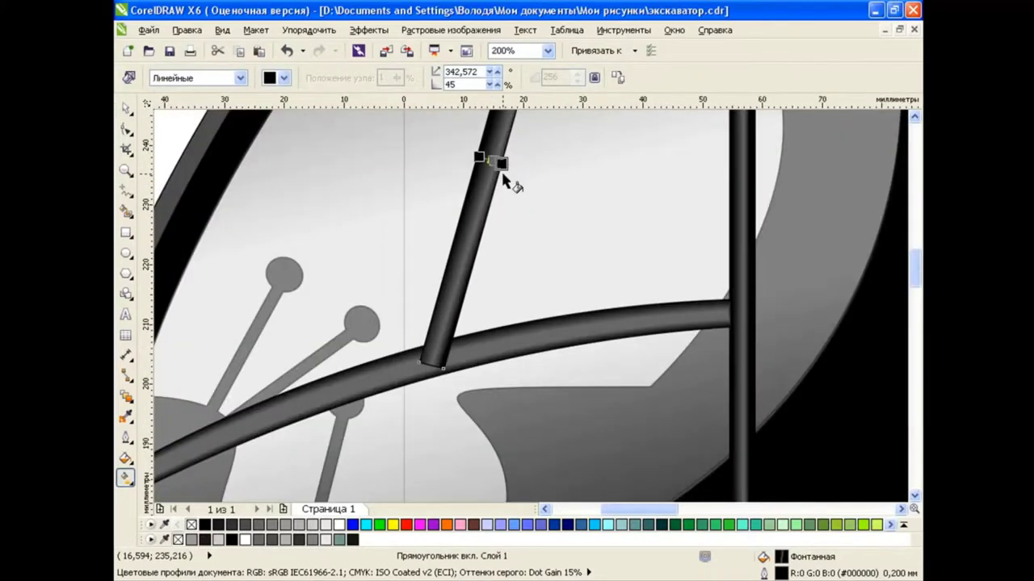
scroll(502, 174, "down", 1)
key("space")
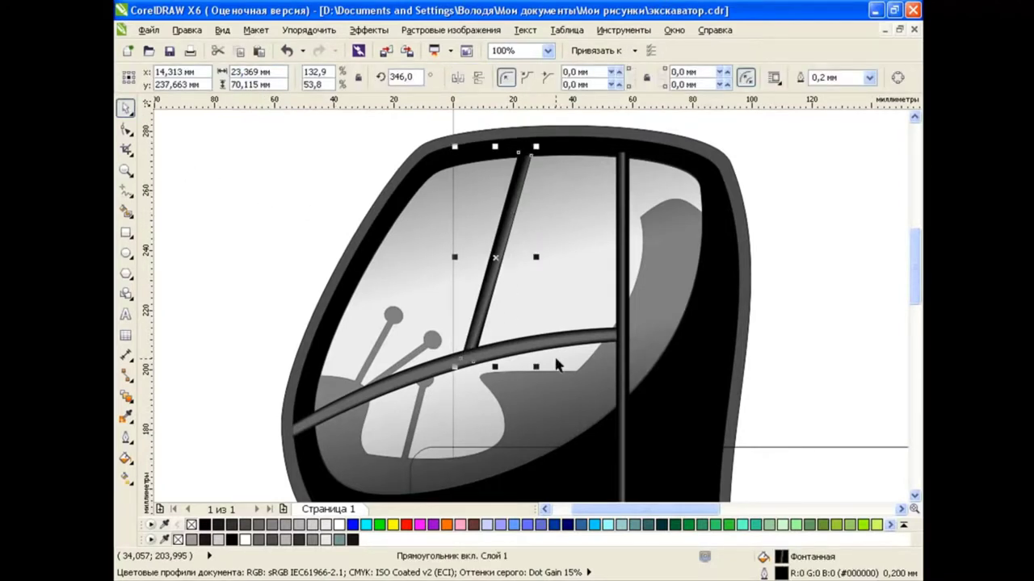
left_click(232, 230)
scroll(575, 276, "down", 1)
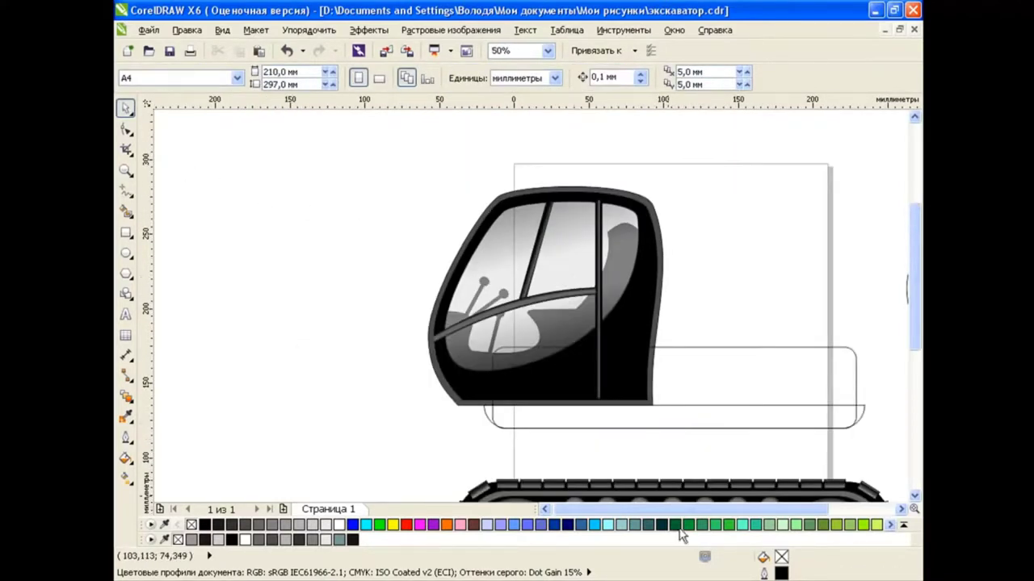
Draw a Bezier curve arcing across the cab glass.
scroll(681, 509, "right", 3)
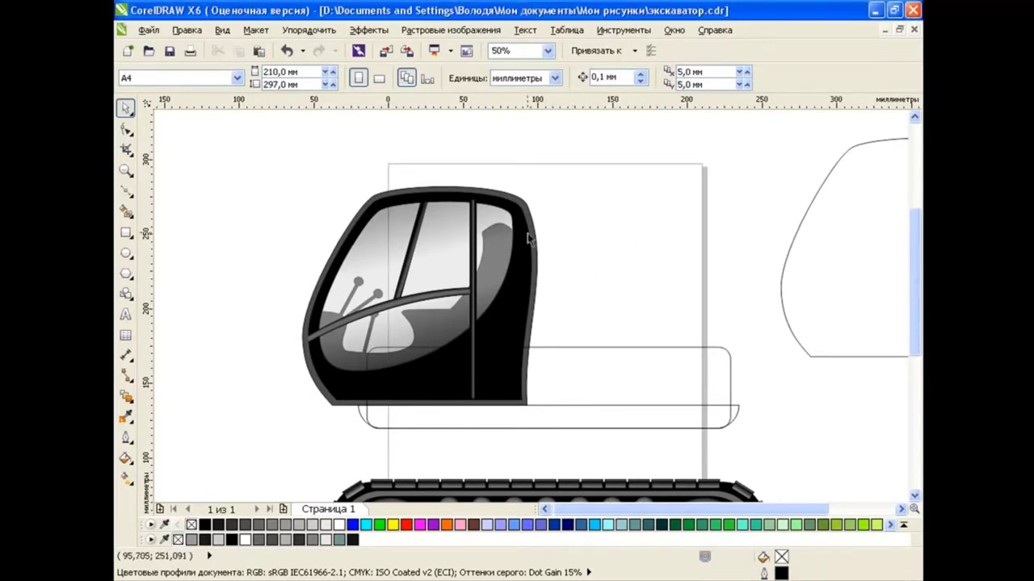
left_click(129, 194)
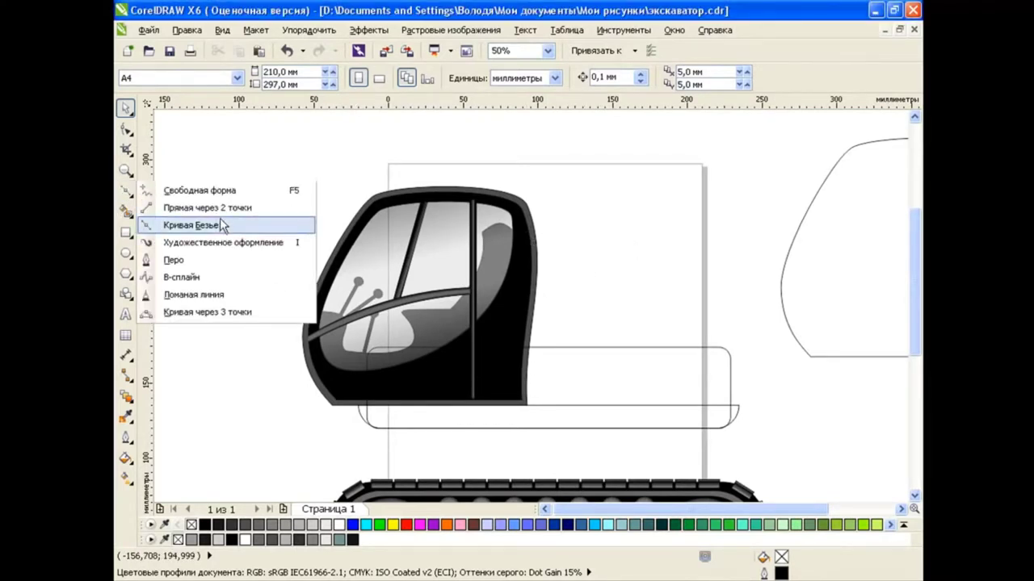
left_click(220, 218)
mouse_move(536, 219)
left_mouse_down()
mouse_move(622, 238)
mouse_move(611, 224)
left_mouse_up()
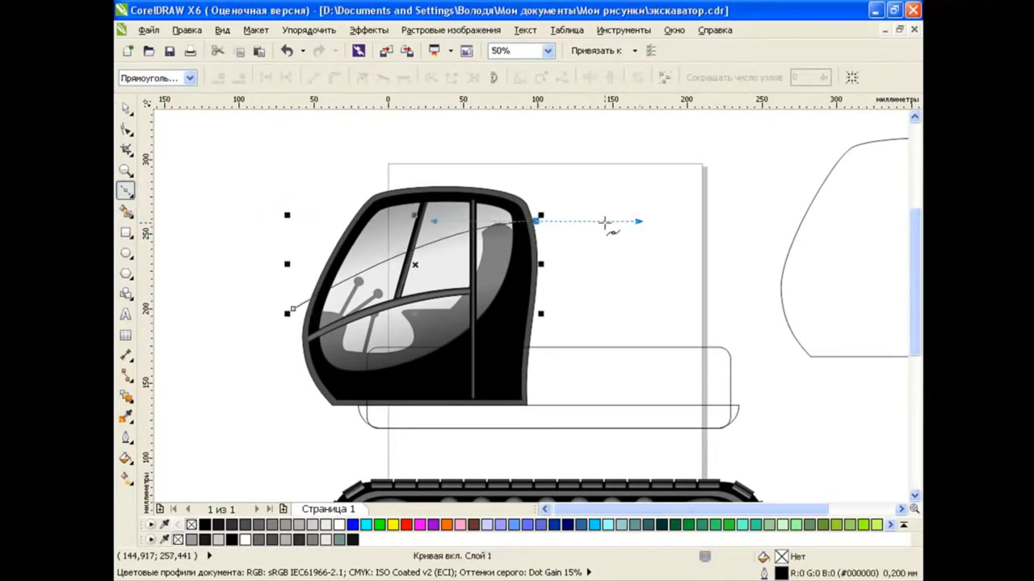
key("F10")
left_click_drag(294, 309, 296, 276)
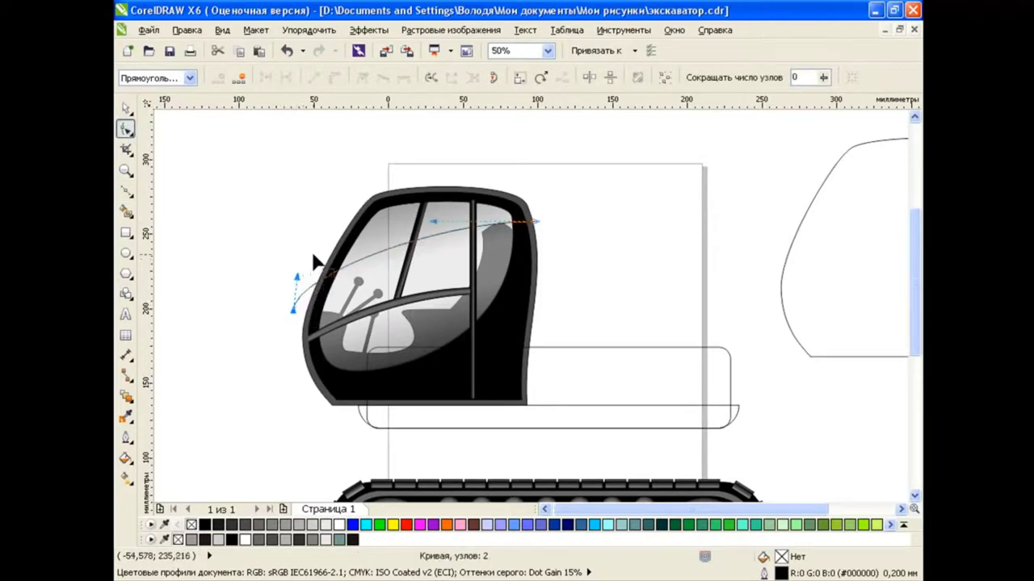
left_click_drag(536, 225, 533, 223)
Smart Fill the upper window panes above the curve with white.
left_click(125, 209)
left_click(325, 78)
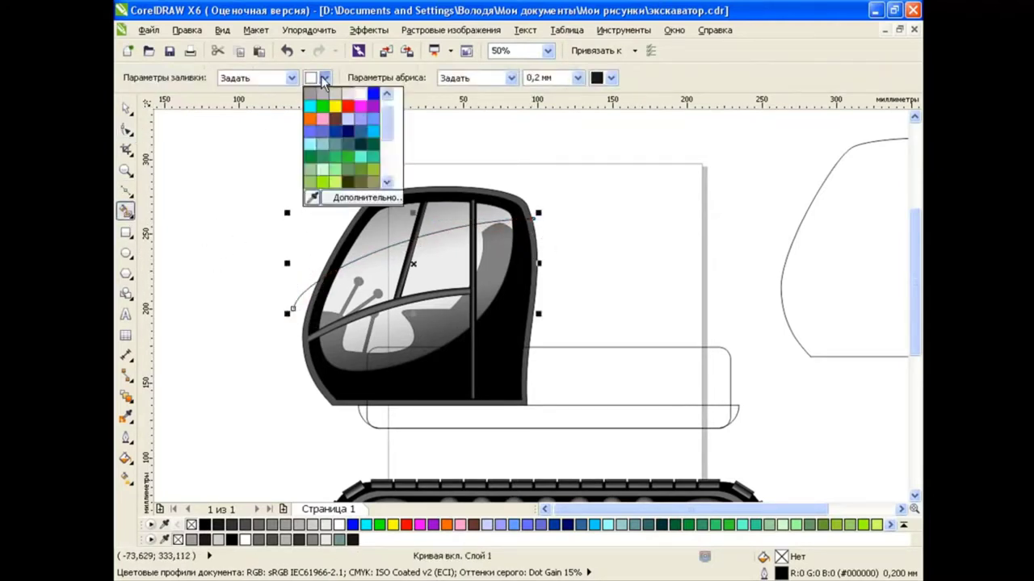
left_click(367, 100)
left_click(382, 228)
left_click(434, 211)
left_click(484, 212)
left_click(125, 108)
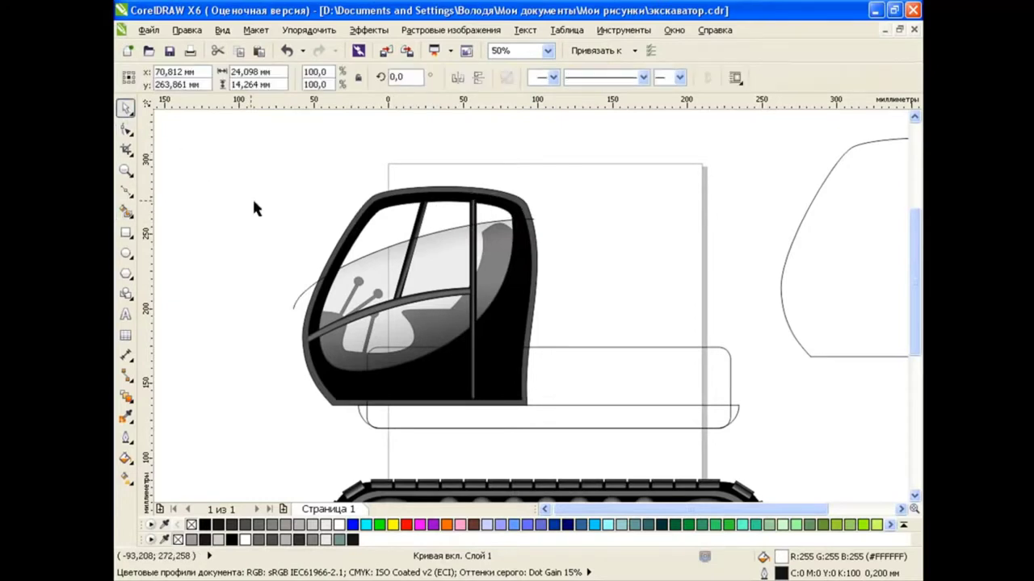
Give the left and right white panes a fading linear transparency.
left_click(301, 299)
left_click(388, 227)
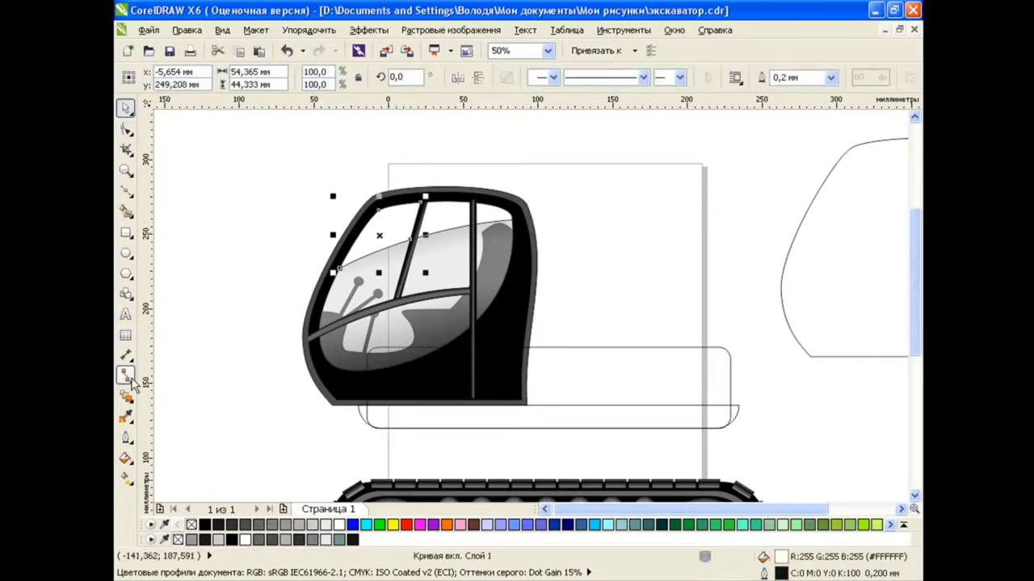
left_click(126, 396)
left_click(191, 500)
mouse_move(353, 178)
left_mouse_down()
mouse_move(386, 255)
mouse_move(415, 281)
left_mouse_up()
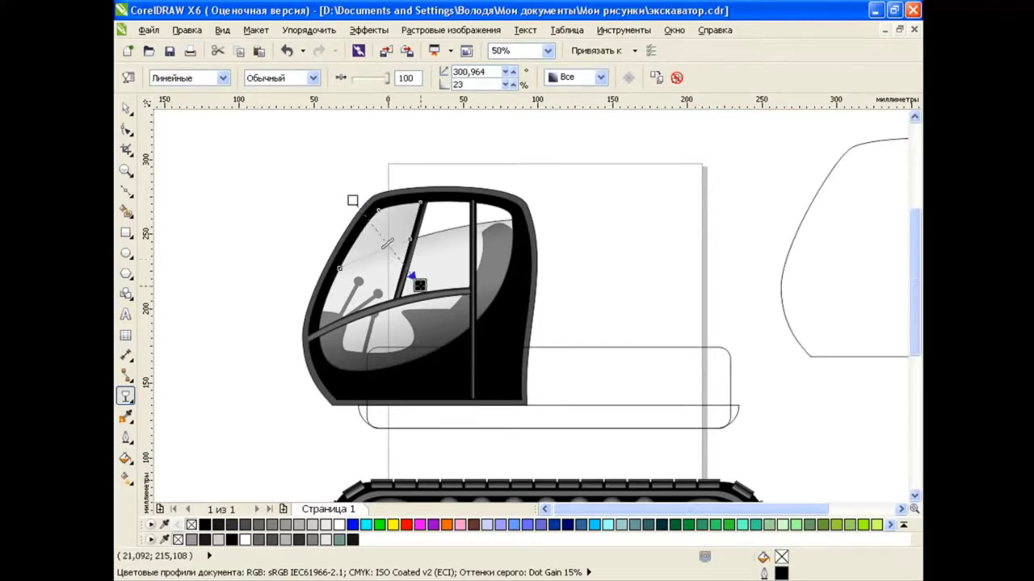
left_click(428, 196)
left_click_drag(457, 167, 515, 267)
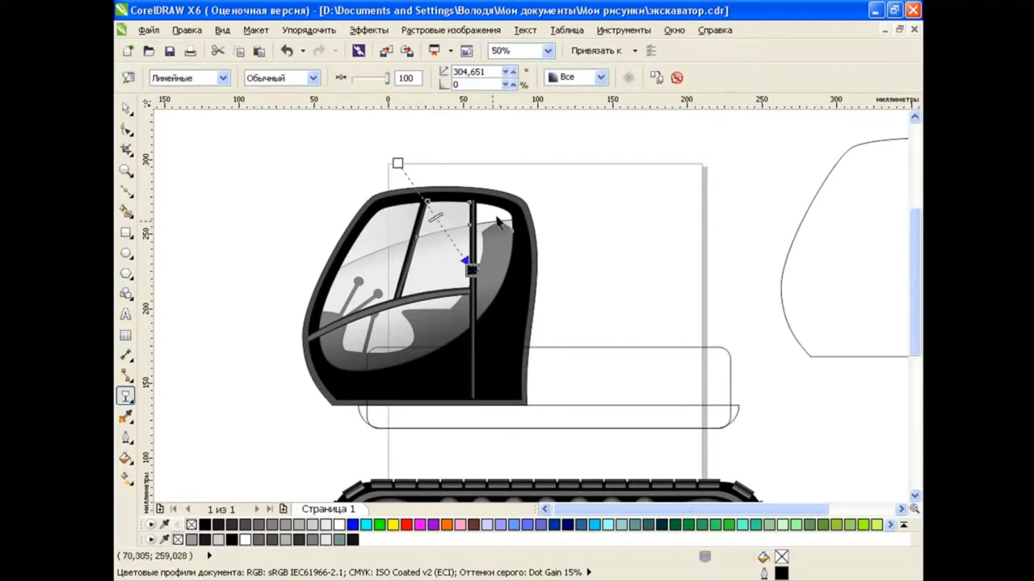
key("space")
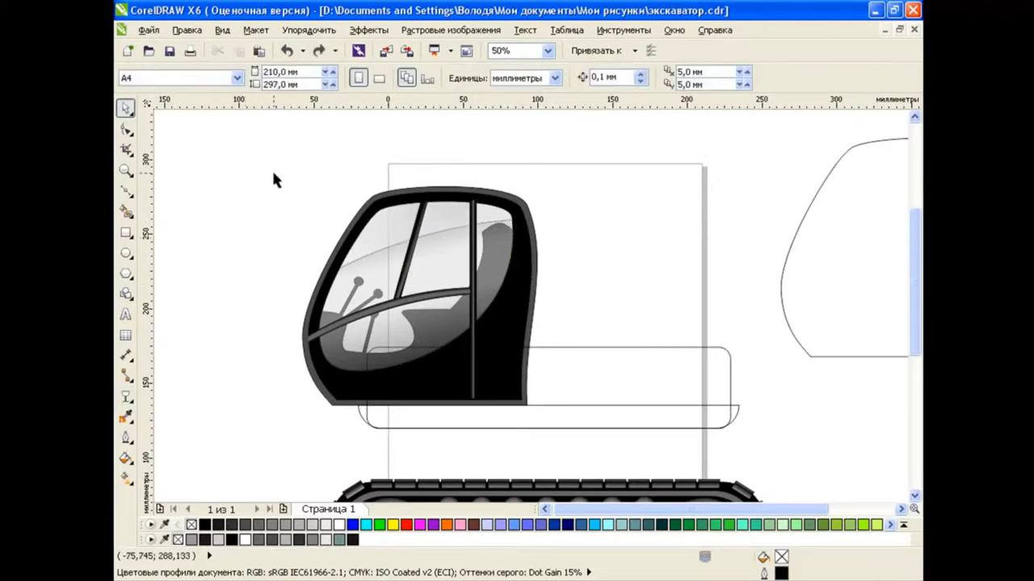
Group all 12 parts of the cab together.
left_click_drag(272, 168, 578, 416)
key("ctrl+g")
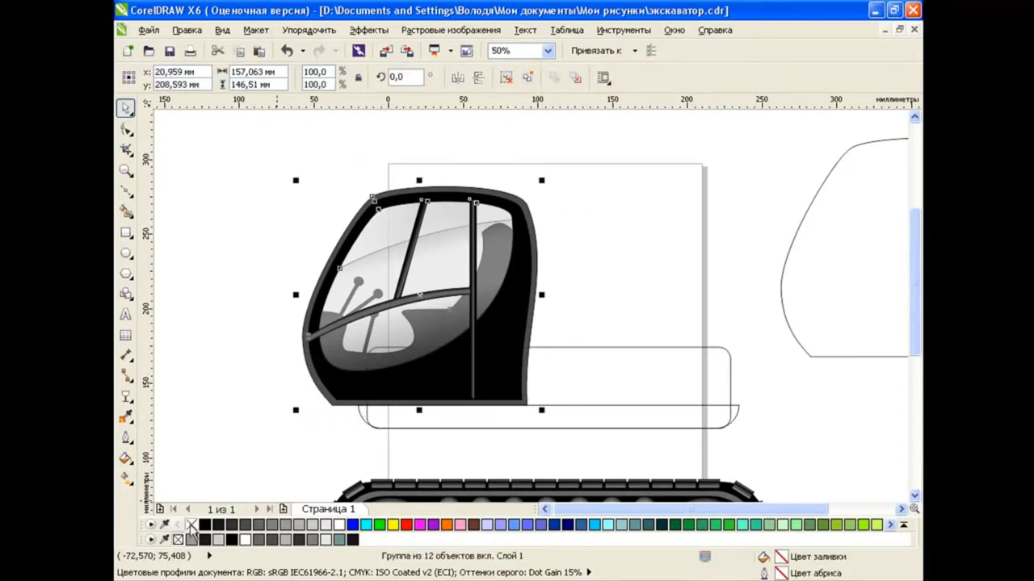
left_click(251, 408)
Delete the curved outline shape from the drawing.
left_click(893, 511)
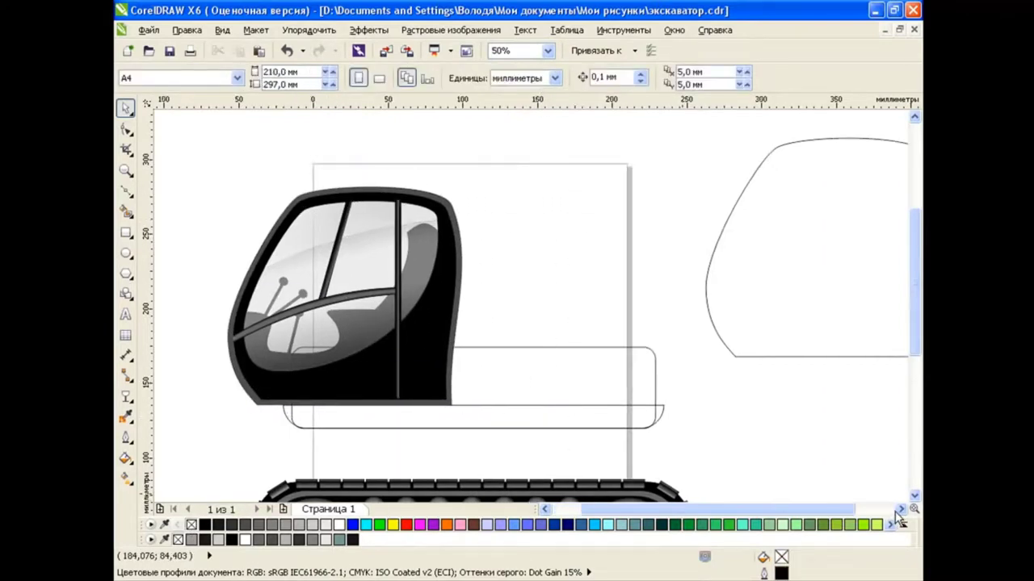
left_click_drag(827, 253, 594, 260)
key("Delete")
scroll(680, 293, "down", 3)
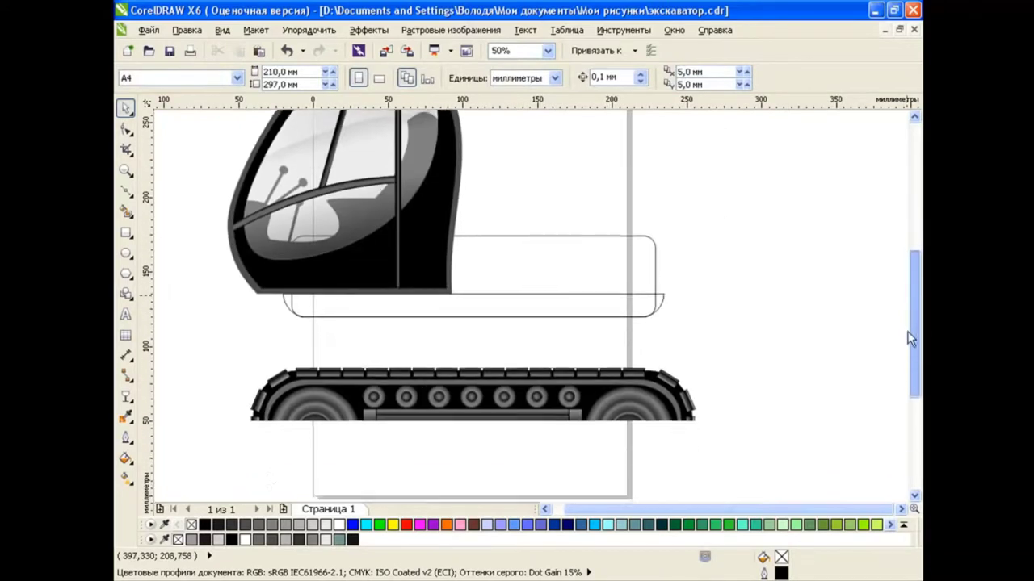
Copy the body rectangle into a long, flat panel along the body's top edge.
left_click(652, 287)
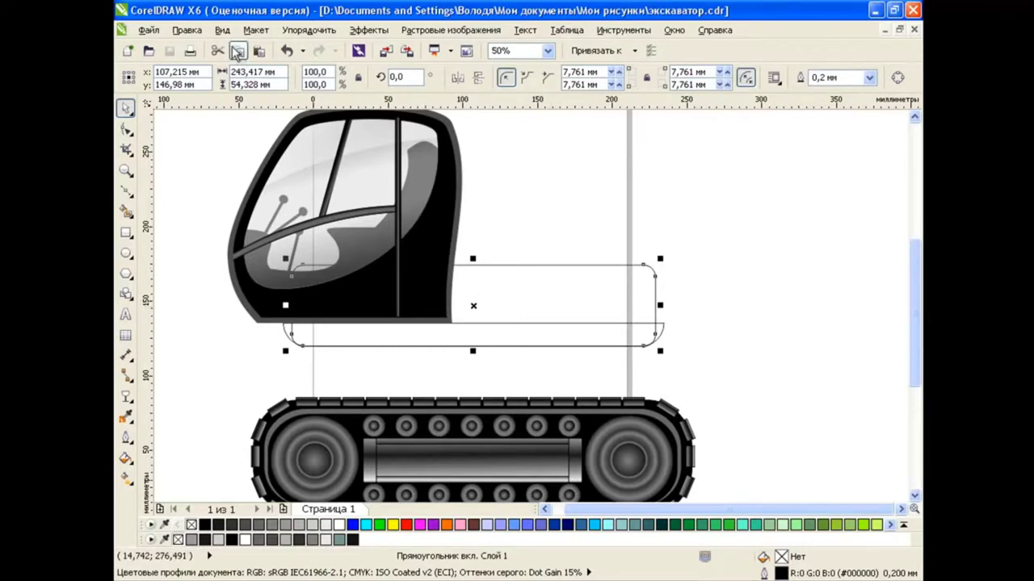
left_click(237, 52)
left_click(258, 52)
left_click_drag(285, 305, 398, 306)
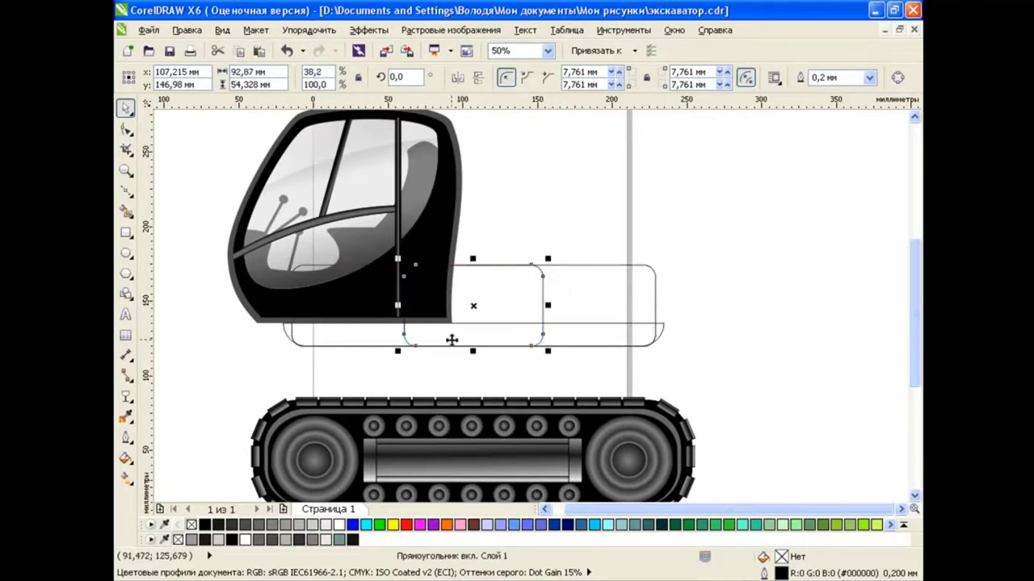
mouse_move(473, 352)
left_mouse_down()
mouse_move(473, 279)
mouse_move(532, 268)
left_mouse_up()
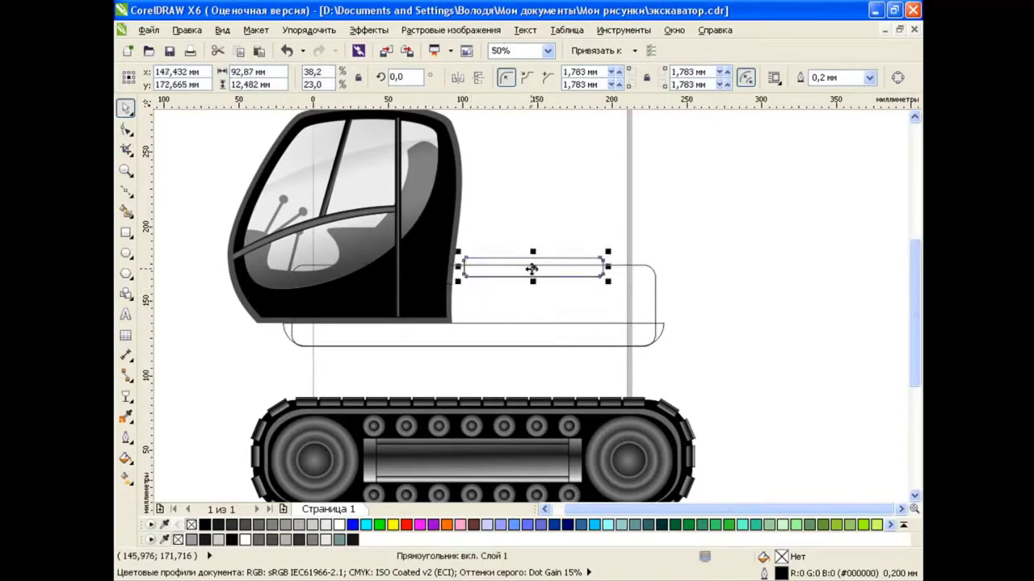
left_click(755, 278)
Duplicate the panel as a short one to the right of the long panel.
left_click(600, 261)
left_click(258, 52)
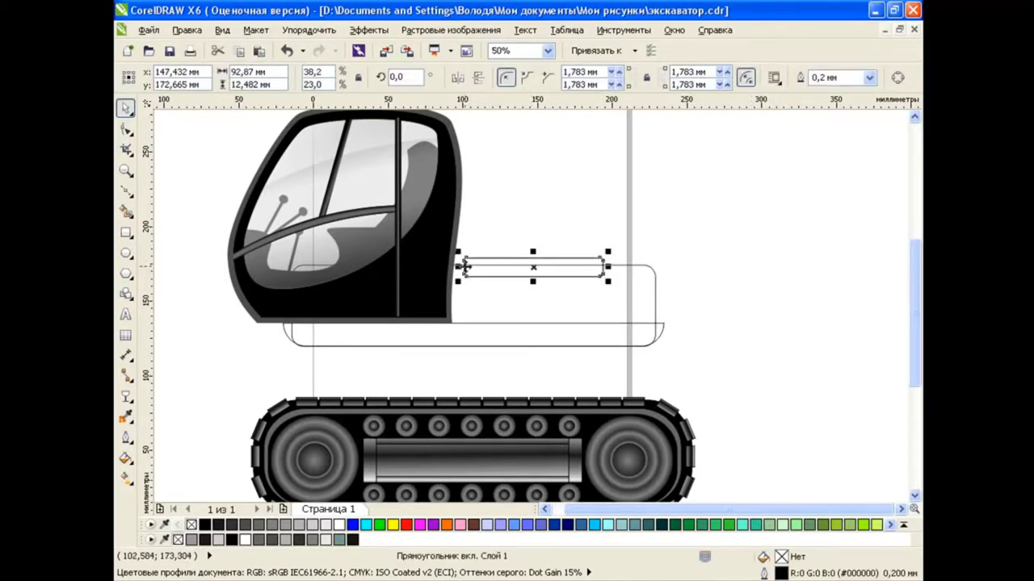
left_click_drag(457, 267, 622, 268)
left_click(733, 275)
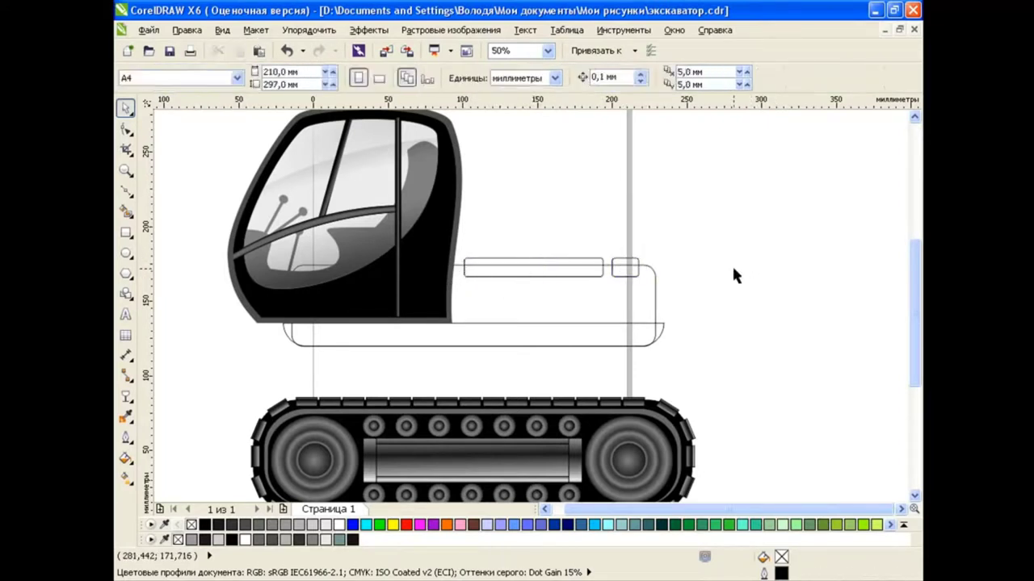
Draw a polyline stripe outline across the body with an angled front corner.
left_click(126, 194)
left_click(208, 296)
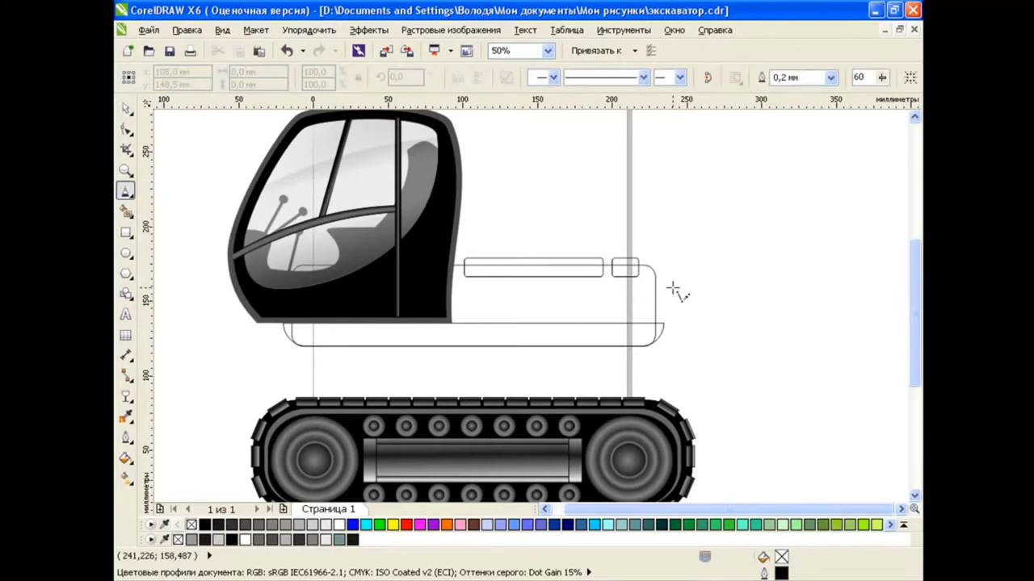
left_click(672, 287)
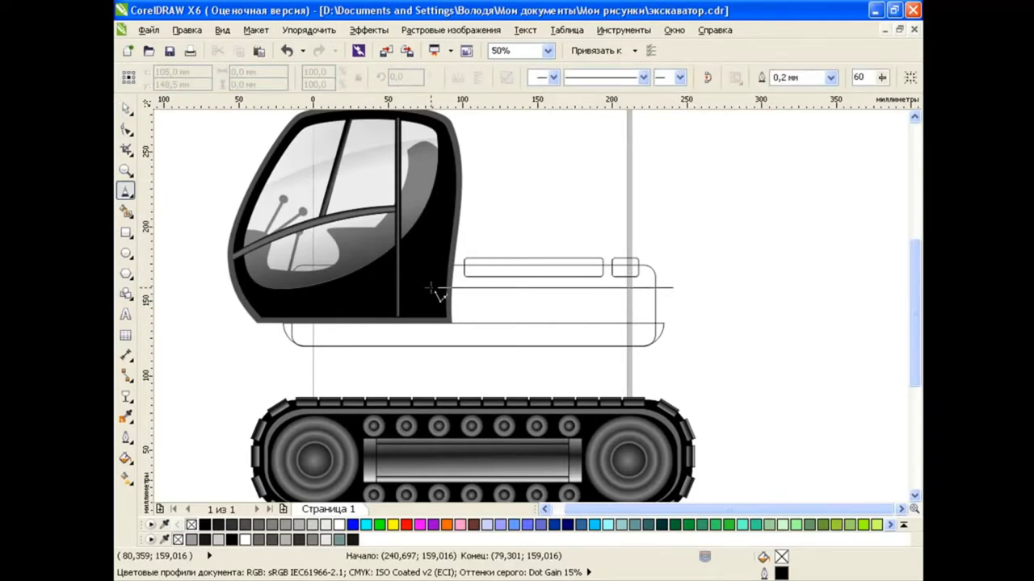
left_click(431, 287)
left_click(440, 332)
left_click(680, 331)
left_click(680, 311)
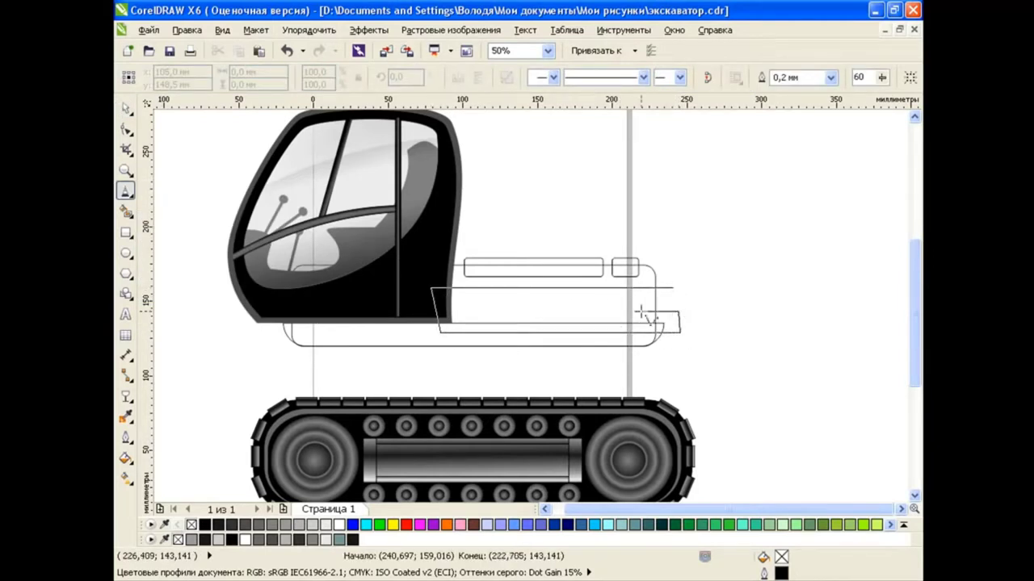
left_click(487, 311)
left_click(468, 301)
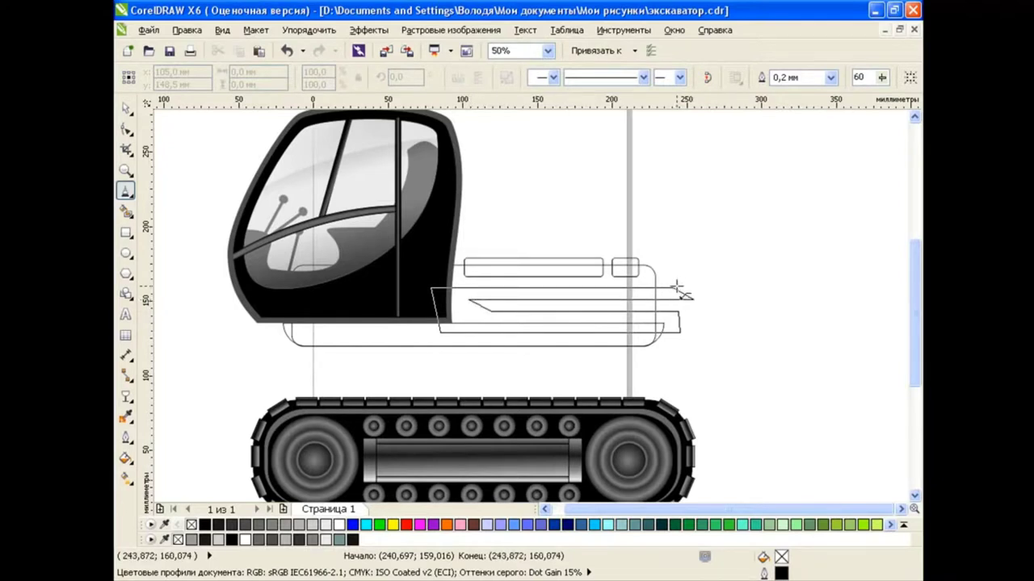
left_click(677, 288)
Smart Fill the stripe areas black and select the leftover outline.
left_click(126, 211)
left_click(324, 78)
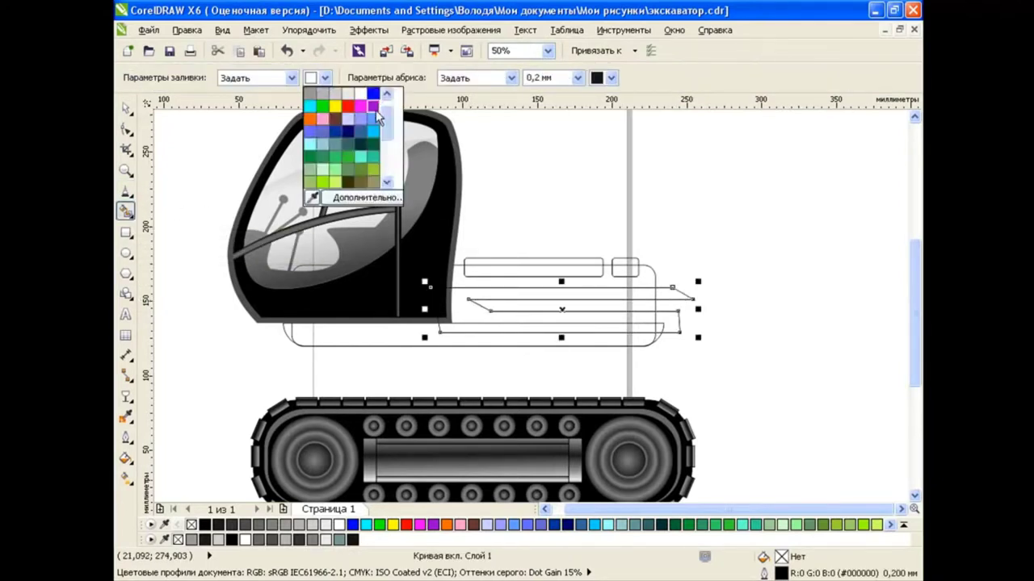
left_click(507, 295)
left_click(483, 296)
key("space")
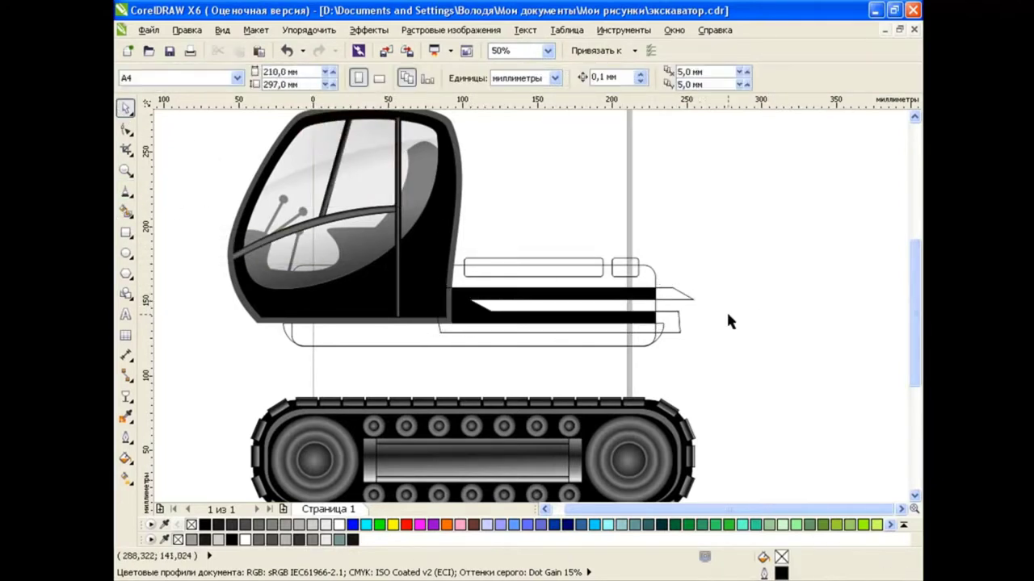
left_click(675, 303)
left_click(691, 346)
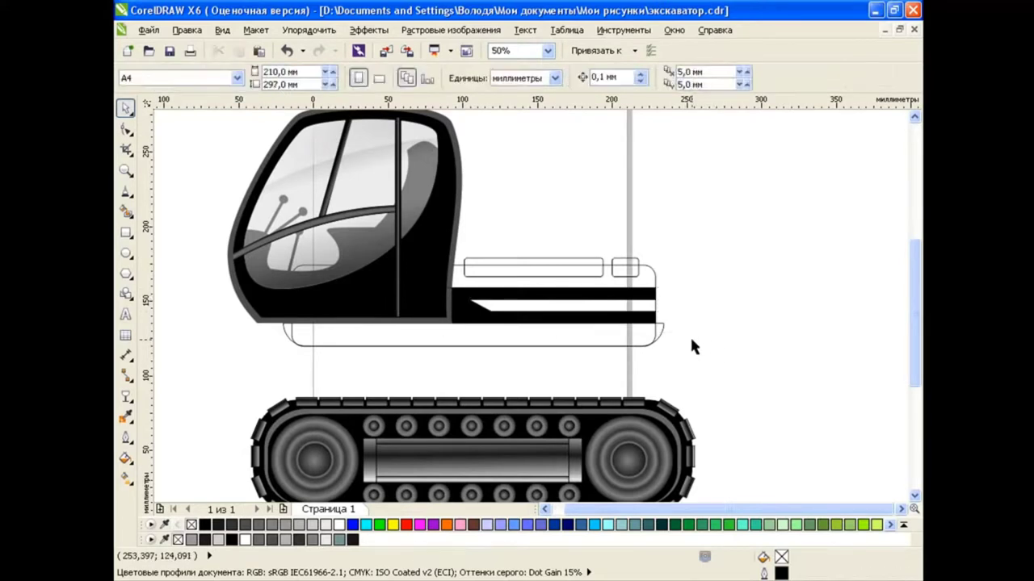
Raise the body rectangle's top and move both small panels up to it.
left_click(654, 279)
left_click_drag(473, 260, 474, 218)
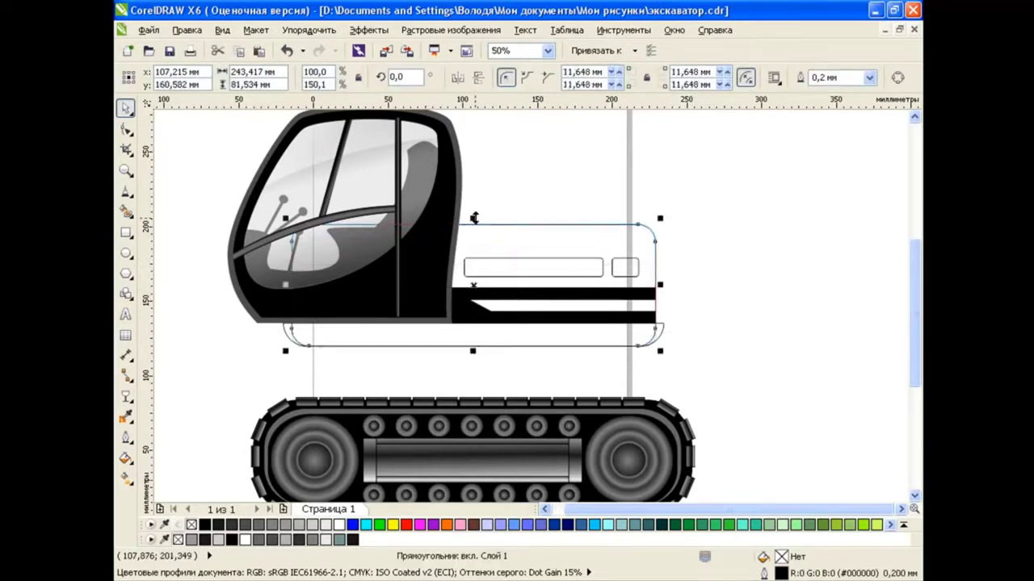
left_click_drag(458, 252, 687, 275)
left_click_drag(549, 265, 561, 230)
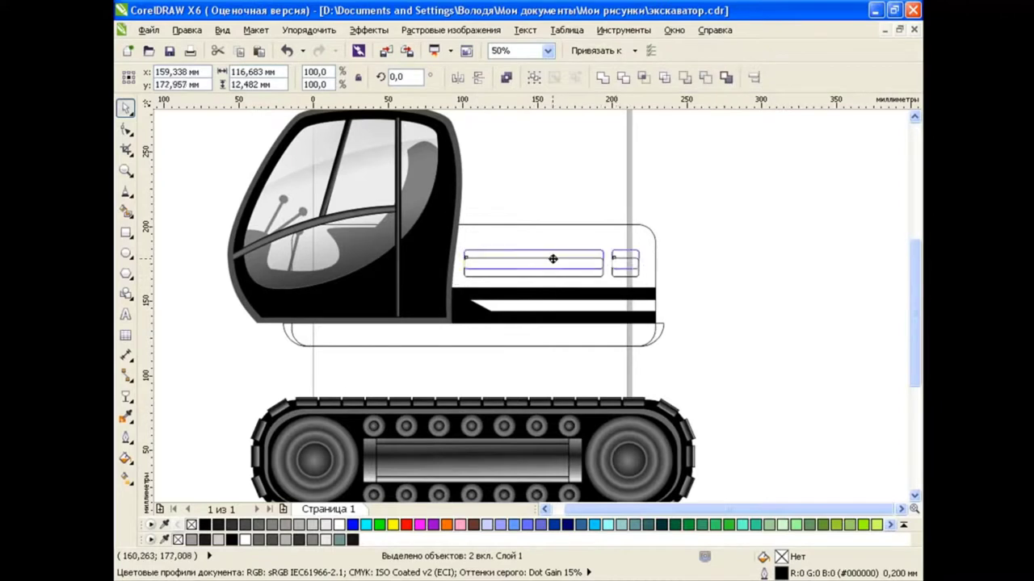
left_click(708, 303)
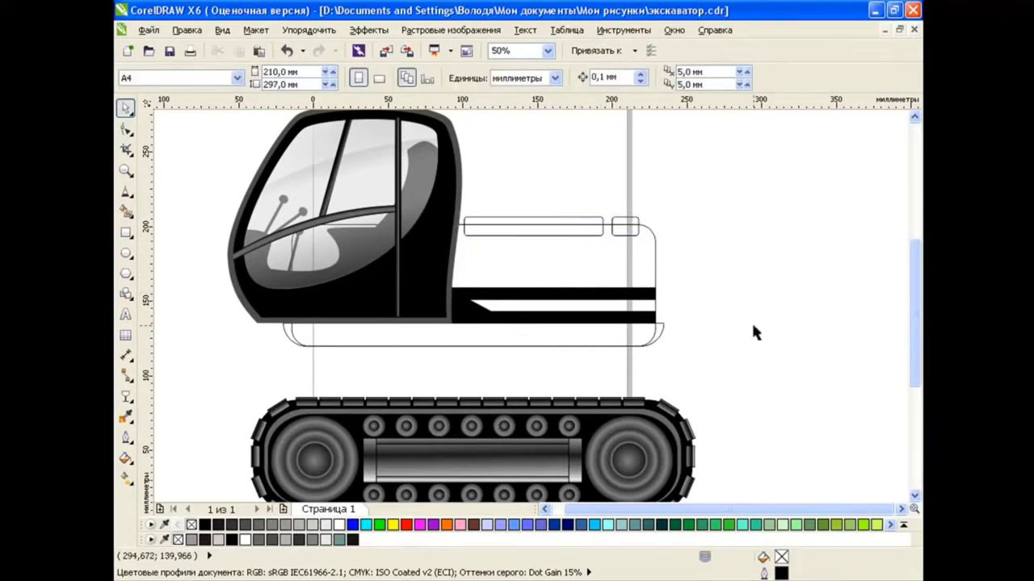
Add two thin vertical strips dividing the body into panel sections.
left_click(125, 232)
left_click_drag(565, 226, 575, 302)
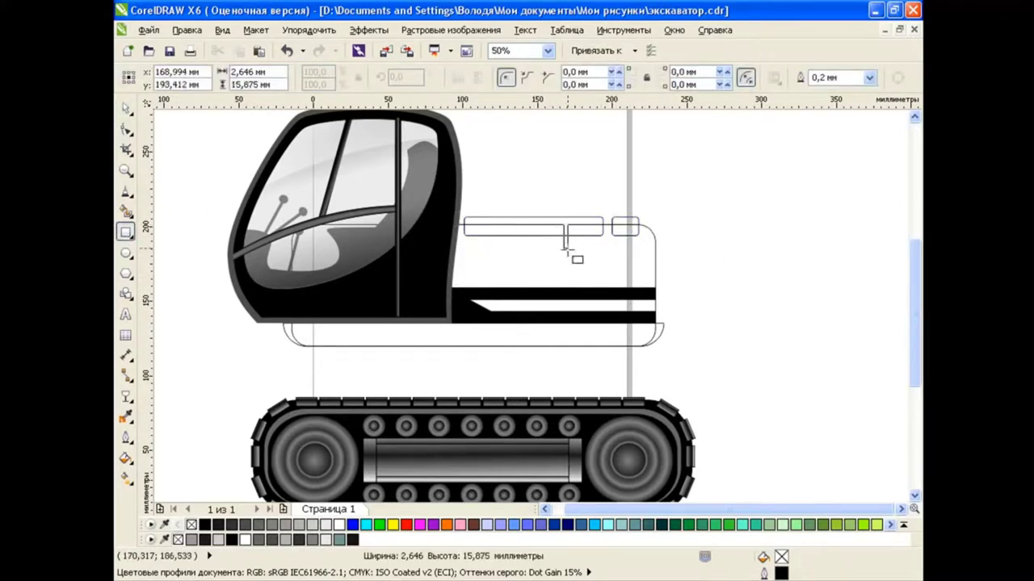
left_click(238, 50)
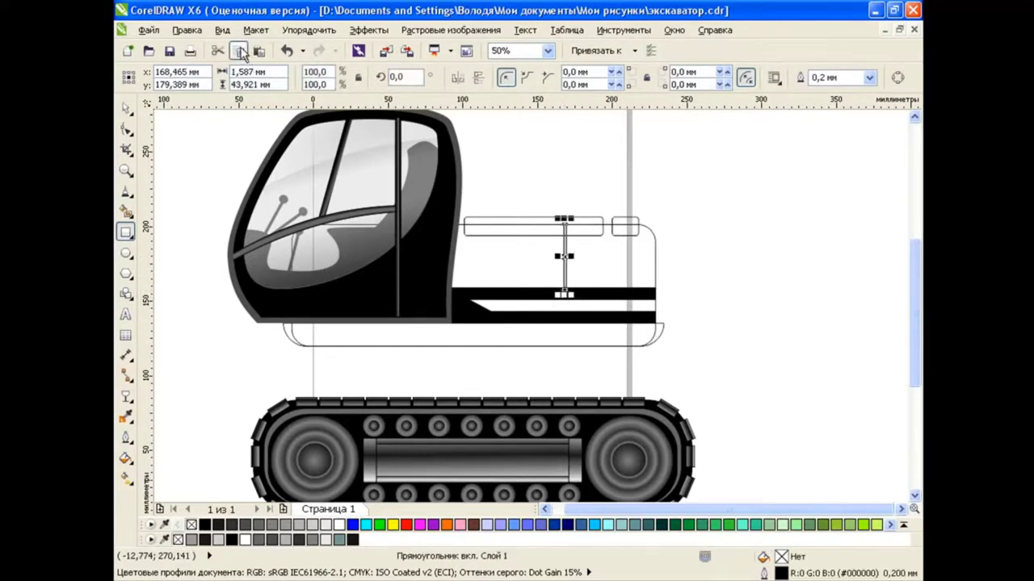
left_click(258, 50)
left_click_drag(565, 259, 637, 259)
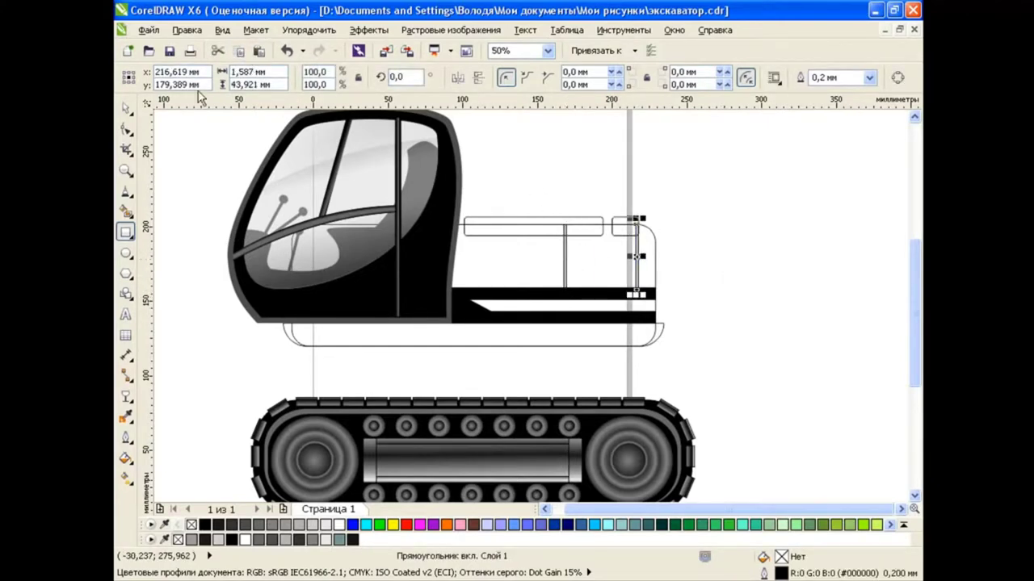
left_click(761, 302)
Undo the cab mirroring and select the rectangle behind the cab, cancelling the stray stretch.
key("ctrl+z")
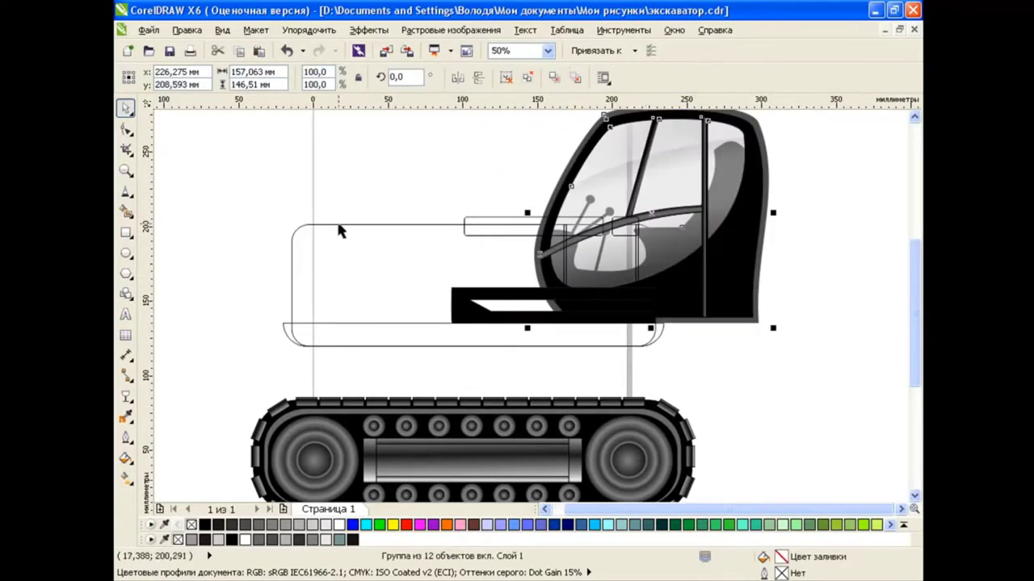
left_click(286, 51)
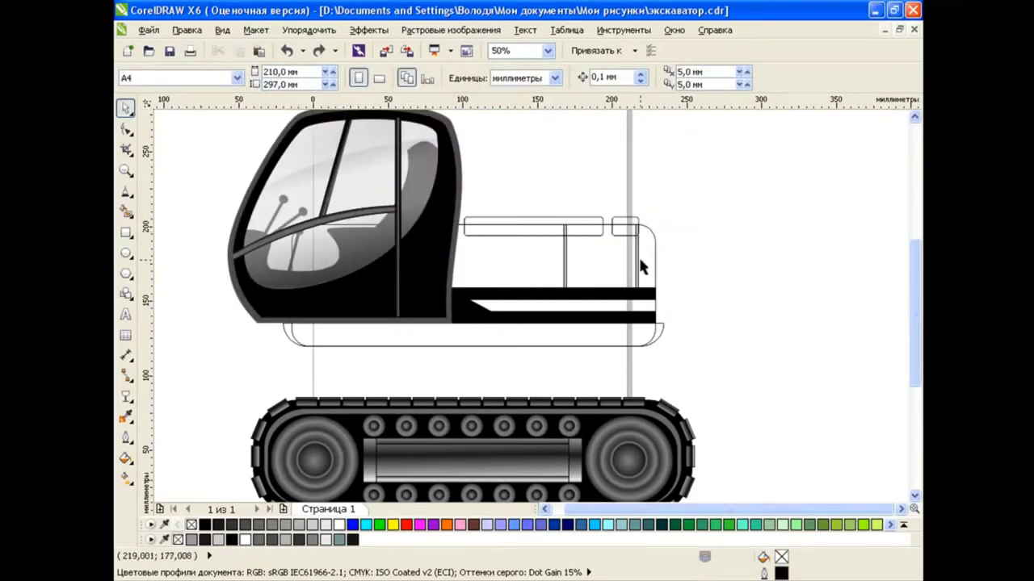
left_click_drag(642, 267, 738, 180)
key("Escape")
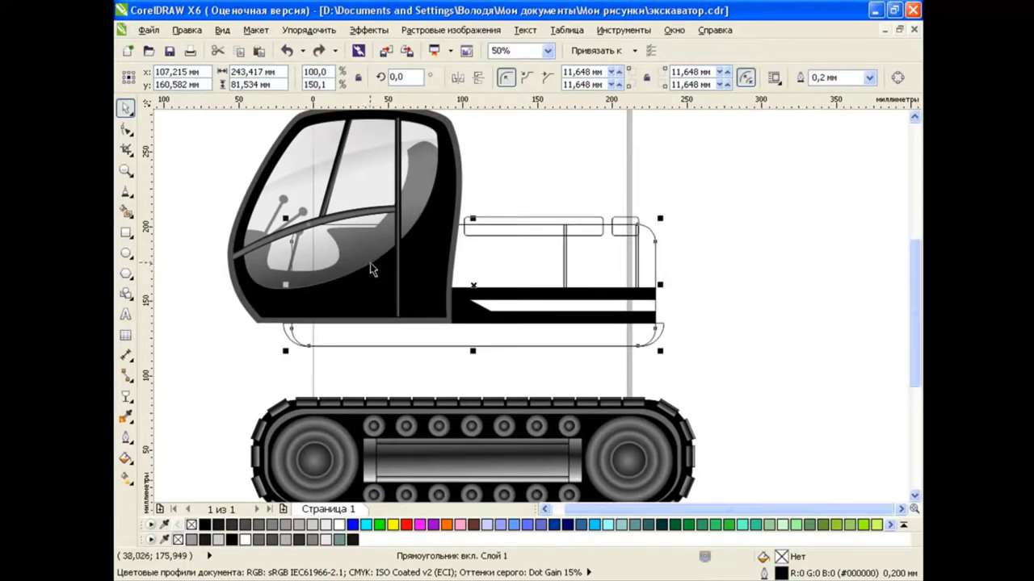
left_click(897, 77)
left_click(125, 128)
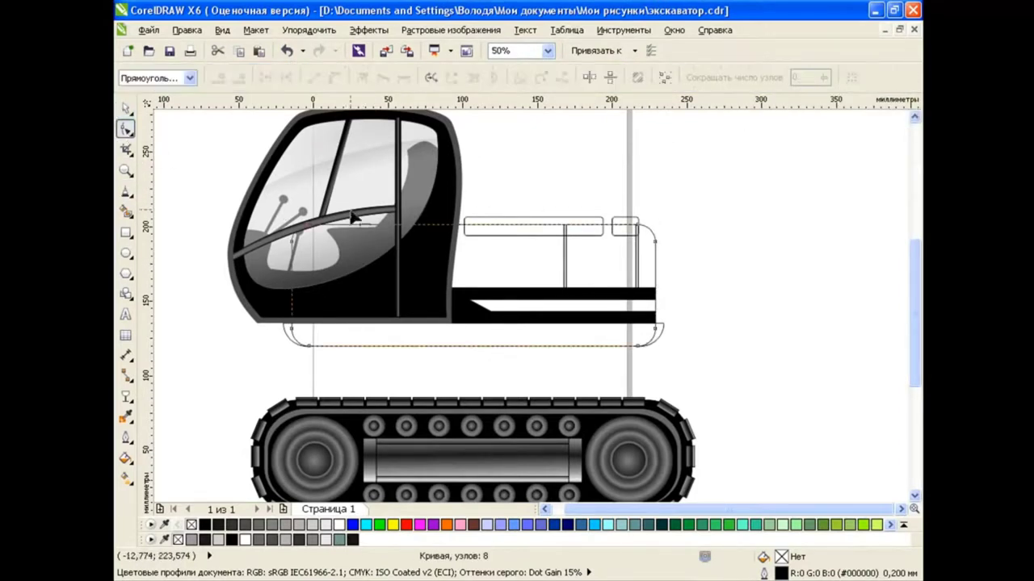
mouse_move(310, 232)
left_mouse_down()
mouse_move(330, 232)
mouse_move(295, 305)
left_mouse_up()
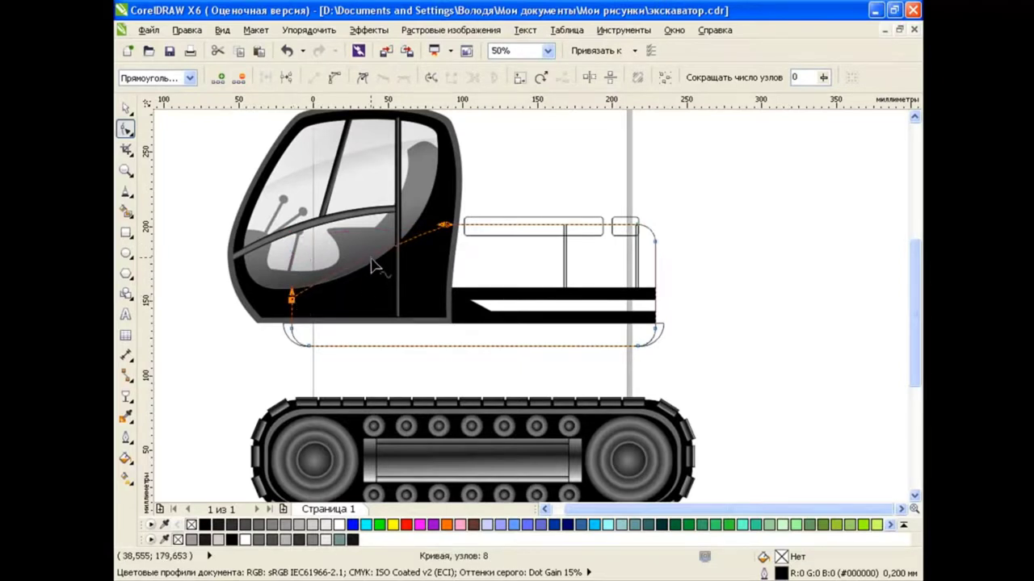
mouse_move(370, 264)
left_mouse_down()
mouse_move(373, 279)
mouse_move(319, 304)
mouse_move(325, 292)
left_mouse_up()
left_click(292, 300)
key("ctrl+z")
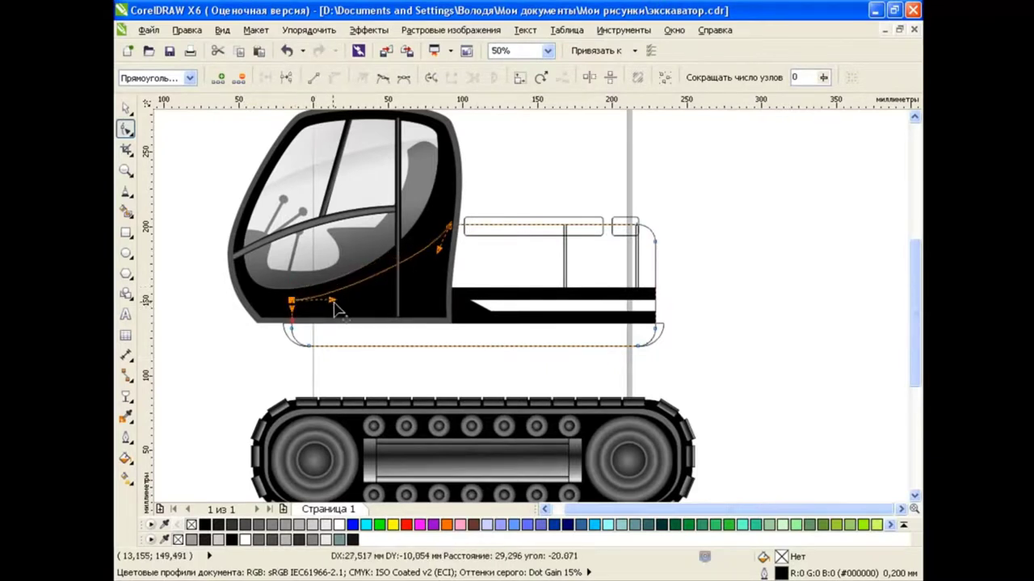
key("space")
left_click(738, 260)
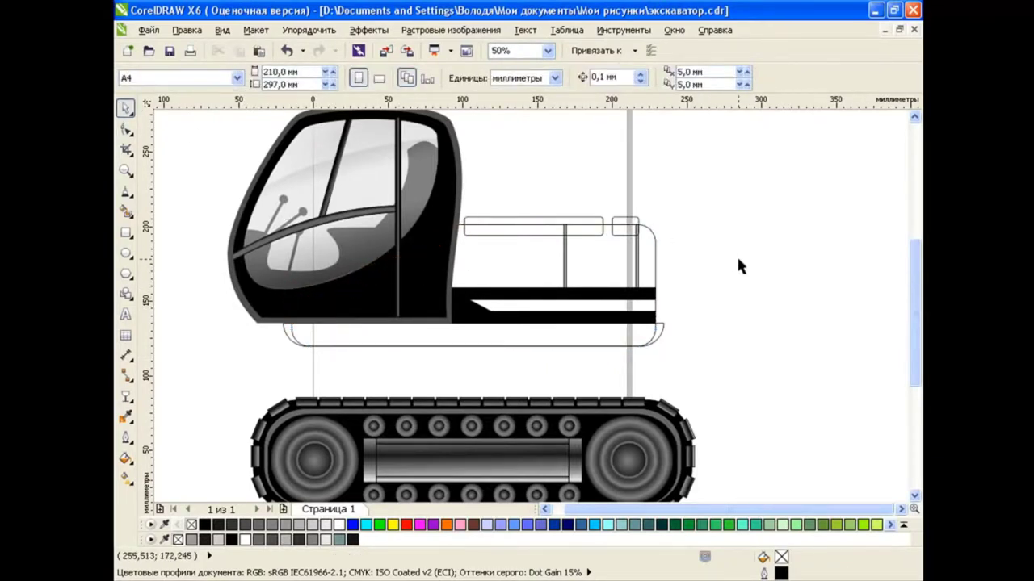
scroll(621, 247, "up", 1)
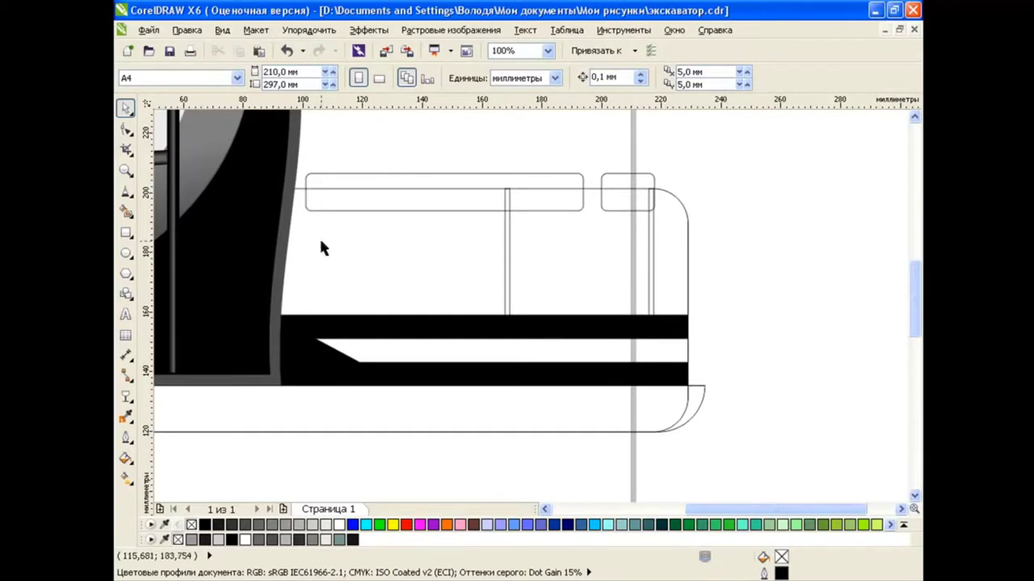
Draw a small bar at the panel's left, copy it to the right, and blend them into five bars.
left_click(125, 232)
mouse_move(515, 222)
left_mouse_down()
mouse_move(530, 232)
mouse_move(631, 224)
left_mouse_up()
left_click(241, 52)
left_click(259, 51)
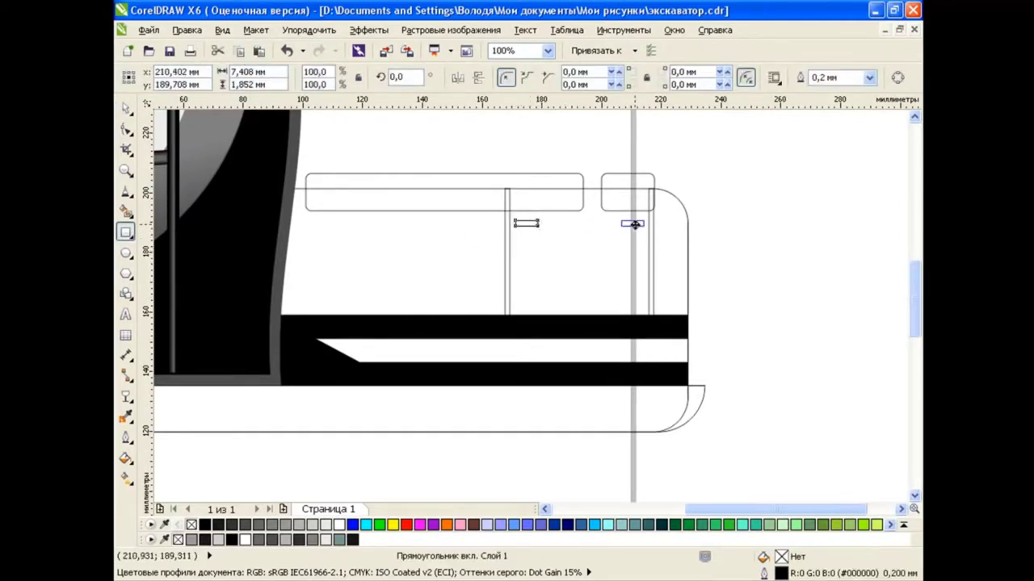
left_click(128, 416)
left_click(194, 397)
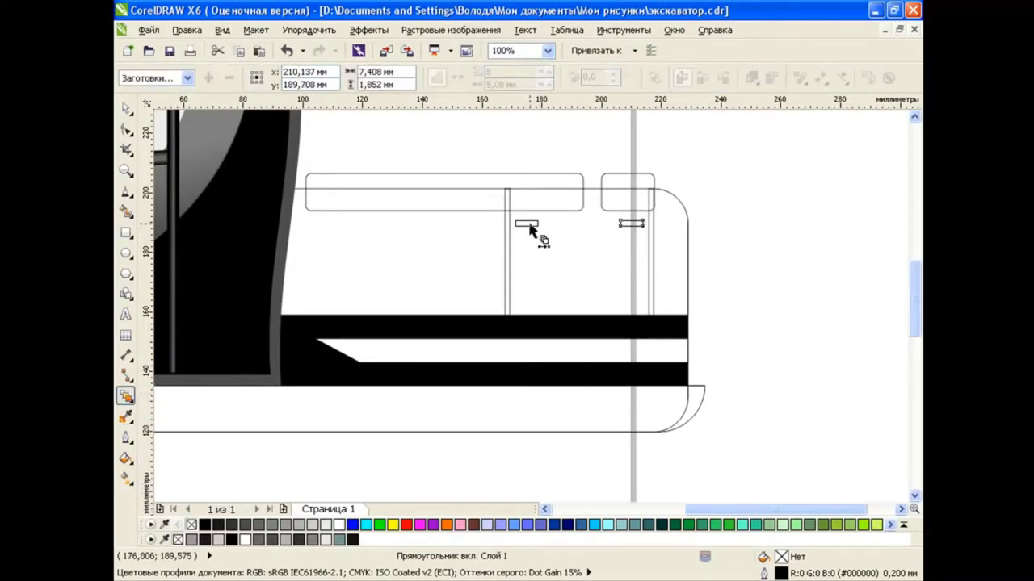
left_click_drag(529, 225, 632, 224)
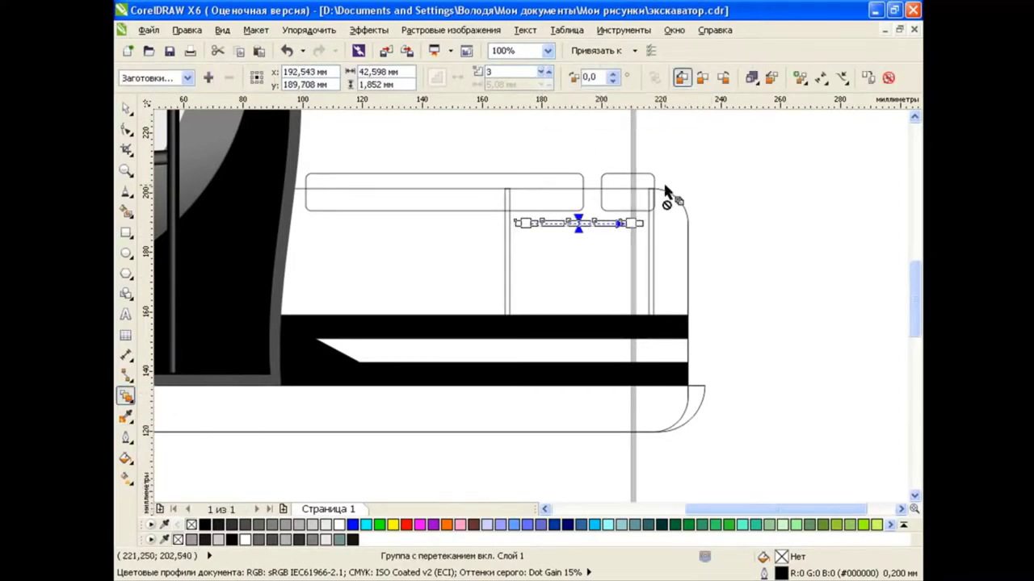
Break the five-bar blend apart into separate bars and group them.
left_click(669, 199)
key("space")
left_click(602, 224)
left_click(308, 30)
left_click(358, 203)
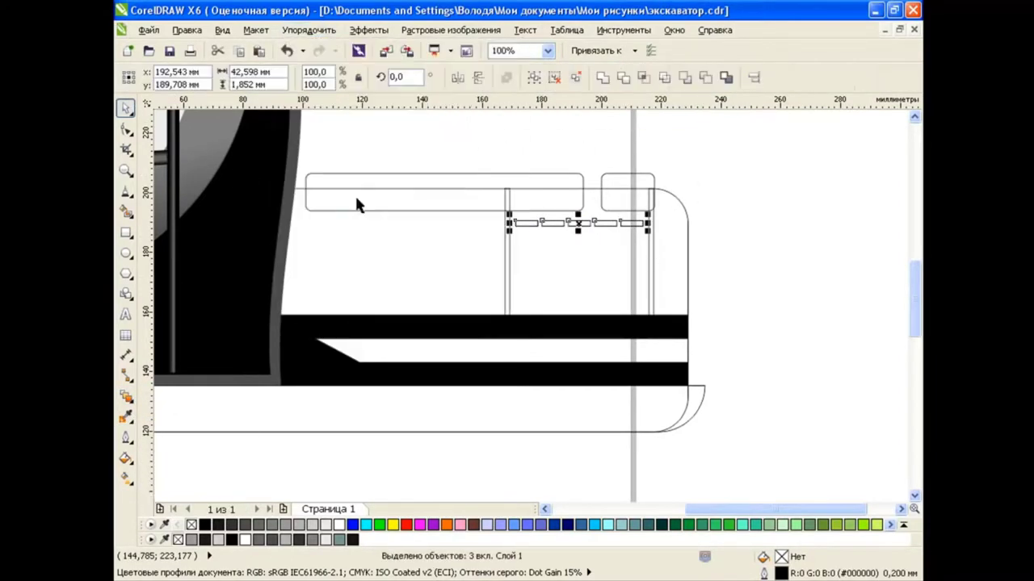
key("ctrl+g")
Copy the bar row down, blend into seven rows, break apart, fill black, and drag off a copy.
left_click_drag(578, 225, 577, 310)
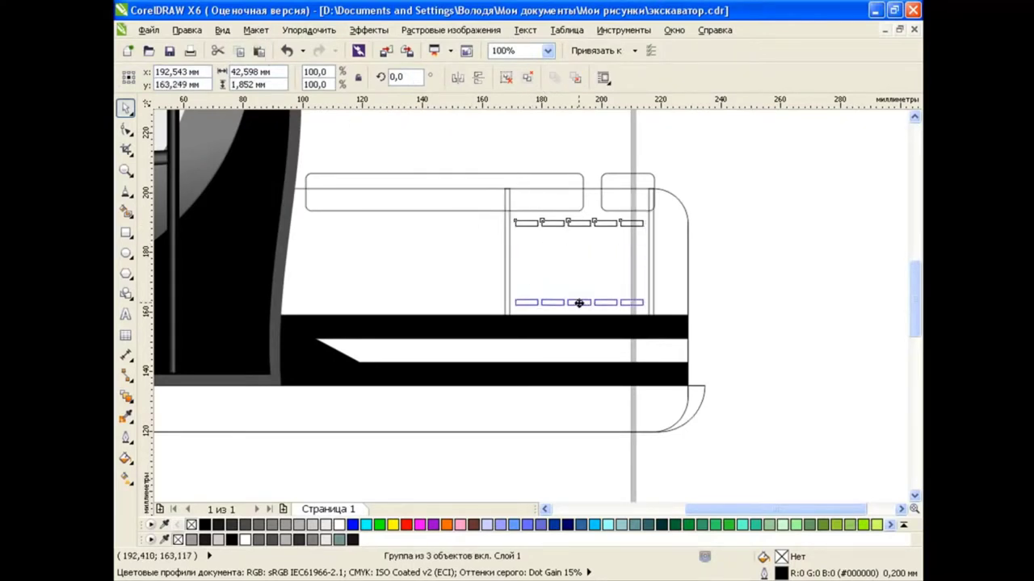
left_click(125, 396)
left_click_drag(579, 224, 578, 310)
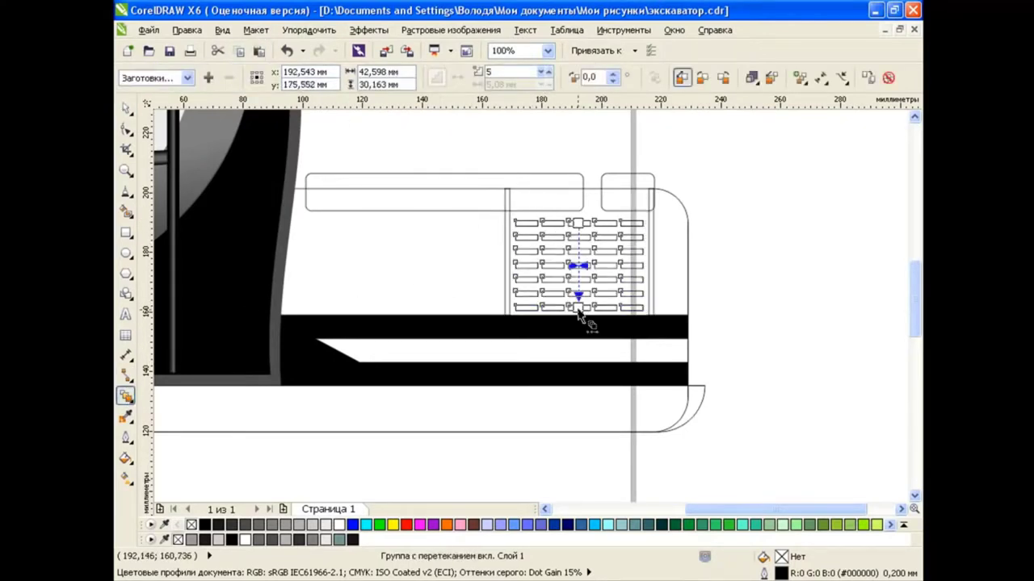
left_click(361, 205)
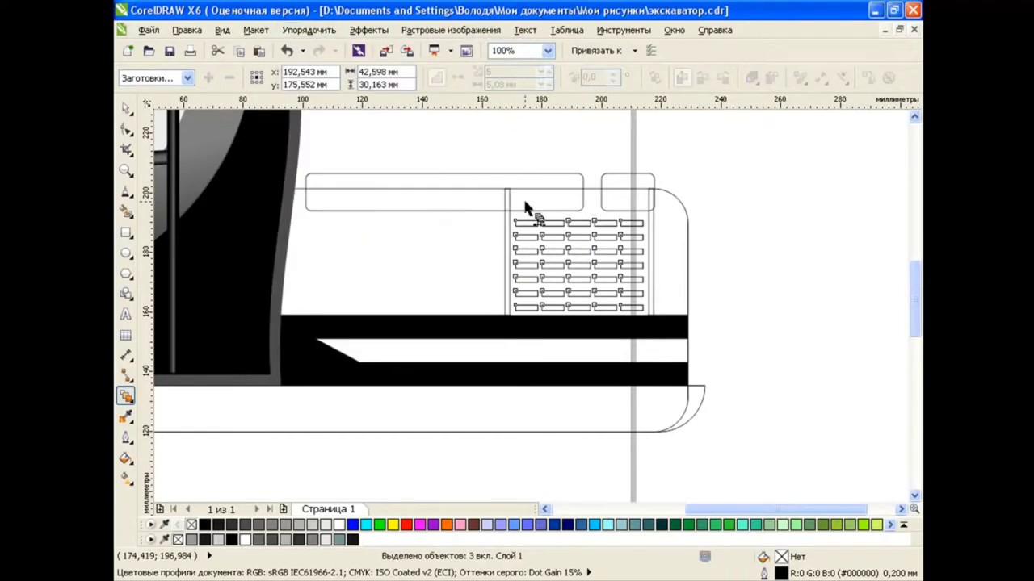
key("ctrl+g")
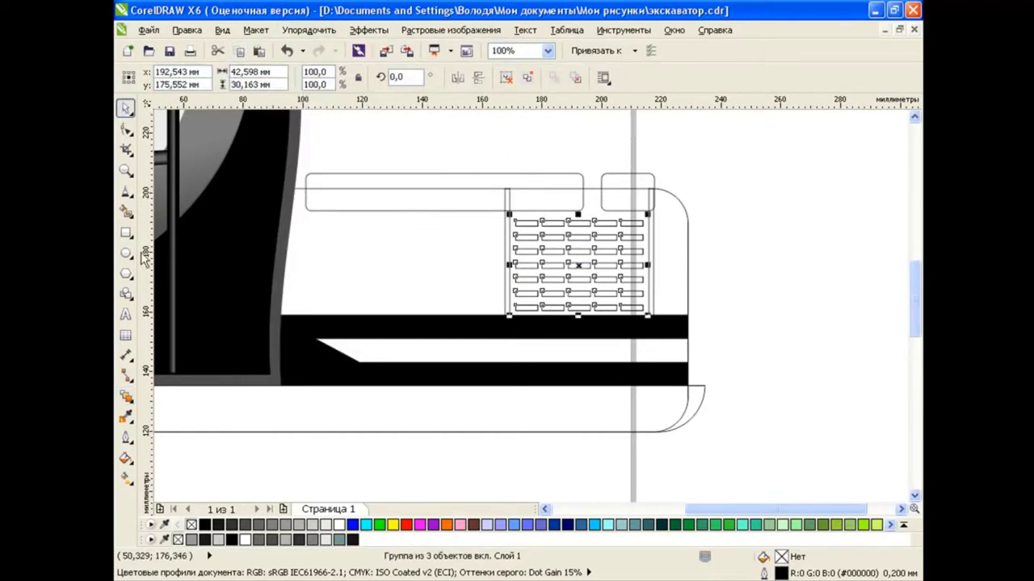
left_click(204, 525)
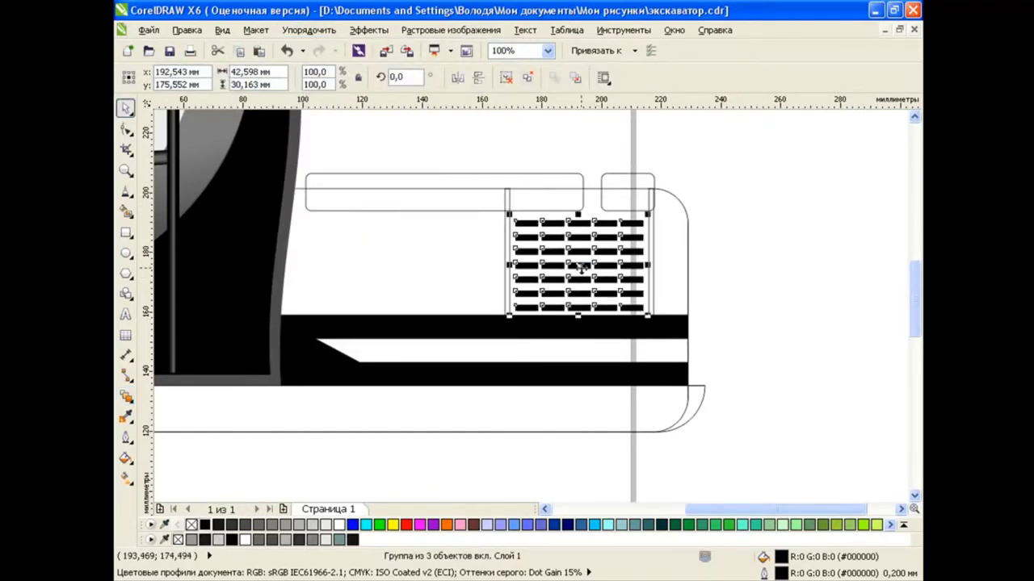
mouse_move(579, 269)
left_mouse_down()
mouse_move(580, 317)
mouse_move(774, 315)
left_mouse_up()
Move the grille copy right of the body and delete all but two rows.
mouse_move(852, 229)
left_mouse_down()
mouse_move(707, 342)
mouse_move(722, 219)
left_mouse_up()
mouse_move(701, 273)
left_mouse_down()
mouse_move(856, 343)
mouse_move(702, 380)
left_mouse_up()
key("Delete")
left_click(566, 118)
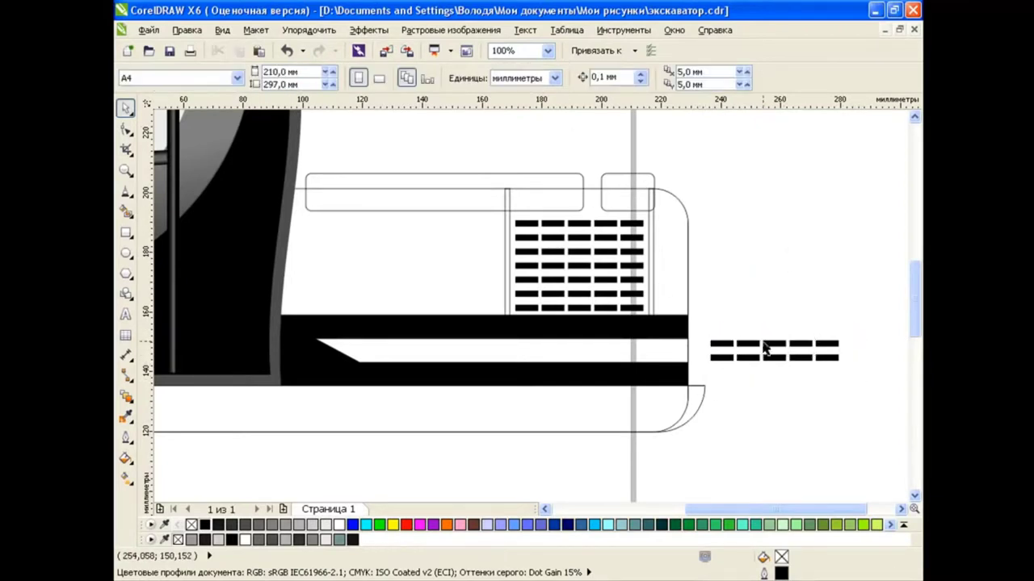
left_click(749, 357)
left_click(755, 368)
left_click(759, 355)
Trim the copy to three columns, group the six bars, and place them on the white stripe.
left_click_drag(707, 328, 767, 381)
key("Delete")
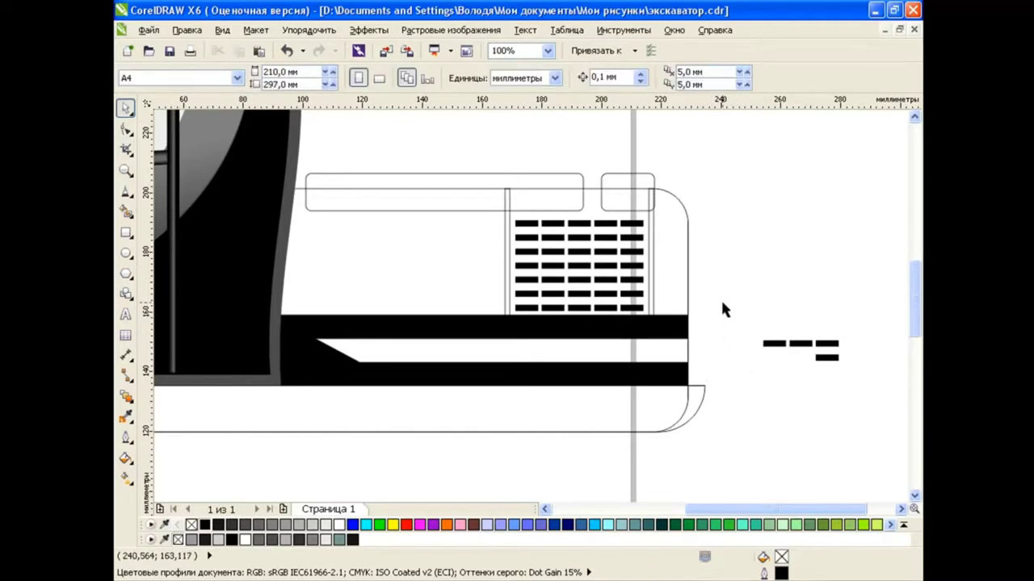
left_click(287, 50)
left_click(505, 77)
mouse_move(738, 315)
left_mouse_down()
mouse_move(853, 380)
mouse_move(613, 359)
left_mouse_up()
key("ctrl+g")
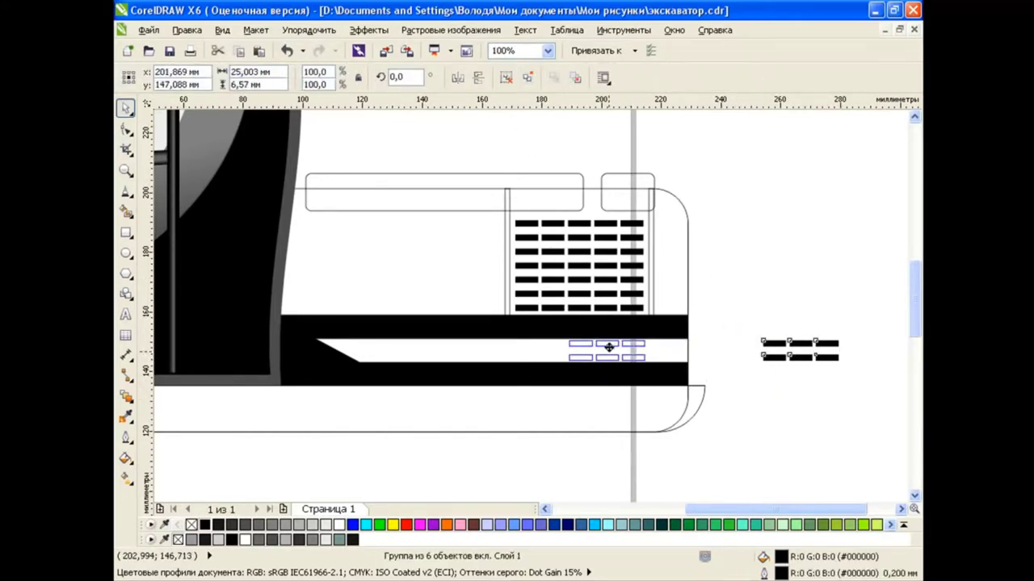
left_click(745, 351)
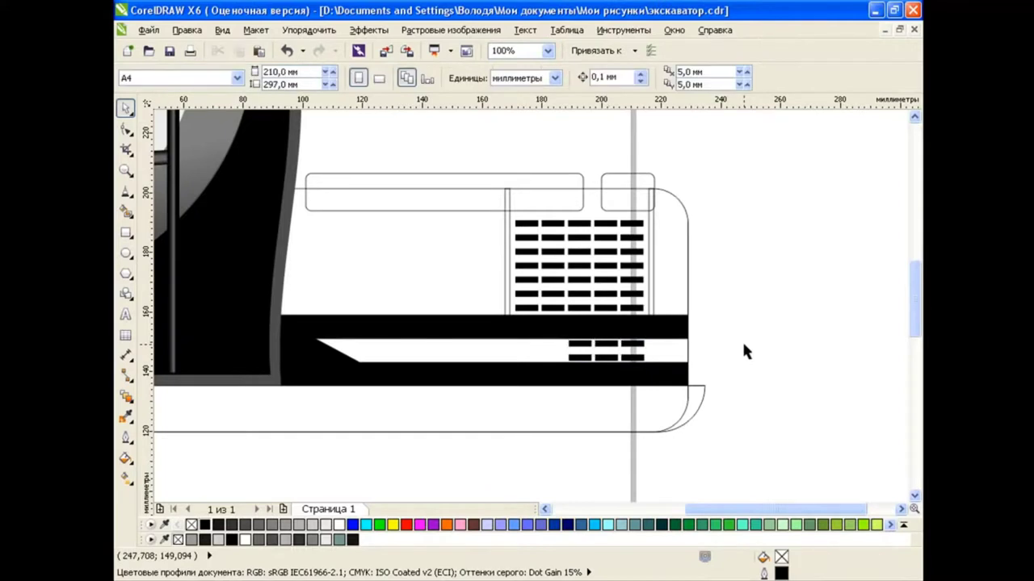
Fill both vertical grille posts black.
left_click(508, 276)
left_click(651, 289, "shift")
left_click(204, 525)
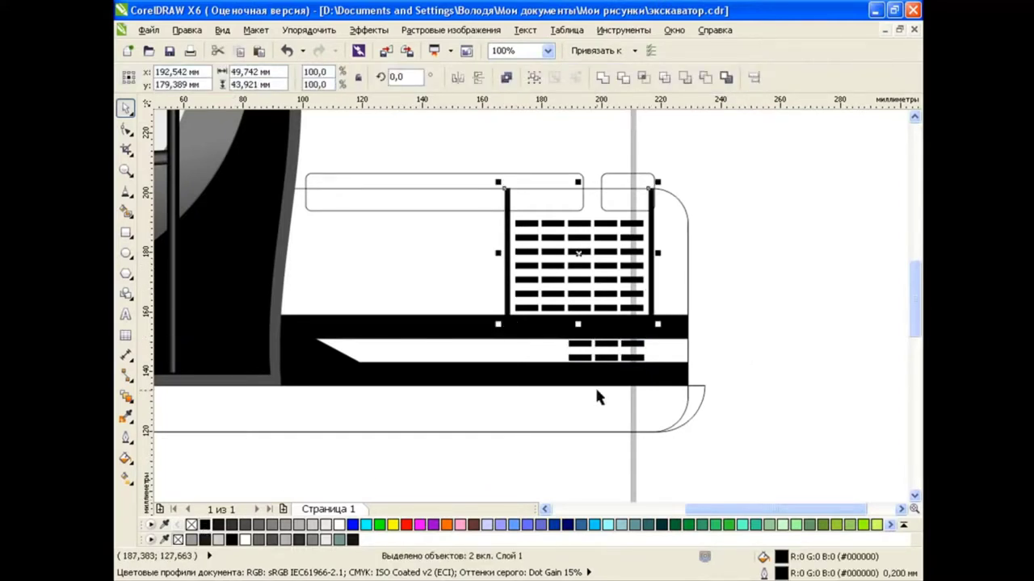
left_click(762, 317)
Select the long and small top rectangles and bring up their Uniform Fill settings.
left_click(501, 185)
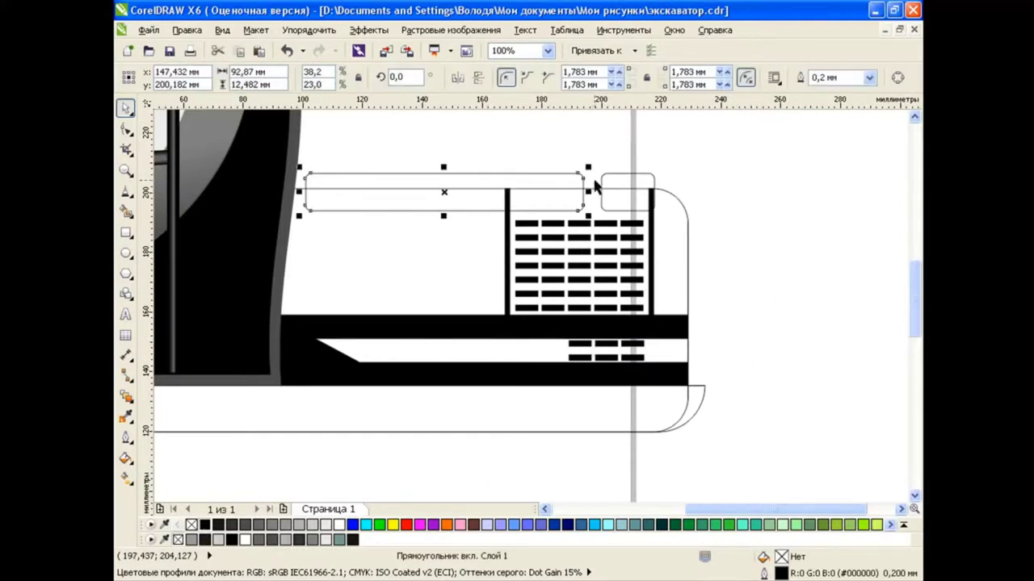
left_click(605, 179, "shift")
left_click(125, 458)
left_click(150, 458)
Fill both top rectangles with RGB 225, 135, 0, then select the lower rounded band.
left_click(368, 177)
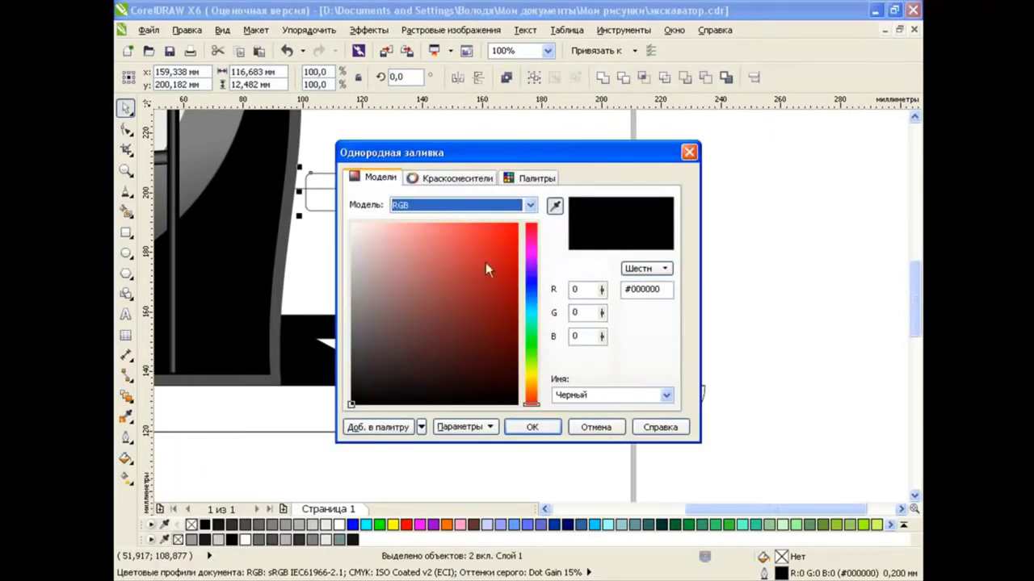
left_click(572, 288)
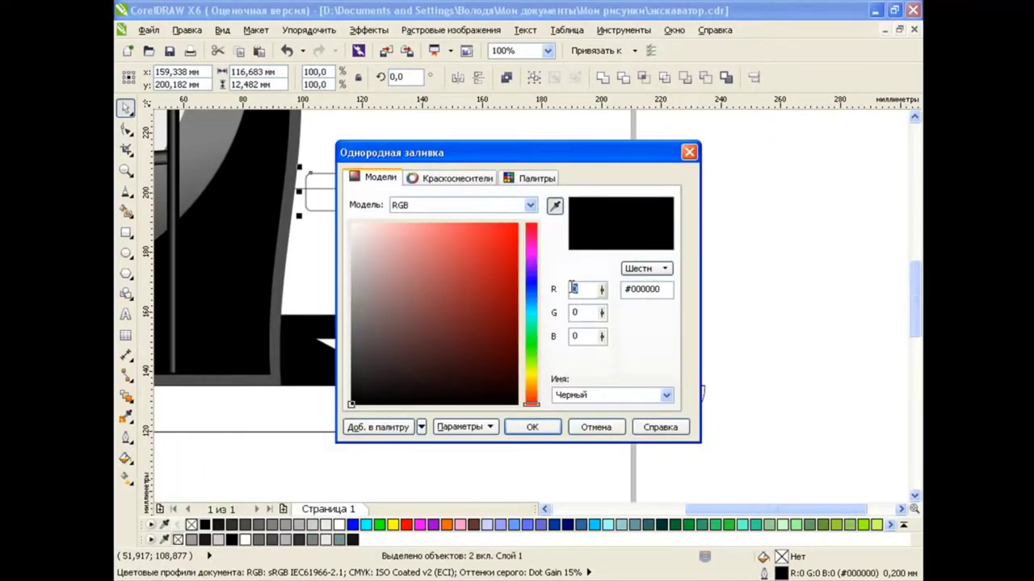
type("225")
left_click(576, 312)
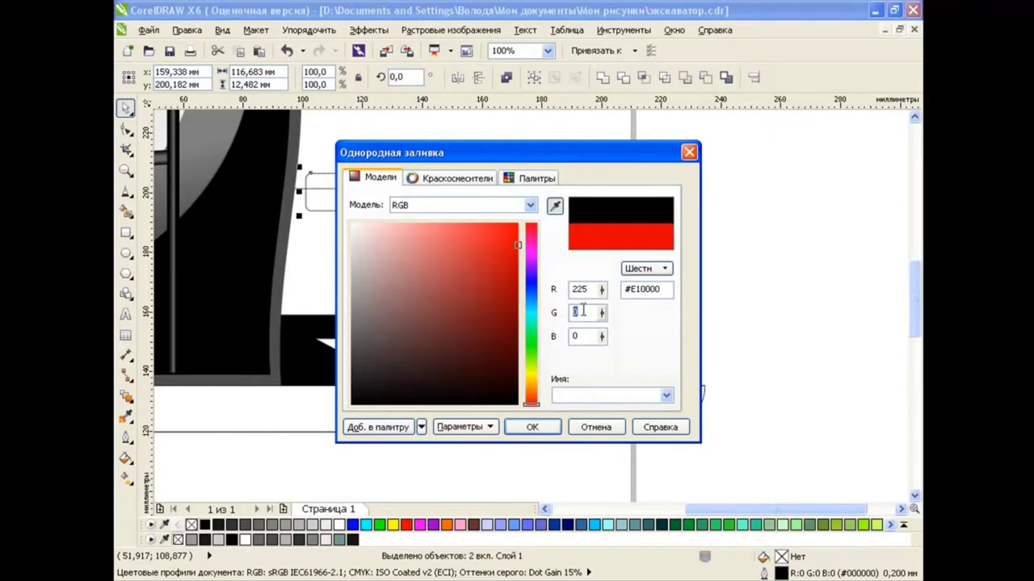
type("135")
left_click(532, 427)
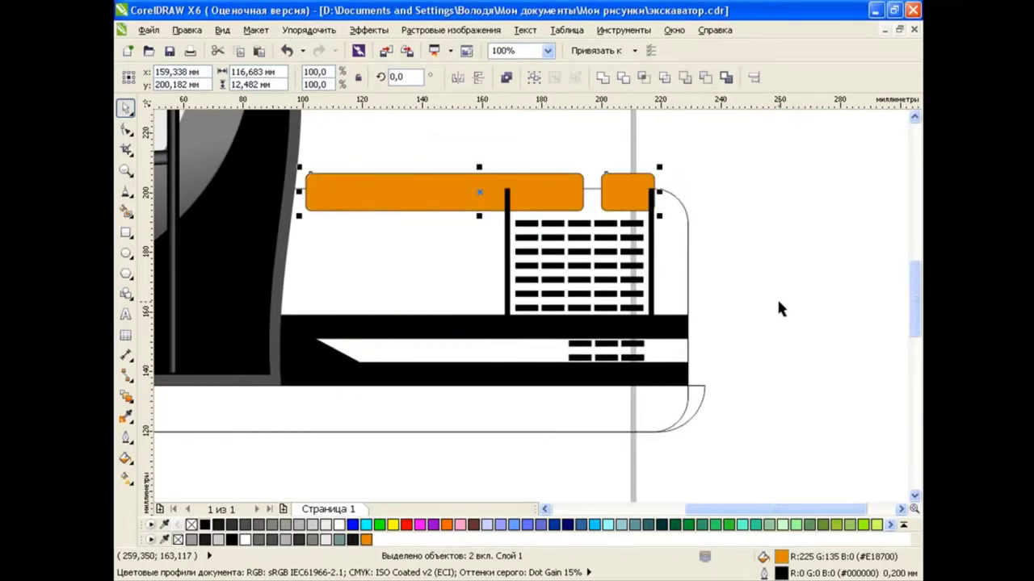
left_click(800, 260)
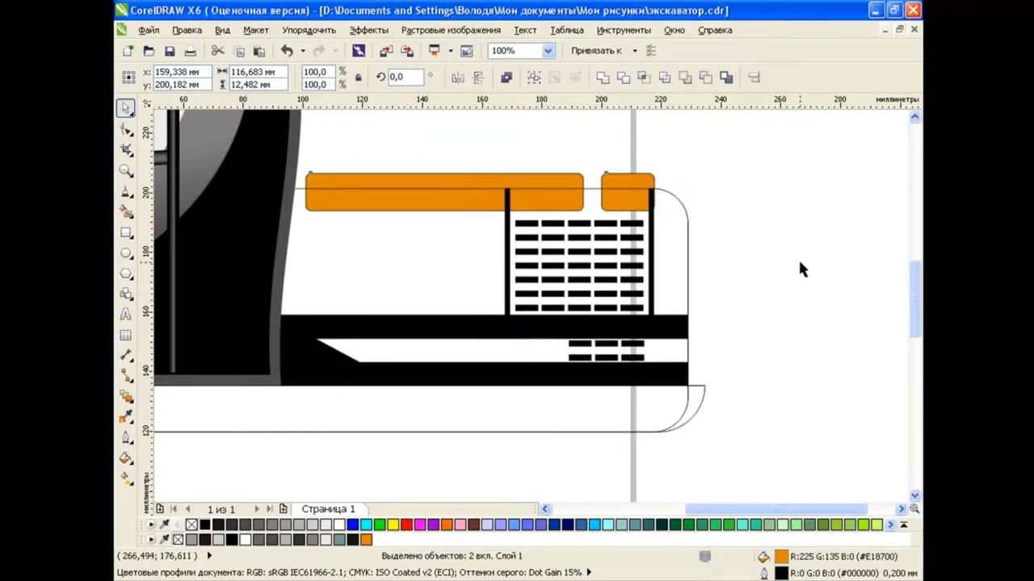
left_click(628, 400)
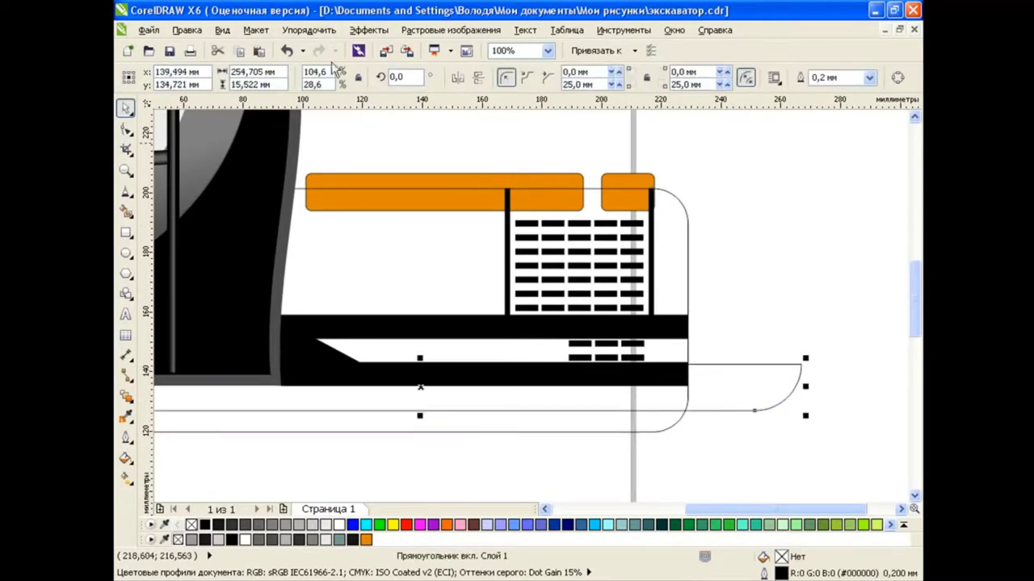
Start a custom-stop fountain fill with an orange start colour (red 225).
left_click(126, 458)
left_click(194, 473)
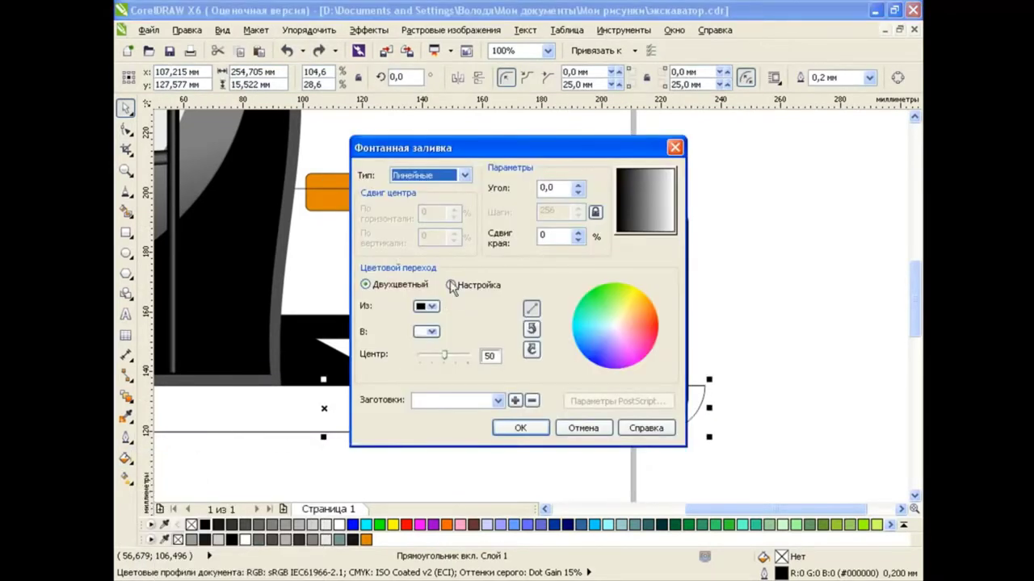
left_click(451, 285)
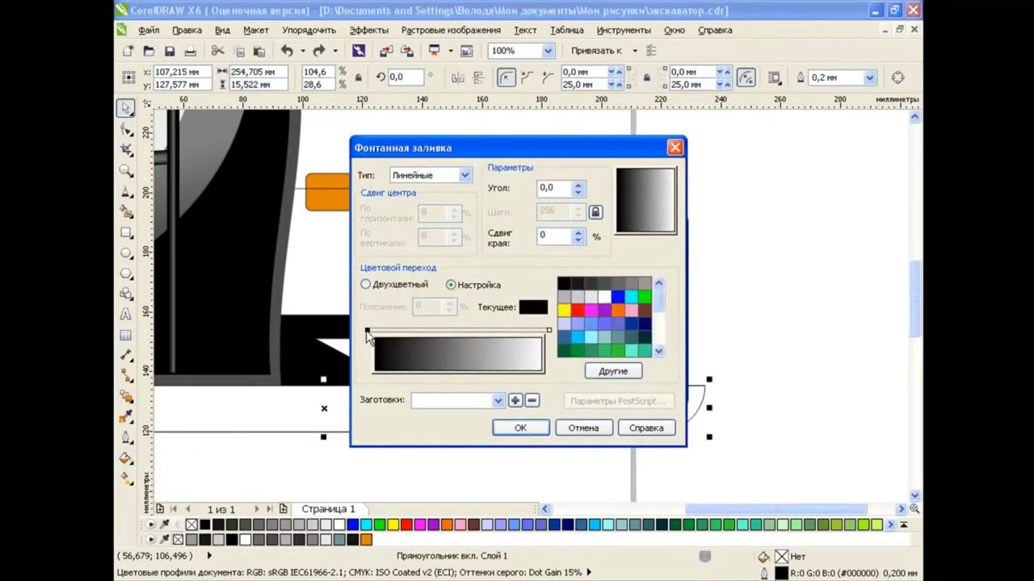
left_click(612, 370)
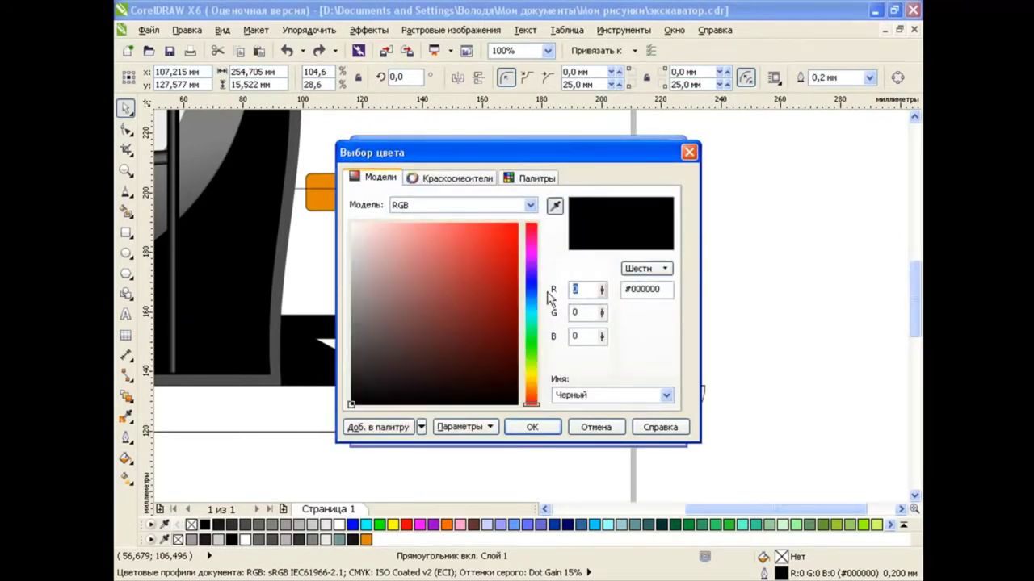
key("Tab")
type("1")
left_click(547, 421)
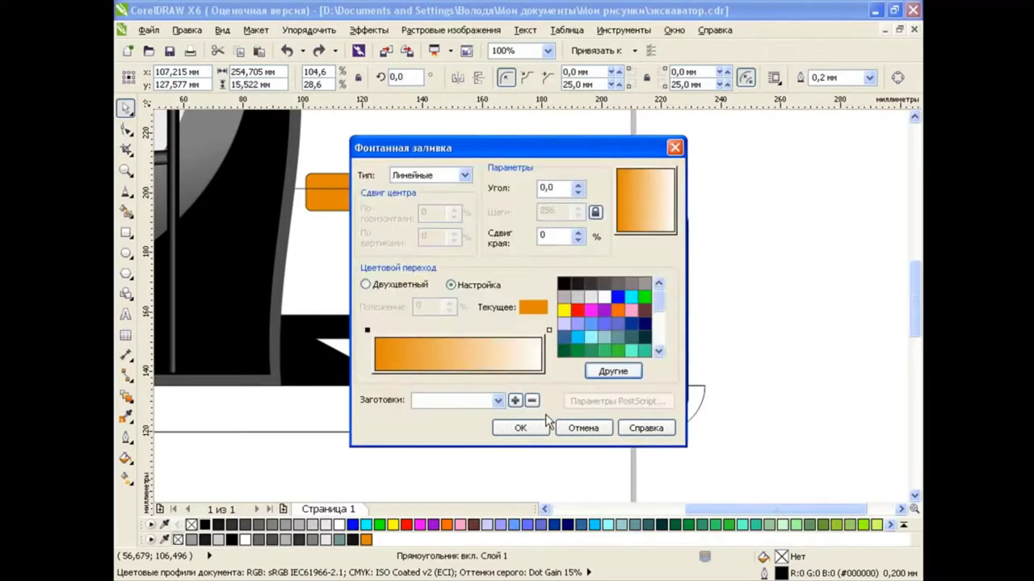
Add a middle colour stop set to pale yellow.
double_click(487, 335)
left_click(612, 371)
left_click(374, 177)
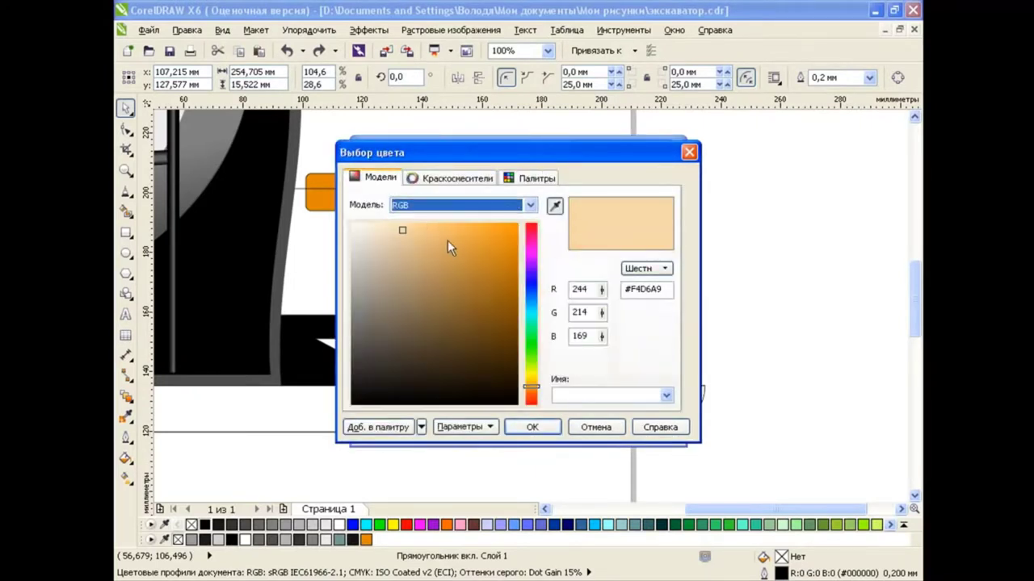
mouse_move(601, 289)
left_mouse_down()
mouse_move(567, 288)
mouse_move(557, 339)
left_mouse_up()
type("0")
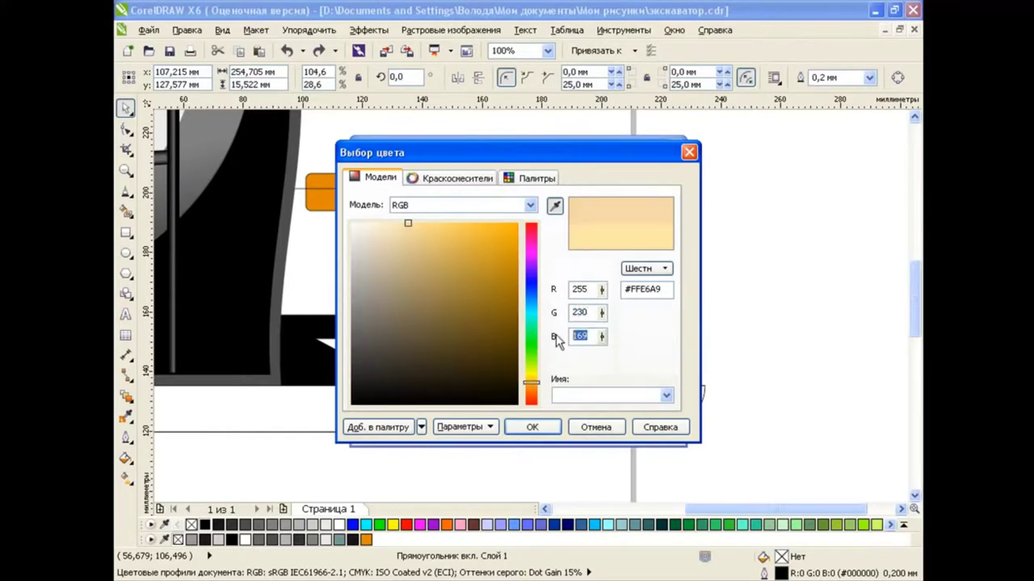
left_click(540, 427)
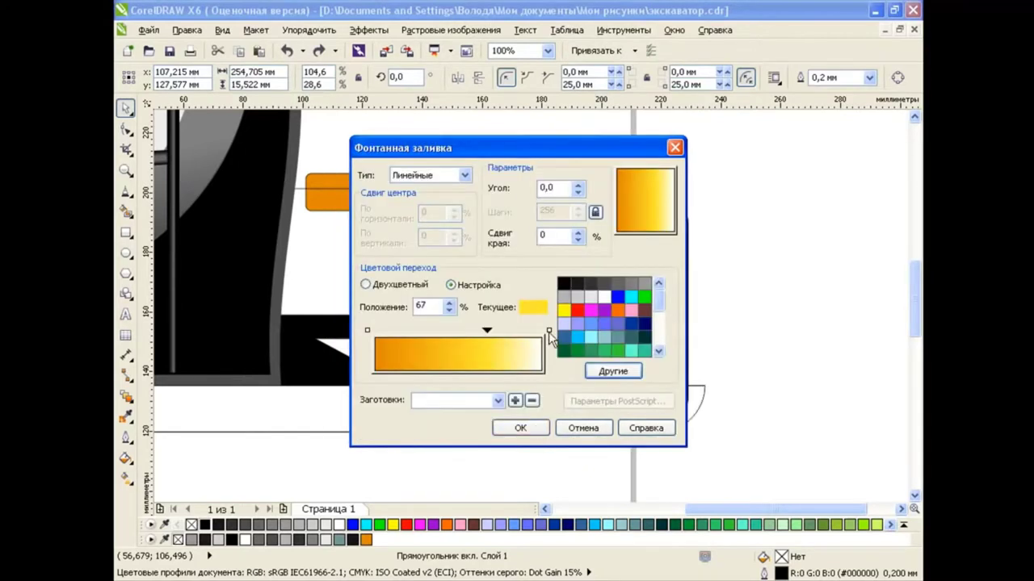
Set the right end stop to orange using RGB values.
left_click(548, 330)
left_click(613, 372)
left_click(530, 205)
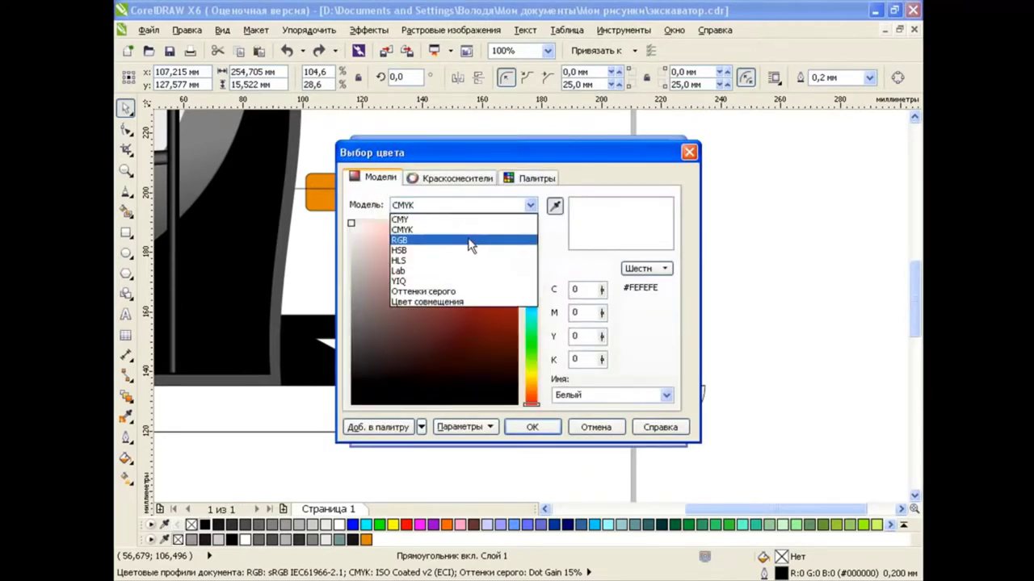
left_click(469, 240)
type("225")
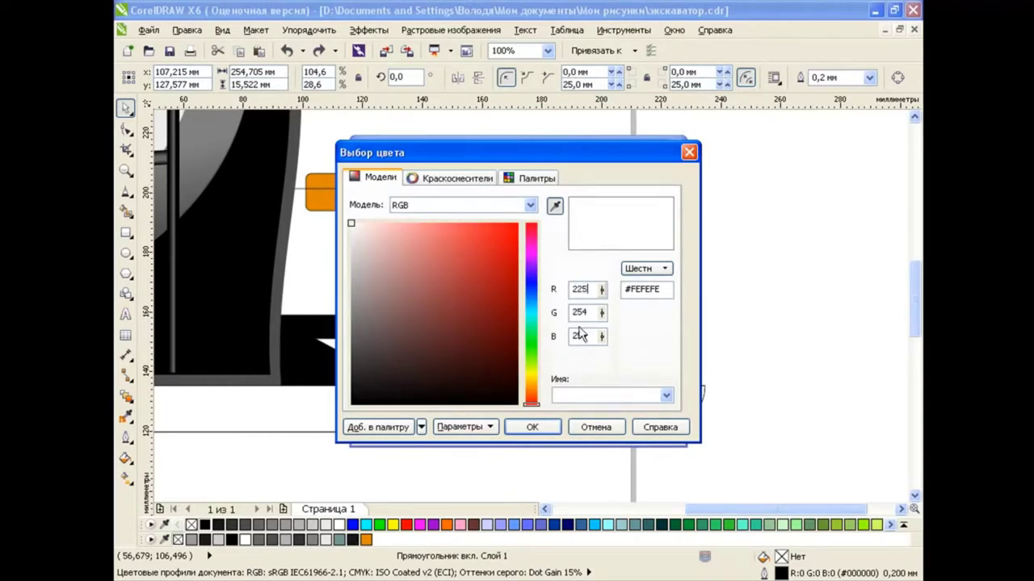
left_click_drag(592, 313, 563, 312)
type("0")
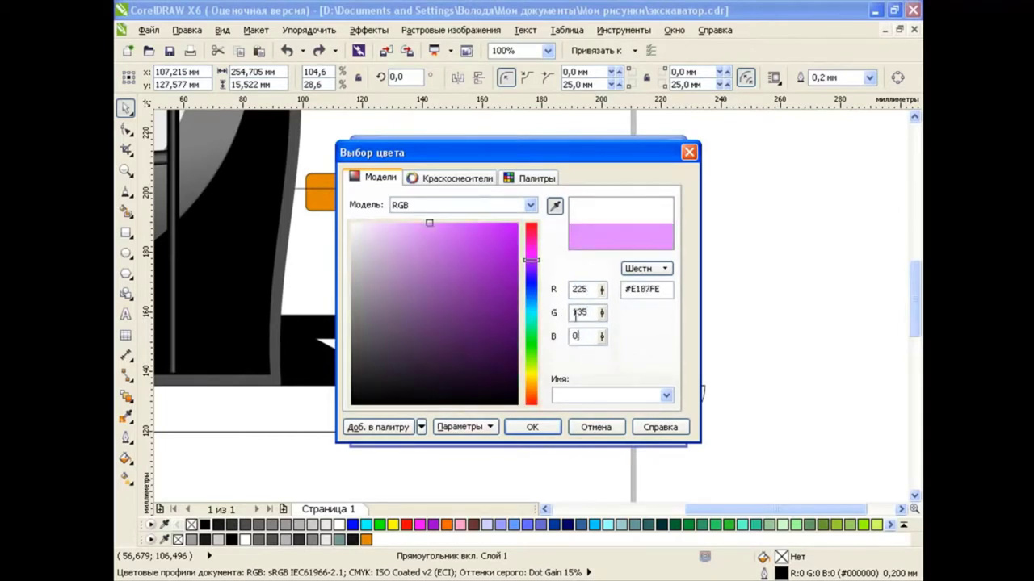
left_click(538, 428)
Set the gradient angle to 90° and apply the fill to the bottom bar.
left_click(541, 188)
type("9")
key("Tab")
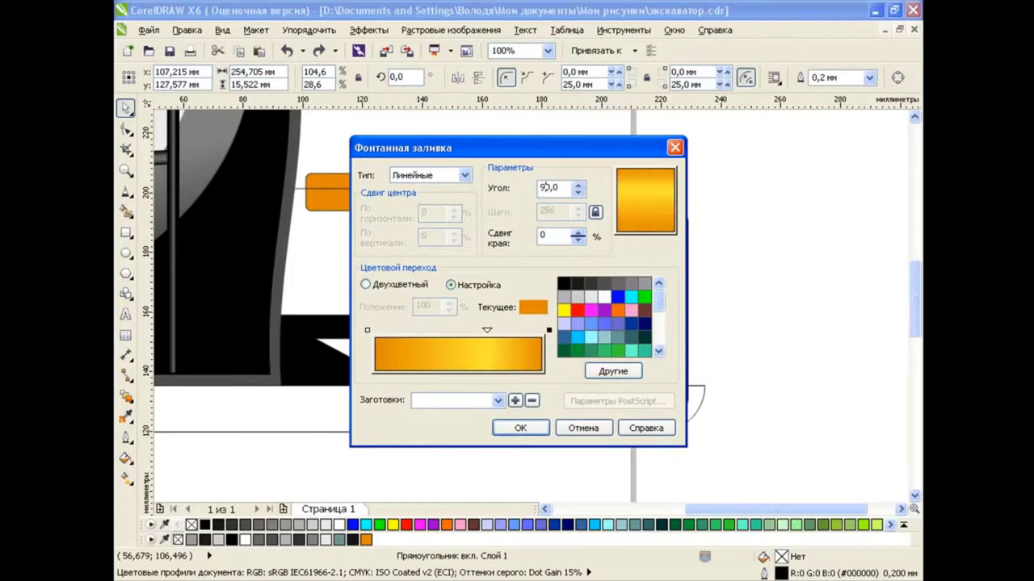
key("Return")
left_click(684, 246)
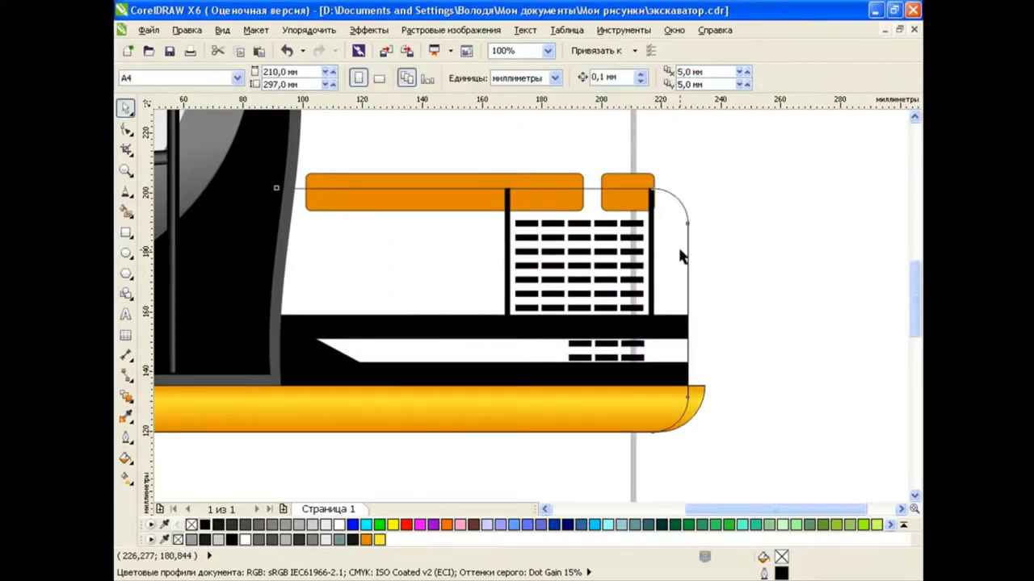
Copy the bottom bar's fountain fill onto the upper engine body with Copy Properties From.
left_click(187, 30)
left_click(272, 267)
key("Return")
left_click(544, 411)
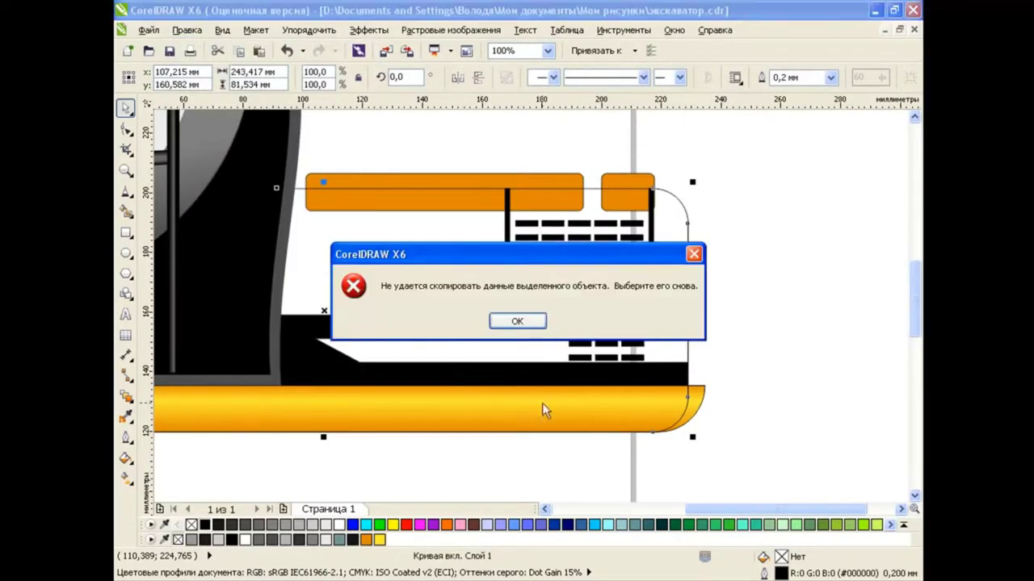
left_click(534, 323)
left_click(701, 394)
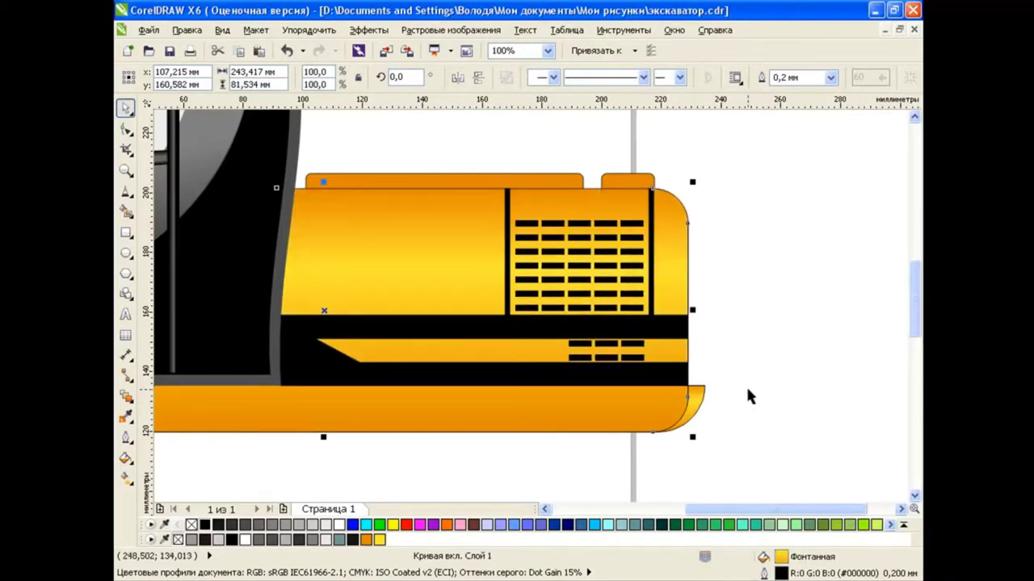
left_click(737, 386)
left_click(699, 398)
left_click_drag(699, 398, 745, 318)
key("ctrl+z")
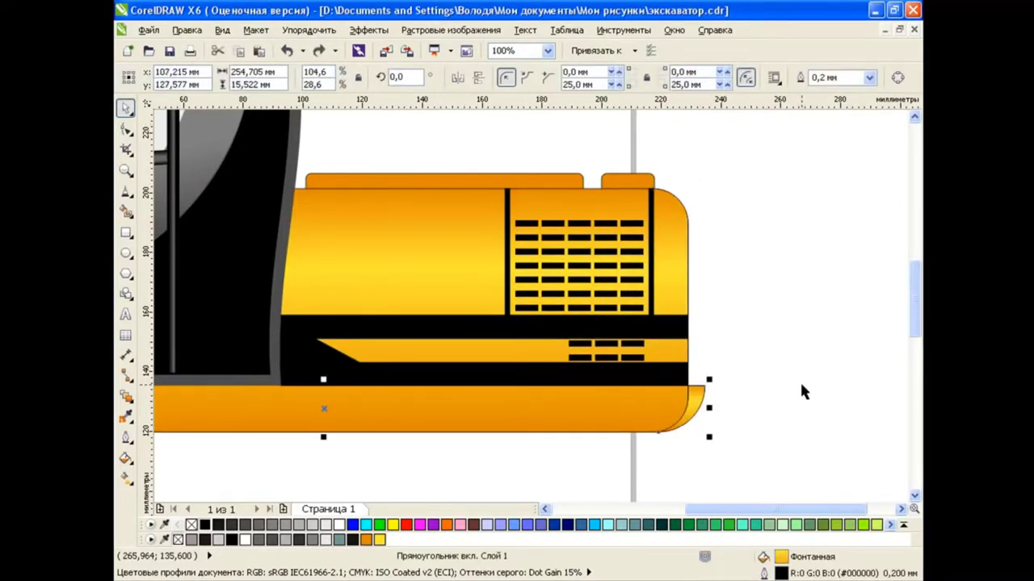
left_click(806, 377)
Shift the body gradient's midpoint to 85% to brighten it toward the top.
left_click(415, 219)
key("g")
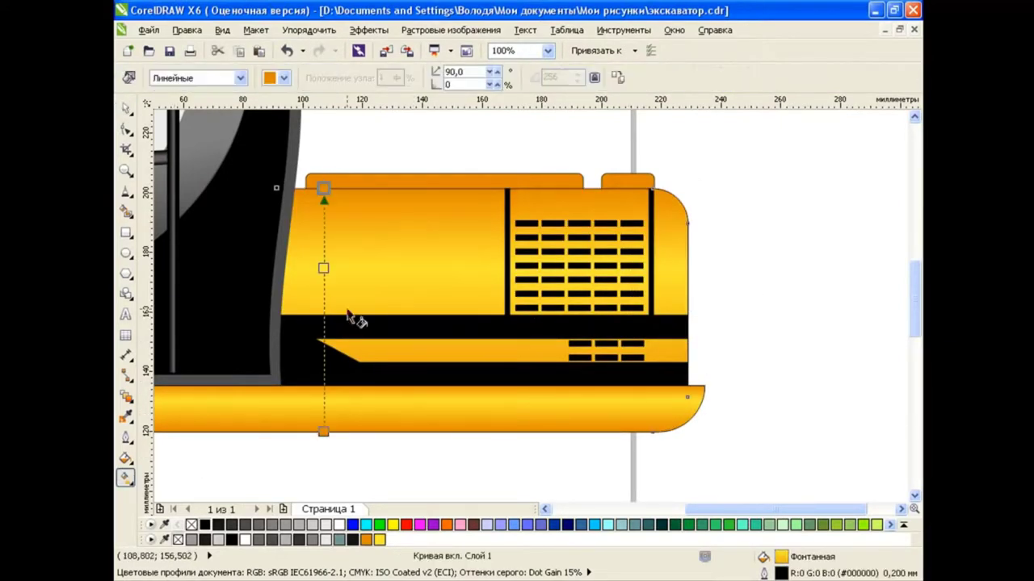
left_click_drag(323, 188, 324, 133)
left_click_drag(323, 232, 323, 194)
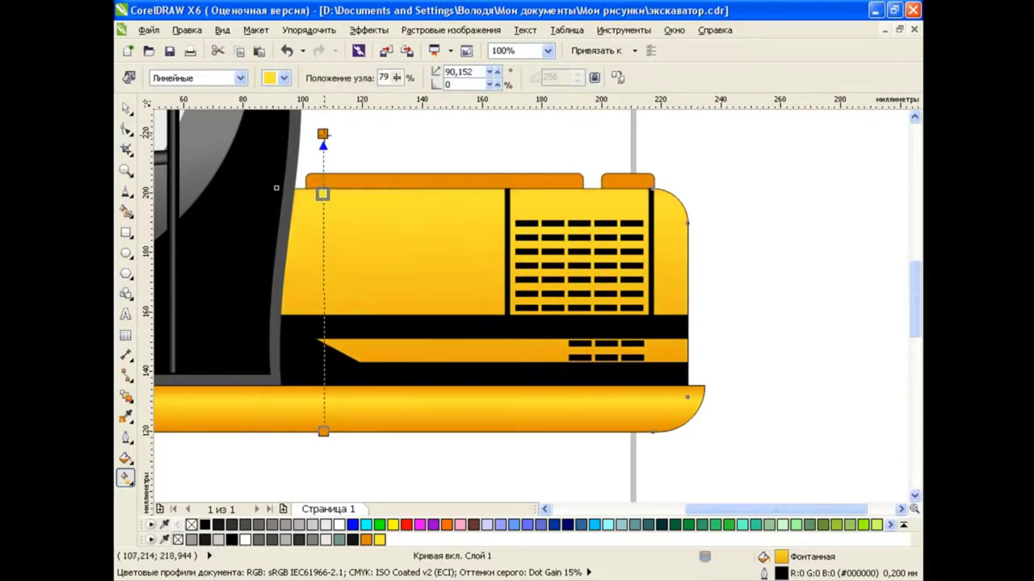
key("ctrl+z")
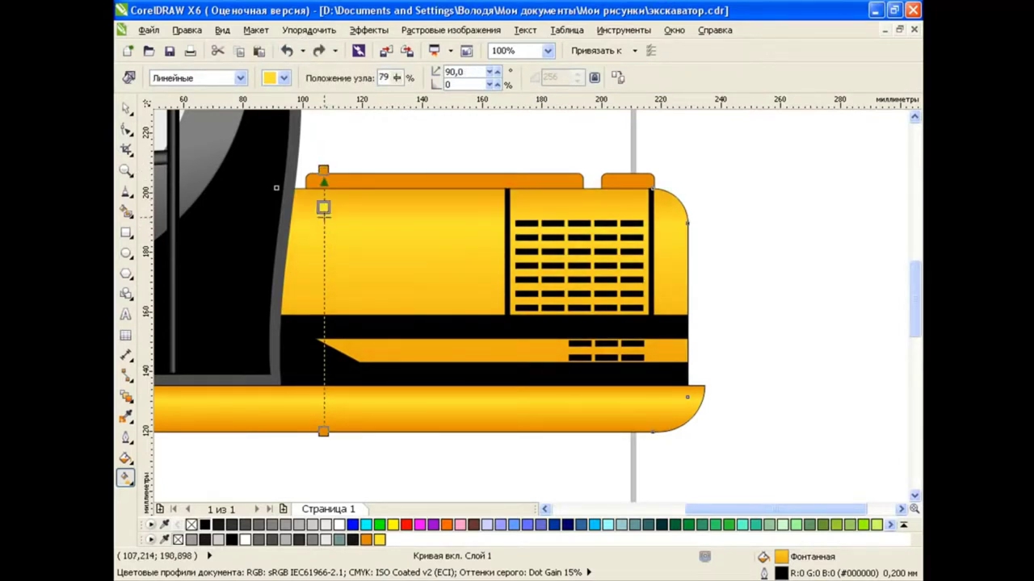
left_click_drag(323, 208, 323, 206)
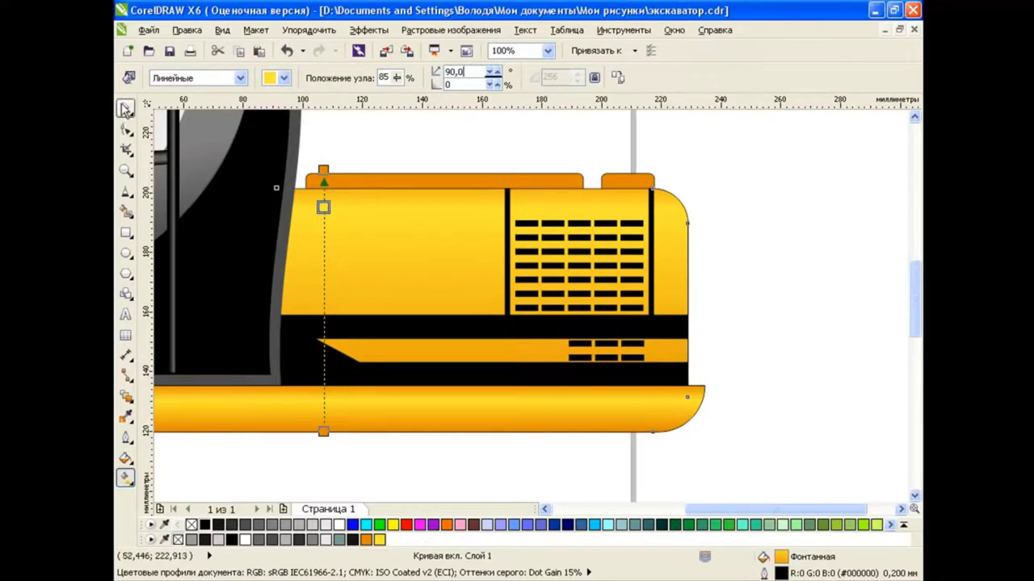
left_click(125, 108)
Enlarge the cab and engine body together to 103% to fit the tracks.
scroll(460, 247, "down", 2)
left_click(687, 323)
scroll(262, 210, "down", 2)
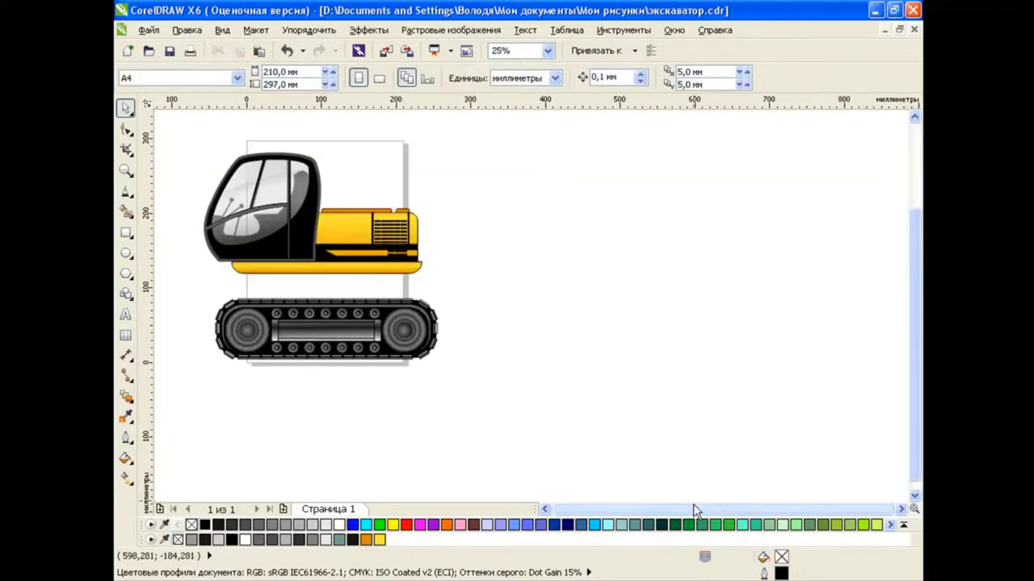
left_click_drag(557, 515, 546, 515)
scroll(769, 242, "up", 1)
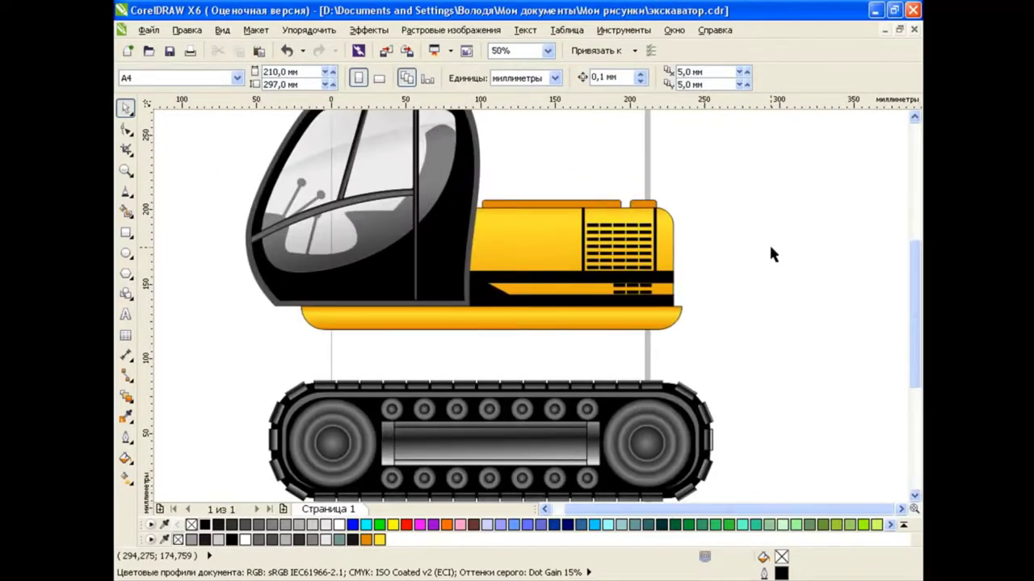
left_click_drag(914, 449, 906, 299)
left_click_drag(210, 134, 750, 424)
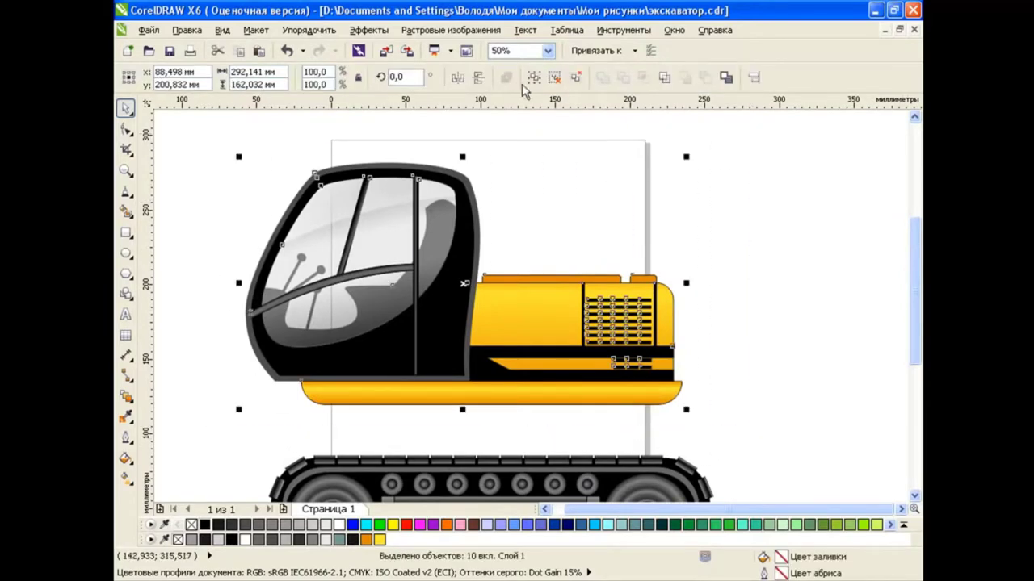
left_click_drag(685, 410, 614, 355)
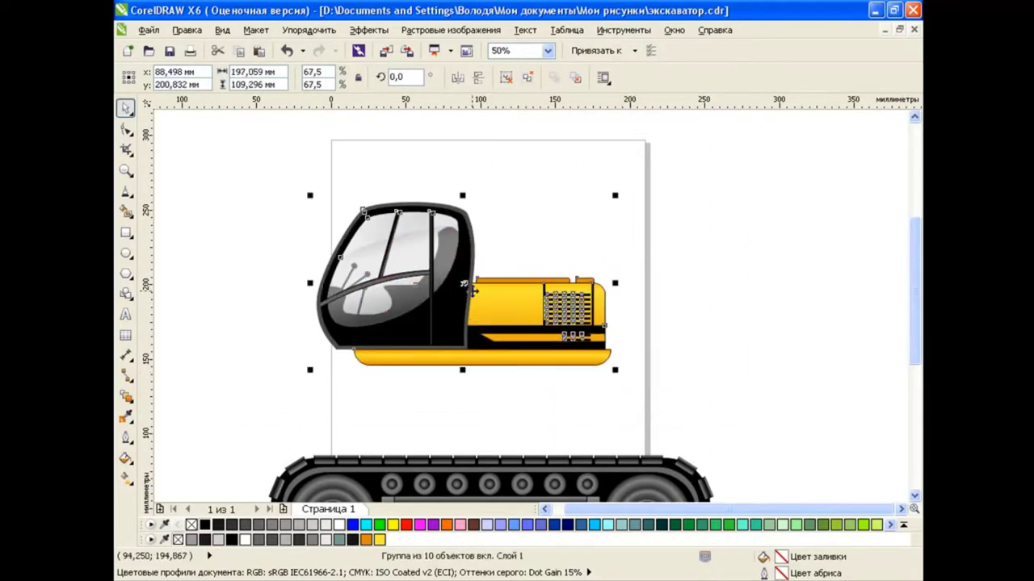
left_click_drag(453, 283, 458, 352)
left_click_drag(915, 315, 911, 363)
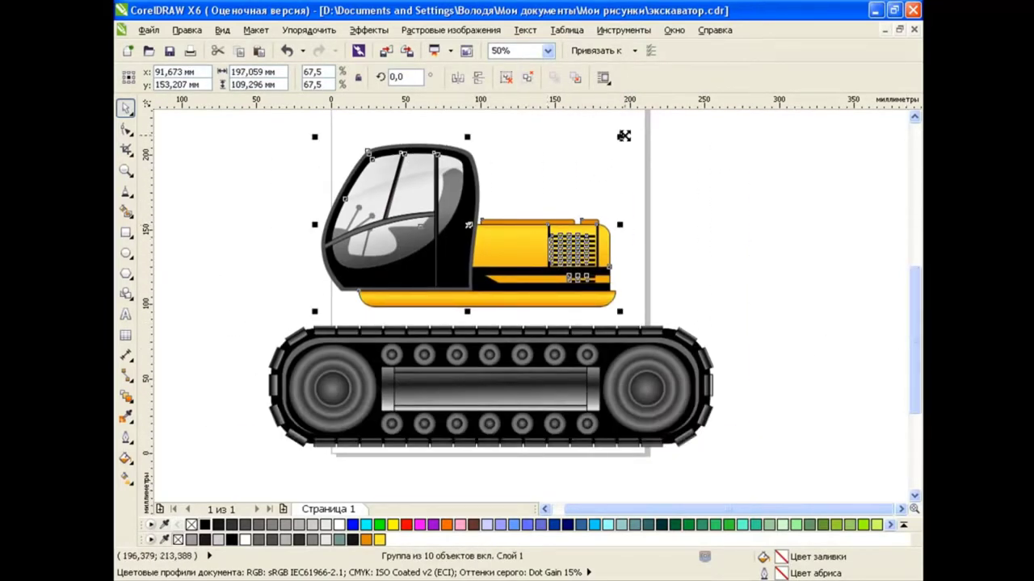
left_click_drag(623, 136, 657, 181)
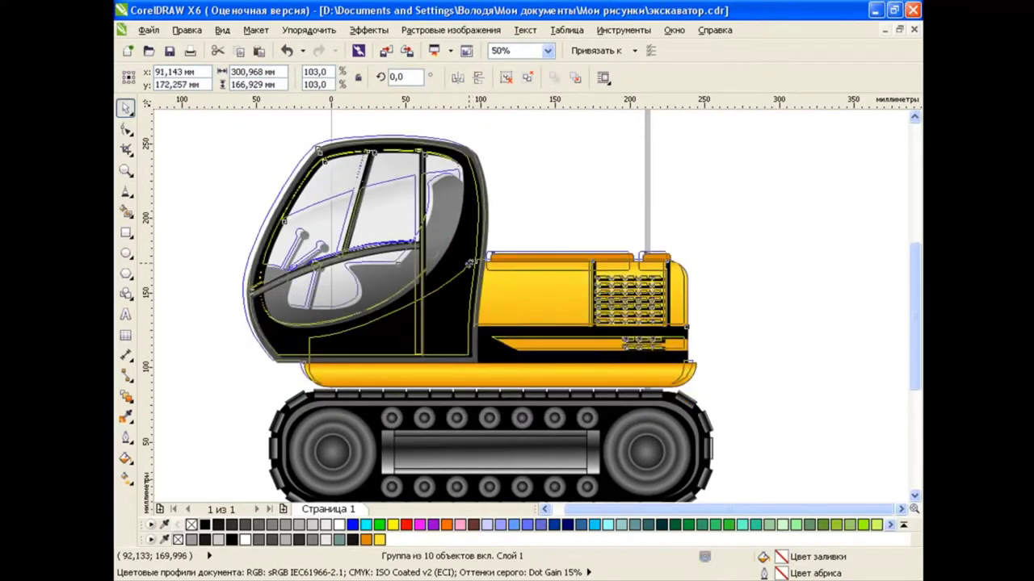
left_click(789, 369)
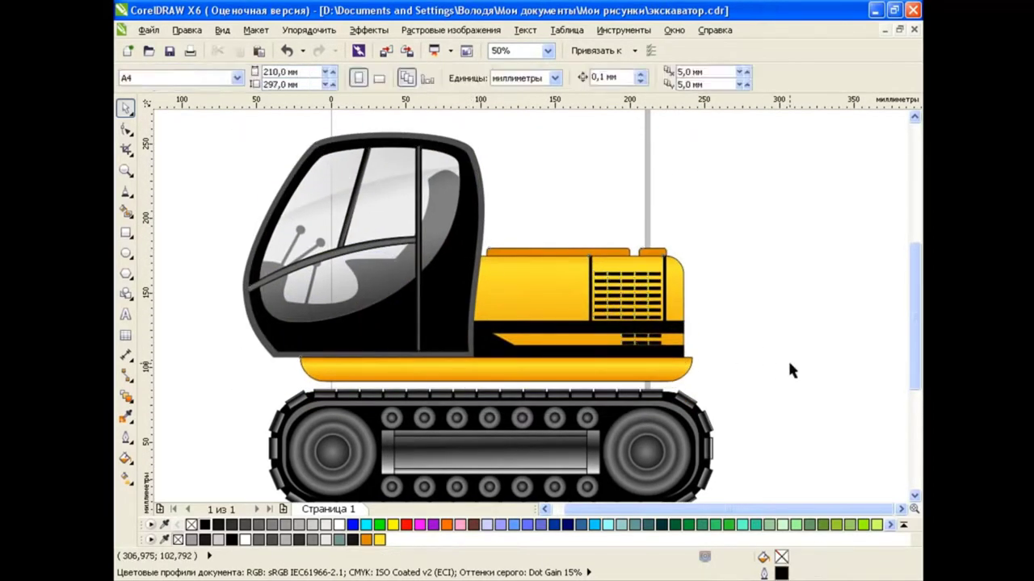
Draw a black rectangular block between the body and the tracks.
left_click(125, 232)
left_click_drag(403, 371, 593, 396)
left_click(205, 524)
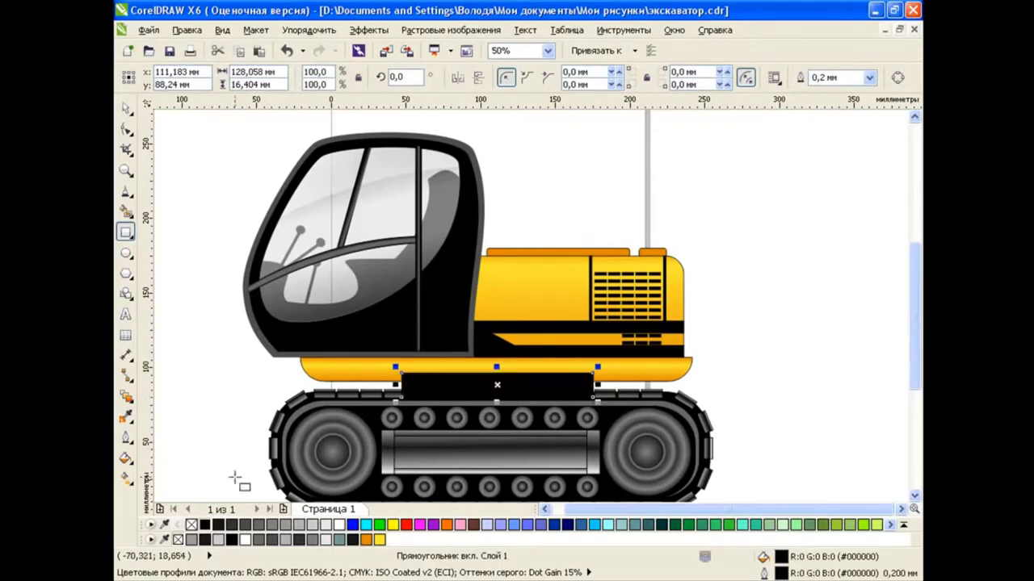
left_click(125, 107)
left_click(573, 388)
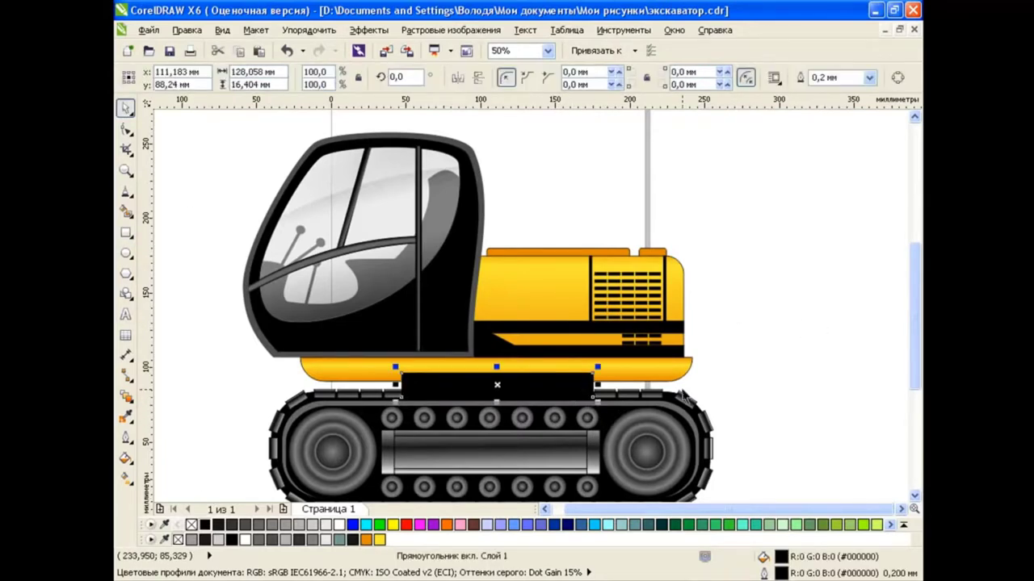
Group the body, black block and tracks into one excavator.
left_click(738, 380)
scroll(659, 315, "down", 2)
left_click_drag(418, 219, 743, 448)
key("ctrl+g")
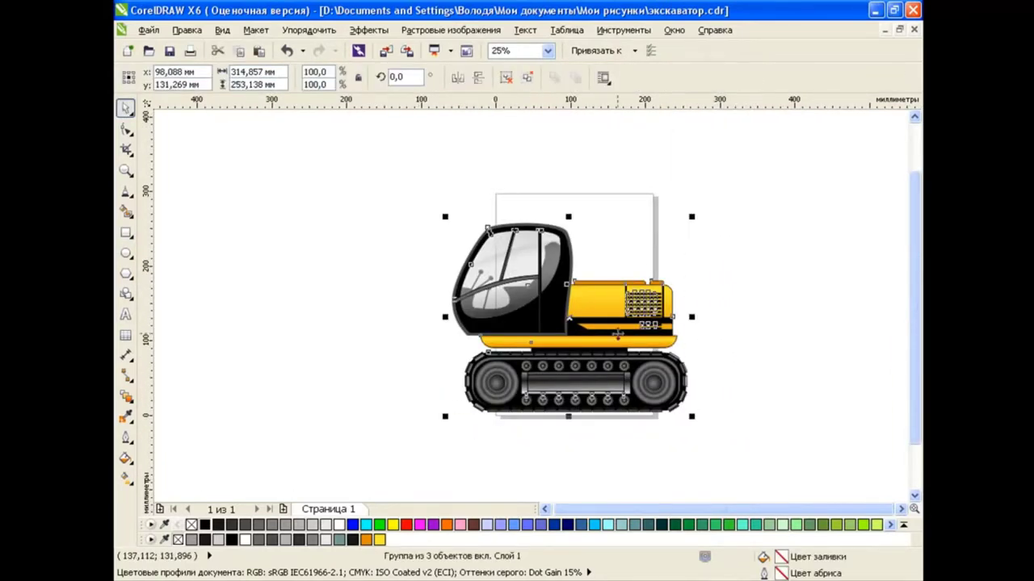
scroll(670, 323, "up", 1)
Pan around the finished excavator and undo the last change.
left_click(768, 350)
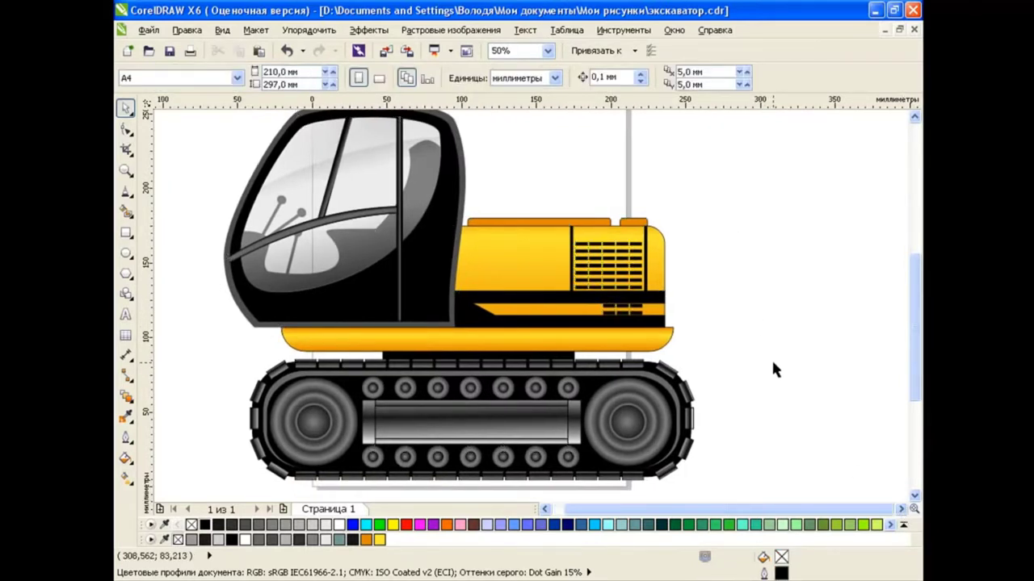
left_click_drag(914, 315, 913, 309)
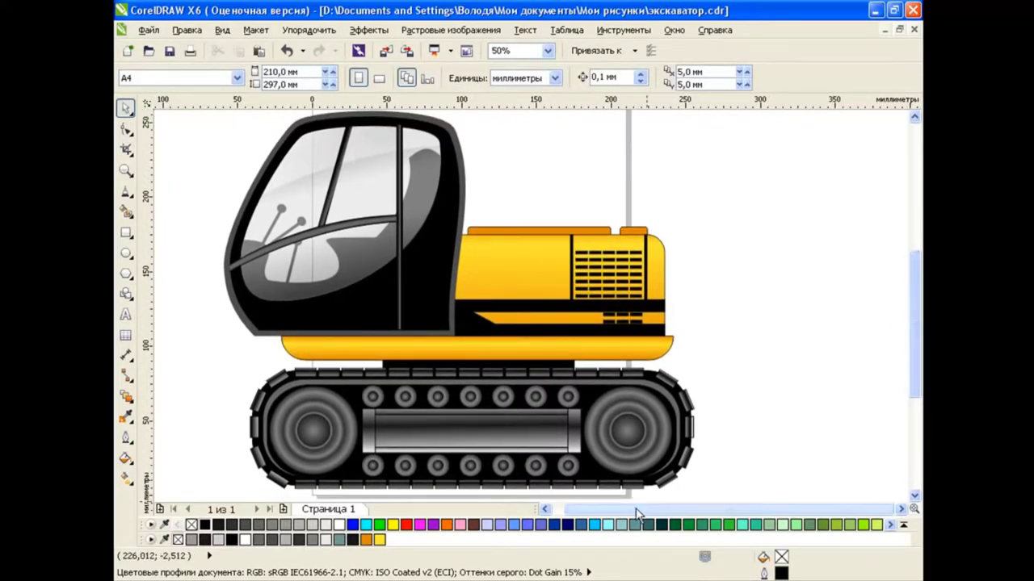
left_click_drag(638, 515, 627, 514)
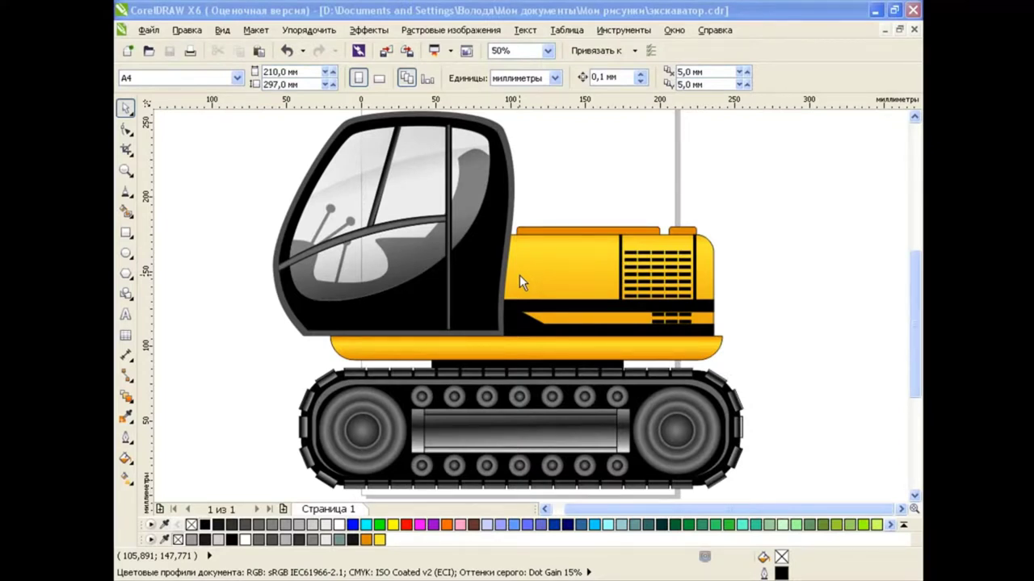
key("ctrl+z")
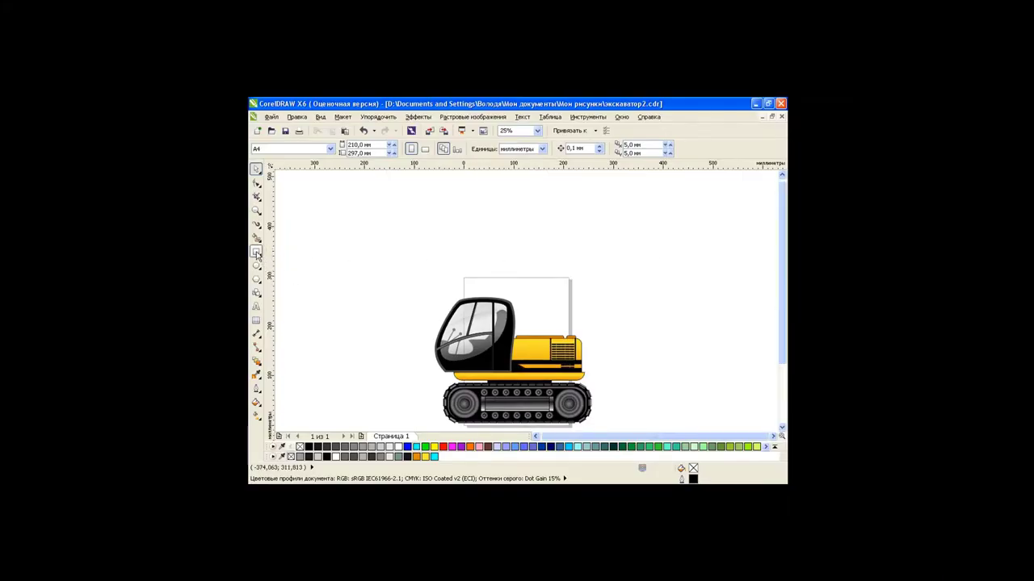
Draw a tall narrow rectangle and position it behind the cab.
left_click(256, 253)
left_click_drag(474, 198, 511, 333)
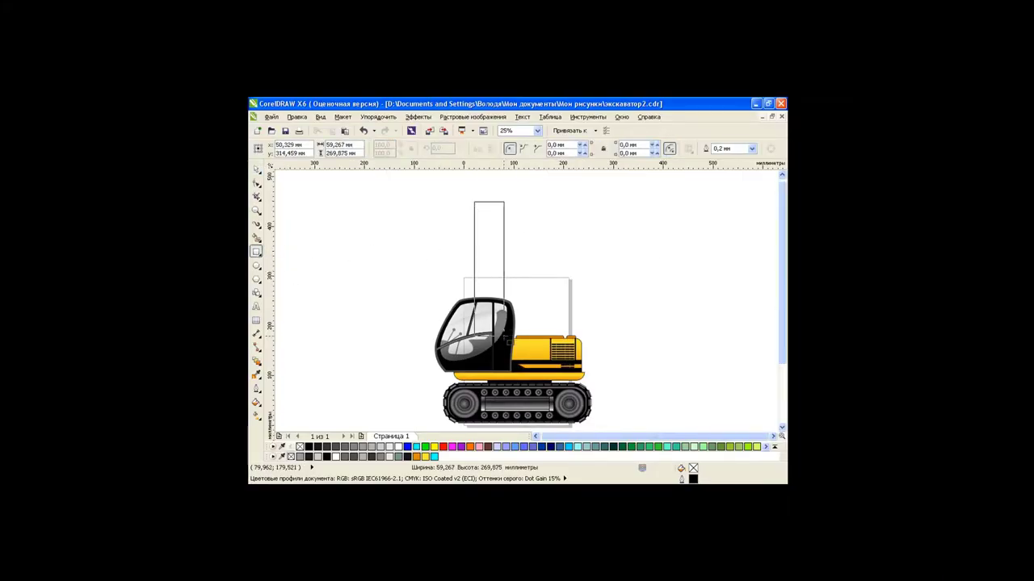
mouse_move(491, 270)
left_mouse_down()
mouse_move(547, 263)
mouse_move(545, 189)
left_mouse_up()
scroll(552, 216, "up", 1)
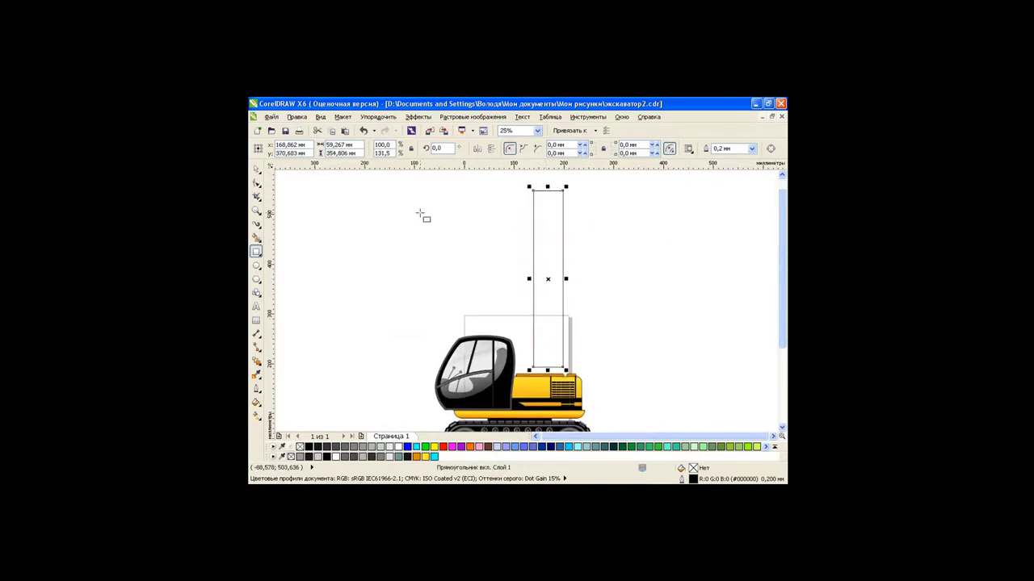
key("space")
left_click(409, 259)
Convert the rectangle to curves, add a right-edge node, and slant its top far left.
left_click(548, 263)
key("ctrl+q")
key("F10")
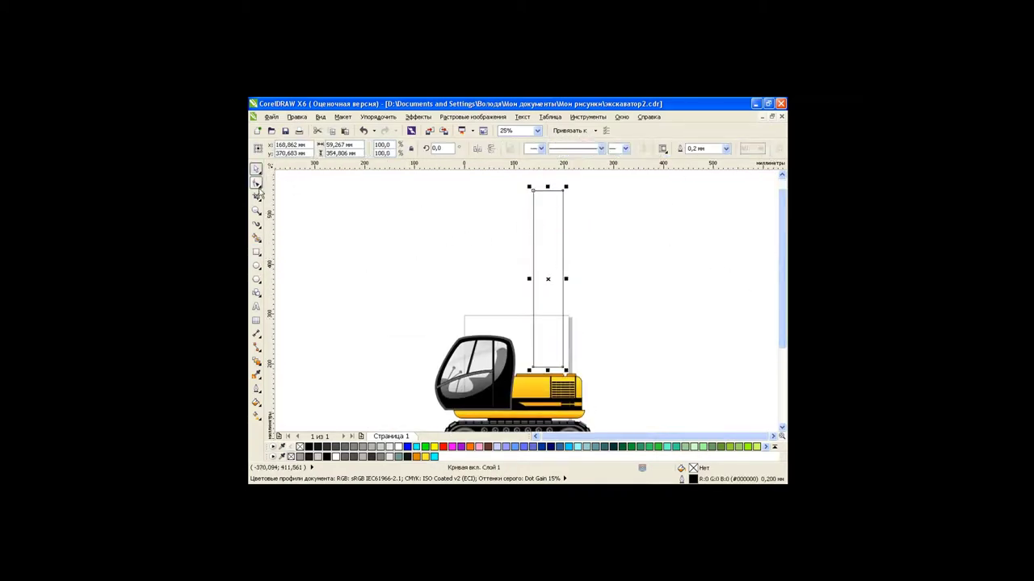
double_click(534, 320)
double_click(563, 321)
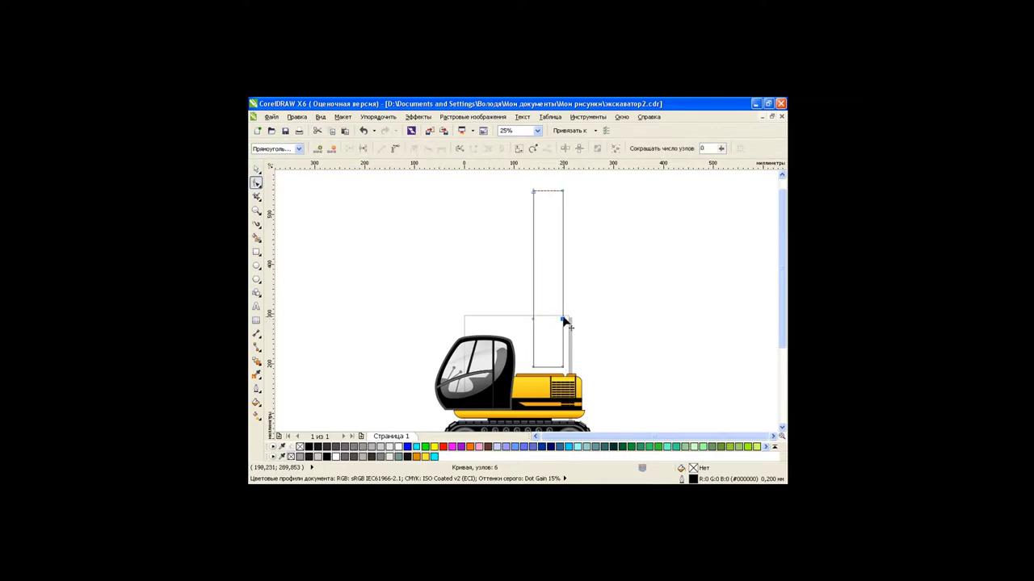
left_click_drag(568, 193, 455, 203)
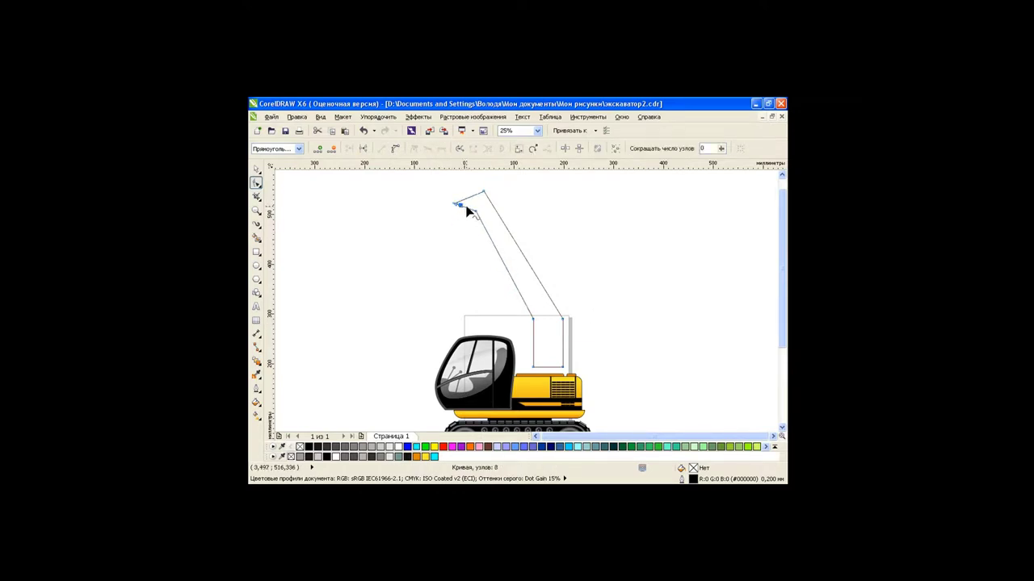
Convert the boom's long side segments into curves.
left_click_drag(439, 189, 480, 222)
left_click(427, 148)
left_click(363, 131)
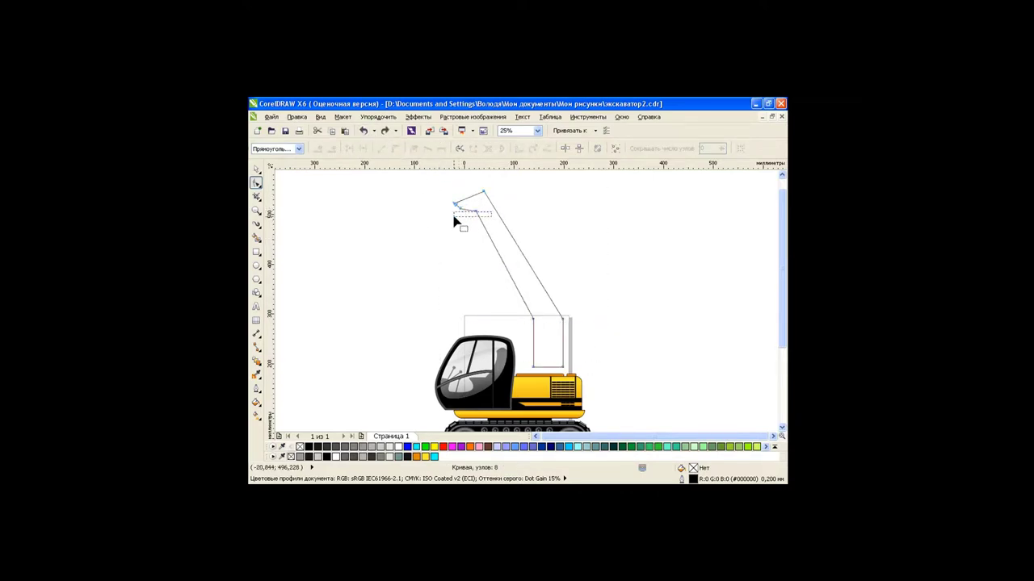
left_click_drag(519, 300, 587, 340)
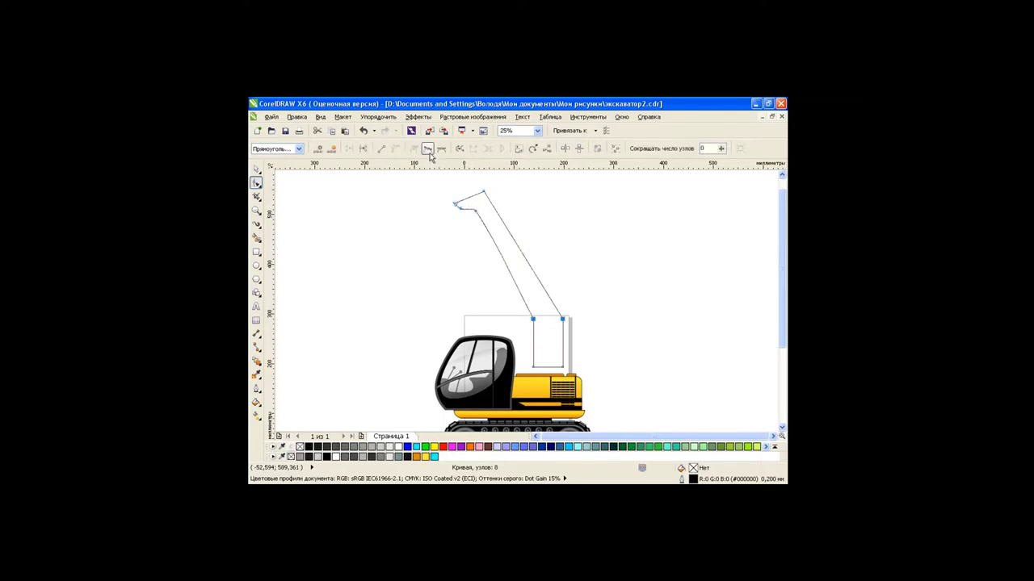
left_click(428, 148)
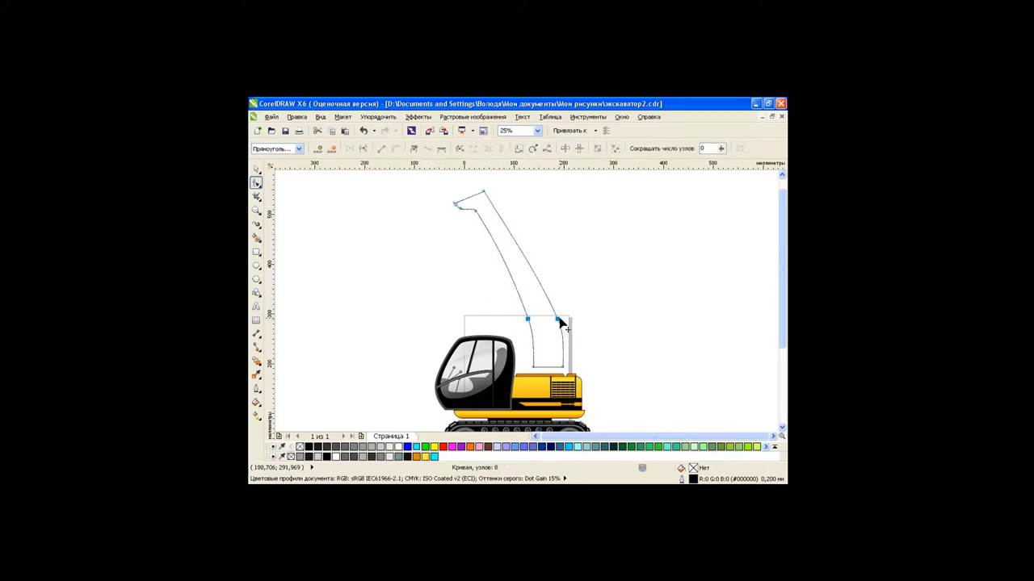
left_click(590, 323)
Move the boom tip nodes down-left and bend the lower and upper sides into arcs.
left_click_drag(508, 319, 562, 323)
mouse_move(455, 194)
left_mouse_down()
mouse_move(486, 207)
mouse_move(468, 207)
left_mouse_up()
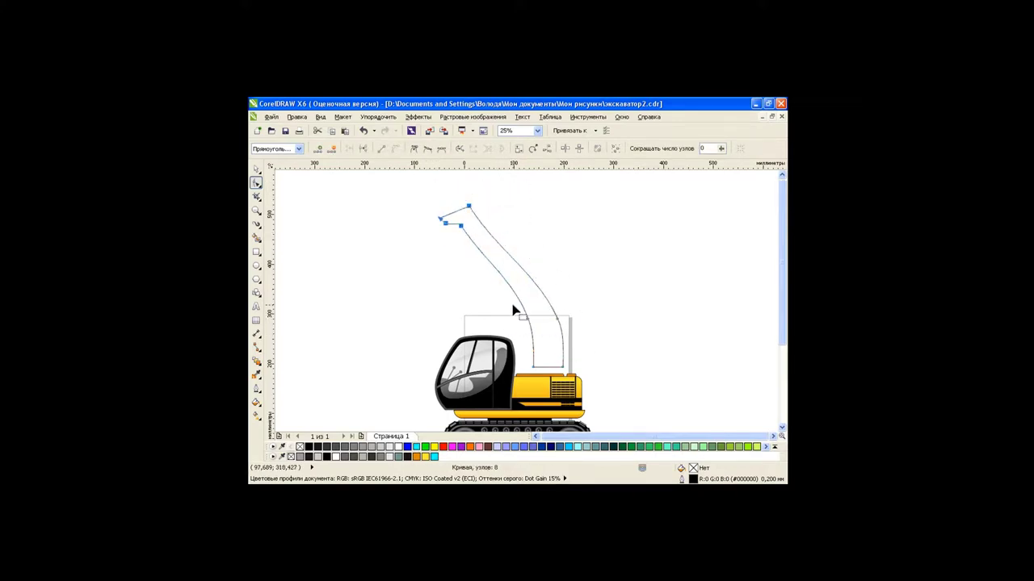
left_click(443, 244)
left_click(559, 323)
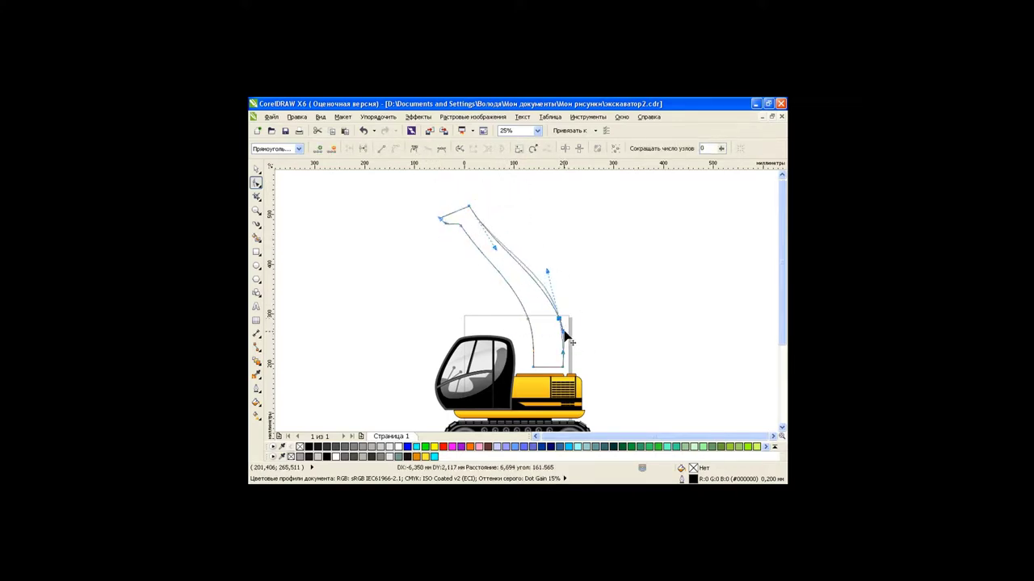
left_click_drag(525, 330, 531, 280)
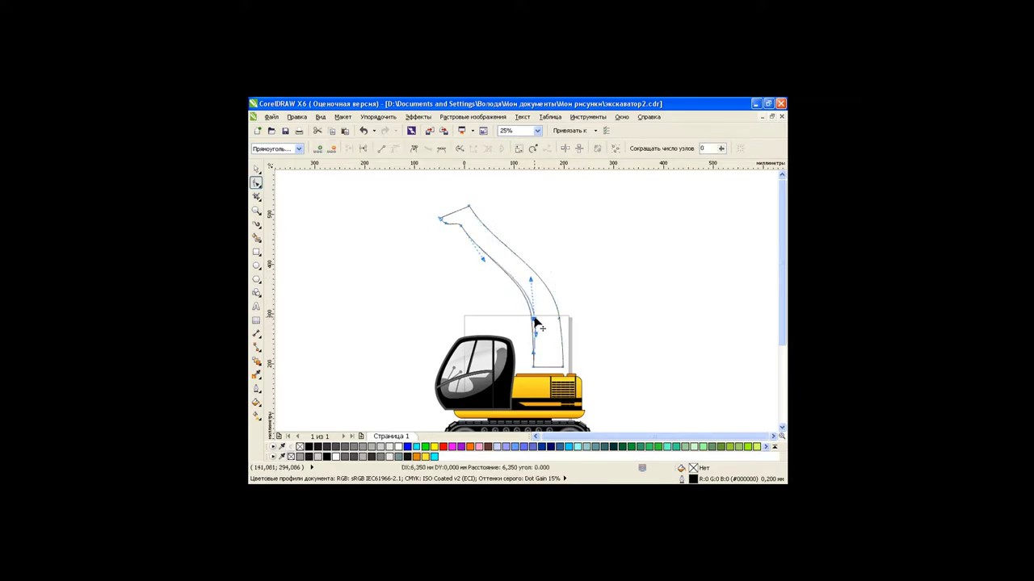
mouse_move(457, 212)
left_mouse_down()
mouse_move(492, 255)
mouse_move(461, 226)
left_mouse_up()
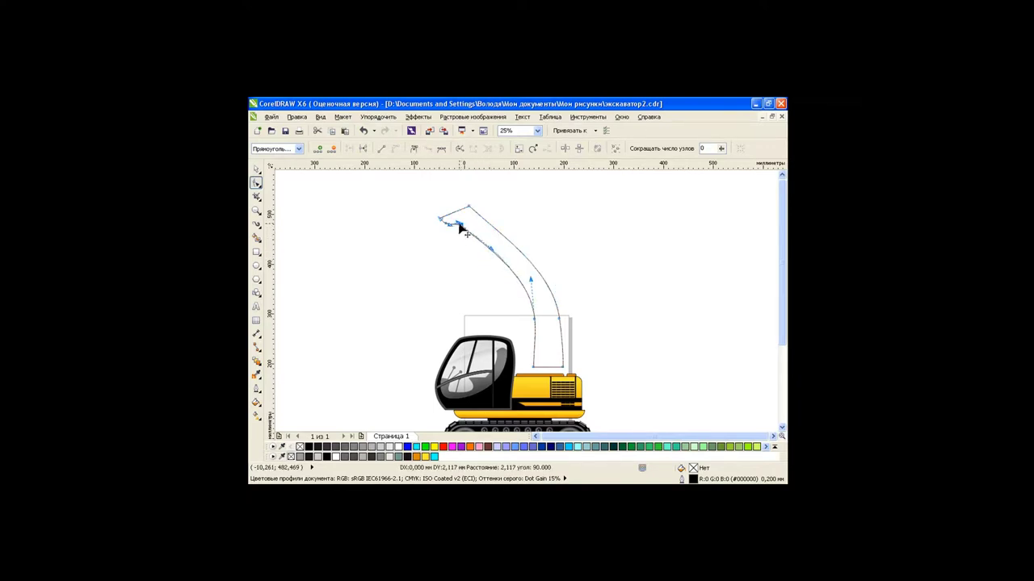
Nudge the boom's left-end node to finish the hooked tip, then select the whole boom.
key("space")
left_click(381, 289)
key("space")
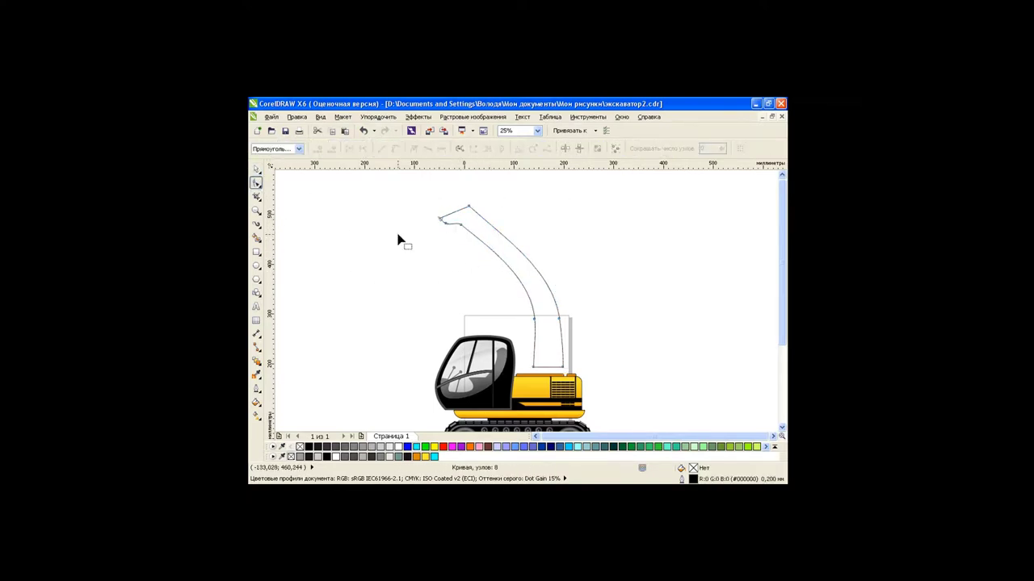
left_click_drag(440, 219, 447, 224)
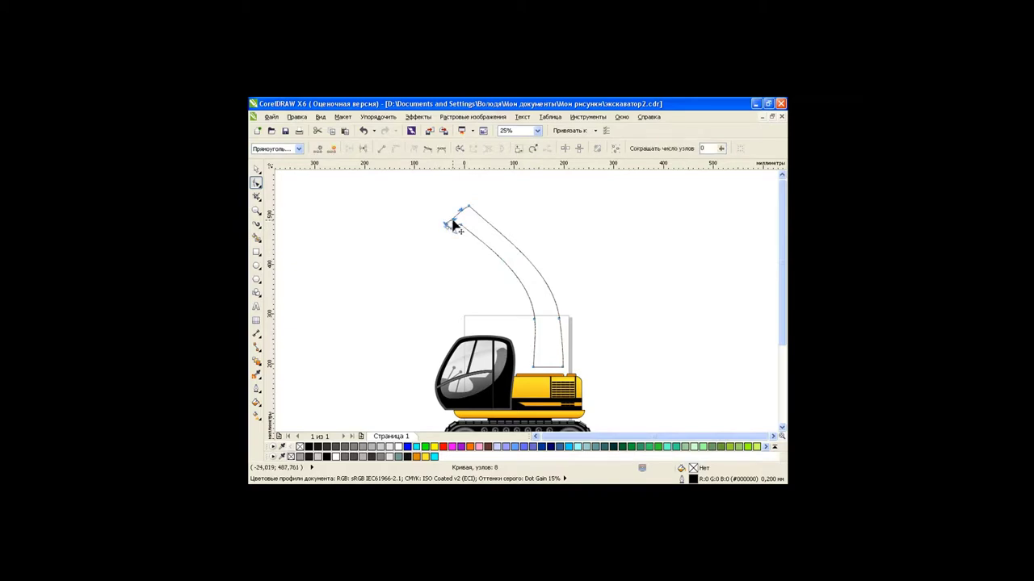
left_click(453, 264)
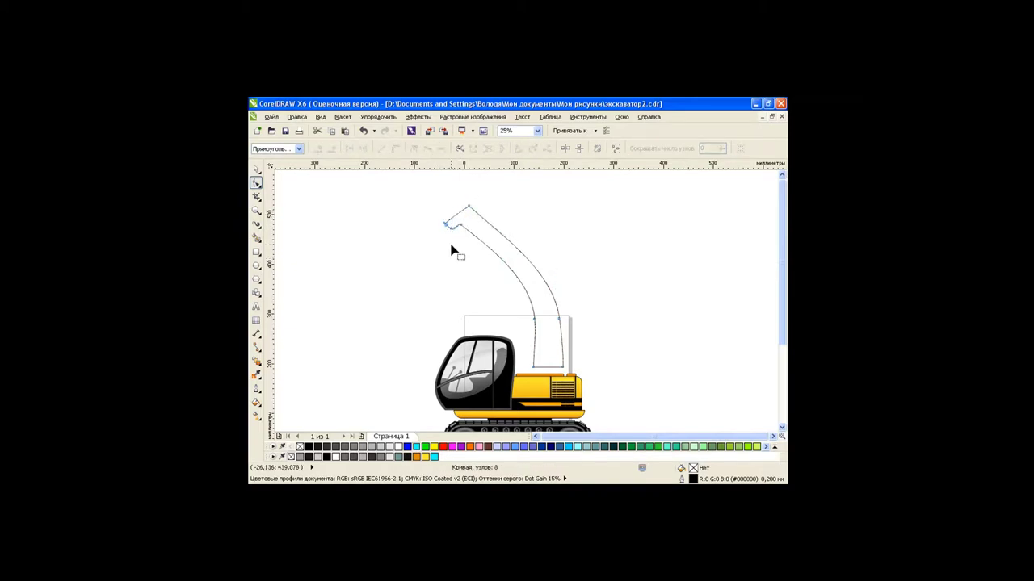
left_click(257, 170)
left_click(540, 269)
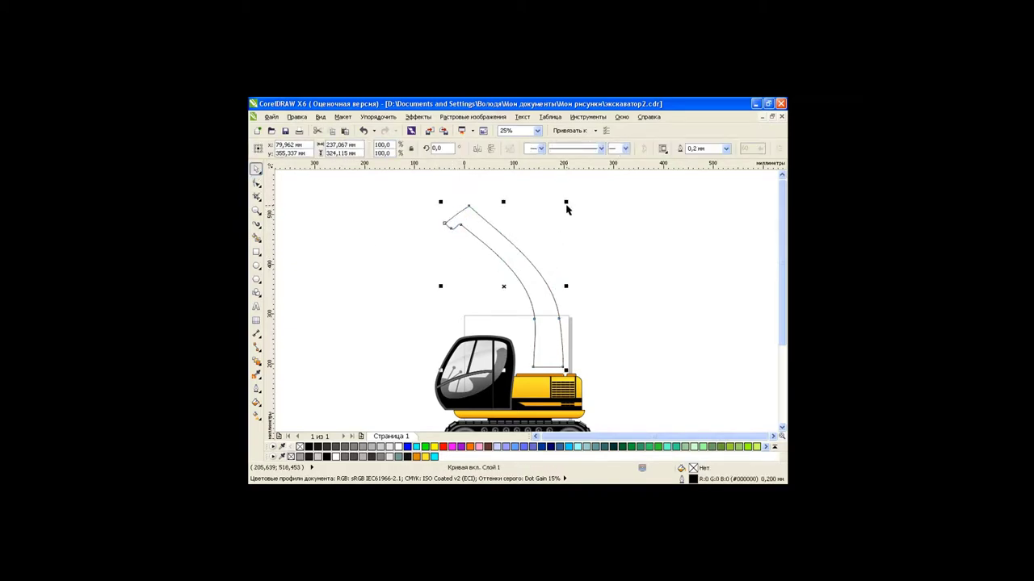
Scale the curved boom up to 131.3%.
left_click_drag(566, 202, 604, 177)
scroll(542, 284, "up", 1)
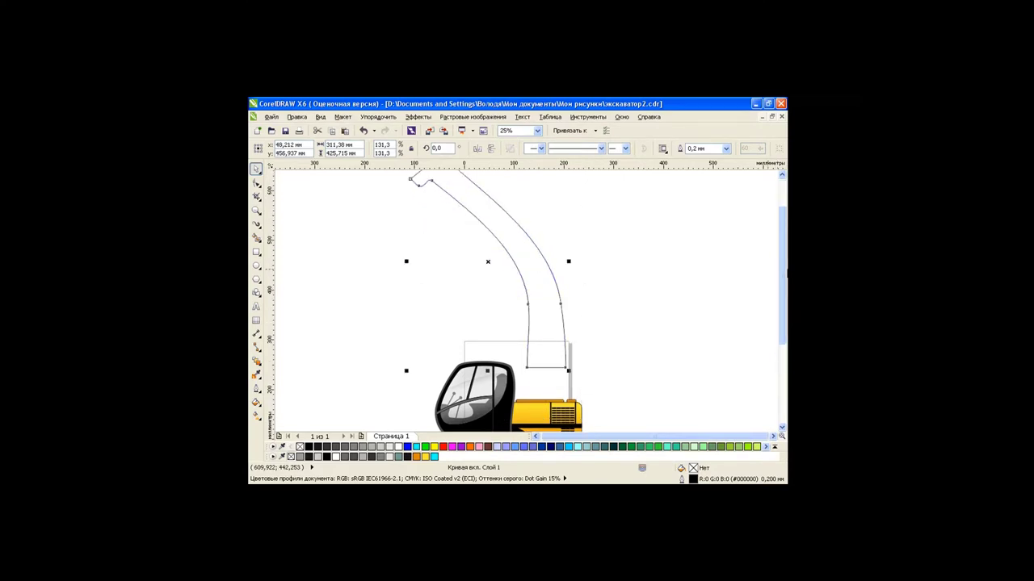
scroll(653, 277, "up", 2)
left_click(642, 289)
Draw a narrow closed polyline piece running down from the boom tip.
left_click(256, 223)
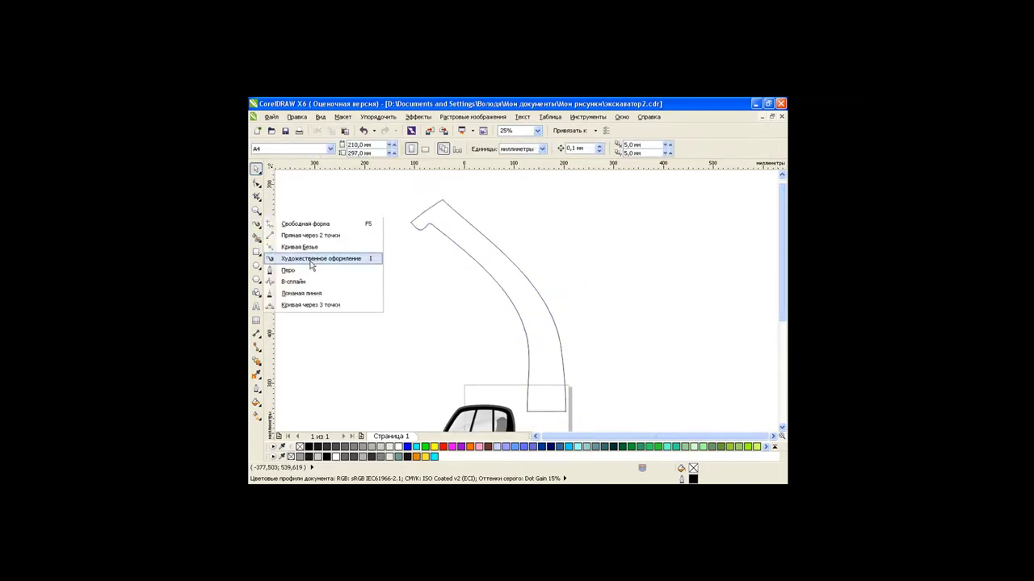
left_click(307, 294)
left_click(432, 192)
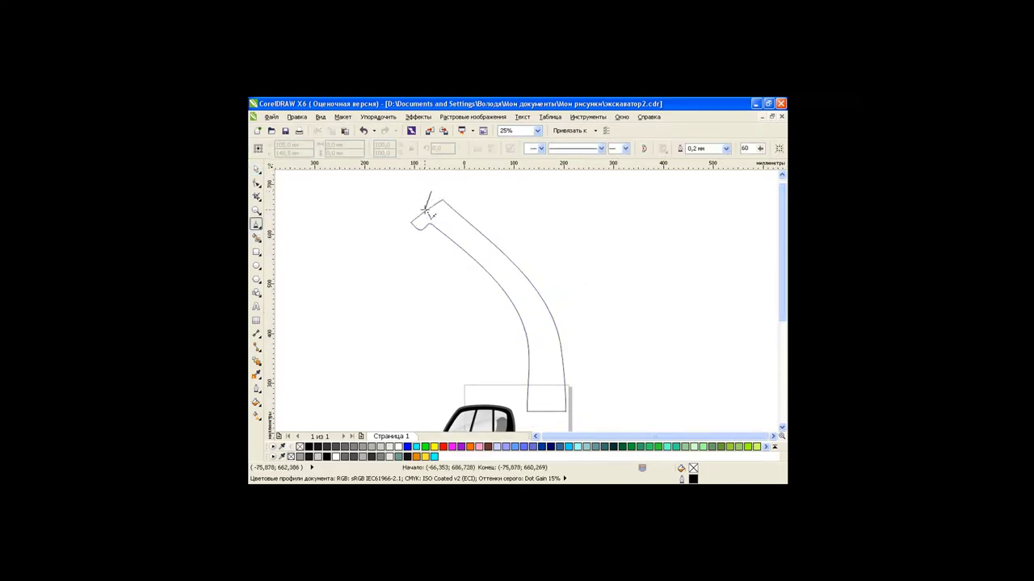
left_click(415, 227)
left_click(419, 329)
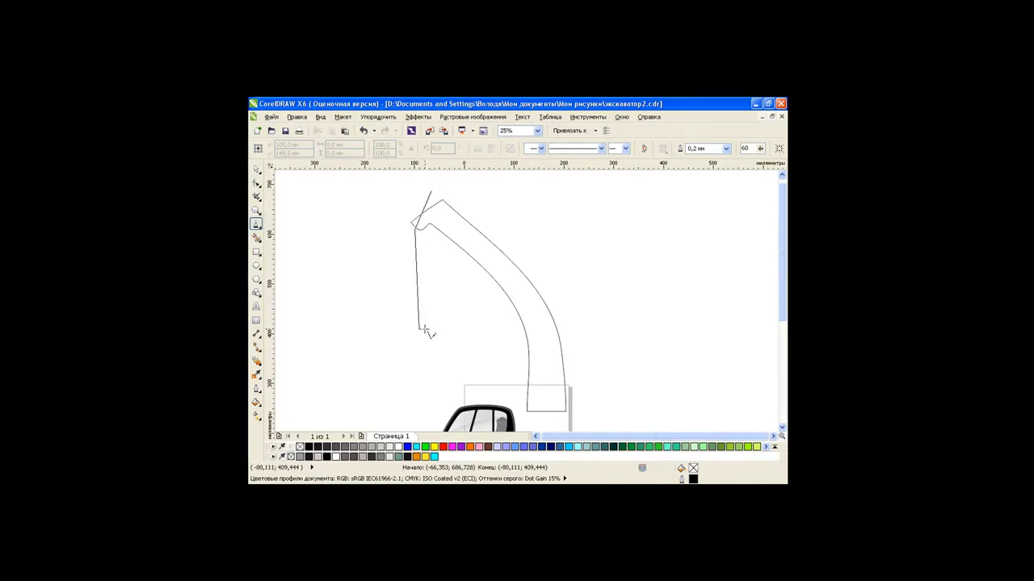
left_click(428, 327)
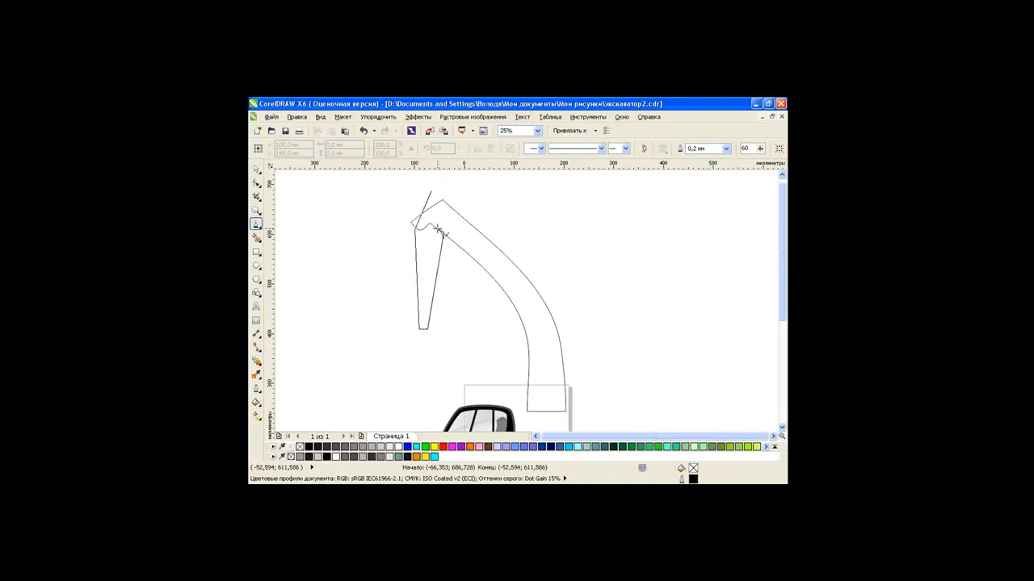
left_click(432, 194)
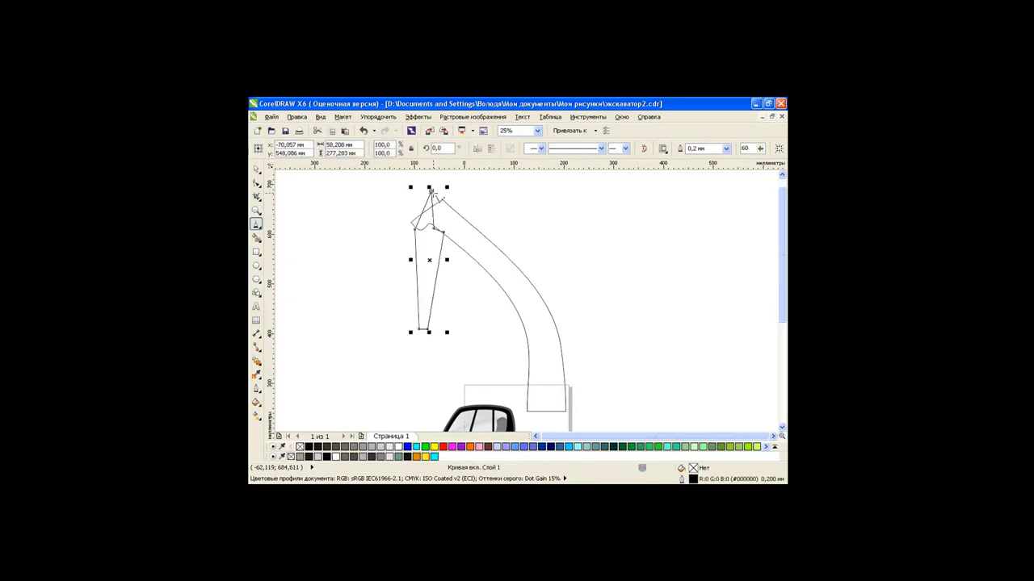
Move the narrow piece down-left and make its upper nodes smooth curves.
left_click(257, 169)
mouse_move(429, 260)
left_mouse_down()
mouse_move(420, 288)
mouse_move(375, 287)
left_mouse_up()
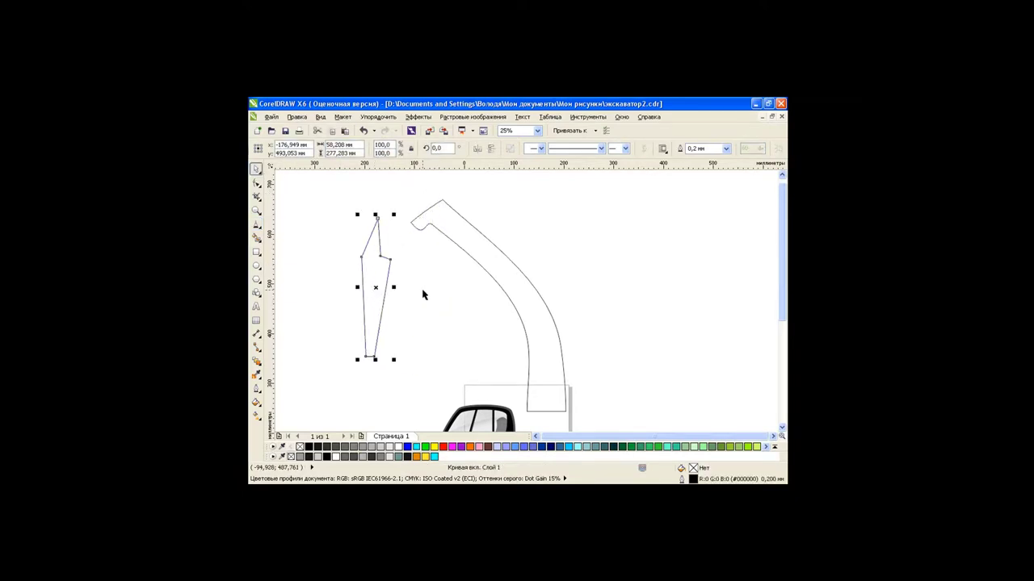
key("F10")
left_click_drag(328, 201, 415, 284)
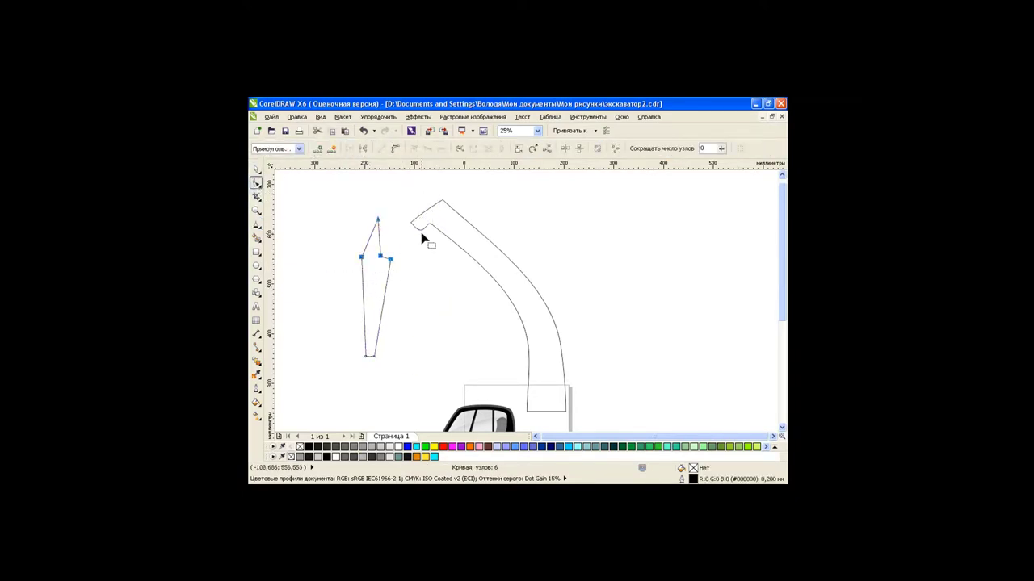
left_click(395, 148)
left_click(428, 148)
Round the piece's upper right side by reshaping its top node and handle.
left_click(379, 219)
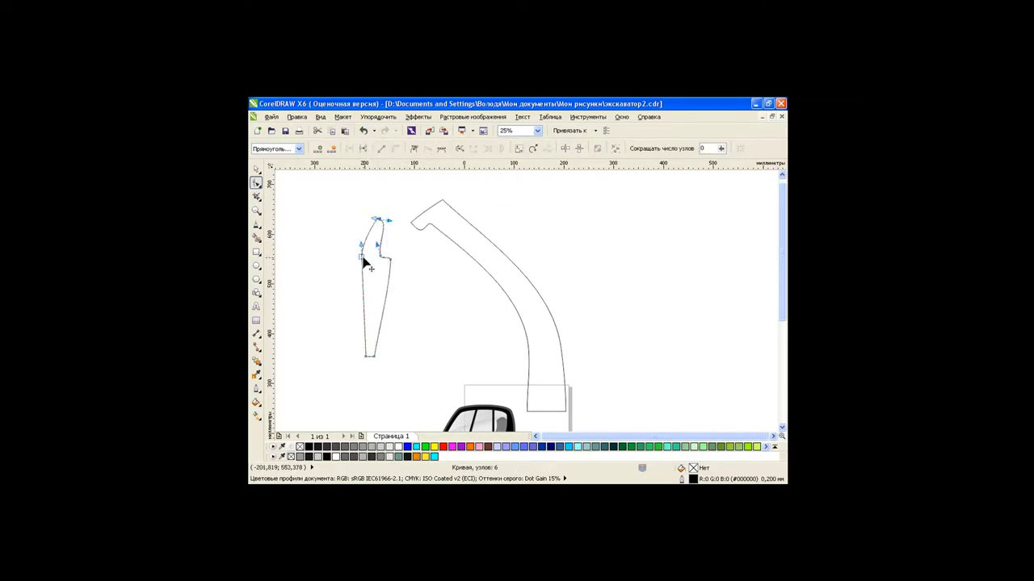
left_click_drag(391, 258, 373, 246)
left_click(413, 149)
left_click_drag(376, 224, 366, 223)
key("space")
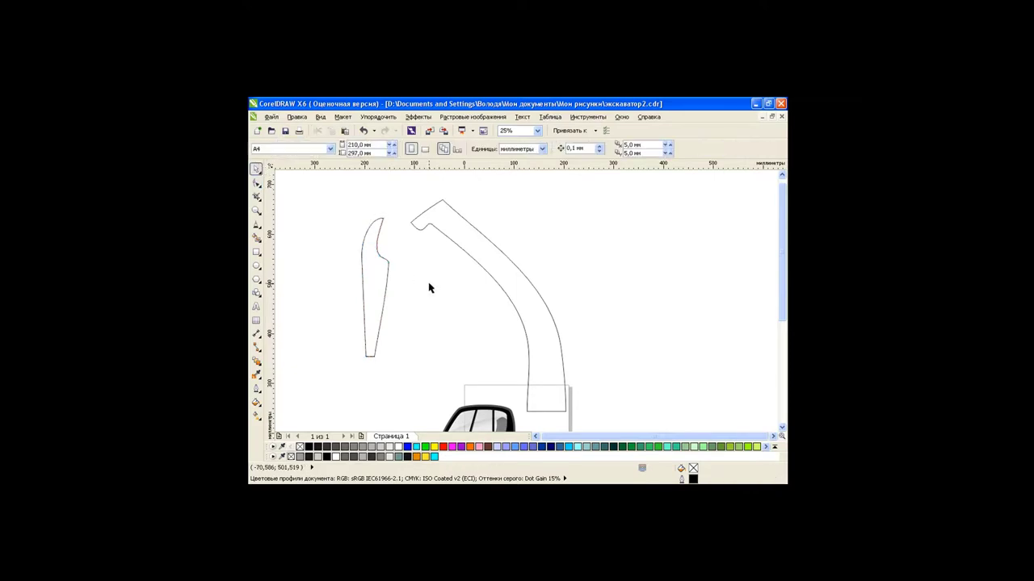
Place the piece just under the boom tip and round off its bottom end.
left_click_drag(368, 274, 426, 255)
left_click(536, 222)
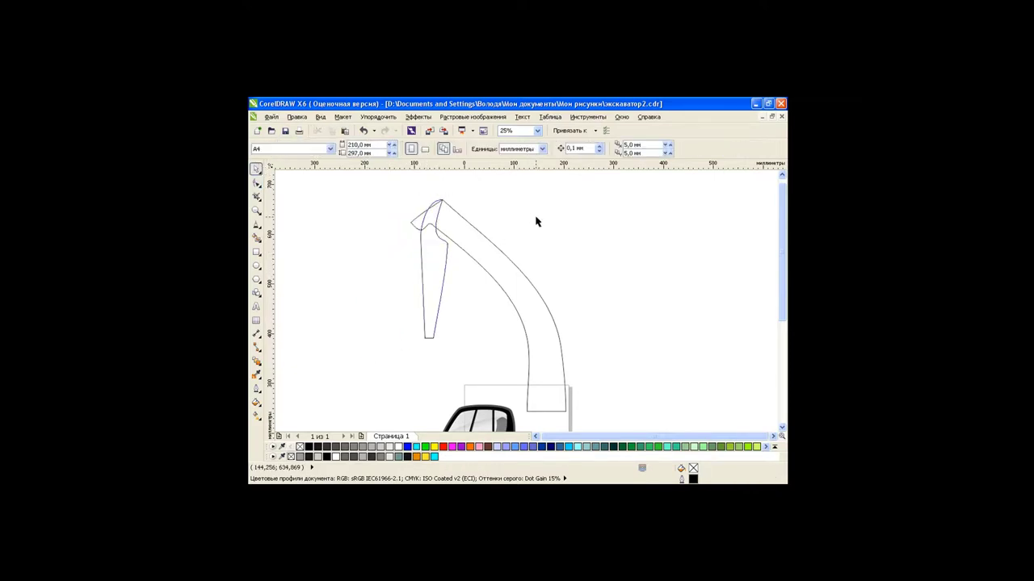
left_click(447, 259)
left_click(257, 183)
mouse_move(433, 345)
left_mouse_down()
mouse_move(402, 320)
mouse_move(423, 340)
left_mouse_up()
left_click(396, 150)
scroll(436, 345, "up", 1)
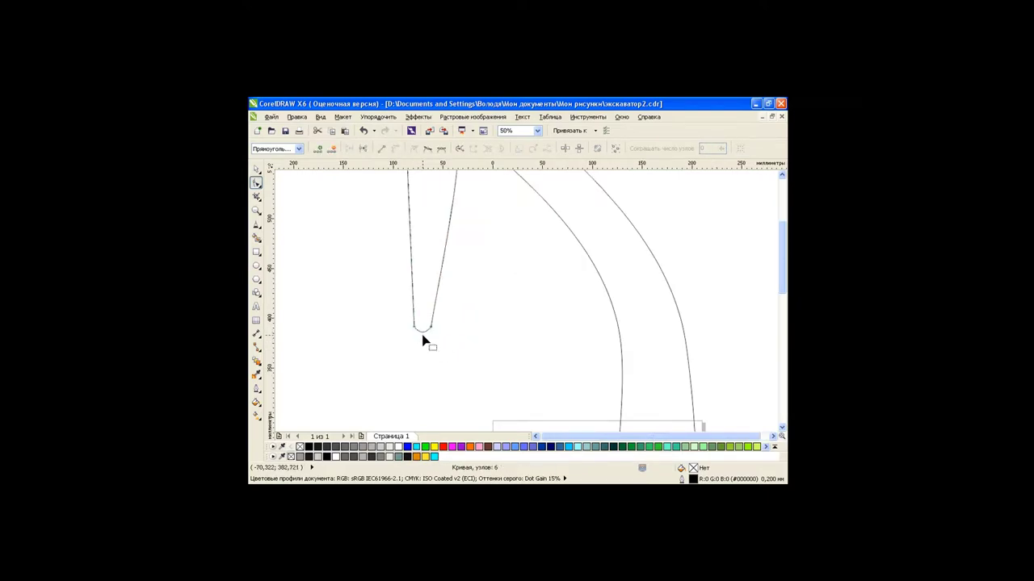
Duplicate the boom, offset the copy slightly, and Smart Fill the gap between outlines.
scroll(505, 256, "down", 1)
left_click(256, 169)
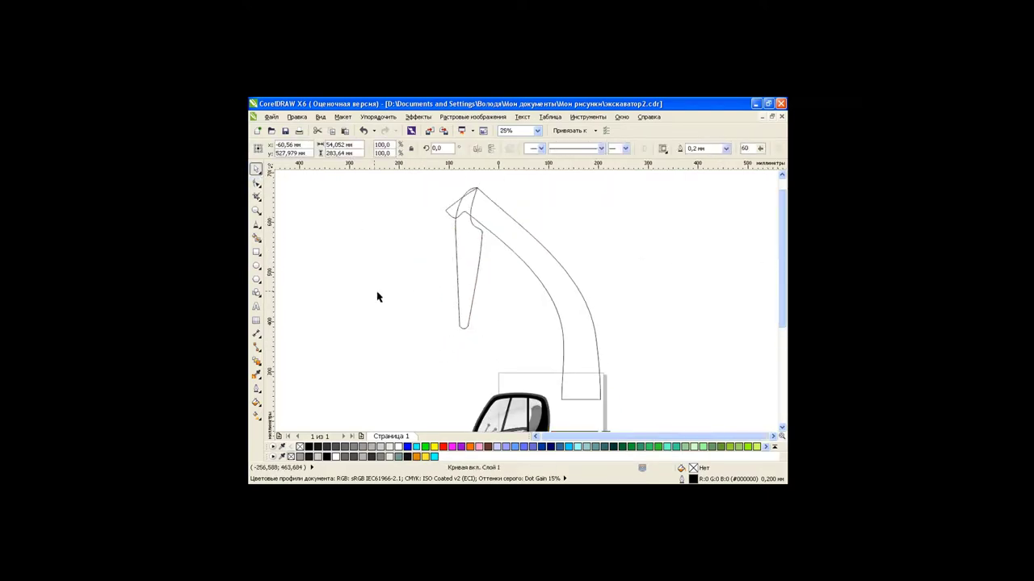
left_click(343, 132)
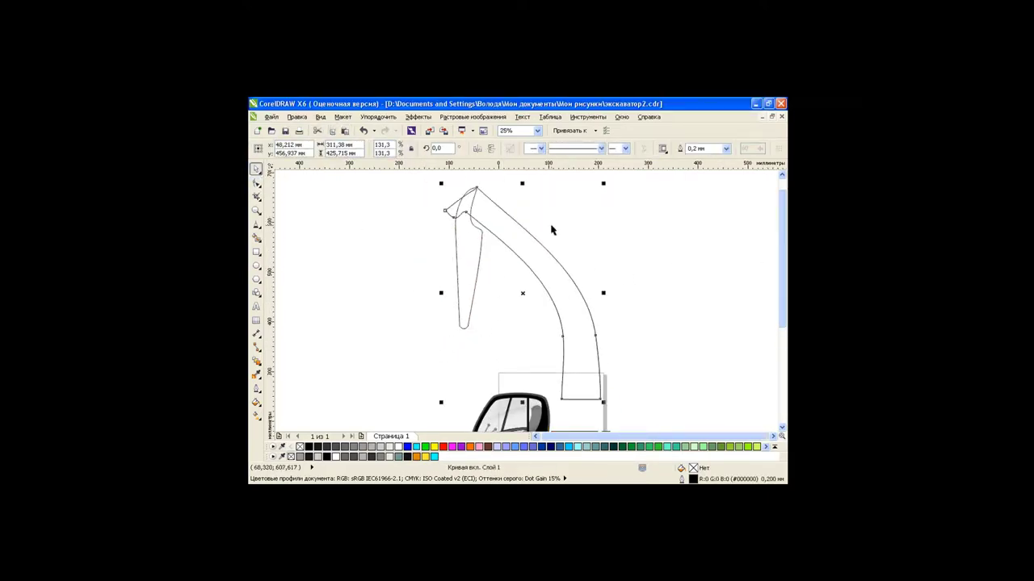
left_click_drag(521, 300, 520, 293)
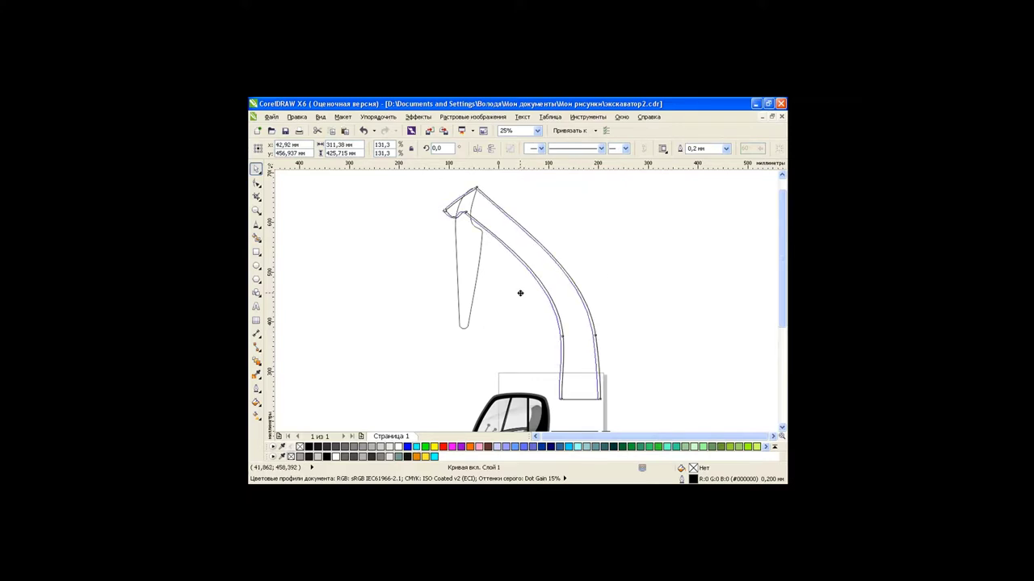
left_click(257, 236)
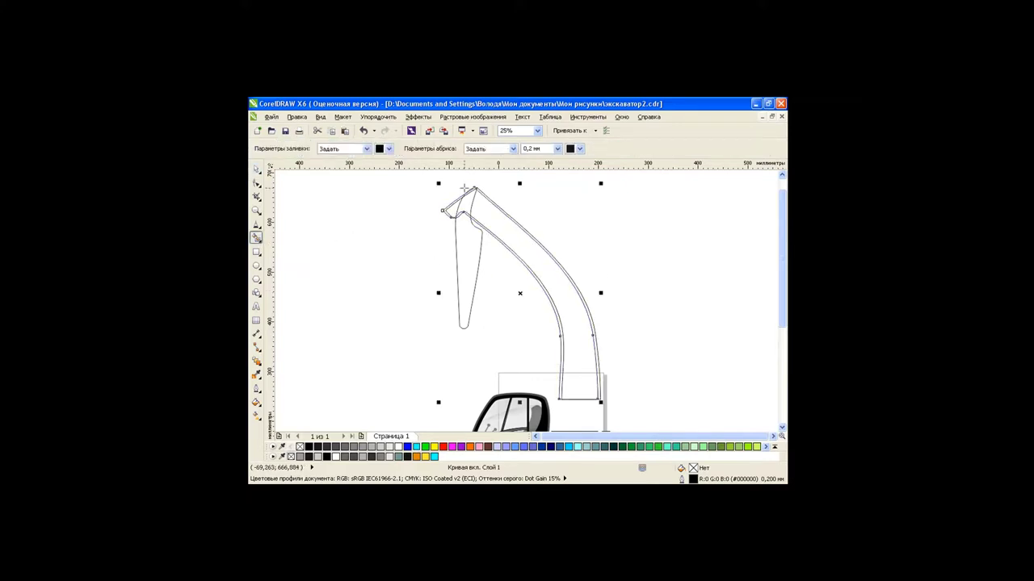
left_click(583, 301)
scroll(583, 300, "up", 2)
Reselect the larger boom outline and Smart Fill its inner edge band black.
key("space")
scroll(468, 281, "down", 1)
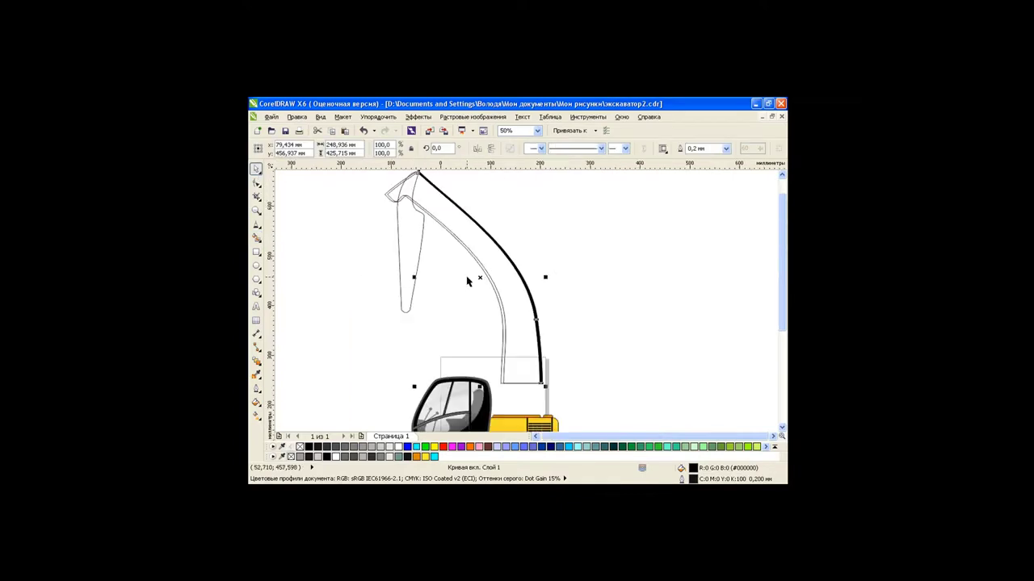
left_click(380, 302)
left_click(464, 282)
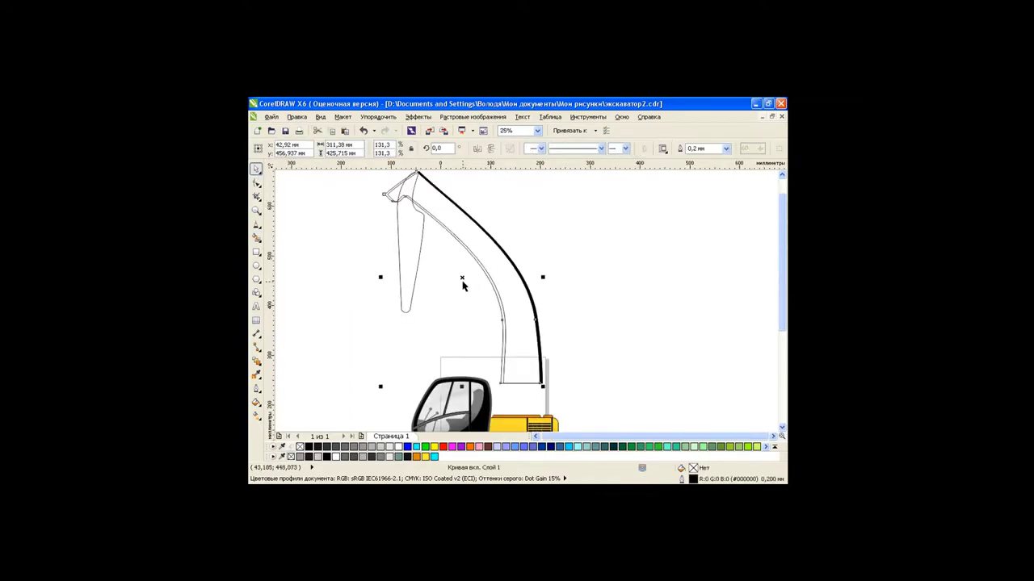
left_click_drag(464, 282, 469, 278)
key("ctrl+z")
left_click(334, 196)
left_click(462, 278)
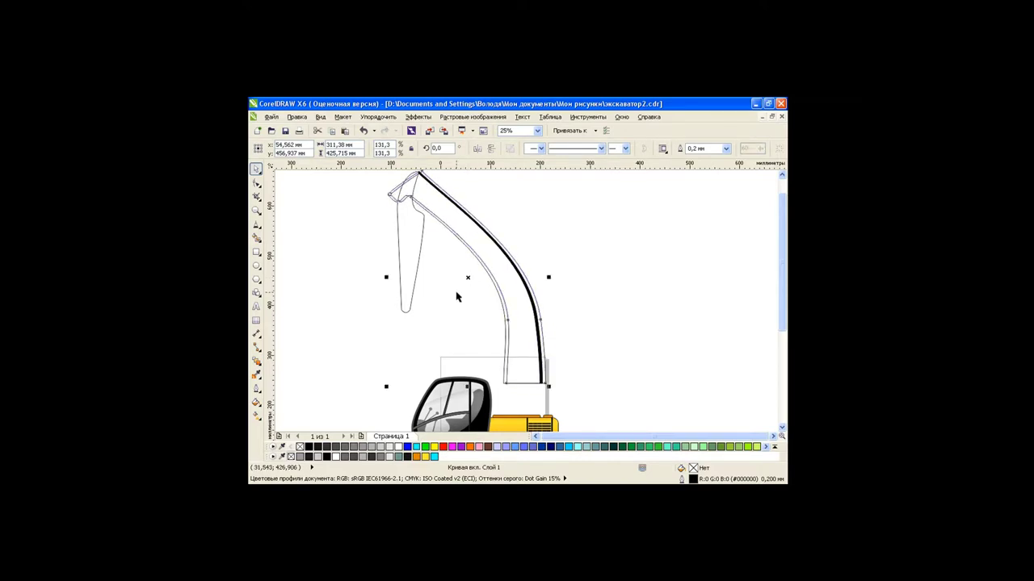
left_click(256, 239)
left_click(500, 295)
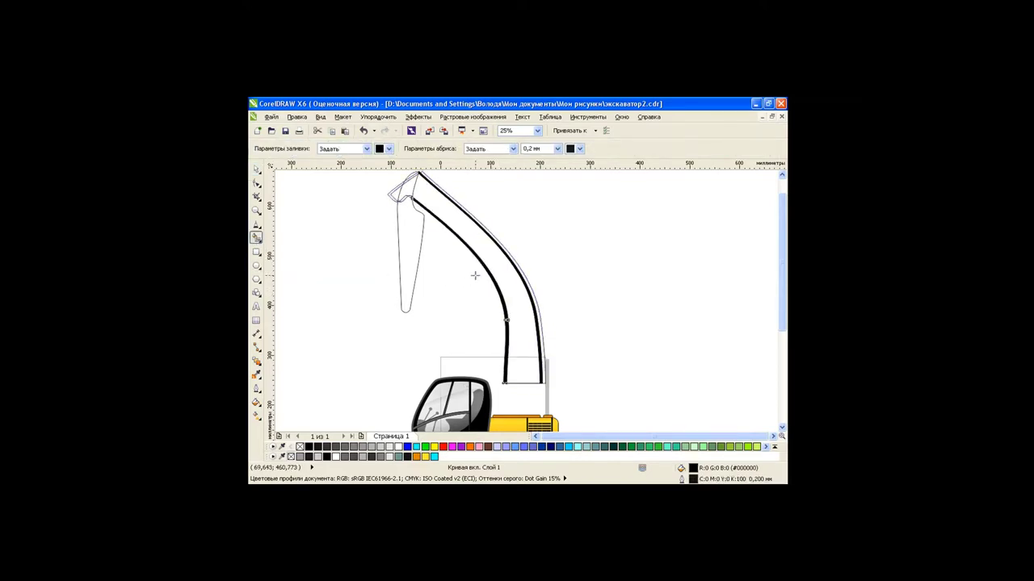
Select the boom's thin outline curve.
left_click(256, 168)
left_click(364, 240)
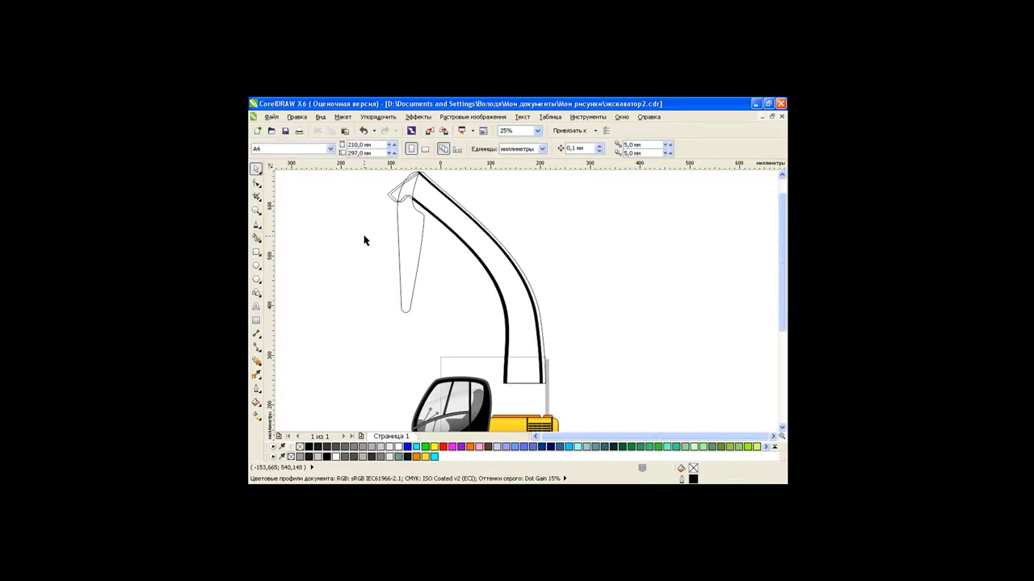
left_click(546, 373)
Lay a red-outlined copy of the boom curve over it and Smart Fill one edge band cyan.
left_click_drag(469, 279, 611, 278)
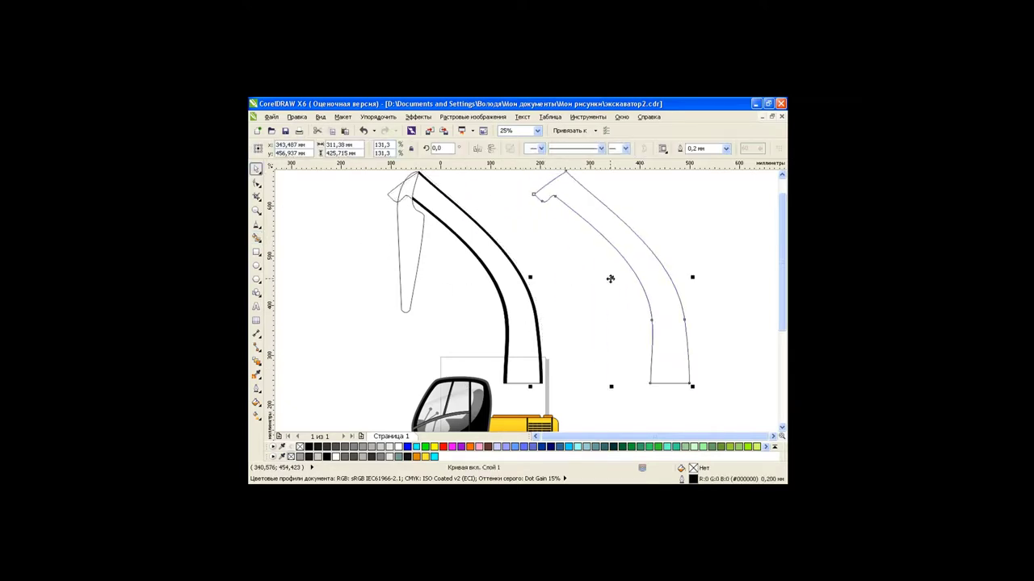
right_click(442, 448)
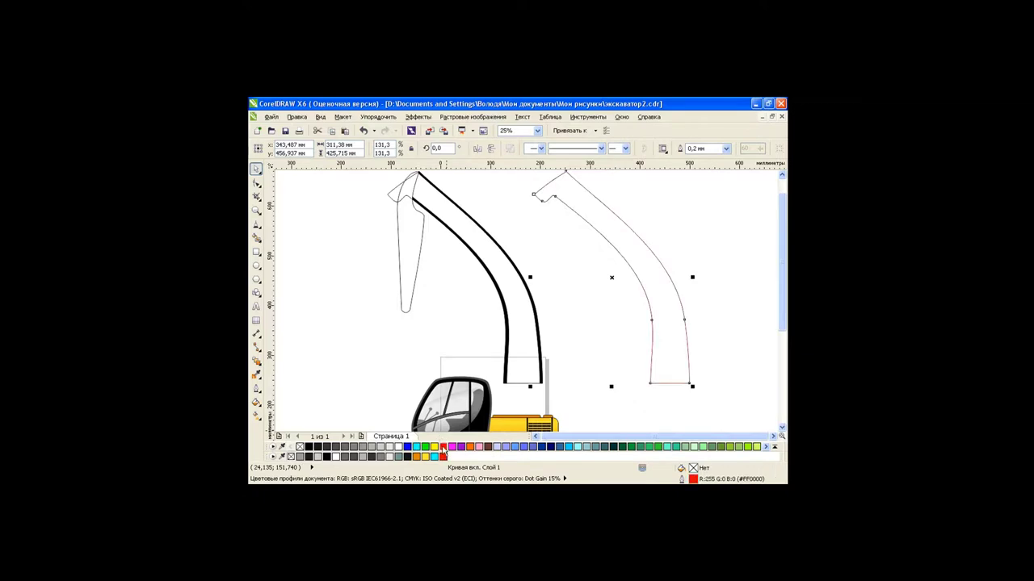
left_click_drag(611, 277, 459, 277)
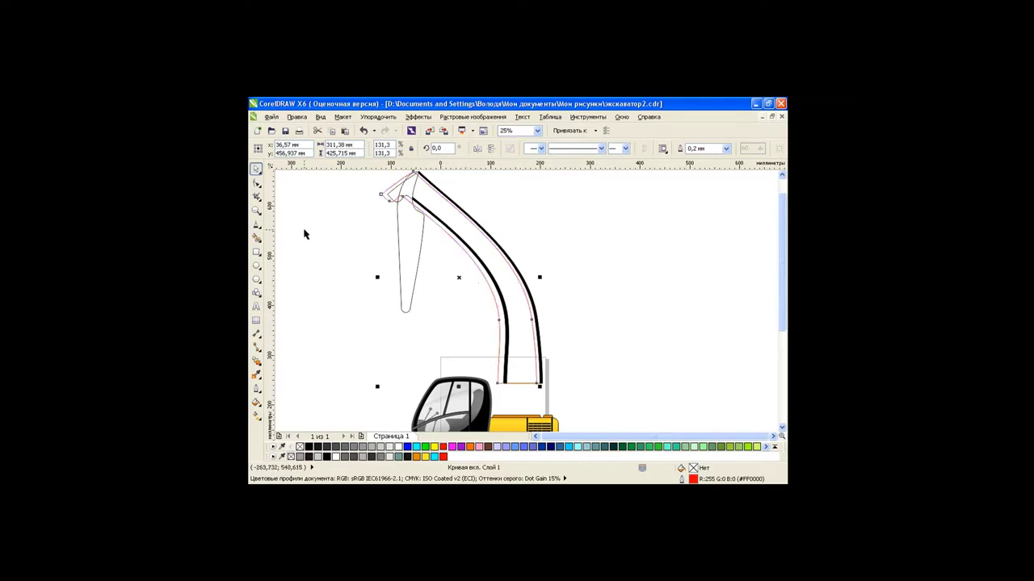
left_click(256, 236)
left_click(388, 149)
left_click(403, 173)
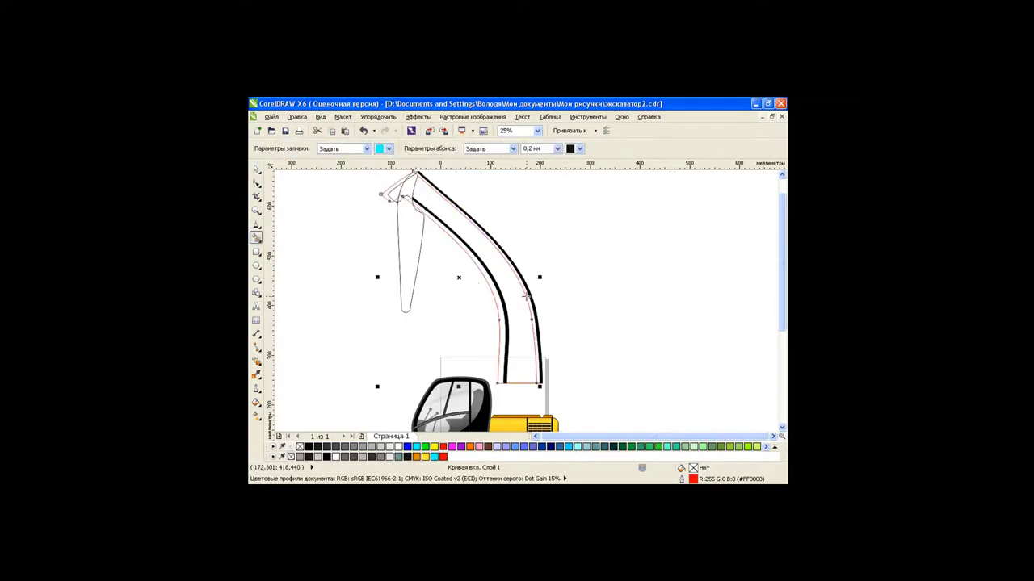
left_click(527, 297)
Shift the red helper curve to the other edge and fill the second band cyan.
left_click(256, 168)
left_click(489, 277)
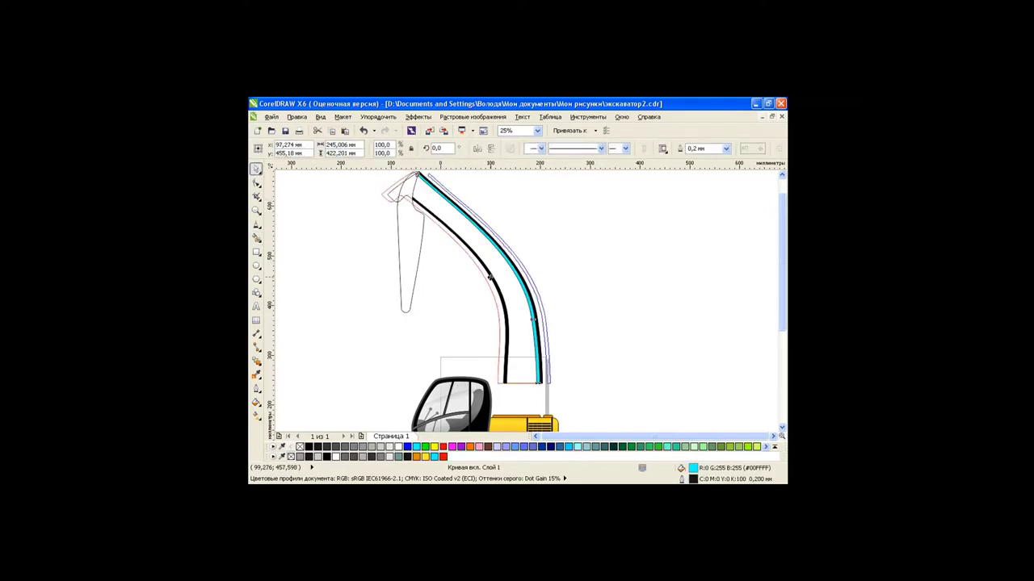
left_click(351, 219)
left_click(491, 293)
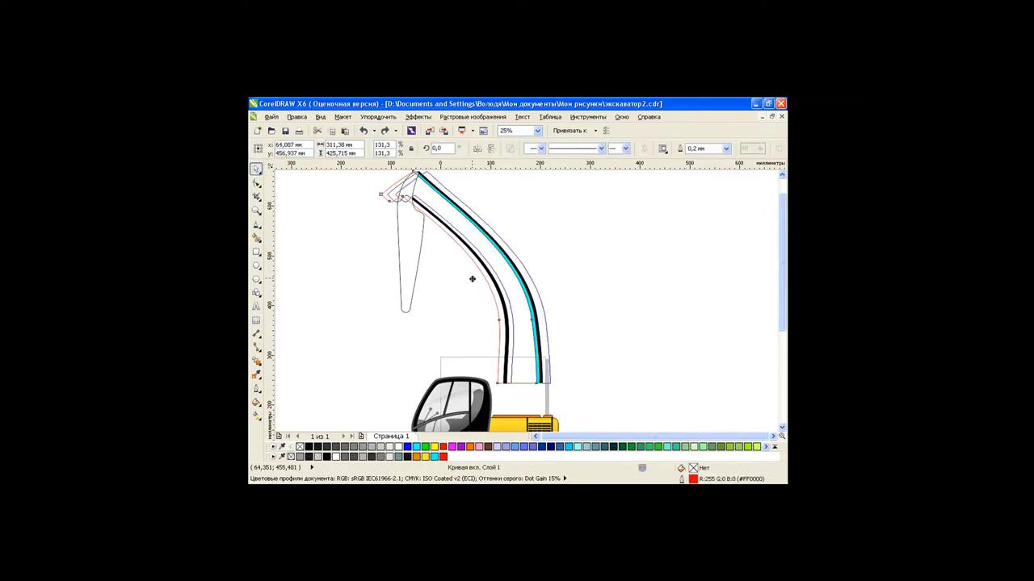
left_click_drag(471, 280, 471, 279)
left_click(256, 238)
left_click(508, 331)
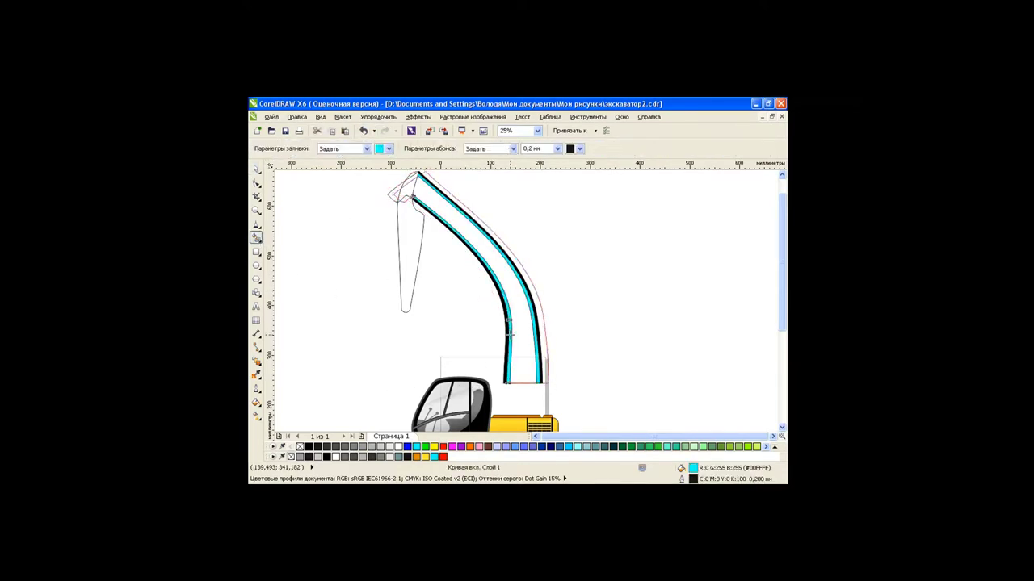
Delete the red helper curve, keeping the boom in place.
left_click(256, 169)
left_click(544, 355)
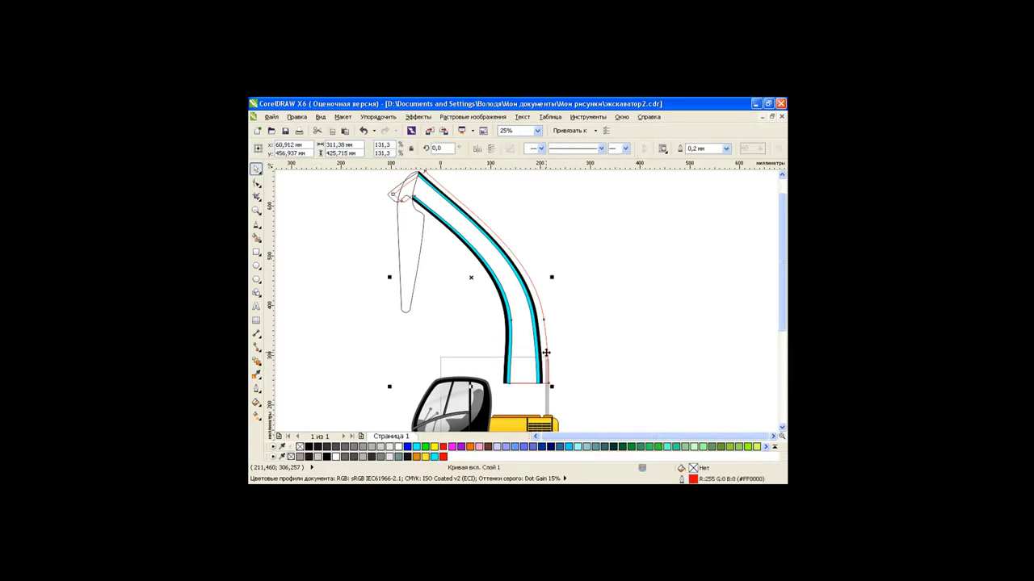
key("Delete")
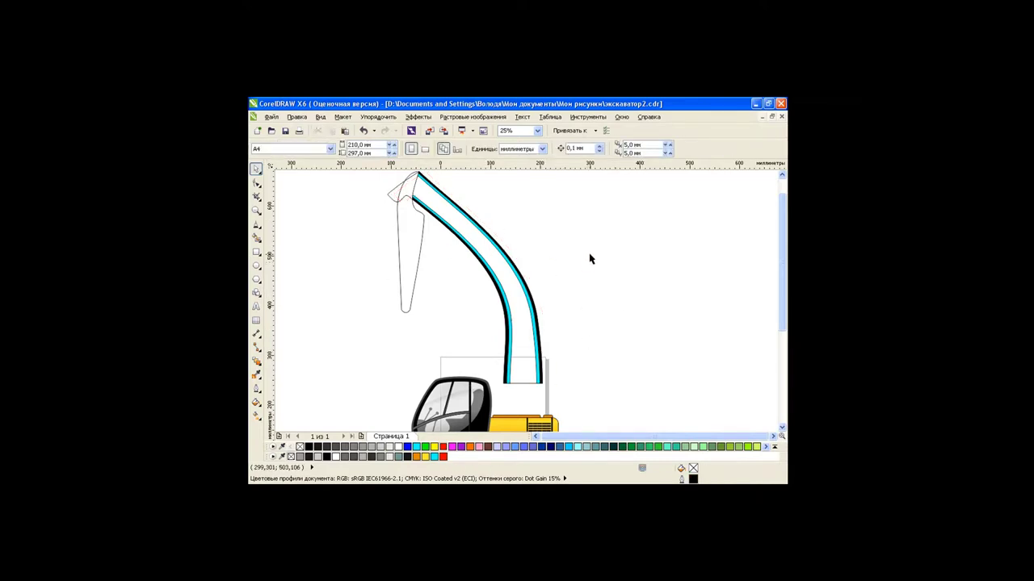
left_click_drag(528, 291, 571, 282)
key("ctrl+z")
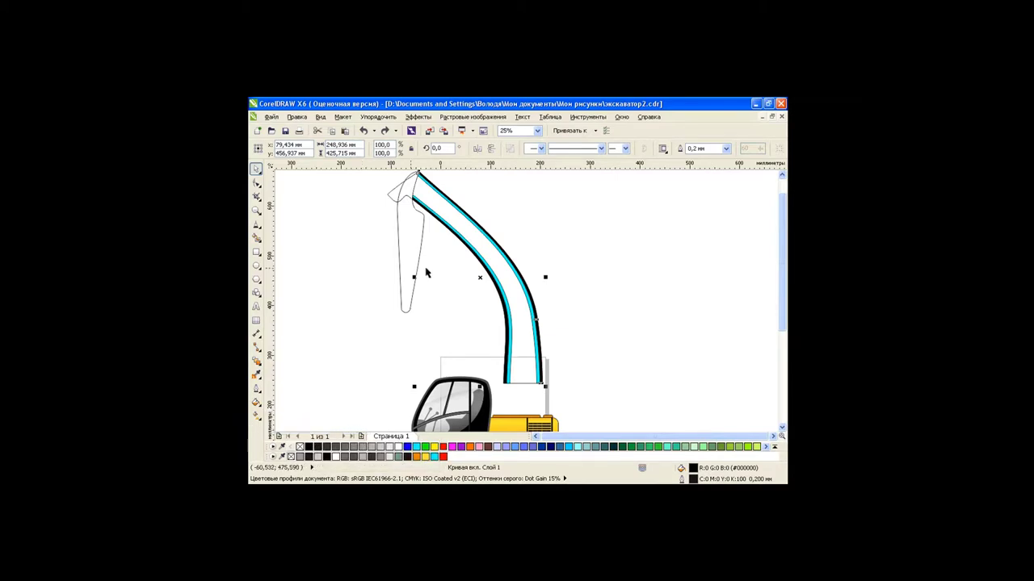
scroll(549, 364, "up", 3)
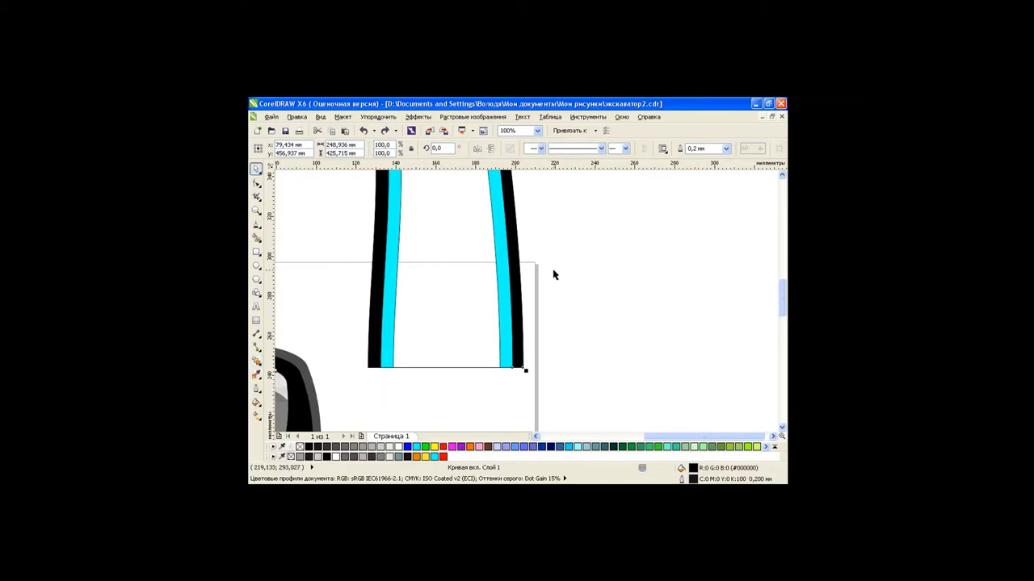
Fill the outer strip on the boom's right edge yellow.
left_click(559, 296)
left_click(521, 295)
left_click(425, 457)
Drag a node inward to narrow the yellow strip so a thin black band shows.
left_click(257, 184)
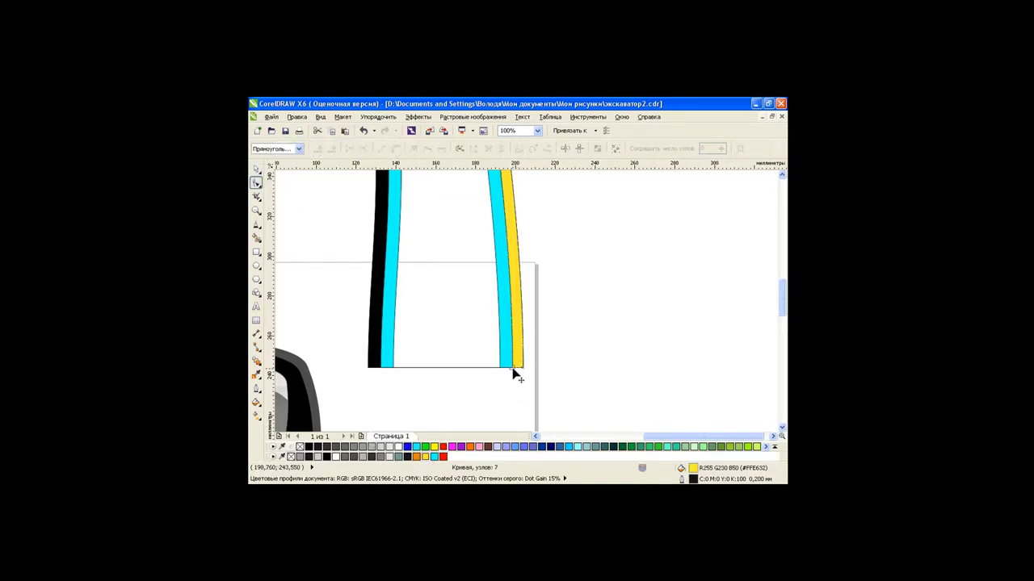
left_click_drag(780, 298, 780, 267)
left_click_drag(496, 313, 496, 315)
left_click_drag(780, 286, 780, 242)
left_click_drag(670, 437, 602, 439)
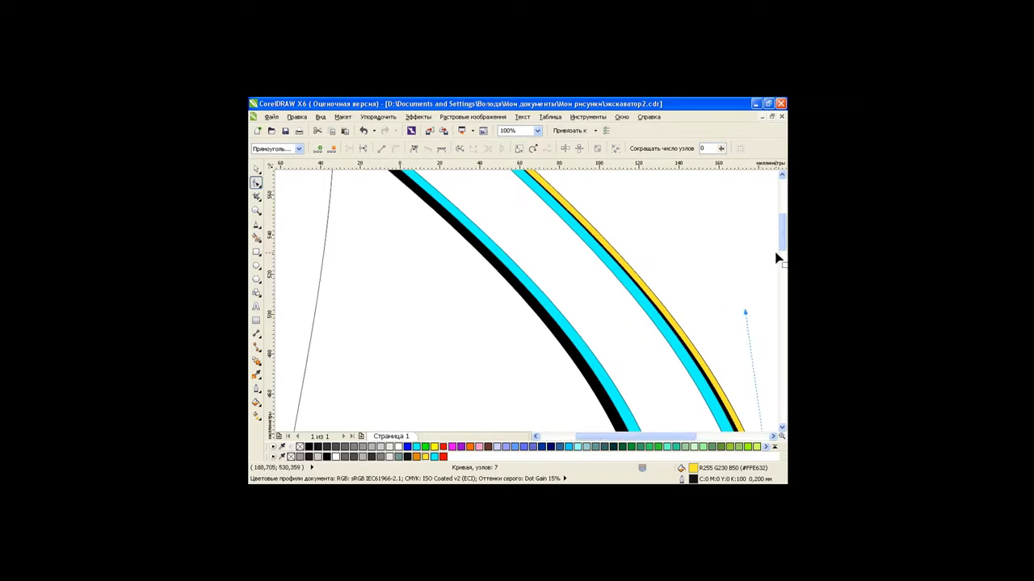
left_click_drag(778, 259, 778, 227)
scroll(296, 179, "up", 2)
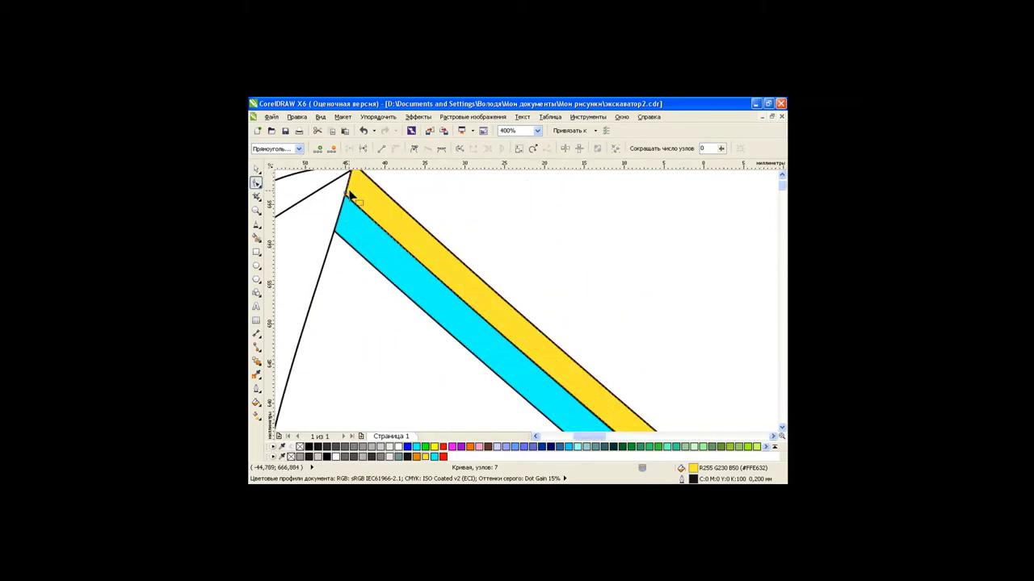
scroll(618, 285, "down", 1)
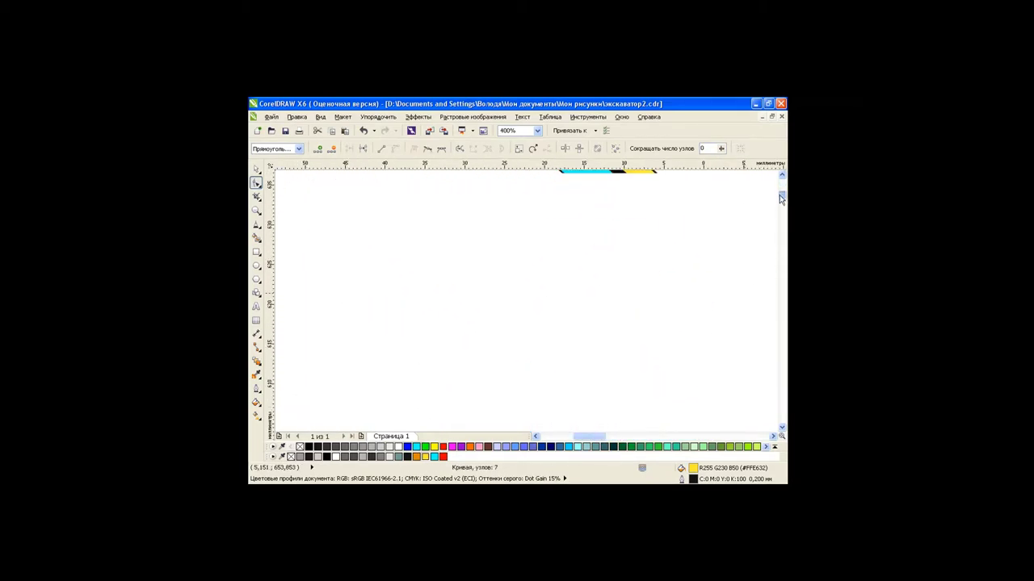
scroll(618, 286, "down", 1)
scroll(551, 399, "down", 1)
scroll(551, 399, "down", 1)
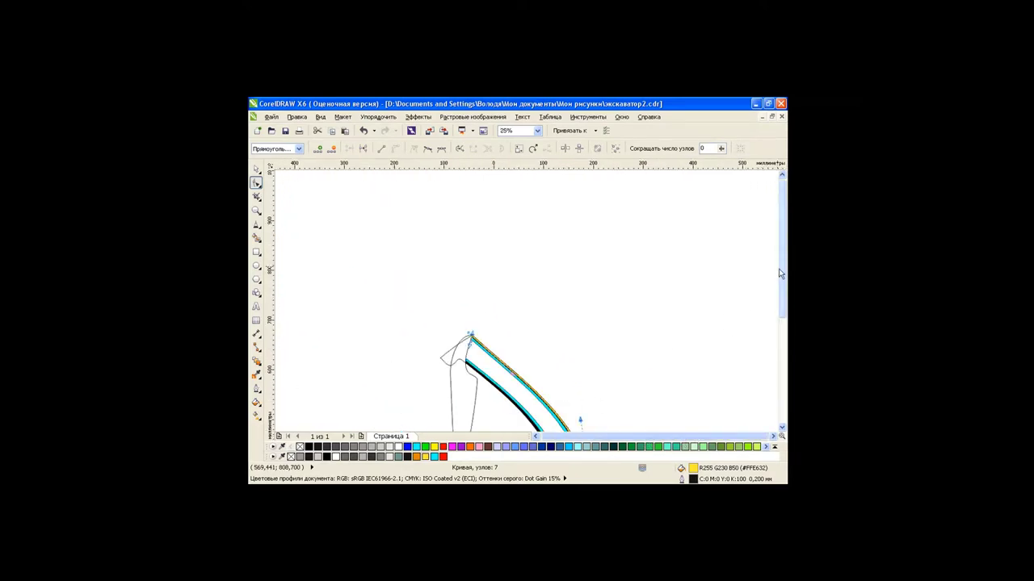
key("space")
Colour the thin black band beside the yellow strip orange.
left_click(610, 361)
scroll(609, 361, "up", 1)
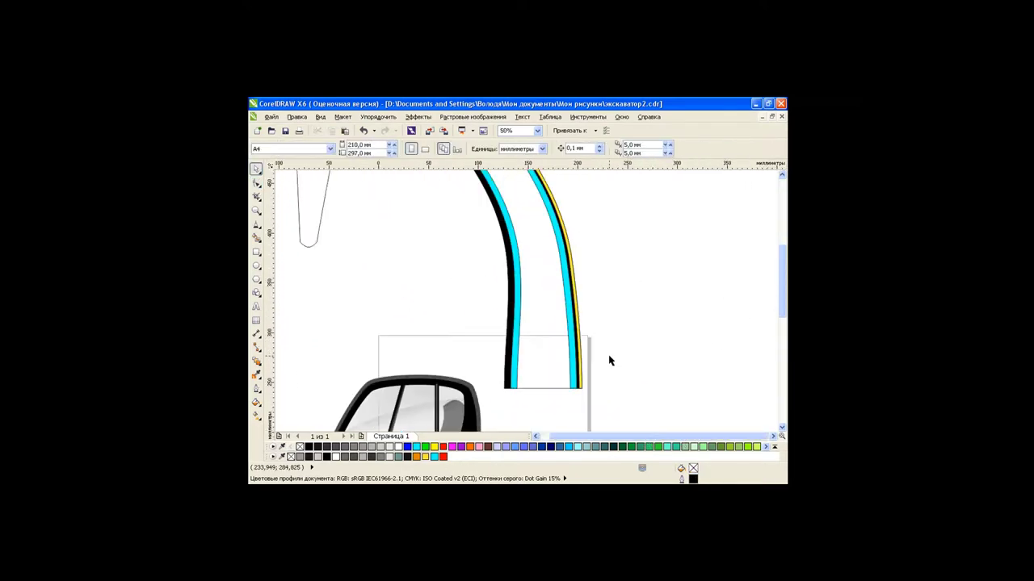
left_click(580, 393)
scroll(577, 388, "up", 1)
left_click(571, 381)
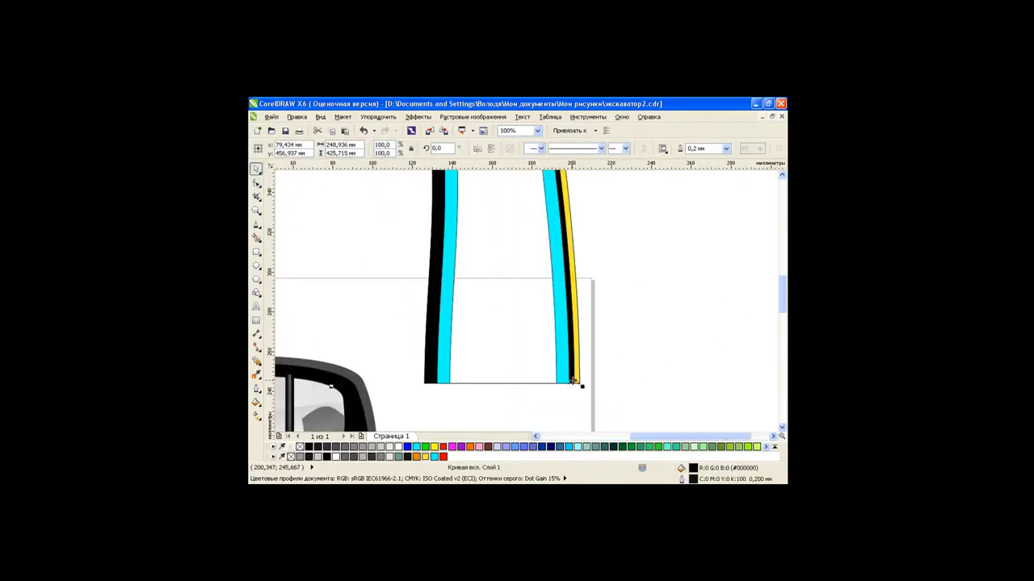
left_click(416, 458)
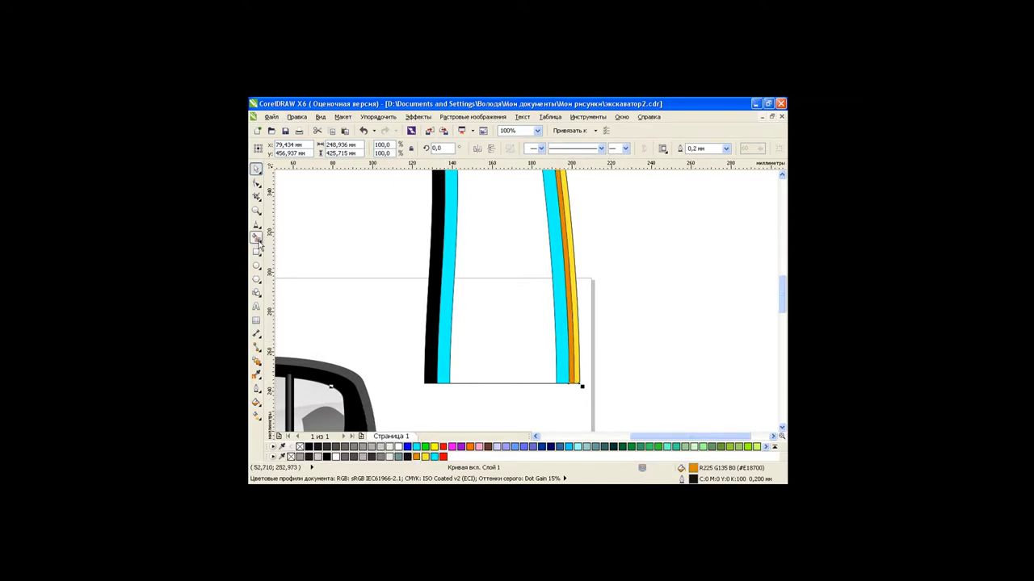
Blend the orange band into the yellow strip in 5 steps.
left_click(256, 361)
left_click_drag(581, 361, 576, 361)
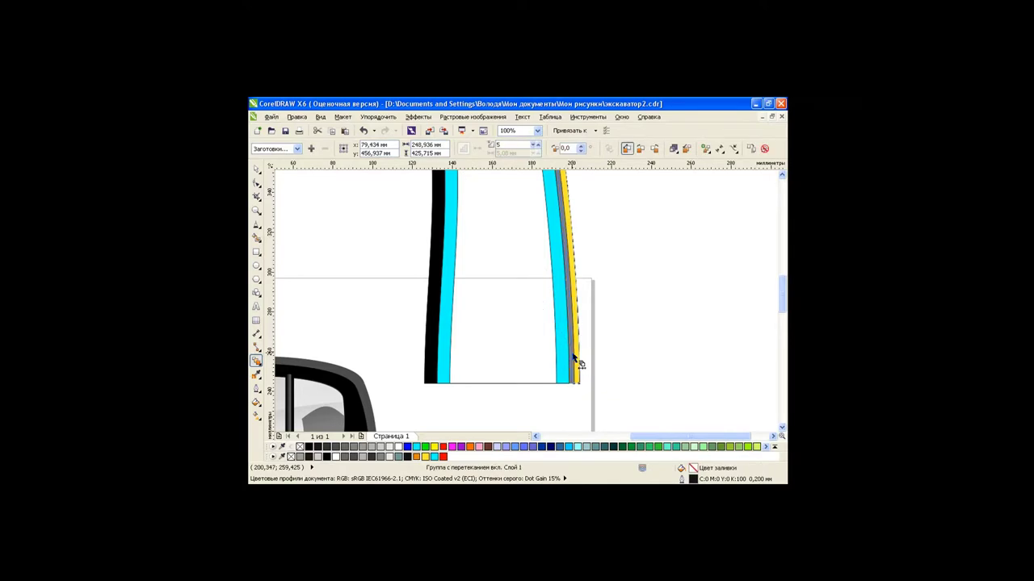
left_click(396, 307)
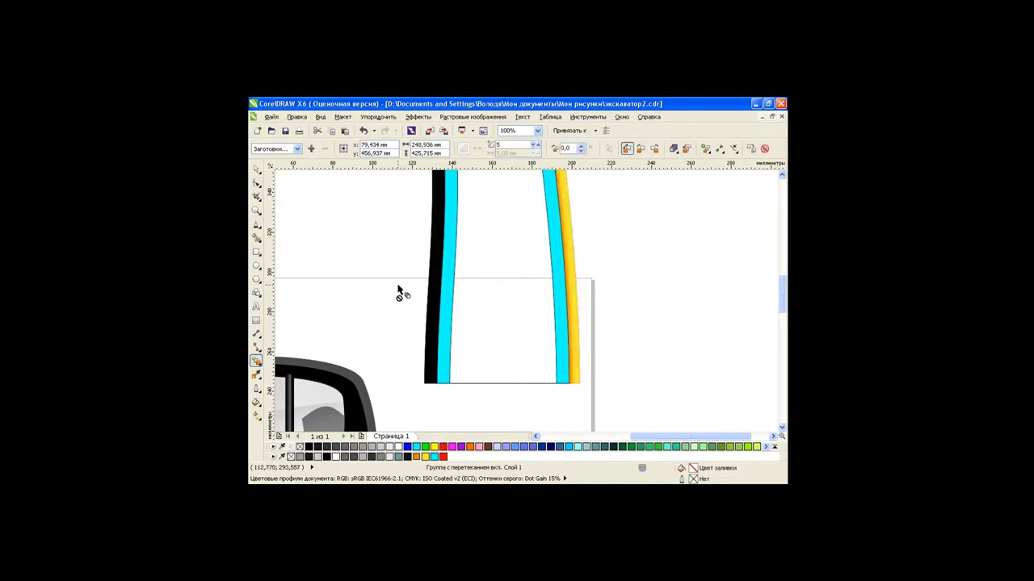
left_click(256, 169)
scroll(565, 363, "up", 10)
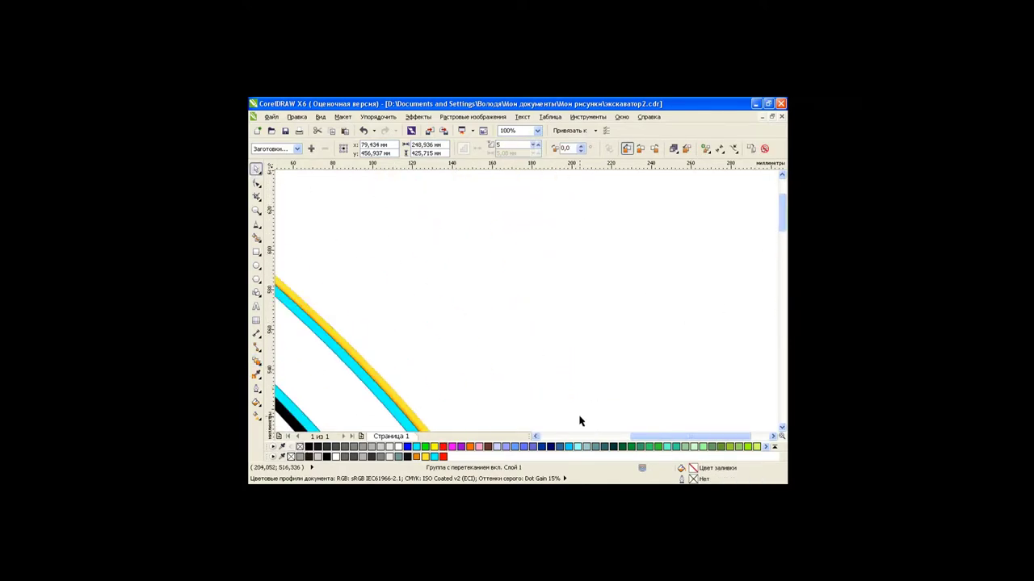
scroll(579, 420, "up", 5)
scroll(646, 339, "left", 5)
left_click_drag(779, 215, 778, 209)
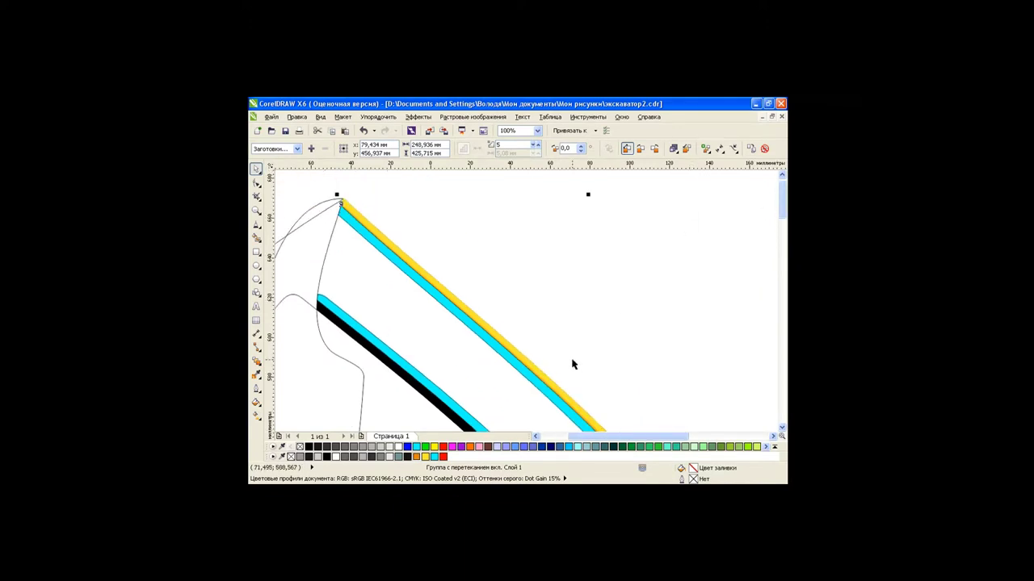
scroll(572, 364, "down", 1)
scroll(496, 358, "down", 3)
scroll(750, 339, "down", 1)
scroll(680, 401, "down", 1)
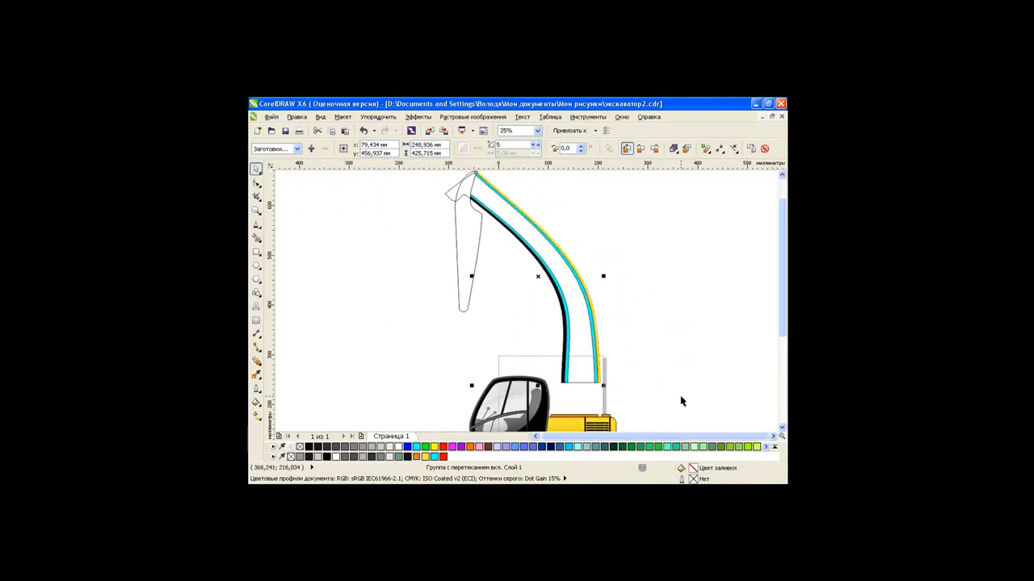
left_click(773, 436)
Move the black edge curve aside and fill the boom outline orange (#E18700).
left_click(585, 312)
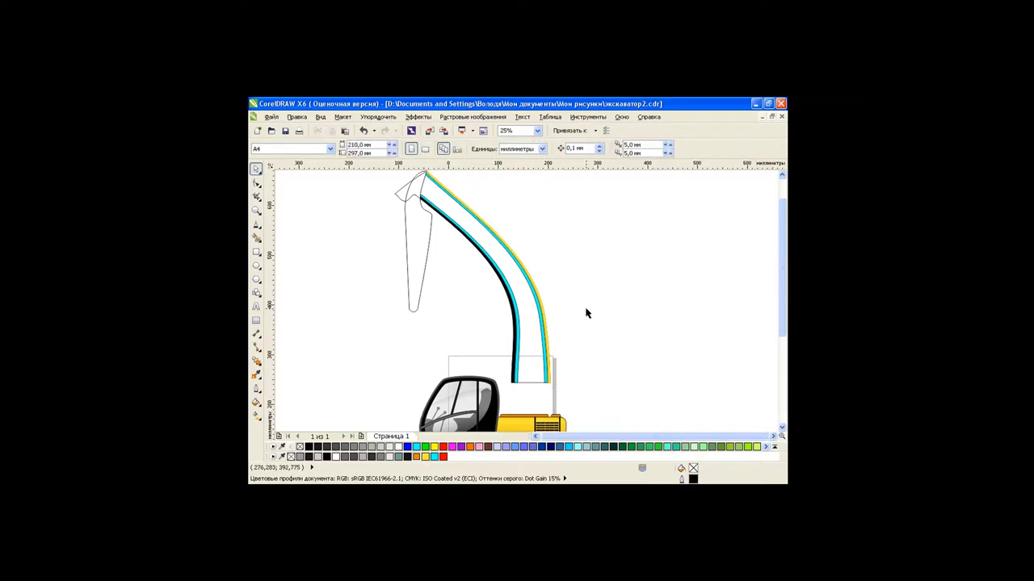
left_click(519, 325)
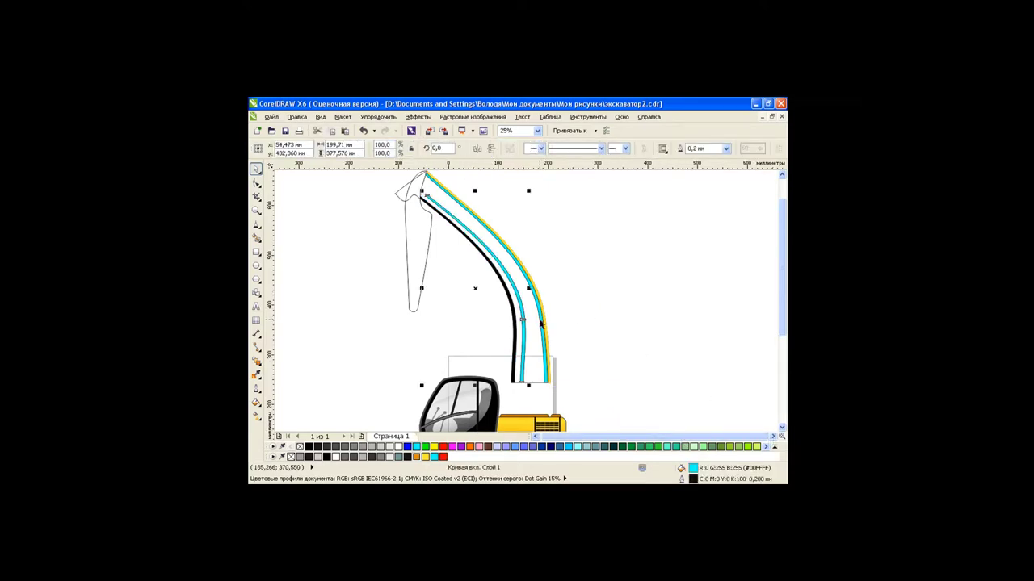
left_click_drag(519, 324, 501, 305)
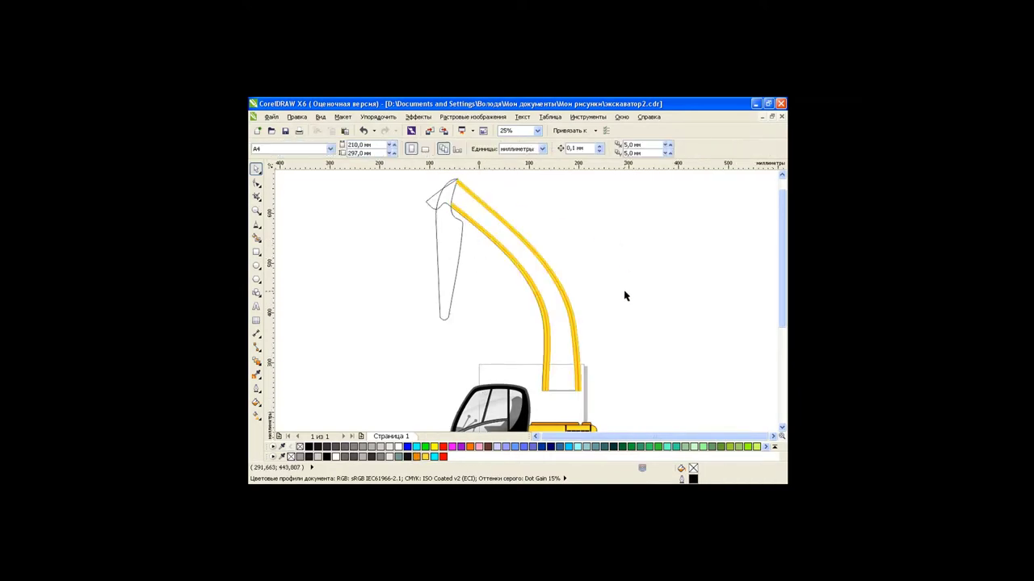
left_click(556, 353)
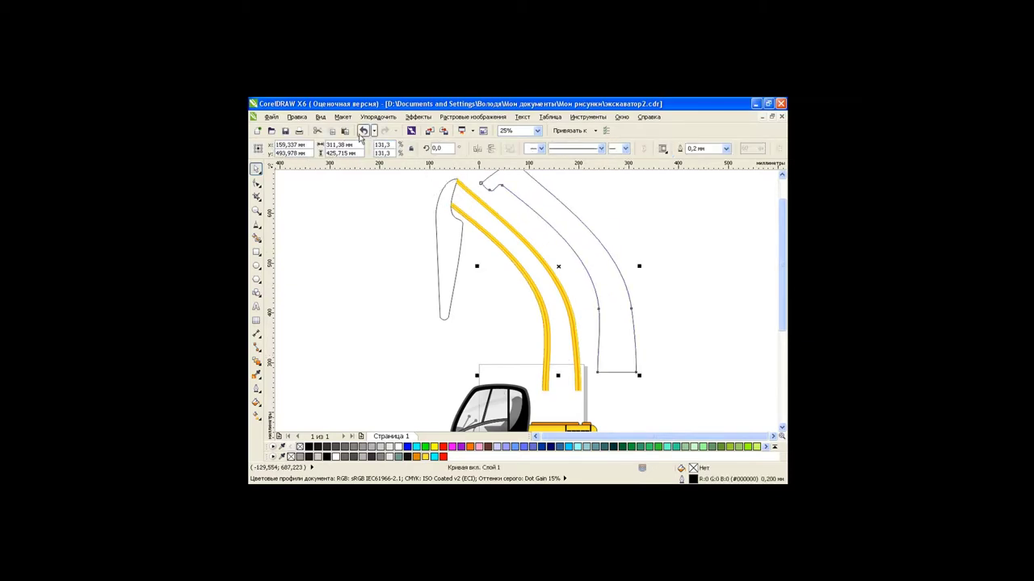
left_click(415, 456)
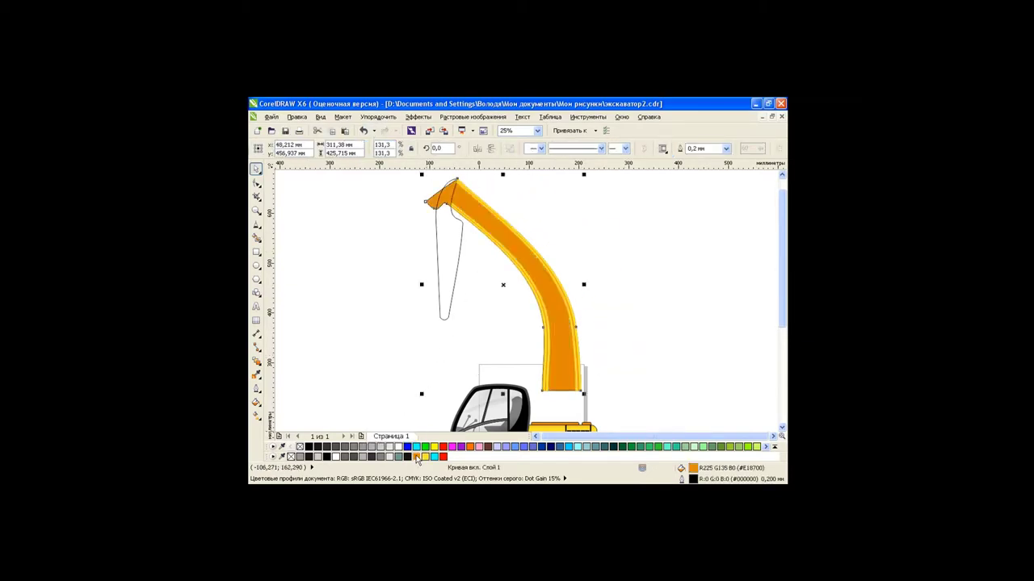
left_click(633, 333)
scroll(598, 351, "up", 2)
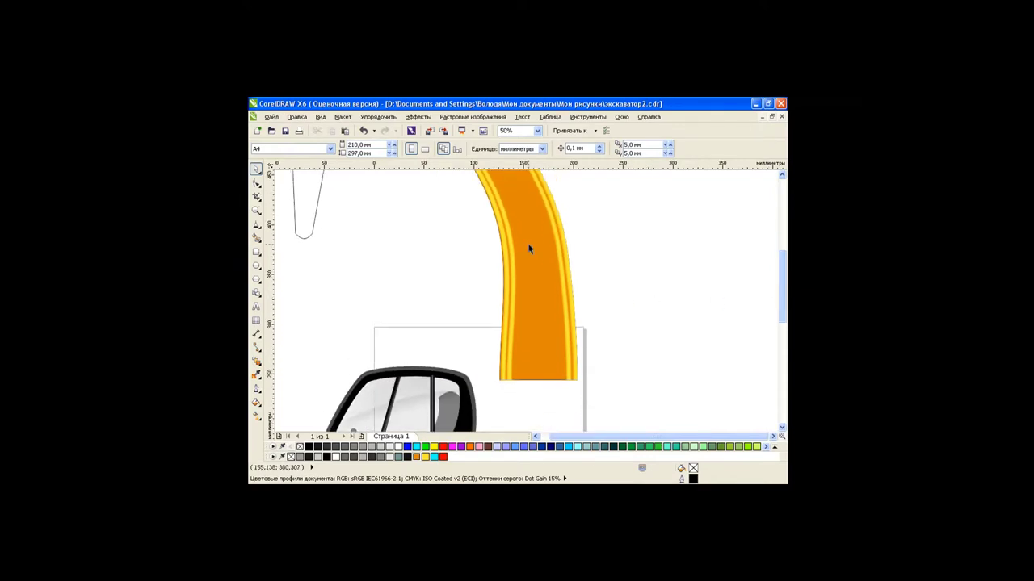
Draw a thin rectangle and give it the boom's orange fill with Copy Properties From.
left_click(256, 252)
left_click_drag(577, 268, 646, 277)
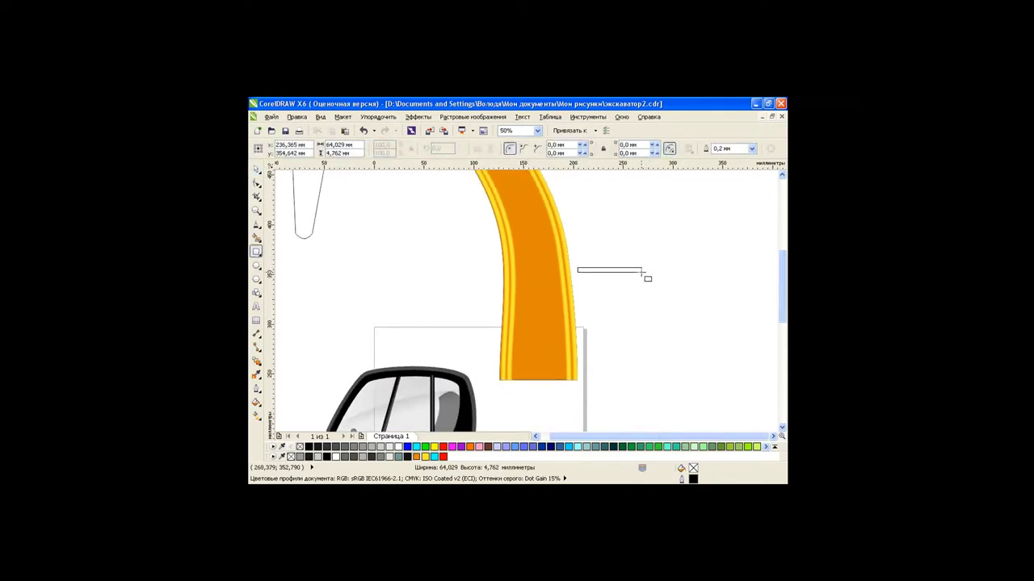
left_click_drag(781, 286, 779, 305)
left_click(296, 116)
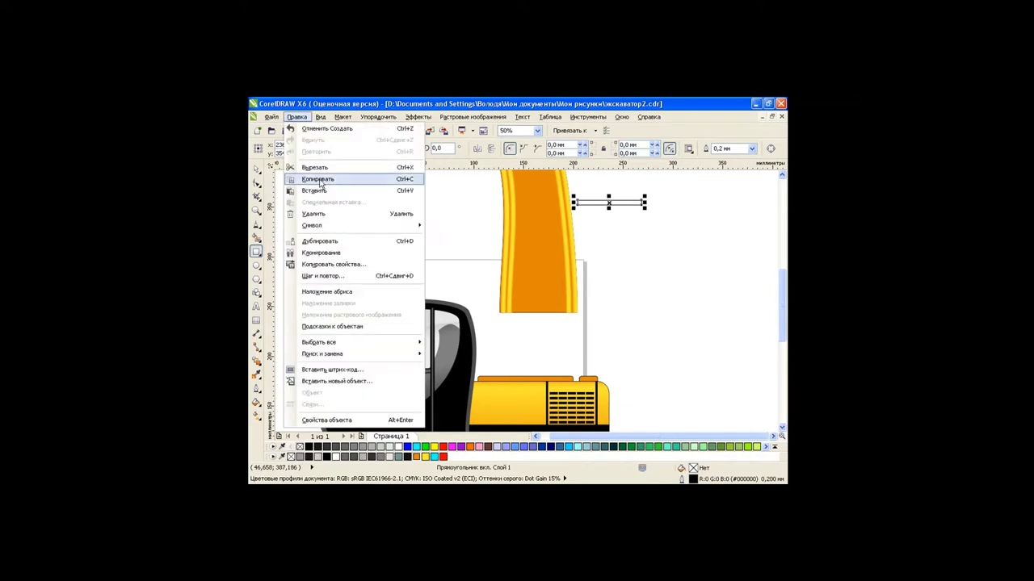
left_click(331, 264)
left_click(588, 312)
left_click(508, 400)
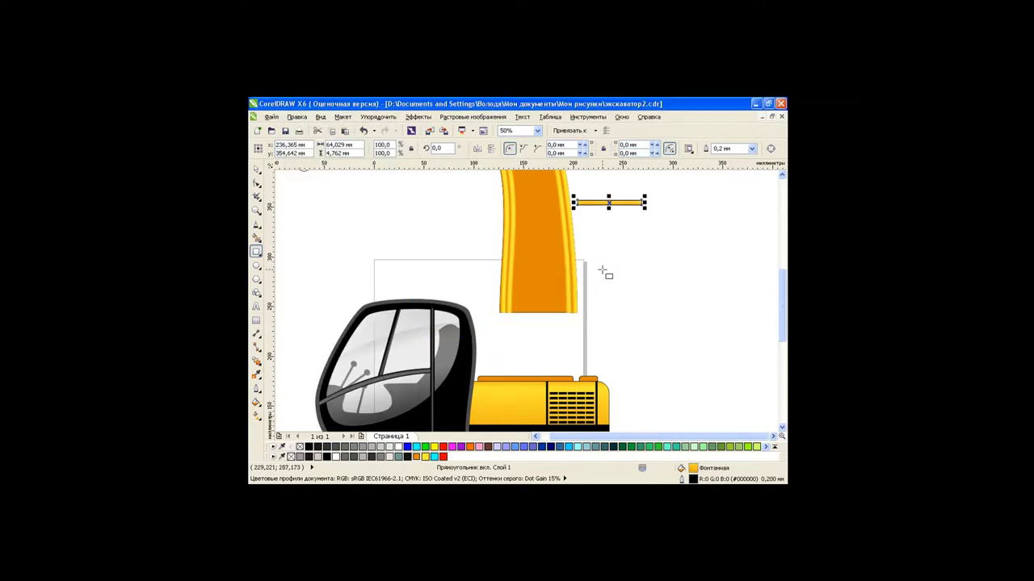
Move the bar across the boom, narrowed and tilted to match it.
left_click(256, 169)
mouse_move(607, 203)
left_mouse_down()
mouse_move(541, 202)
mouse_move(576, 203)
mouse_move(565, 196)
left_mouse_up()
left_click(535, 203)
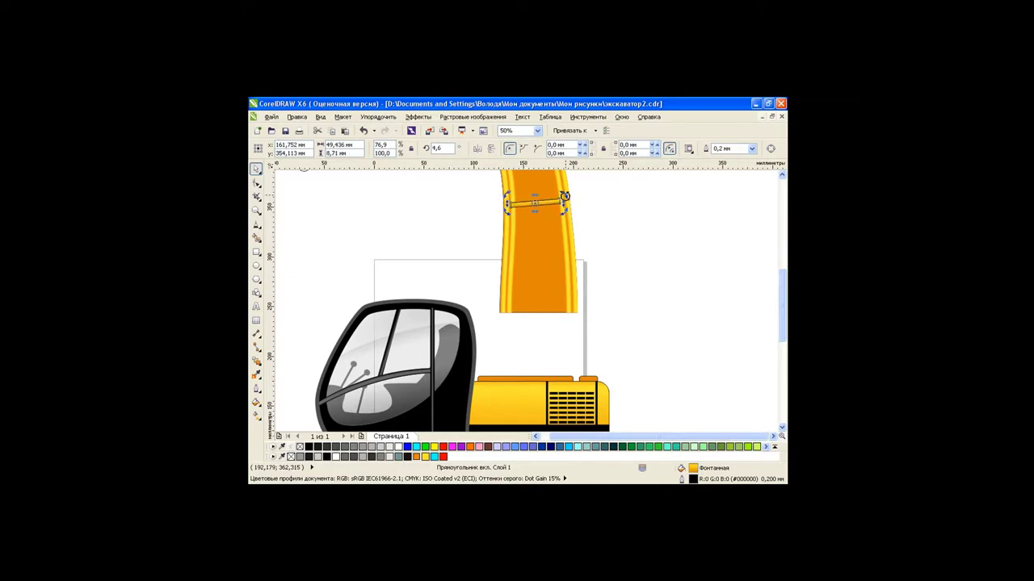
key("Escape")
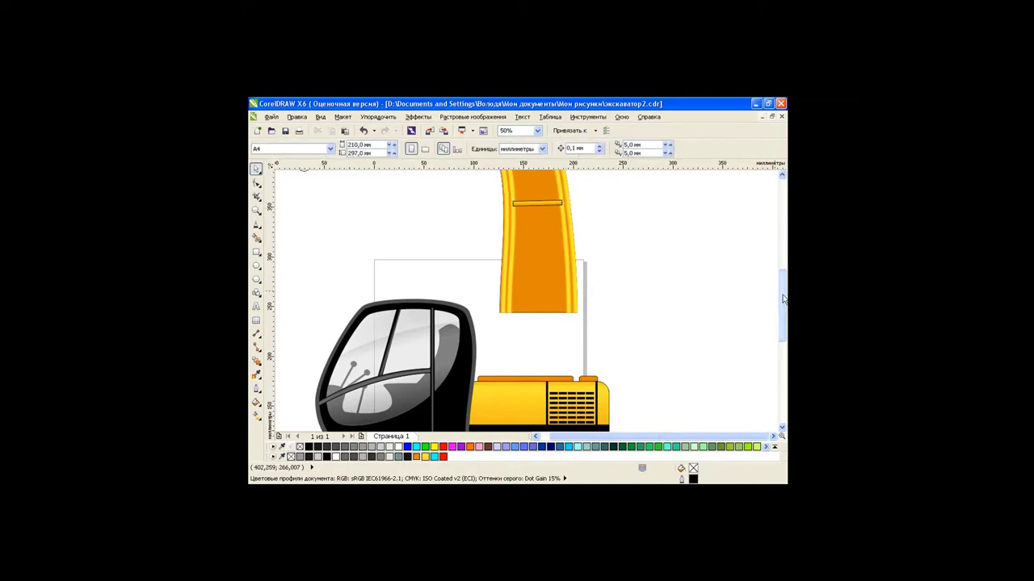
Reselect the lower cross band on the boom.
scroll(782, 299, "up", 3)
left_click(560, 291)
left_click(392, 331)
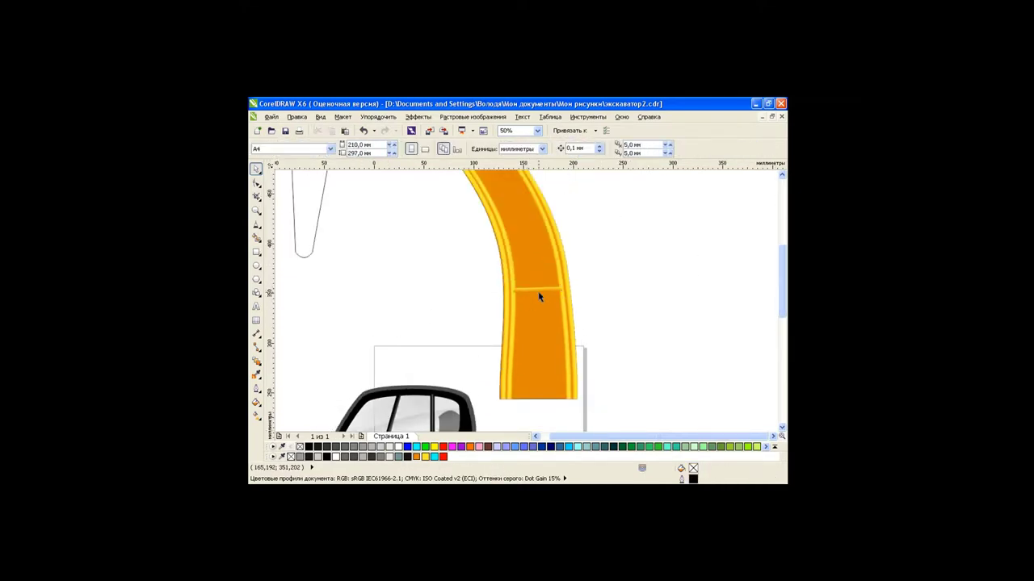
left_click(540, 291)
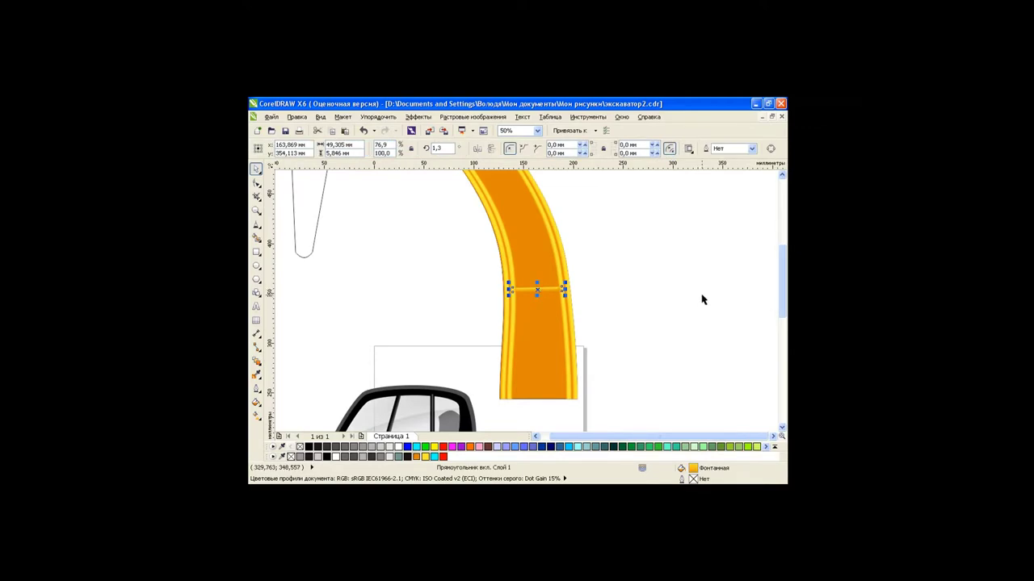
left_click(693, 300)
scroll(561, 282, "up", 2)
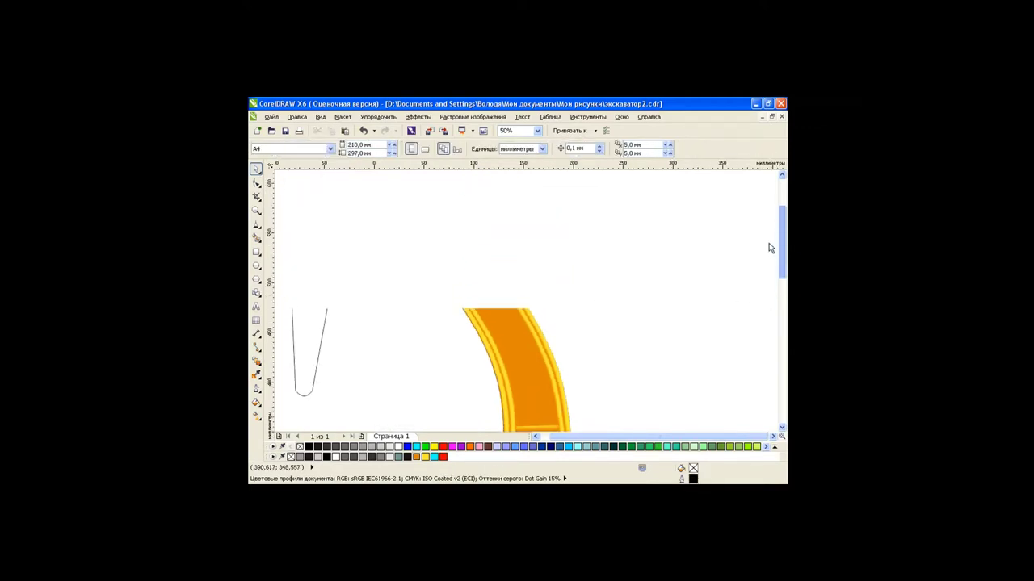
left_click(548, 378)
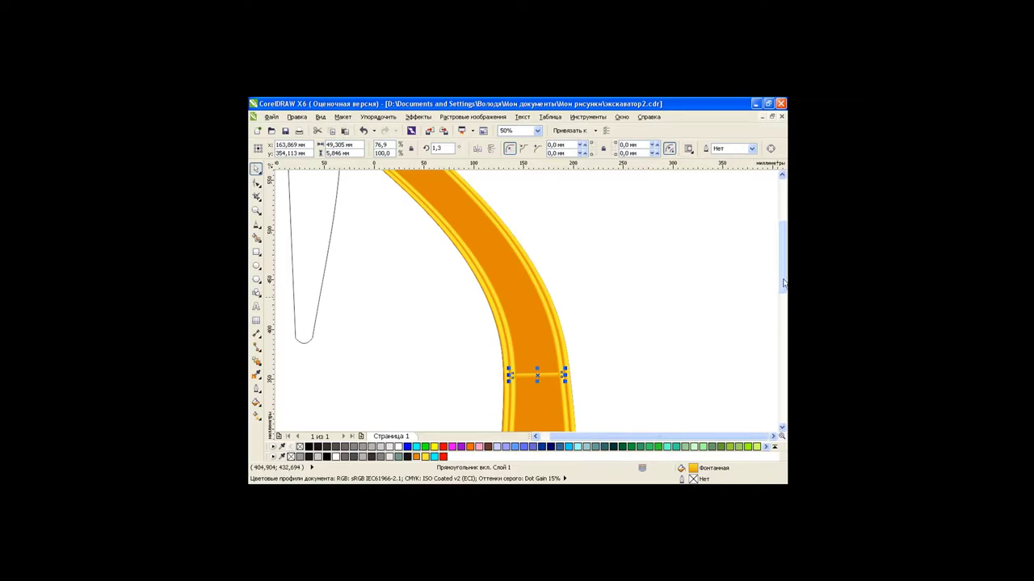
scroll(450, 235, "up", 2)
scroll(779, 275, "down", 2)
Place a copy of the band higher up the boom, tilted across its bend.
left_click_drag(540, 372, 469, 199)
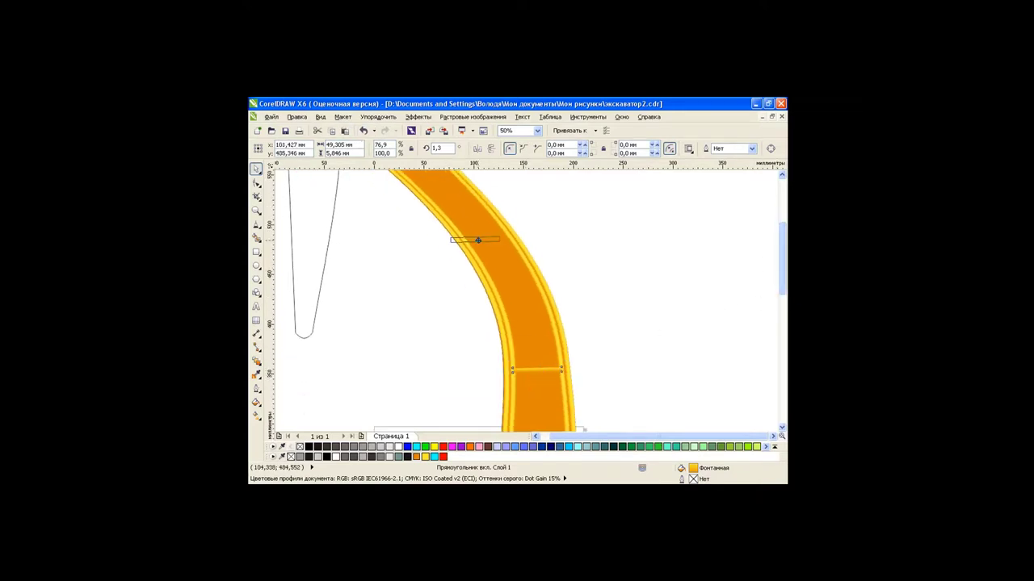
scroll(539, 317, "up", 3)
mouse_move(456, 302)
left_mouse_down()
mouse_move(402, 259)
mouse_move(419, 232)
left_mouse_up()
left_click(402, 259)
left_click(432, 239)
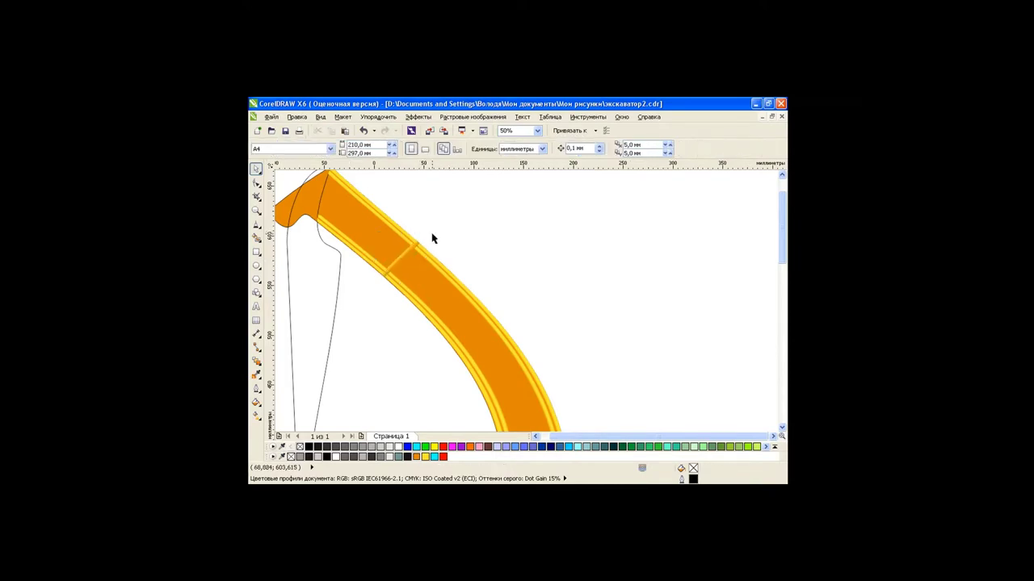
left_click(416, 246)
left_click(550, 280)
left_click(410, 261)
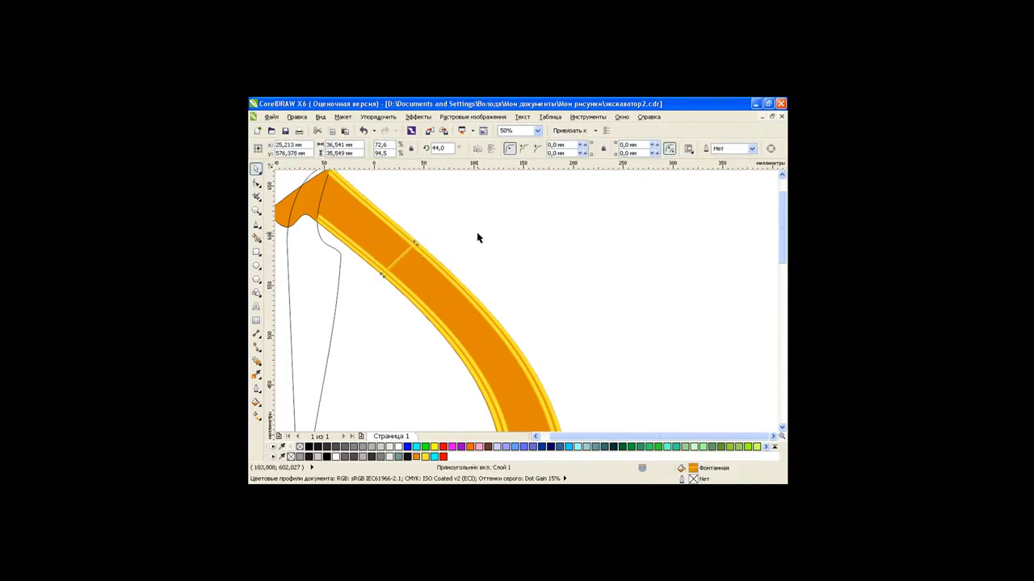
left_click(527, 271)
left_click_drag(780, 256, 780, 323)
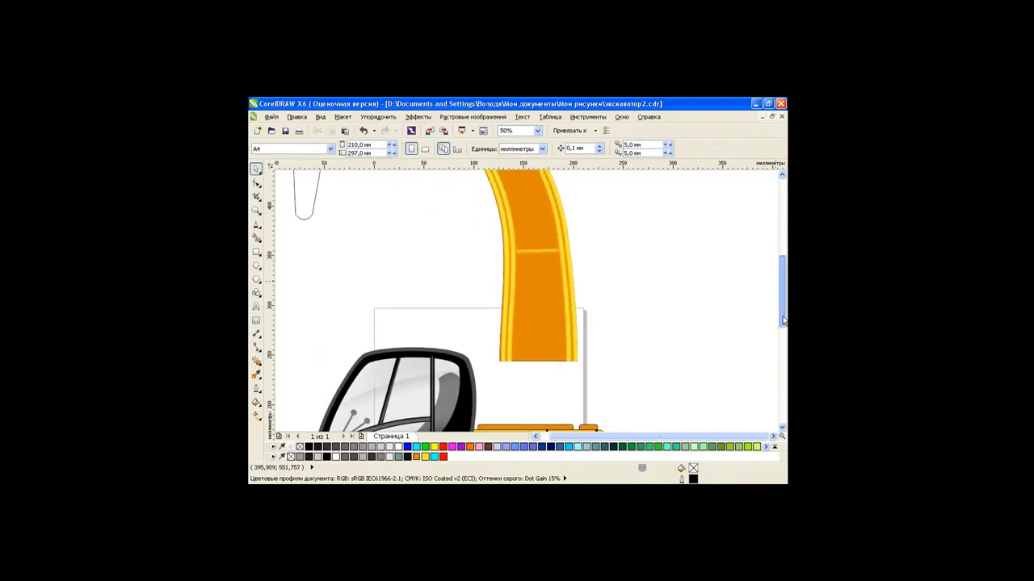
Draw a small rectangle beside the boom and copy the boom's orange fill onto it.
left_click_drag(781, 267, 780, 305)
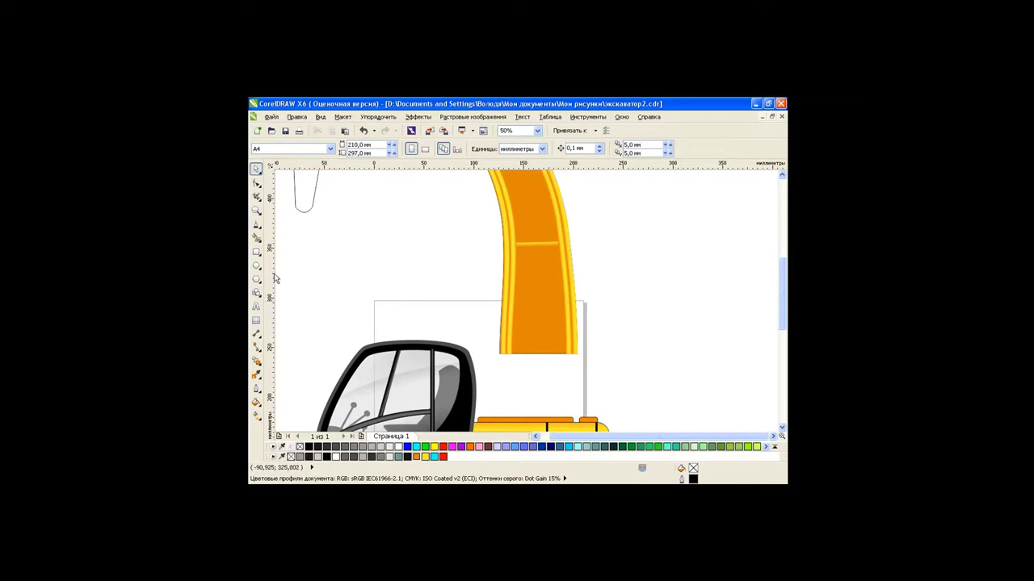
left_click(256, 252)
left_click_drag(599, 277, 628, 293)
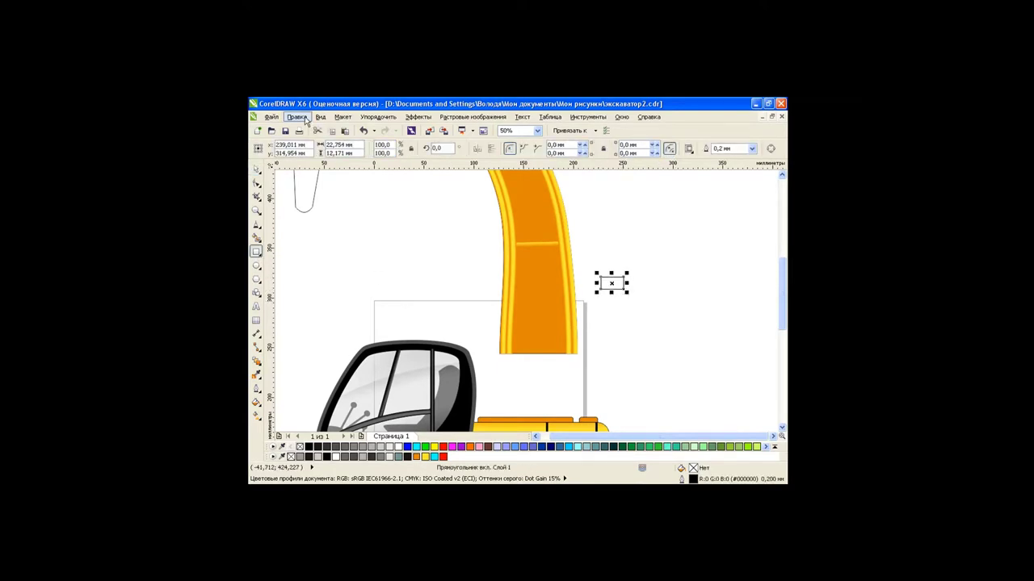
left_click(296, 117)
left_click(346, 265)
left_click(570, 353)
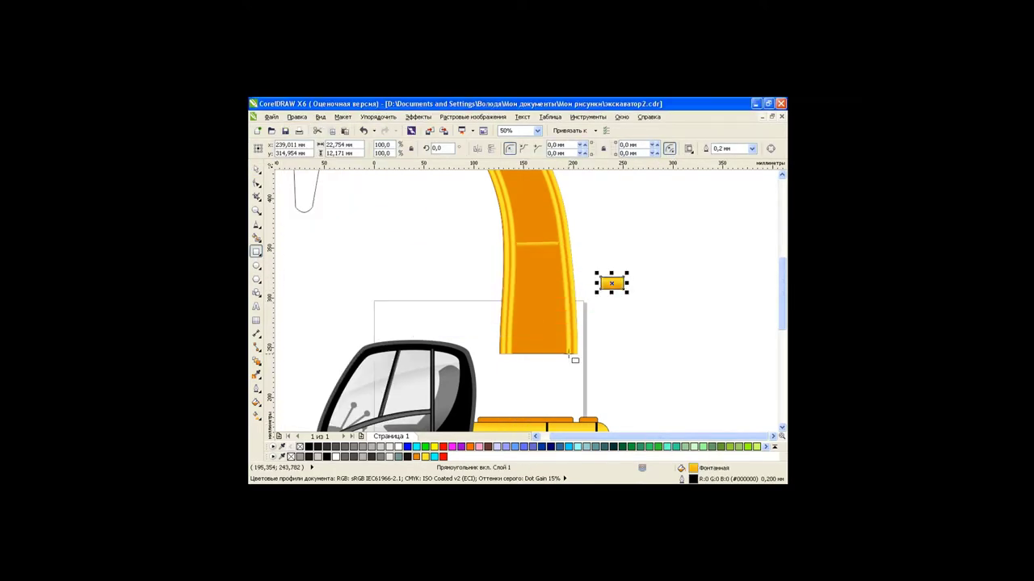
Run the small rectangle's gradient horizontally across it with the Interactive Fill tool.
left_click(256, 169)
left_click(630, 328)
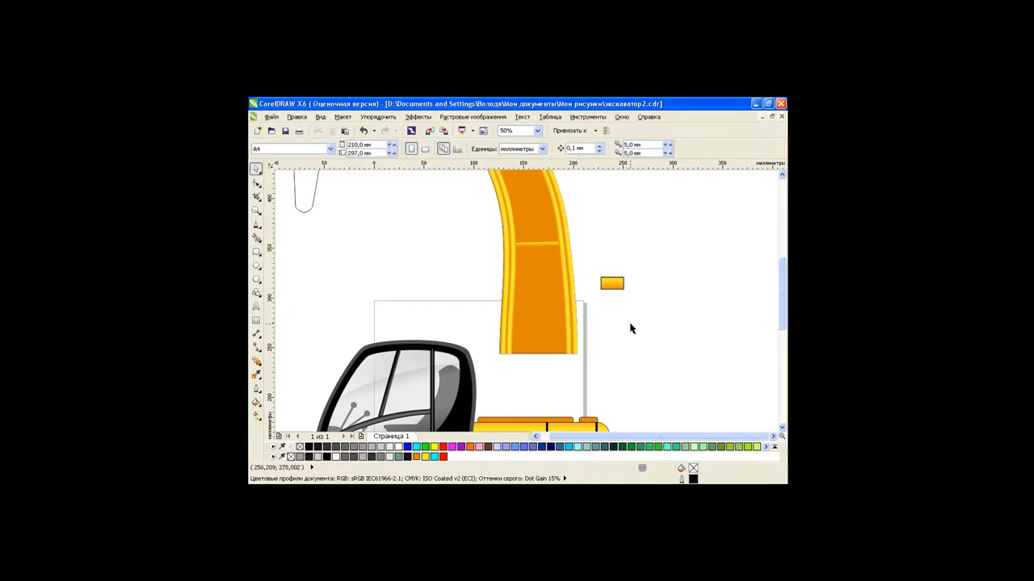
left_click(606, 291)
left_click(256, 416)
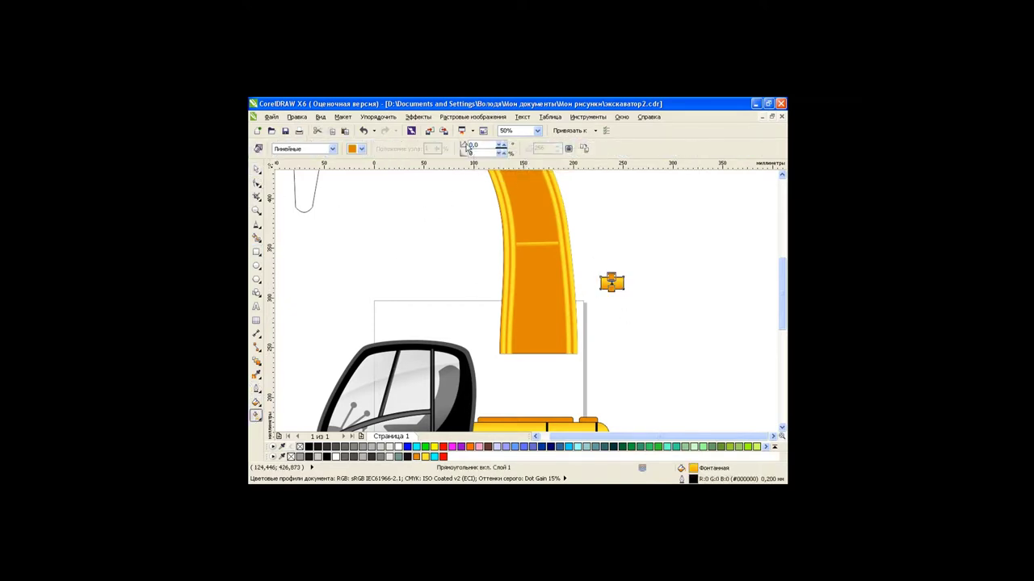
scroll(619, 293, "up", 2)
left_click_drag(612, 268, 628, 268)
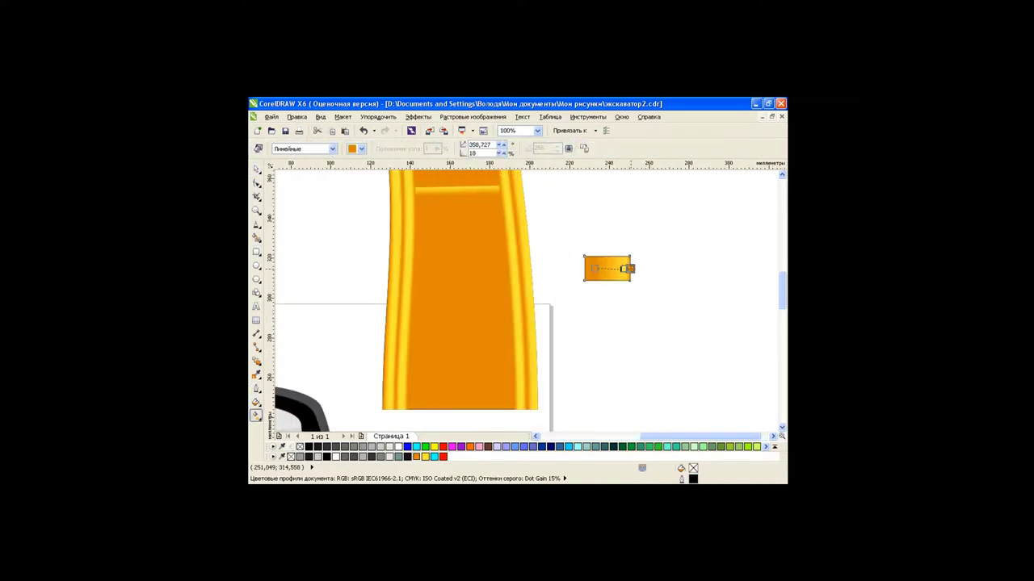
left_click(256, 169)
left_click(587, 321)
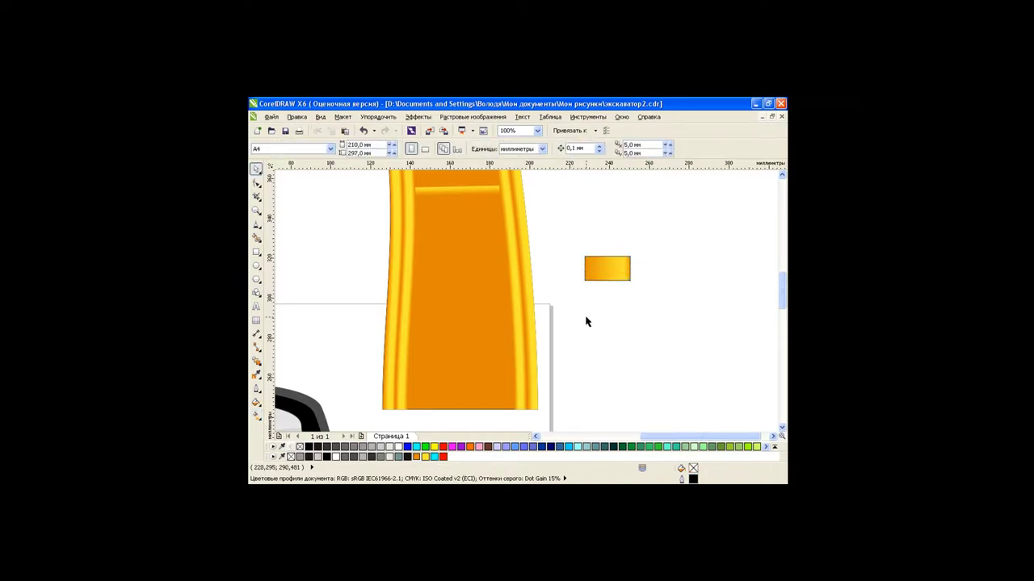
Draw a black bar inside the plate and select both parts together.
left_click(256, 253)
left_click_drag(599, 259, 633, 277)
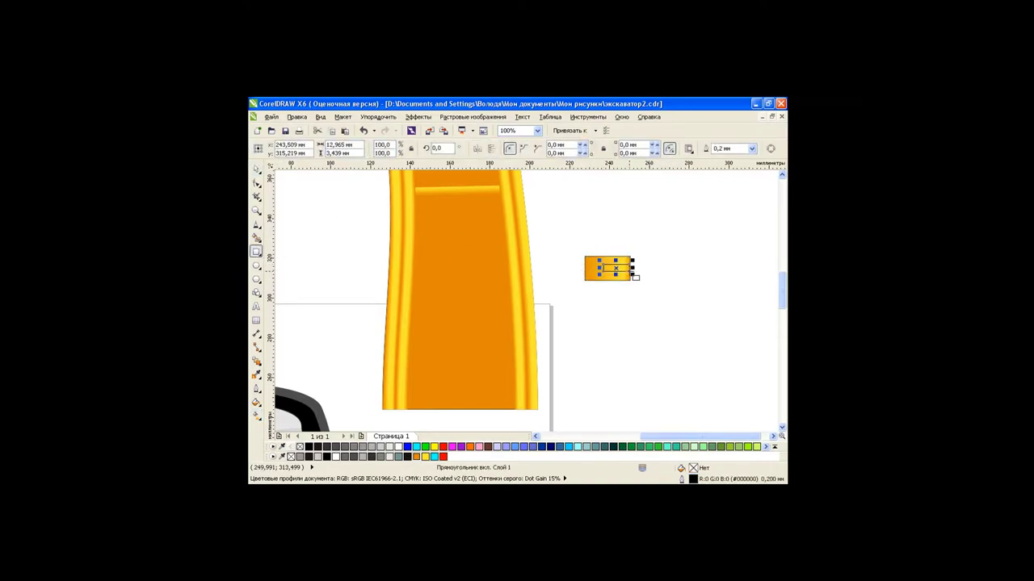
left_click(308, 447)
left_click(256, 169)
left_click_drag(658, 243, 569, 305)
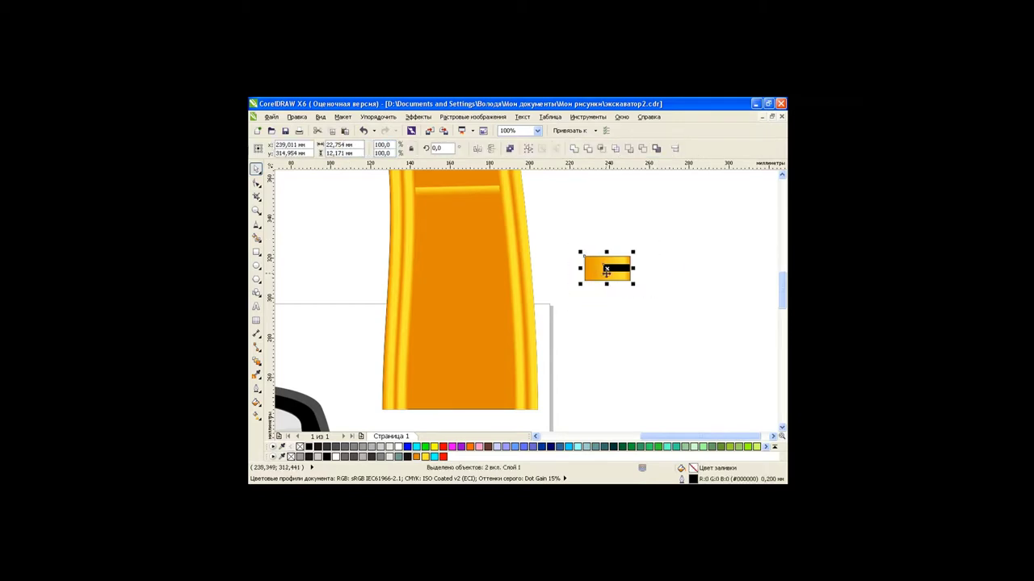
Move the bolt detail onto the boom's right edge, tilted slightly.
mouse_move(608, 269)
left_mouse_down()
mouse_move(504, 300)
mouse_move(526, 294)
left_mouse_up()
left_click(504, 300)
left_click(586, 292)
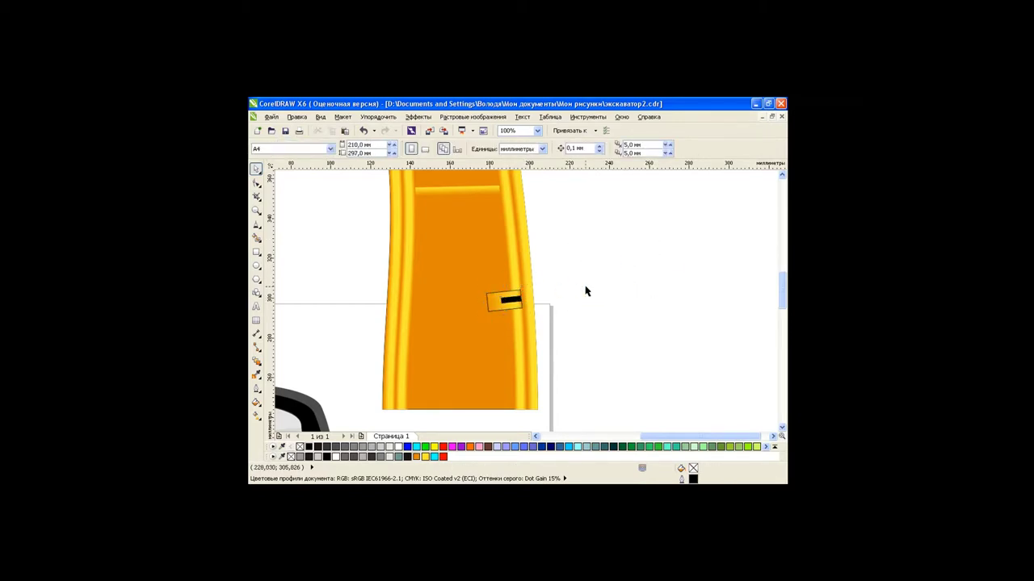
left_click(504, 300)
left_click(595, 314)
left_click(503, 300)
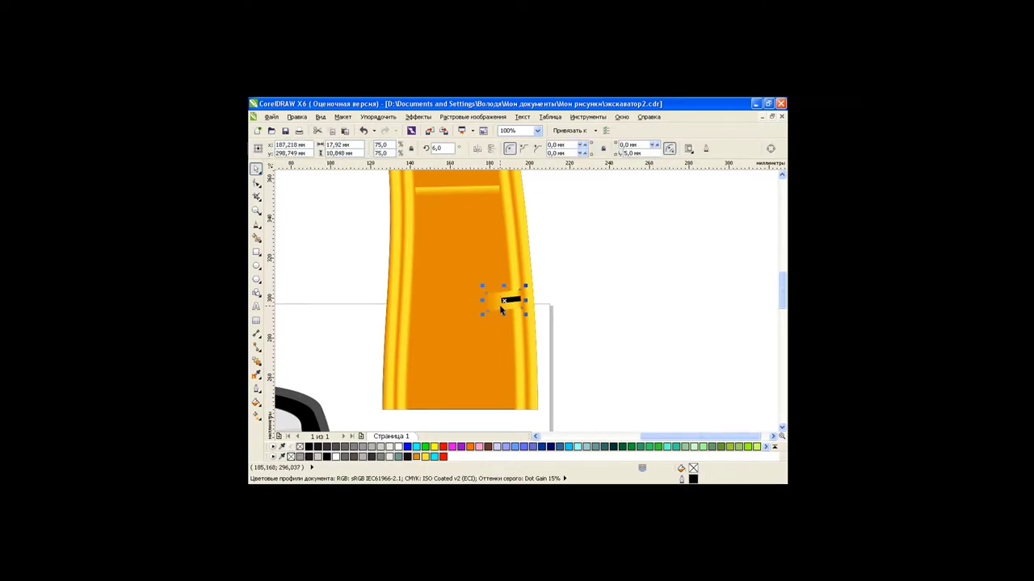
left_click_drag(504, 301, 506, 284)
key("ctrl+z")
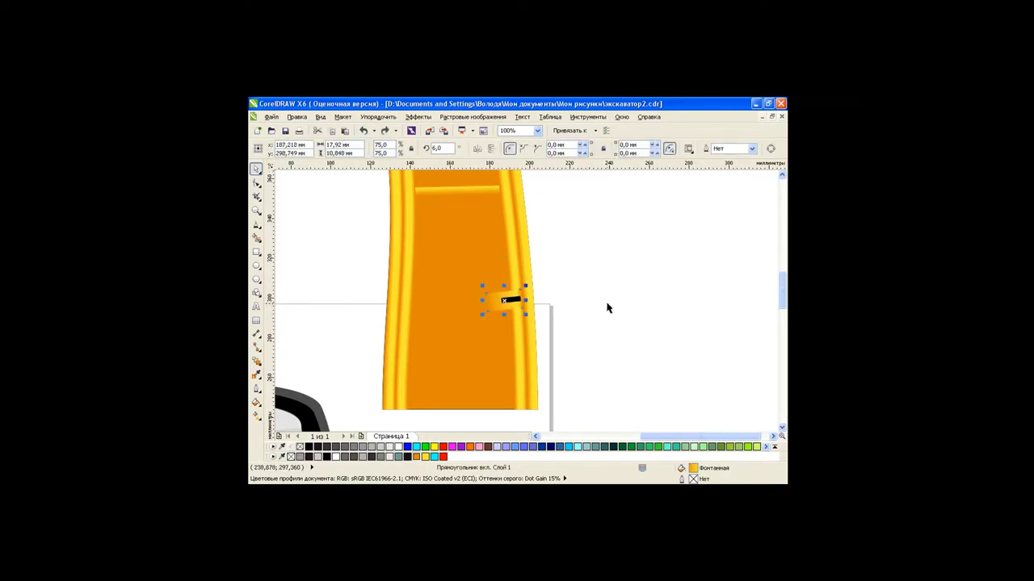
Add a yellow colour stop to the plate's gradient, then reselect plate and black bar.
left_click(619, 291)
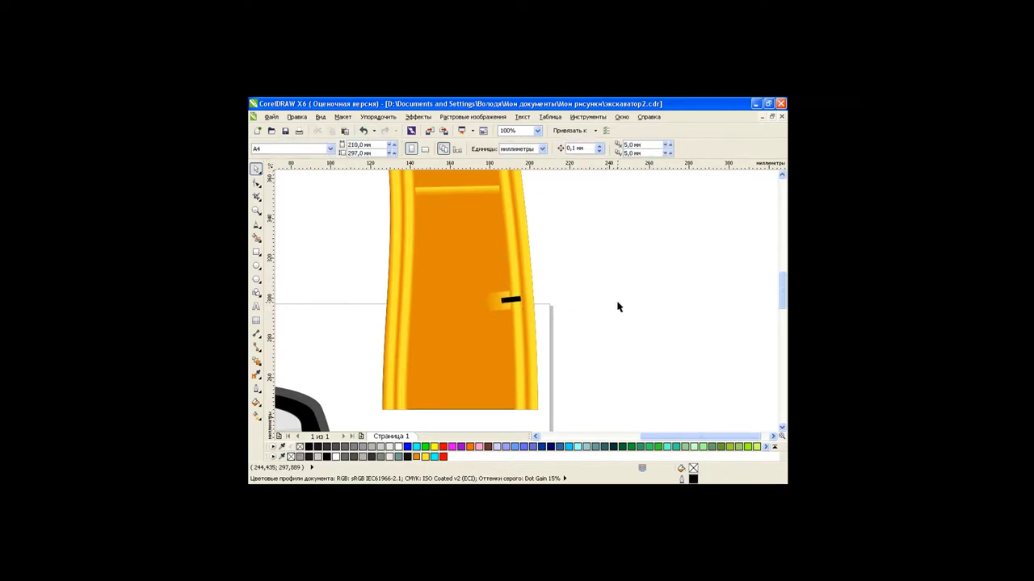
left_click(501, 305)
key("g")
mouse_move(483, 304)
left_mouse_down()
mouse_move(517, 300)
mouse_move(508, 301)
left_mouse_up()
double_click(506, 301)
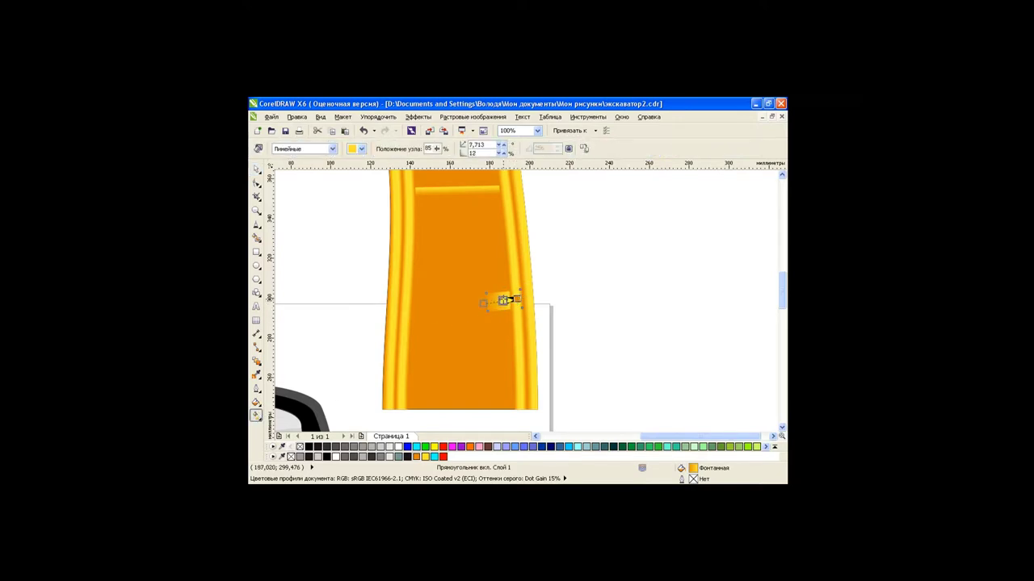
key("space")
left_click(586, 268)
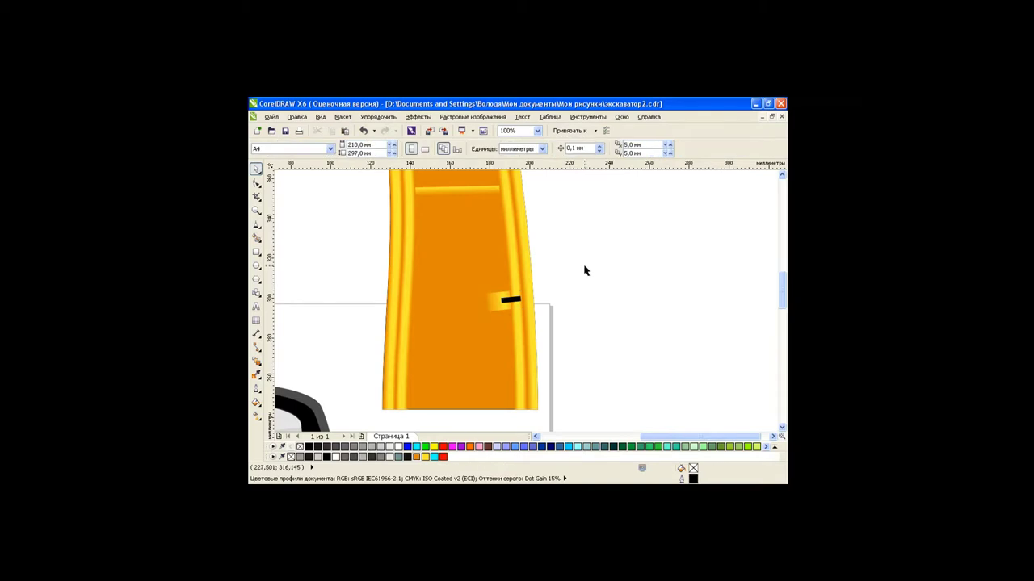
left_click_drag(586, 270, 469, 330)
Rotate the bolt detail to follow the boom and reselect both its parts.
scroll(774, 285, "up", 3)
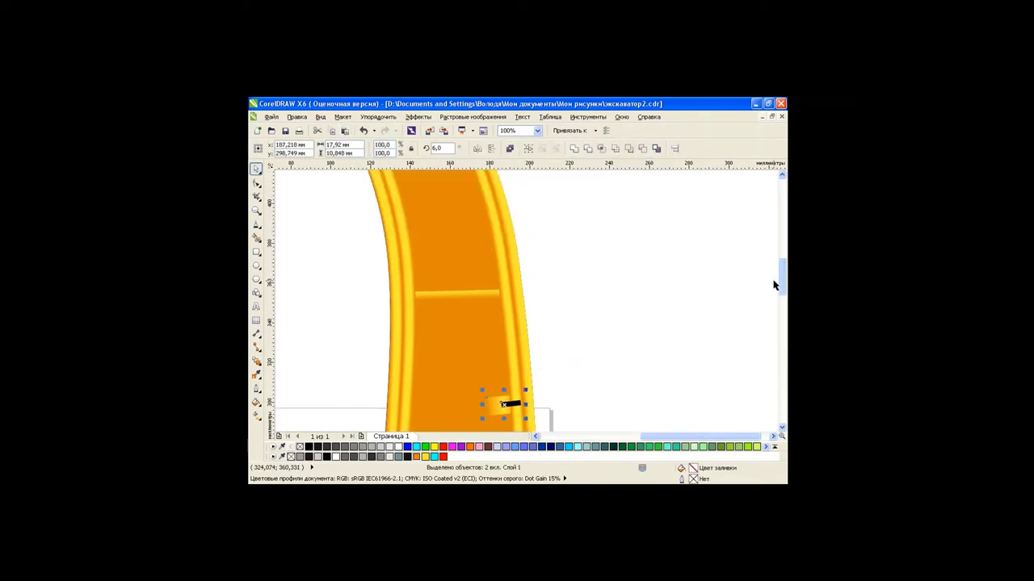
left_click_drag(502, 404, 472, 184)
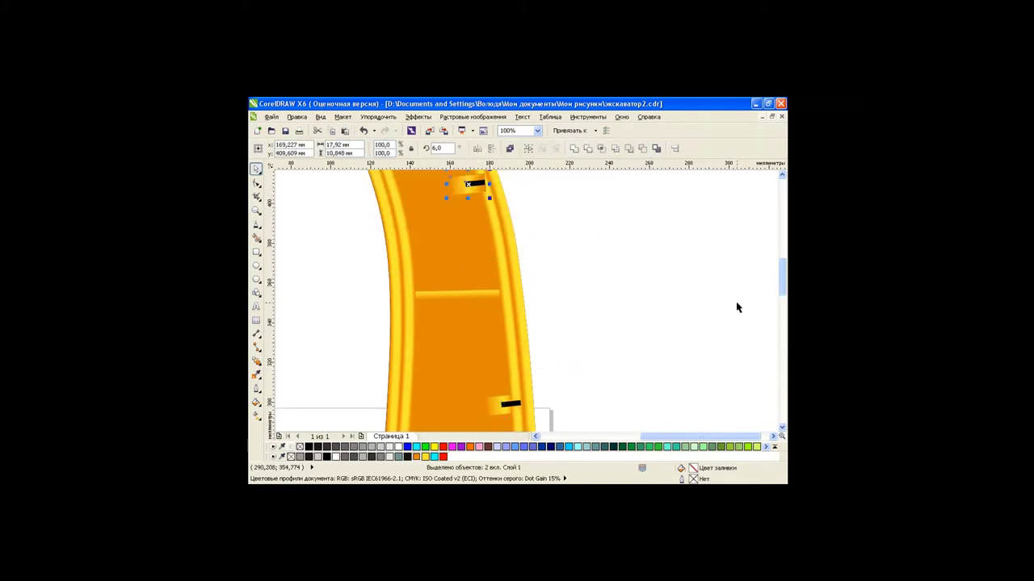
scroll(767, 279, "up", 3)
left_click(468, 301)
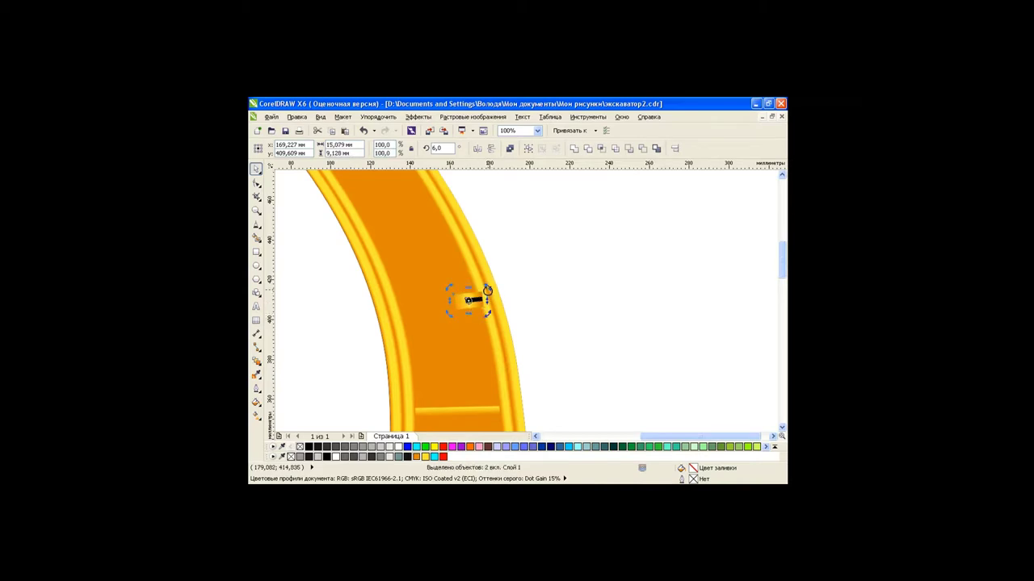
left_click_drag(490, 286, 485, 282)
key("Escape")
left_click(452, 292)
left_click(517, 296)
key("ctrl+z")
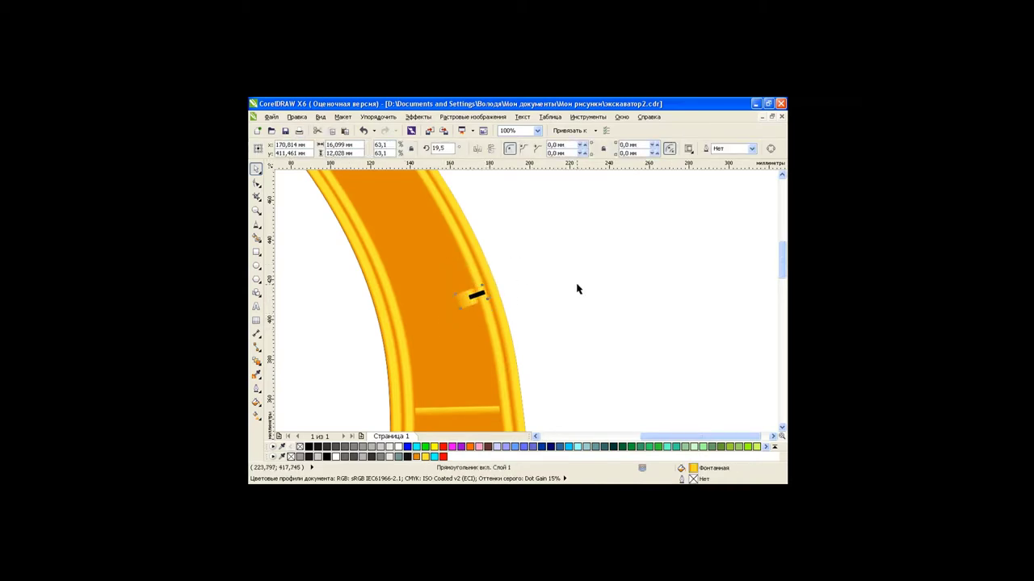
left_click_drag(531, 259, 439, 328)
Drag a copy of the bolt detail up near the top of the boom.
scroll(757, 271, "down", 2)
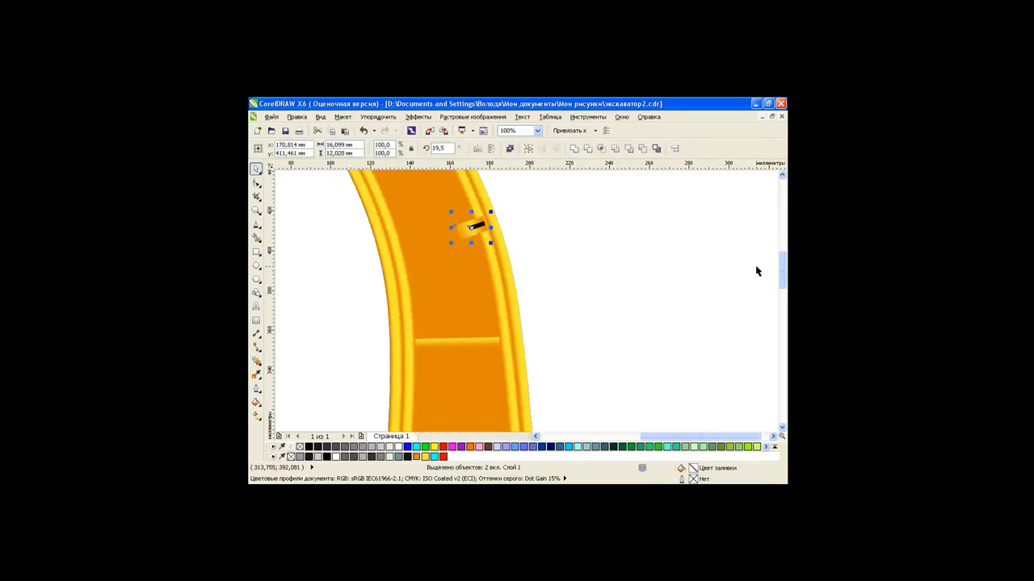
scroll(757, 272, "up", 5)
scroll(485, 410, "left", 4)
left_click_drag(642, 410, 501, 176)
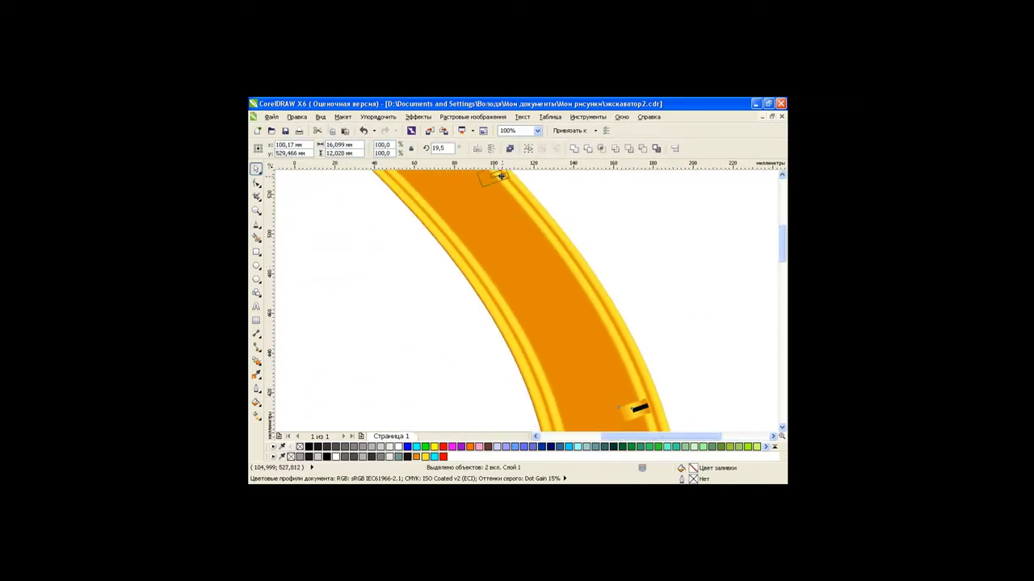
scroll(780, 247, "up", 1)
scroll(772, 227, "up", 2)
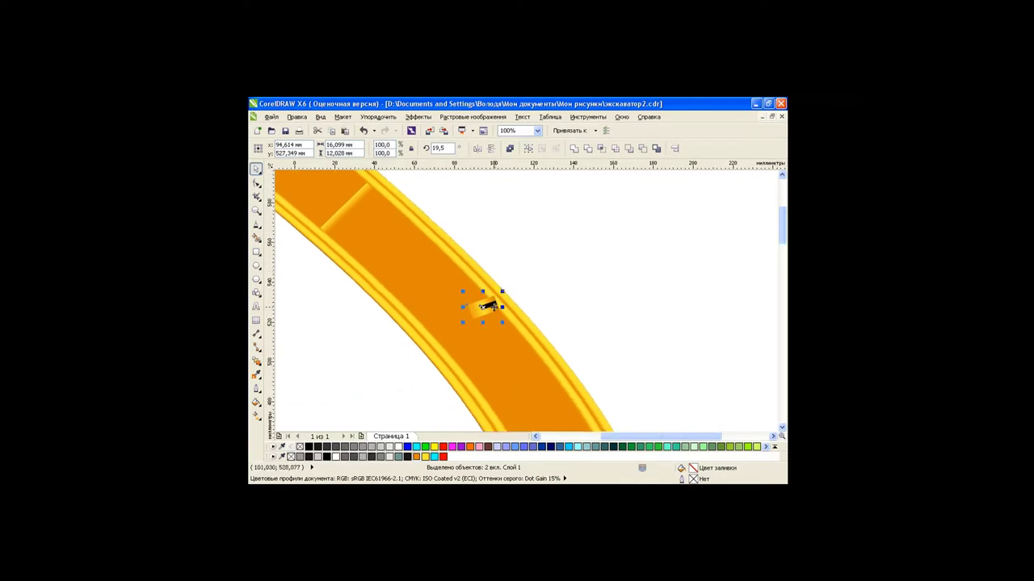
mouse_move(484, 300)
left_mouse_down()
mouse_move(382, 204)
mouse_move(395, 184)
left_mouse_up()
left_click(394, 212)
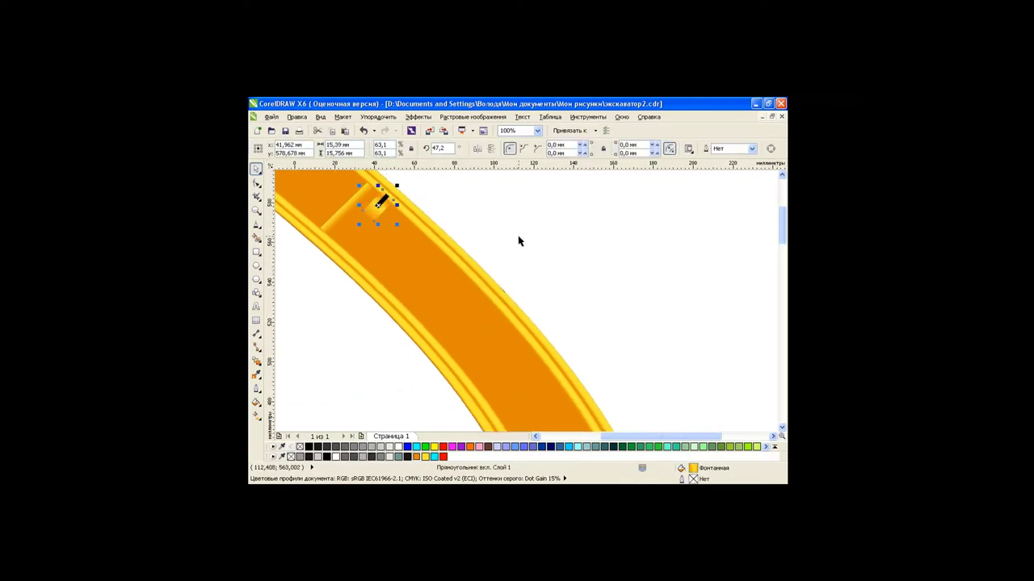
Place another bolt copy just above the cross band.
scroll(520, 240, "up", 2)
scroll(565, 259, "left", 3)
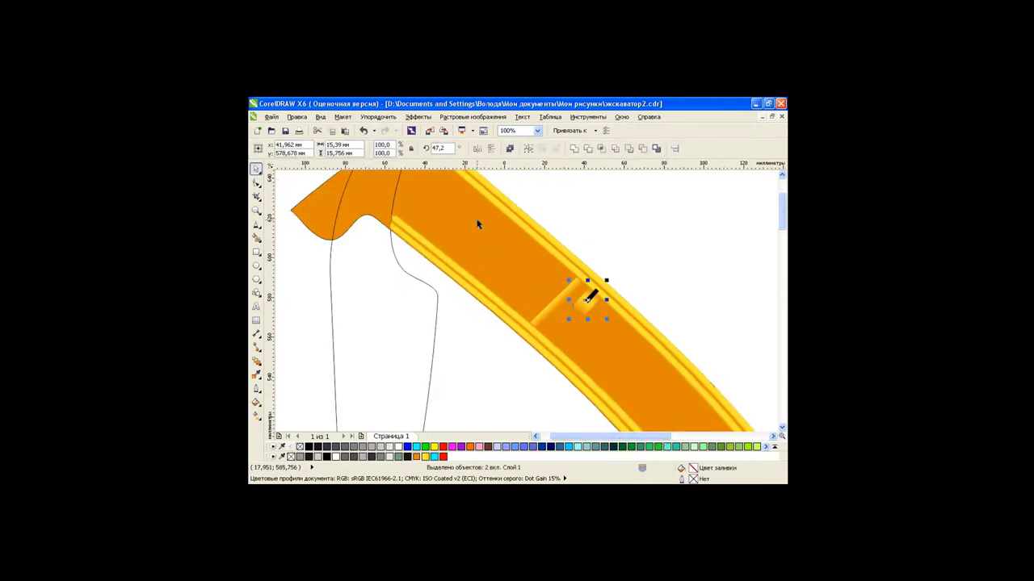
left_click_drag(590, 293, 546, 262)
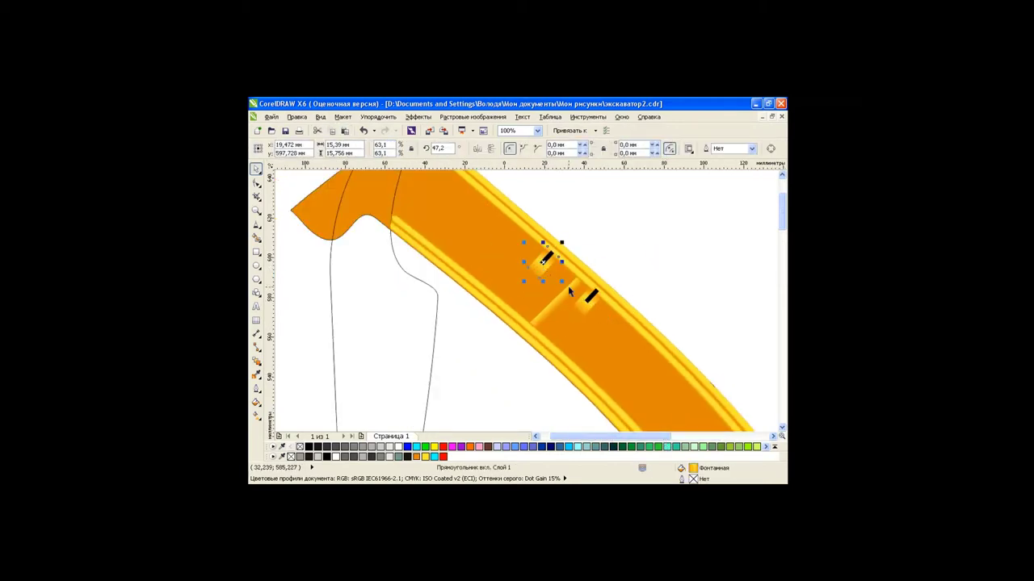
left_click(617, 260)
scroll(727, 258, "down", 1)
Copy the body's gradient fill onto the orange boom with Copy Properties From.
scroll(778, 270, "down", 1)
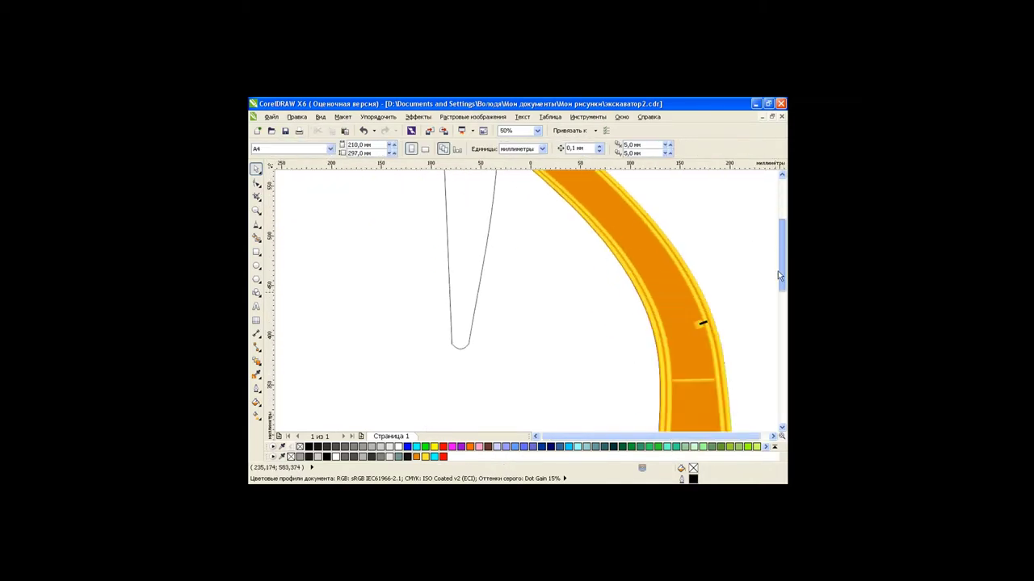
scroll(711, 364, "down", 1)
scroll(685, 436, "right", 3)
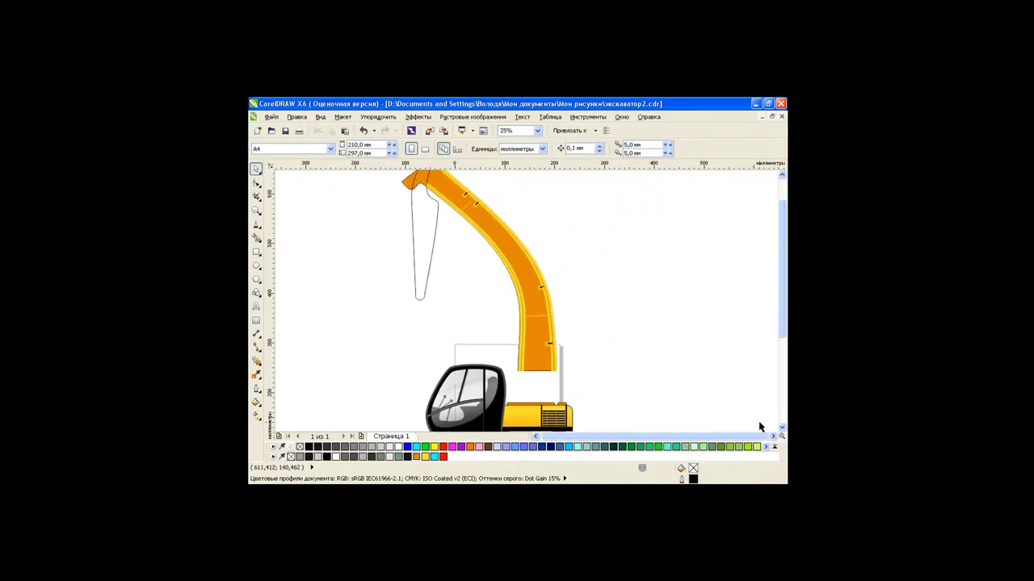
left_click(538, 304)
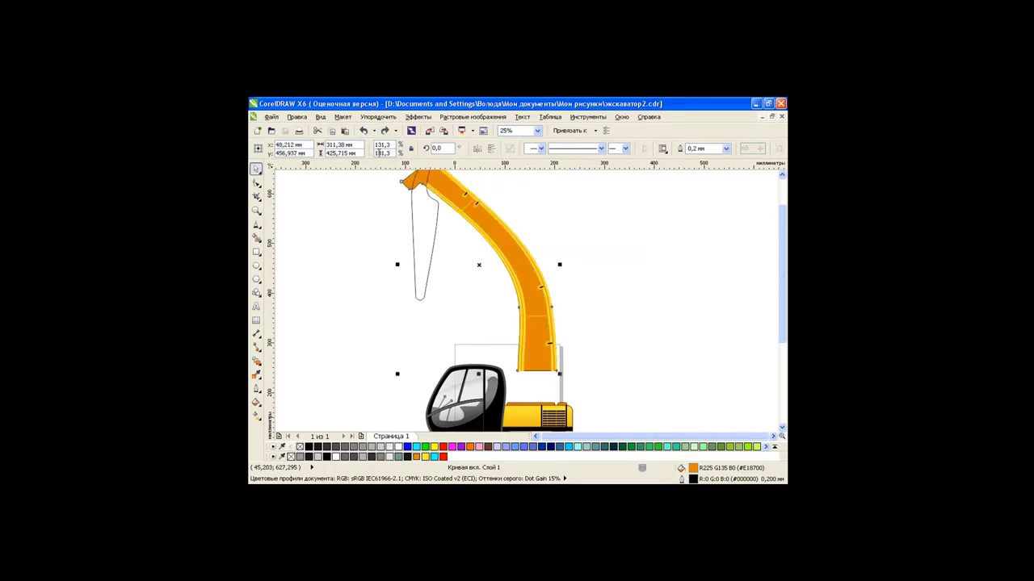
left_click(296, 117)
left_click(315, 212)
left_click(556, 317)
left_click(524, 419)
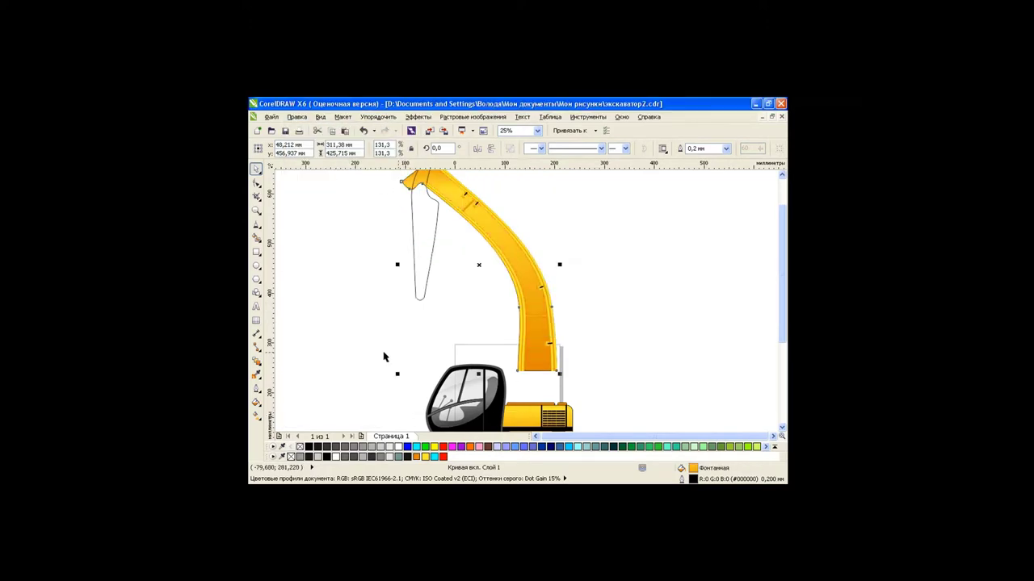
Angle the boom's gradient diagonally across it with the Interactive Fill tool.
left_click(256, 415)
left_click_drag(466, 290, 477, 166)
scroll(479, 168, "up", 1)
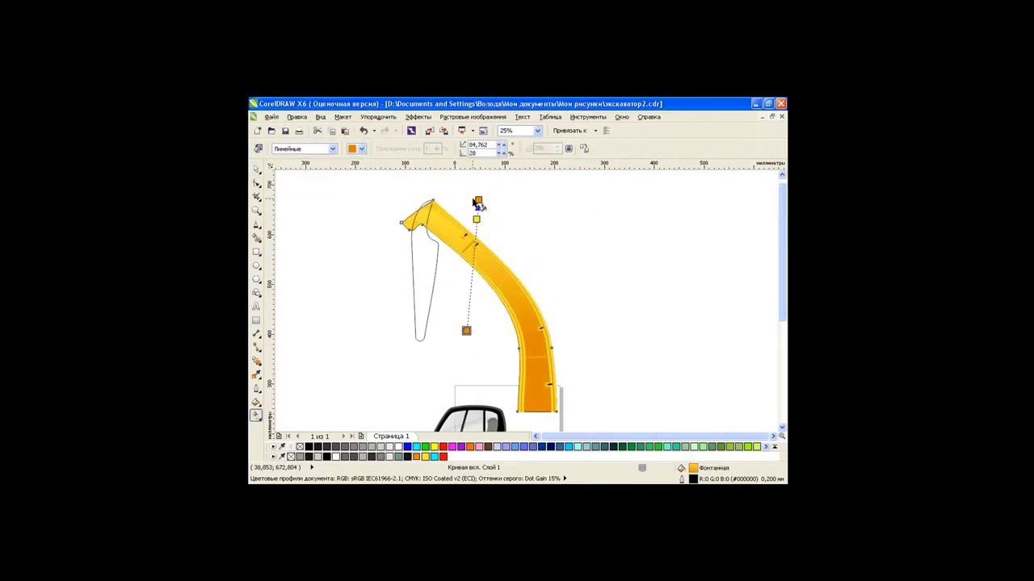
left_click_drag(480, 206, 550, 242)
left_click_drag(467, 331, 462, 327)
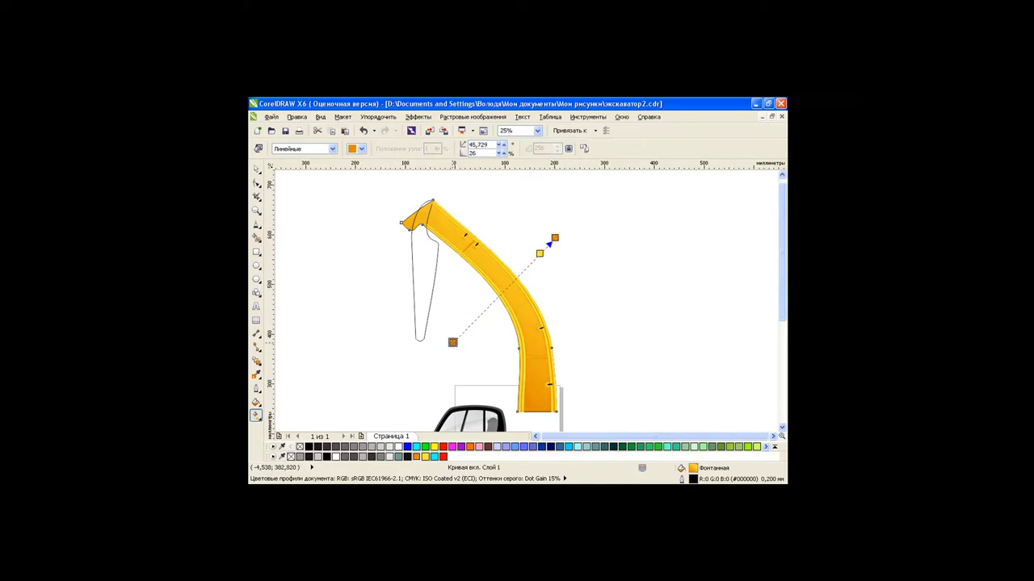
left_click(256, 169)
left_click(357, 315)
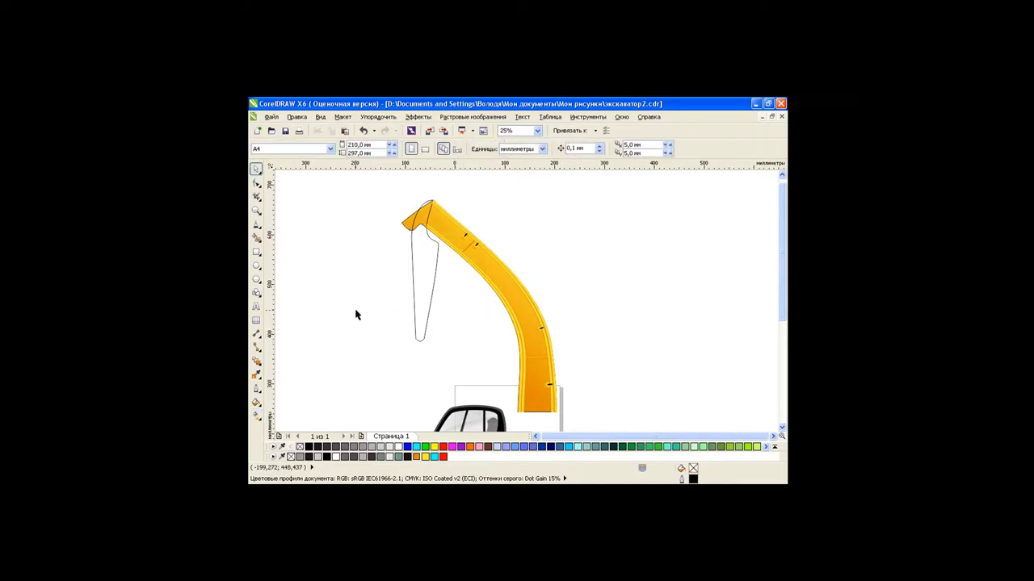
scroll(780, 315, "down", 3)
scroll(780, 314, "up", 1)
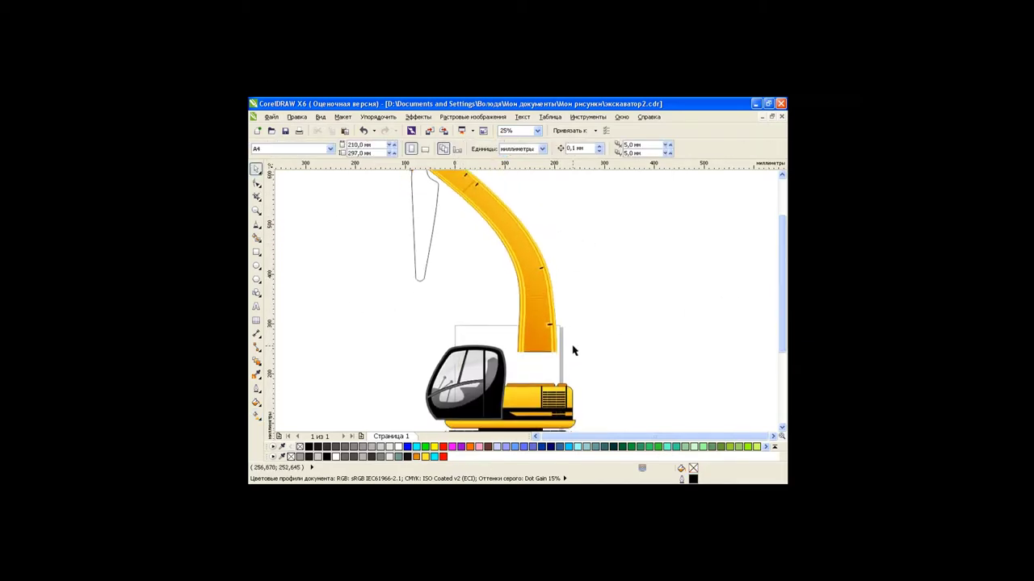
scroll(572, 351, "up", 1)
Draw a yellow circle beside the boom with a smaller orange copy inside it.
left_click(256, 269)
left_click_drag(381, 232, 455, 319)
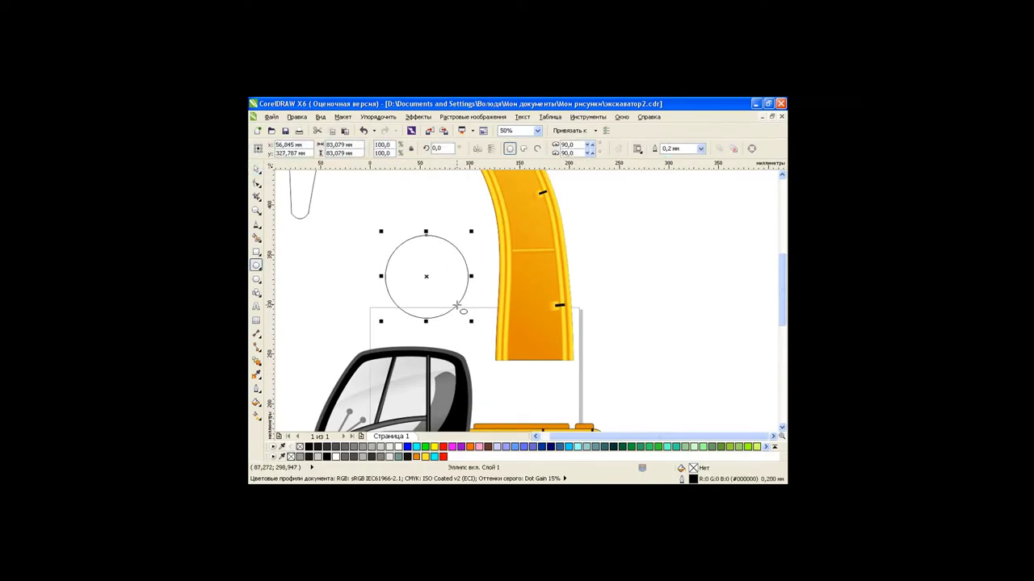
left_click(425, 457)
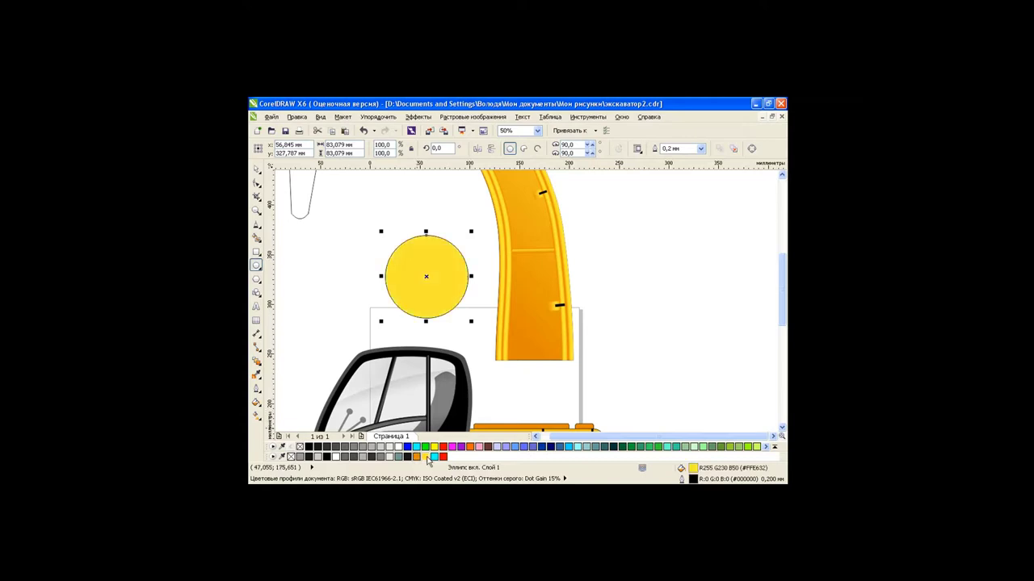
left_click(331, 131)
left_click(345, 131)
left_click_drag(470, 232, 463, 238)
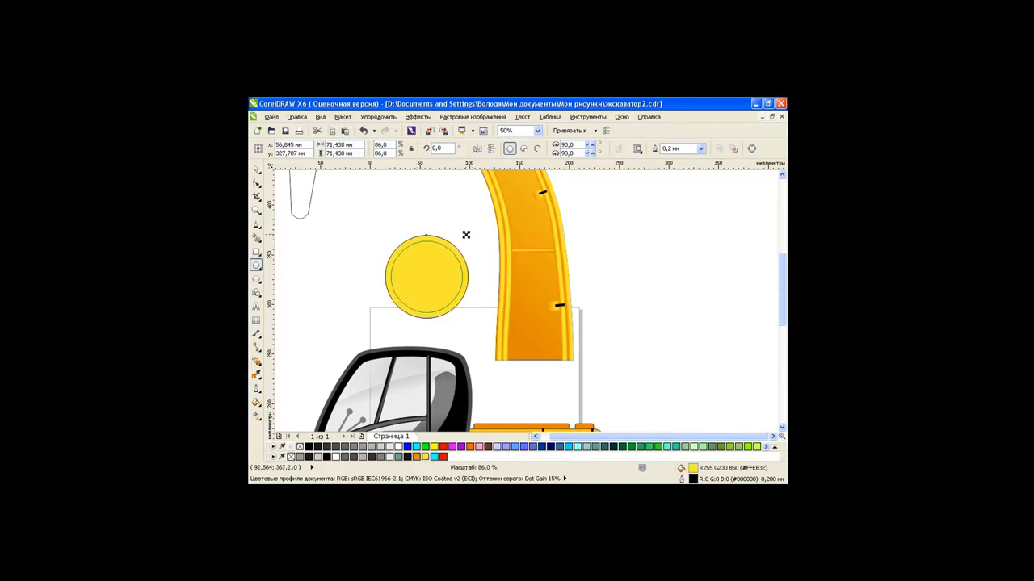
left_click(416, 457)
left_click(256, 169)
left_click(326, 275)
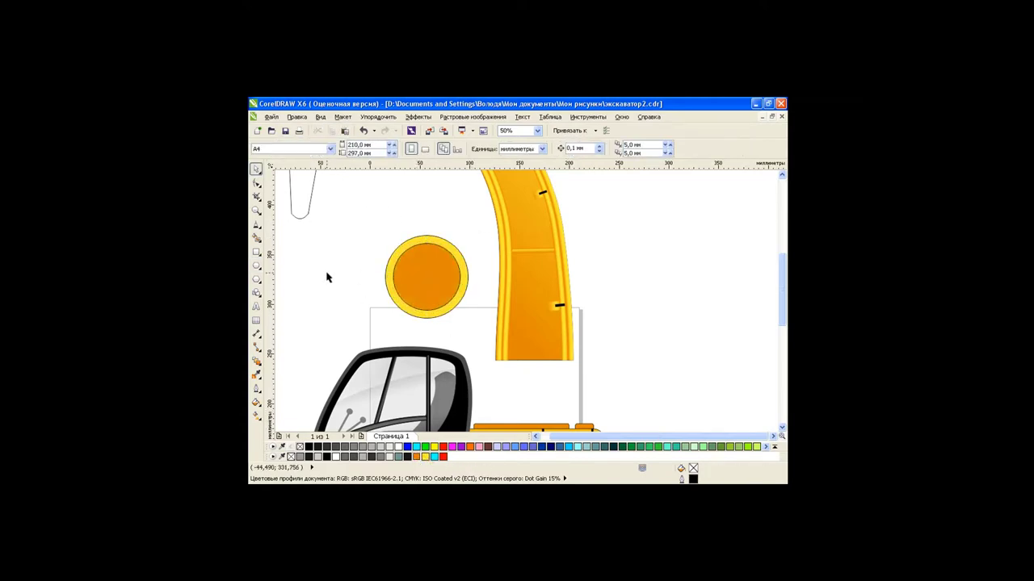
Add a small black centre disc, blend it to the outer circle in 20 steps, remove outlines.
left_click(344, 131)
left_click_drag(470, 231, 440, 261)
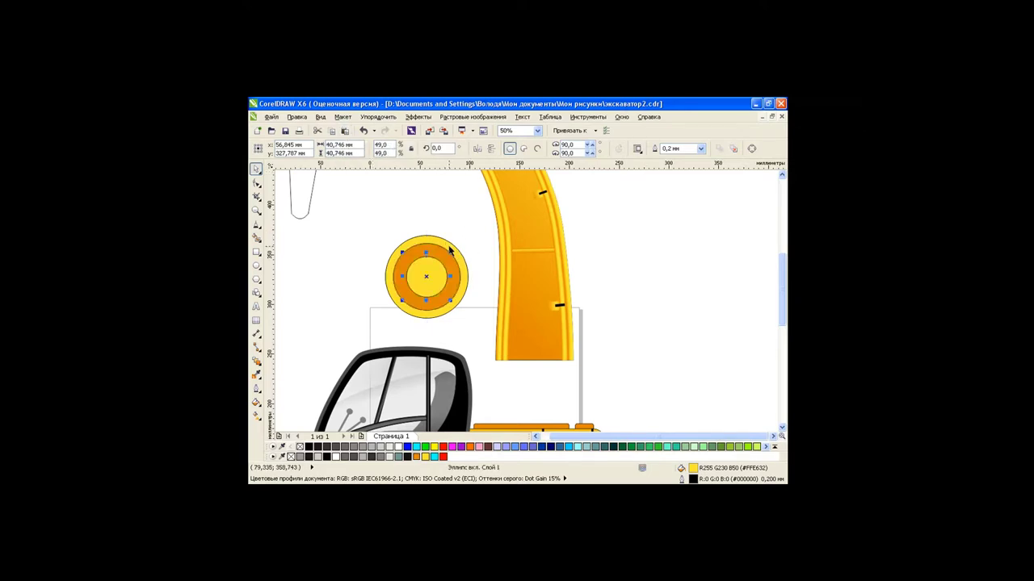
left_click(315, 457)
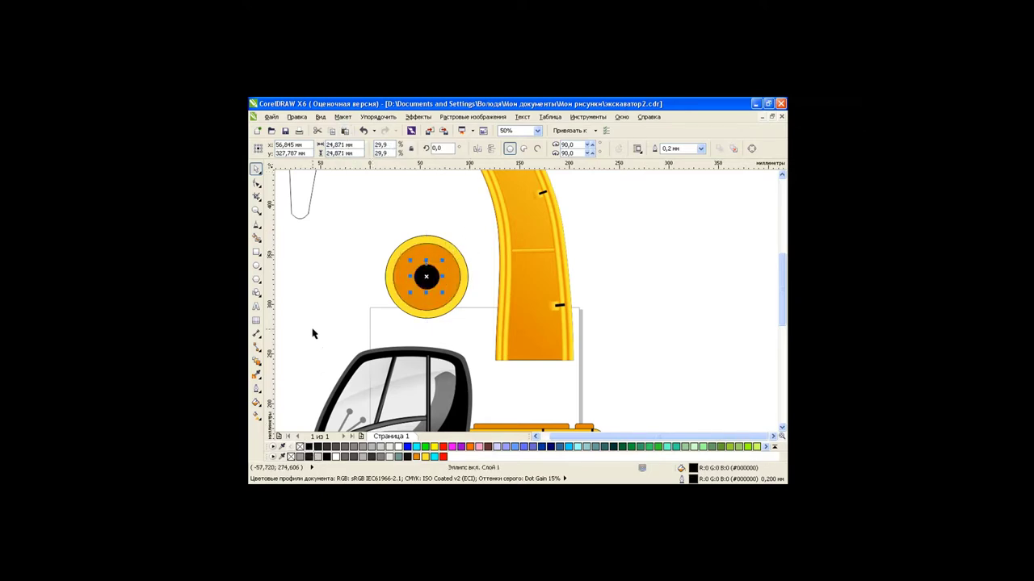
left_click(256, 361)
left_click(458, 286)
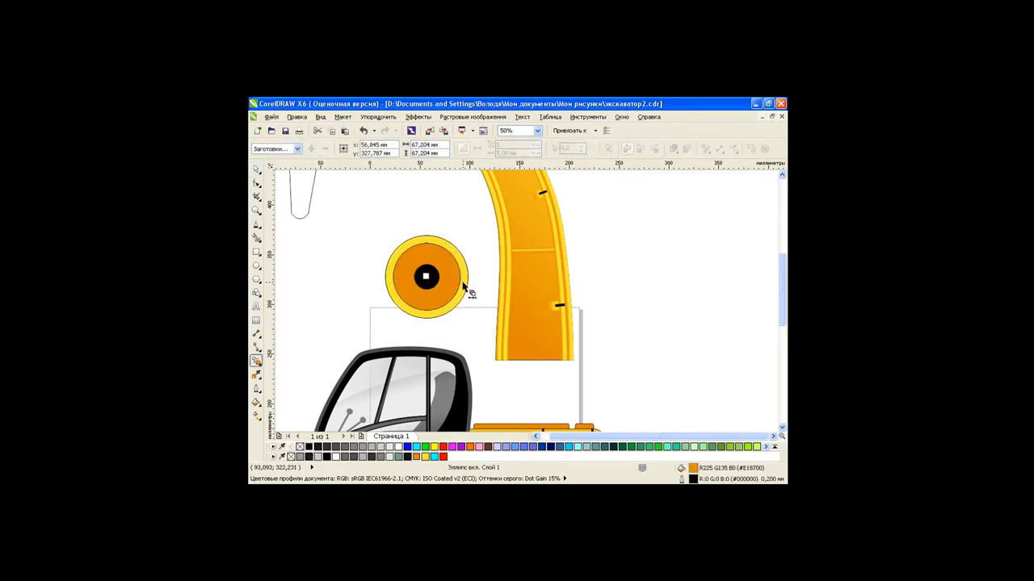
left_click_drag(465, 287, 466, 288)
type("20")
key("Return")
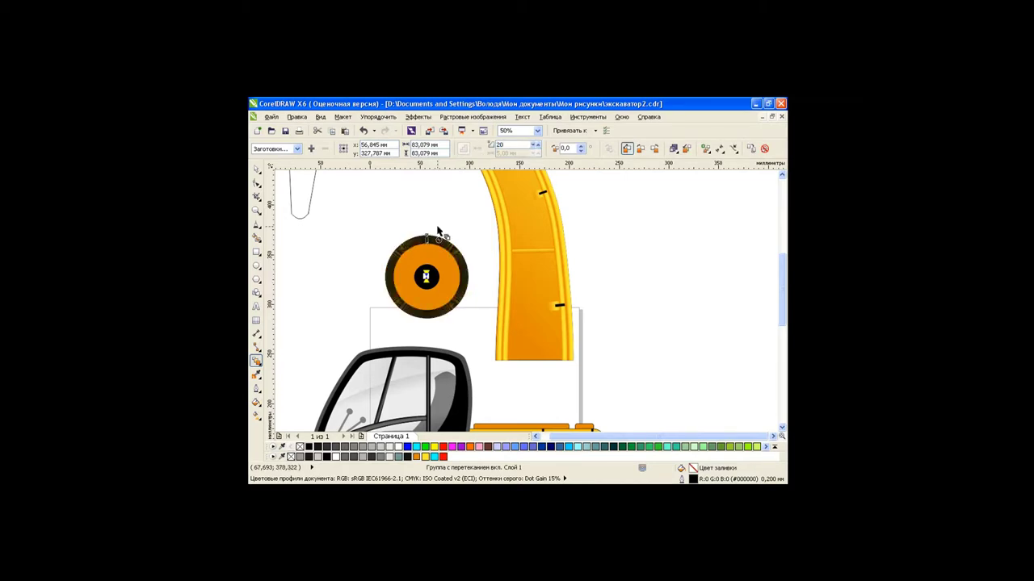
right_click(299, 446)
Give the centre disc a black-to-dark-grey fountain fill and select the whole pivot pin.
left_click(257, 169)
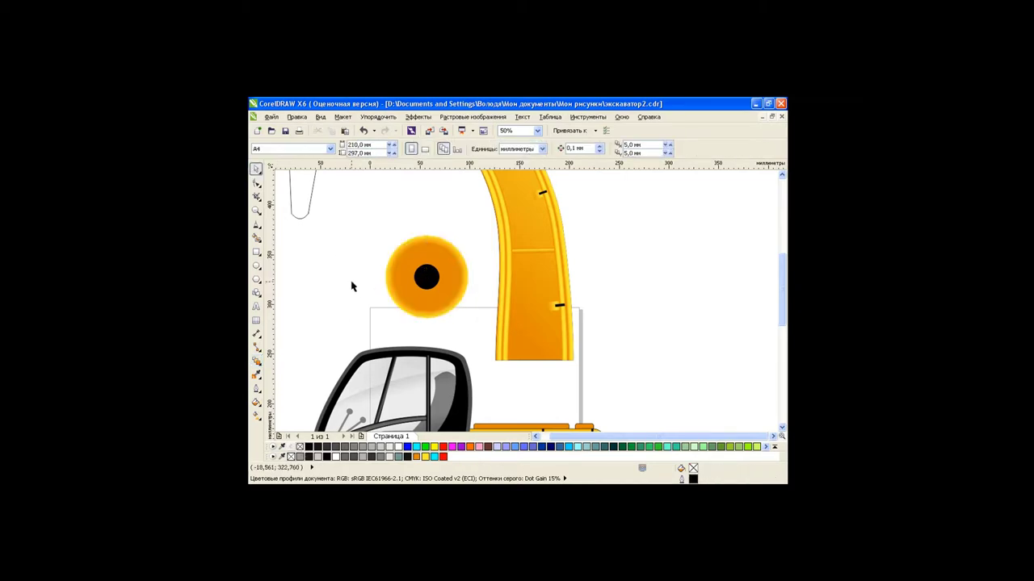
left_click(427, 277)
left_click(257, 403)
left_click(307, 411)
left_click(457, 317)
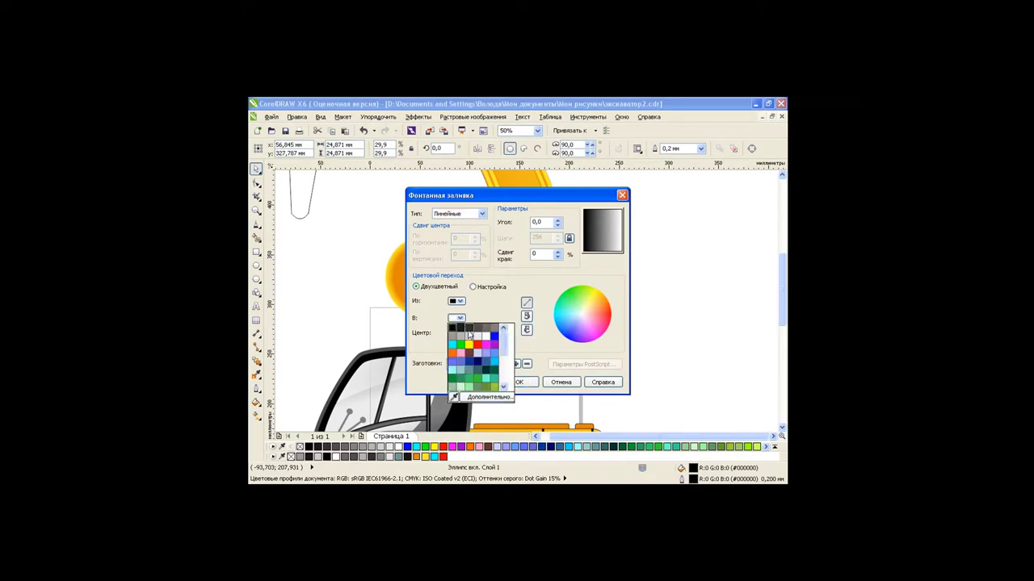
left_click(489, 326)
left_click(519, 381)
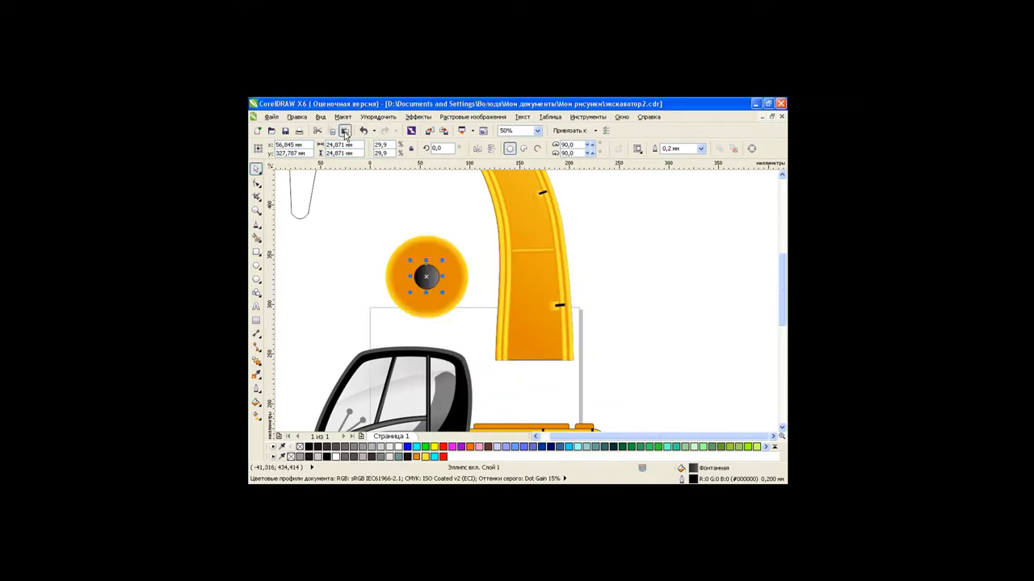
mouse_move(369, 226)
left_mouse_down()
mouse_move(493, 333)
mouse_move(450, 300)
mouse_move(533, 276)
mouse_move(551, 291)
left_mouse_up()
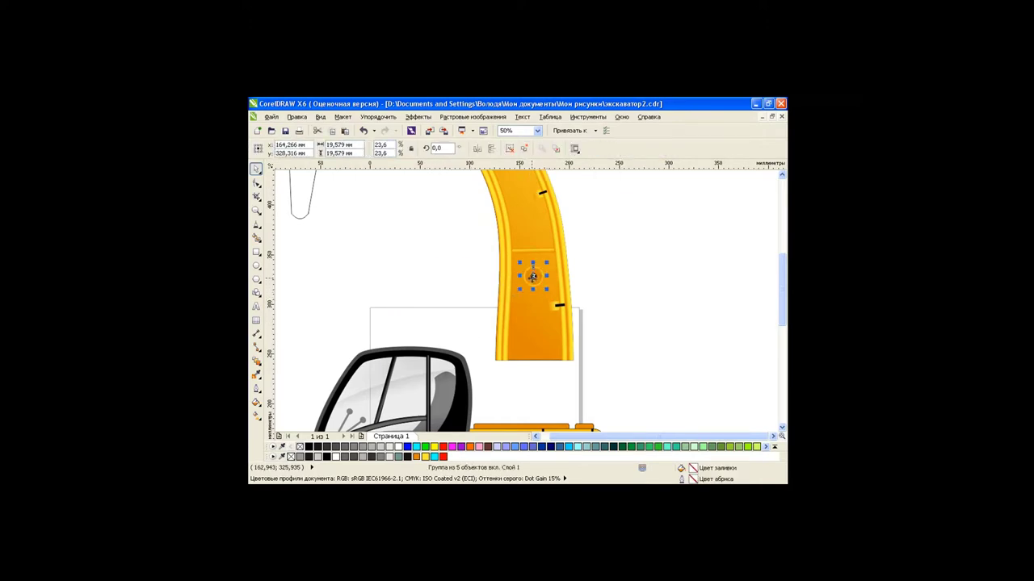
Turn the 19.6 mm pivot pin's dark centre 180° so its shaded side faces the opposite way.
left_click(614, 273)
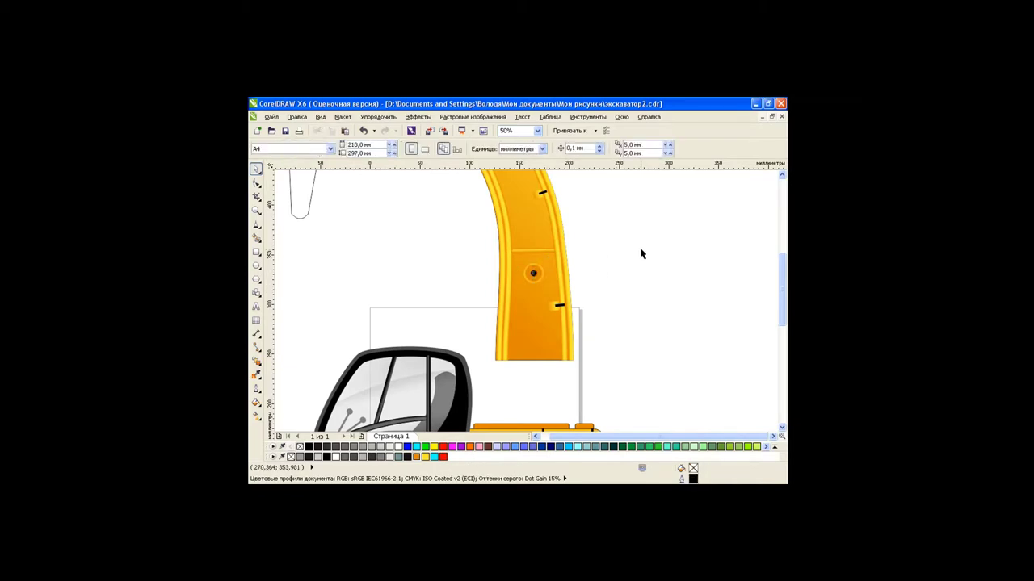
left_click(534, 275)
scroll(533, 275, "up", 3)
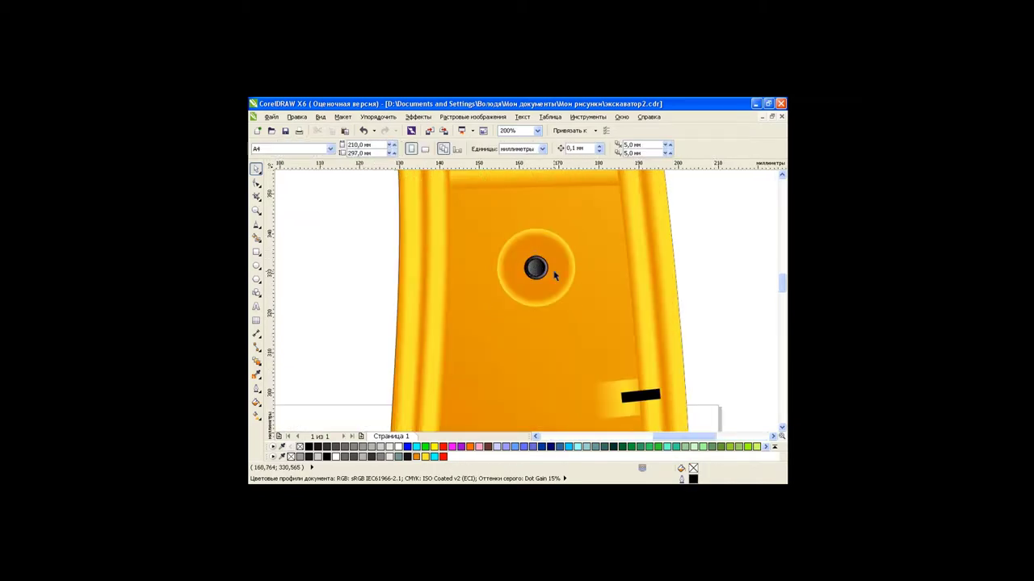
left_click(691, 265)
left_click(547, 266)
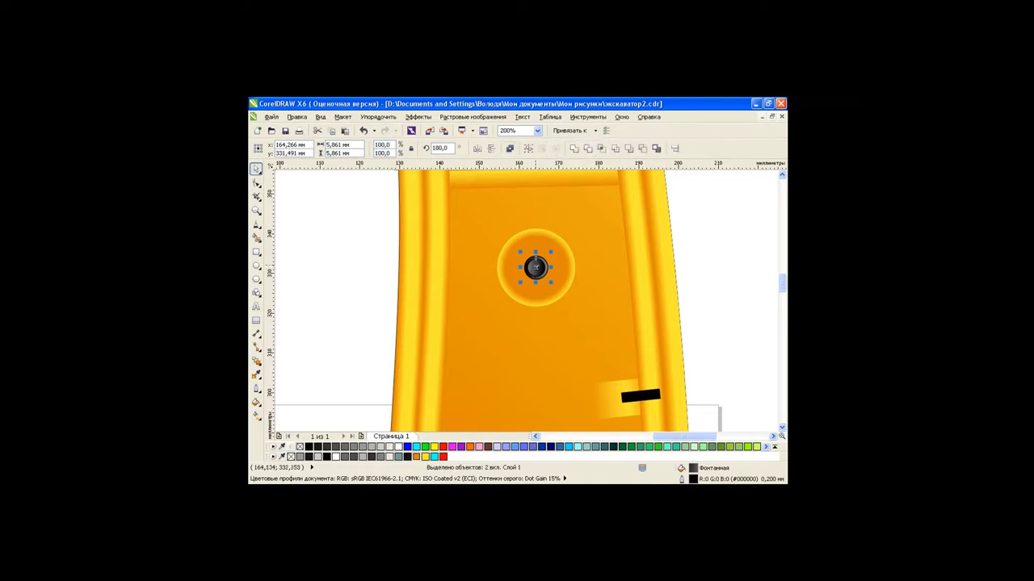
left_click(722, 210)
left_click(533, 267)
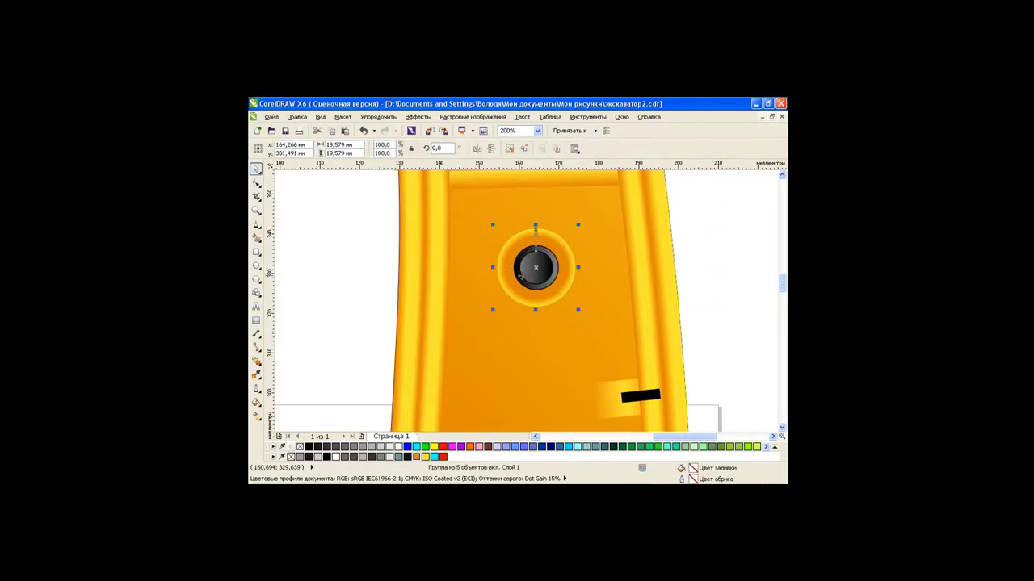
scroll(591, 300, "down", 3)
left_click(590, 300)
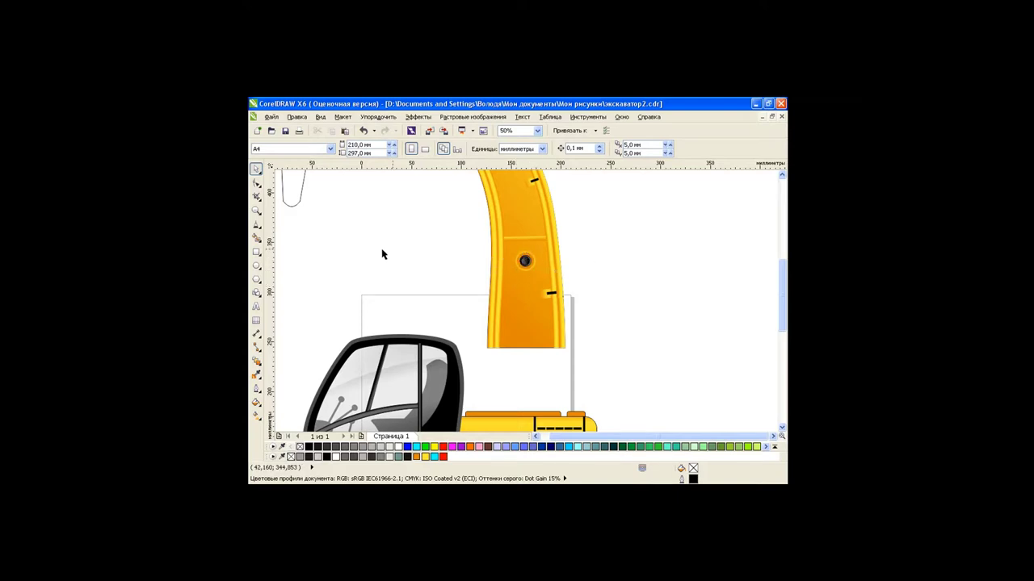
Draw a tall narrow rectangle just right of the orange arm.
key("F6")
left_click_drag(443, 220, 454, 336)
left_click_drag(449, 278, 475, 279)
left_click(257, 416)
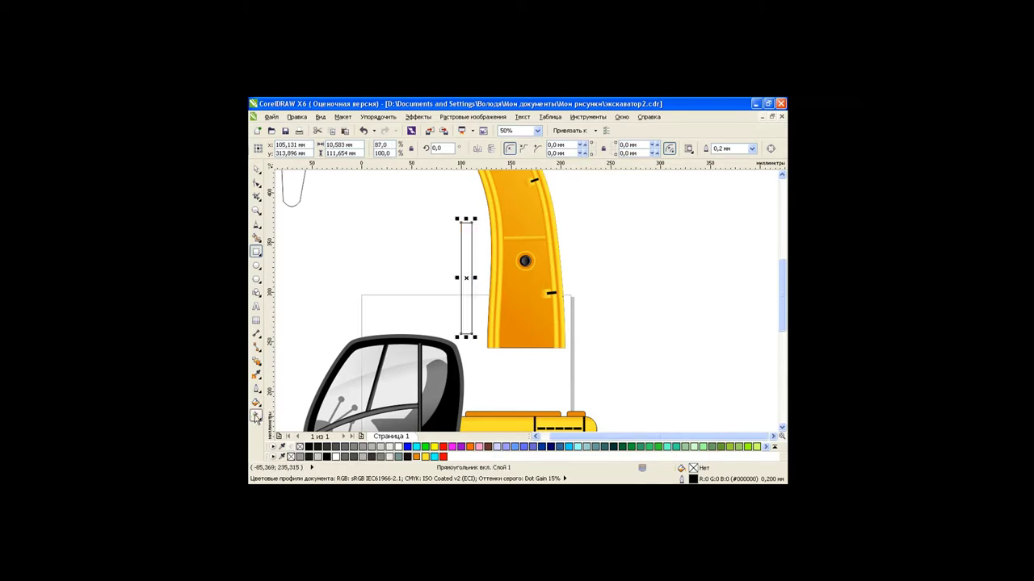
Give the bar a custom linear fountain fill: grey ends with a black stop at 70%.
left_click(299, 413)
left_click(538, 317)
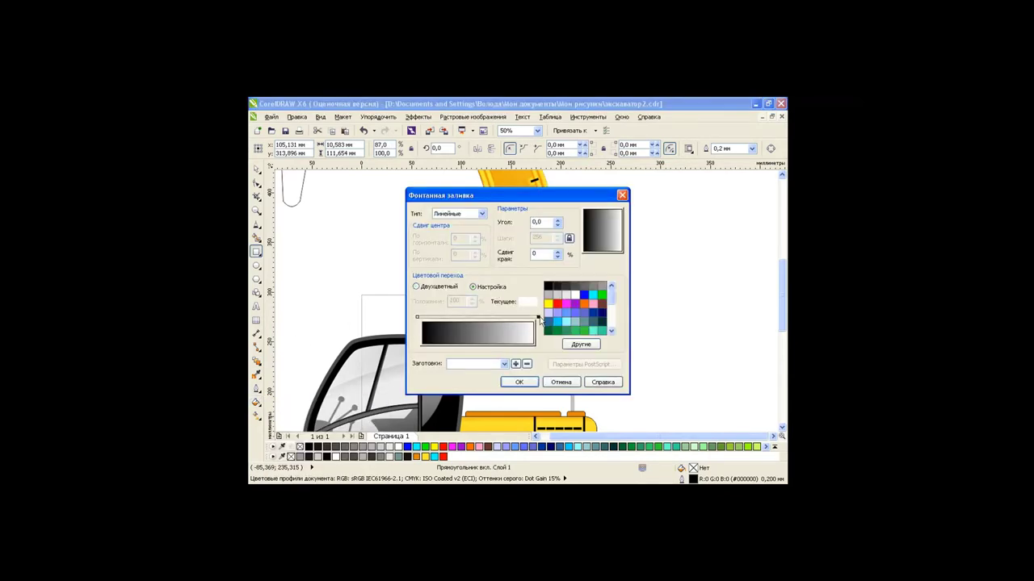
left_click(418, 318)
left_click(575, 295)
double_click(501, 318)
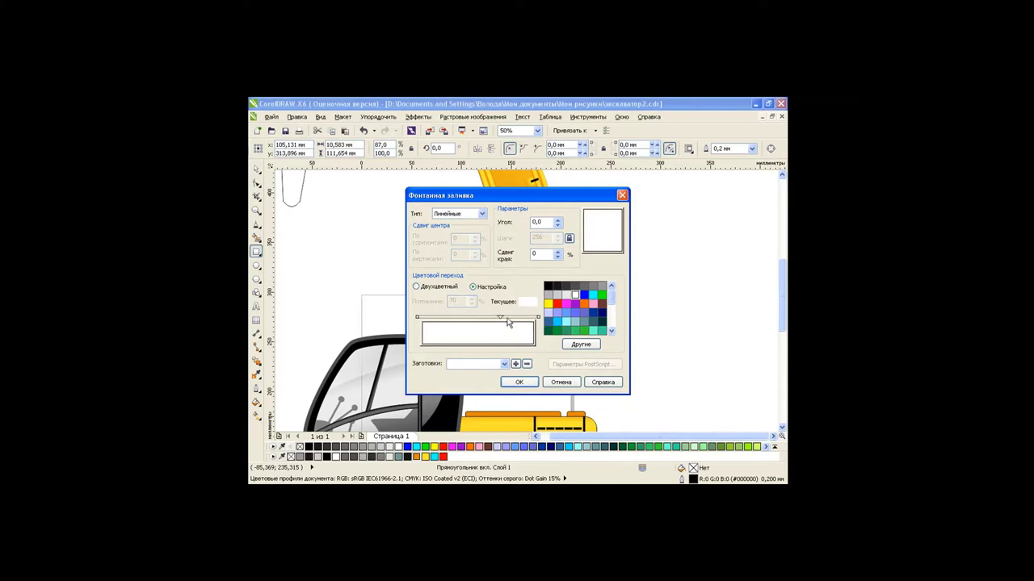
left_click(550, 287)
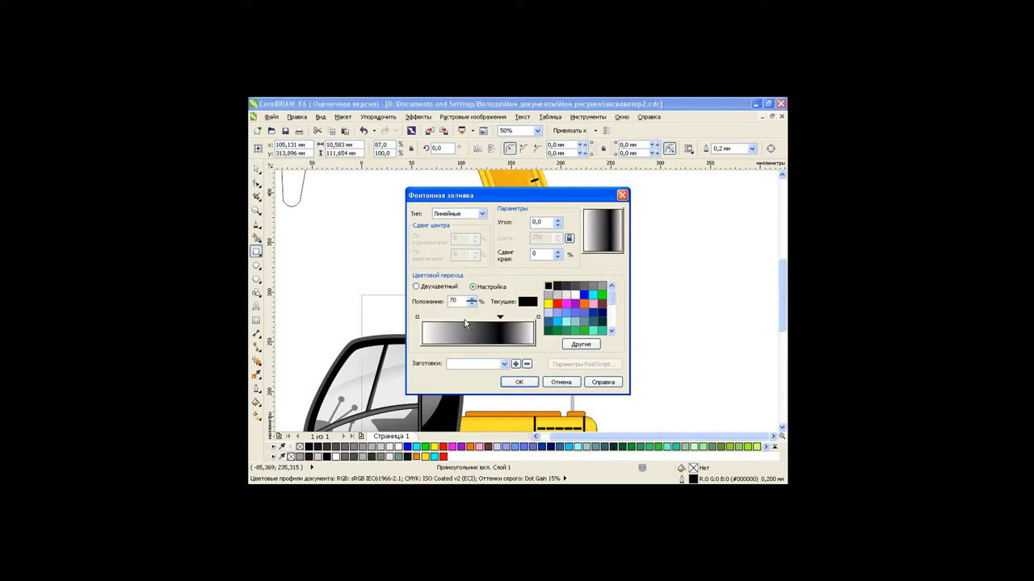
left_click(417, 318)
left_click(565, 294)
left_click(538, 318)
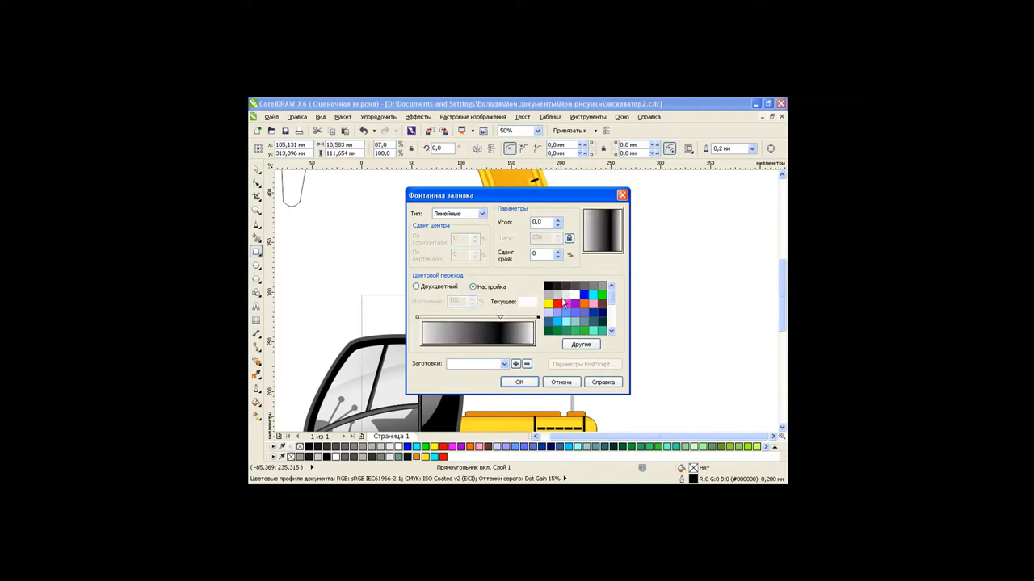
left_click(519, 382)
Deselect the finished gradient bar, then select it again.
left_click(383, 247)
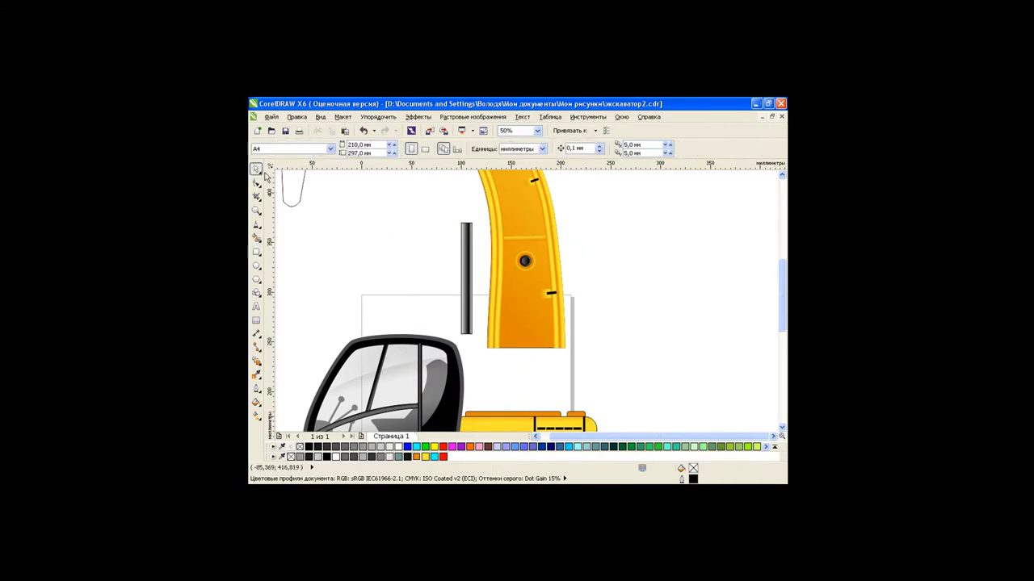
scroll(470, 274, "up", 1)
left_click(470, 275)
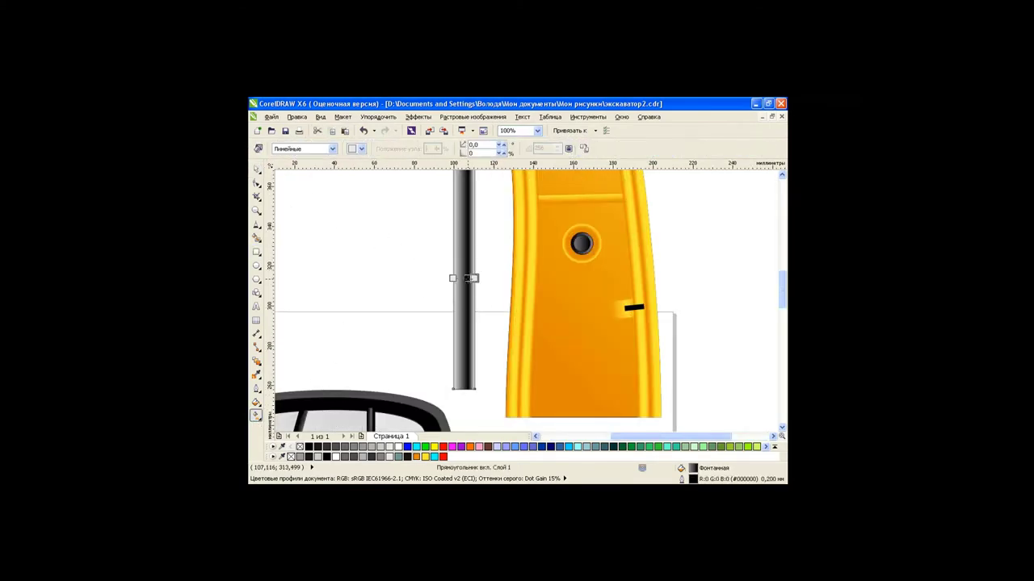
Move the grey bar onto the arm's pivot bolt and rotate it to lean down-left.
left_click(433, 293)
scroll(433, 293, "down", 1)
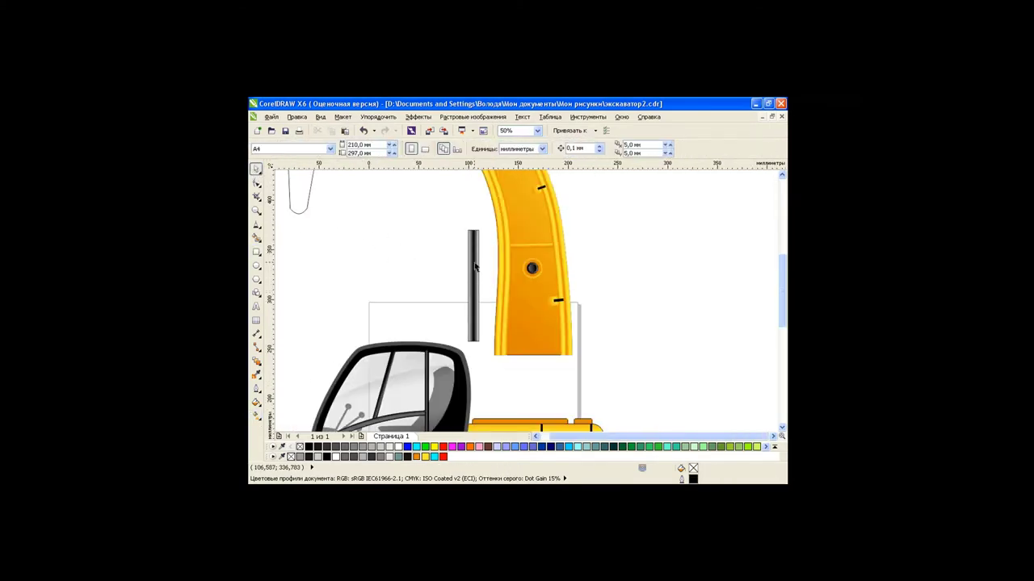
left_click_drag(474, 299, 534, 299)
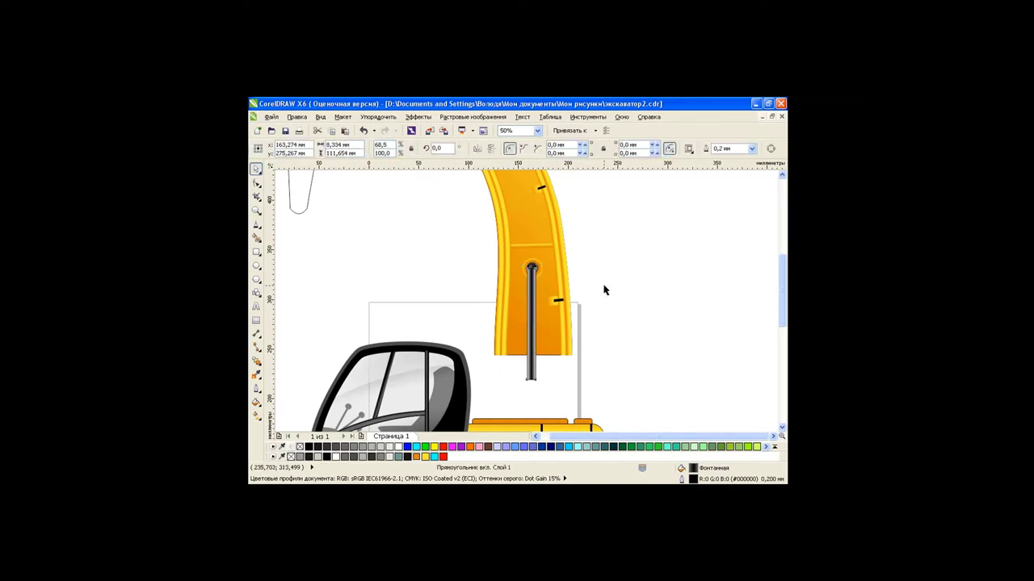
scroll(605, 288, "up", 1)
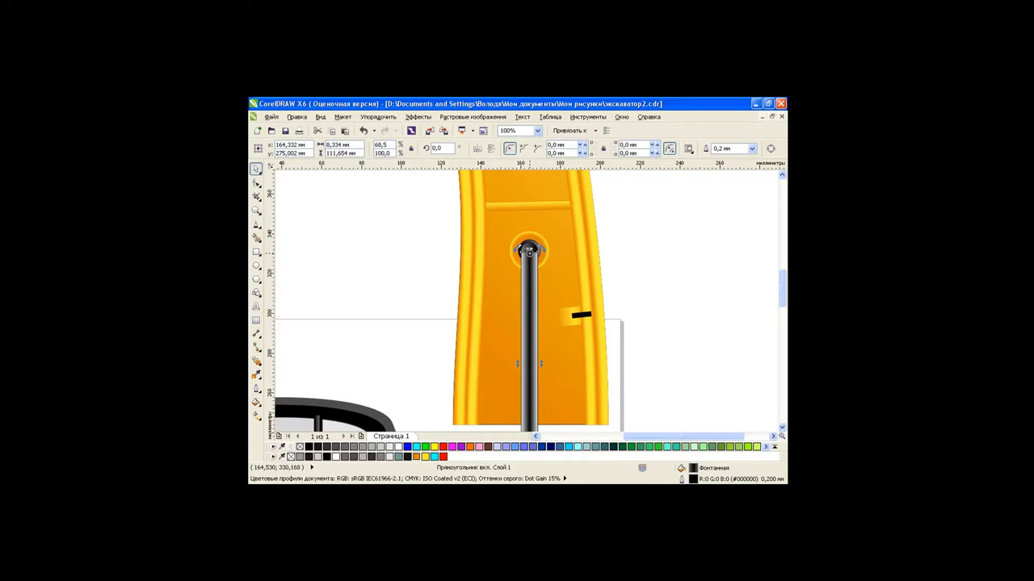
left_click_drag(542, 250, 526, 257)
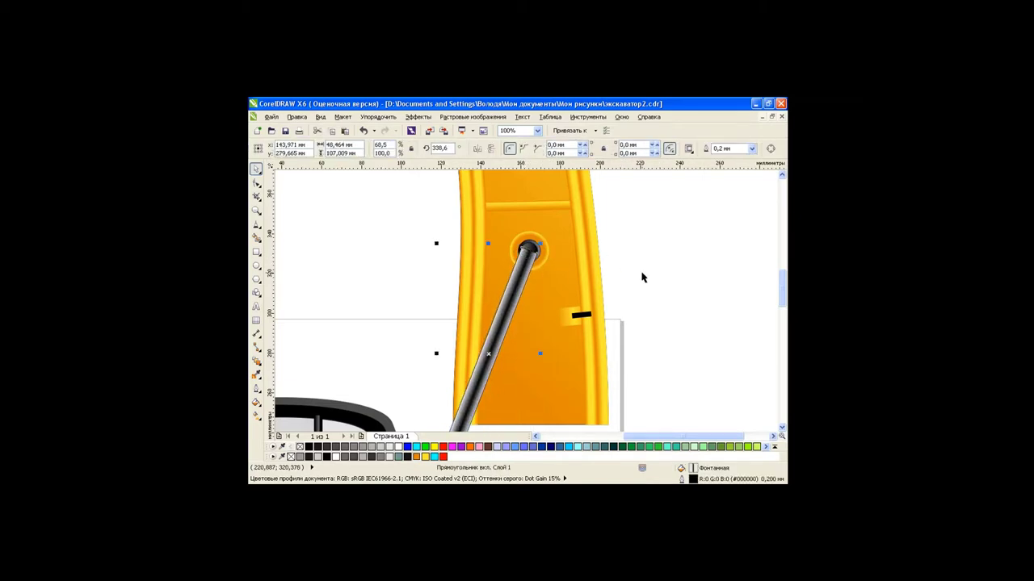
Select the tilted rod together with the bolts to check its alignment.
left_click(630, 307)
scroll(545, 321, "down", 1)
left_click(501, 387)
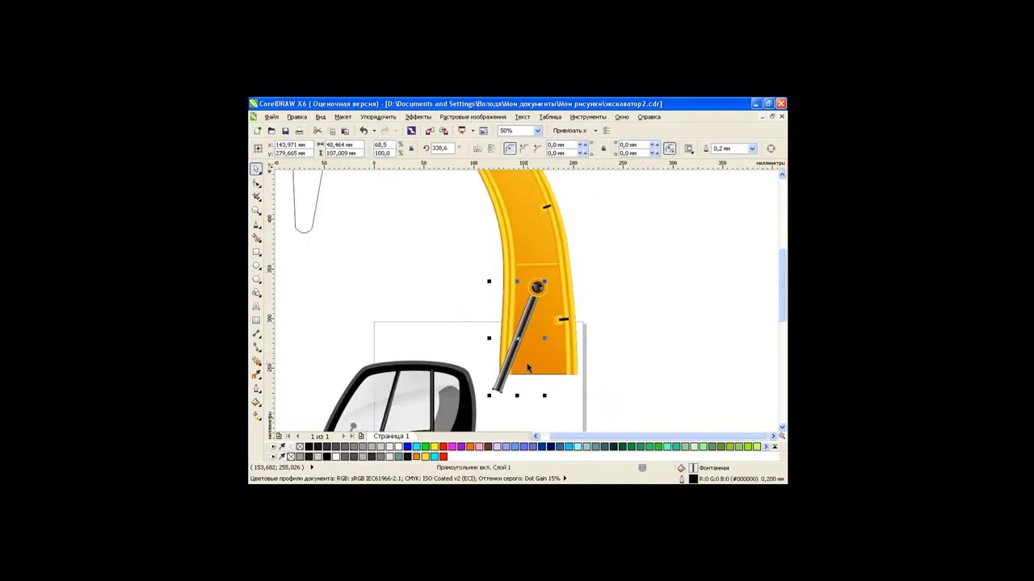
left_click(626, 308)
left_click_drag(462, 258, 592, 410)
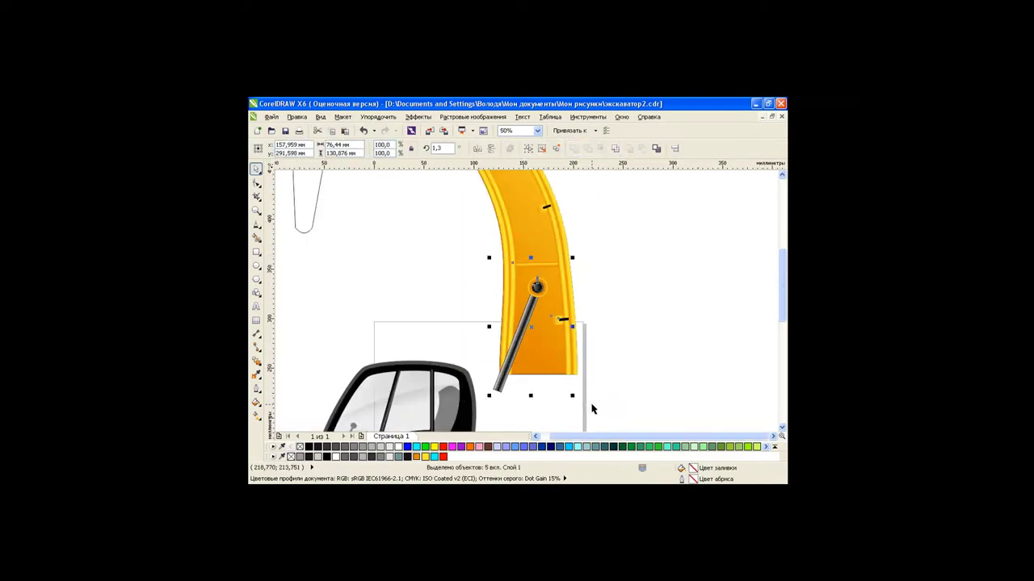
left_click(526, 152)
Undo a stray change, select the lower bolt, redo, and clear the selection.
left_click(619, 261)
key("ctrl+z")
left_click(463, 224)
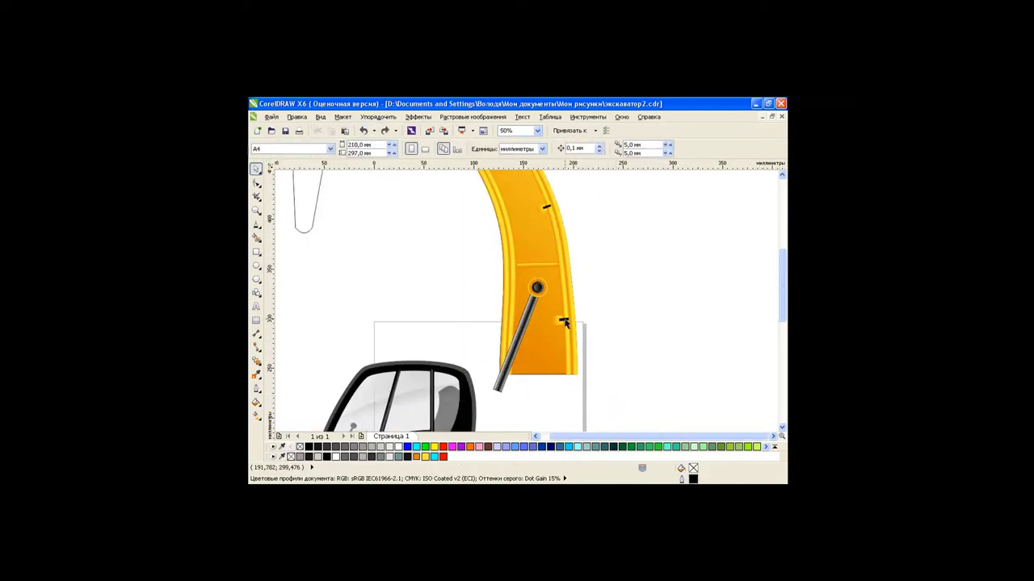
left_click(564, 322)
key("Tab")
key("Tab")
left_click(595, 306)
scroll(780, 291, "up", 2)
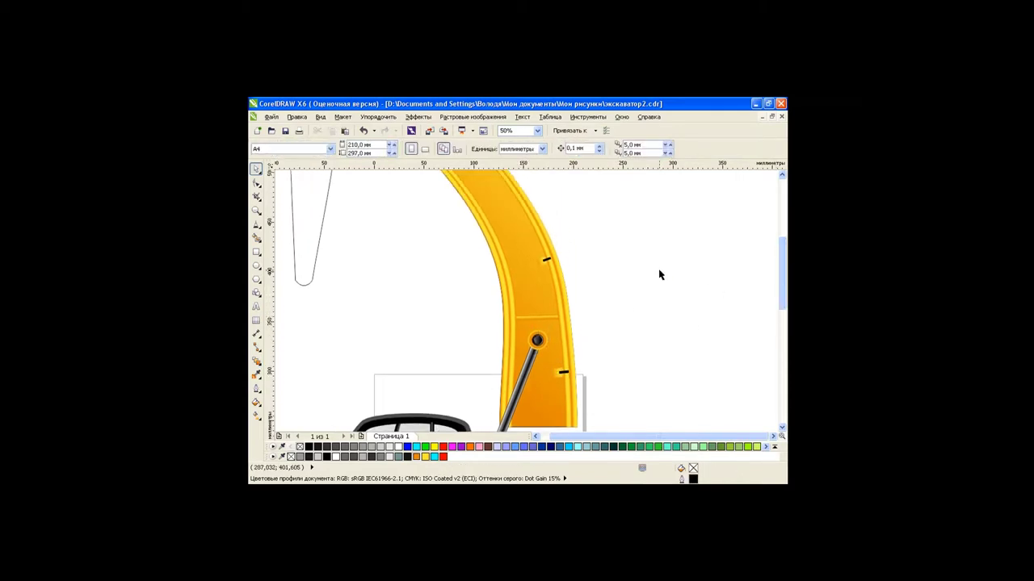
Draw a small wide rectangle right of the arm and round its corners.
scroll(773, 270, "up", 2)
scroll(773, 271, "up", 1)
scroll(616, 282, "down", 3)
scroll(473, 240, "up", 3)
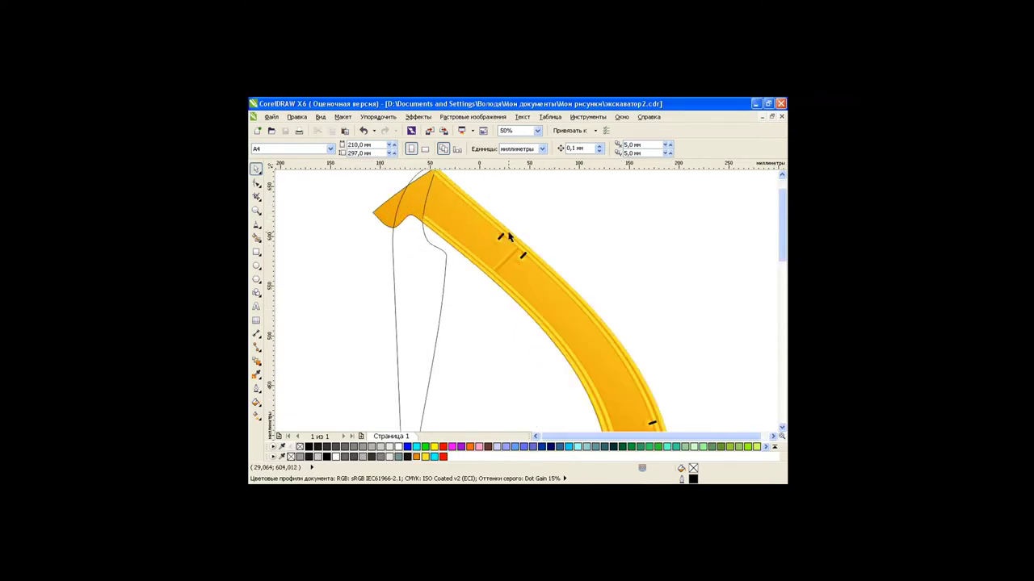
left_click(423, 272)
key("F6")
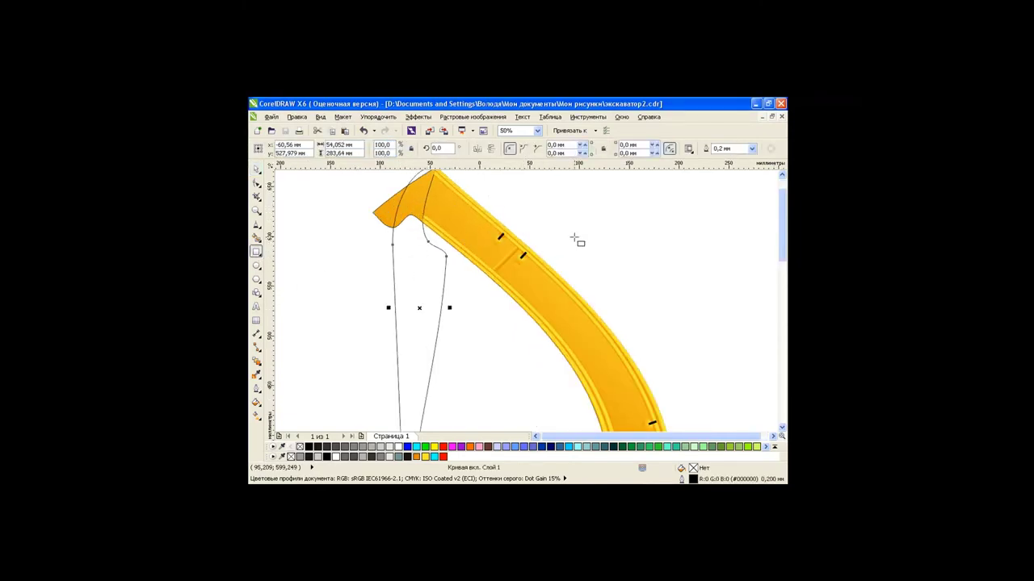
left_click_drag(555, 220, 624, 244)
left_click(257, 183)
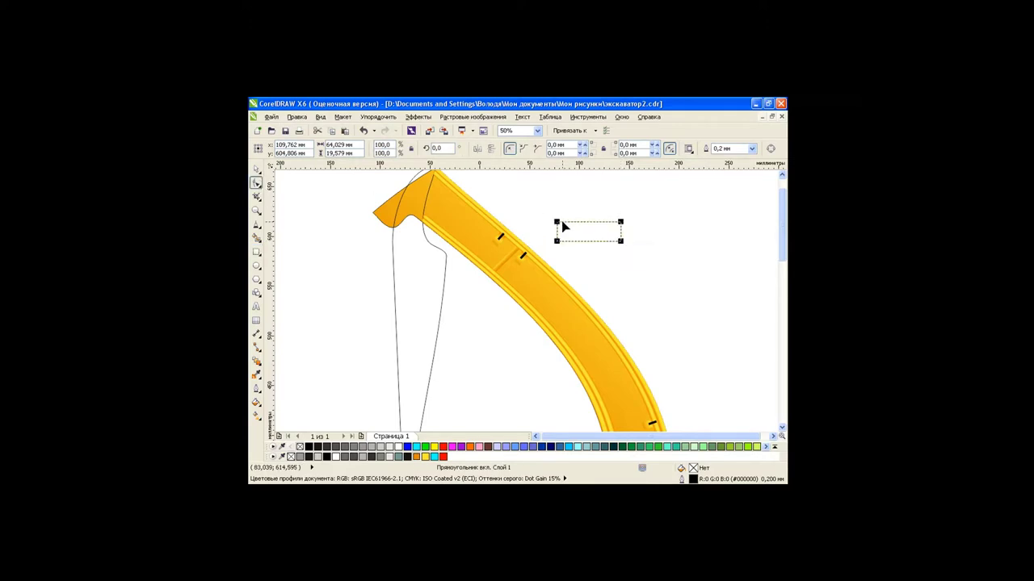
left_click_drag(555, 220, 567, 227)
left_click(257, 169)
Fill the rounded rectangle dark brown from the palette.
left_click(634, 284)
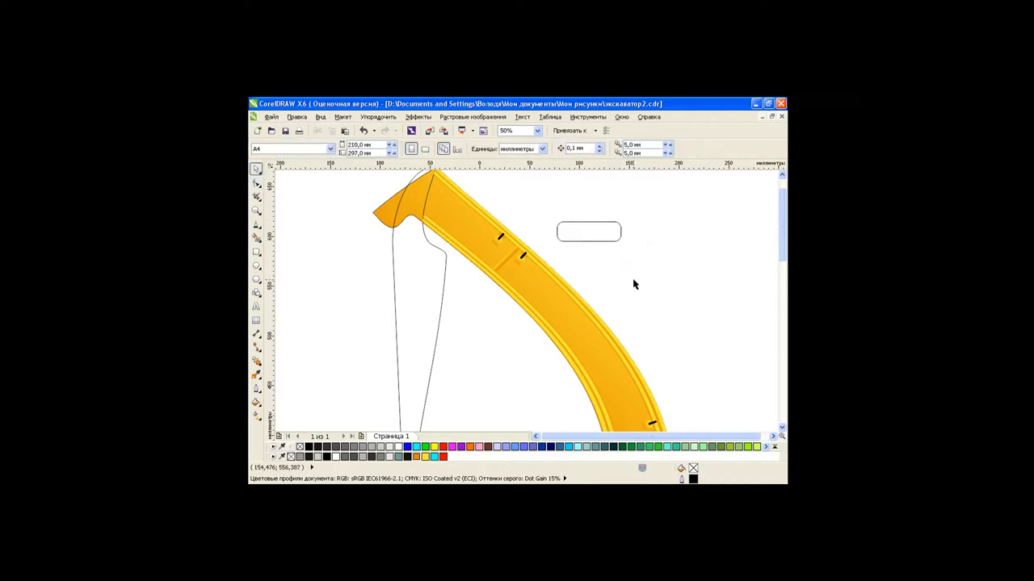
left_click(610, 240)
left_click(416, 458)
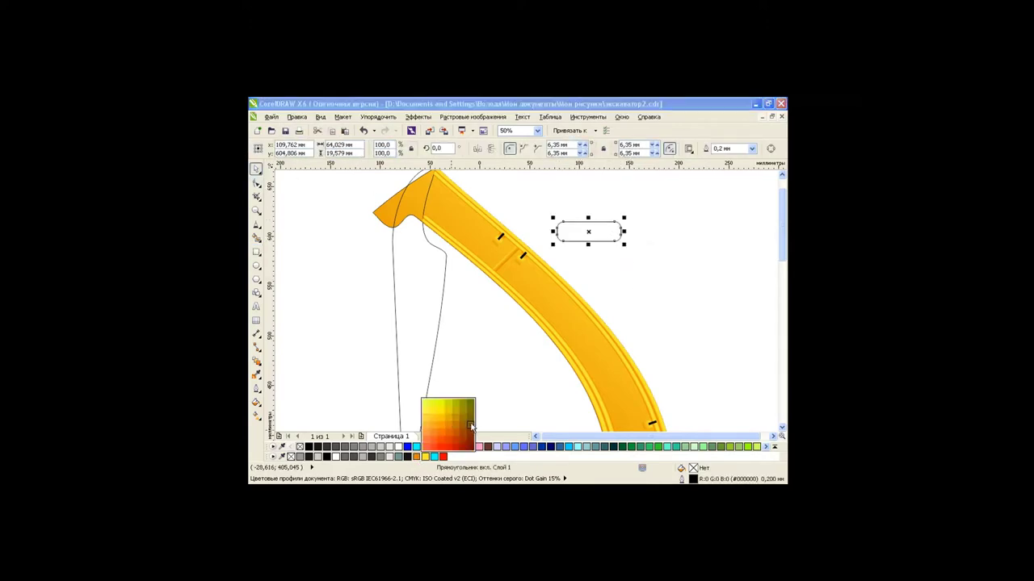
left_click(472, 427)
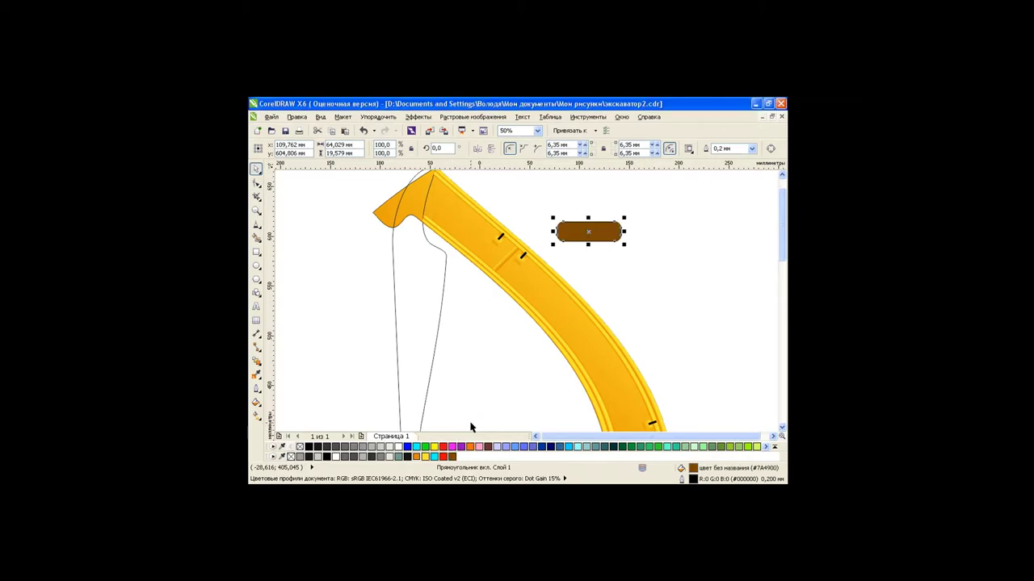
Duplicate the rounded rectangle, fill the copy orange, and group both shapes.
left_click(331, 132)
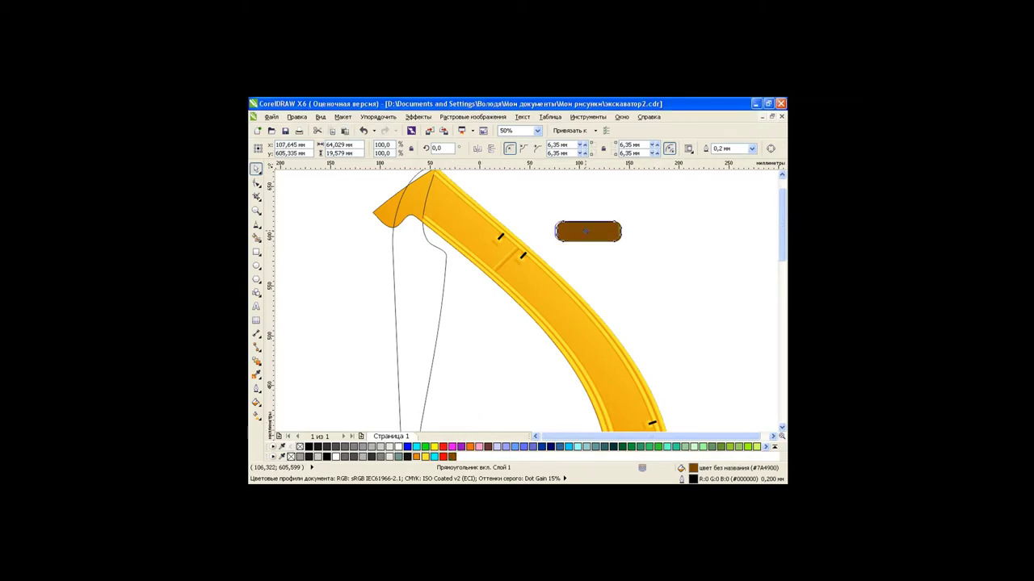
left_click(416, 457)
left_click(639, 296)
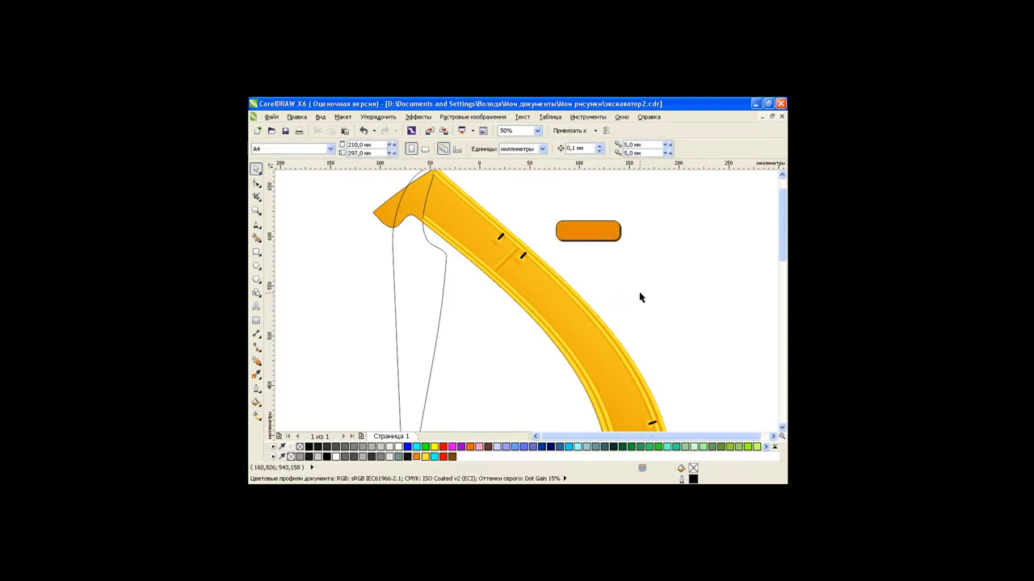
left_click_drag(538, 204, 642, 260)
left_click(527, 150)
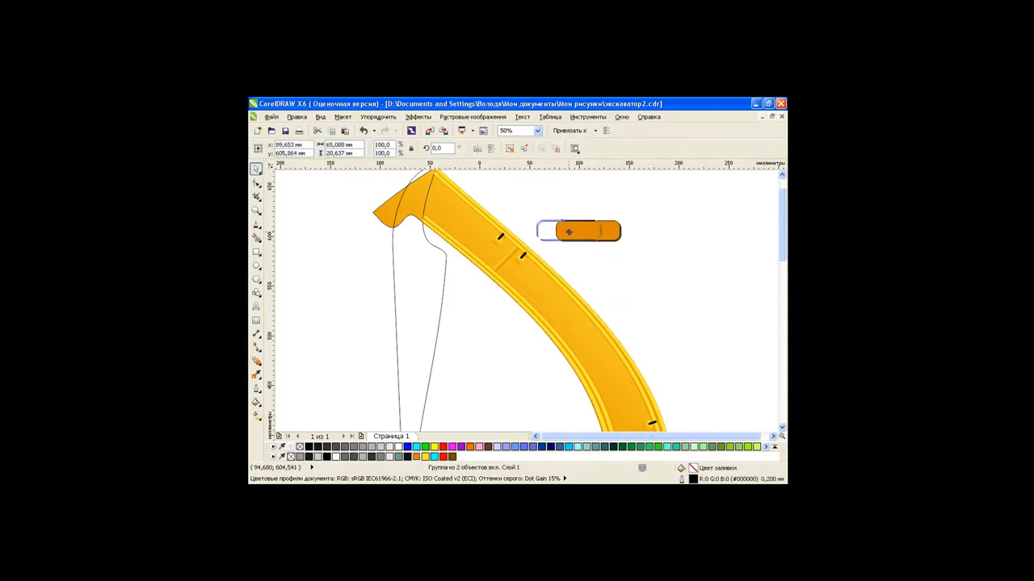
Move the orange slot onto the upper arm, shorten it and tilt it to follow the arm.
mouse_move(587, 231)
left_mouse_down()
mouse_move(481, 229)
mouse_move(482, 216)
mouse_move(520, 248)
left_mouse_up()
left_click(482, 229)
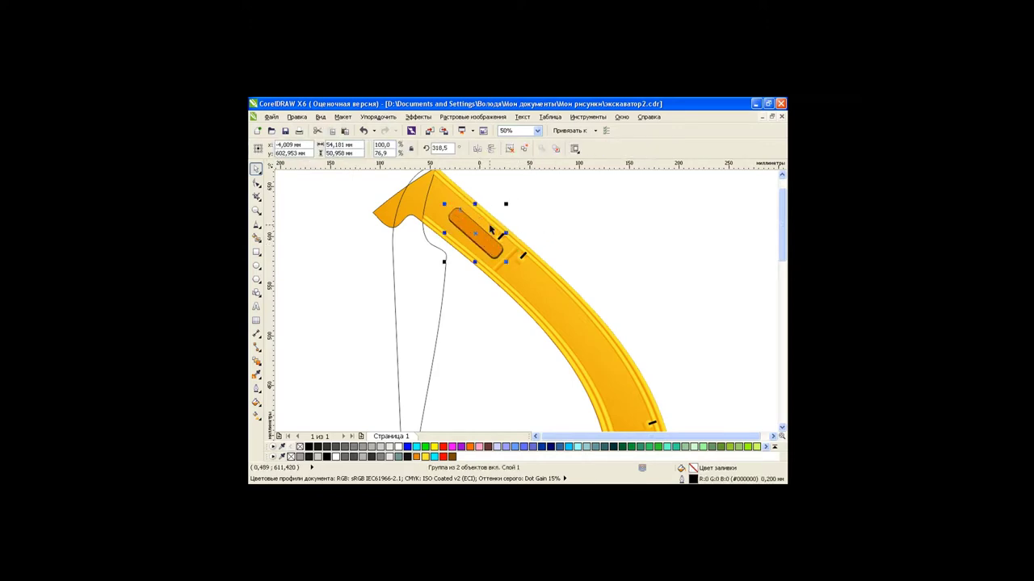
key("Escape")
left_click(482, 240)
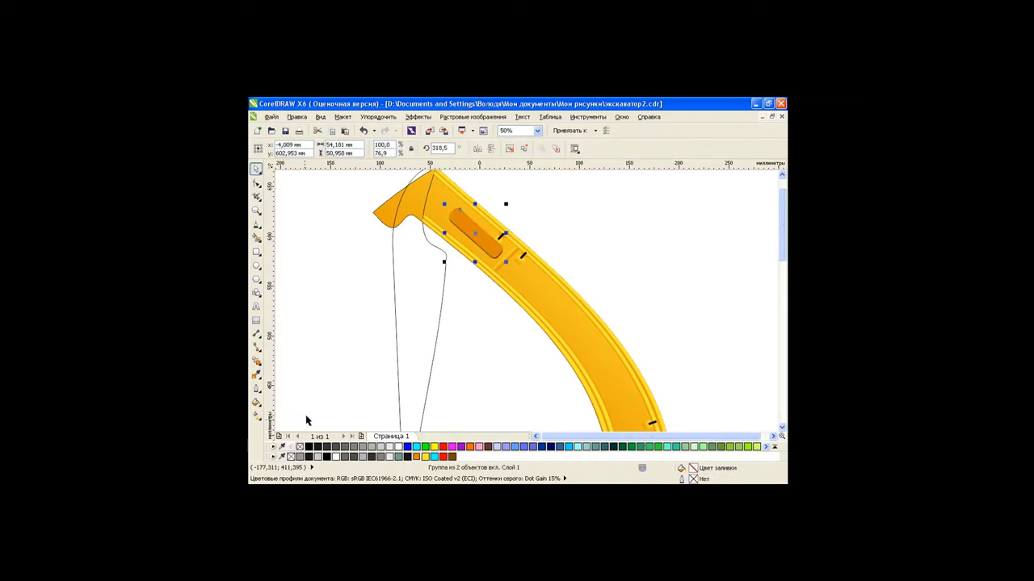
scroll(462, 244, "up", 1)
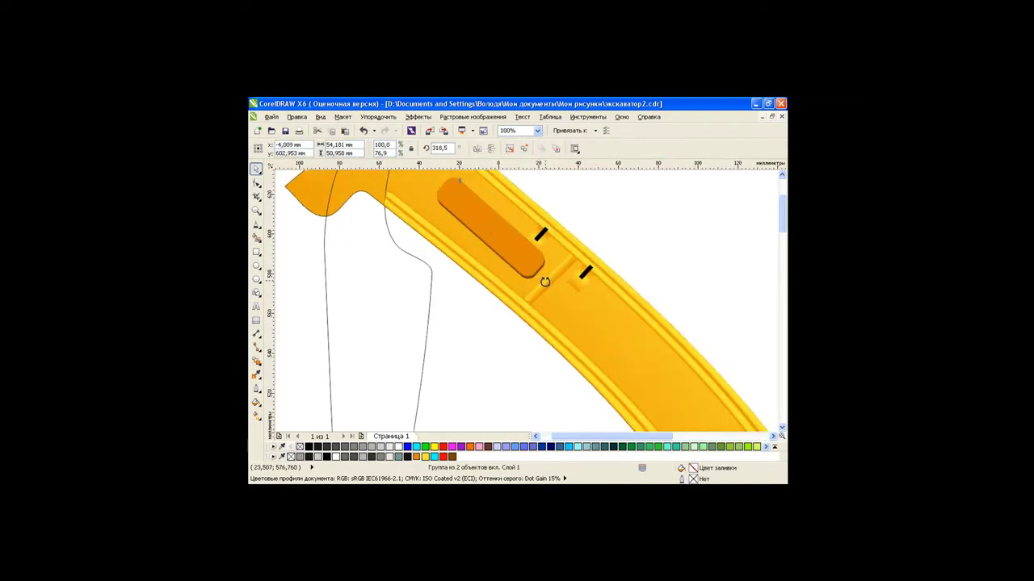
left_click_drag(544, 280, 546, 278)
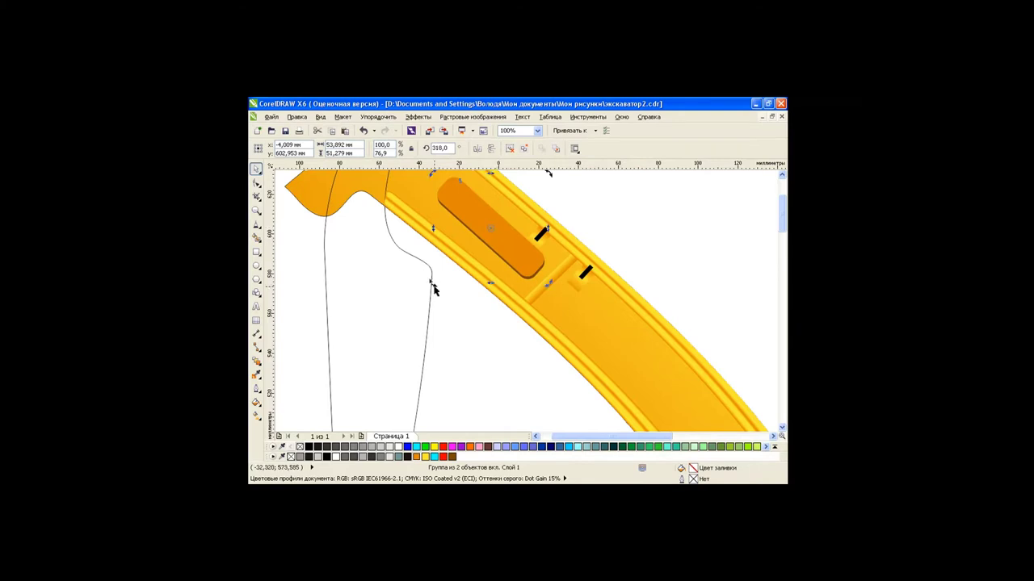
left_click(620, 229)
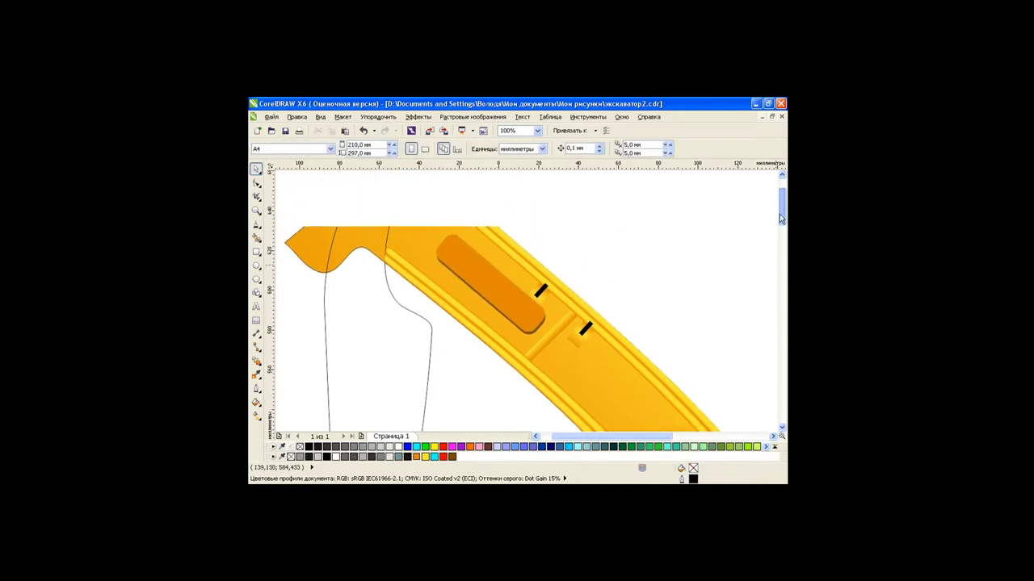
scroll(665, 230, "up", 2)
Draw a small brown-filled circle at the slot's upper end.
left_click(257, 265)
left_click_drag(441, 241, 459, 260)
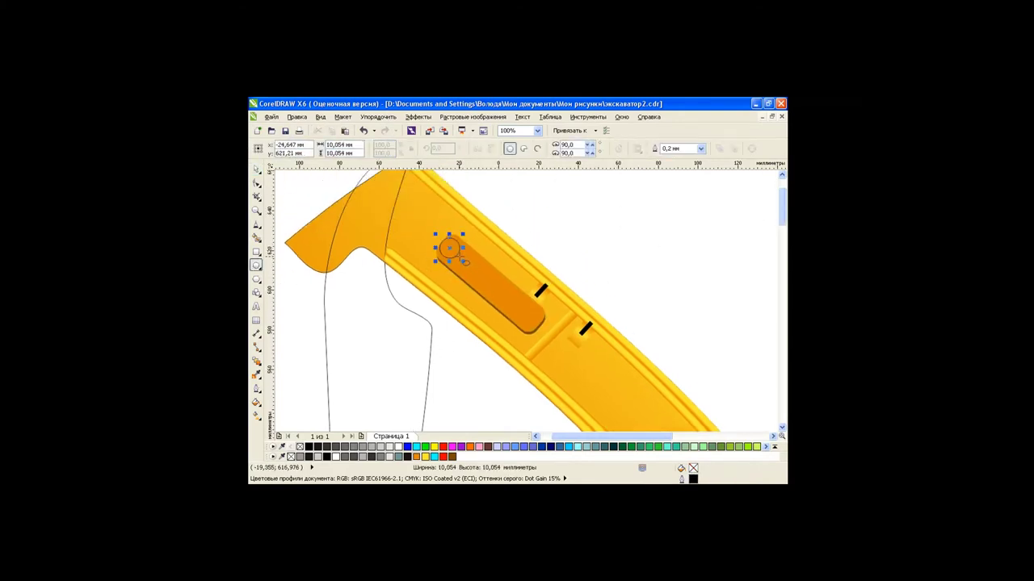
left_click(416, 457)
left_click(453, 457)
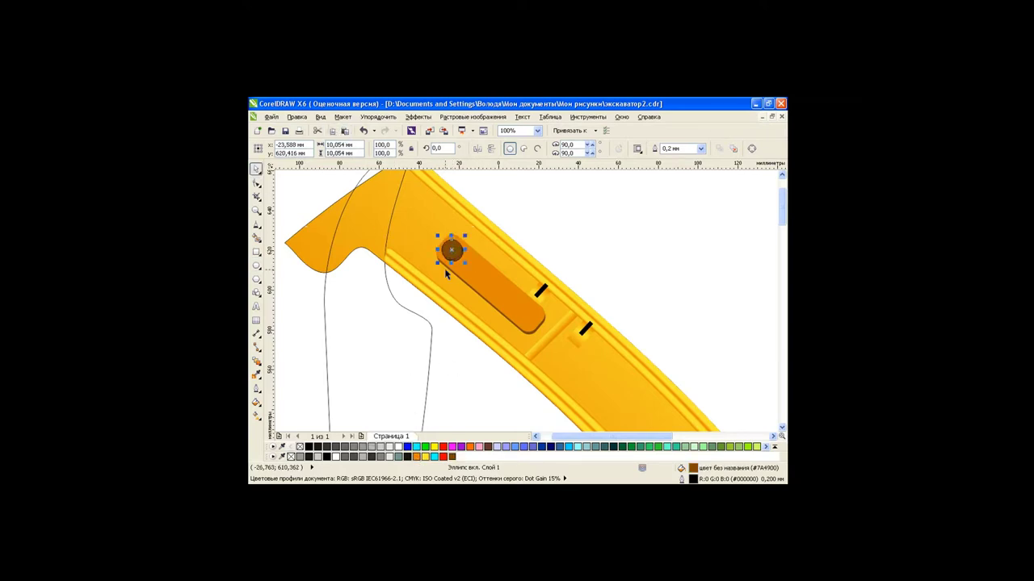
Group the circle with its companion shape and place a copy at the boom's left tip.
left_click_drag(519, 224, 426, 280)
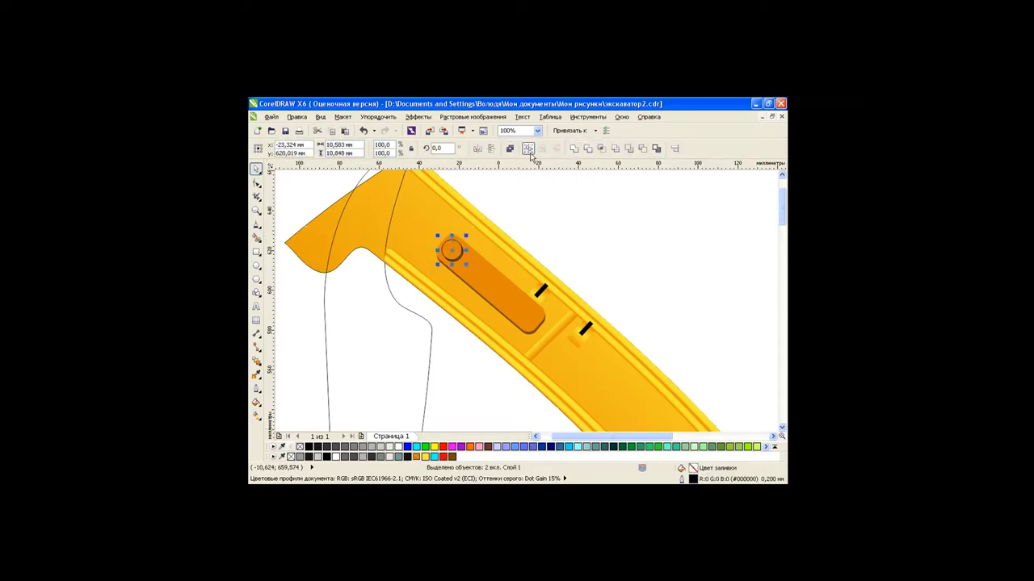
left_click(528, 150)
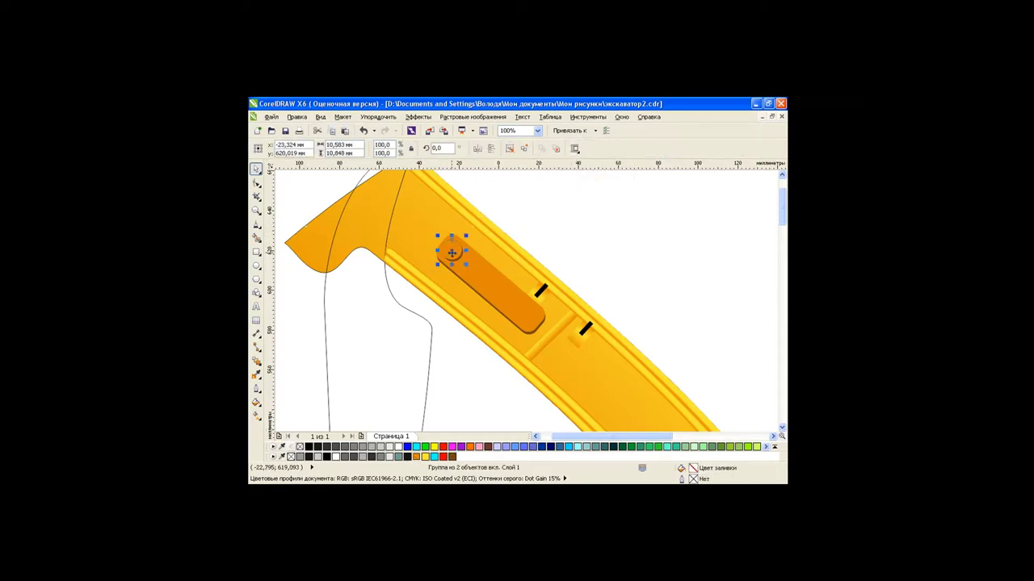
left_click_drag(451, 253, 308, 242)
left_click(536, 242)
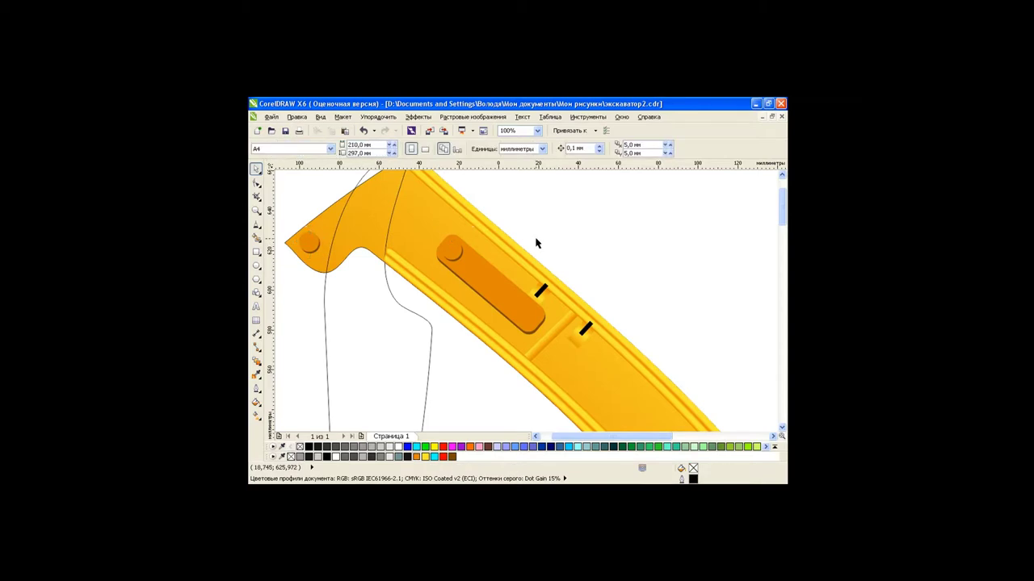
left_click(451, 251)
left_click(454, 251, "ctrl")
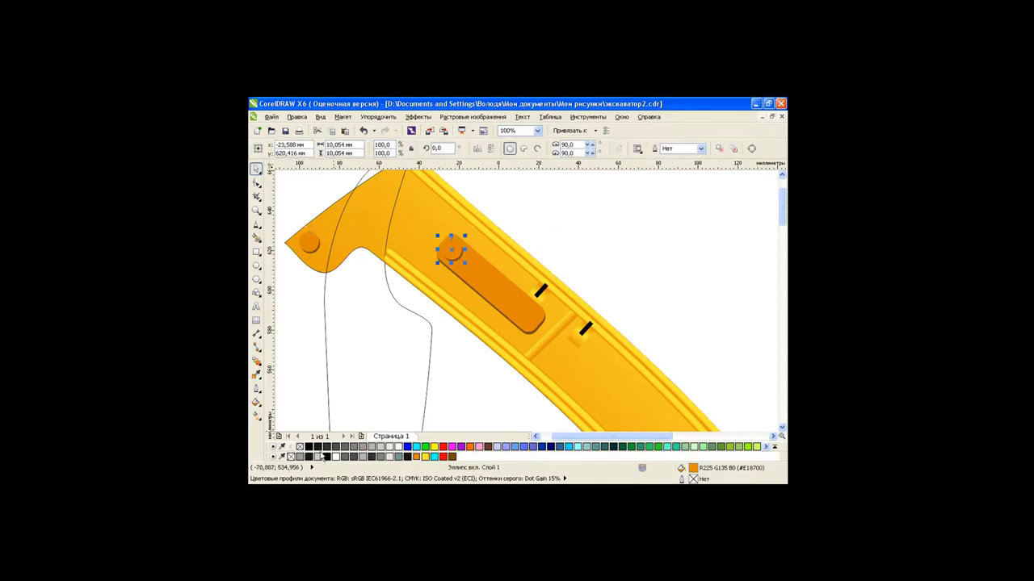
Copy a gradient fill onto the top circle and angle the gradient upward.
left_click(297, 117)
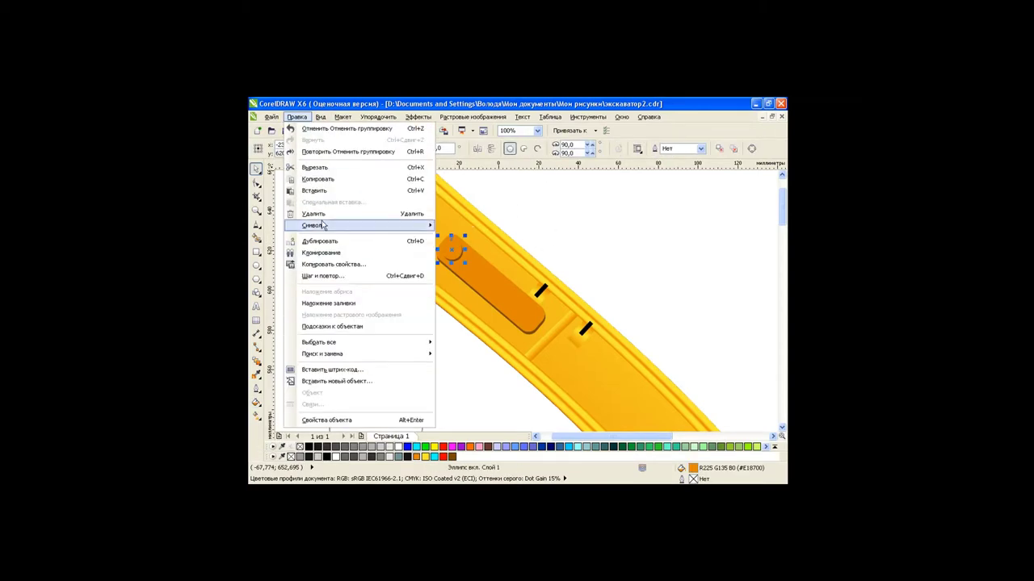
left_click(323, 267)
left_click(536, 314)
left_click(509, 310)
key("g")
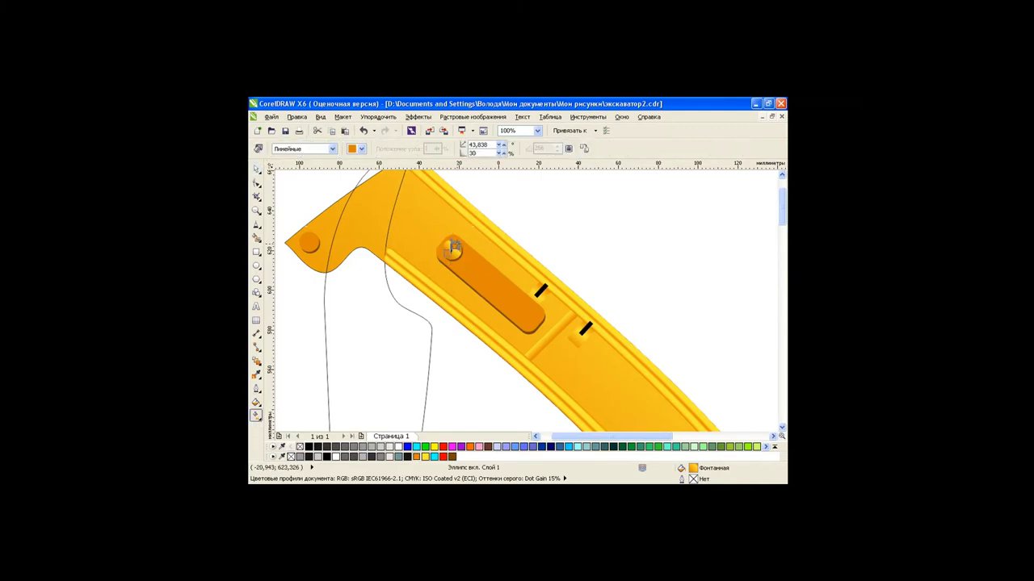
left_click_drag(449, 252, 445, 214)
key("space")
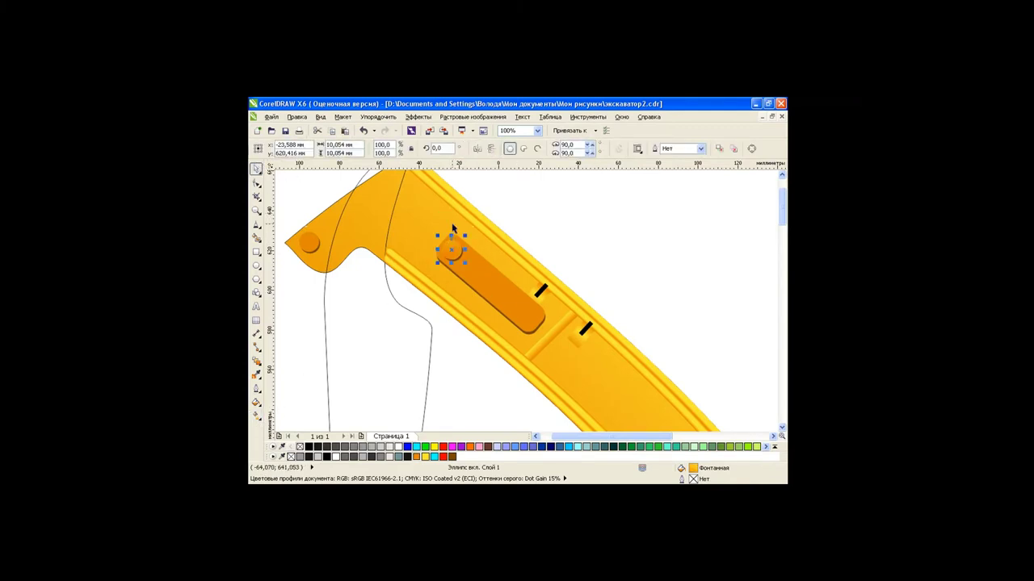
Reposition the shaded circle pair at the boom's left tip.
left_click_drag(529, 216, 423, 281)
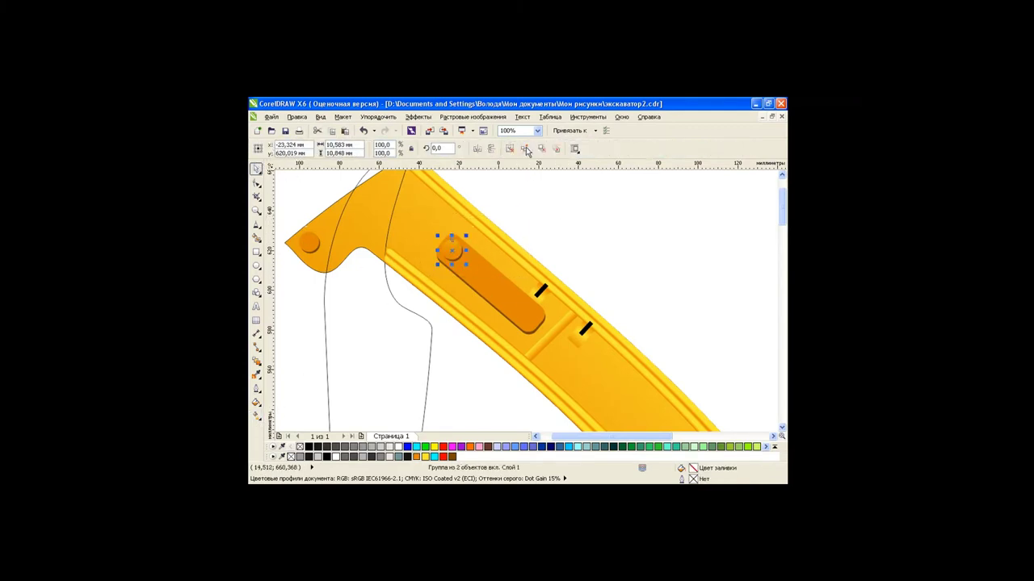
mouse_move(310, 242)
left_mouse_down()
mouse_move(359, 252)
mouse_move(307, 243)
left_mouse_up()
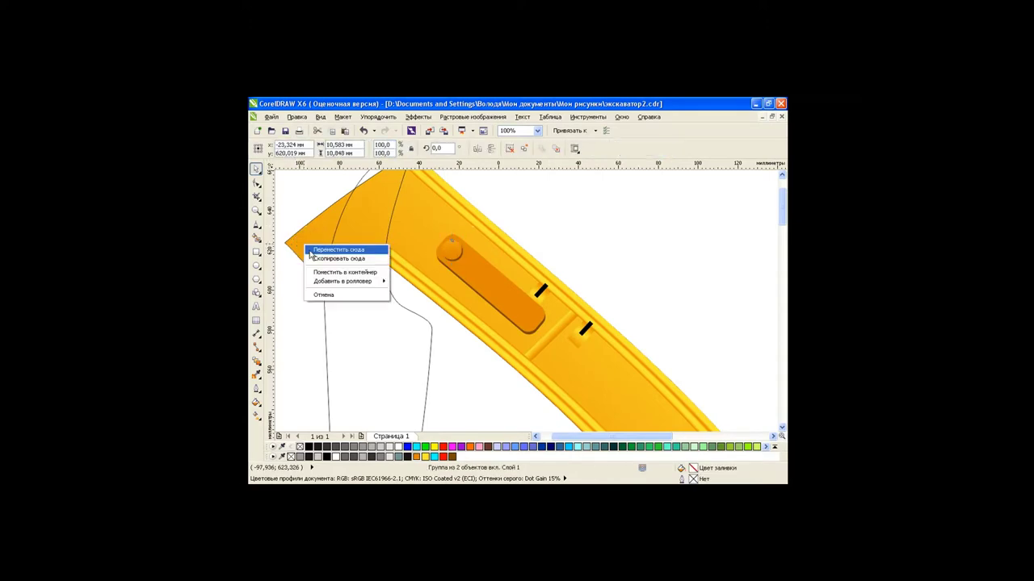
left_click(331, 247)
left_click(536, 242)
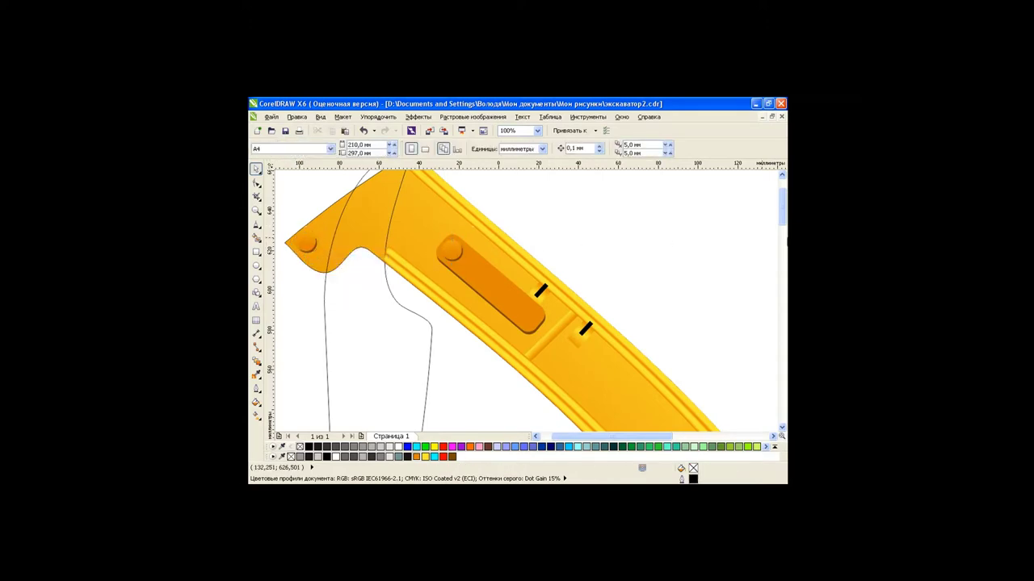
scroll(535, 245, "left", 1)
scroll(535, 246, "up", 1)
scroll(534, 246, "down", 2)
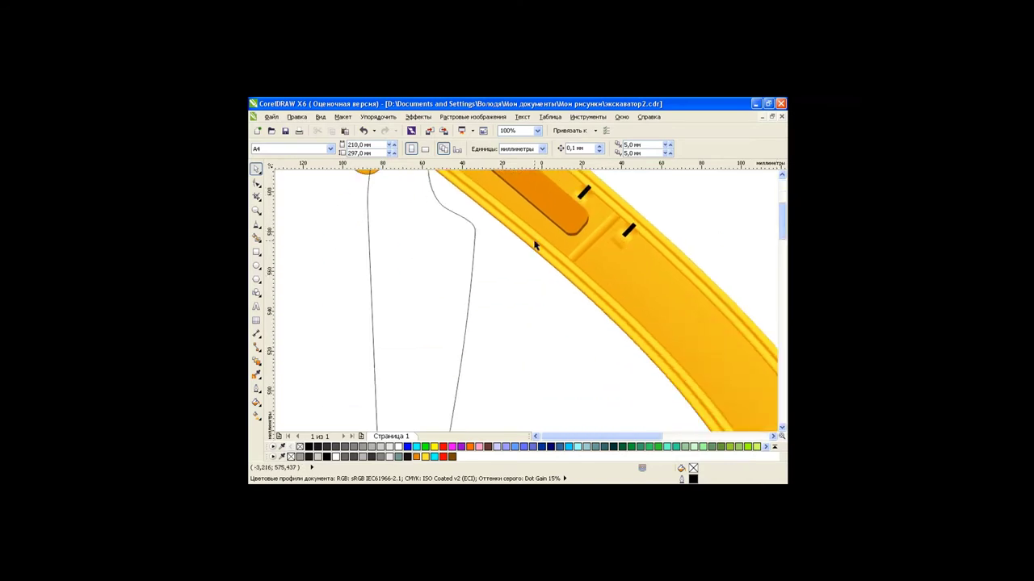
scroll(535, 245, "down", 1)
left_click(493, 260)
scroll(493, 279, "down", 2)
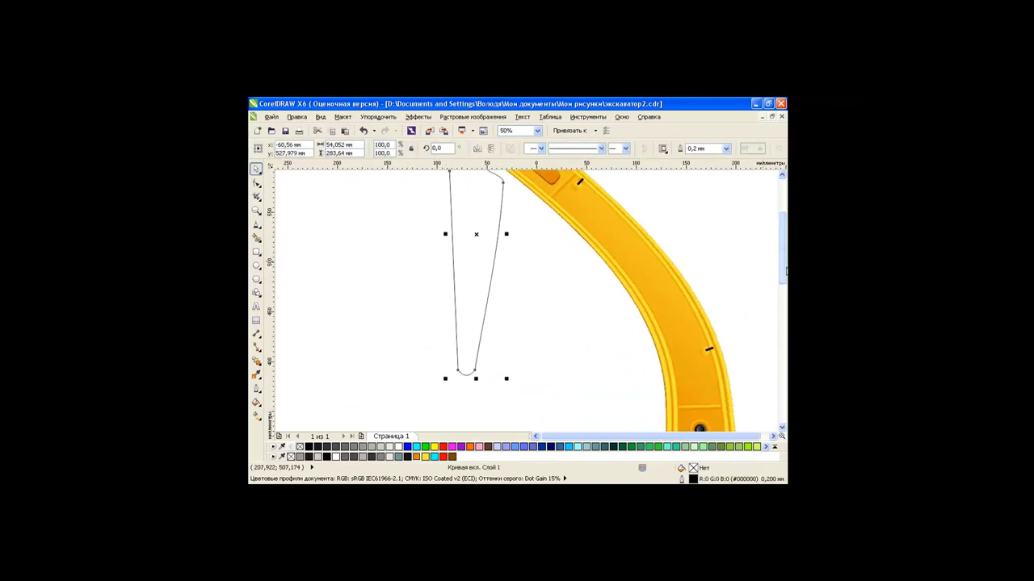
scroll(785, 271, "down", 2)
scroll(759, 273, "up", 3)
scroll(733, 274, "up", 1)
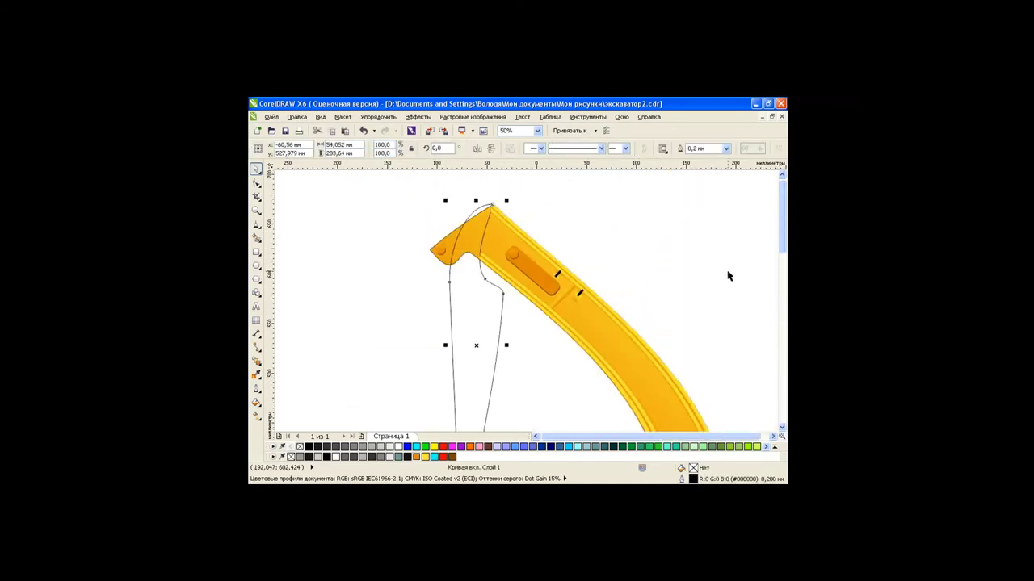
scroll(552, 316, "down", 1)
scroll(717, 258, "down", 1)
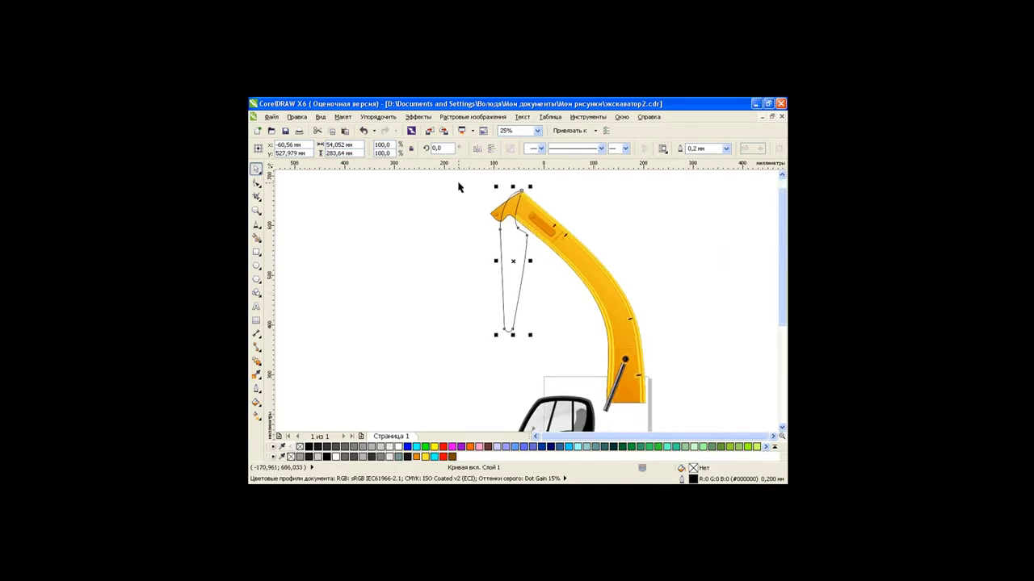
left_click_drag(458, 187, 667, 425)
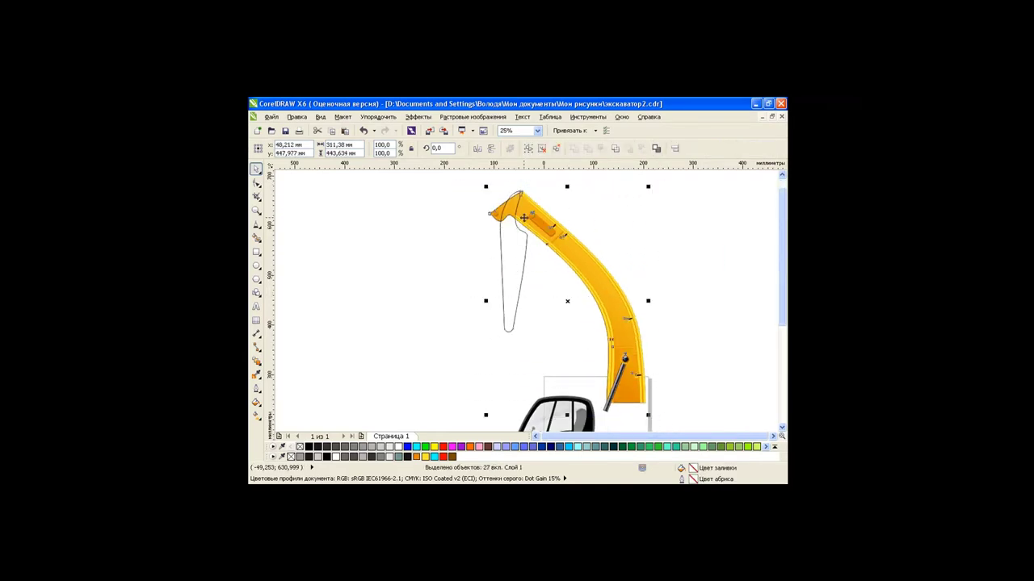
left_click(533, 149)
left_click(364, 131)
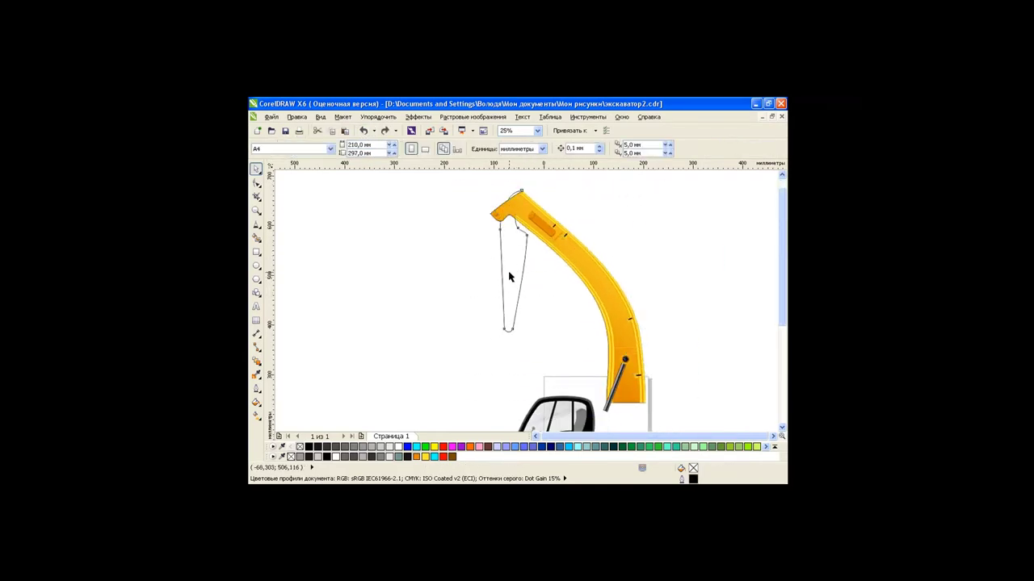
left_click(508, 273)
scroll(506, 189, "up", 1)
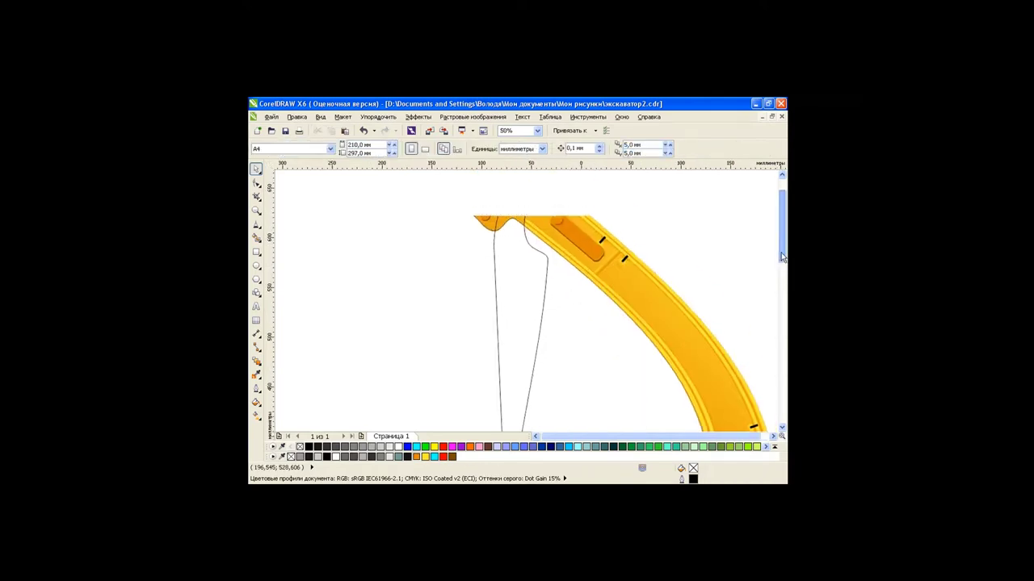
Copy the yellow boom's fill onto the arm piece and tilt its gradient slightly downward.
left_click(297, 116)
left_click(319, 134)
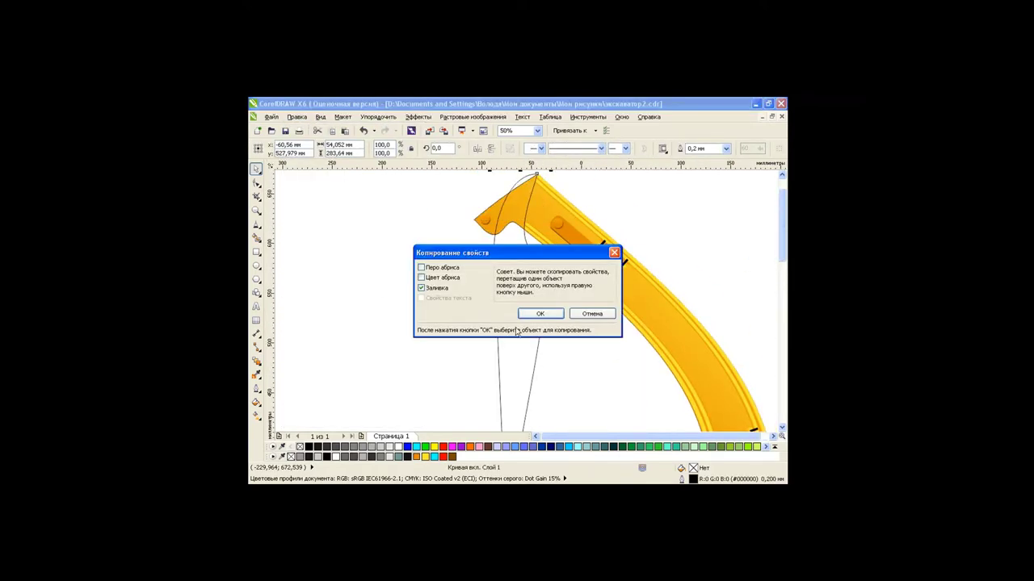
left_click(595, 312)
left_click(667, 317)
left_click(257, 415)
left_click_drag(554, 289, 549, 347)
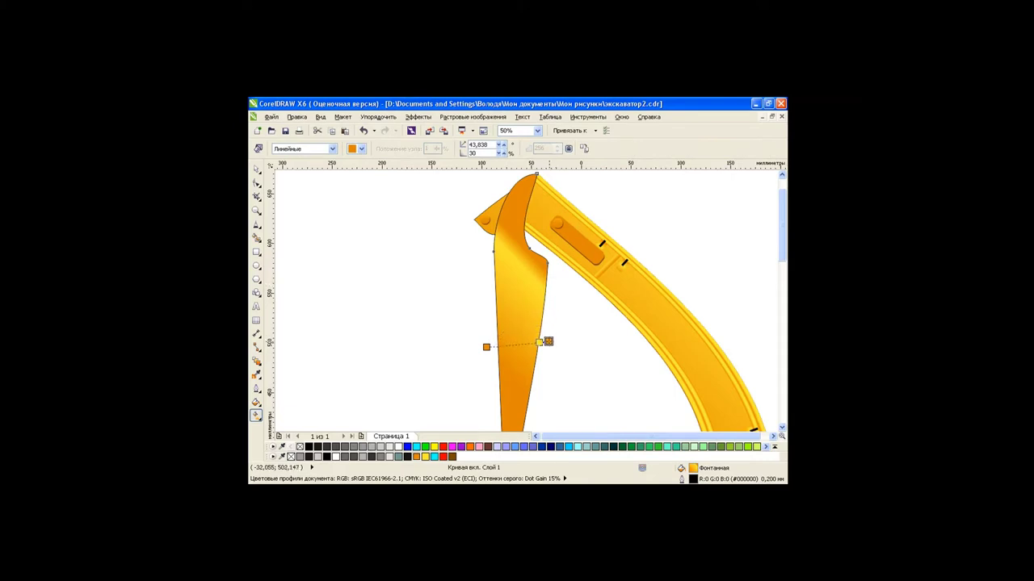
left_click_drag(485, 346, 469, 348)
left_click_drag(549, 348, 535, 356)
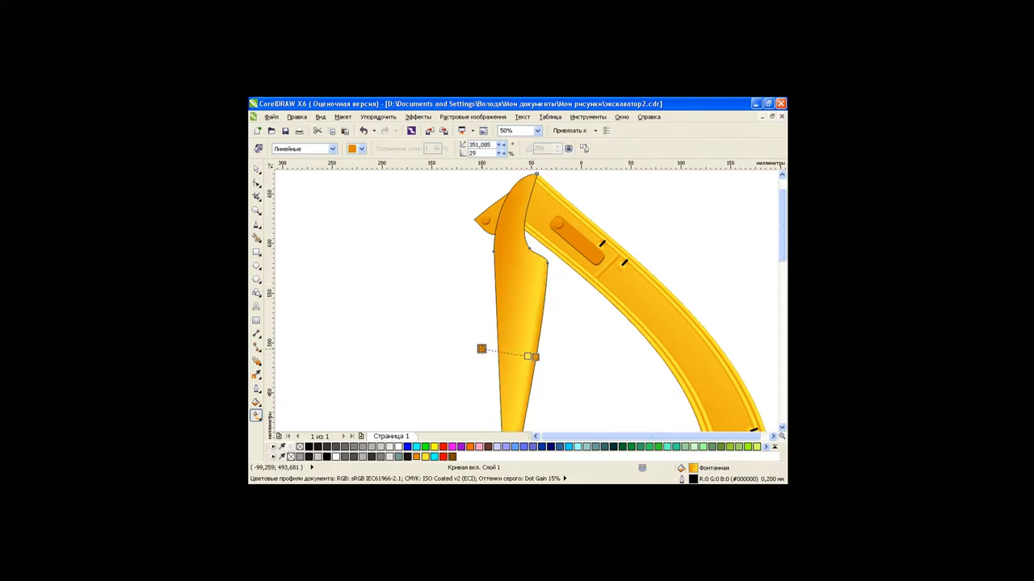
key("space")
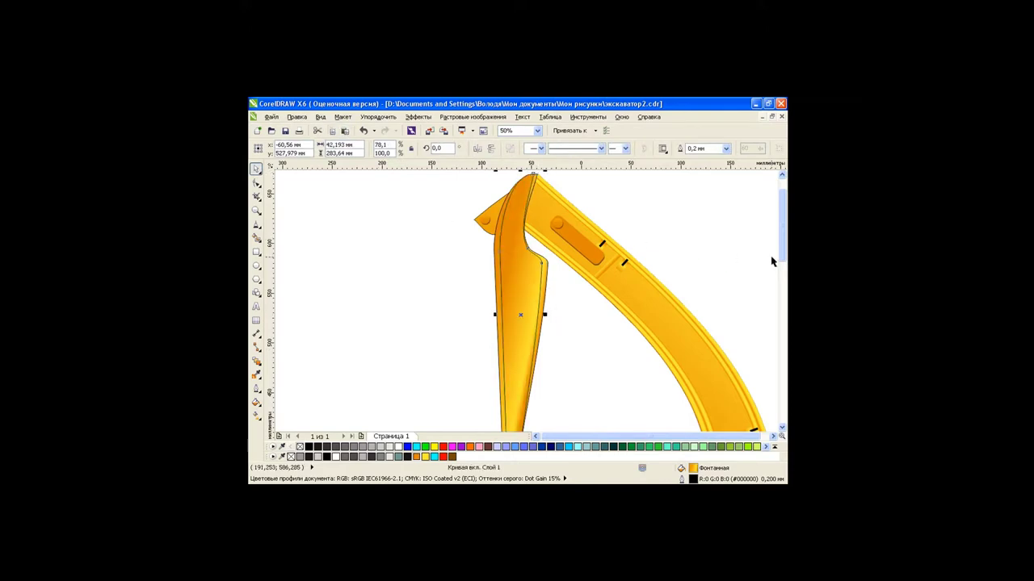
Enlarge the arm piece slightly and adjust its nodes.
scroll(770, 260, "up", 1)
left_click_drag(520, 194, 519, 196)
left_click_drag(547, 337, 549, 337)
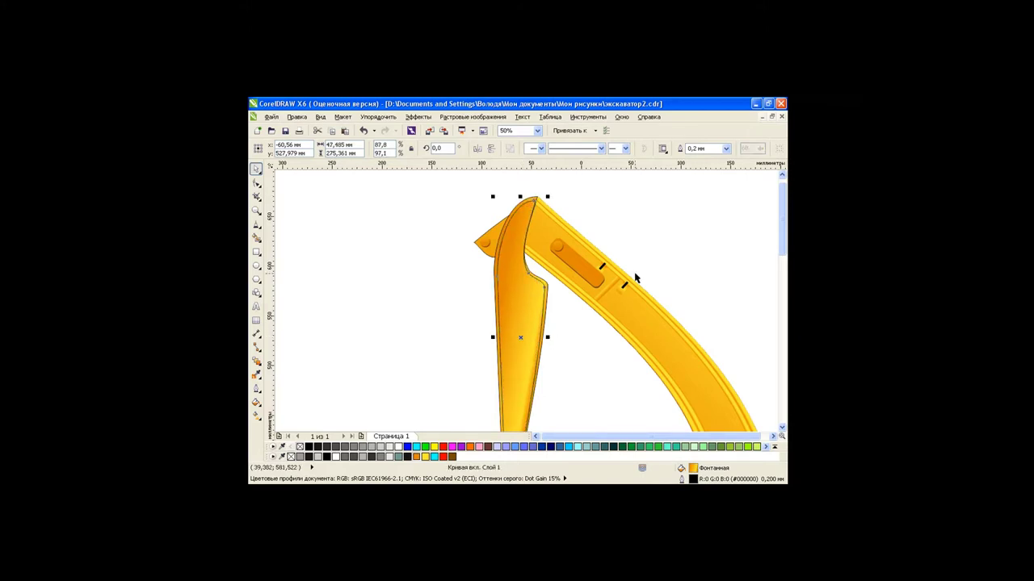
left_click_drag(779, 239, 779, 263)
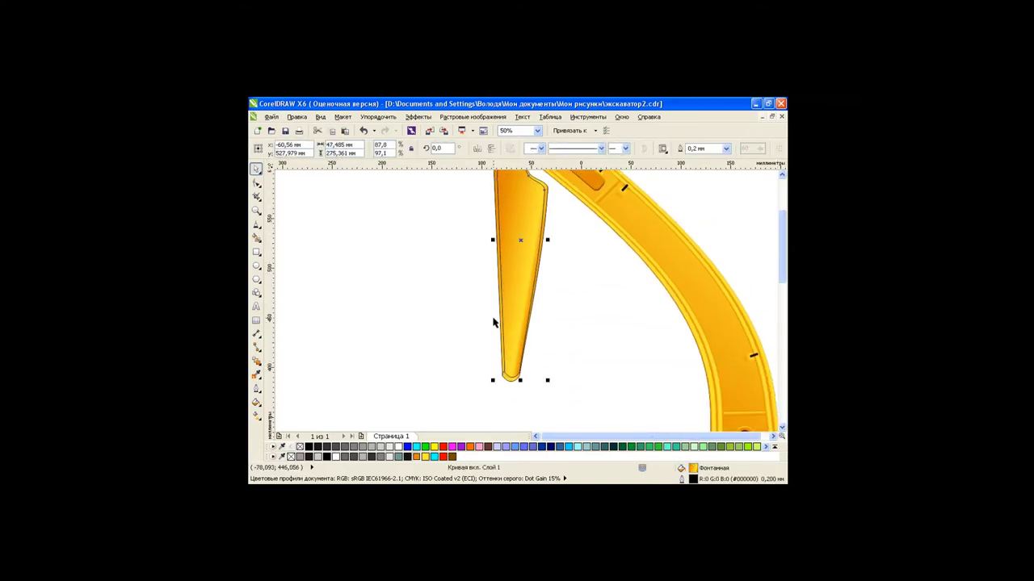
key("F10")
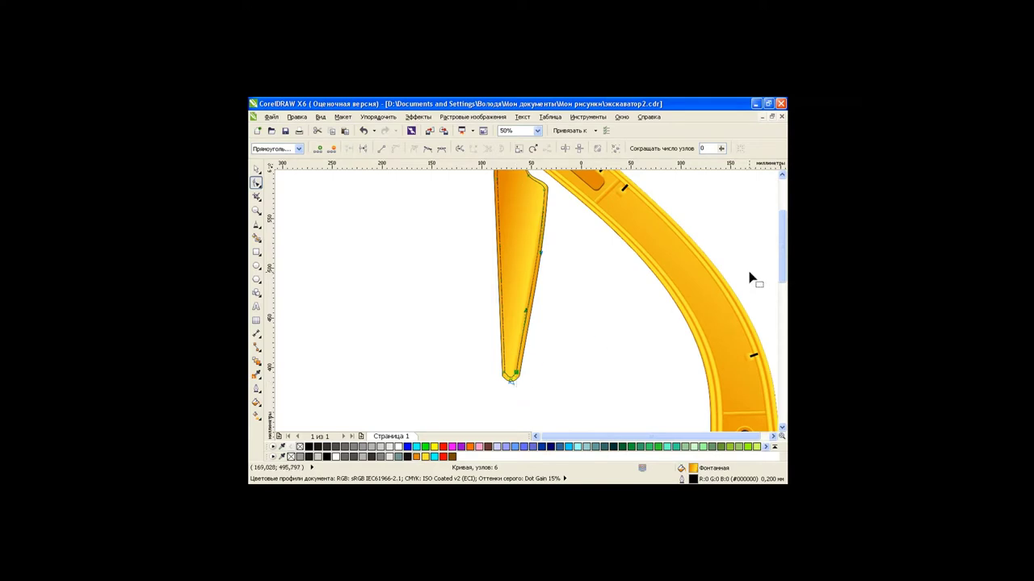
left_click_drag(781, 280, 781, 252)
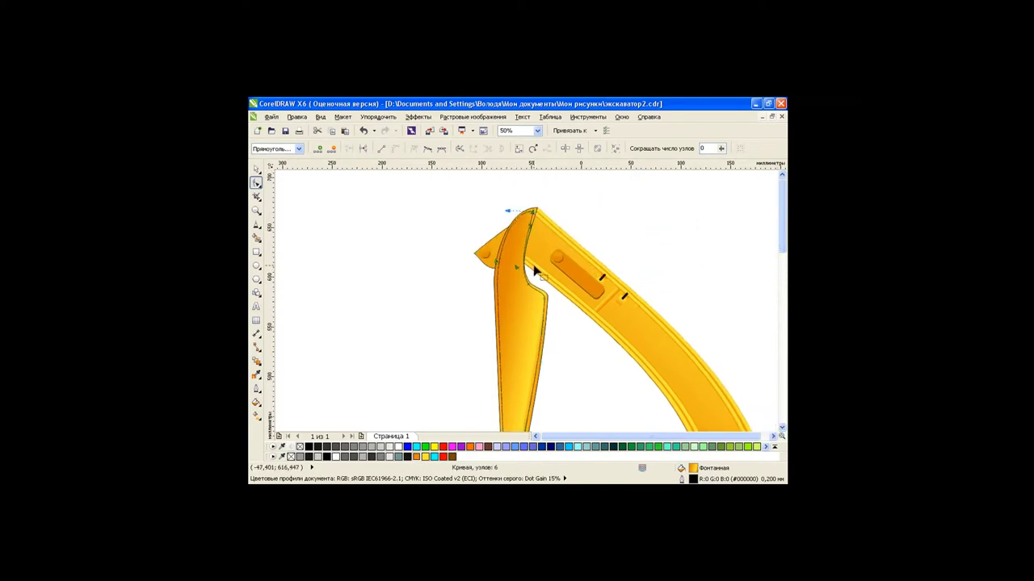
key("space")
key("Escape")
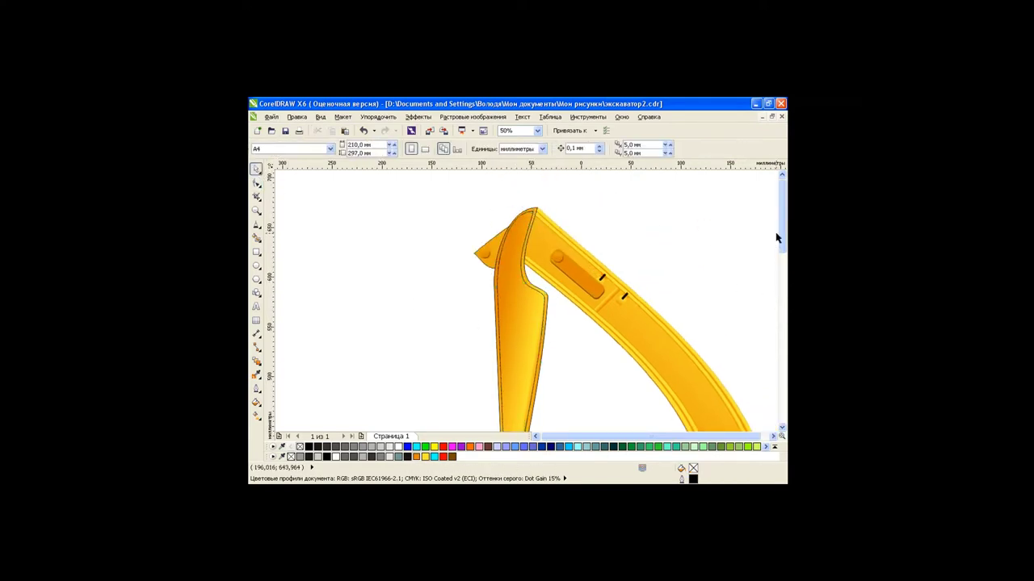
scroll(776, 238, "down", 2)
Drag the dipper's fountain-fill end handle to change the gradient's angle and shading.
left_click(517, 311)
left_click(256, 415)
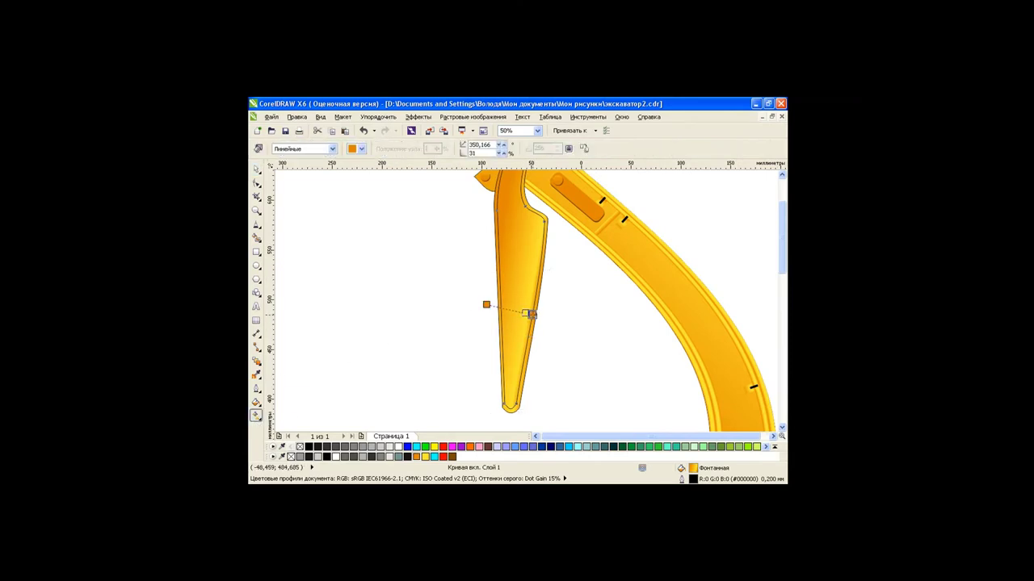
mouse_move(531, 315)
left_mouse_down()
mouse_move(540, 313)
mouse_move(477, 302)
left_mouse_up()
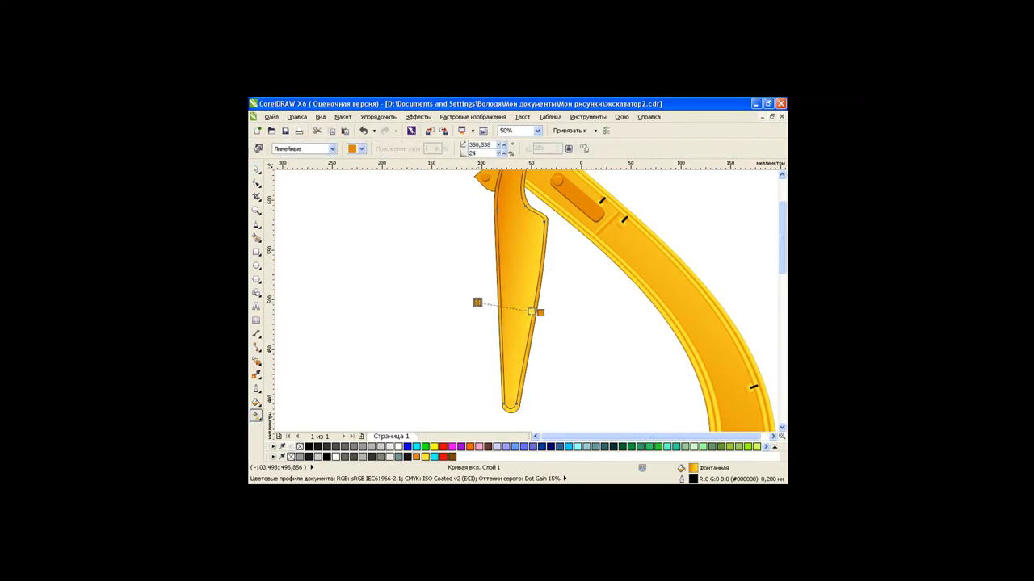
key("space")
left_click(589, 277)
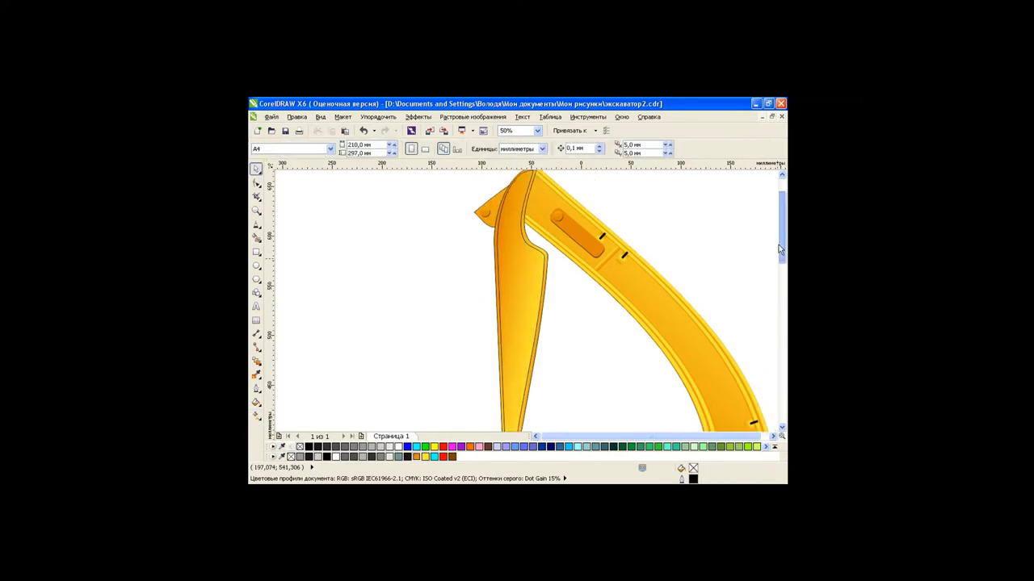
scroll(588, 277, "down", 2)
scroll(719, 272, "up", 2)
scroll(428, 303, "down", 1)
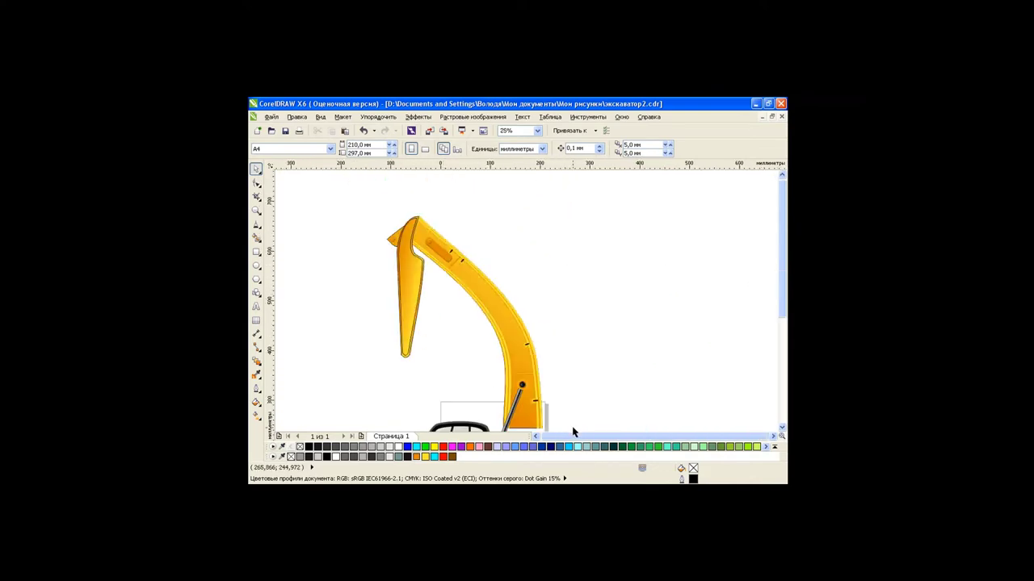
Move the small rectangle from the arm joint onto the dipper piece.
left_click(463, 280)
key("Escape")
left_click(525, 377)
left_click_drag(523, 373, 412, 295)
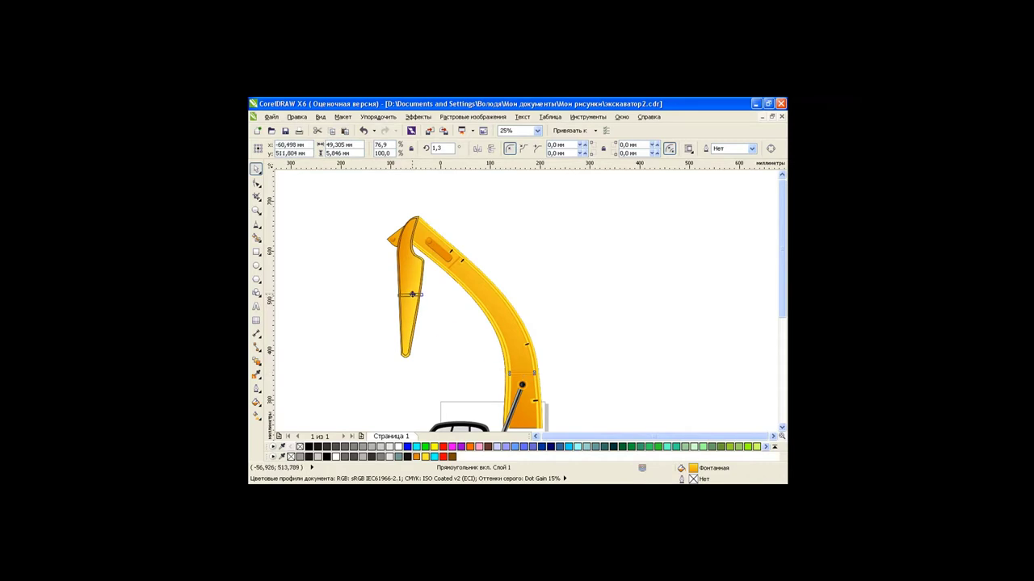
PowerClip the bar inside the dipper so it fits within its edges.
scroll(411, 292, "up", 1)
left_click(420, 293)
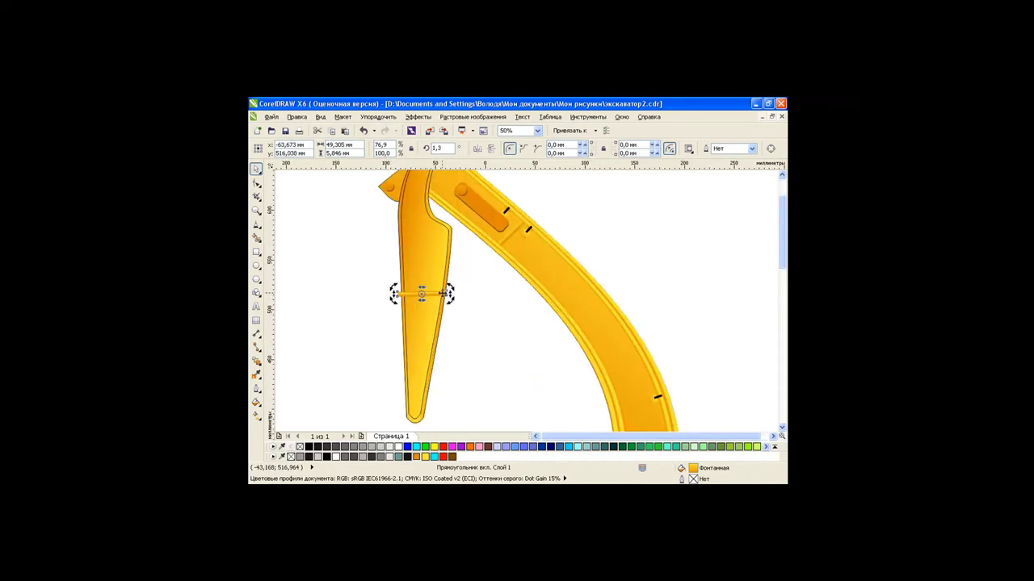
key("Escape")
left_click(438, 299)
left_click_drag(446, 294, 442, 294)
left_click(480, 325)
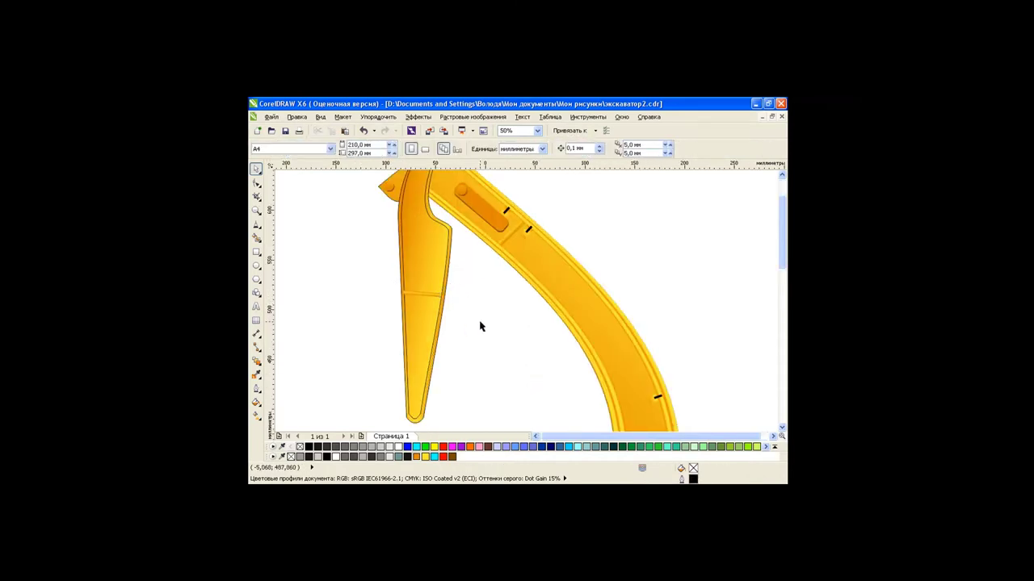
scroll(434, 301, "up", 2)
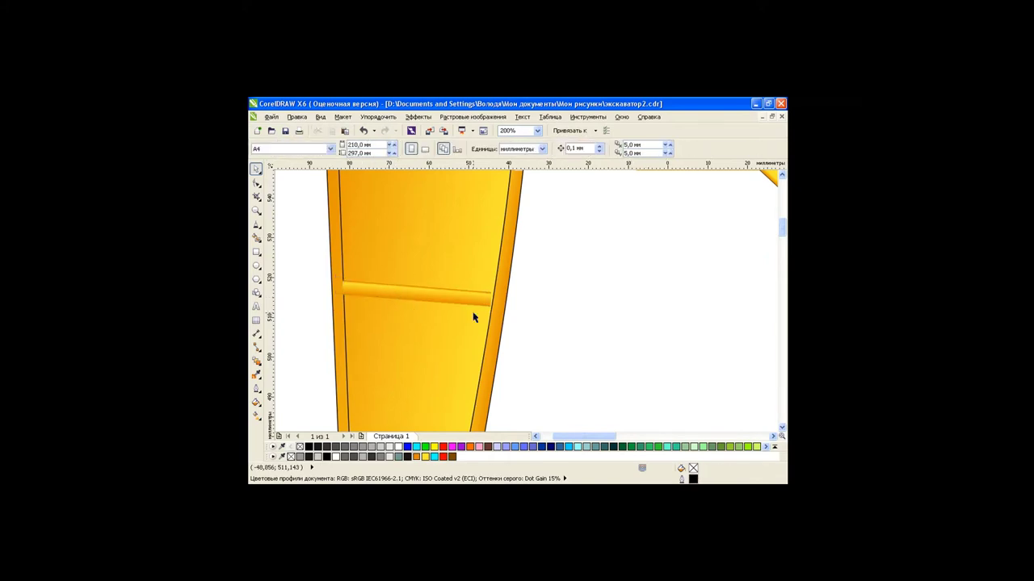
scroll(473, 315, "down", 2)
scroll(517, 343, "down", 1)
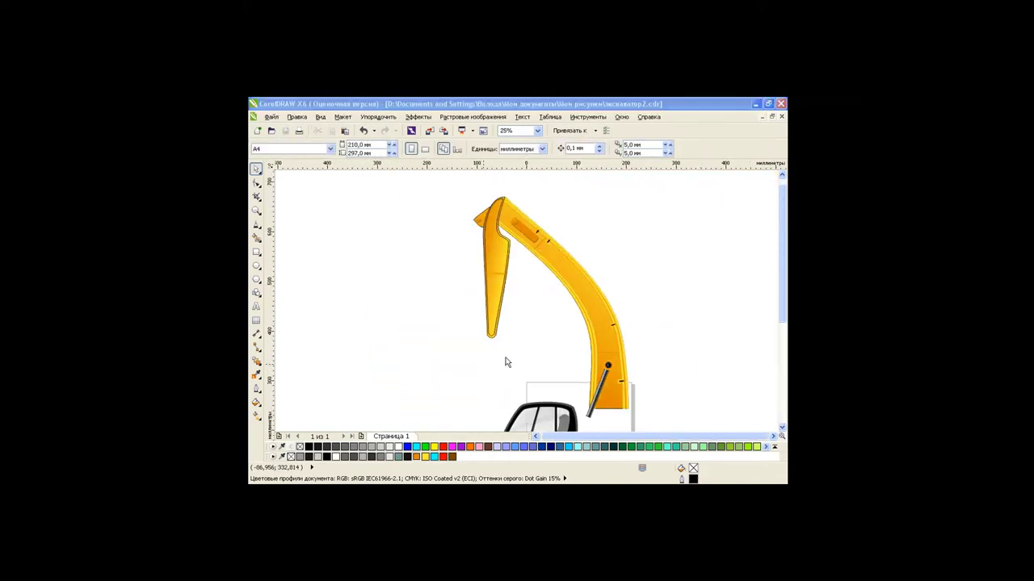
Draw a rectangle below the dipper tip and bend its edges into a curved scoop.
left_click(256, 251)
left_click_drag(475, 323, 540, 375)
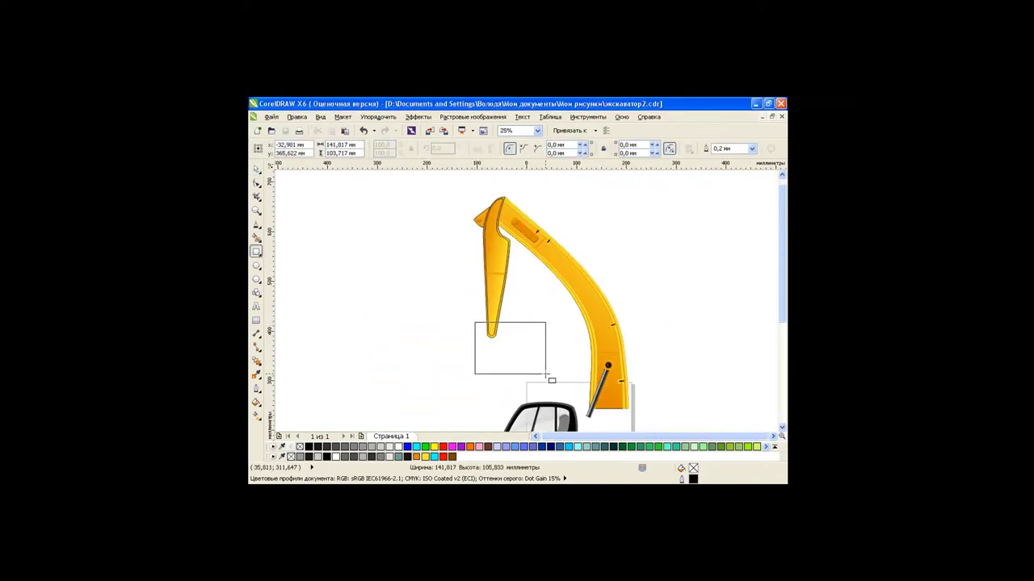
left_click(256, 182)
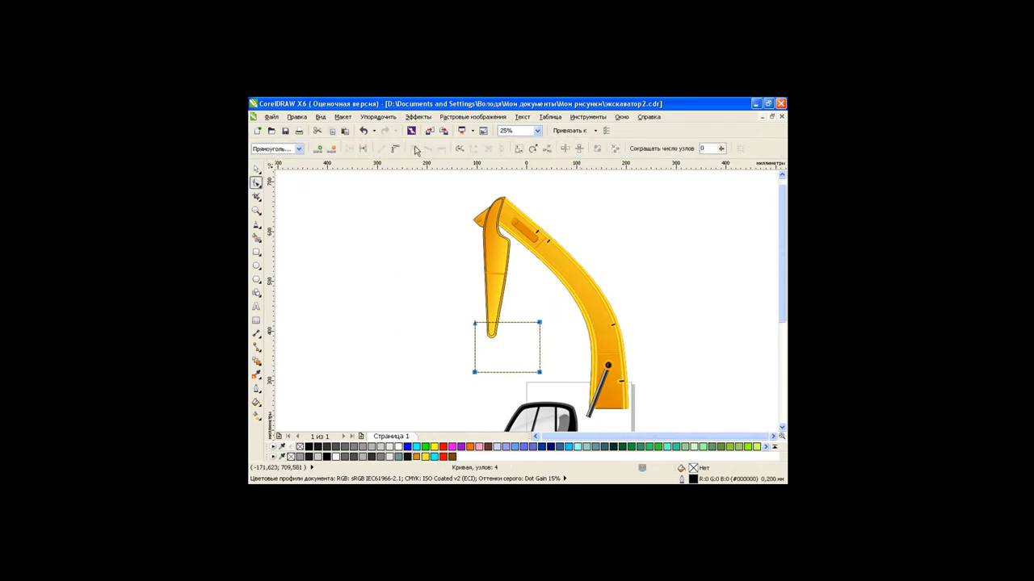
left_click_drag(517, 373, 443, 368)
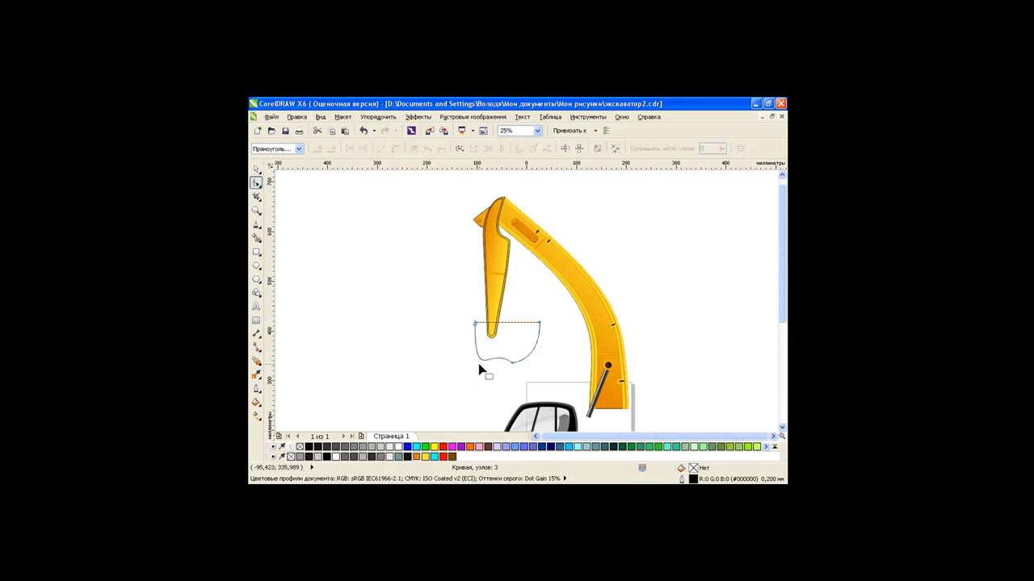
mouse_move(474, 386)
left_mouse_down()
mouse_move(476, 356)
mouse_move(512, 362)
mouse_move(527, 341)
left_mouse_up()
key("space")
Add a node at the bucket's bottom and pull it down to deepen the scoop.
key("space")
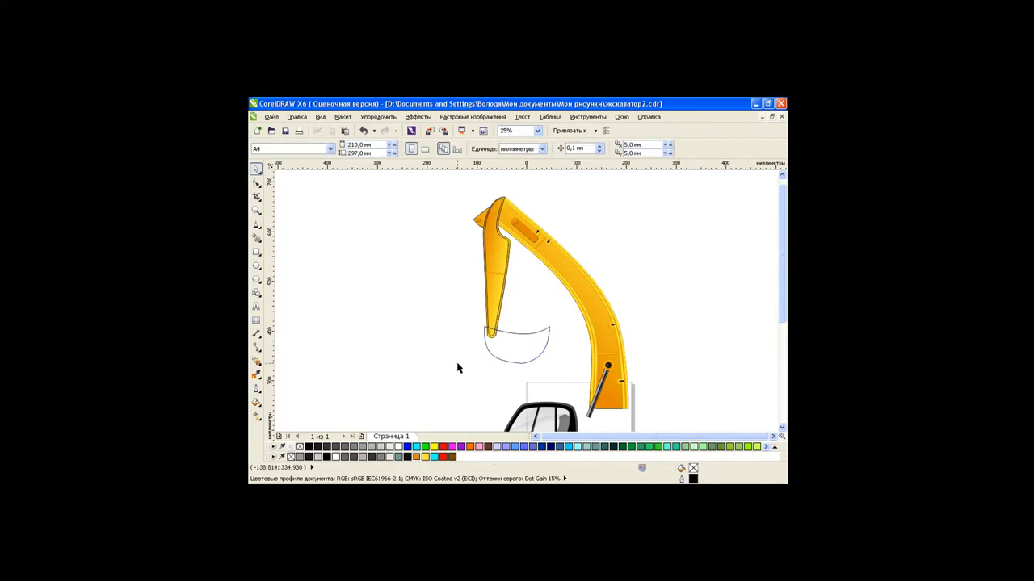
key("space")
key("space")
double_click(497, 362)
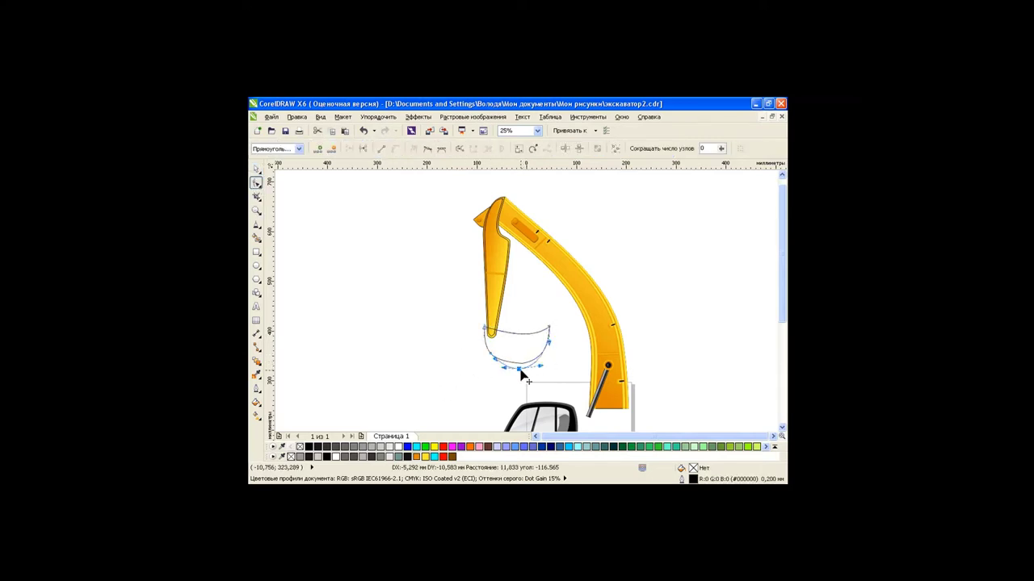
left_click_drag(496, 362, 513, 378)
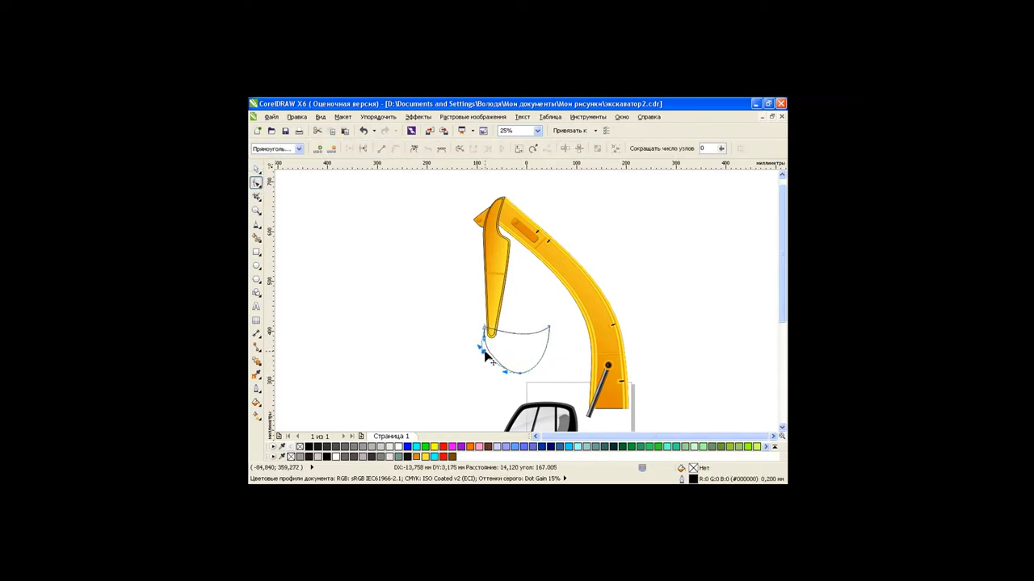
left_click(512, 378)
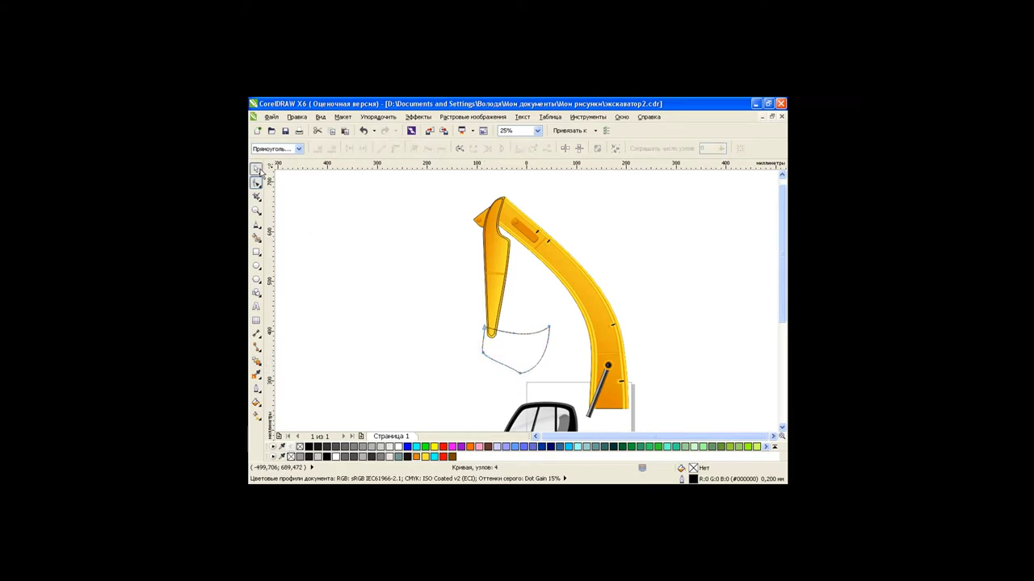
left_click(256, 169)
left_click(516, 350)
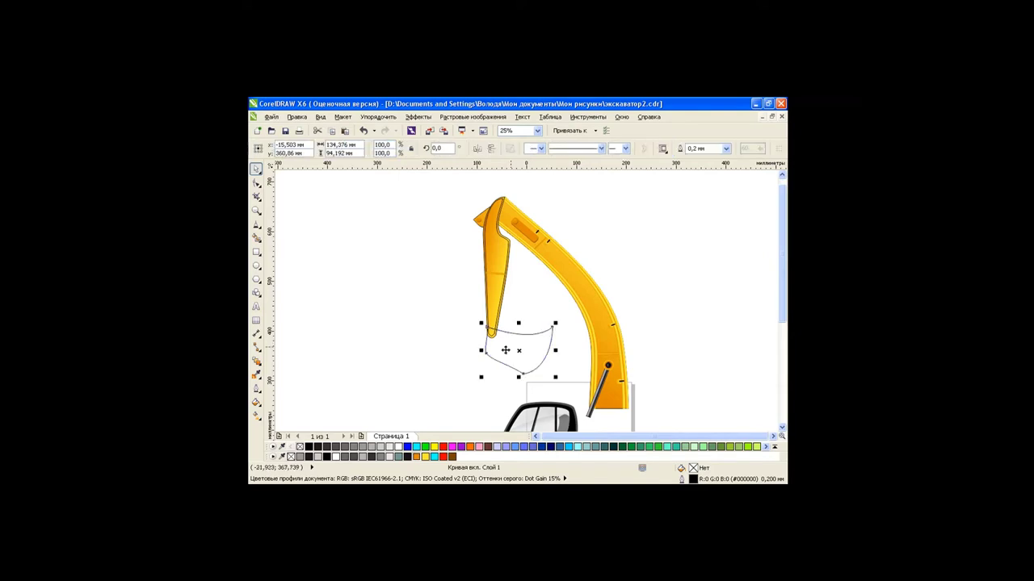
left_click(445, 384)
Draw a closed four-corner rim outline across the bucket's top edge with the Freehand tool.
left_click(257, 225)
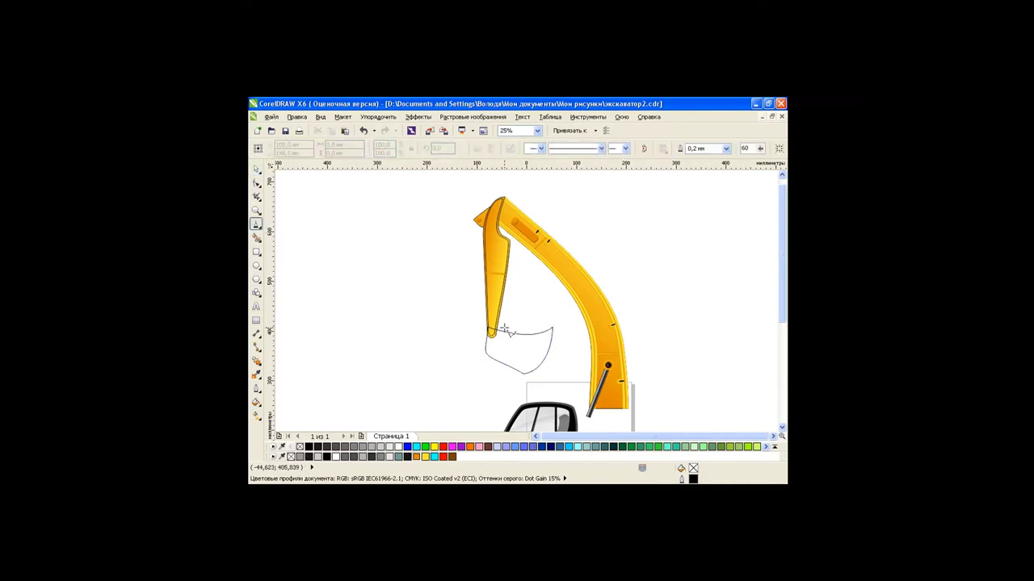
left_click(506, 329)
left_click(500, 337)
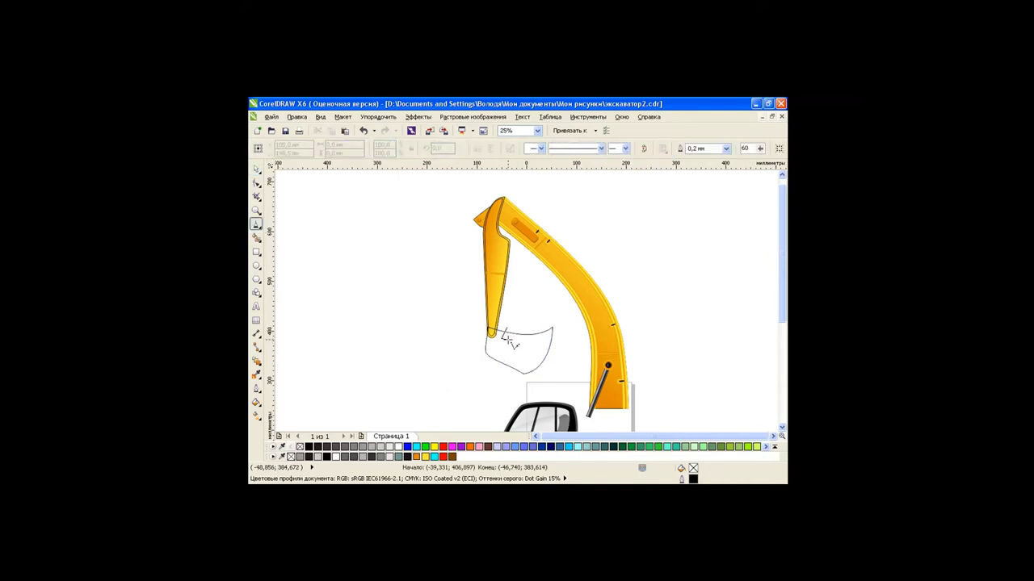
left_click(551, 338)
left_click(560, 321)
left_click(505, 329)
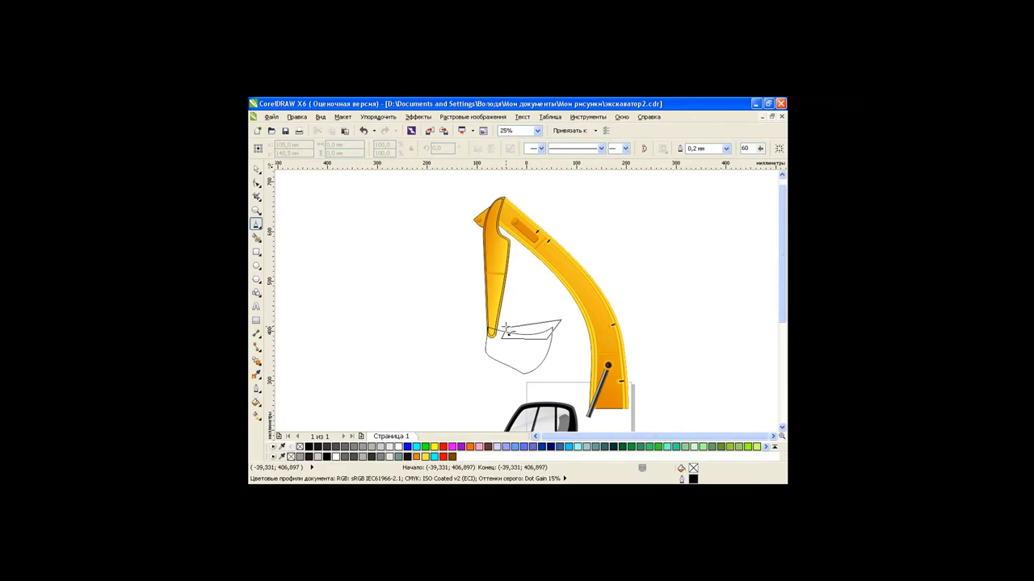
Bend the rim outline's top edge into a curve with the Shape tool.
key("F10")
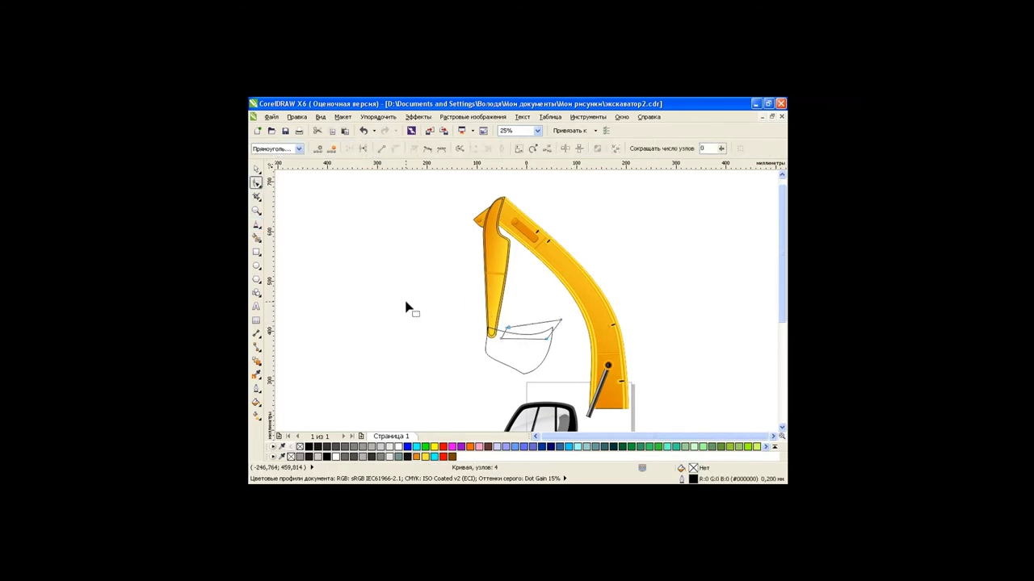
mouse_move(556, 327)
left_mouse_down()
mouse_move(563, 336)
mouse_move(517, 341)
left_mouse_up()
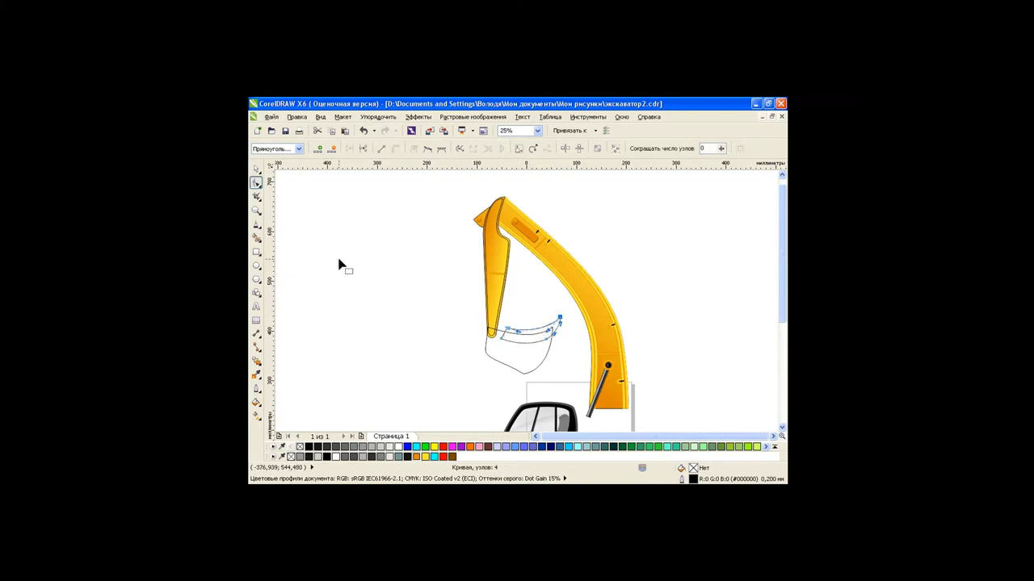
key("space")
left_click(385, 332)
Lower the rim's top-right corner slightly and refine the curve of its top edge.
scroll(543, 335, "up", 1)
left_click(570, 328)
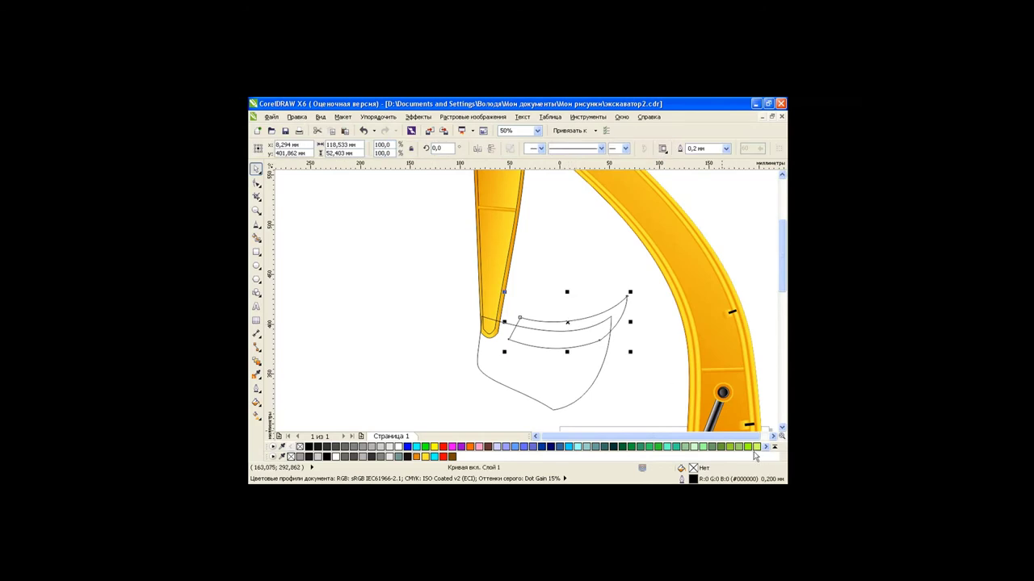
key("F10")
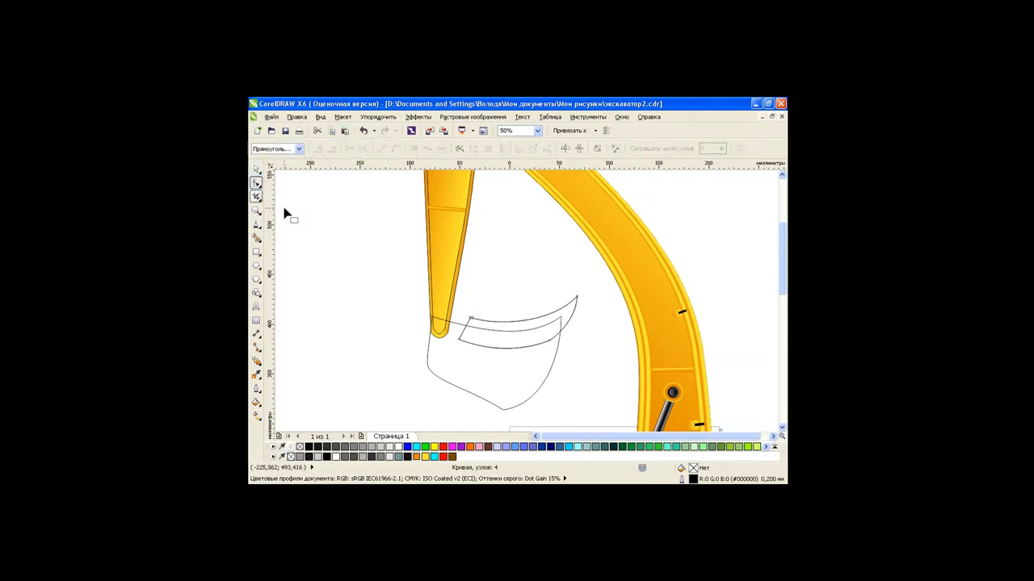
left_click_drag(578, 297, 576, 305)
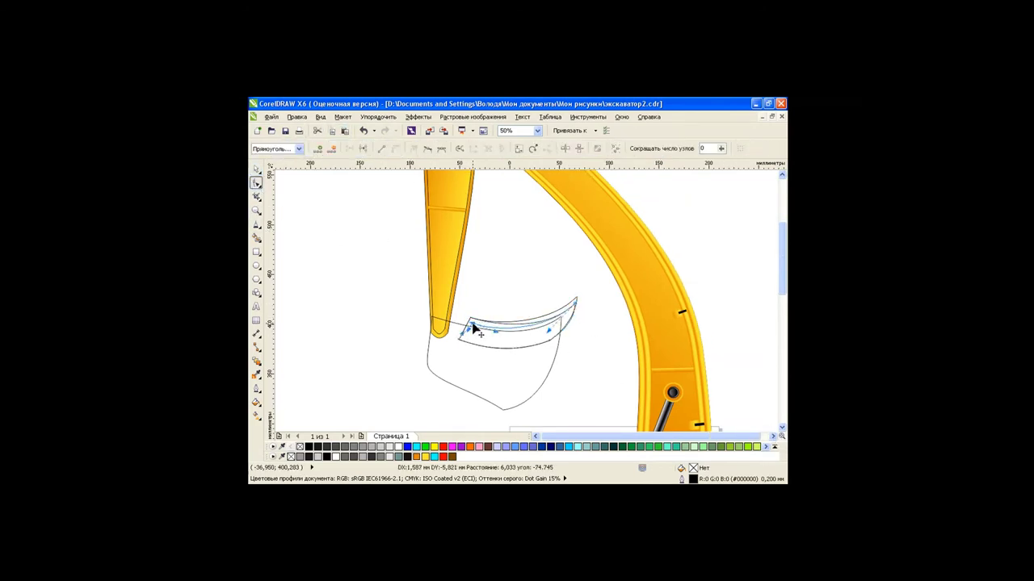
left_click_drag(515, 331, 514, 329)
key("space")
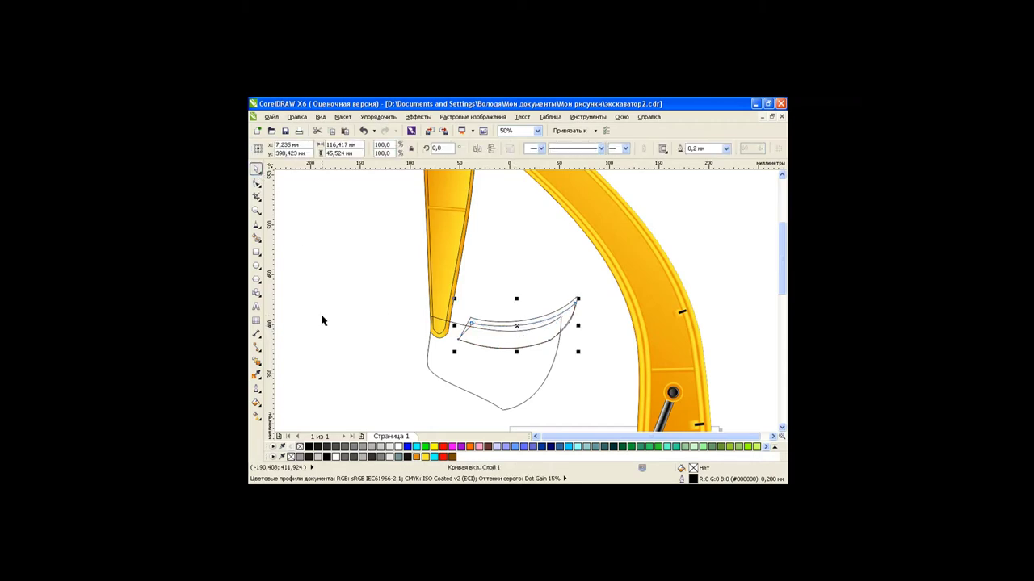
left_click(324, 323)
left_click(256, 225)
left_click(315, 259)
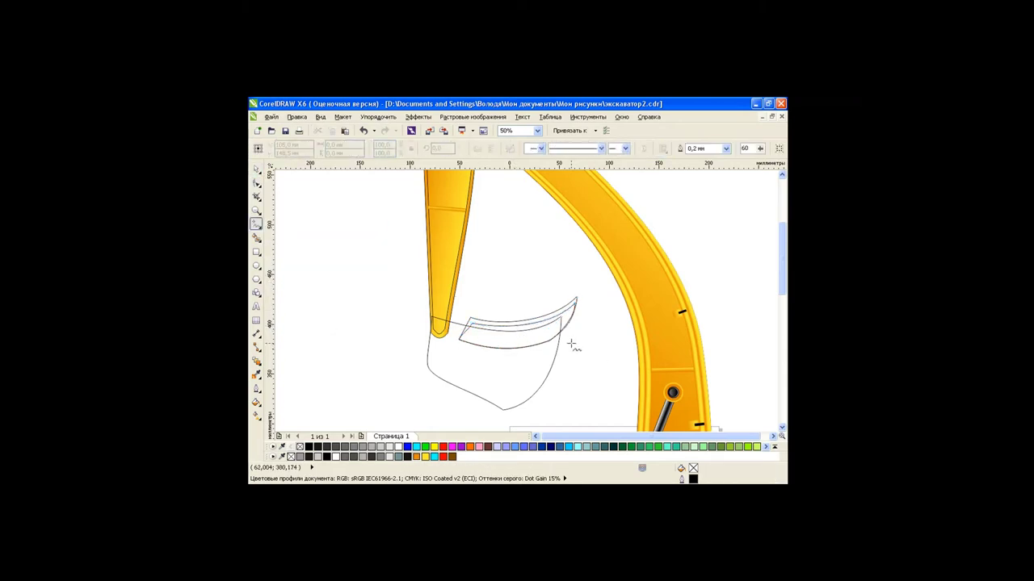
Draw a new curve inside the bucket and raise its node to reshape the inner curve.
left_click_drag(572, 345, 479, 414)
key("F10")
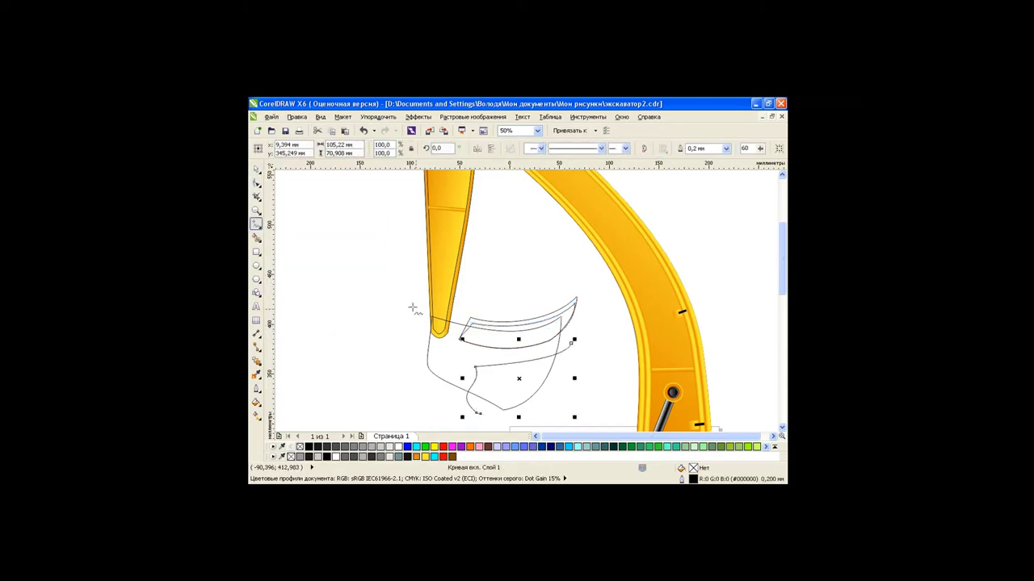
left_click(475, 361)
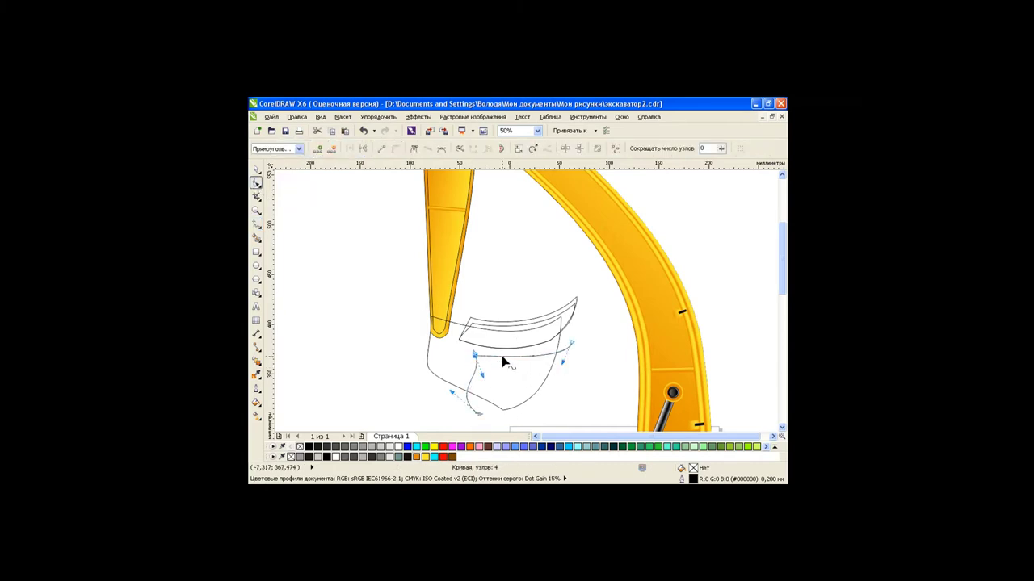
mouse_move(488, 362)
left_mouse_down()
mouse_move(488, 353)
mouse_move(469, 368)
left_mouse_up()
left_click(257, 170)
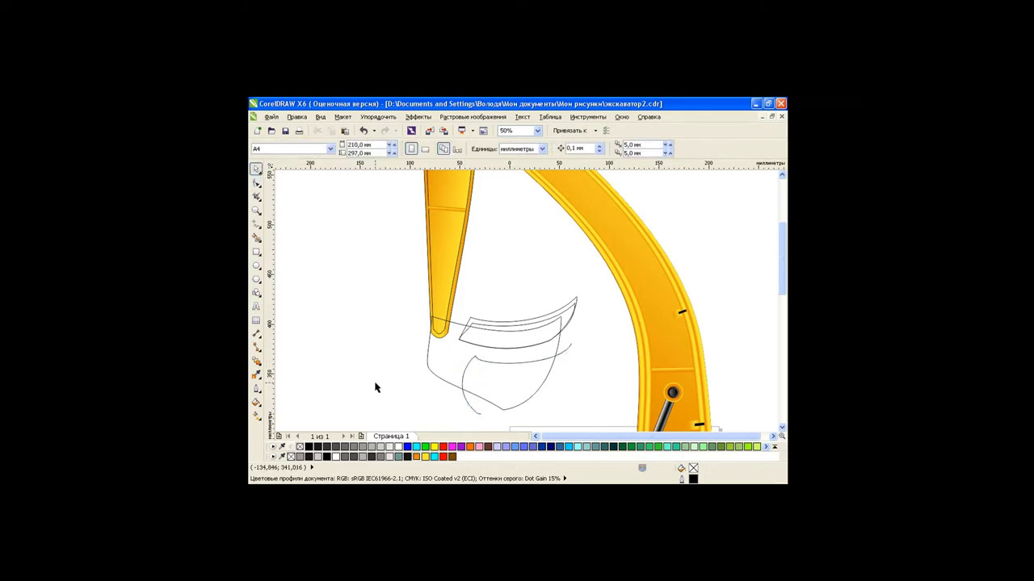
key("F10")
left_click(475, 360)
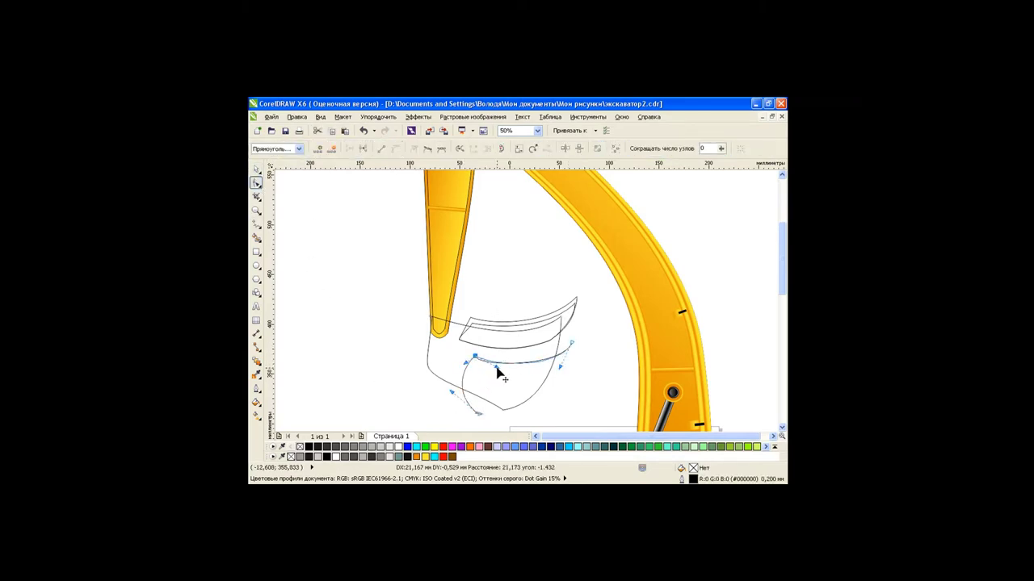
left_click_drag(475, 369, 472, 353)
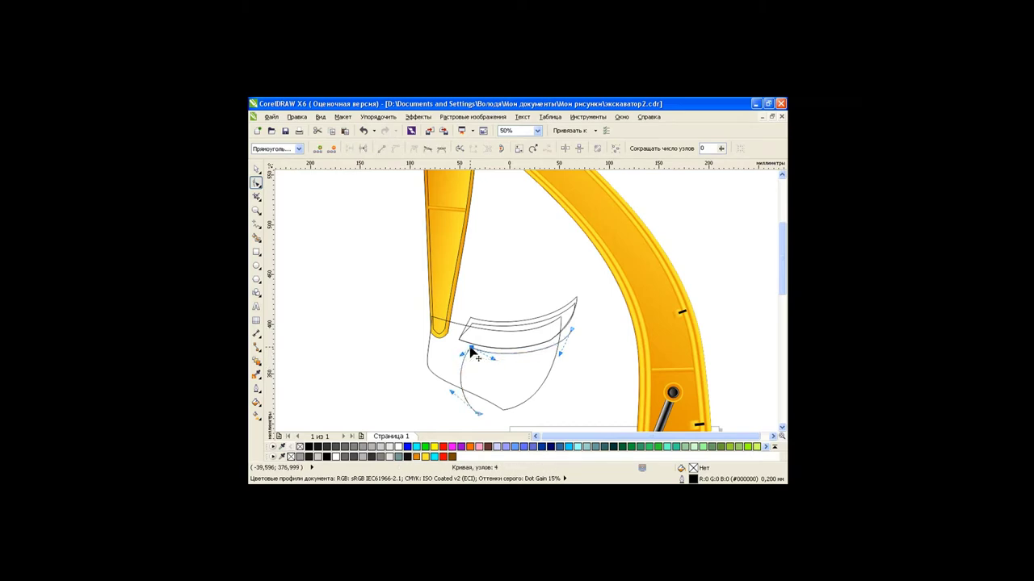
left_click(256, 170)
left_click(353, 308)
Smart Fill the region between the curves cyan and narrow a copy from the left.
left_click(256, 238)
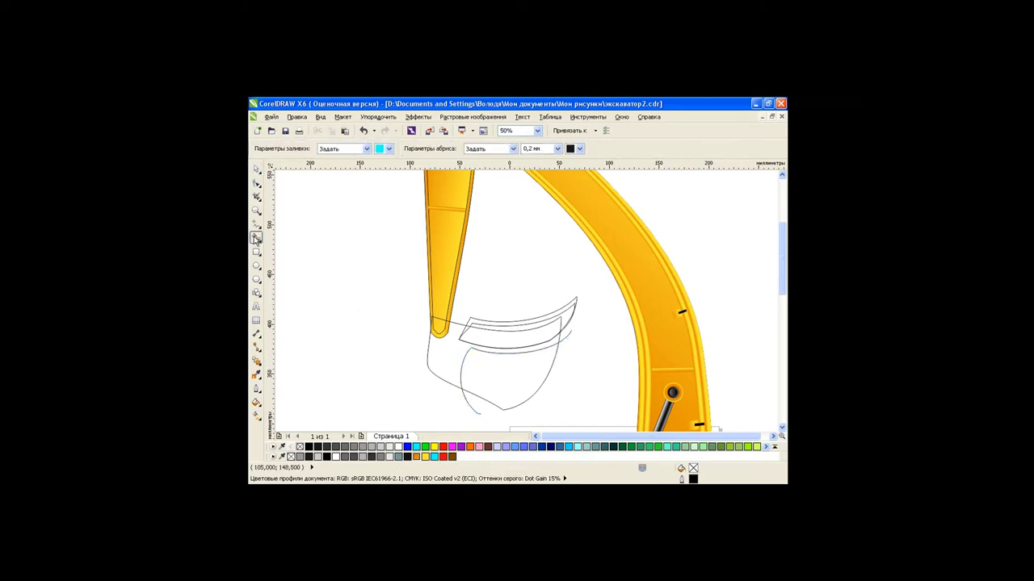
left_click(499, 380)
key("space")
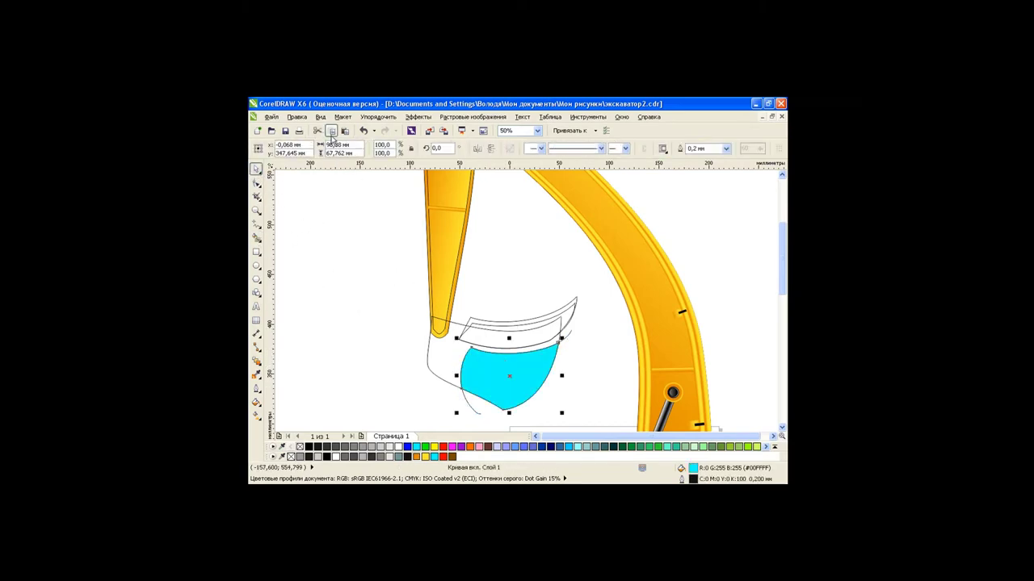
left_click_drag(457, 375, 472, 377)
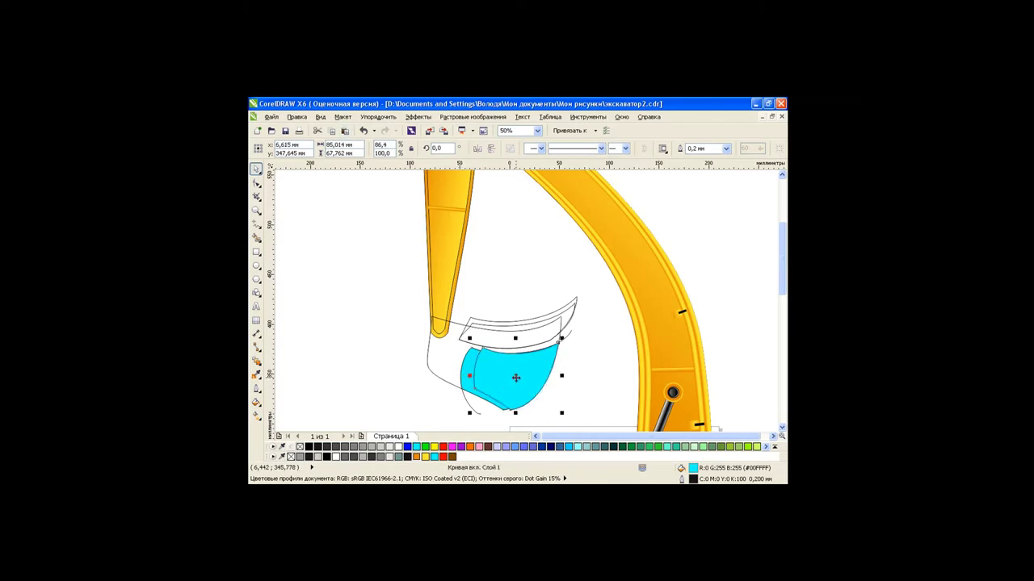
left_click(256, 184)
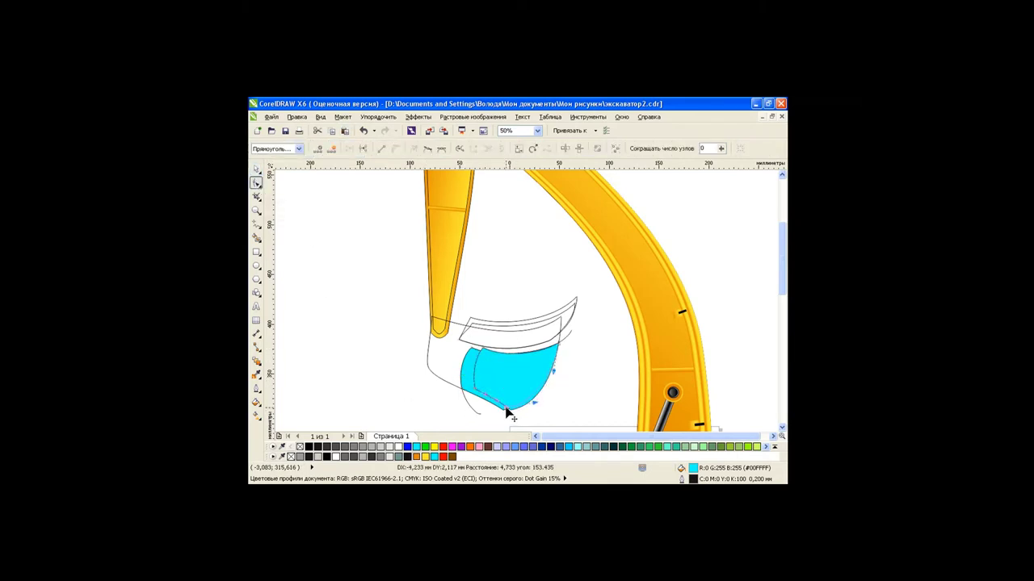
left_click(483, 353)
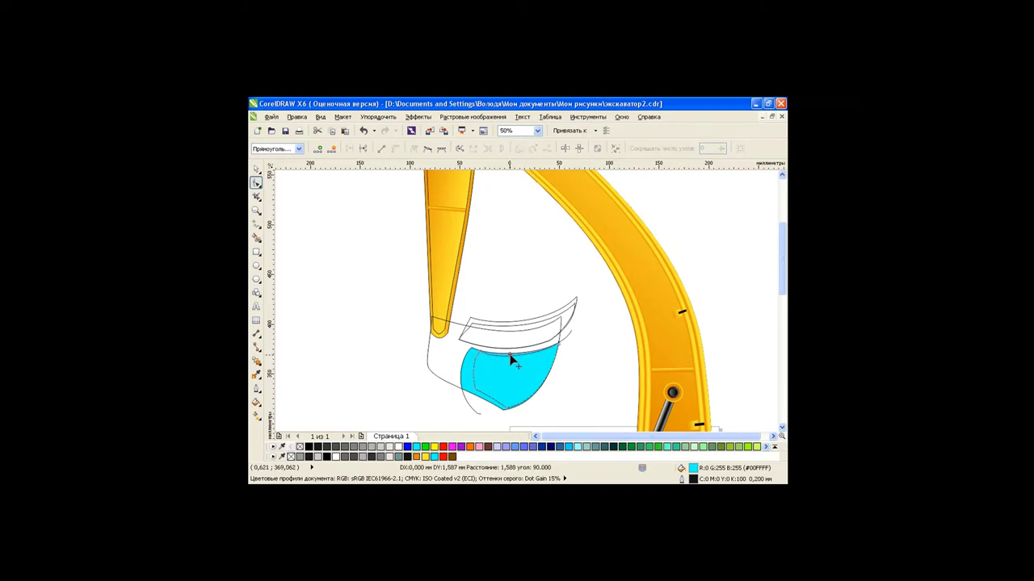
left_click(485, 373)
left_click(508, 410)
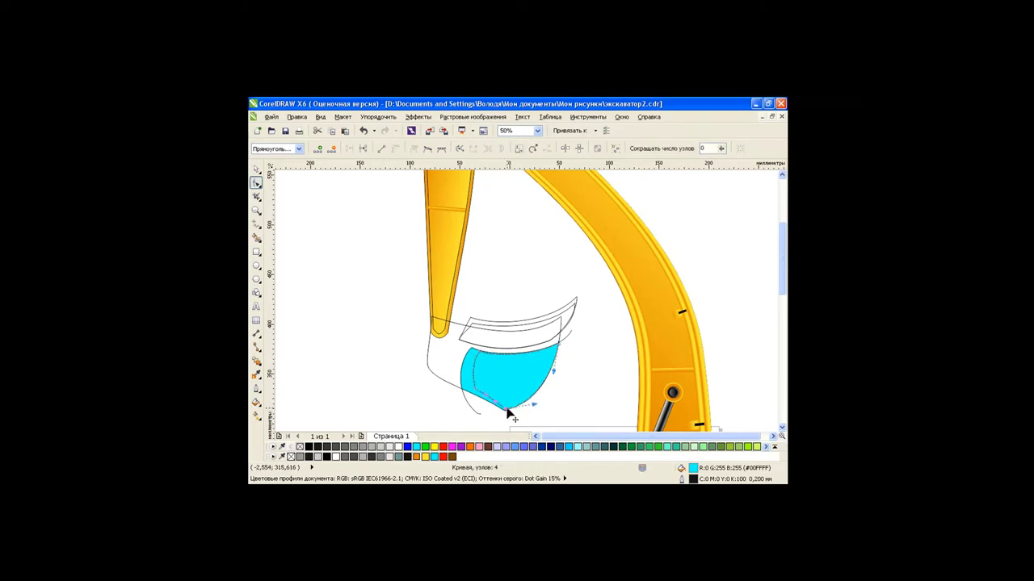
key("space")
Fill the narrowed copy yellow, leaving a thin cyan edge on its left and bottom.
left_click(527, 383)
left_click(435, 447)
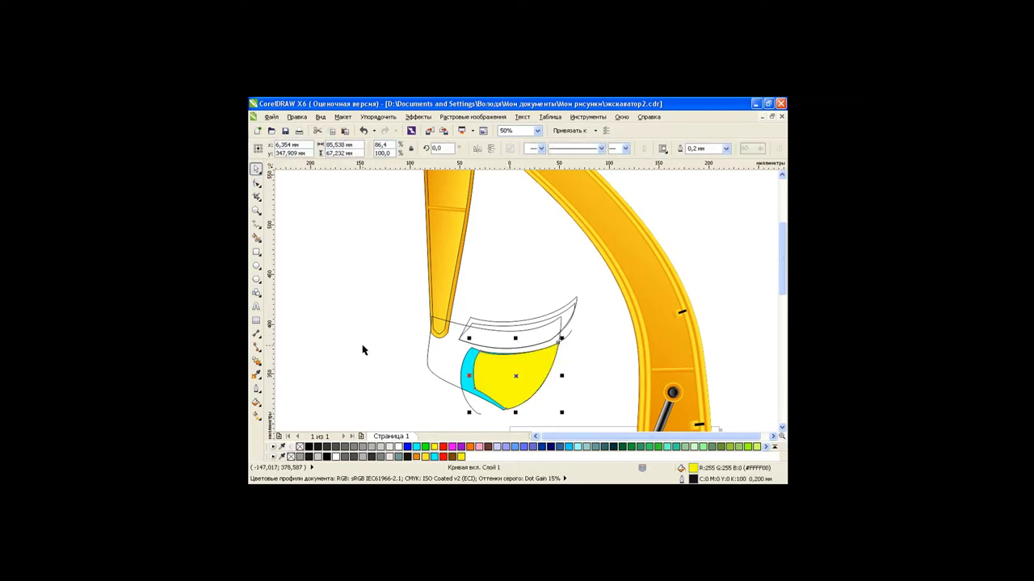
left_click(363, 348)
left_click(479, 414)
left_click(481, 410)
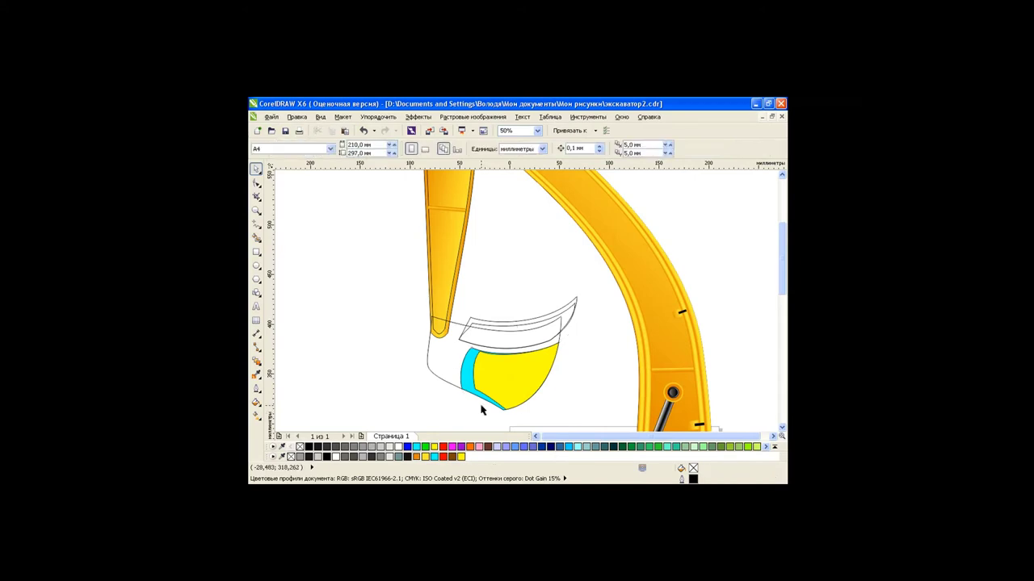
Draw two angled polylines across the yellow panel.
left_click(257, 226)
left_click(334, 295)
left_click(559, 360)
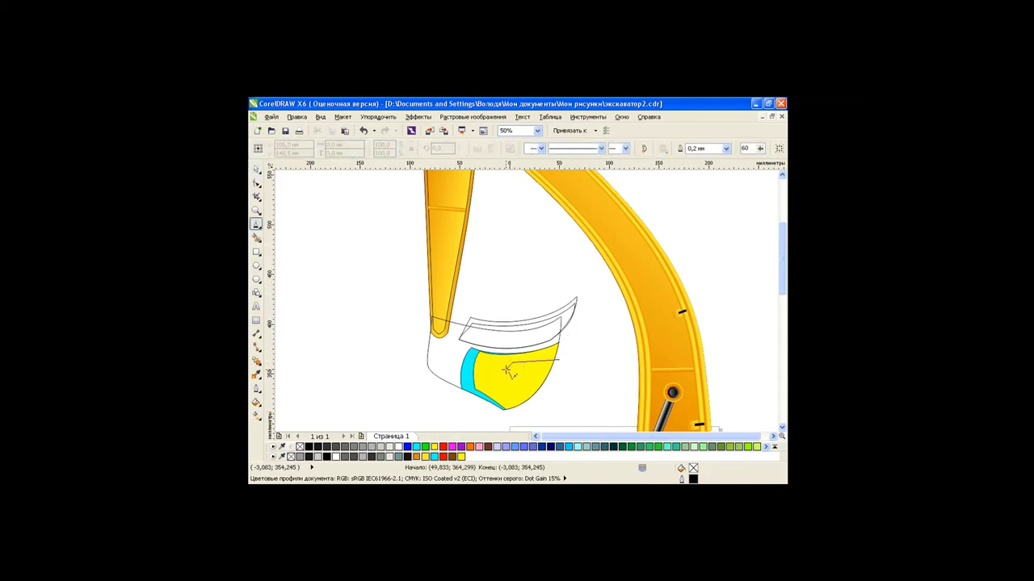
left_click(505, 369)
double_click(566, 370)
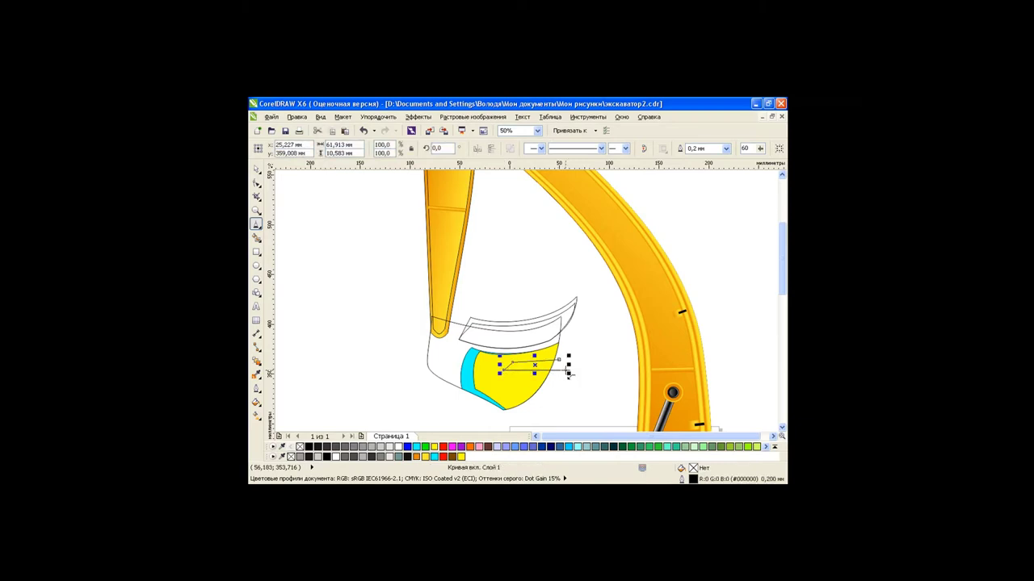
scroll(570, 371, "up", 1)
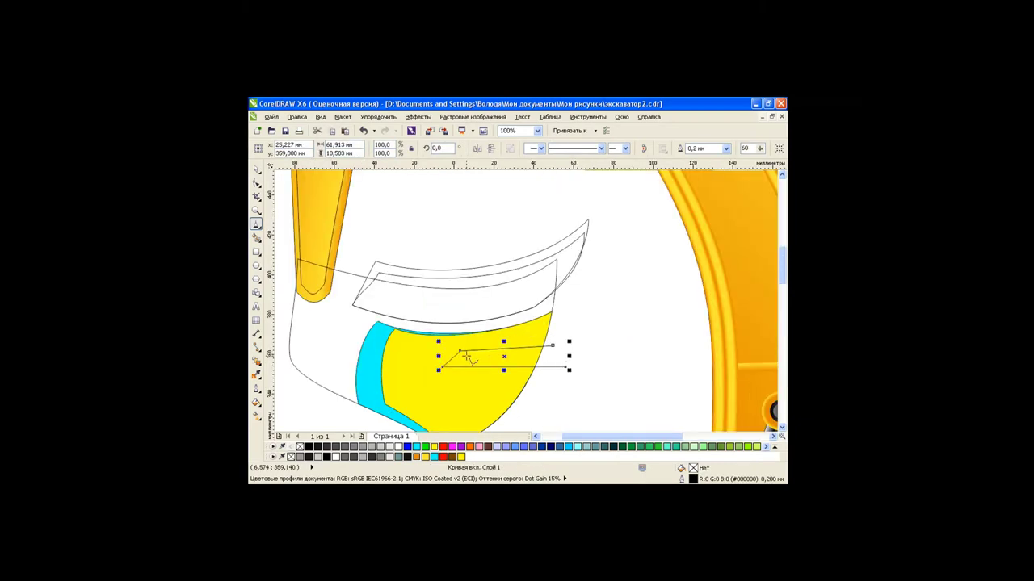
left_click(580, 352)
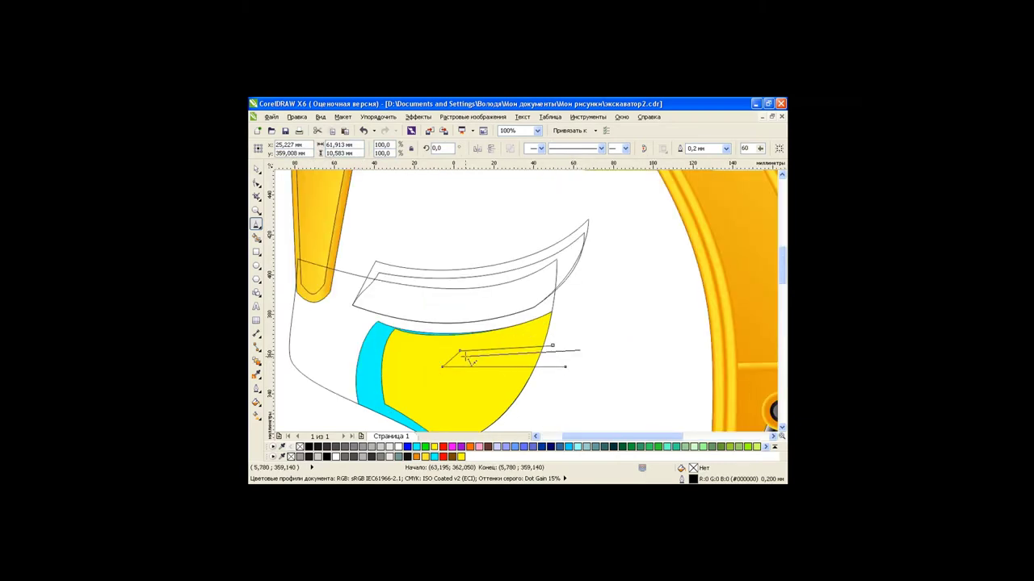
double_click(420, 377)
Duplicate both angled lines lower on the yellow panel.
key("space")
left_click(619, 397)
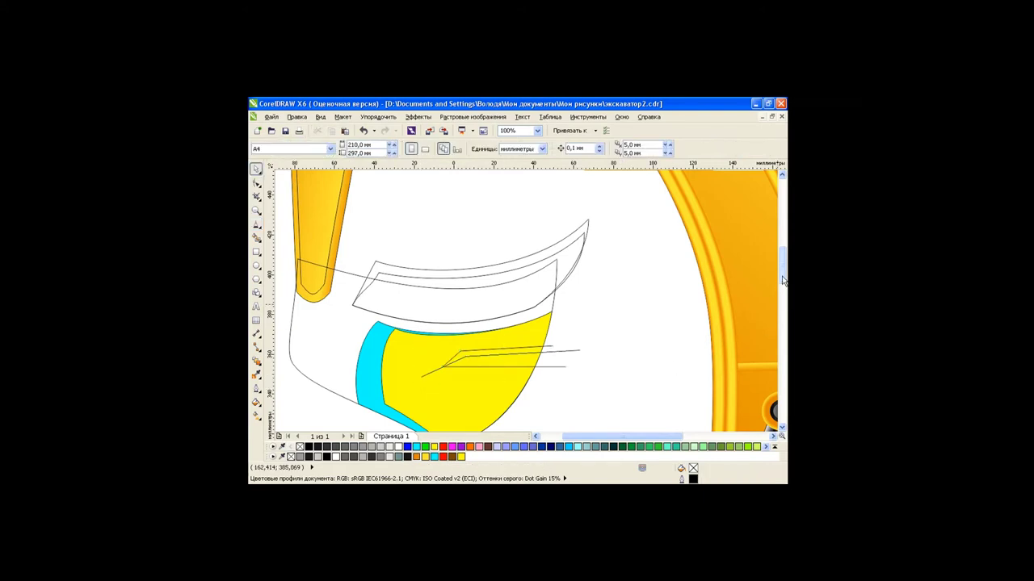
scroll(618, 397, "down", 2)
left_click(503, 284, "shift")
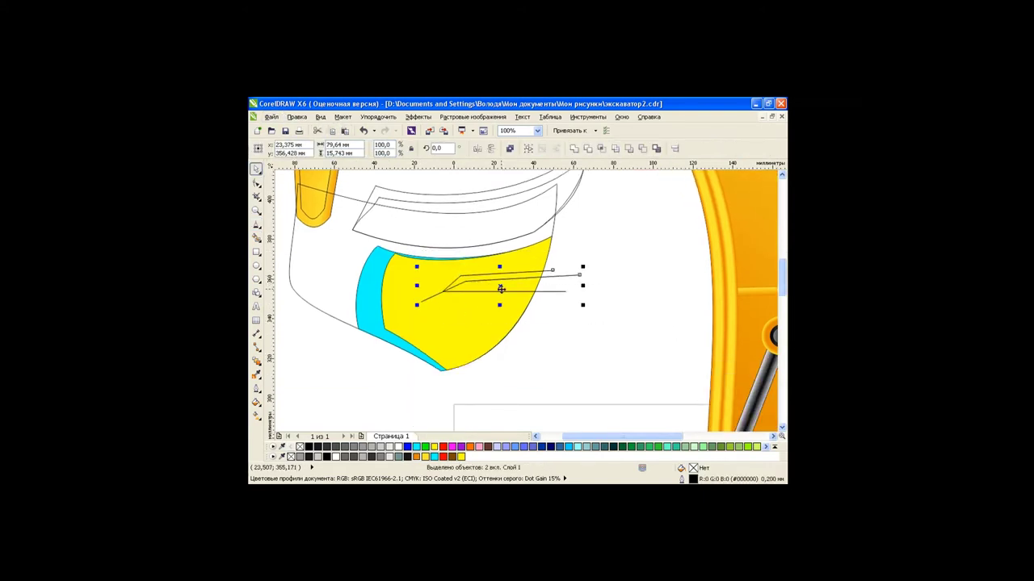
left_click_drag(503, 284, 482, 323)
left_click(587, 345)
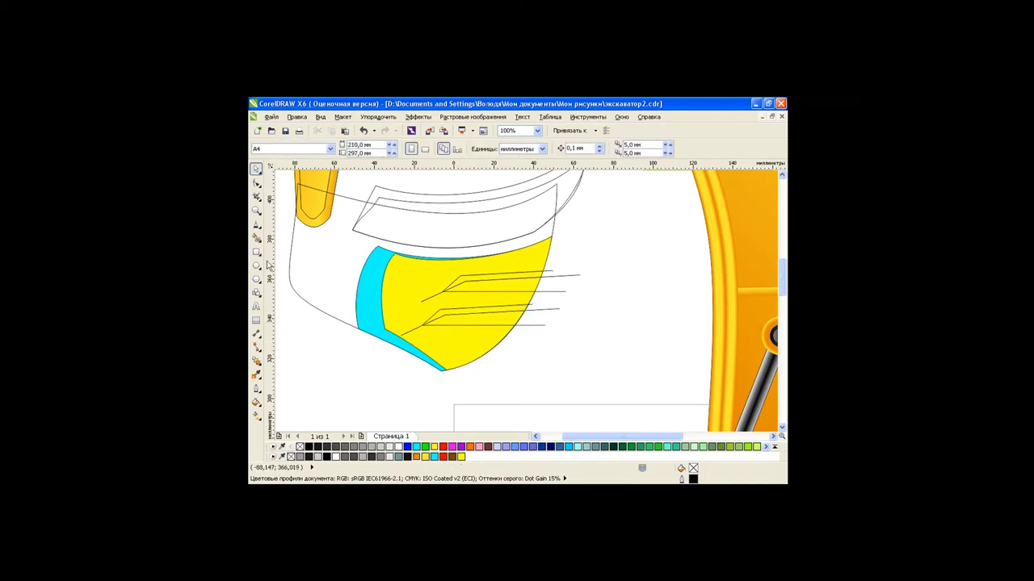
Smart Fill the two thin stripes orange and the two wide stripes grey-teal #669999.
left_click(256, 238)
left_click(477, 275)
left_click(457, 312)
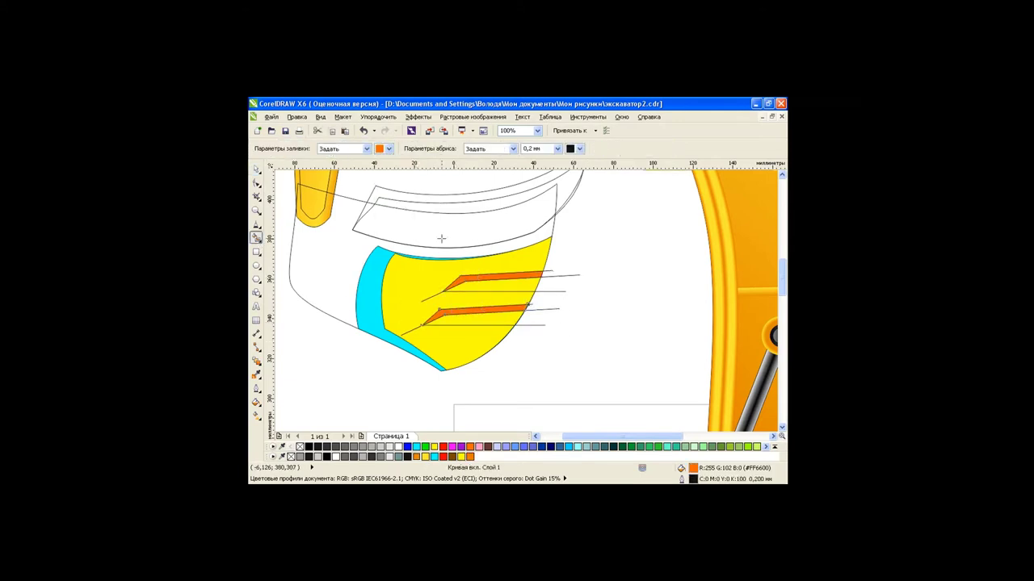
left_click(389, 148)
left_click(407, 190)
left_click(494, 287)
left_click(478, 319)
Delete the leftover guide line from the stripes.
key("space")
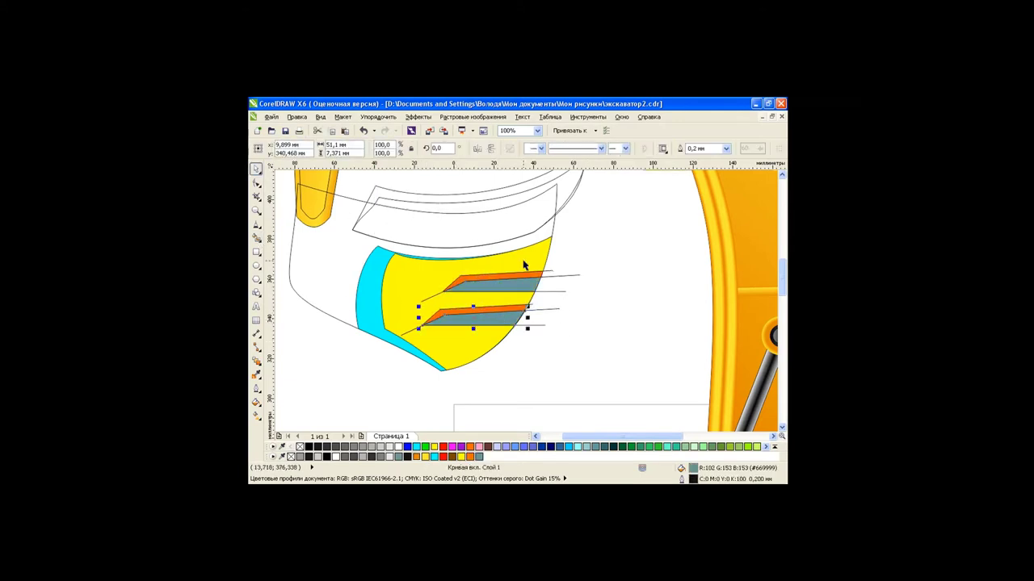
left_click(554, 326)
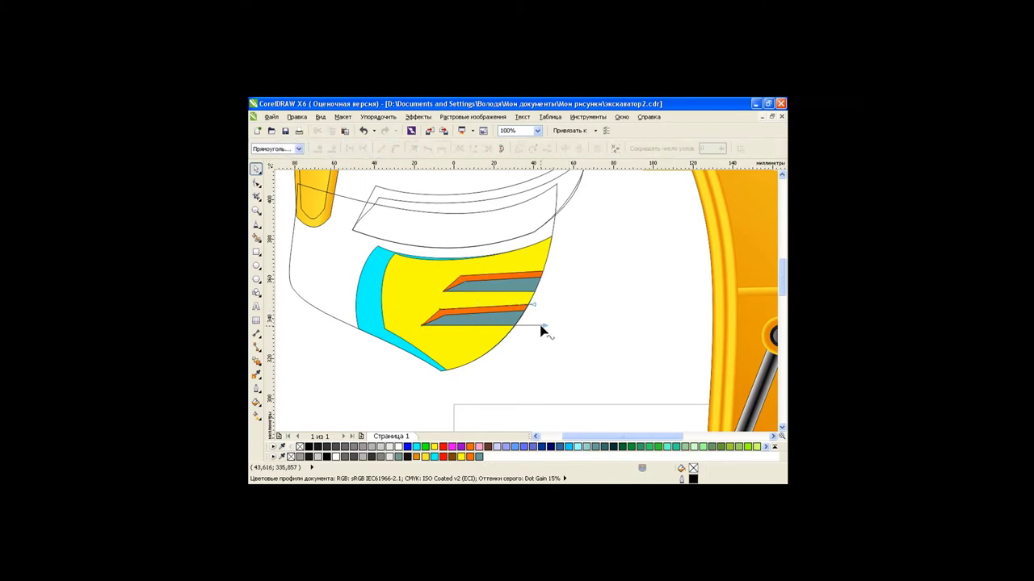
left_click(541, 330)
key("Delete")
Fill the bucket's outer shape black and recolour the cyan edge band dark grey.
scroll(784, 274, "up", 1)
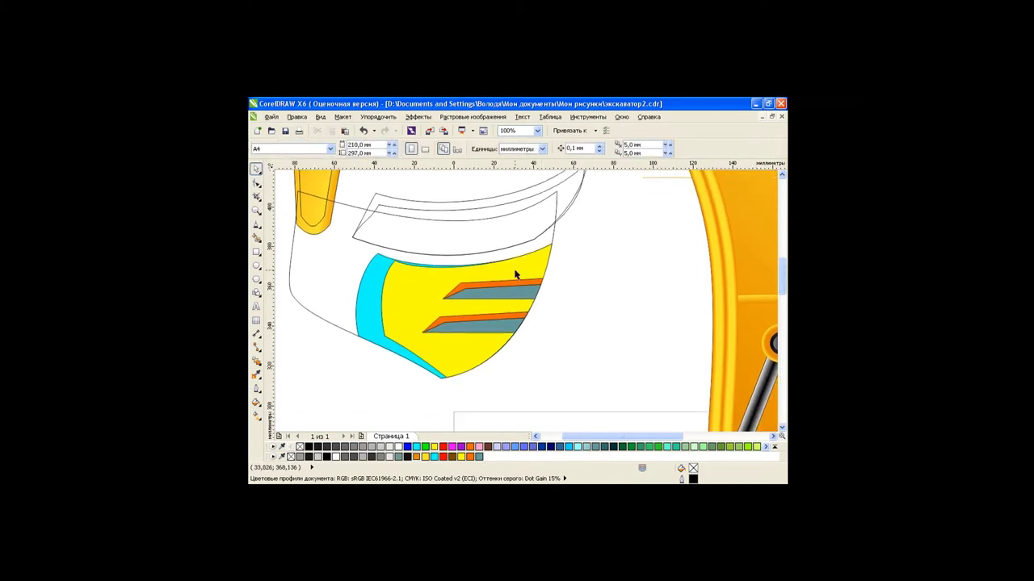
scroll(512, 272, "down", 1)
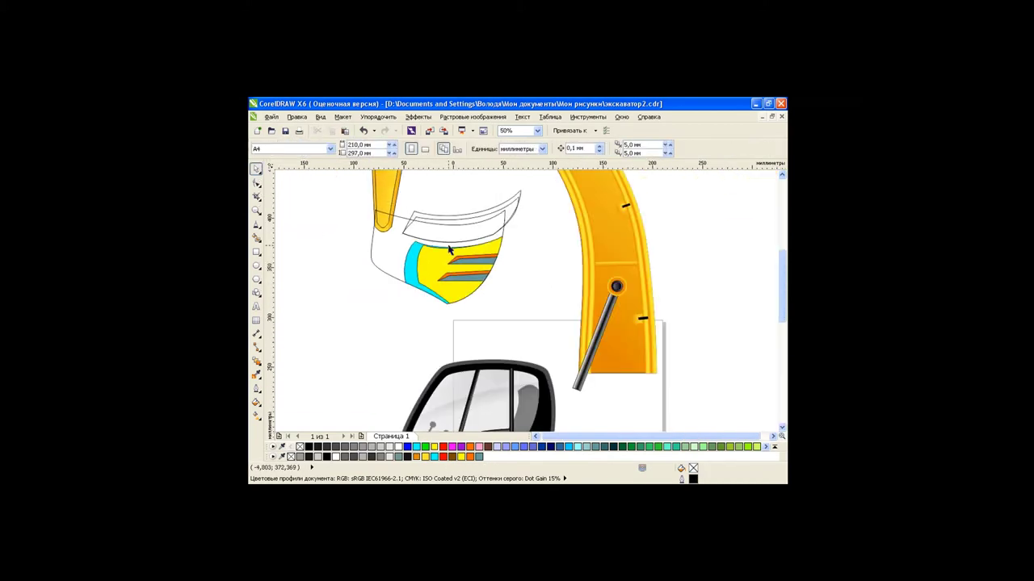
left_click(535, 437)
left_click(441, 310)
left_click(309, 447)
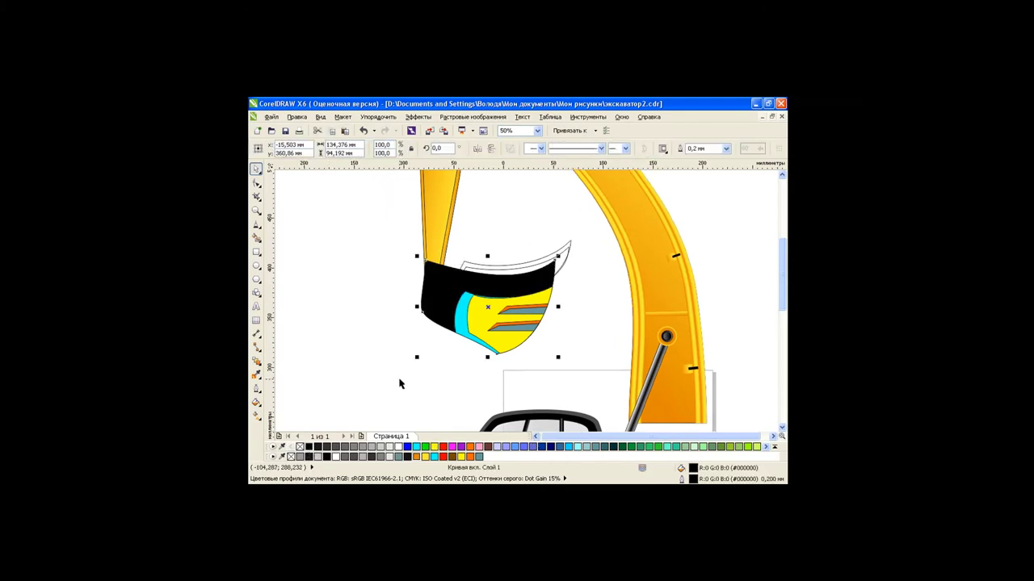
left_click(462, 321)
left_click(328, 447)
left_click(364, 359)
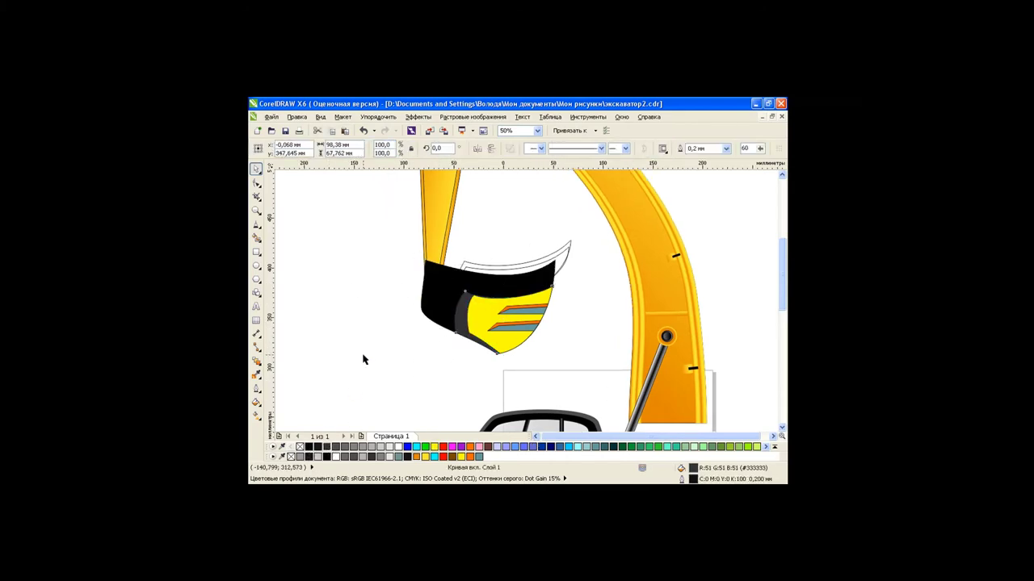
Fill the bucket's curved lip dark grey and recolour the yellow panel dark grey.
left_click(463, 267)
left_click(363, 446)
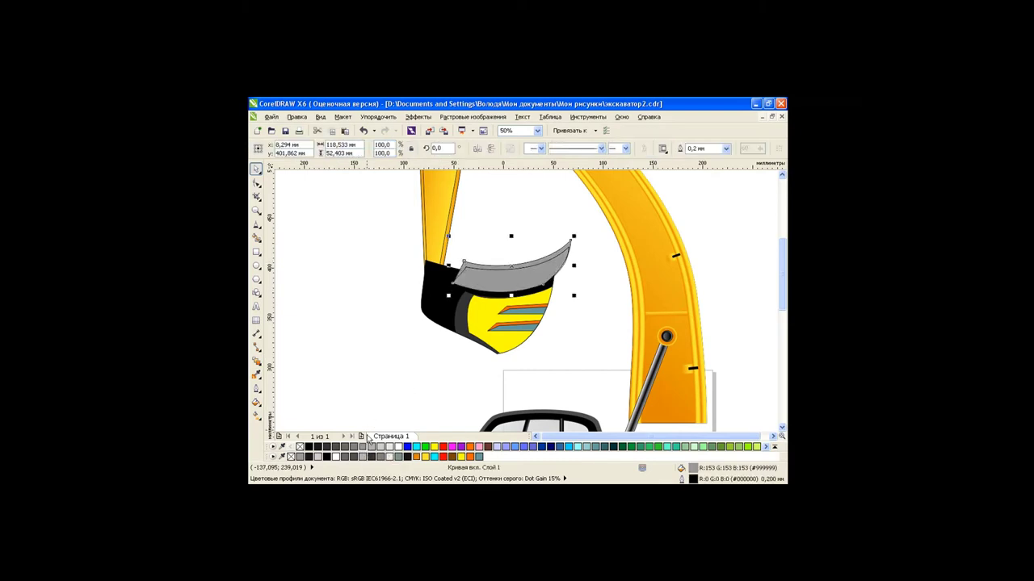
left_click(326, 447)
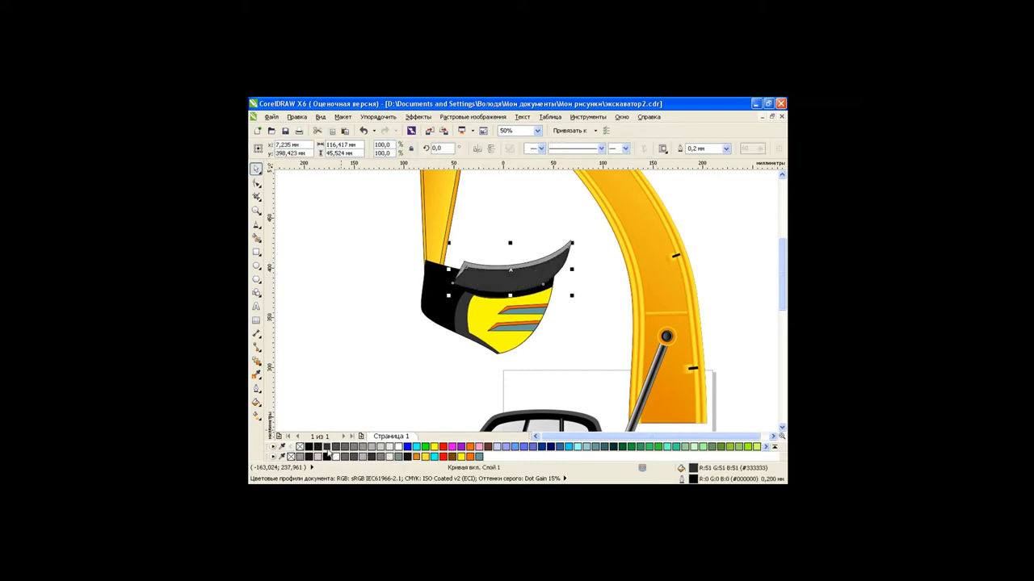
left_click(415, 346)
left_click(491, 315)
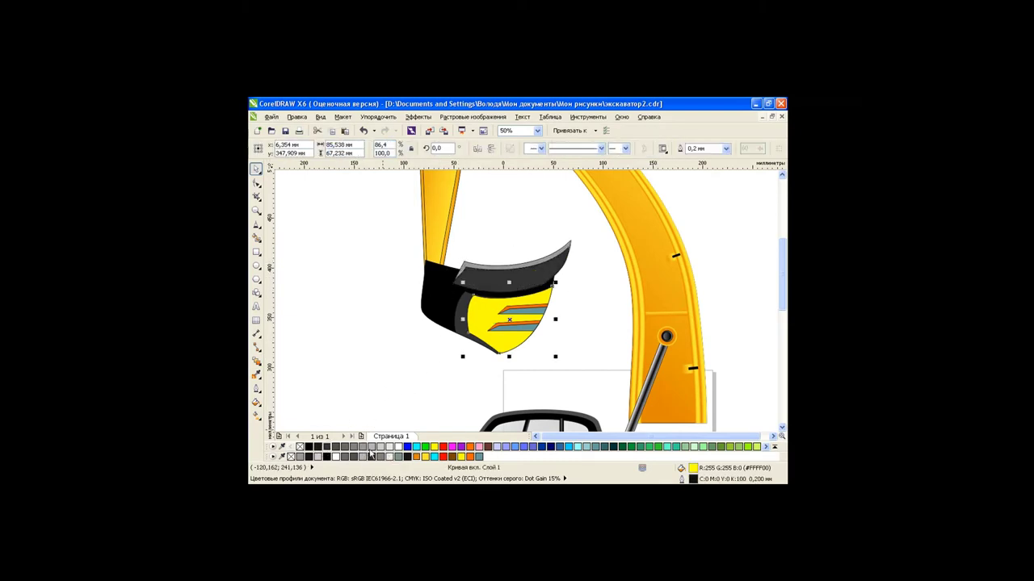
left_click(326, 447)
left_click(371, 349)
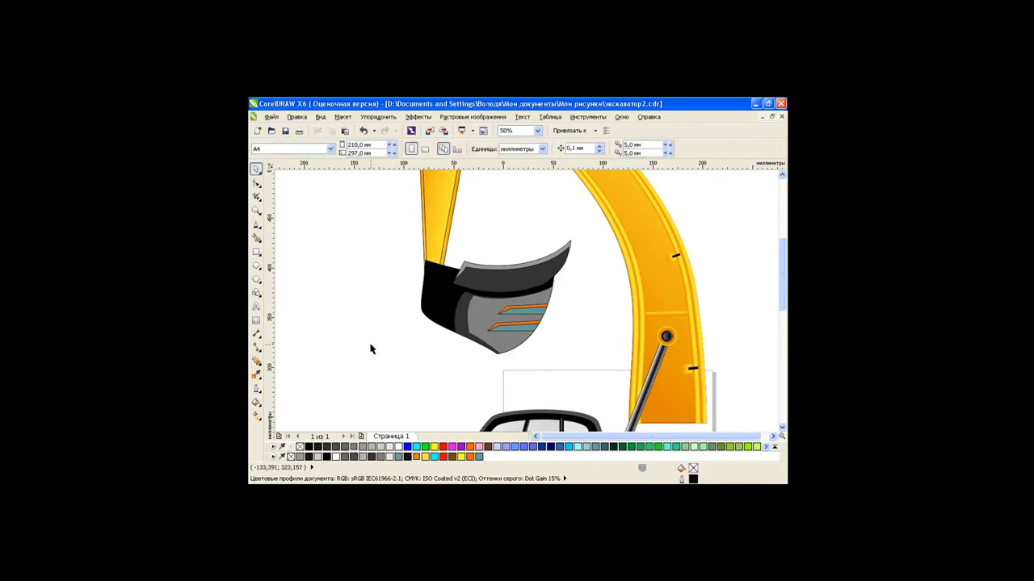
Recolour the striped shape grey, the upper stripe dark grey and the lower stripe mid grey.
left_click(541, 315)
left_click(363, 446)
left_click(427, 364)
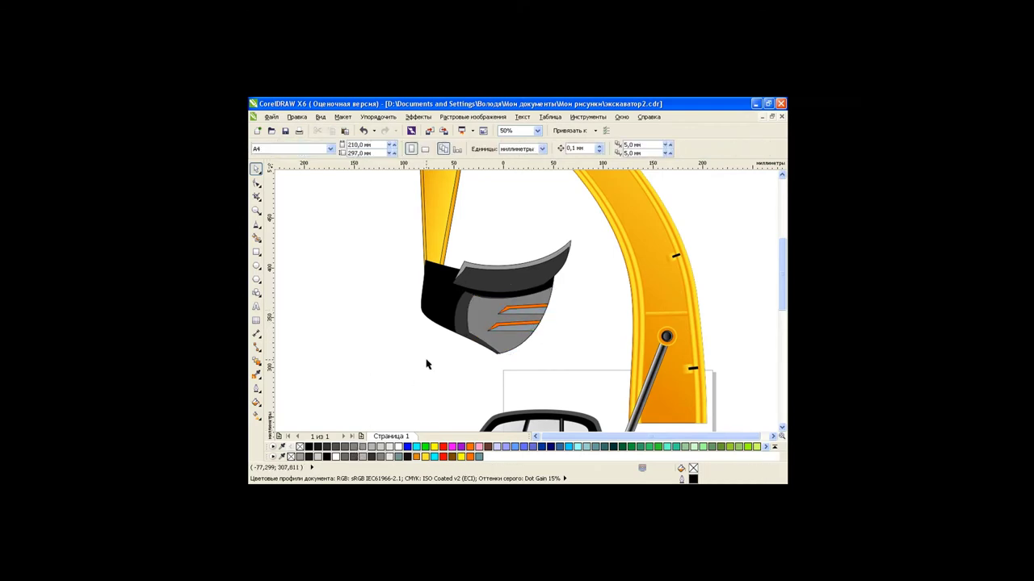
left_click(511, 311)
left_click(319, 447)
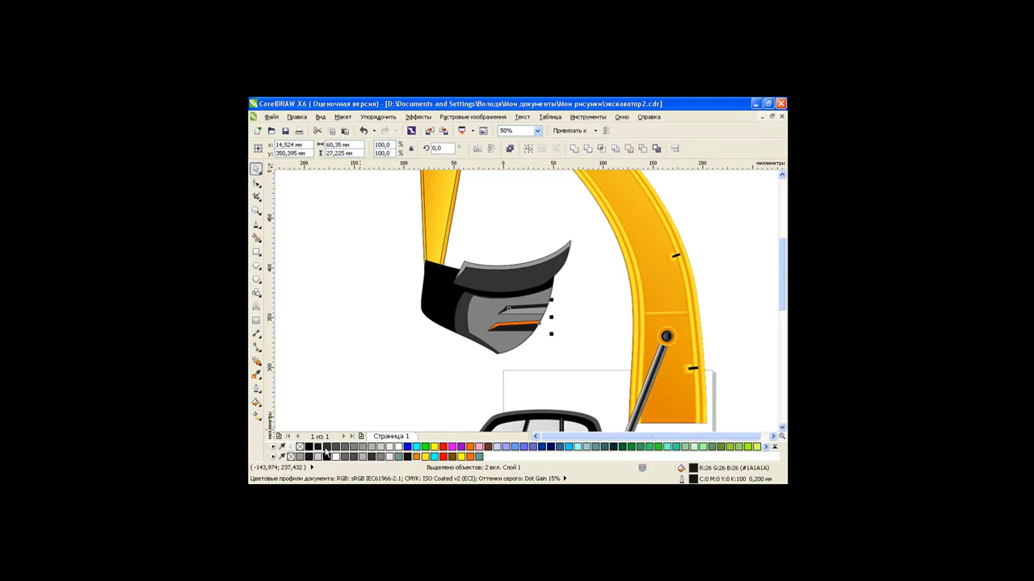
left_click(499, 327)
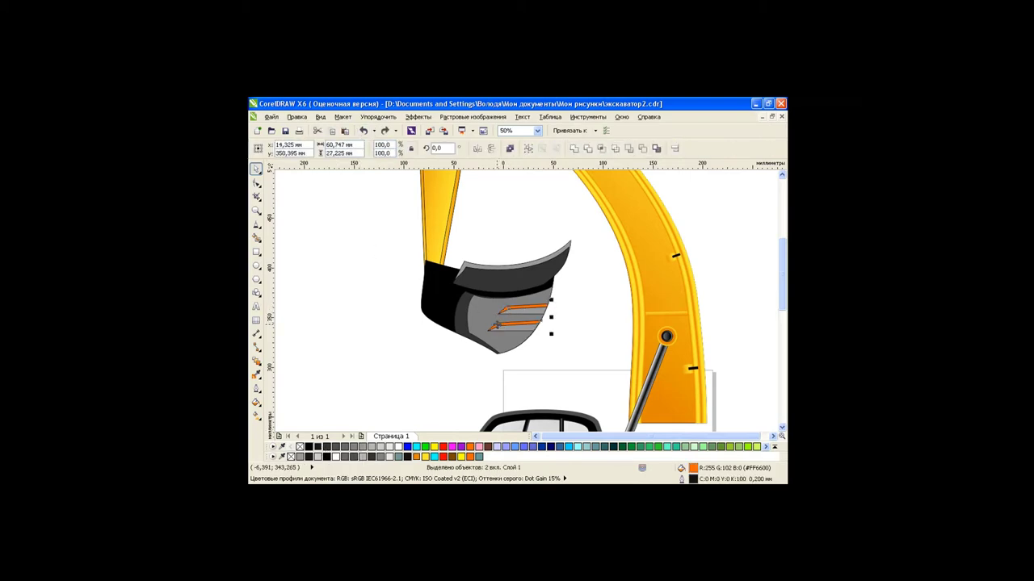
left_click(344, 448)
left_click(385, 363)
Duplicate the orange link with its end circle and drag the copy just above the bucket.
mouse_move(372, 223)
left_mouse_down()
mouse_move(608, 379)
mouse_move(358, 312)
left_mouse_up()
scroll(560, 387, "up", 3)
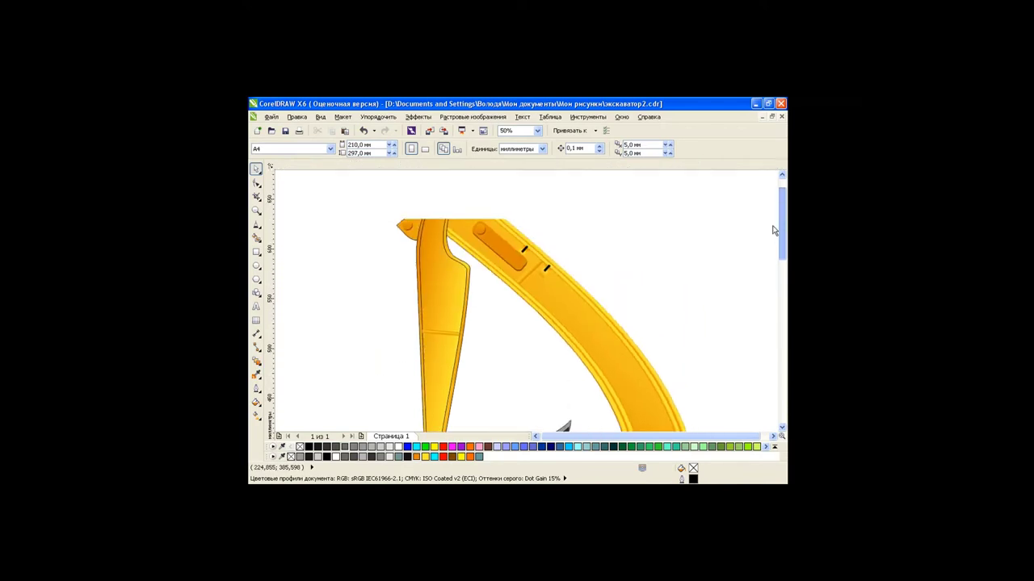
left_click(498, 240)
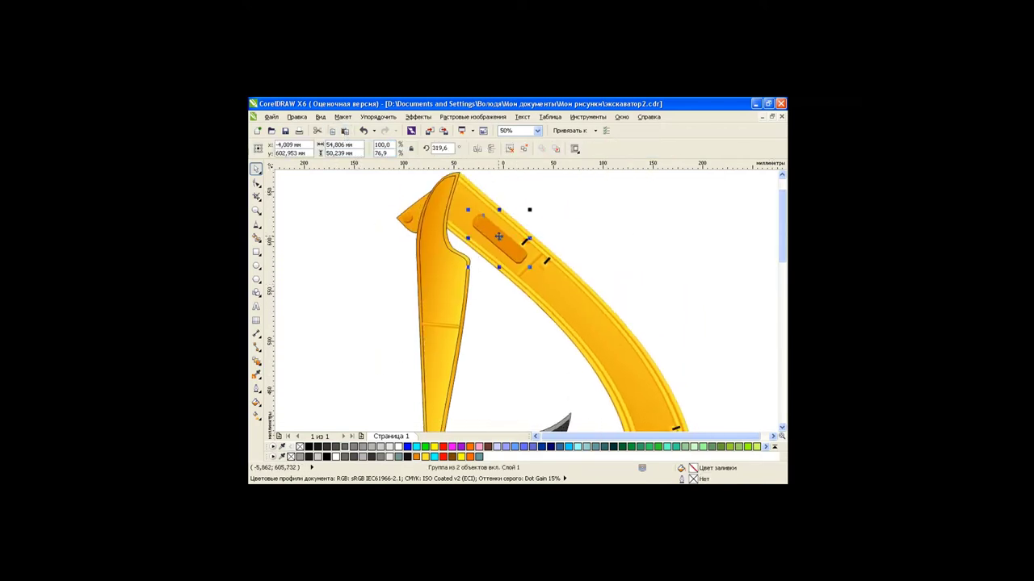
left_click(482, 218, "shift")
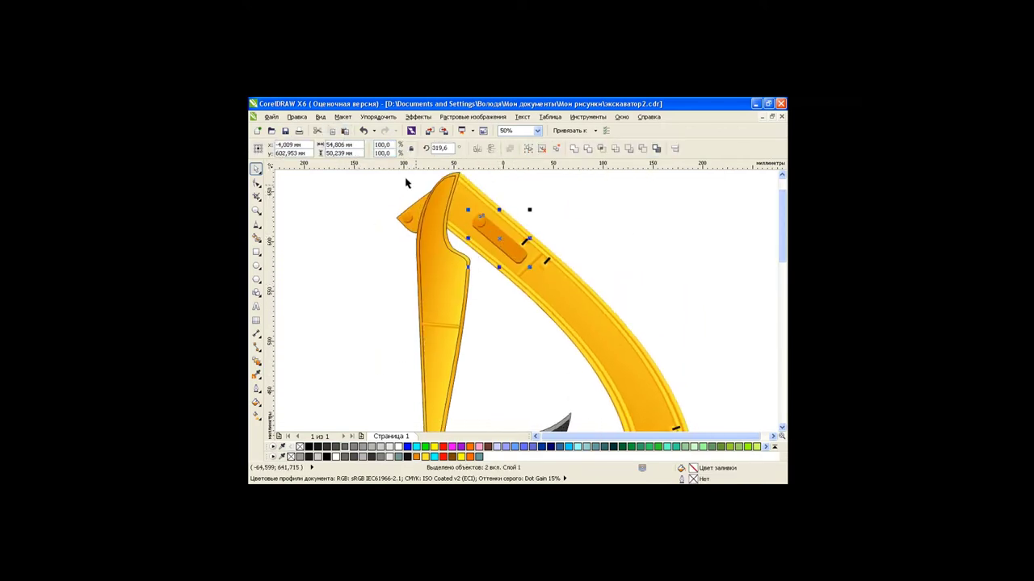
left_click(344, 133)
left_click_drag(499, 240, 379, 363)
scroll(380, 363, "down", 3)
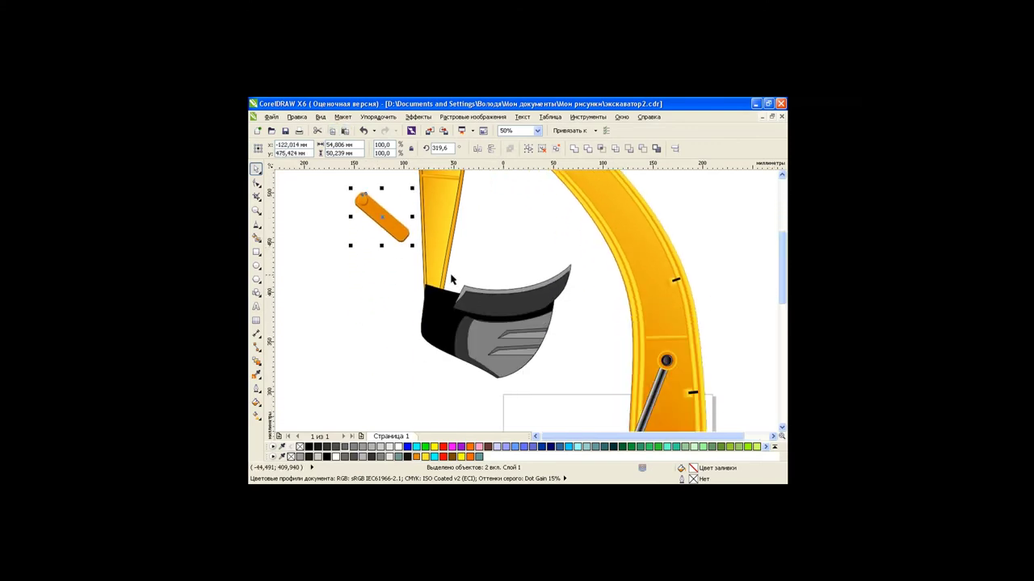
left_click_drag(381, 218, 384, 295)
left_click_drag(334, 249, 369, 288)
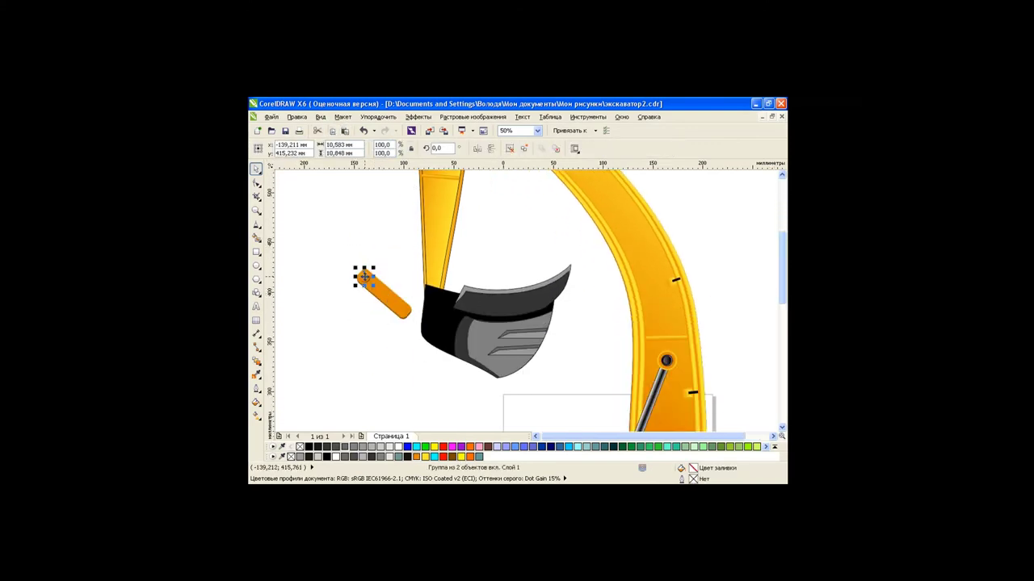
Group the three link parts and mirror the group.
left_click(401, 309)
left_click_drag(334, 257, 422, 335)
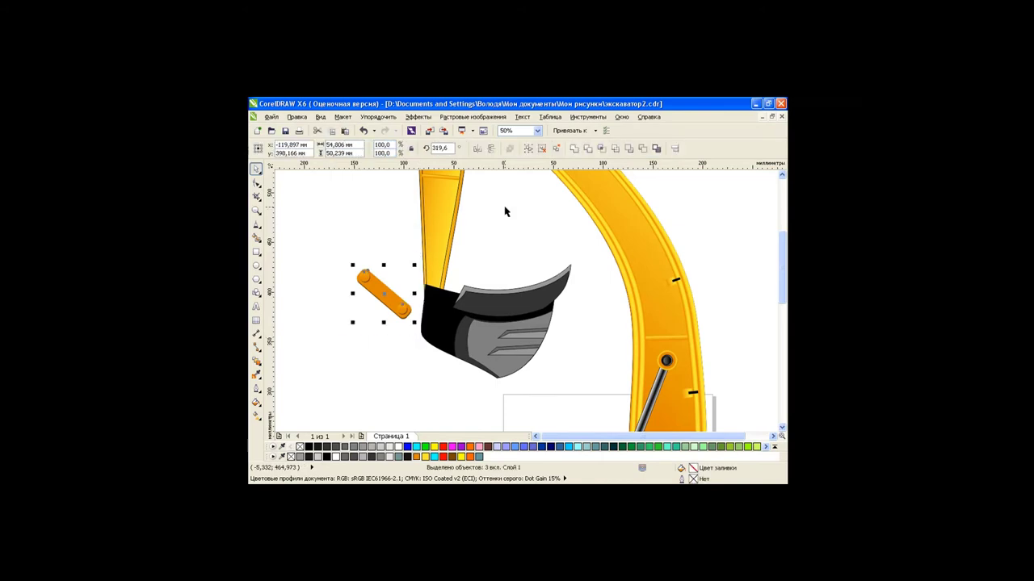
left_click(527, 148)
left_click(415, 364)
left_click(388, 296)
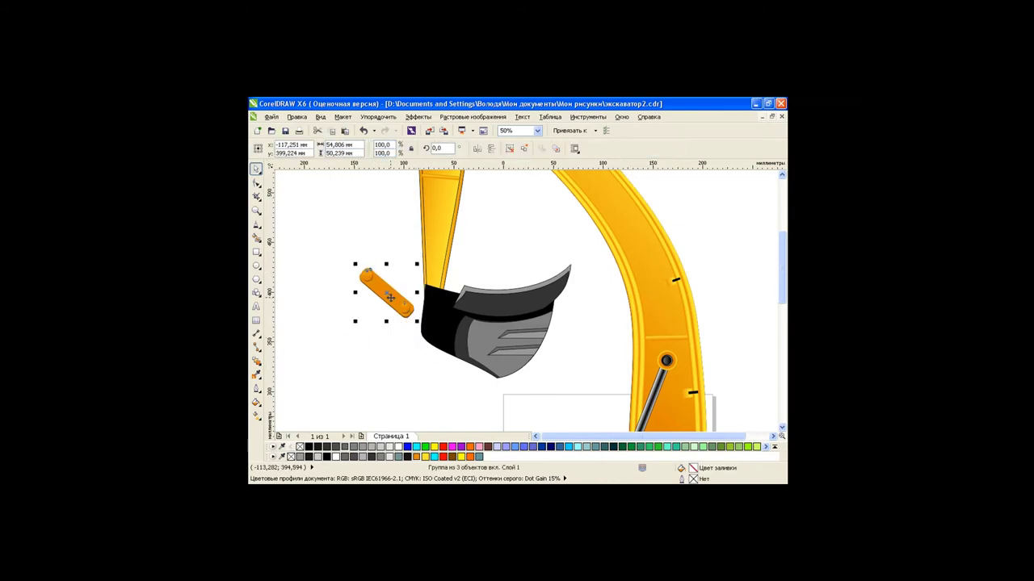
left_click(477, 148)
Move the link against the arm's lower end with its rotation centre on the upper pivot.
left_click_drag(398, 281, 426, 269)
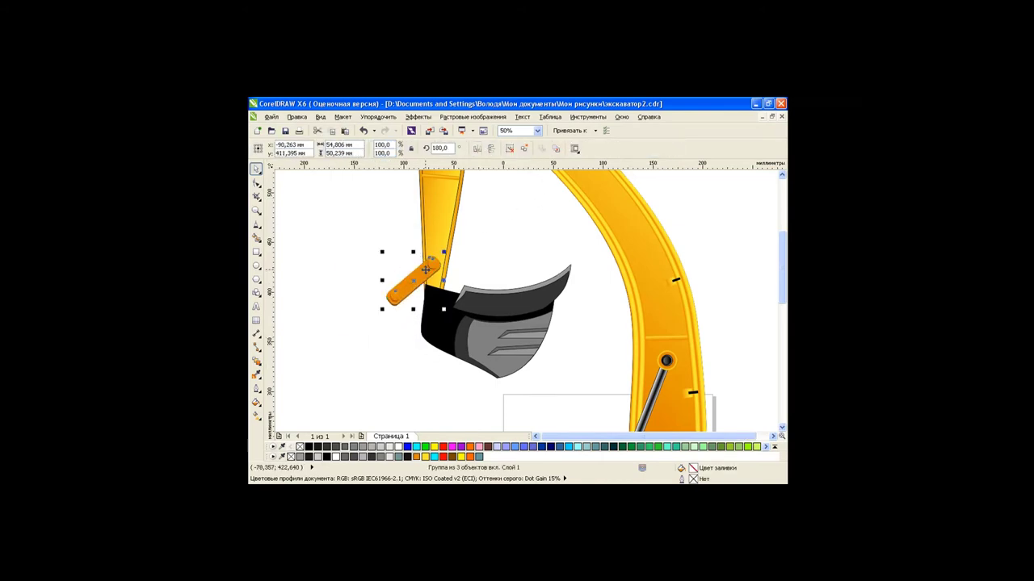
left_click(413, 285)
left_click_drag(436, 260, 404, 323)
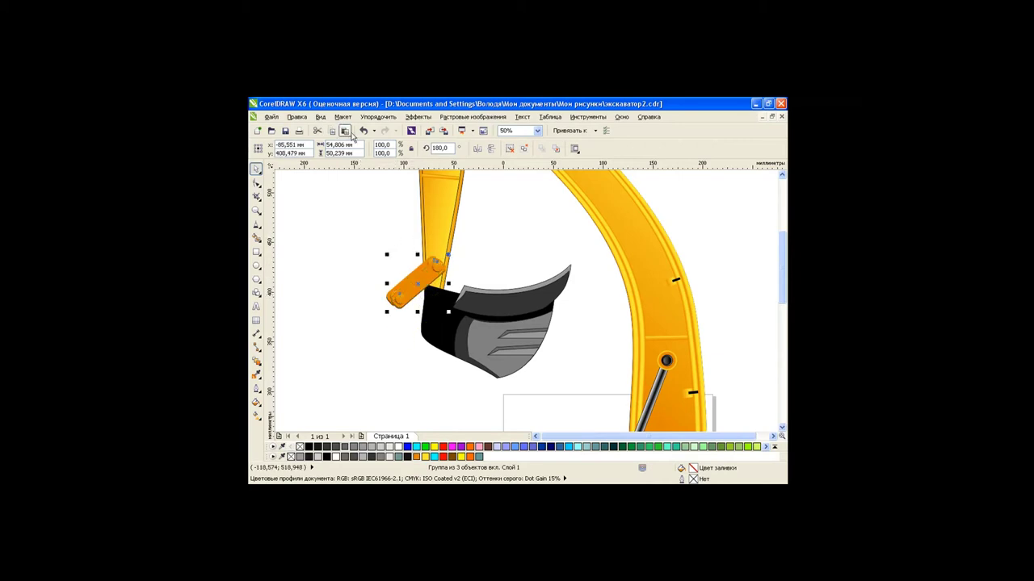
left_click(364, 130)
left_click_drag(418, 277, 444, 253)
left_click_drag(445, 310, 417, 304)
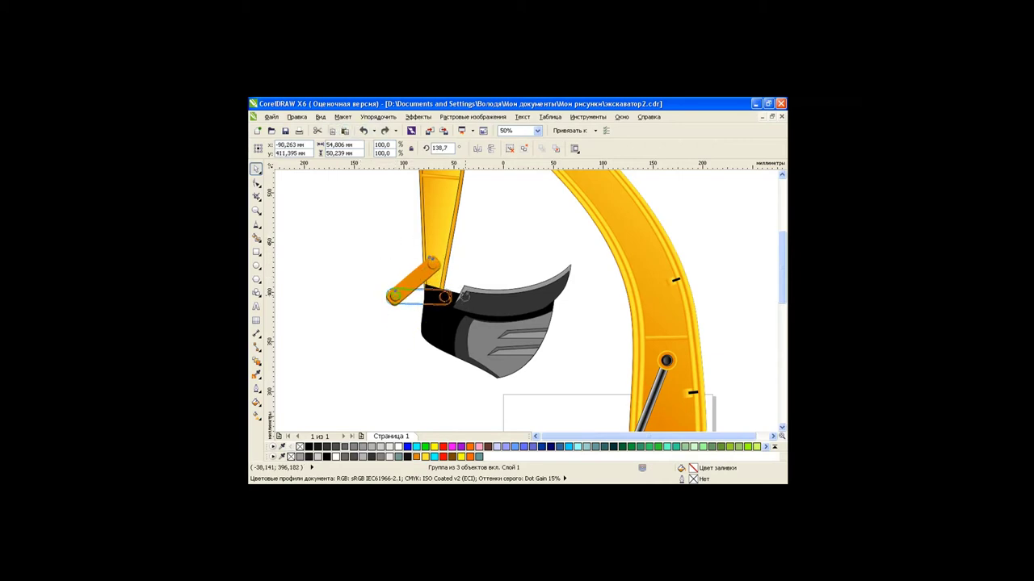
left_click(364, 130)
Stretch the lower link lengthwise and rotate it down toward the bucket.
left_click_drag(452, 297, 473, 298)
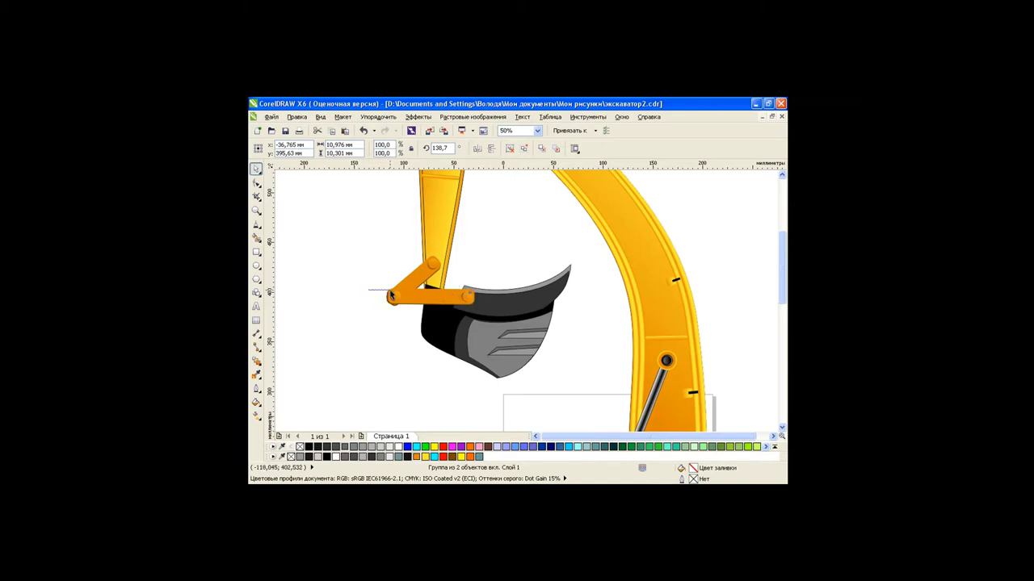
left_click_drag(356, 272, 425, 315)
left_click(428, 296)
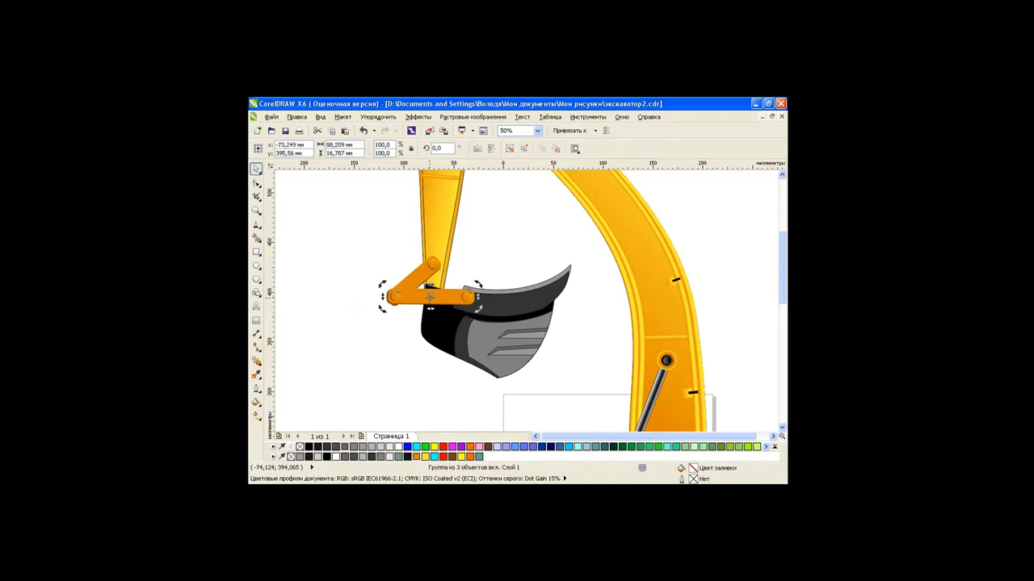
left_click_drag(478, 288, 484, 336)
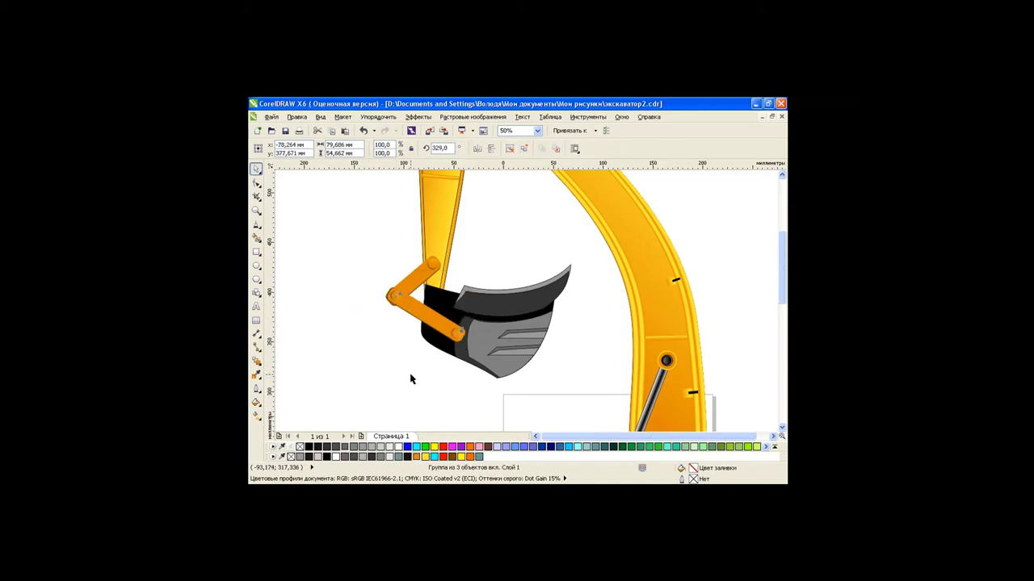
left_click(412, 378)
Rotate the lower orange link further so it meets the bucket's side.
left_click(459, 352)
key("F10")
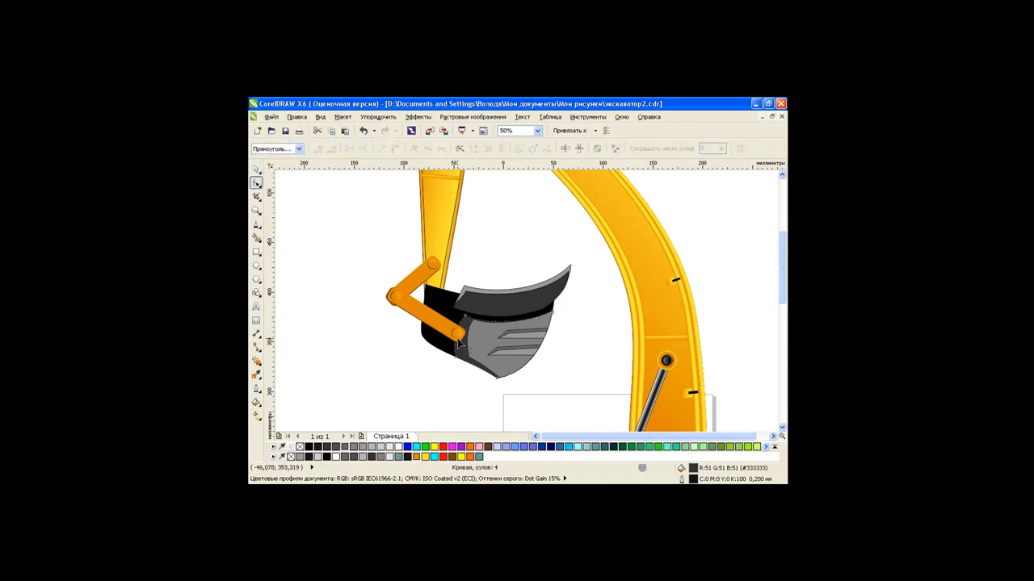
key("space")
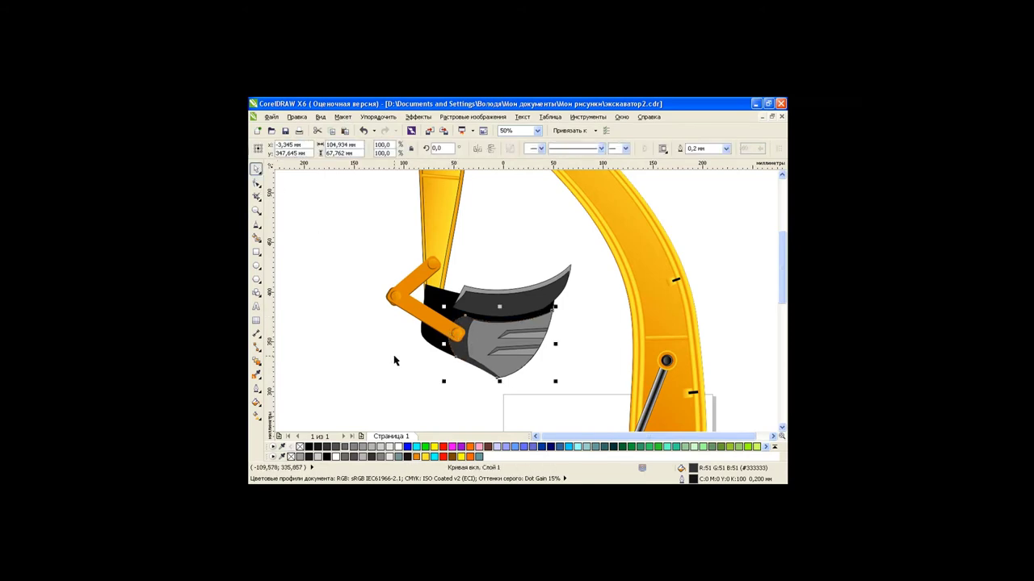
left_click_drag(466, 325, 540, 307)
left_click(363, 130)
left_click(361, 370)
left_click(400, 282)
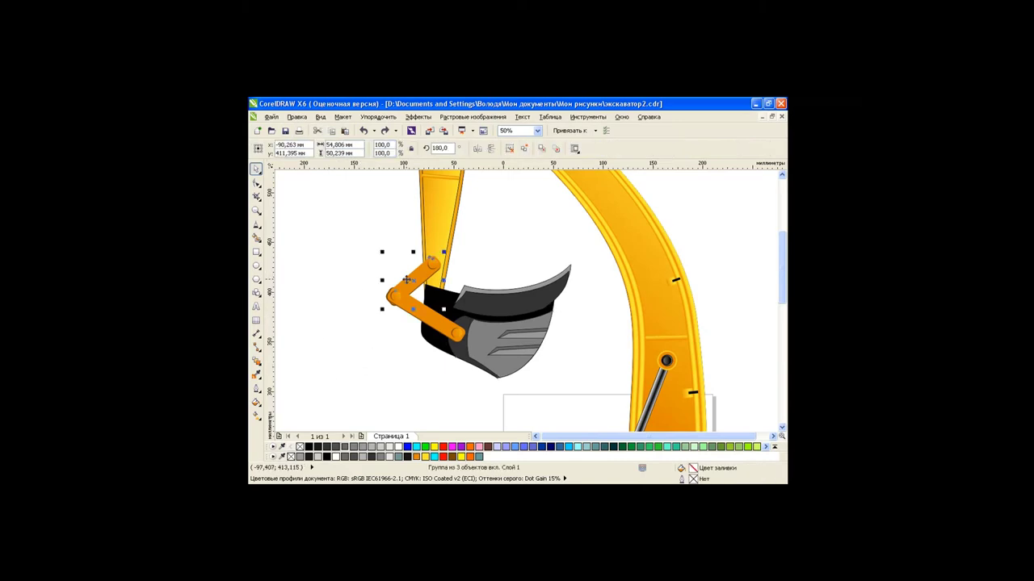
left_click_drag(424, 316, 406, 372)
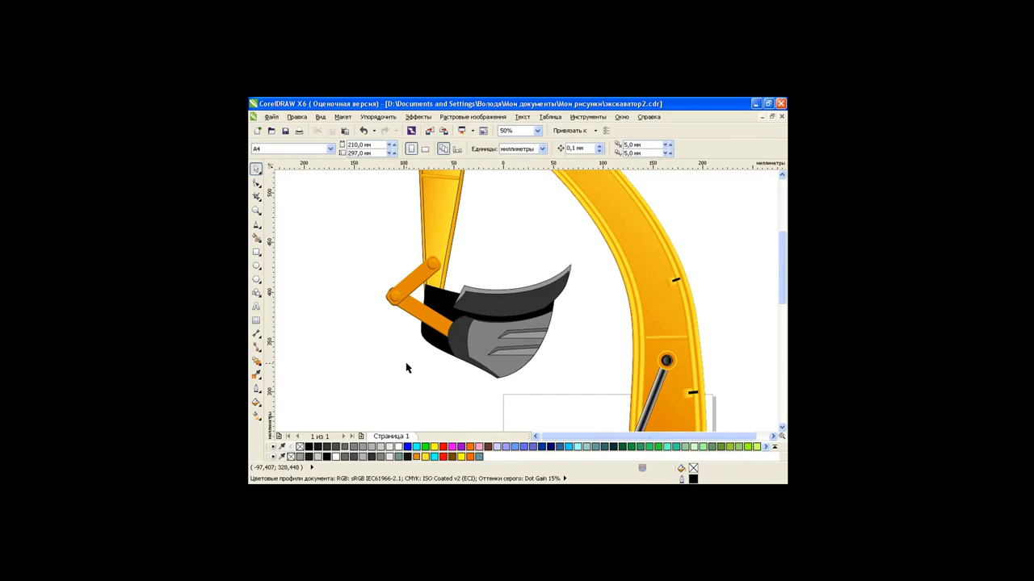
Draw a tall thin rectangle left of the arm and copy the orange arm's fill onto it.
scroll(754, 300, "down", 2)
scroll(771, 261, "up", 1)
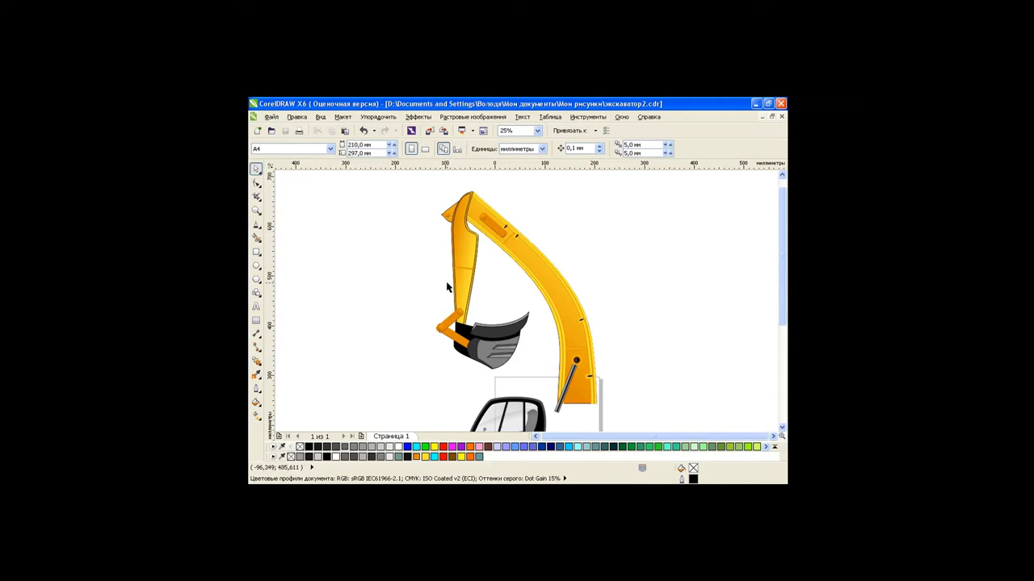
left_click(256, 251)
left_click_drag(397, 223, 404, 354)
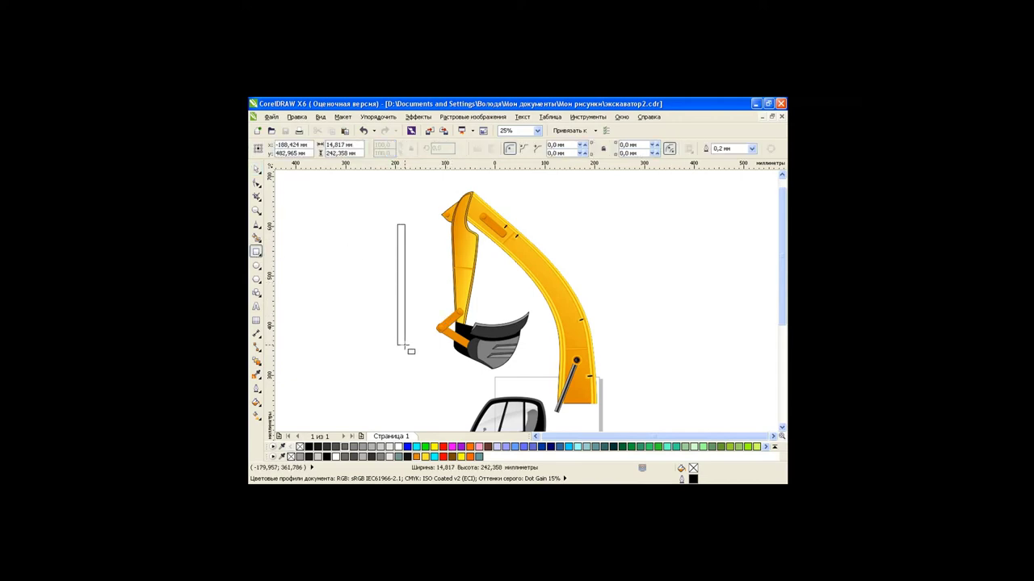
left_click(296, 116)
left_click(331, 264)
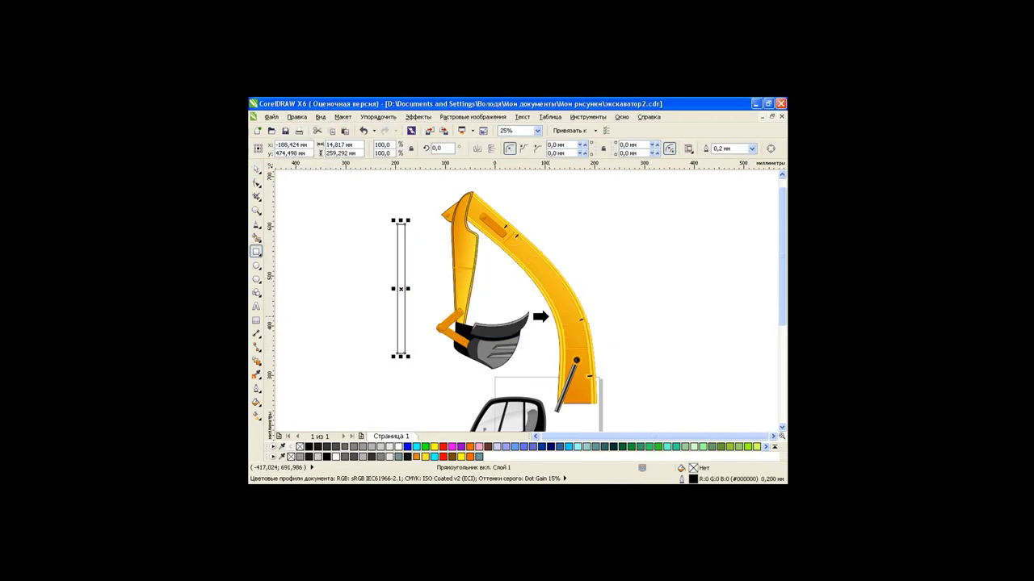
left_click(560, 304)
Tighten the rectangle's gradient across its narrow width, then reselect the thin bar.
left_click(256, 416)
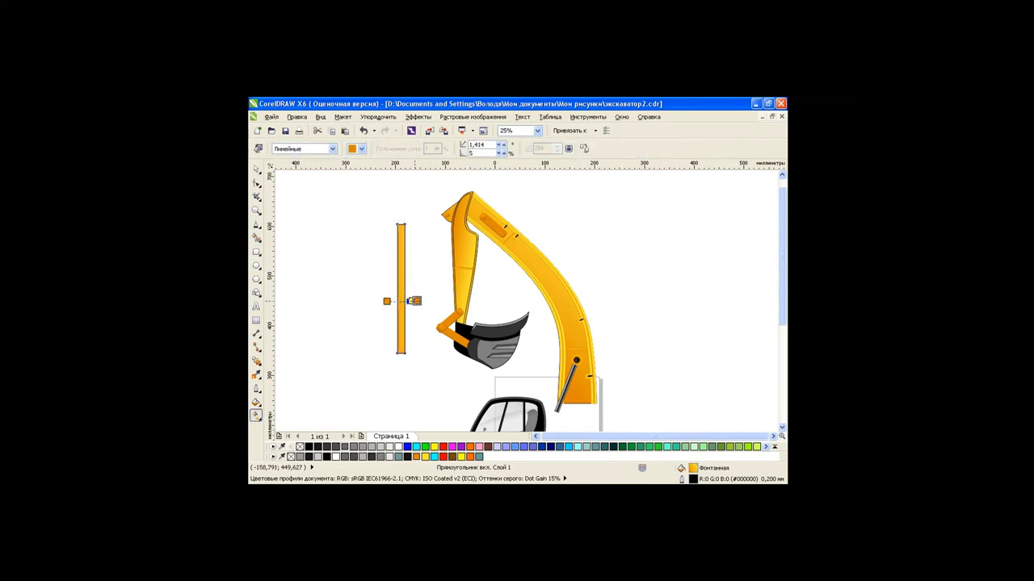
scroll(404, 302, "up", 1)
left_click_drag(428, 296, 390, 296)
key("space")
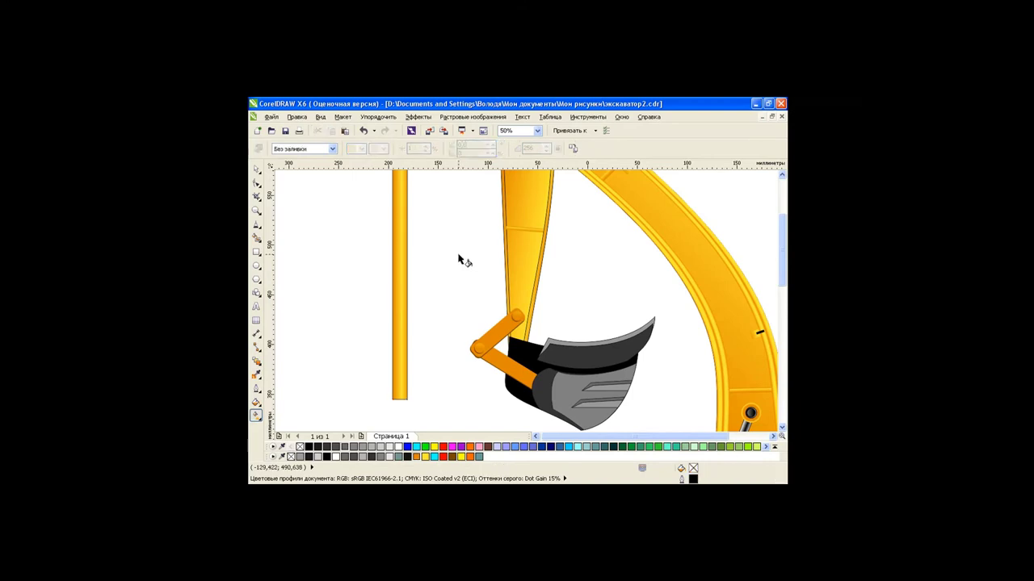
left_click(418, 254)
scroll(451, 265, "down", 1)
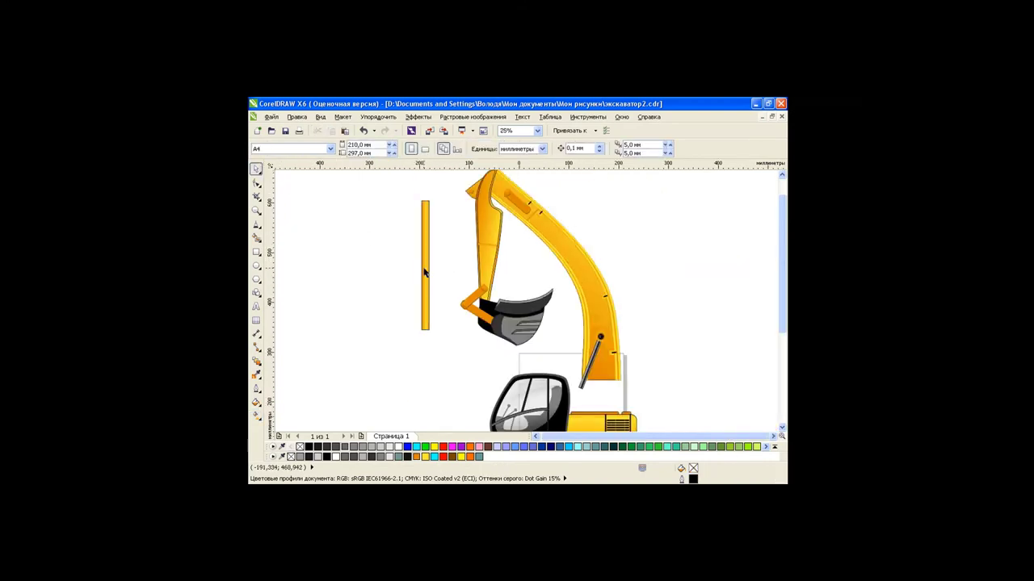
left_click(424, 273)
Replace one of the bar's fountain fill colours with a new colour and apply it.
left_click(256, 403)
left_click(299, 418)
left_click(487, 325)
left_click(581, 349)
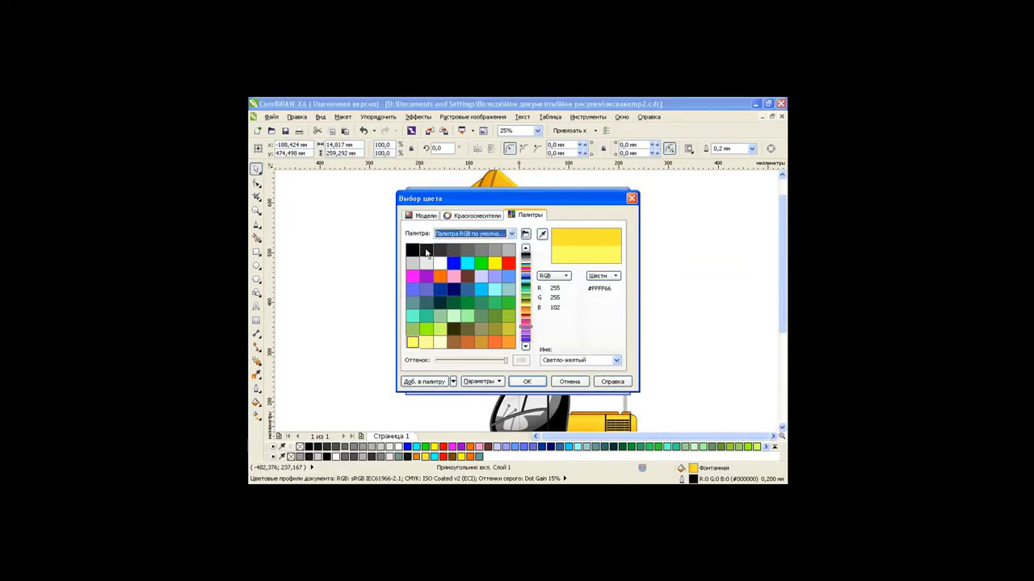
left_click(424, 215)
left_click(495, 256)
left_click(527, 381)
left_click(514, 380)
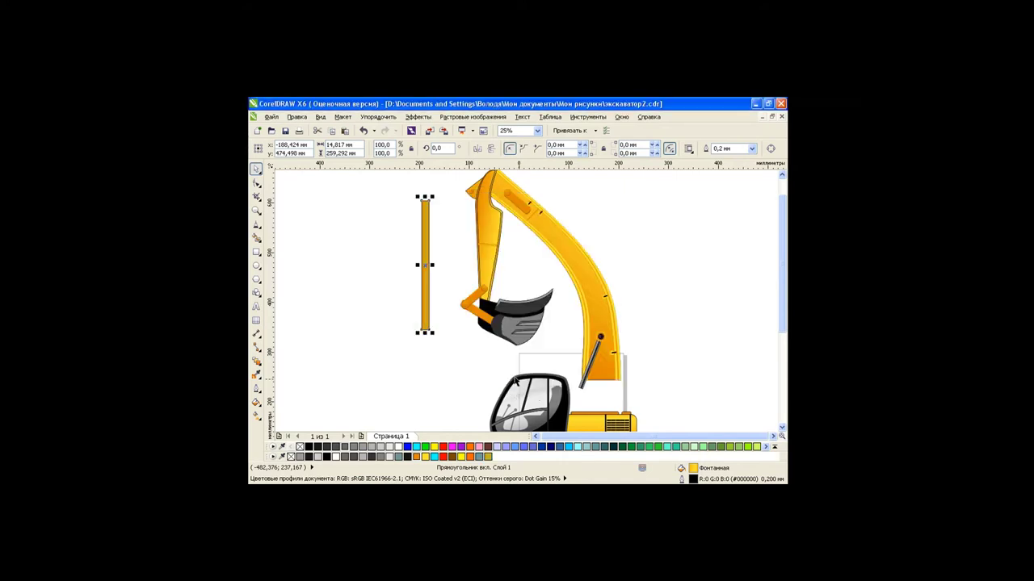
left_click(396, 326)
Change that gradient colour to a more orange-yellow shade and reapply the fountain fill.
left_click(424, 311)
left_click(257, 402)
left_click(304, 415)
left_click(487, 323)
left_click(585, 346)
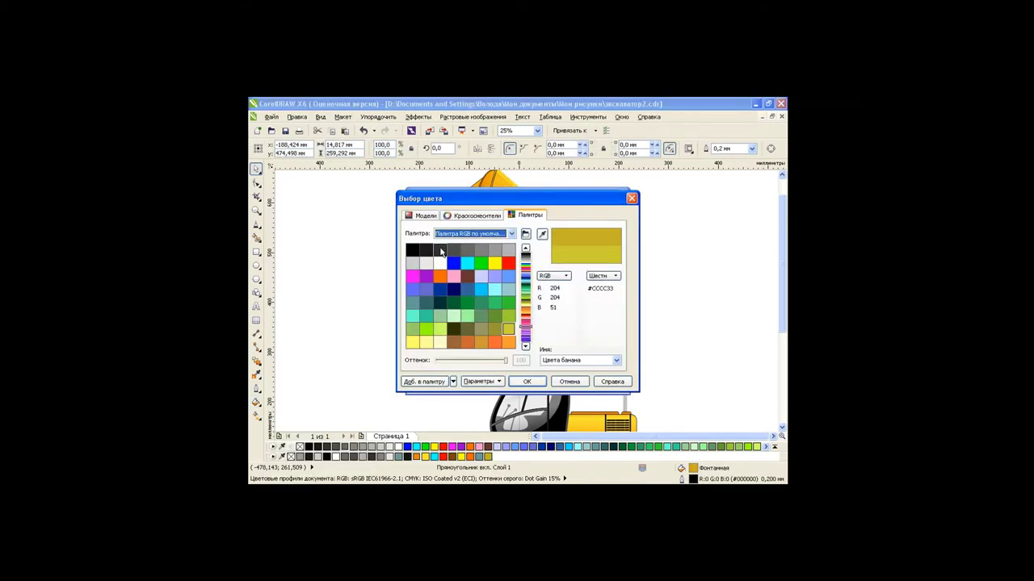
left_click(424, 214)
left_click(479, 261)
left_click(527, 381)
left_click(520, 384)
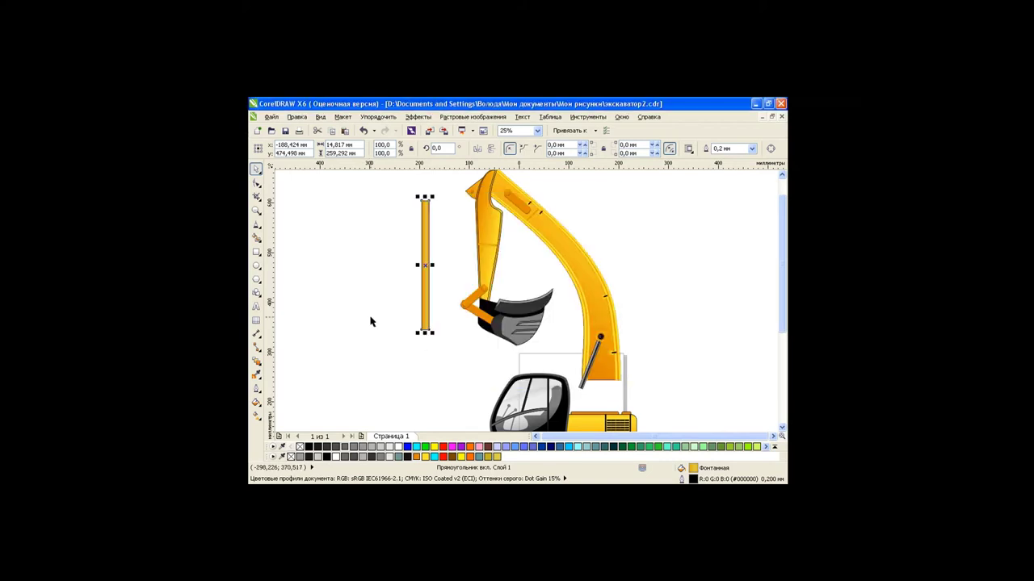
left_click(370, 321)
left_click(424, 287)
Copy a short band at the bar's middle, take the bar's fill, and run it vertically.
mouse_move(424, 201)
left_mouse_down()
mouse_move(424, 257)
mouse_move(434, 268)
left_mouse_up()
scroll(428, 265, "up", 2)
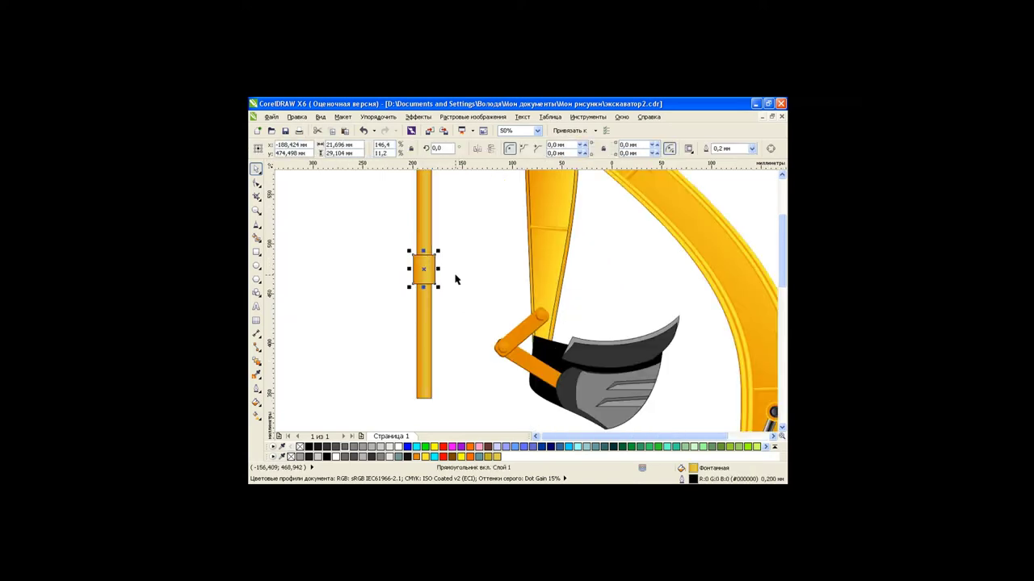
left_click(297, 116)
left_click(339, 269)
left_click(535, 315)
left_click(534, 306)
key("g")
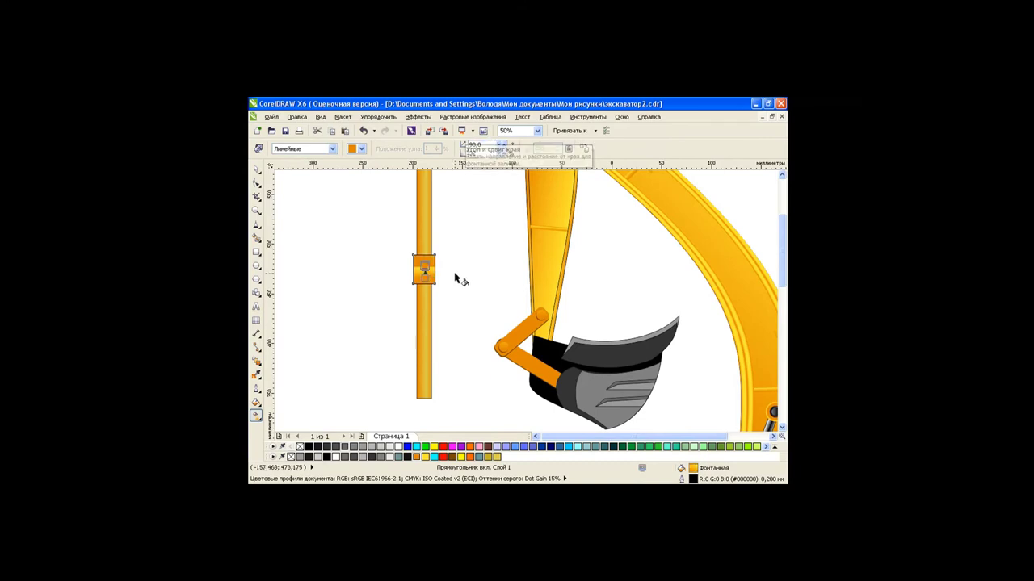
mouse_move(424, 278)
left_mouse_down()
mouse_move(424, 246)
mouse_move(424, 288)
left_mouse_up()
Shorten the band to about 20.6 mm and cut the long bar to end at the band.
left_click(256, 168)
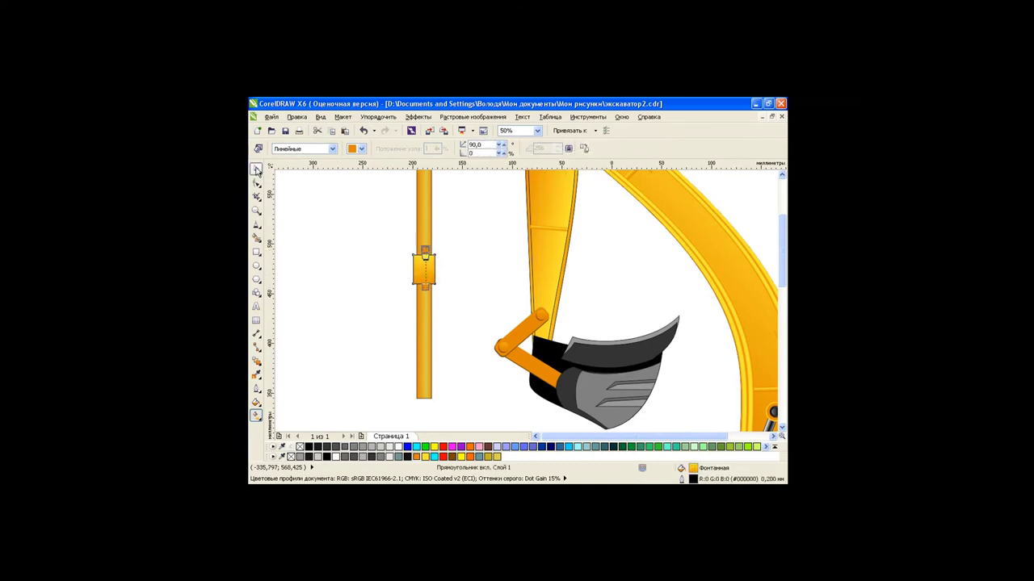
left_click(357, 295)
left_click(423, 269)
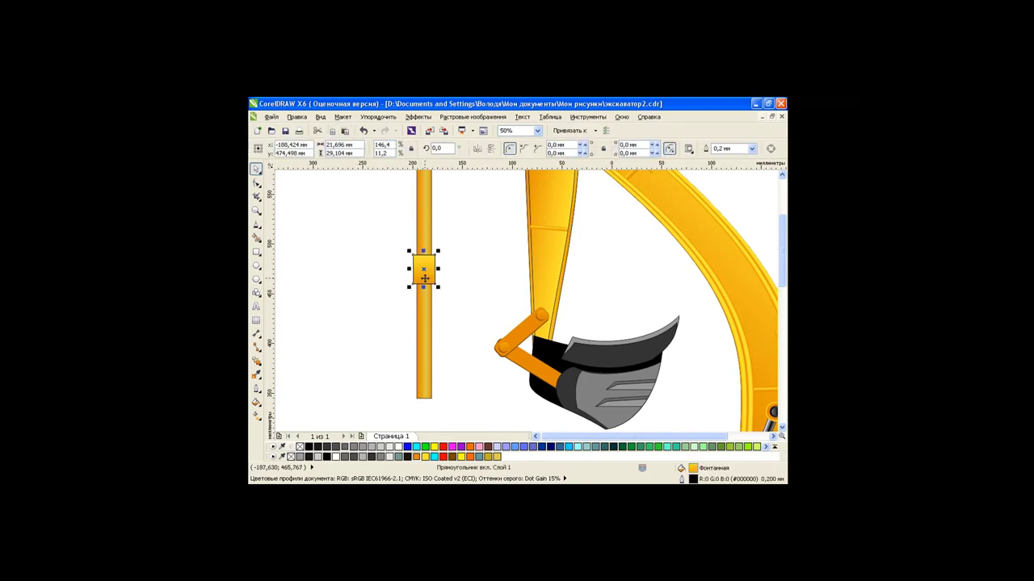
left_click_drag(424, 288, 424, 281)
left_click(296, 117)
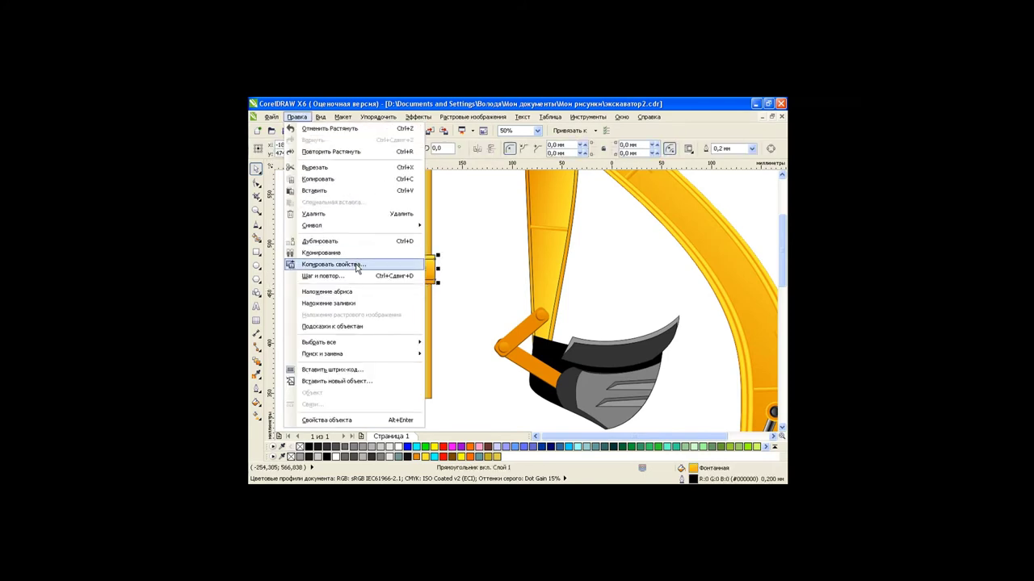
left_click(323, 265)
left_click(419, 349)
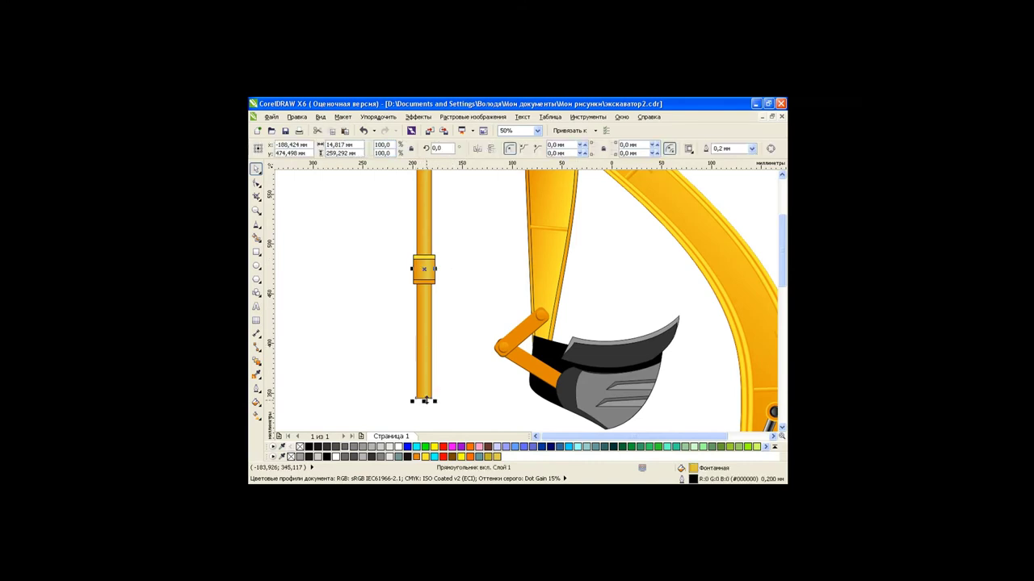
left_click_drag(424, 399, 424, 283)
left_click(454, 277)
Draw a thin rod below the cylinder and centre it under the cylinder with Align.
scroll(455, 277, "down", 1)
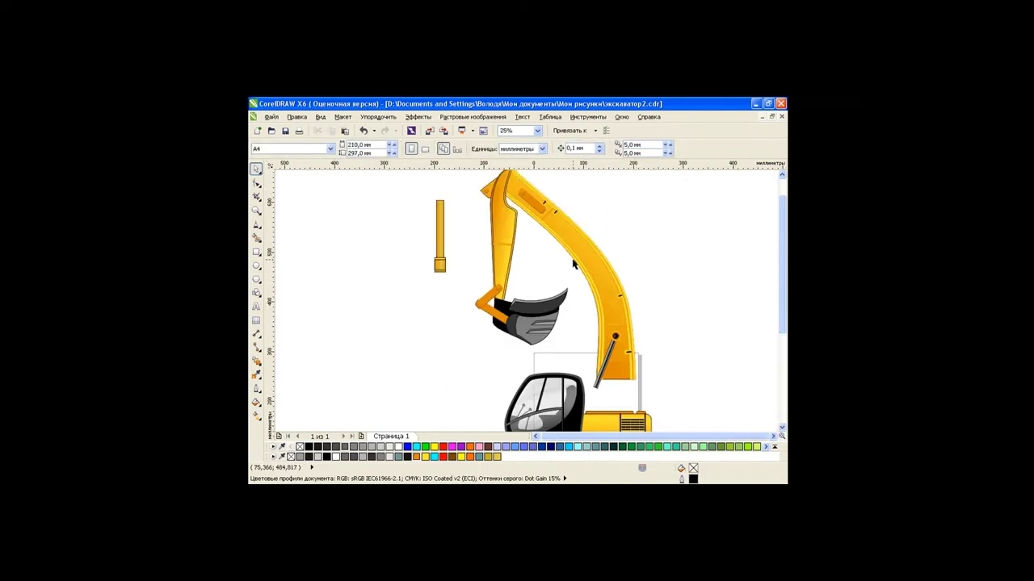
left_click(439, 238)
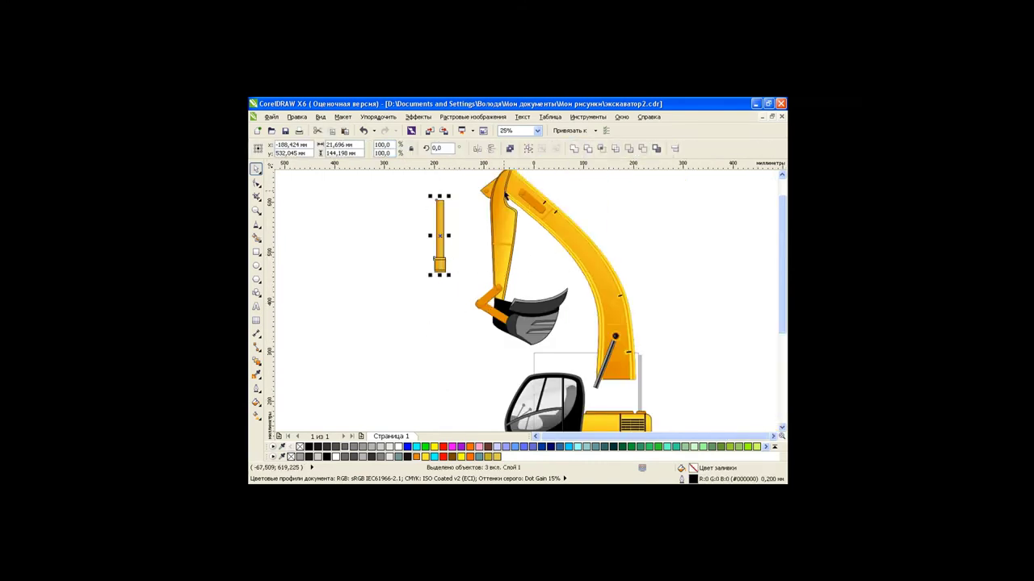
left_click(444, 326)
left_click(256, 251)
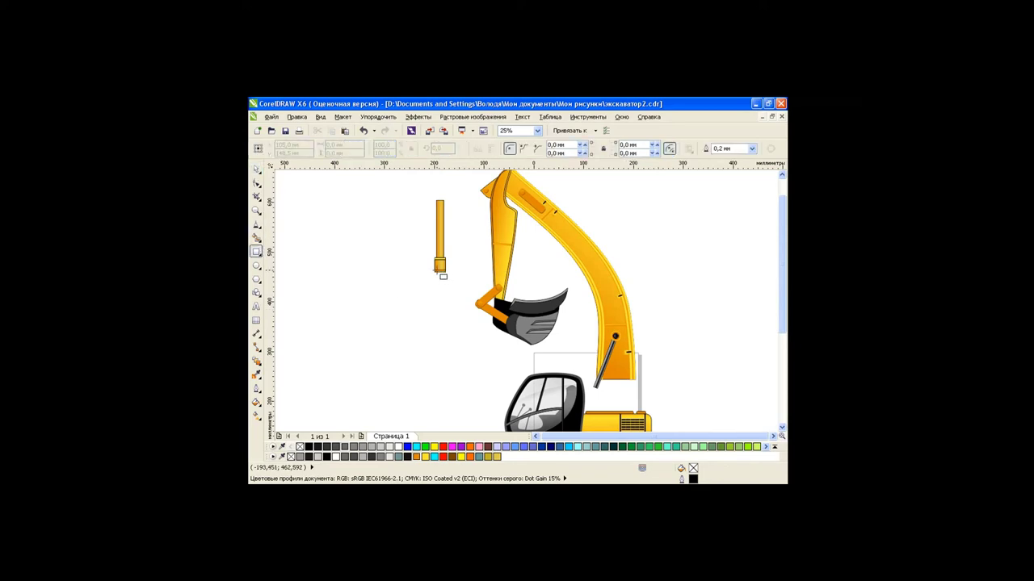
left_click_drag(434, 267, 444, 353)
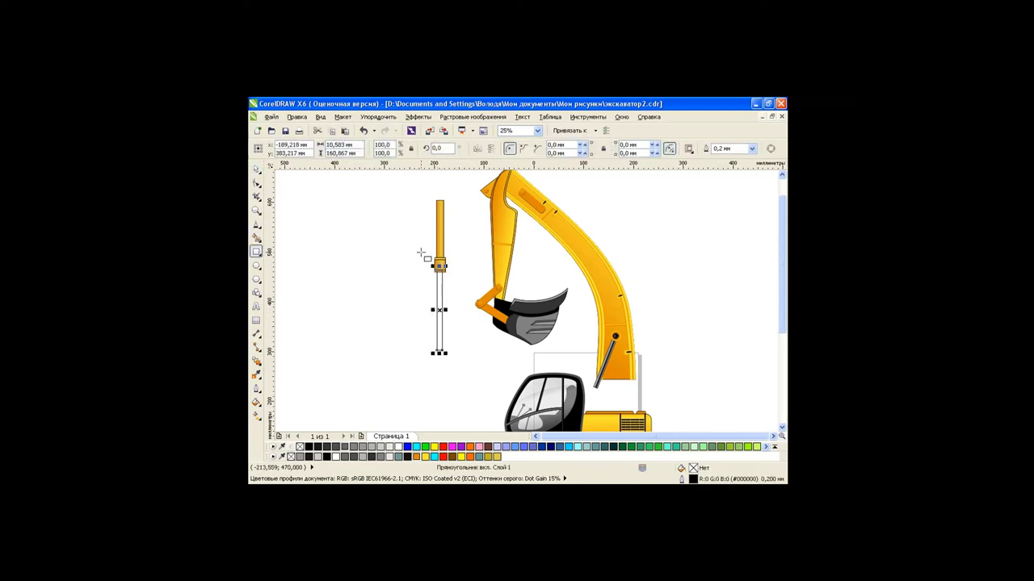
key("space")
left_click(440, 236, "shift")
key("ctrl+shift+a")
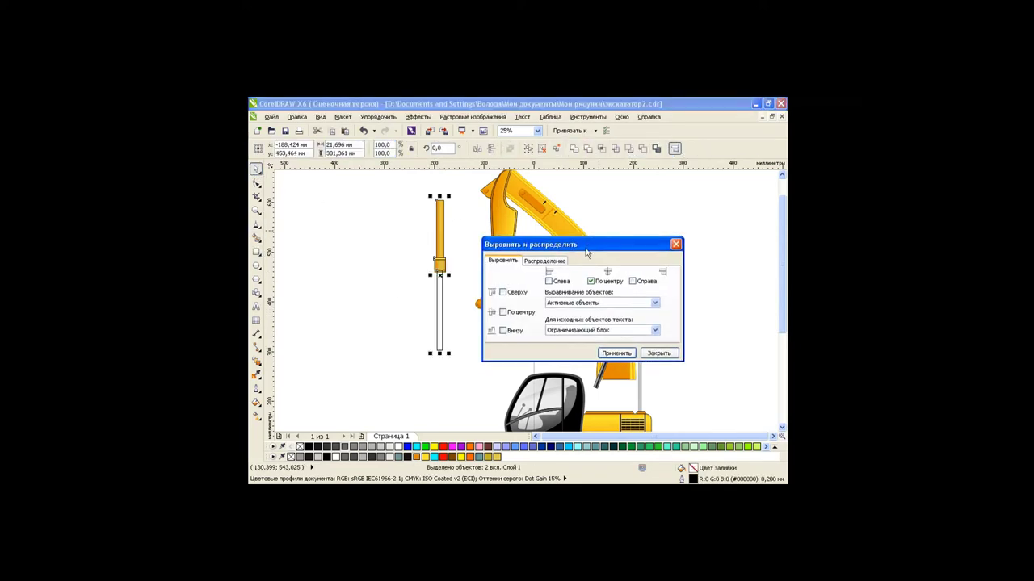
left_click(616, 353)
left_click(658, 352)
left_click(441, 308)
Give the rod a grey metallic fountain fill with a stop near 70% and a light right end.
scroll(441, 307, "up", 1)
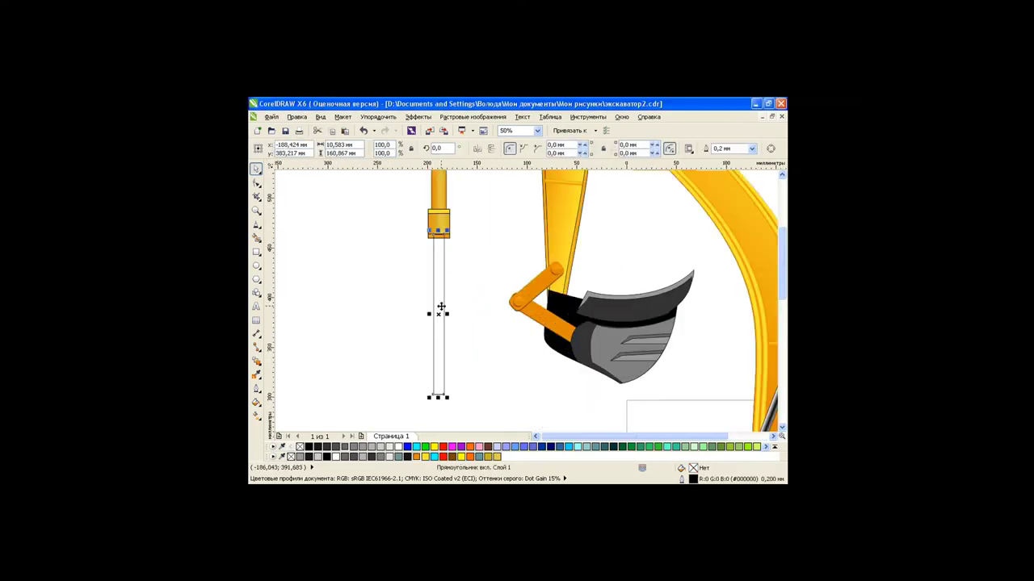
left_click(257, 401)
left_click(287, 401)
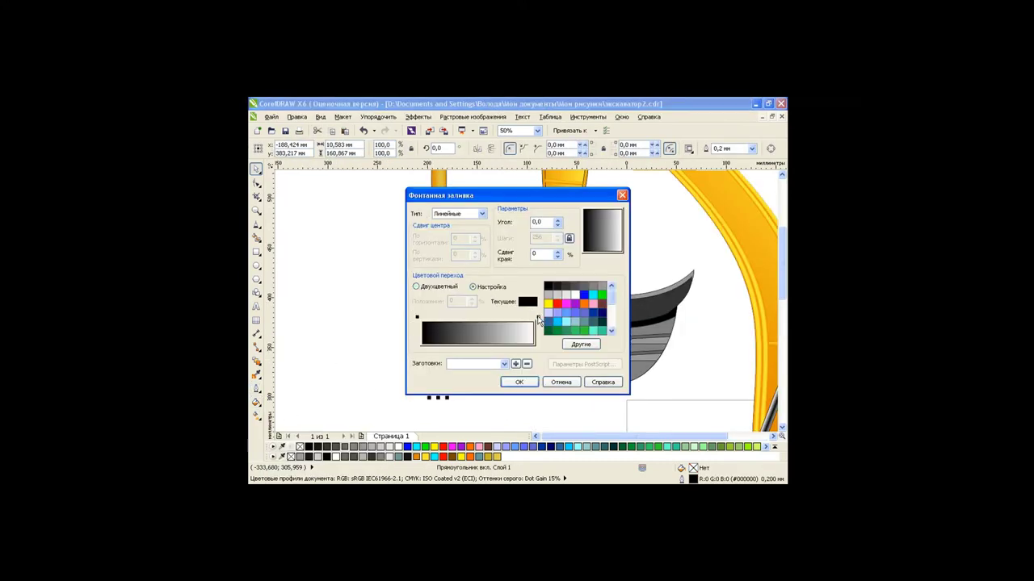
double_click(501, 316)
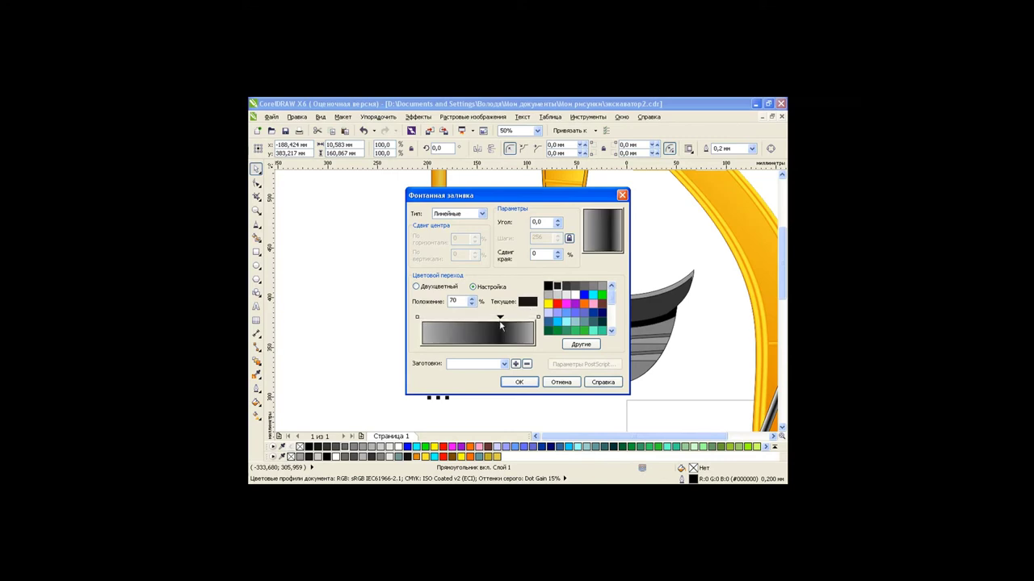
left_click_drag(500, 321, 495, 322)
left_click(537, 316)
left_click(566, 295)
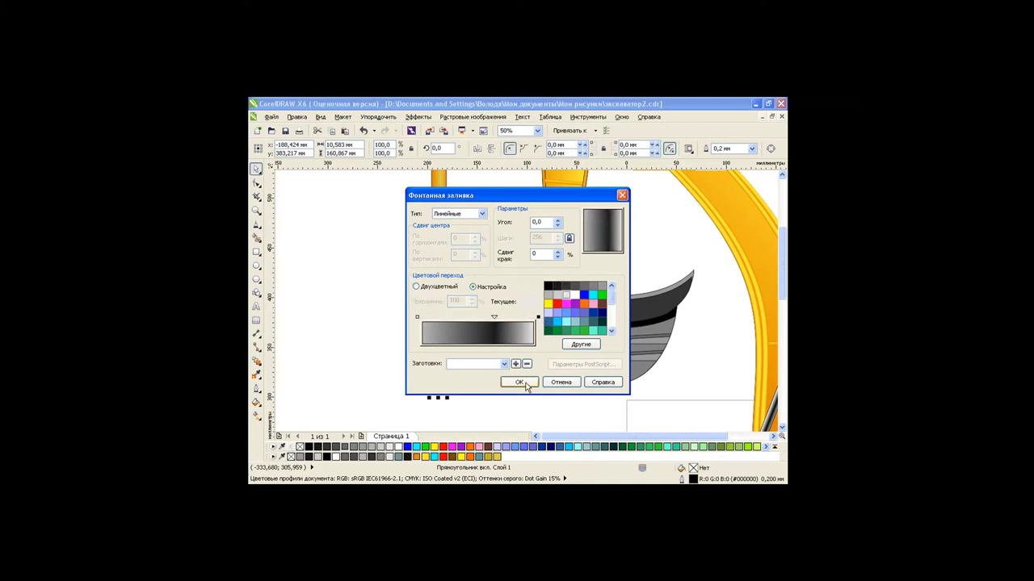
left_click(519, 382)
Group the cylinder and rod, move the group to the arm, and shrink it to 75.9% height.
scroll(457, 284, "down", 1)
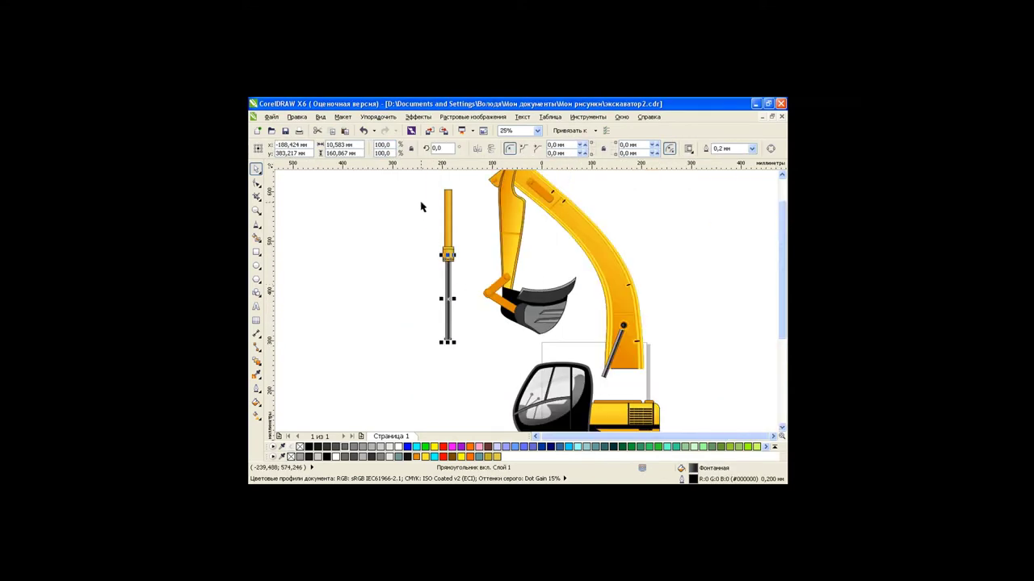
left_click_drag(422, 183, 473, 357)
key("ctrl+g")
left_click_drag(450, 256, 488, 244)
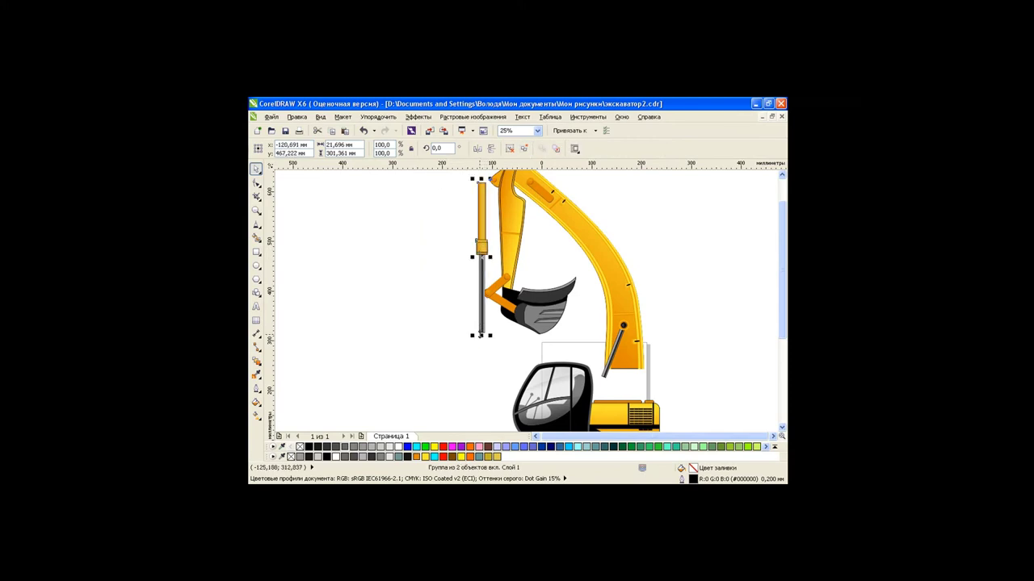
left_click_drag(481, 332, 481, 301)
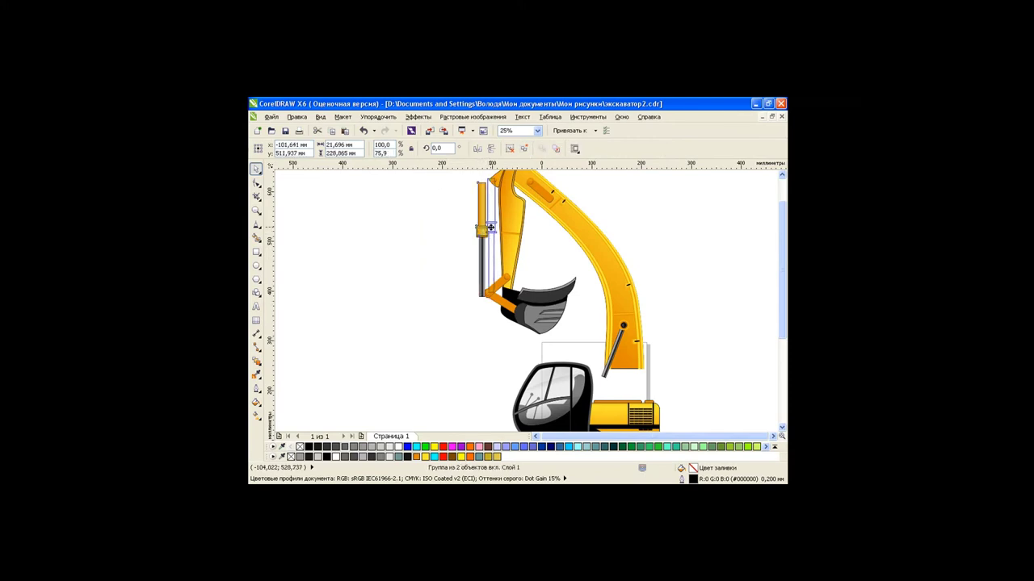
left_click_drag(482, 232, 494, 228)
Rotate the cylinder assembly so it tilts along the arm toward the bucket linkage.
scroll(495, 202, "up", 1)
scroll(551, 251, "up", 1)
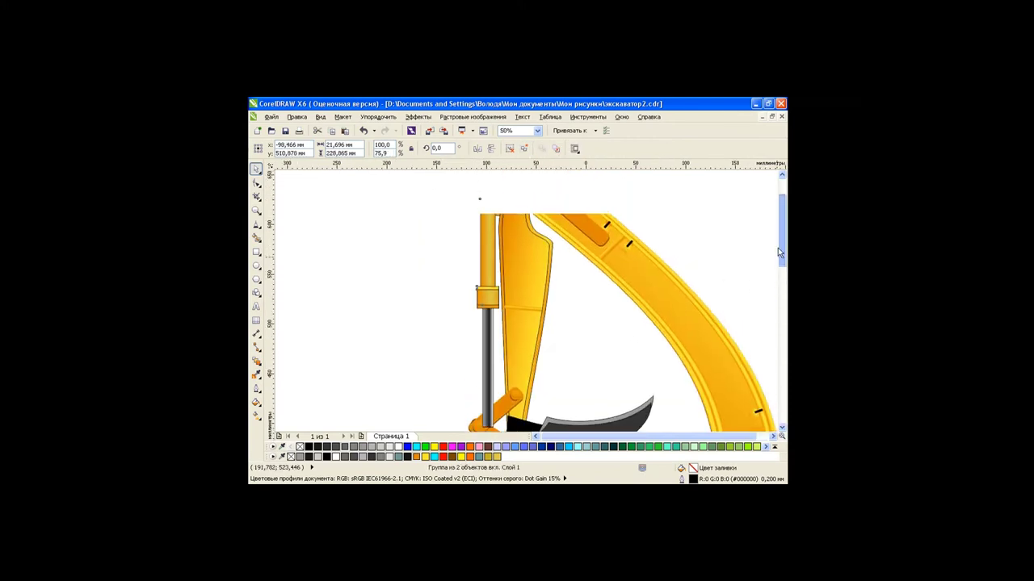
left_click(488, 250)
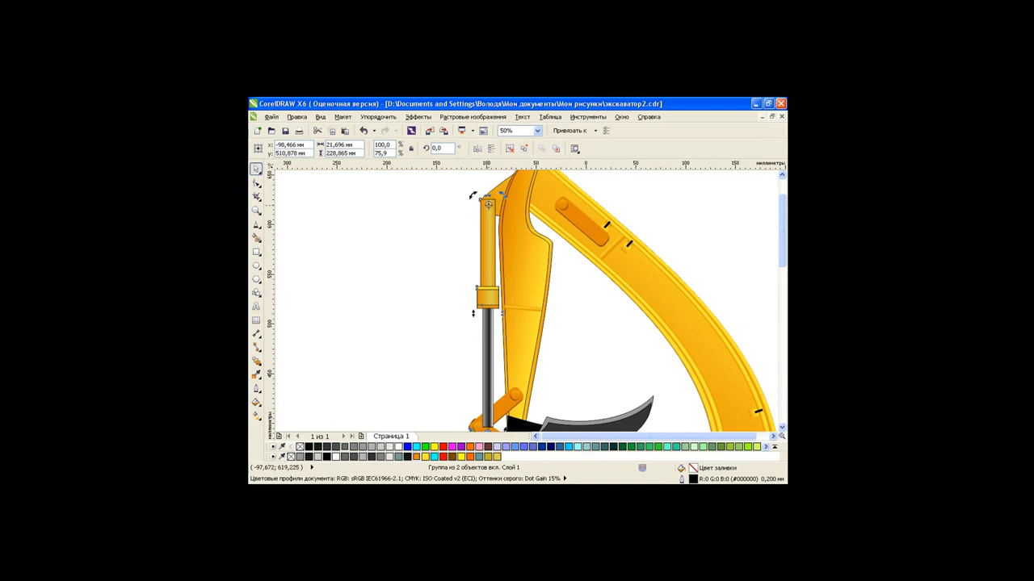
scroll(721, 291, "down", 2)
left_click_drag(504, 343, 502, 316)
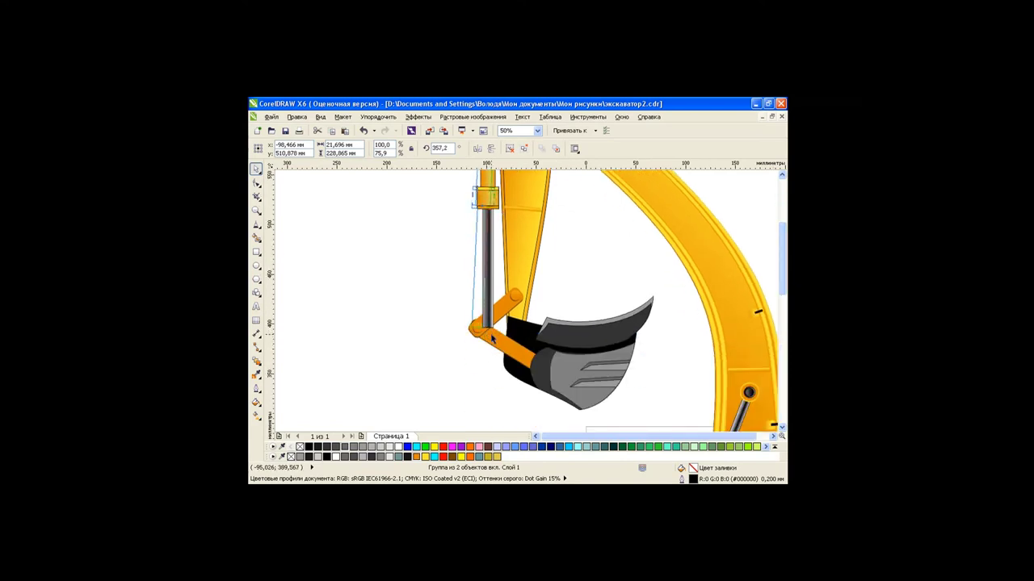
left_click(502, 316)
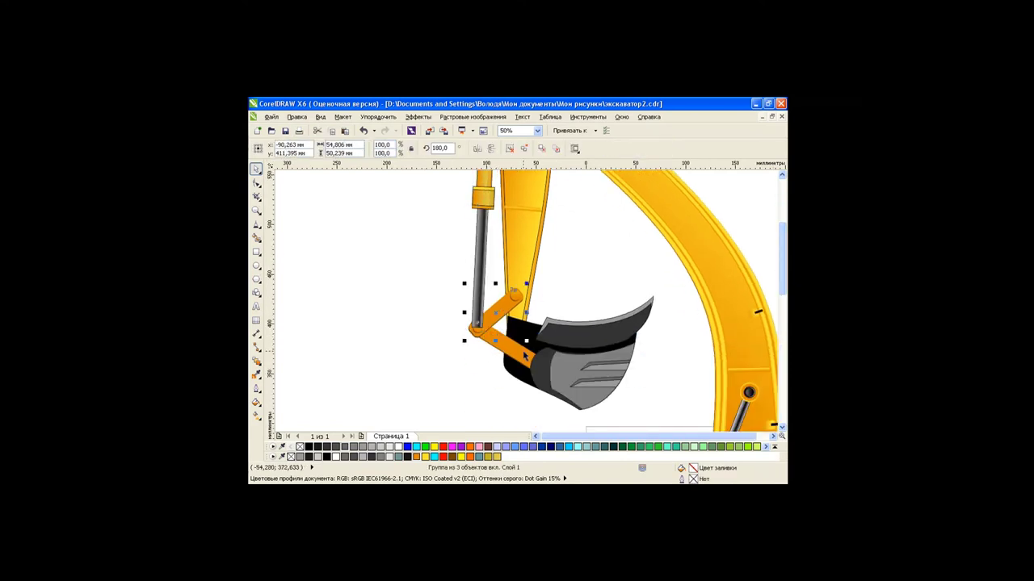
left_click(424, 324)
Inspect the hydraulic cylinder group and its piston rod by selecting them.
scroll(597, 293, "down", 2)
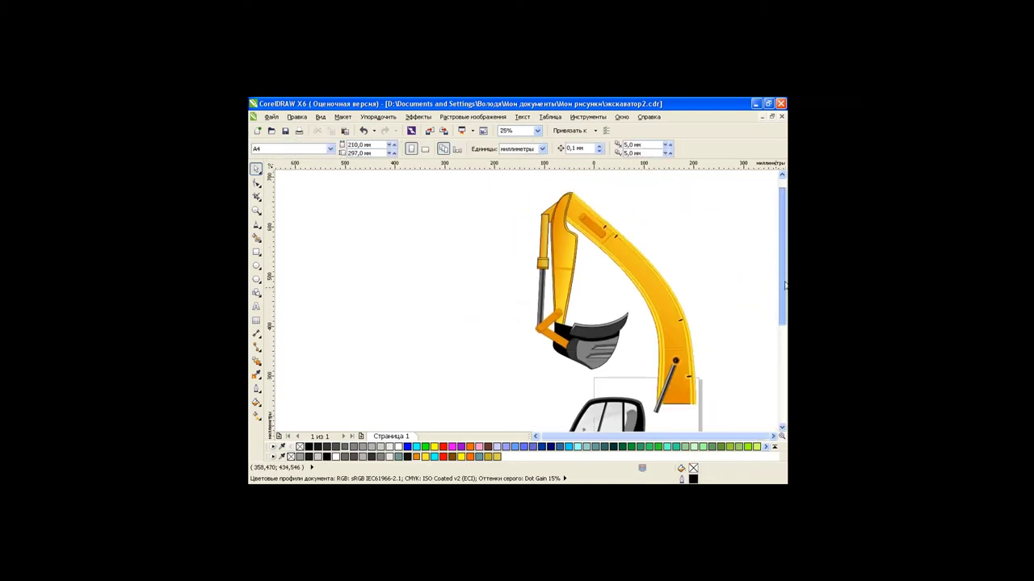
left_click_drag(785, 285, 785, 281)
scroll(552, 234, "up", 1)
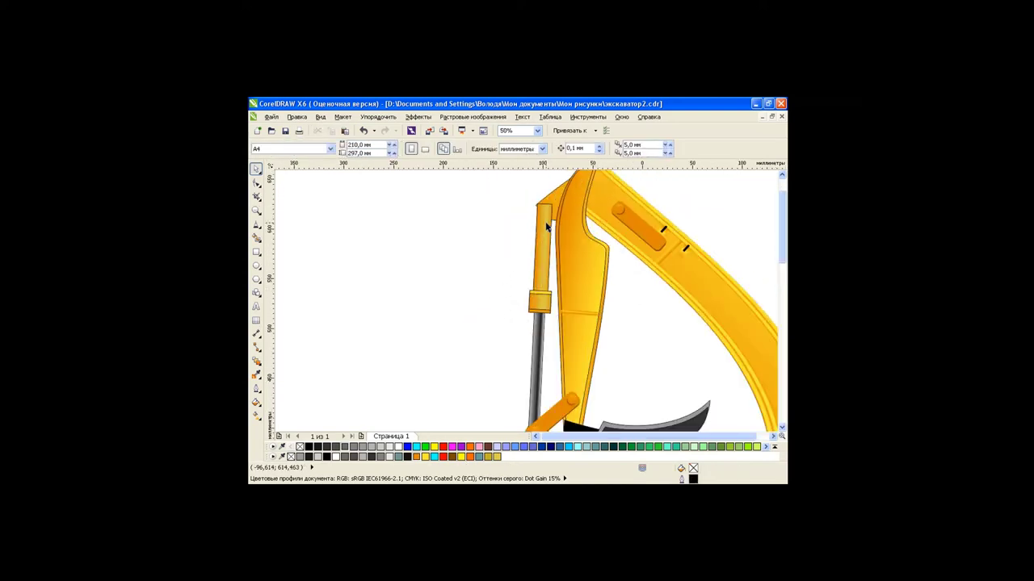
left_click(546, 223)
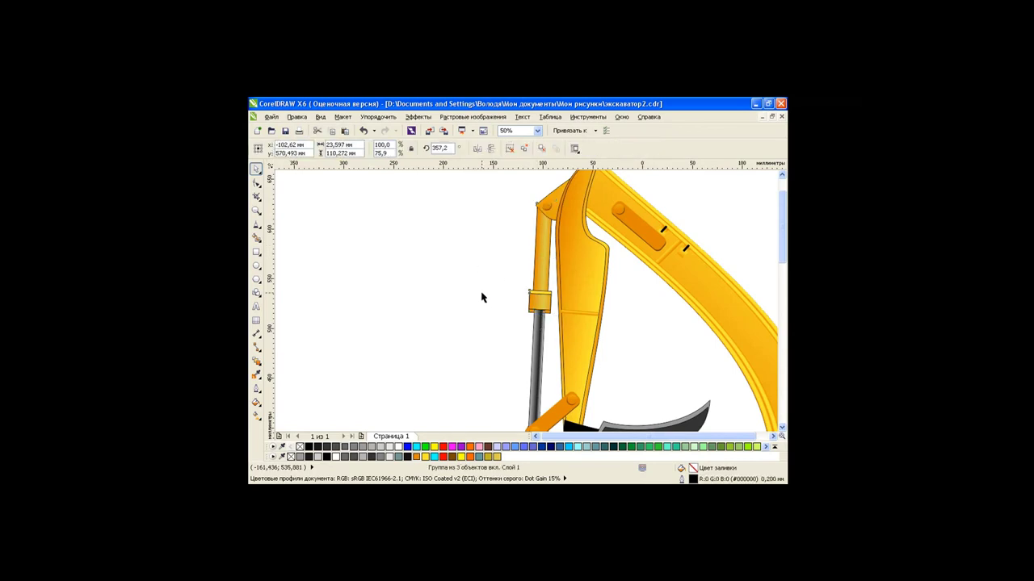
left_click(540, 349, "ctrl")
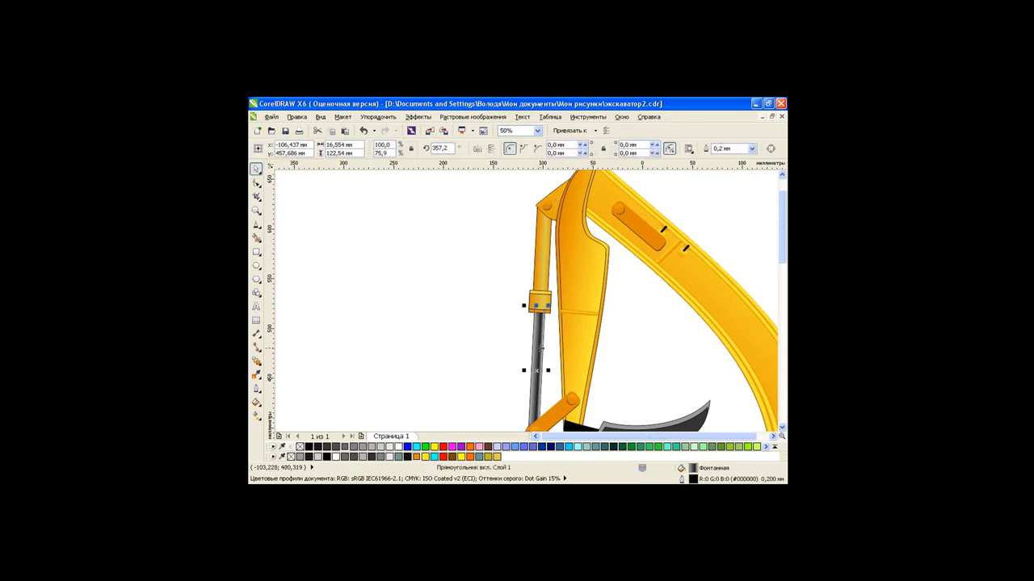
left_click(475, 330)
scroll(476, 331, "down", 1)
scroll(476, 330, "down", 1)
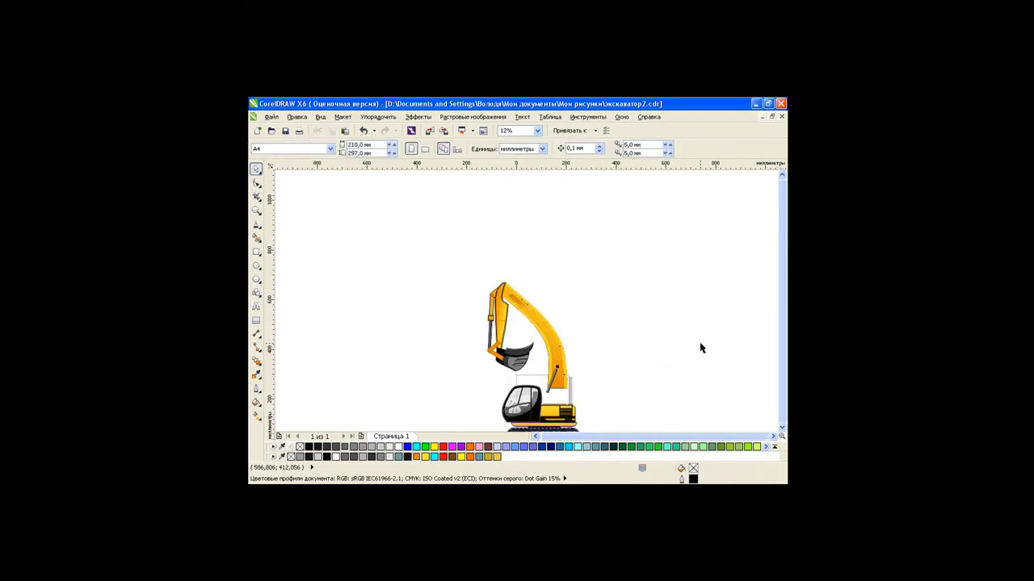
Move the arm and bucket group into place on the excavator body.
left_click(780, 429)
left_click_drag(445, 213, 597, 351)
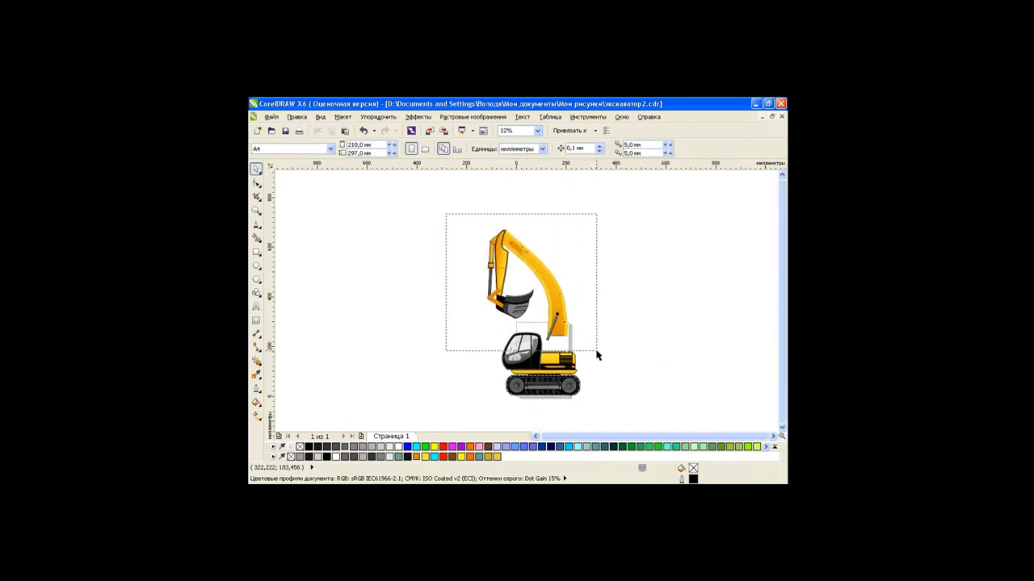
scroll(539, 329, "up", 1)
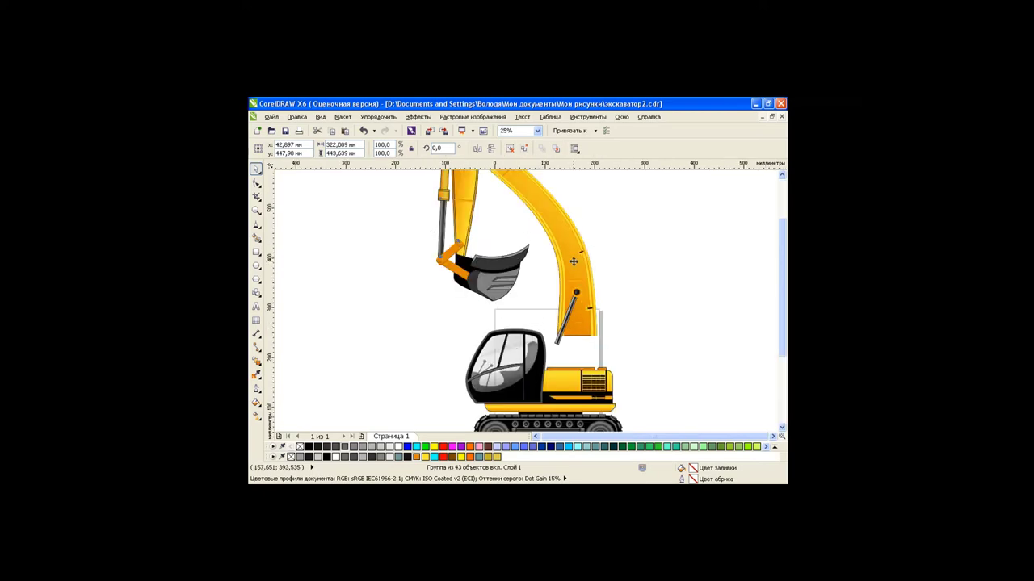
left_click_drag(573, 262, 505, 319)
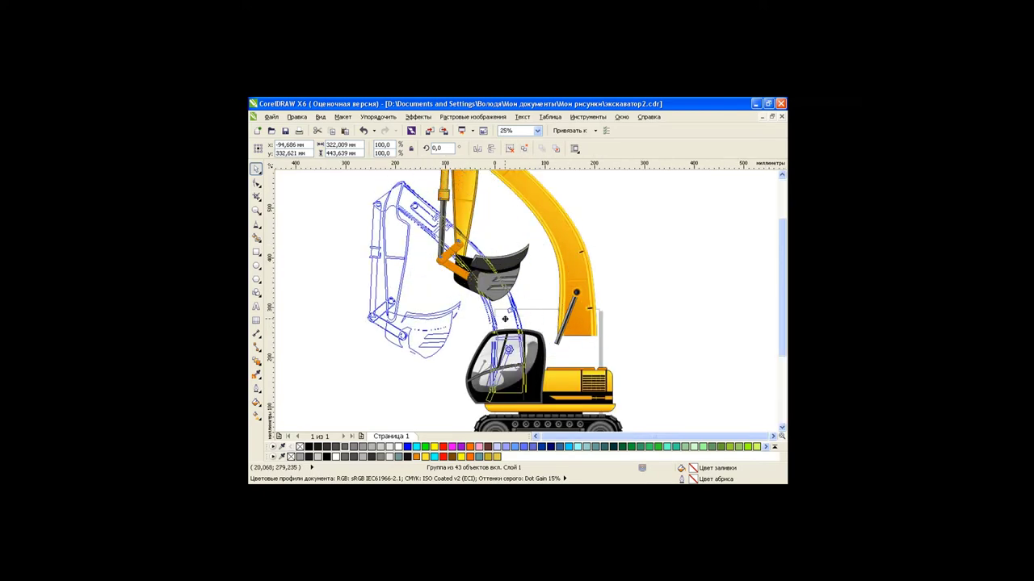
left_click(643, 319)
left_click_drag(782, 295, 774, 323)
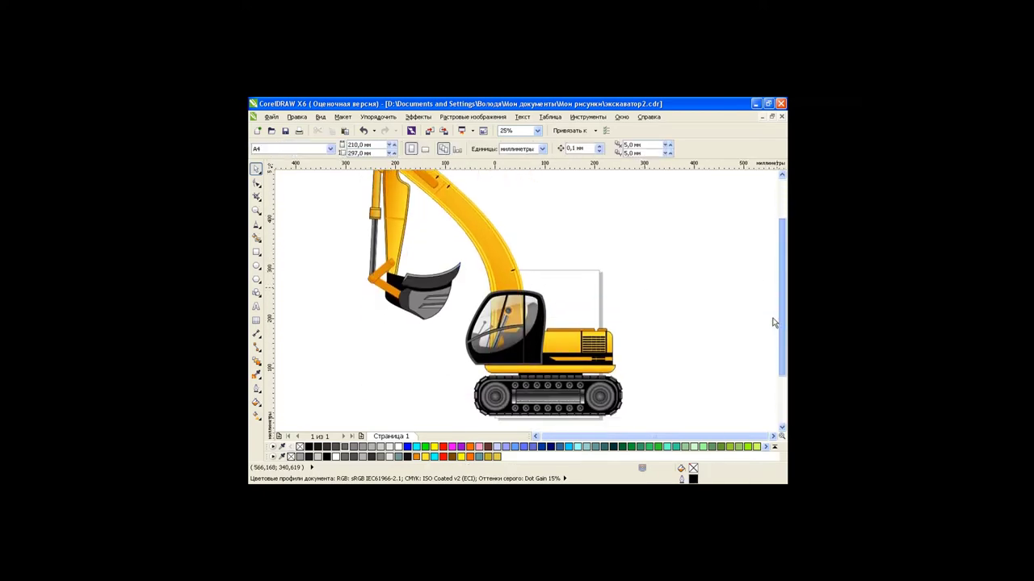
left_click(473, 263)
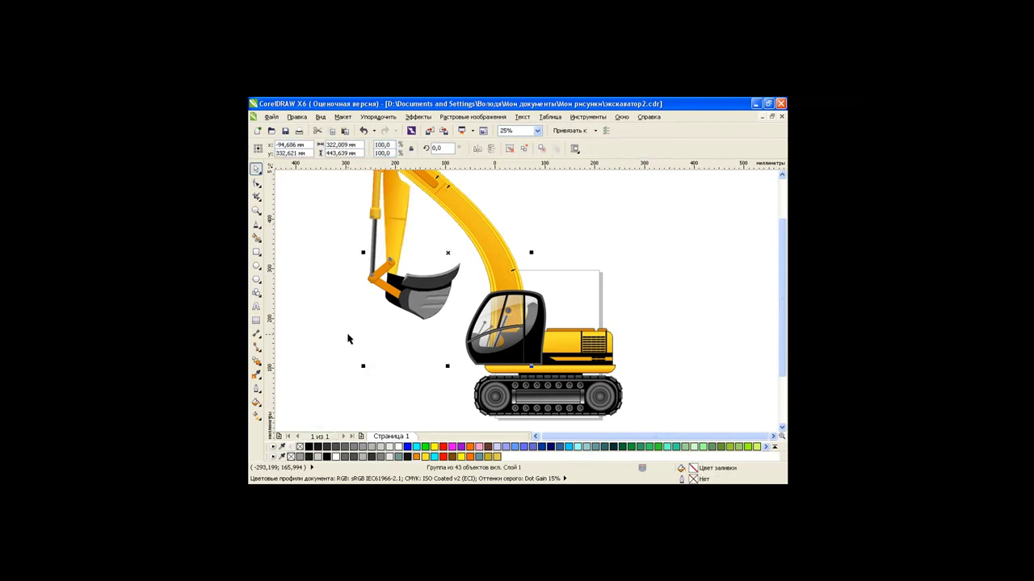
scroll(556, 322, "down", 1)
Group the arm with the body, scale the excavator to 39%, and move it onto the page.
left_click_drag(440, 203, 630, 385)
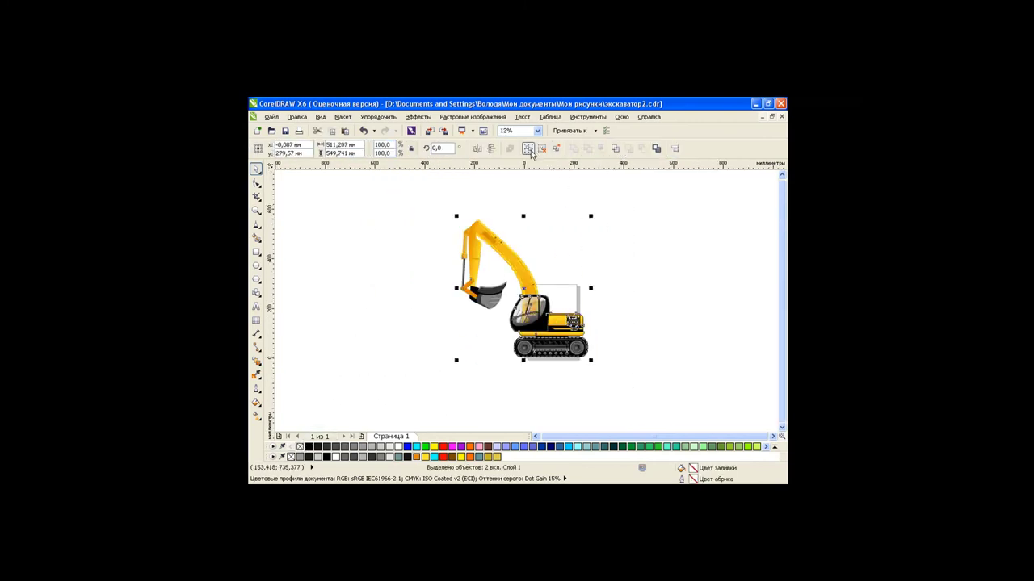
left_click(527, 148)
scroll(545, 291, "up", 1)
left_click_drag(780, 293, 780, 288)
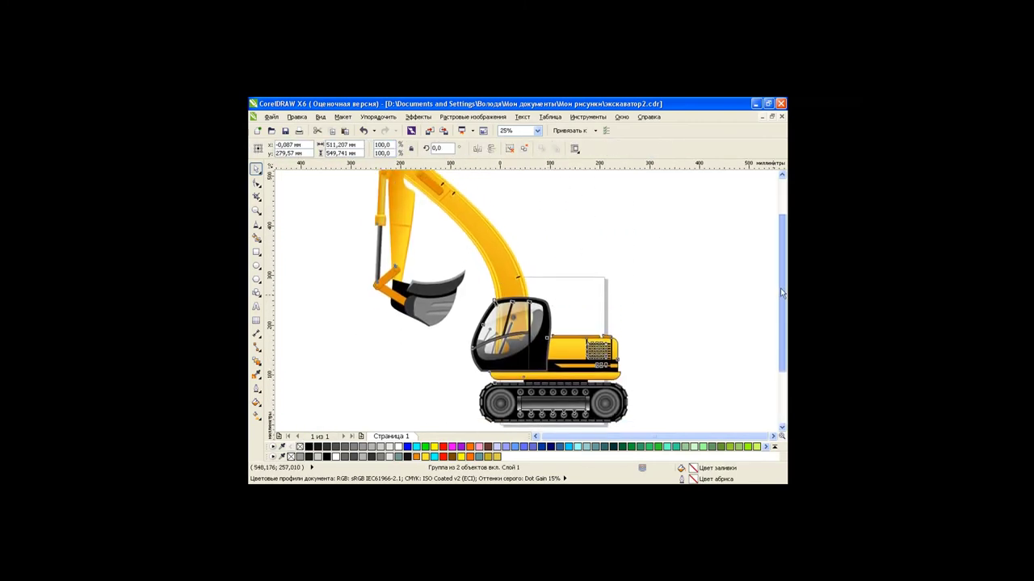
left_click_drag(630, 415, 475, 246)
left_click_drag(420, 206, 553, 338)
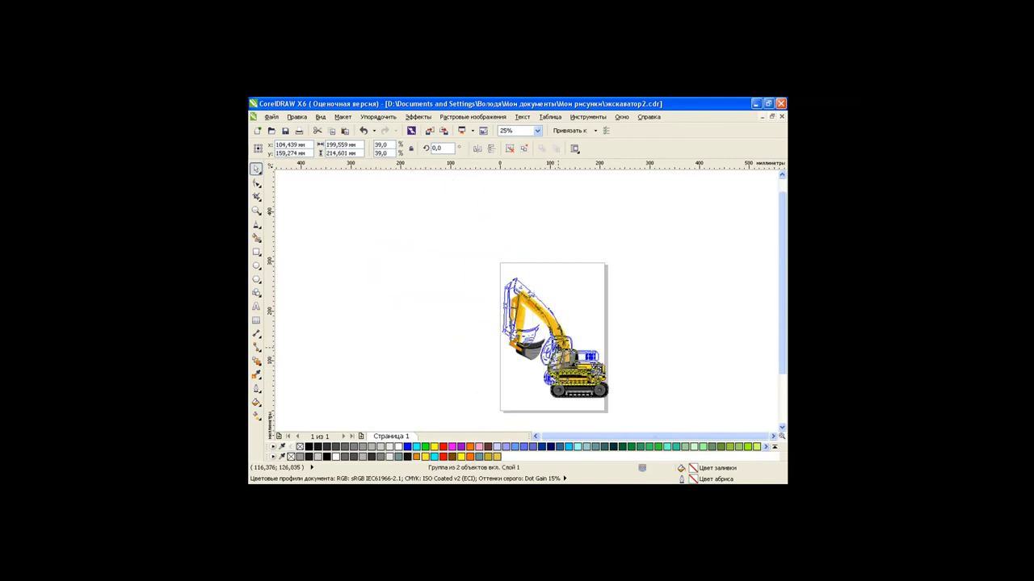
scroll(577, 351, "up", 1)
left_click(732, 312)
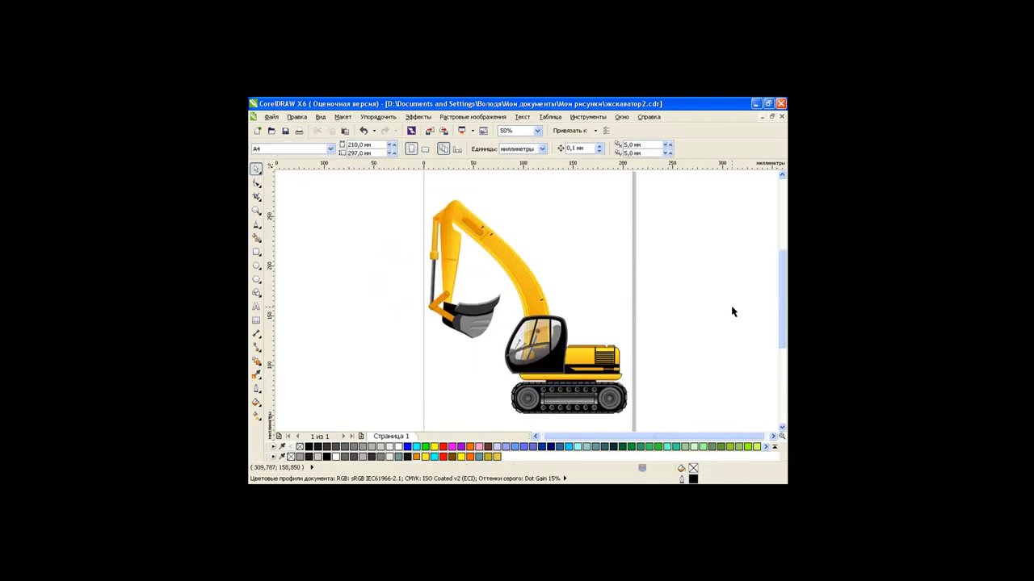
left_click(470, 227)
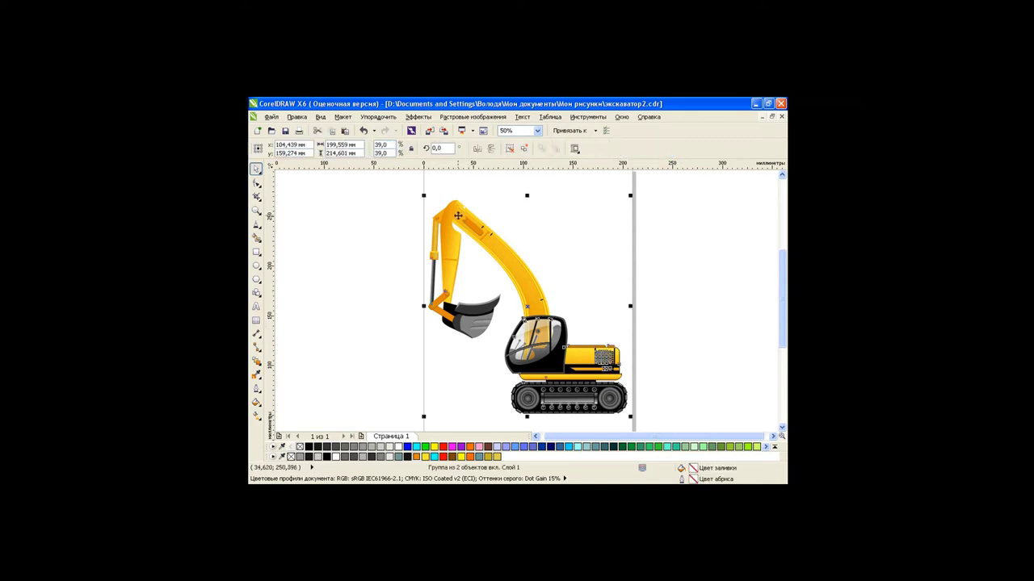
scroll(471, 227, "up", 2)
Undo two steps, then re-angle the upper arm's gradient and add a new colour stop.
scroll(632, 280, "up", 1)
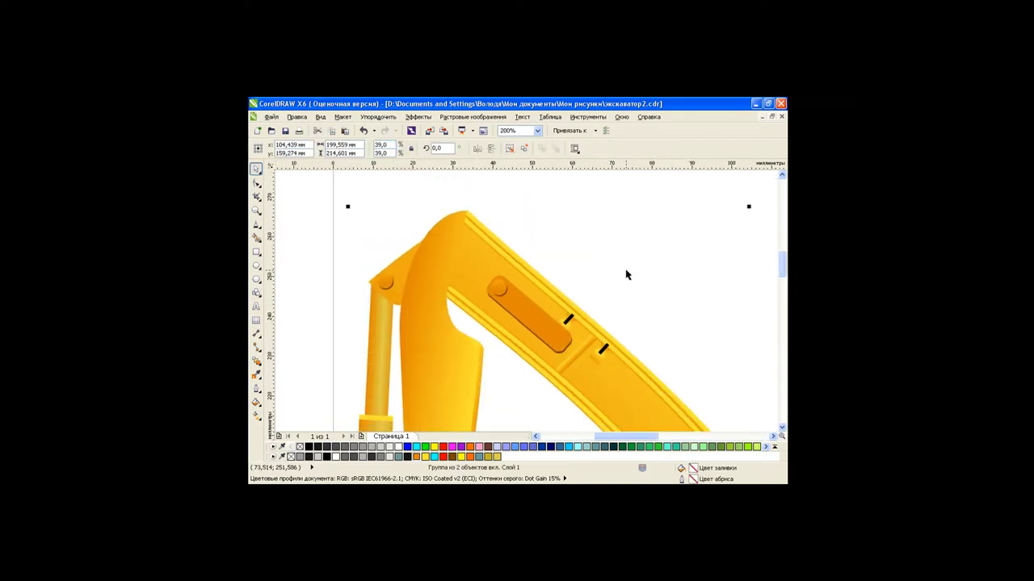
key("ctrl+z")
key("ctrl+z")
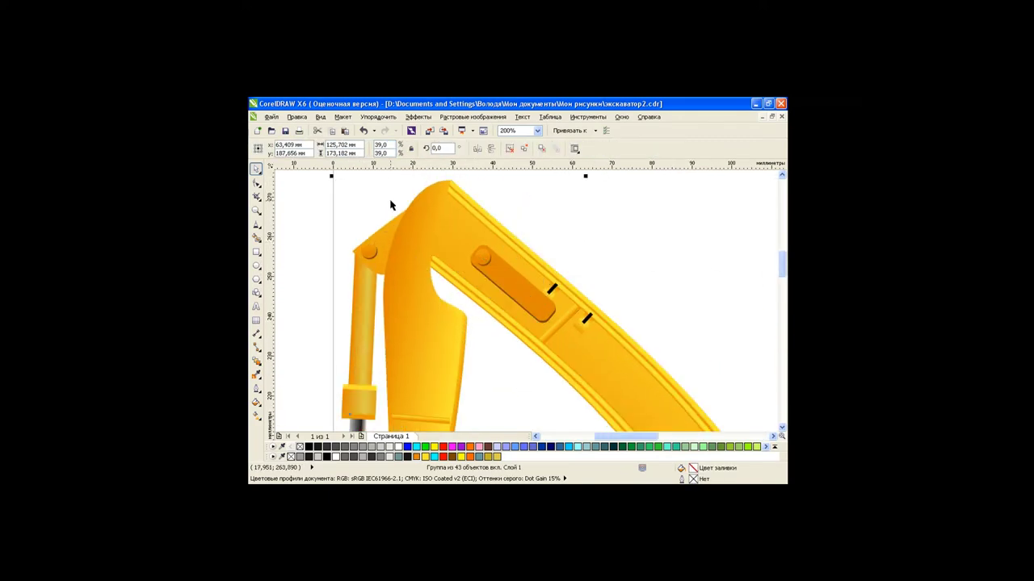
key("ctrl+z")
left_click(434, 240)
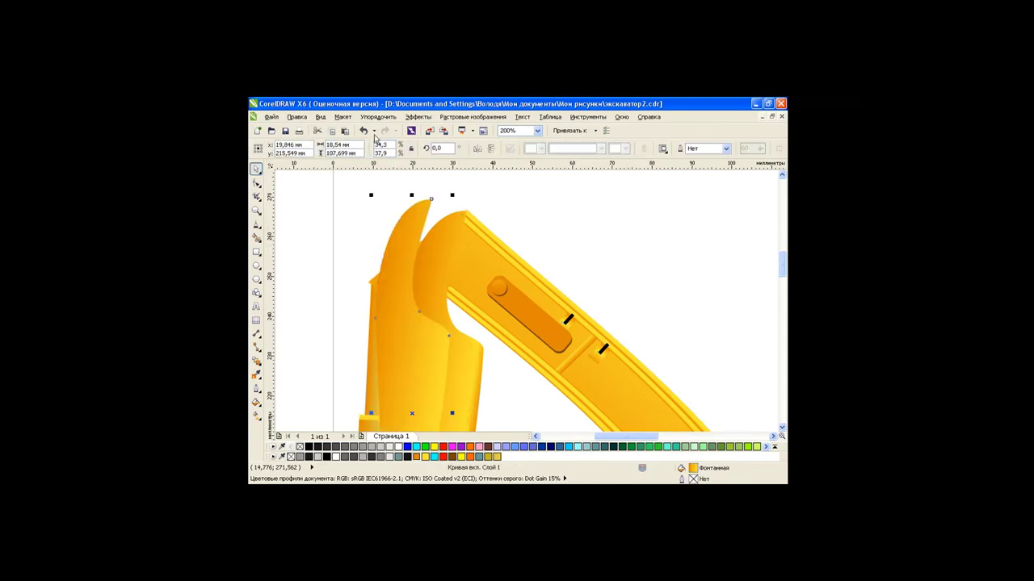
left_click(256, 415)
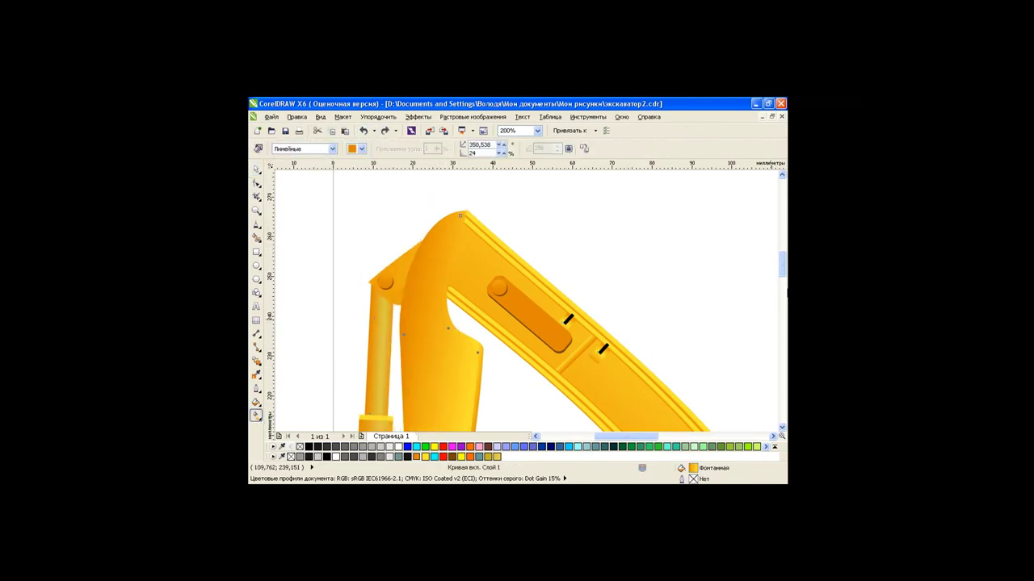
scroll(537, 389, "down", 2)
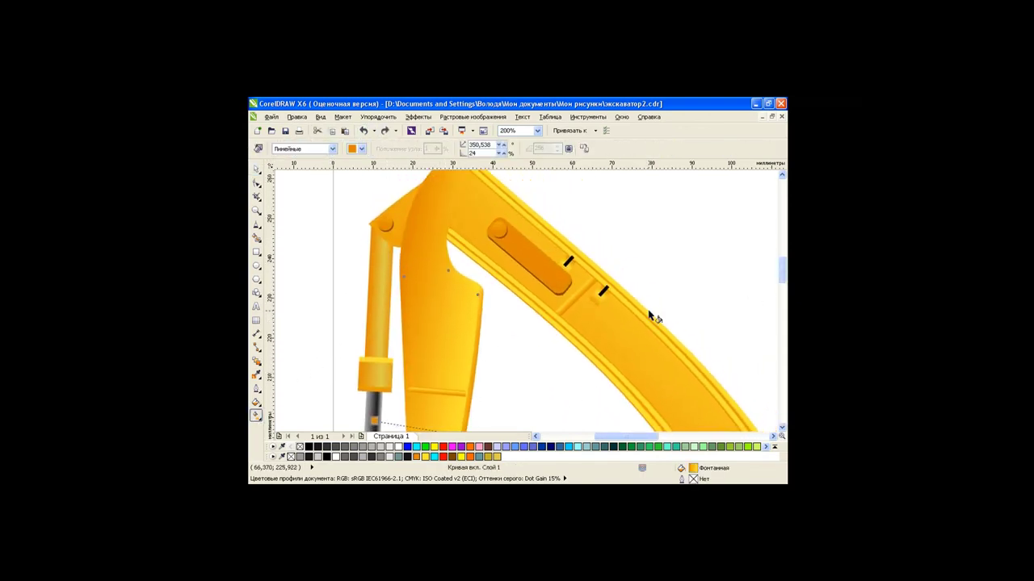
scroll(554, 293, "down", 1)
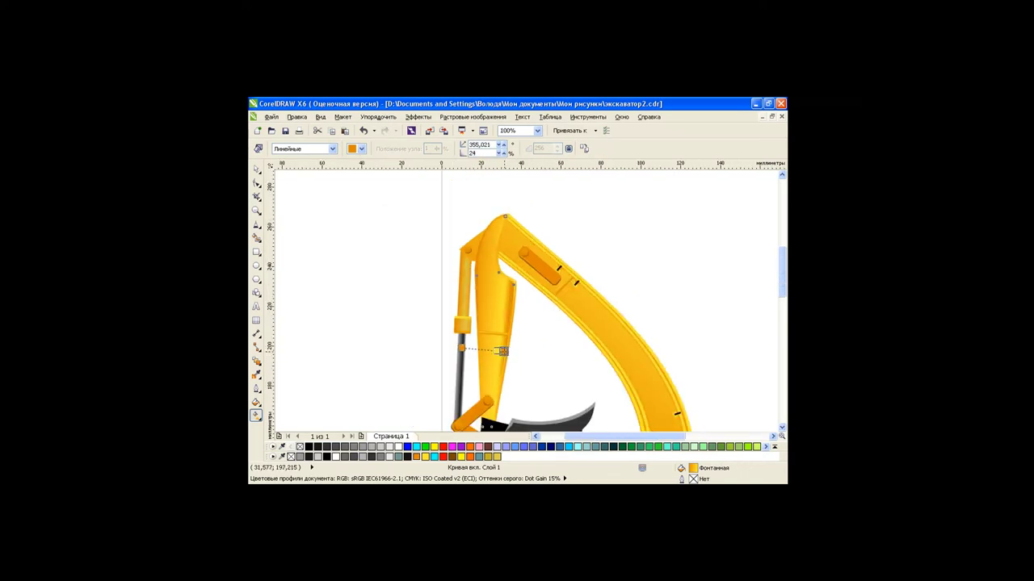
left_click_drag(503, 351, 506, 356)
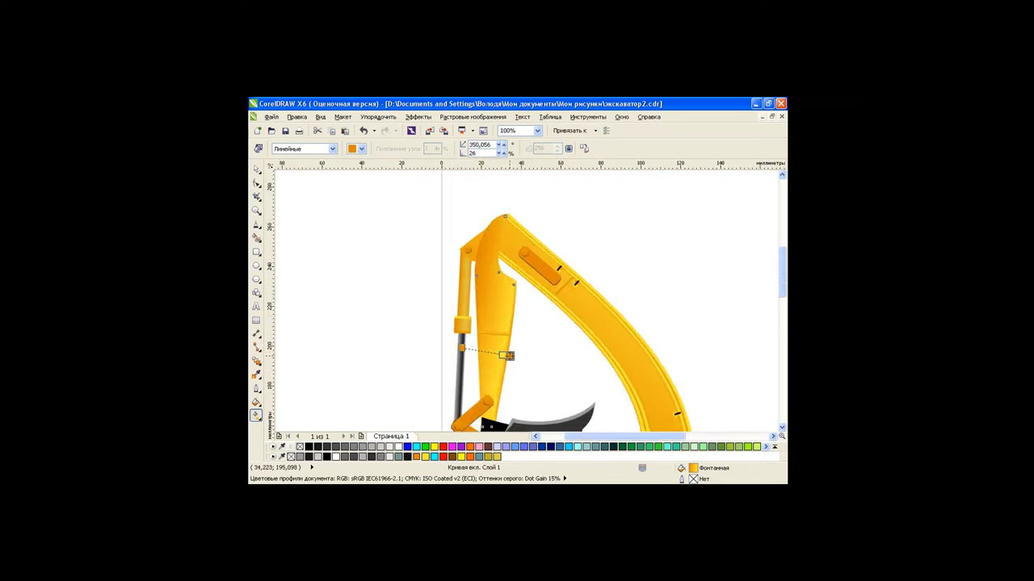
double_click(493, 352)
left_click_drag(461, 348, 459, 349)
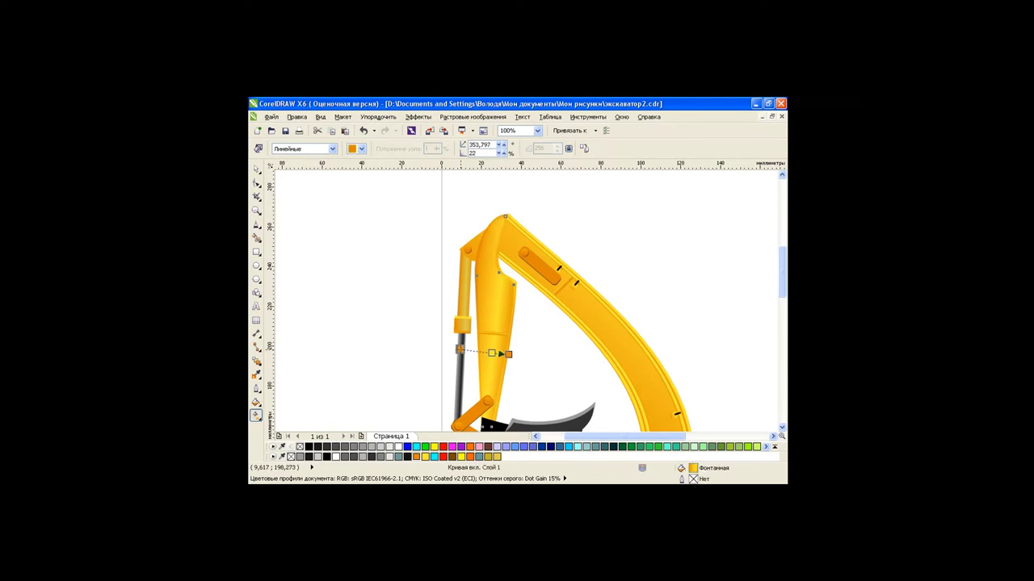
Place a copy of the small bolt at the arm's top joint.
left_click(256, 168)
left_click(467, 251)
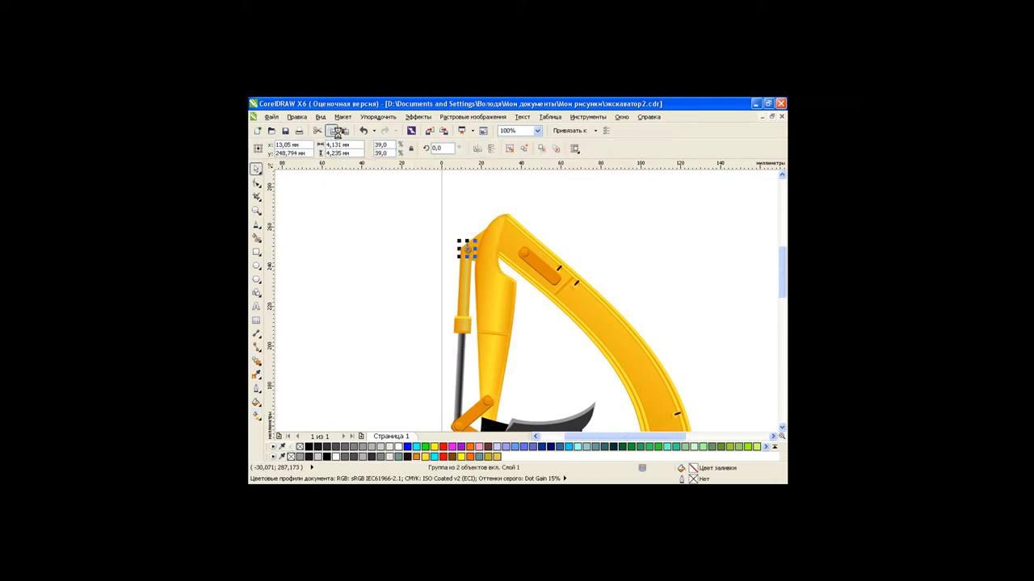
left_click_drag(466, 247, 501, 223)
left_click(431, 252)
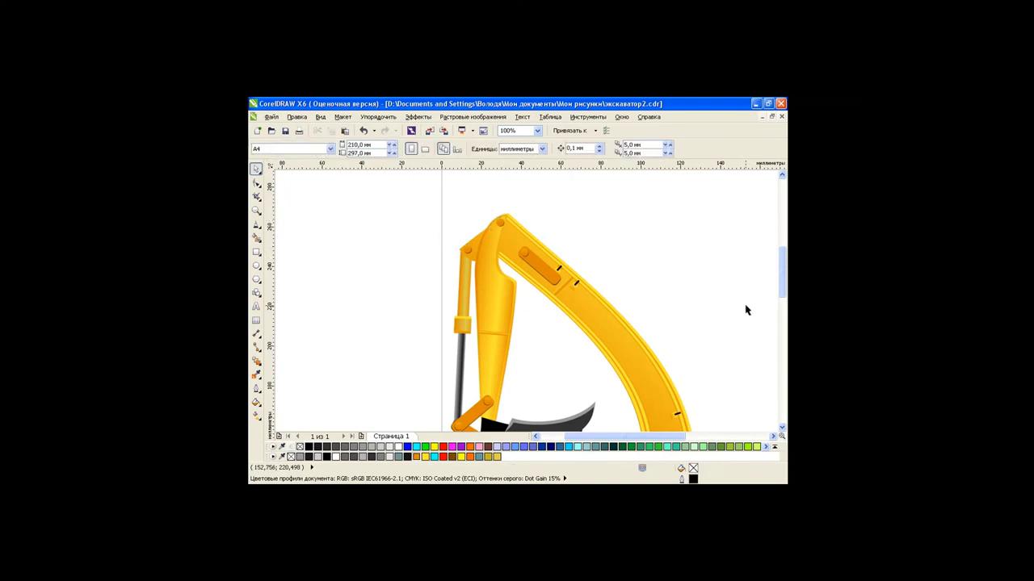
scroll(735, 291, "down", 3)
Move the background rectangle's radial gradient centre behind the excavator arm.
scroll(597, 288, "down", 2)
left_click_drag(490, 188, 733, 418)
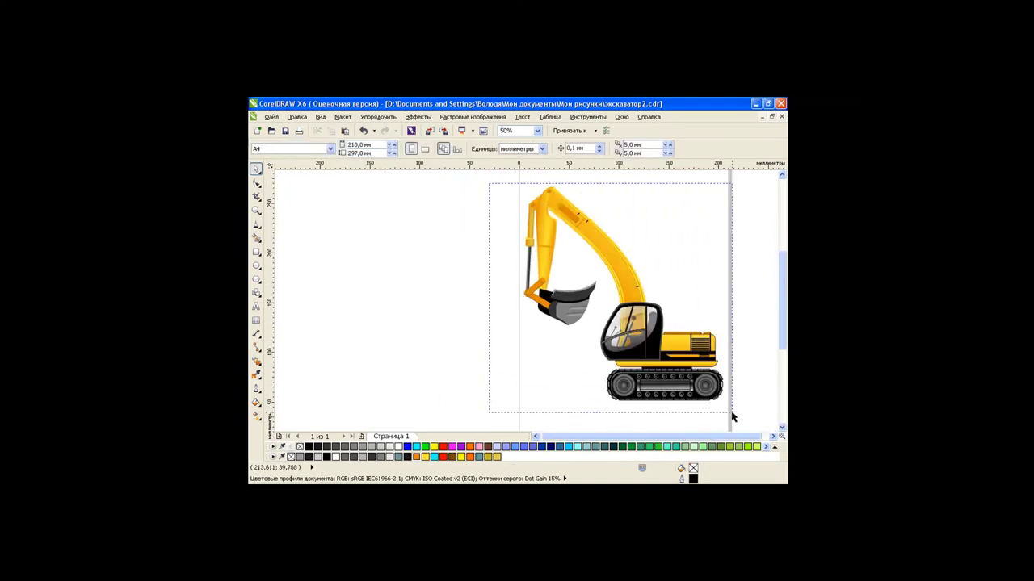
left_click(772, 436)
left_click(772, 436)
left_click(772, 436)
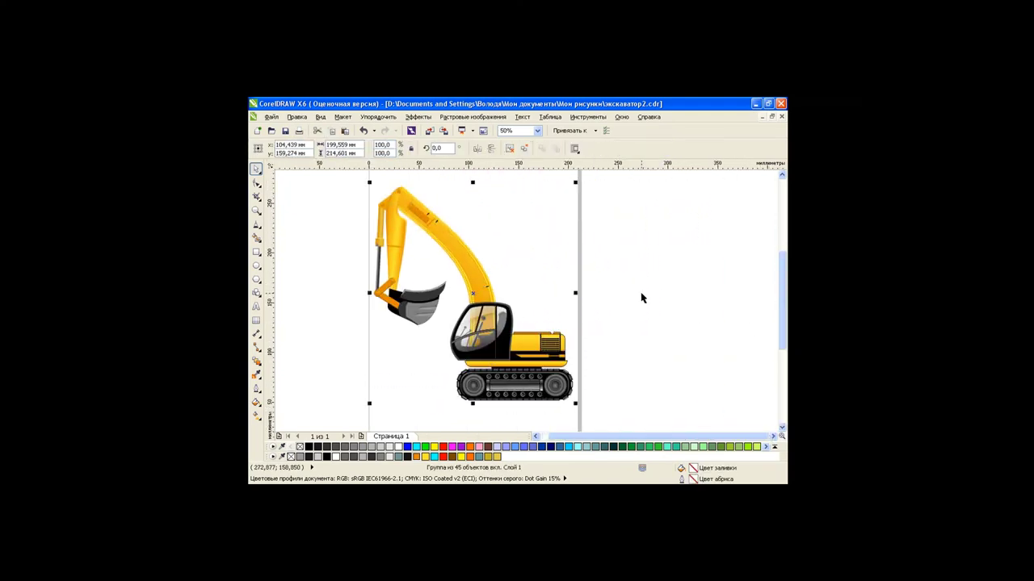
left_click(631, 290)
left_click(256, 416)
left_click(329, 393)
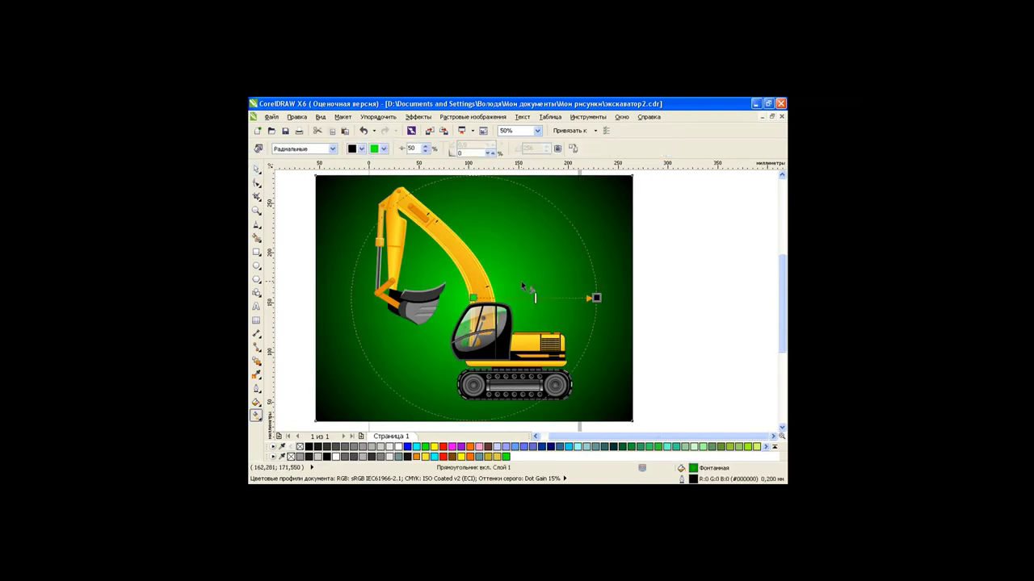
mouse_move(531, 291)
left_mouse_down()
mouse_move(595, 297)
mouse_move(489, 279)
left_mouse_up()
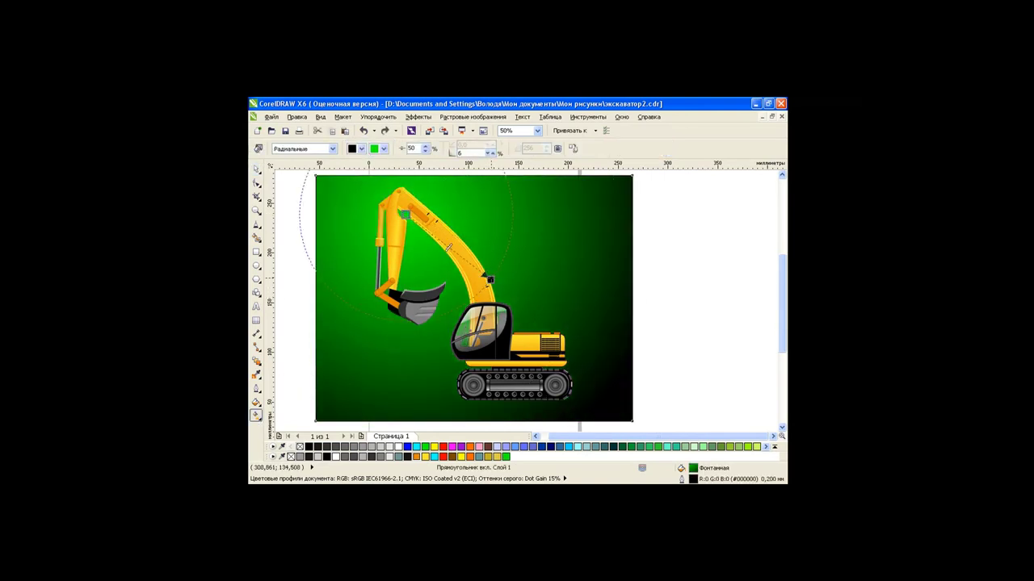
Set the radial glow's centre colour to orange, after trying yellow first.
left_click(386, 150)
left_click(392, 184)
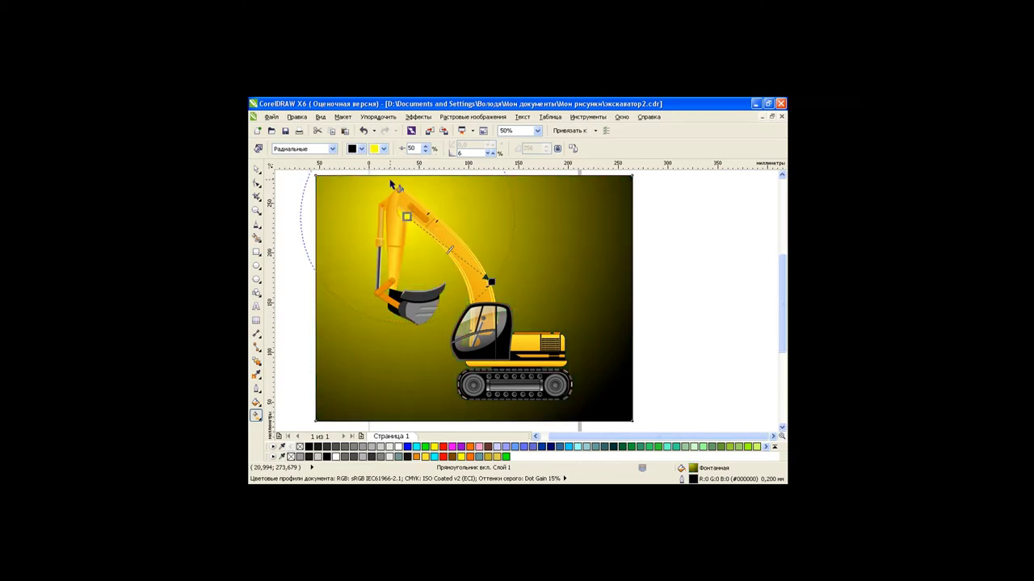
left_click(384, 150)
left_click(374, 184)
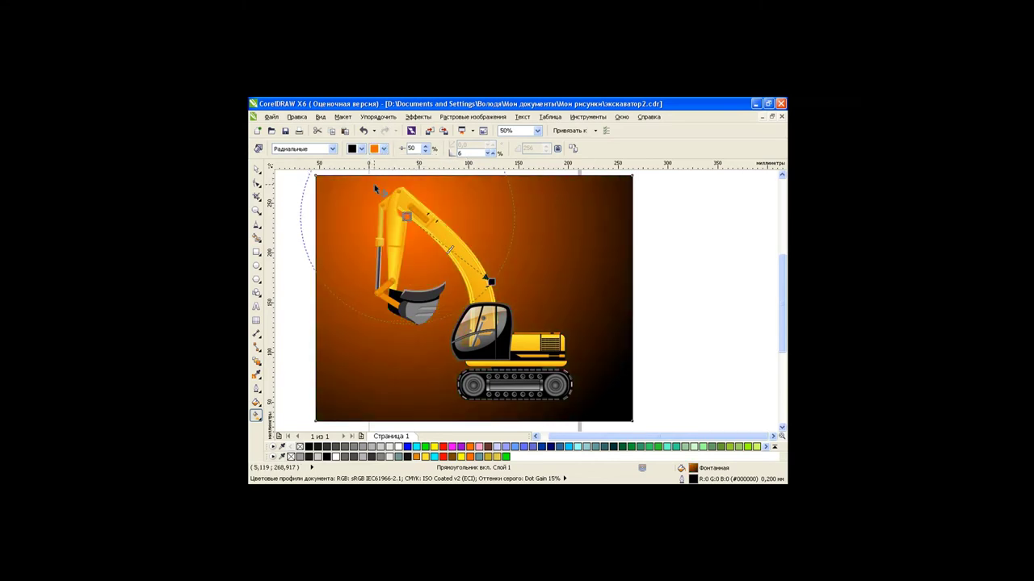
left_click(383, 148)
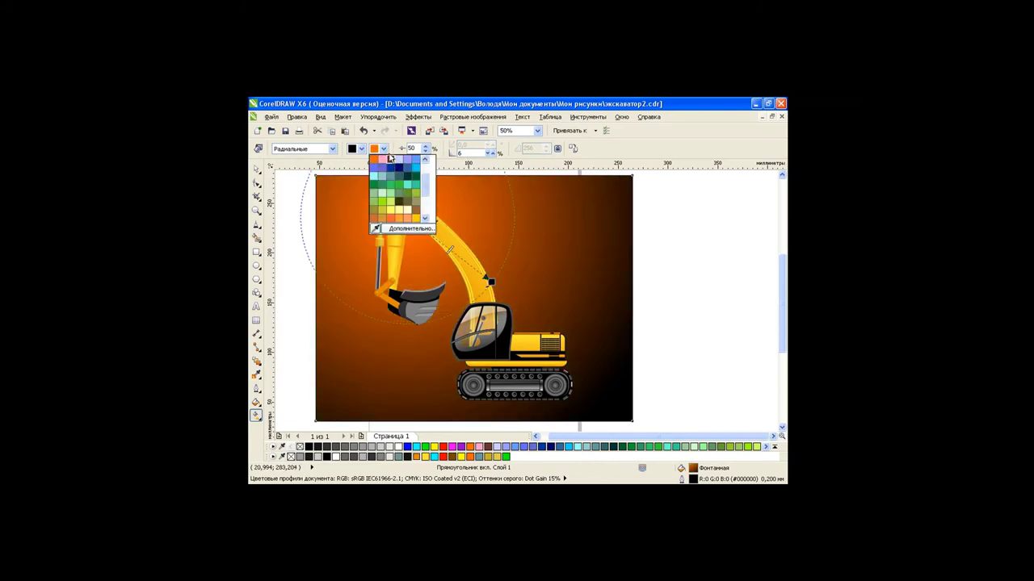
left_click(256, 169)
left_click(692, 308)
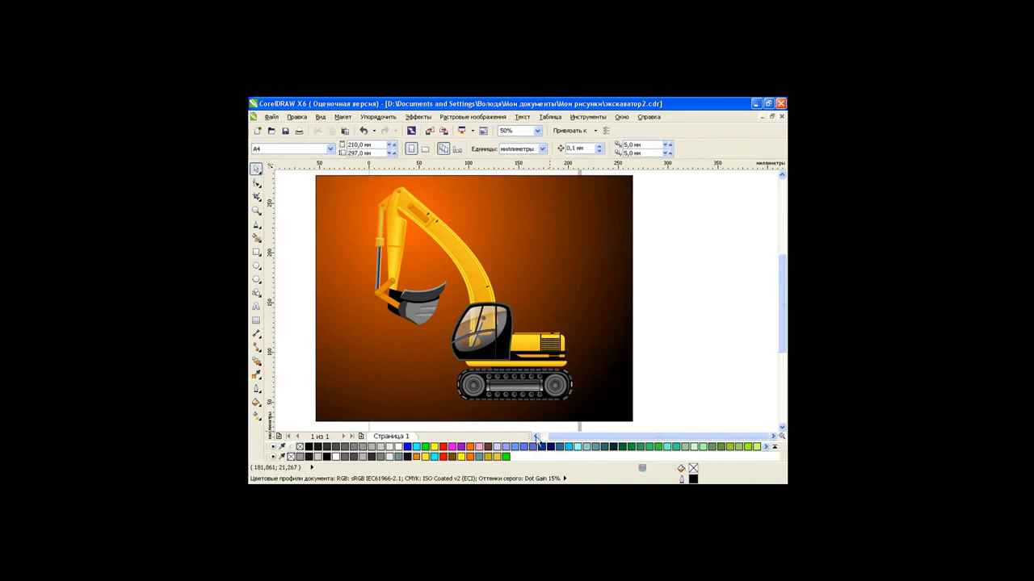